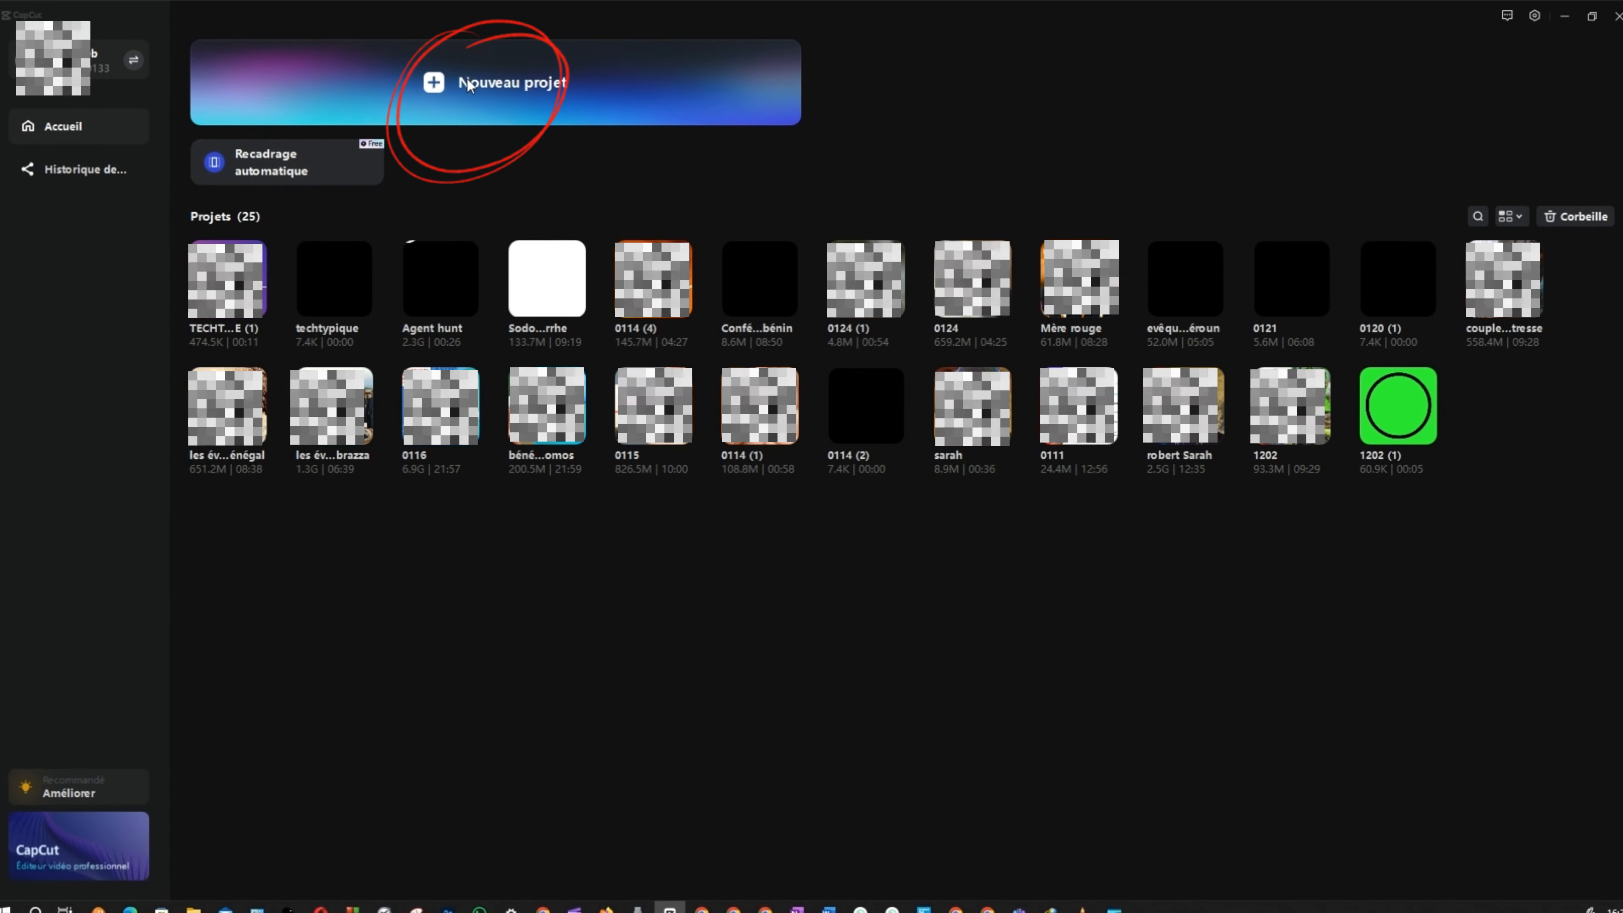
Create a new project and add the blue-purple gradient from the library's backgrounds to the timeline
left_click(468, 85)
left_click(18, 180)
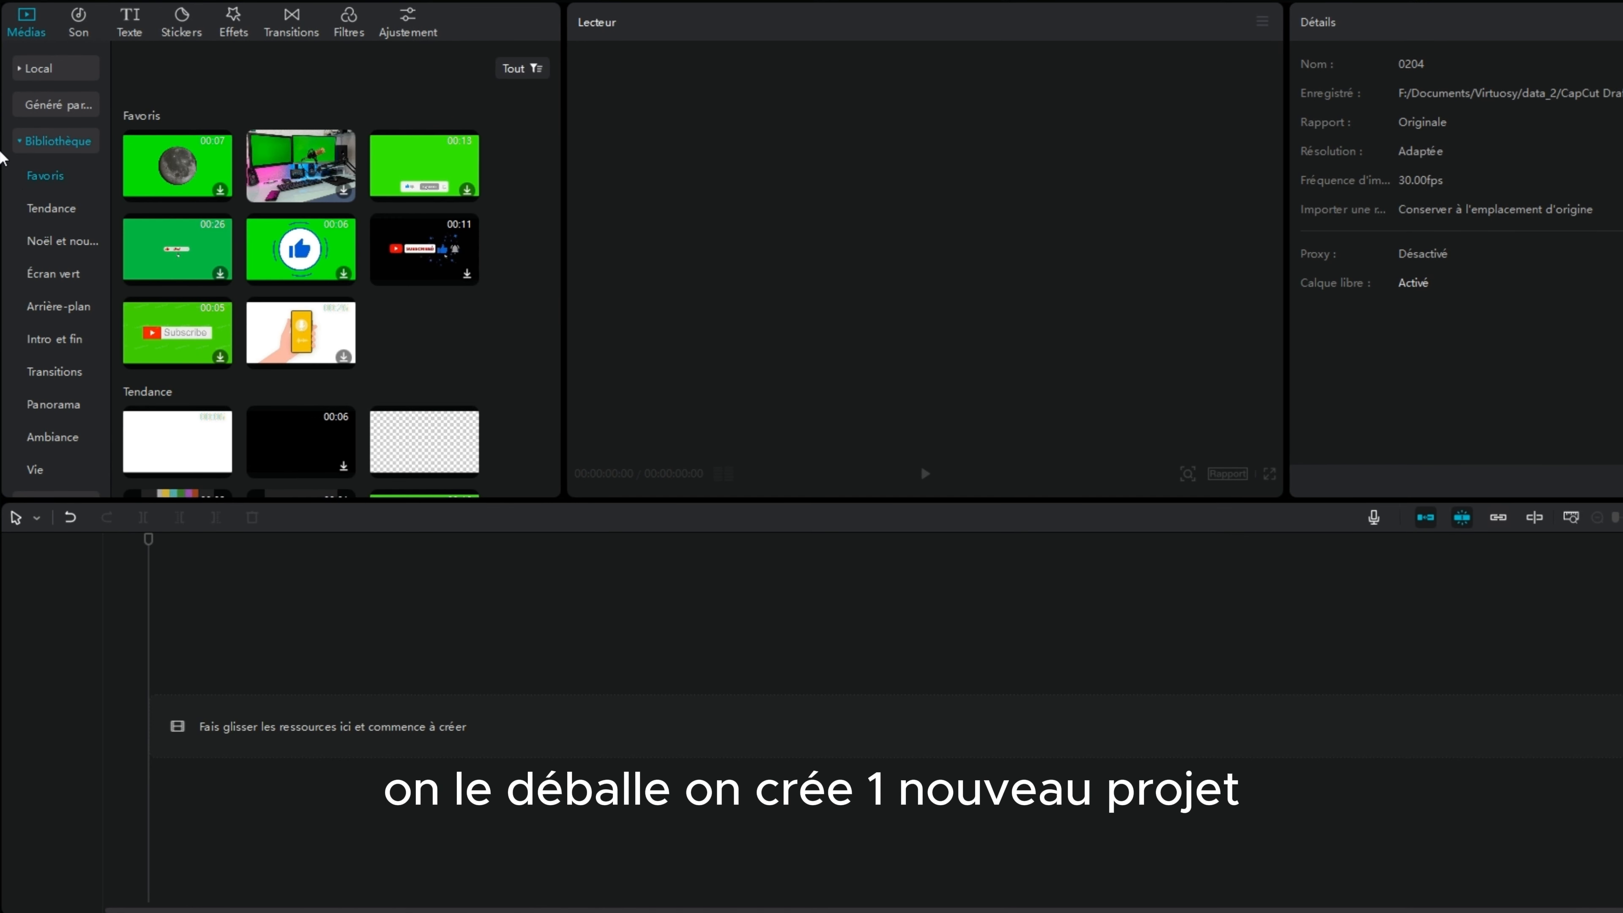
left_click(44, 309)
scroll(434, 319, "down", 10)
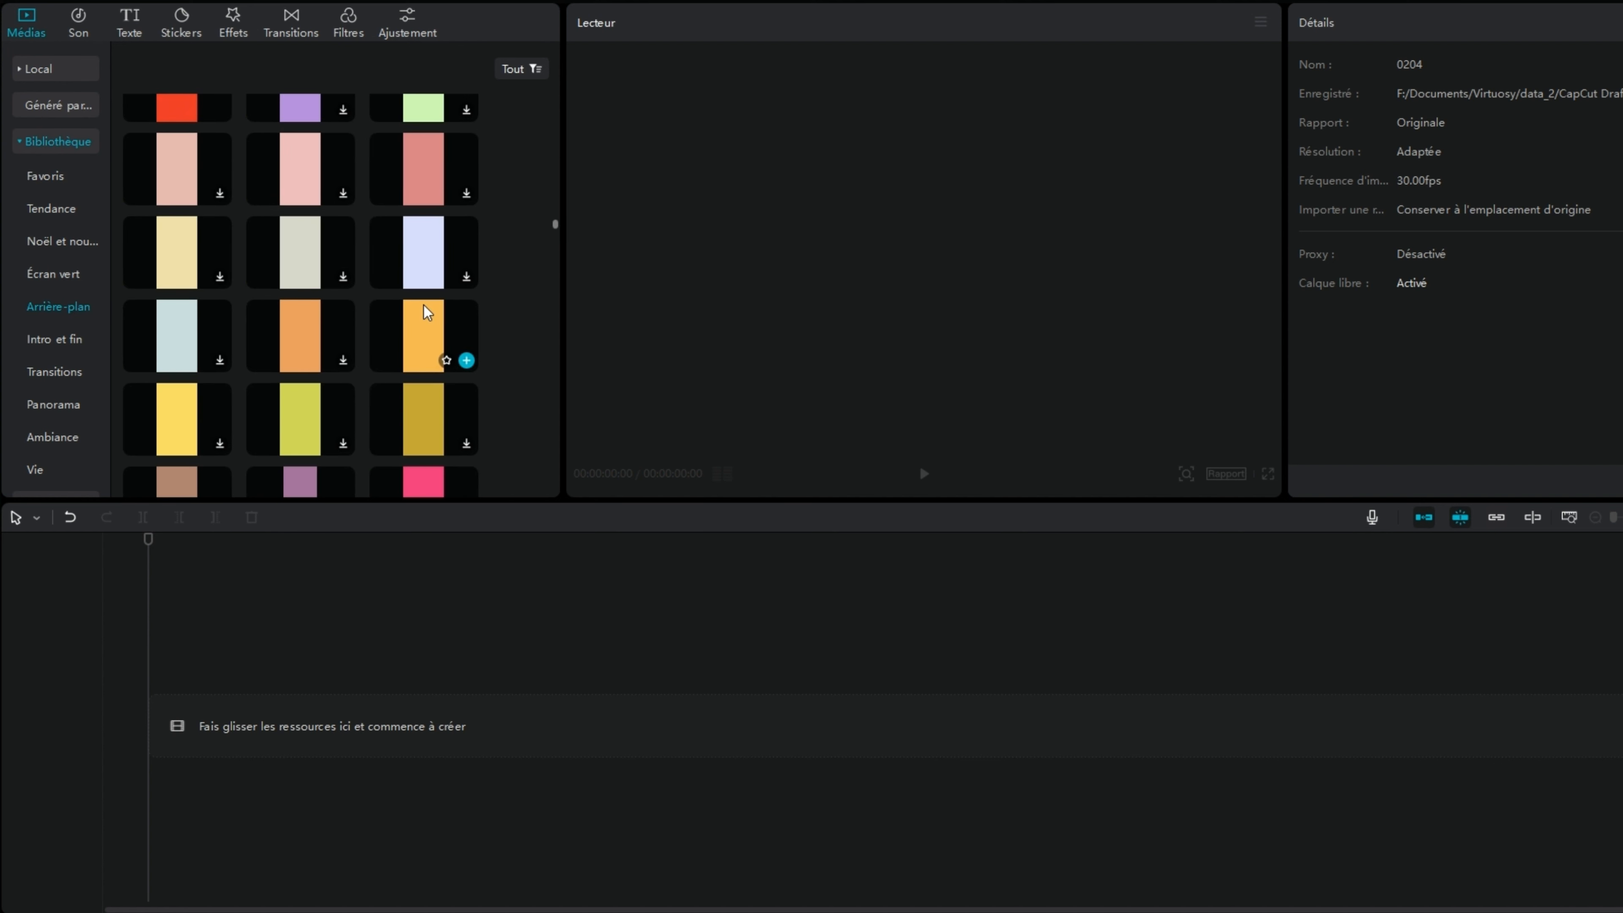
scroll(427, 313, "down", 5)
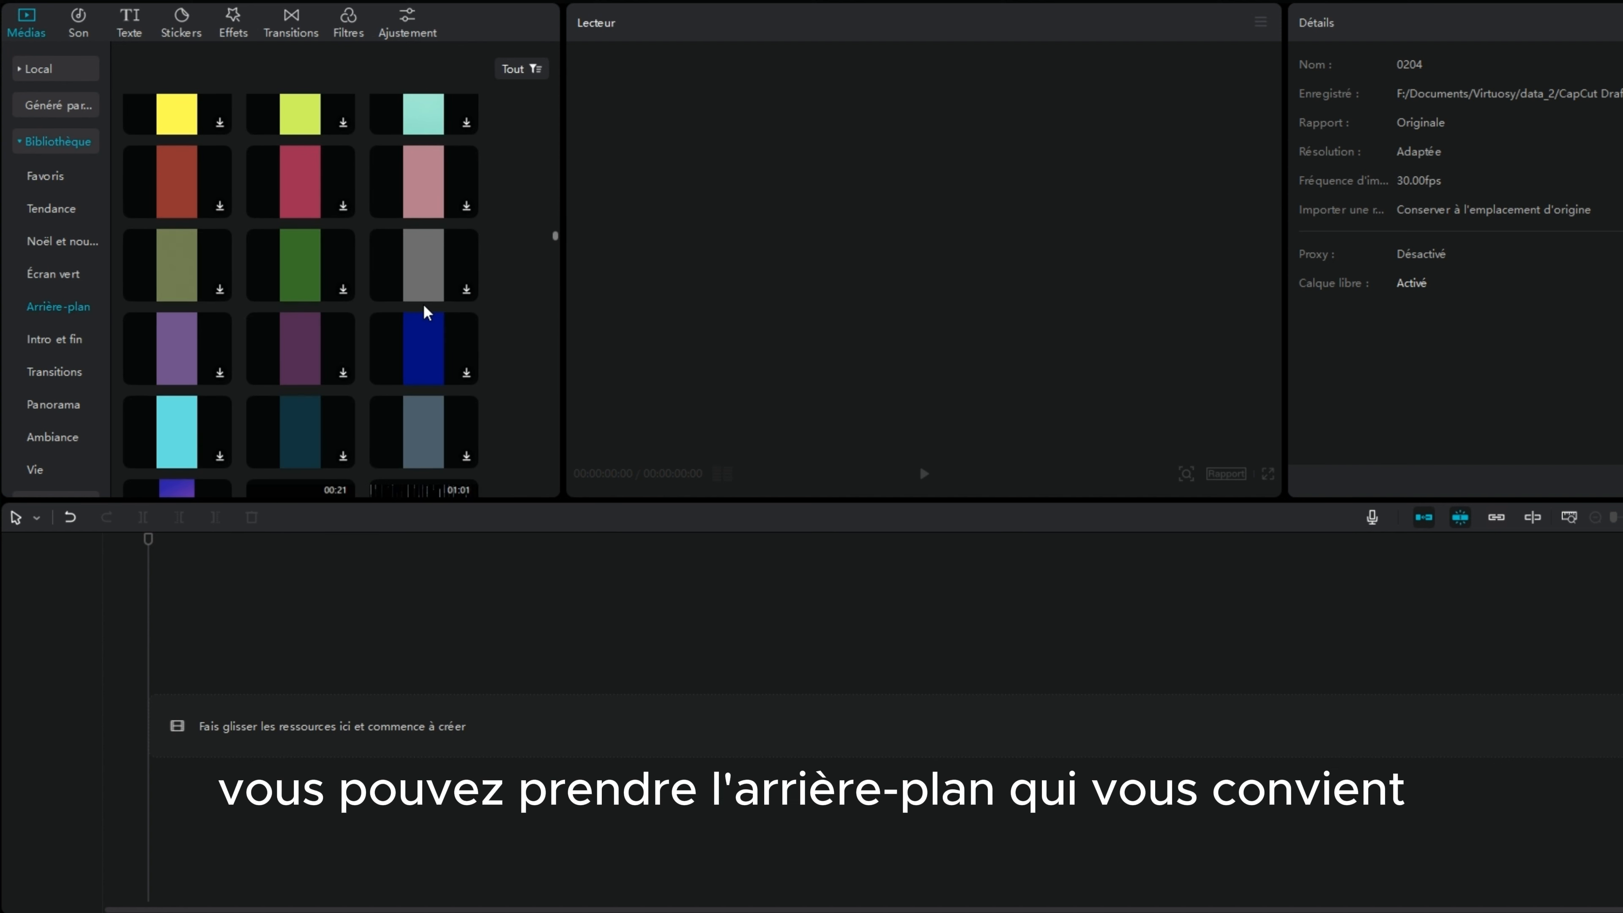
mouse_move(180, 352)
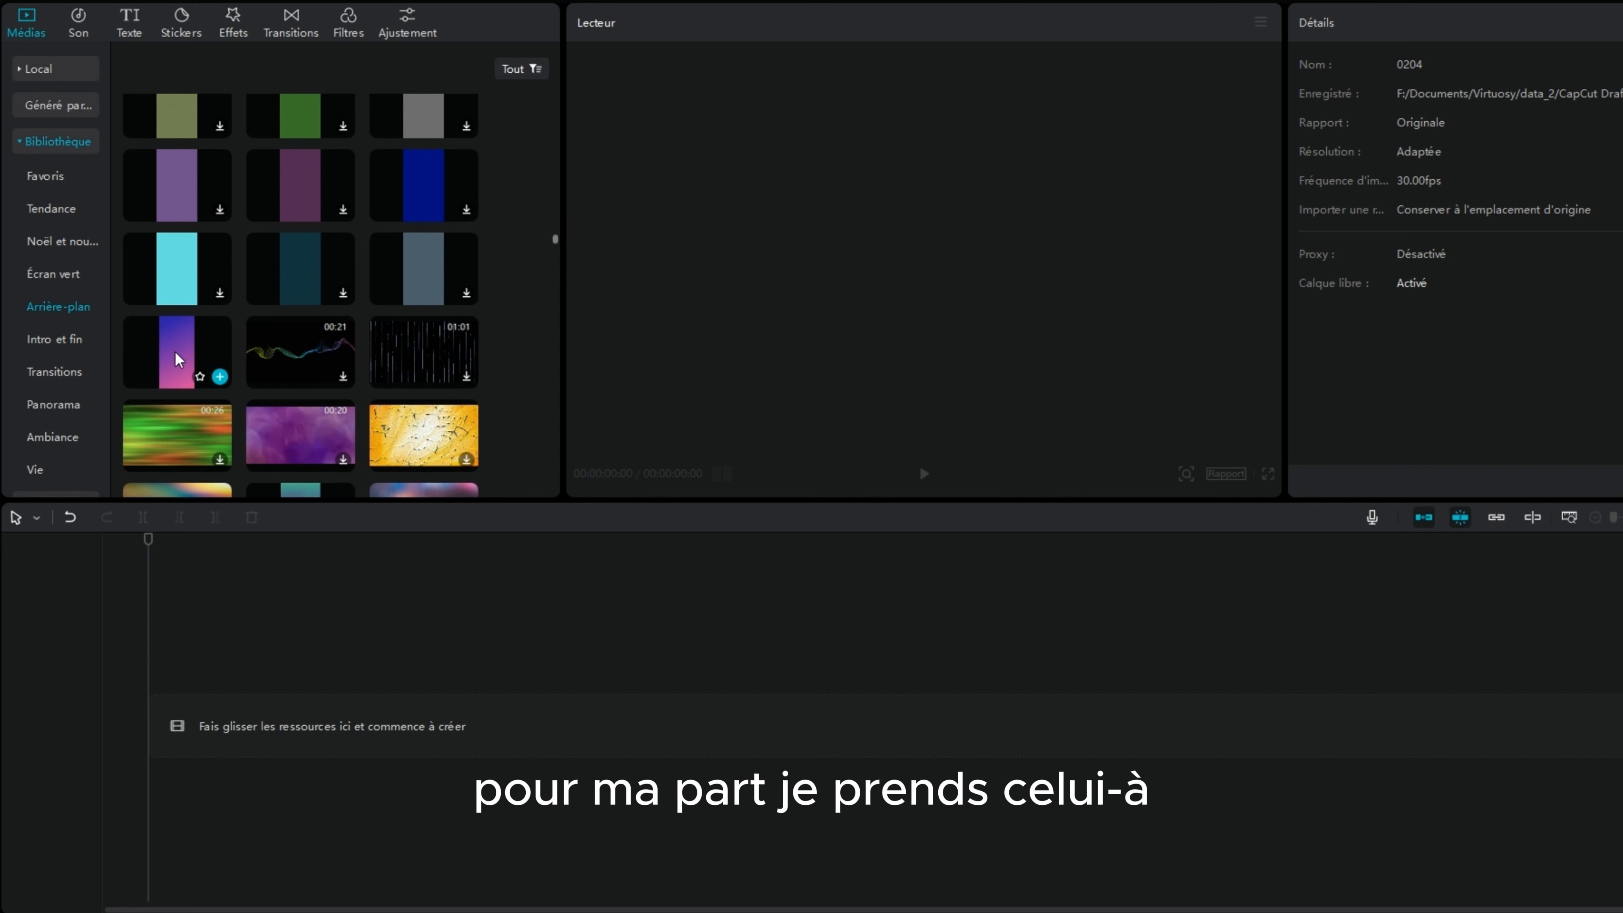
left_click(219, 377)
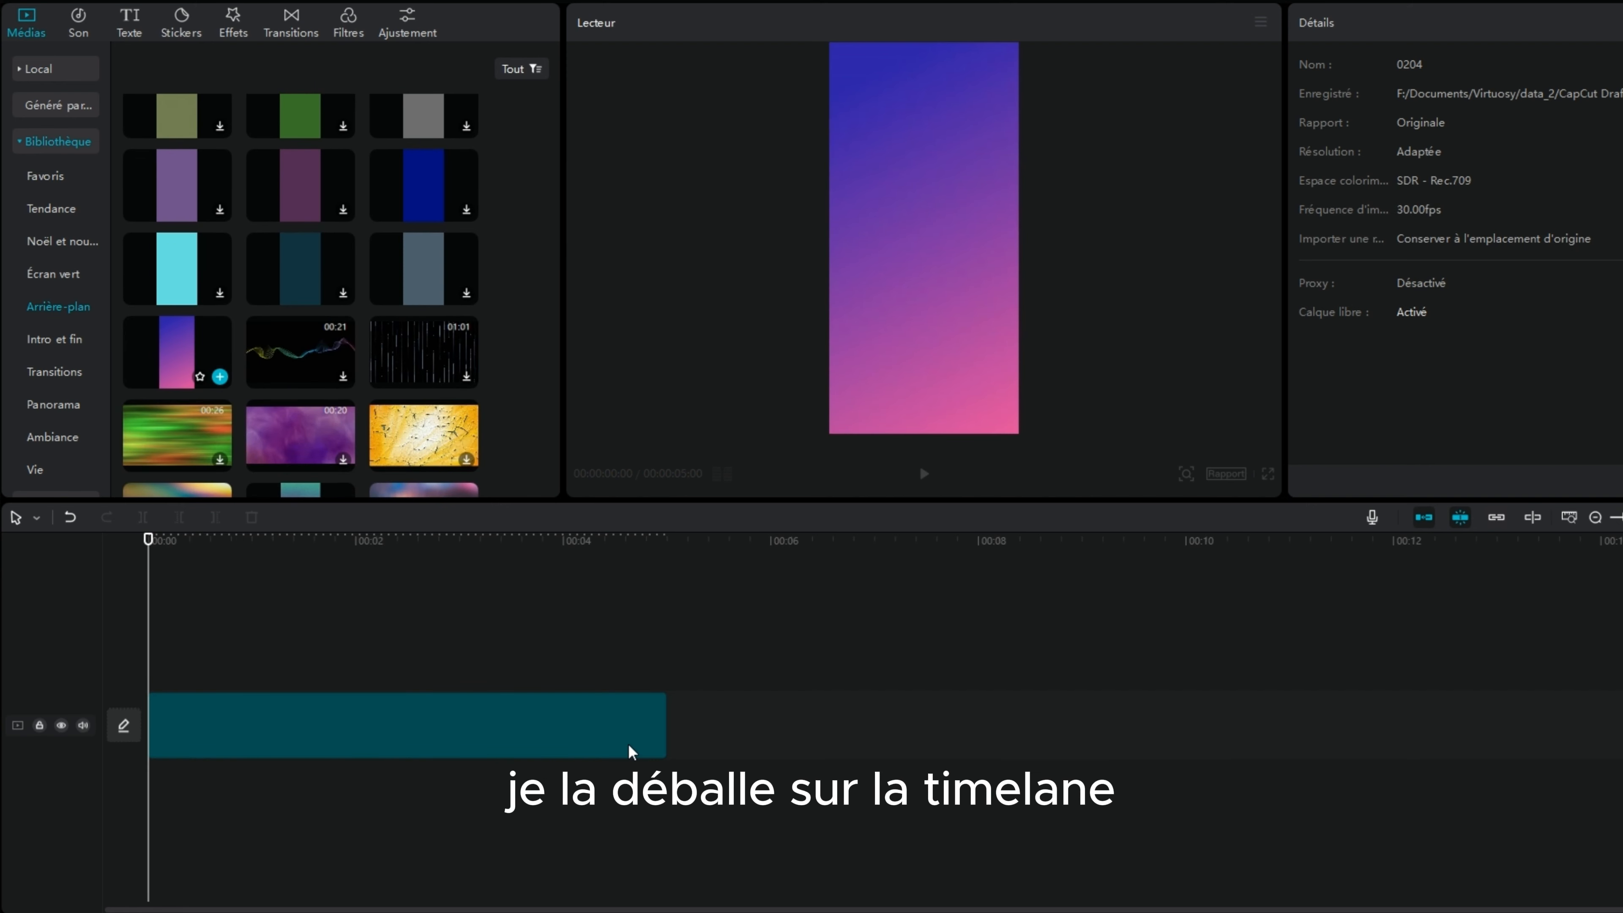
Extend the gradient background clip to 00:00:10:14 and rotate it 90°
left_click(297, 704)
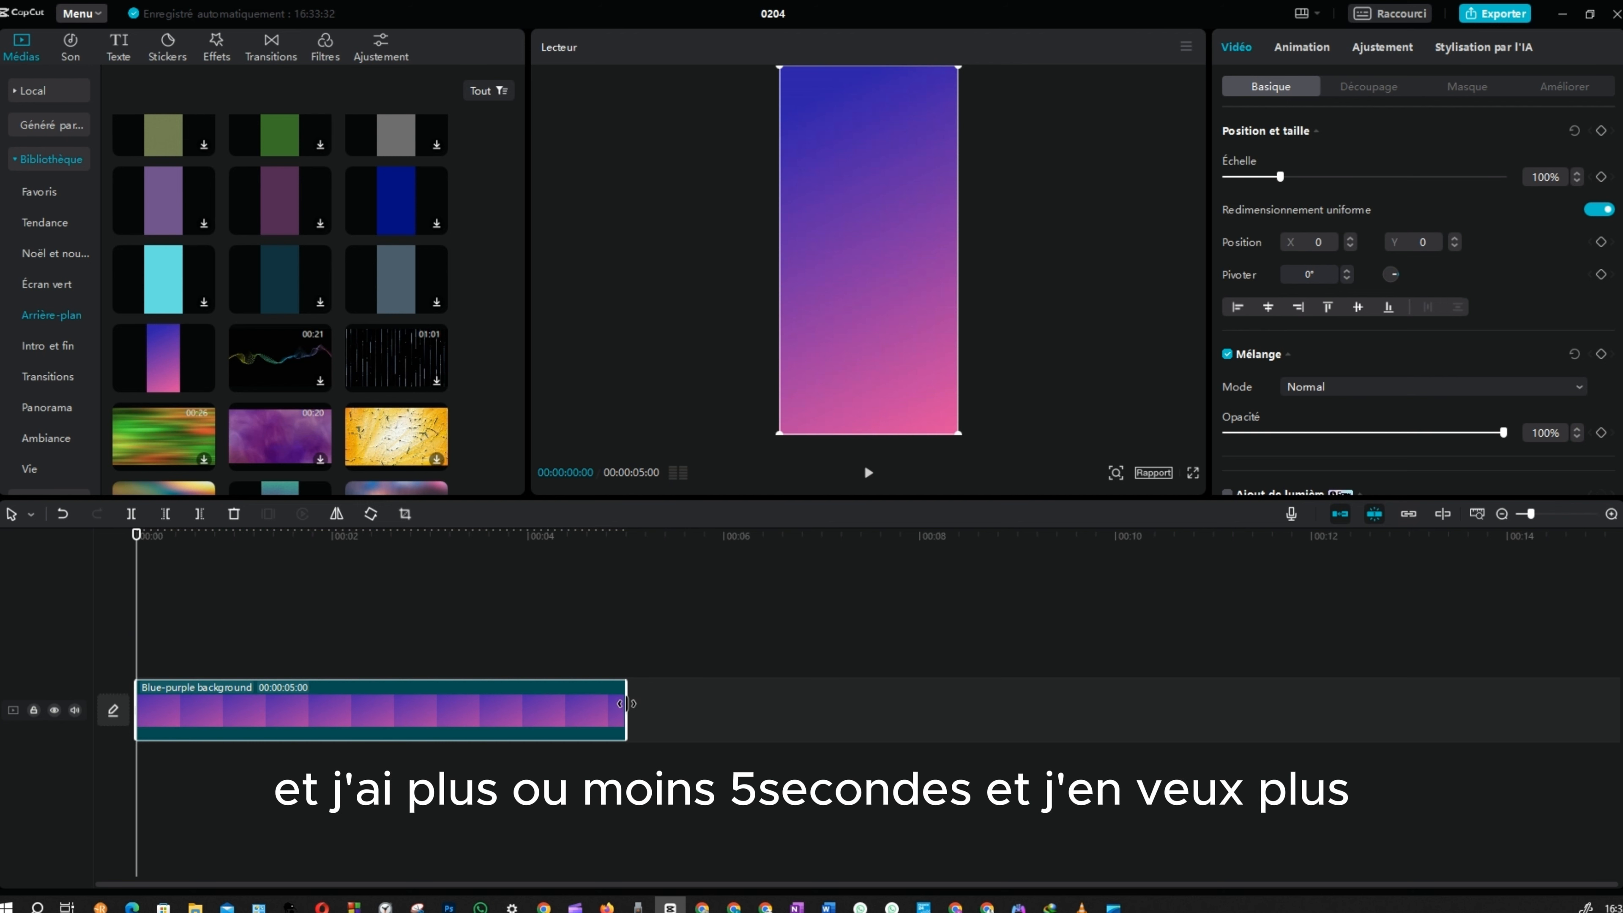
left_click_drag(626, 703, 1160, 701)
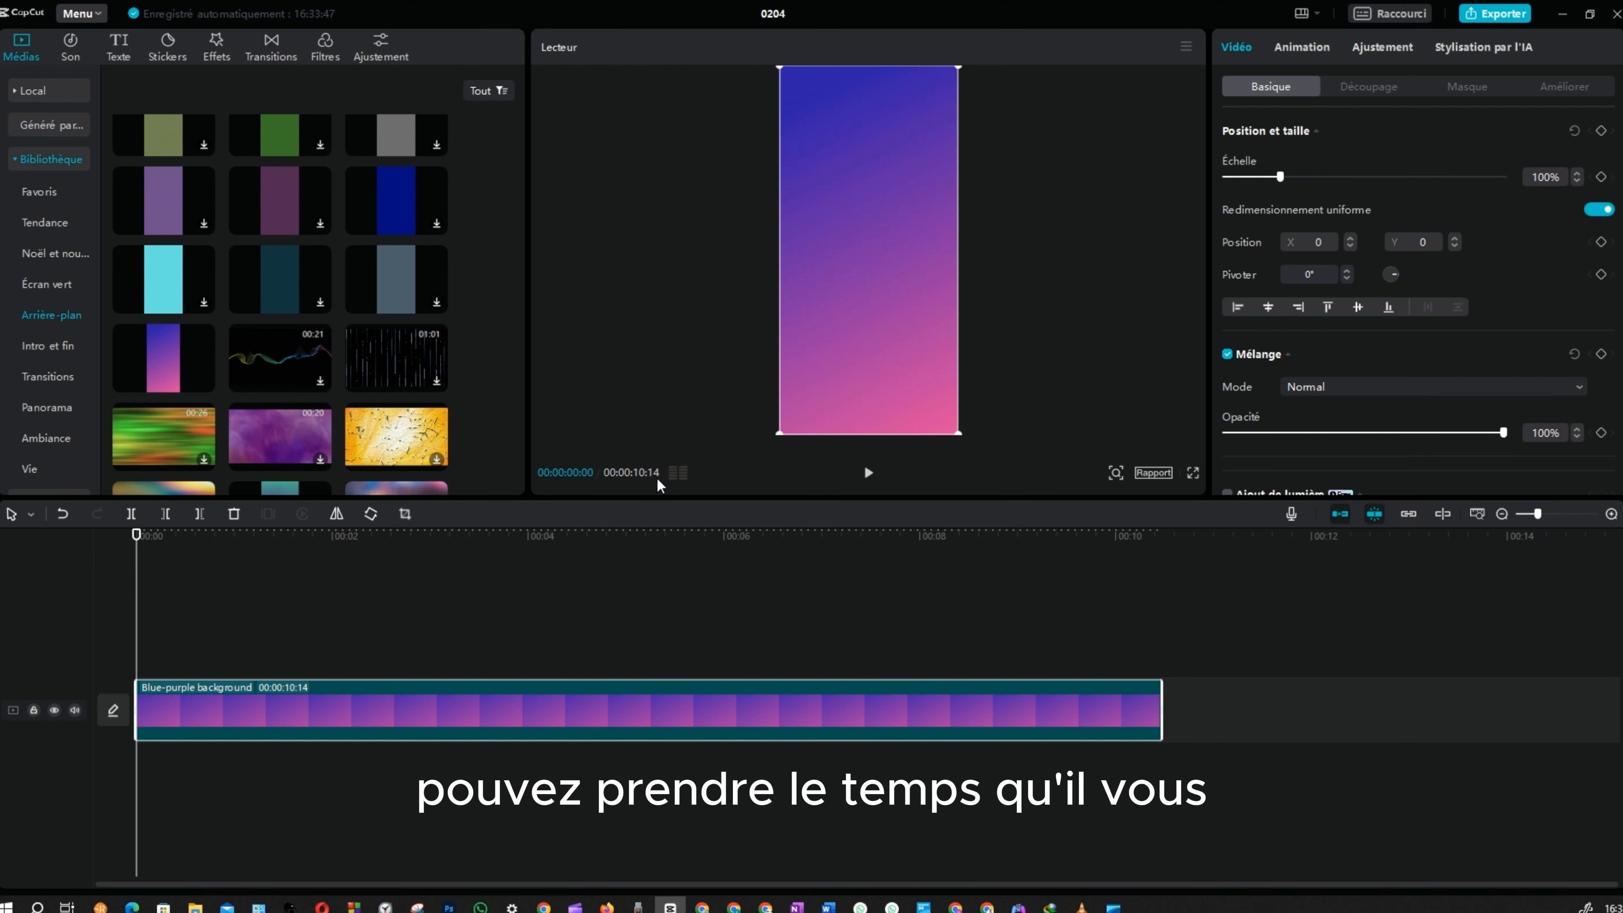
left_click(371, 514)
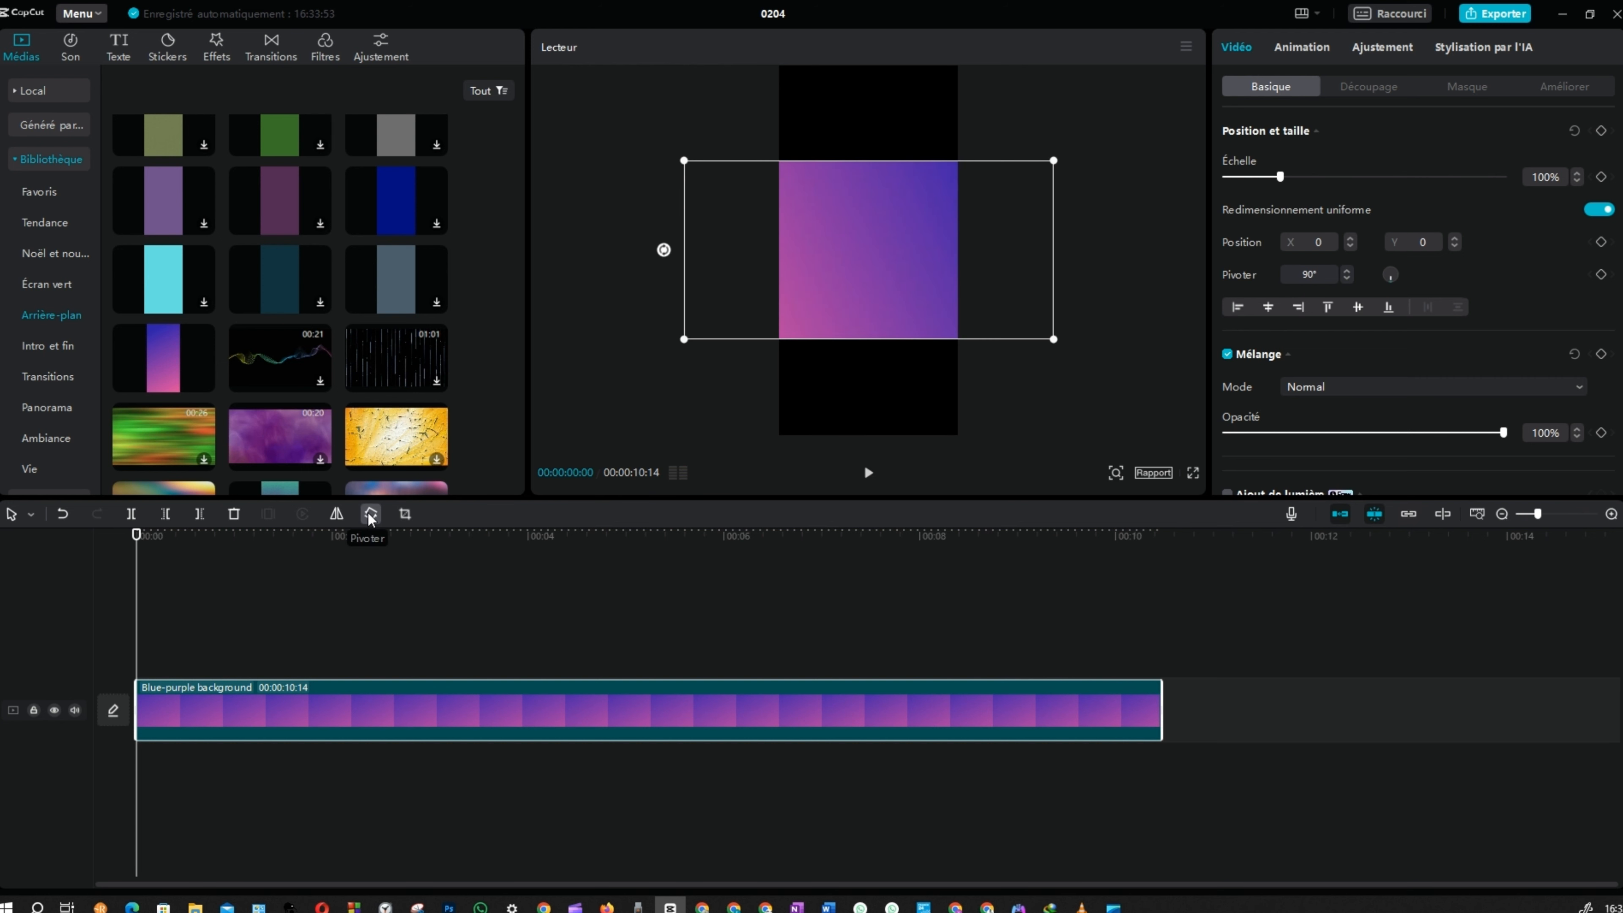
Set the project's aspect ratio to 16:9 and scale the background to about 206% so it fills the frame
left_click(1154, 473)
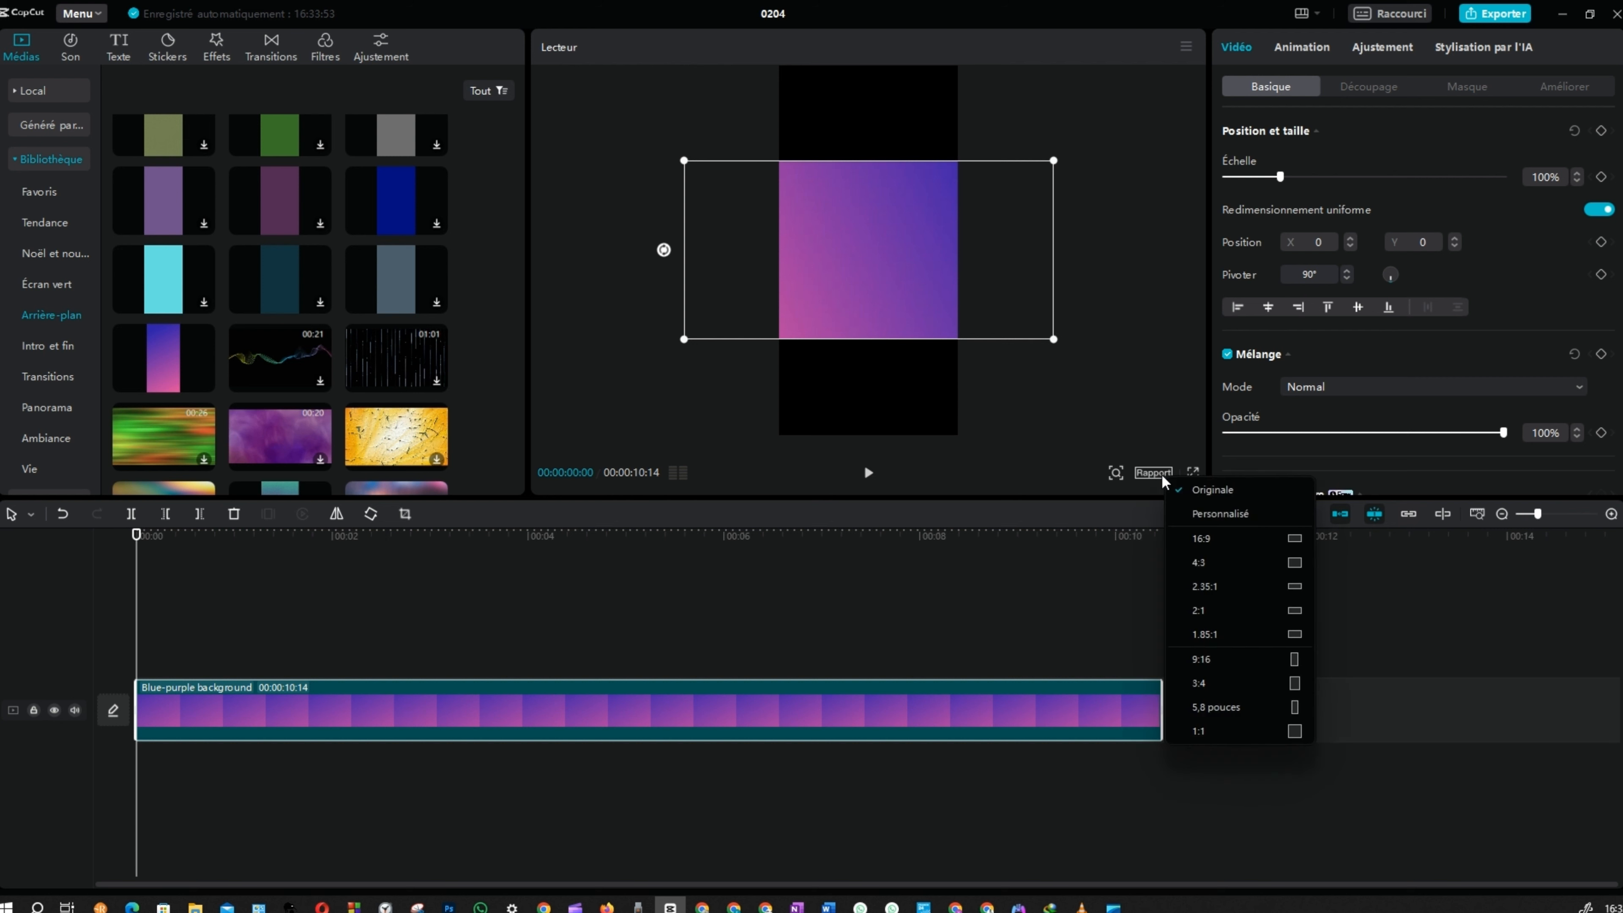
left_click(1252, 538)
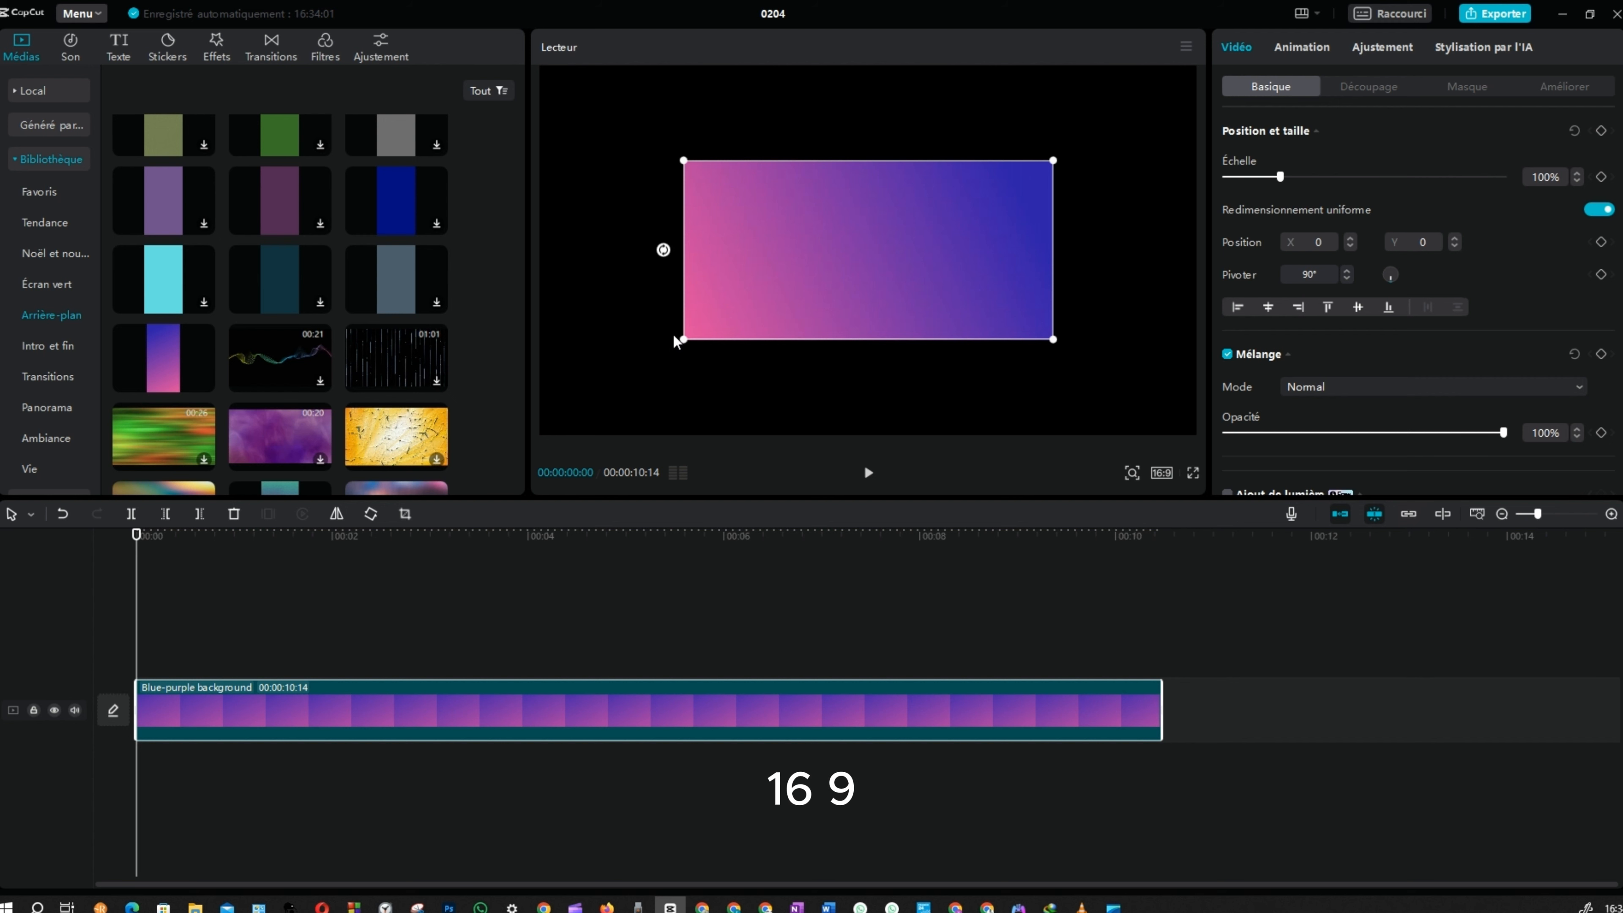
left_click_drag(683, 342, 440, 415)
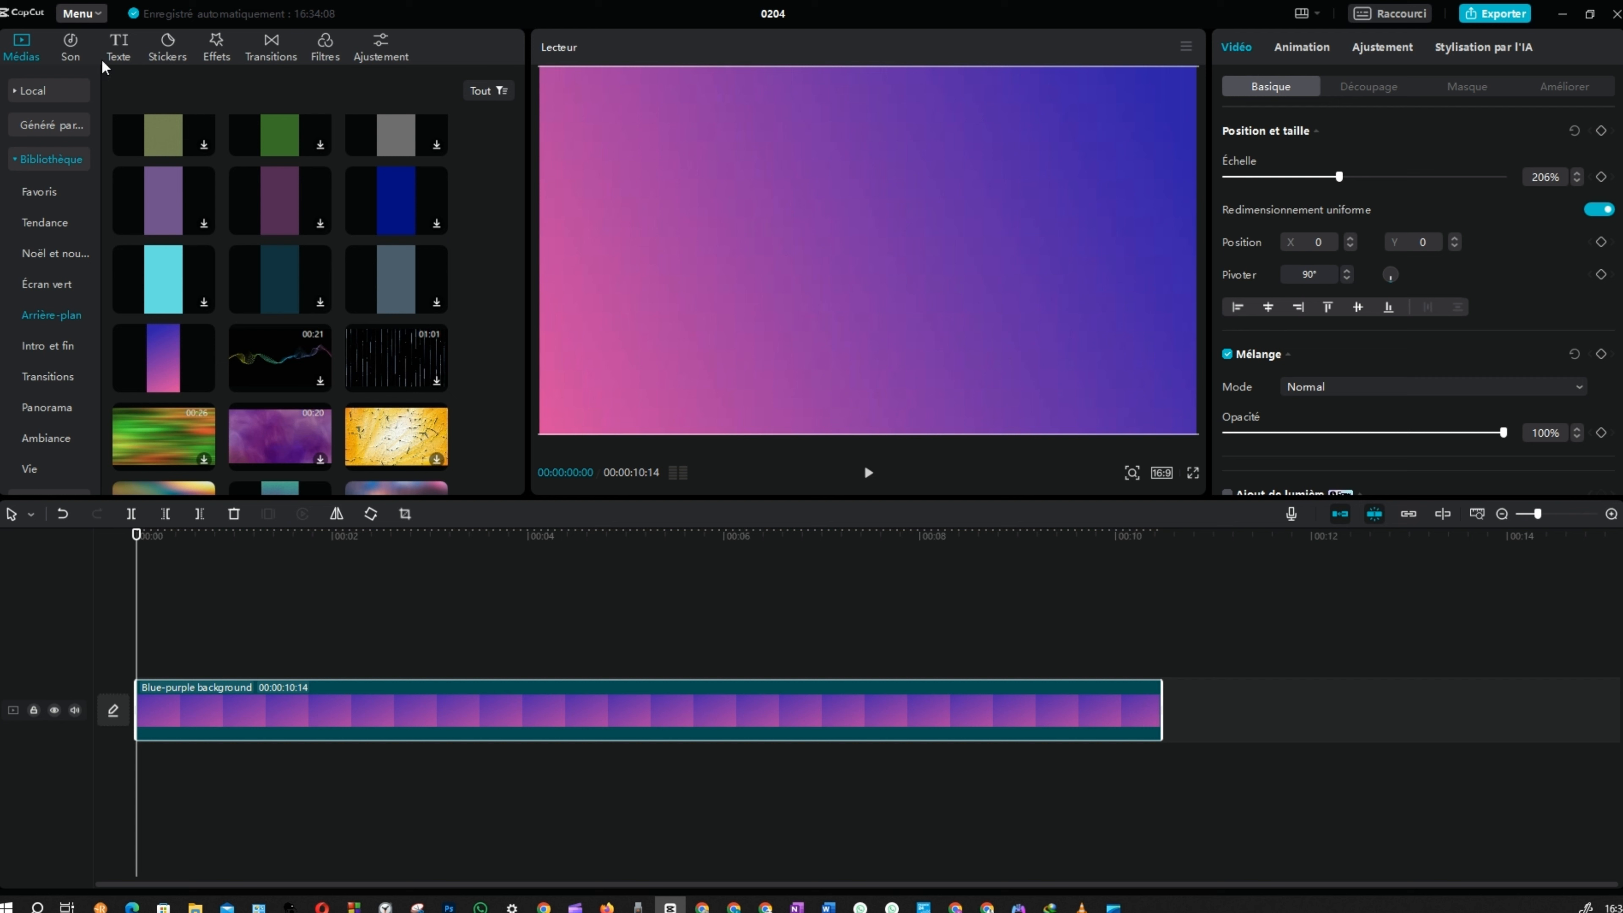
Add a default text above the background at the start of the timeline and extend it to the background's full length
left_click(118, 46)
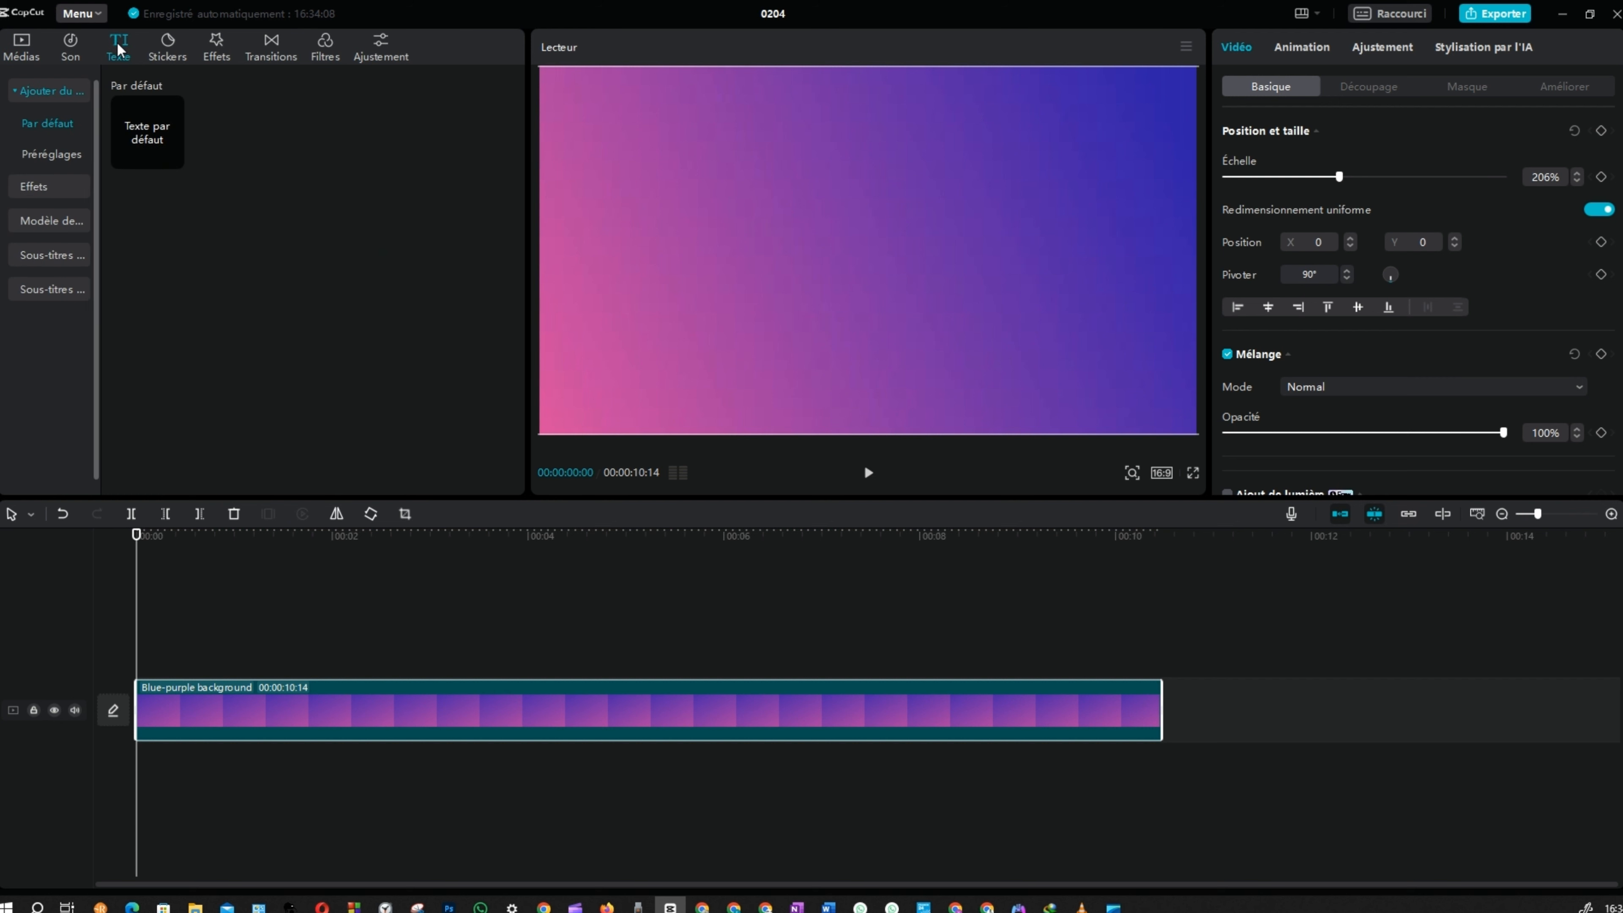
mouse_move(168, 166)
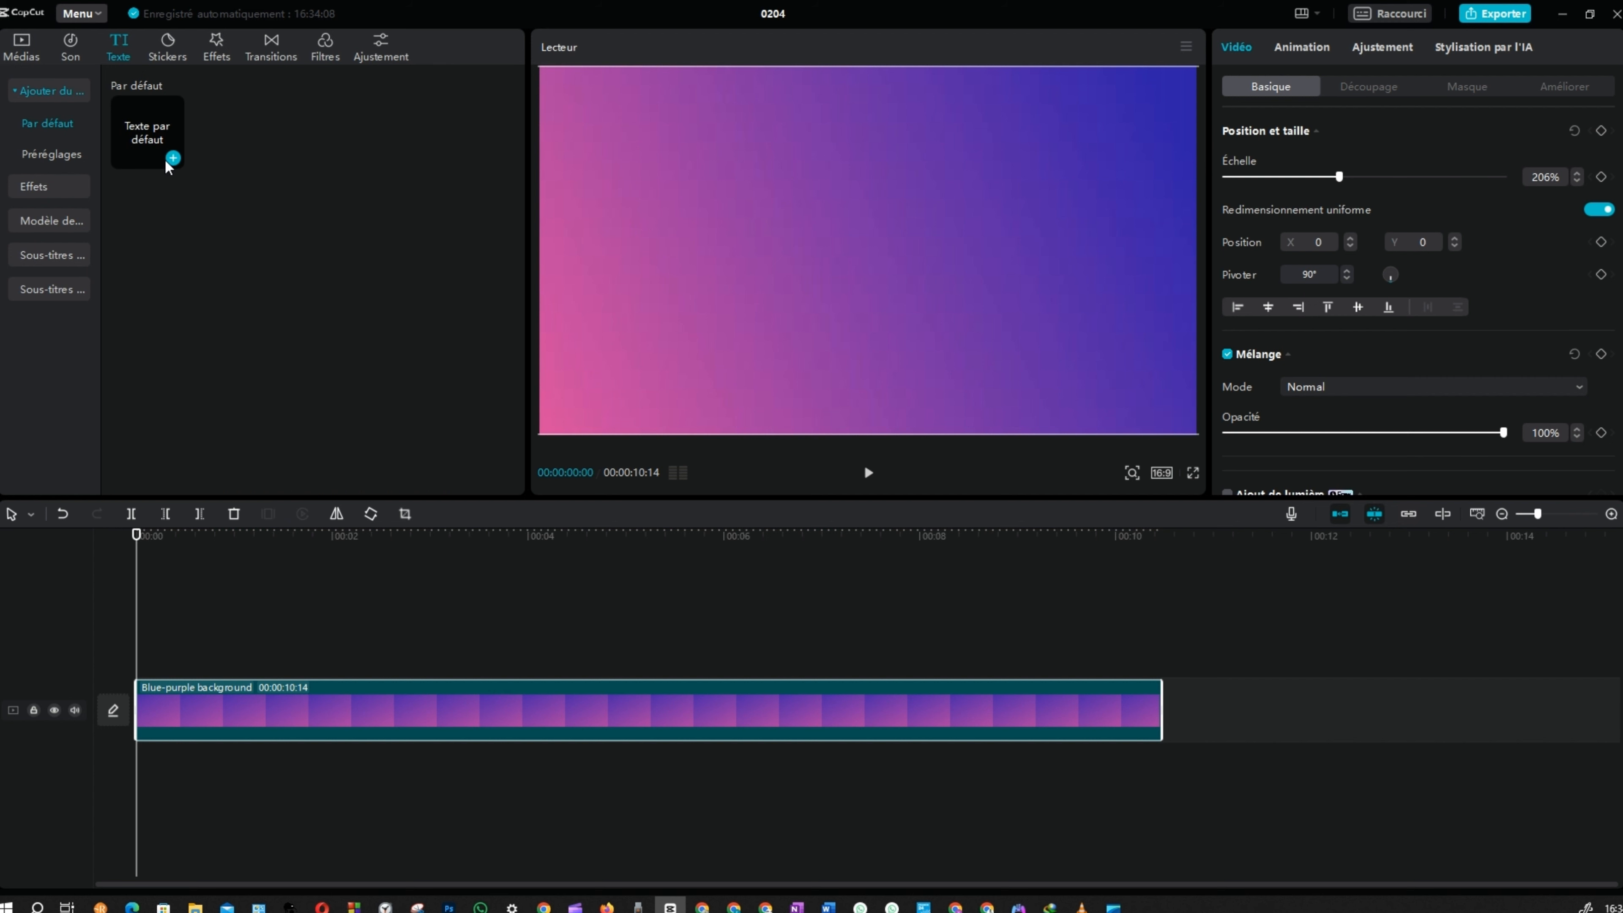
left_click(172, 159)
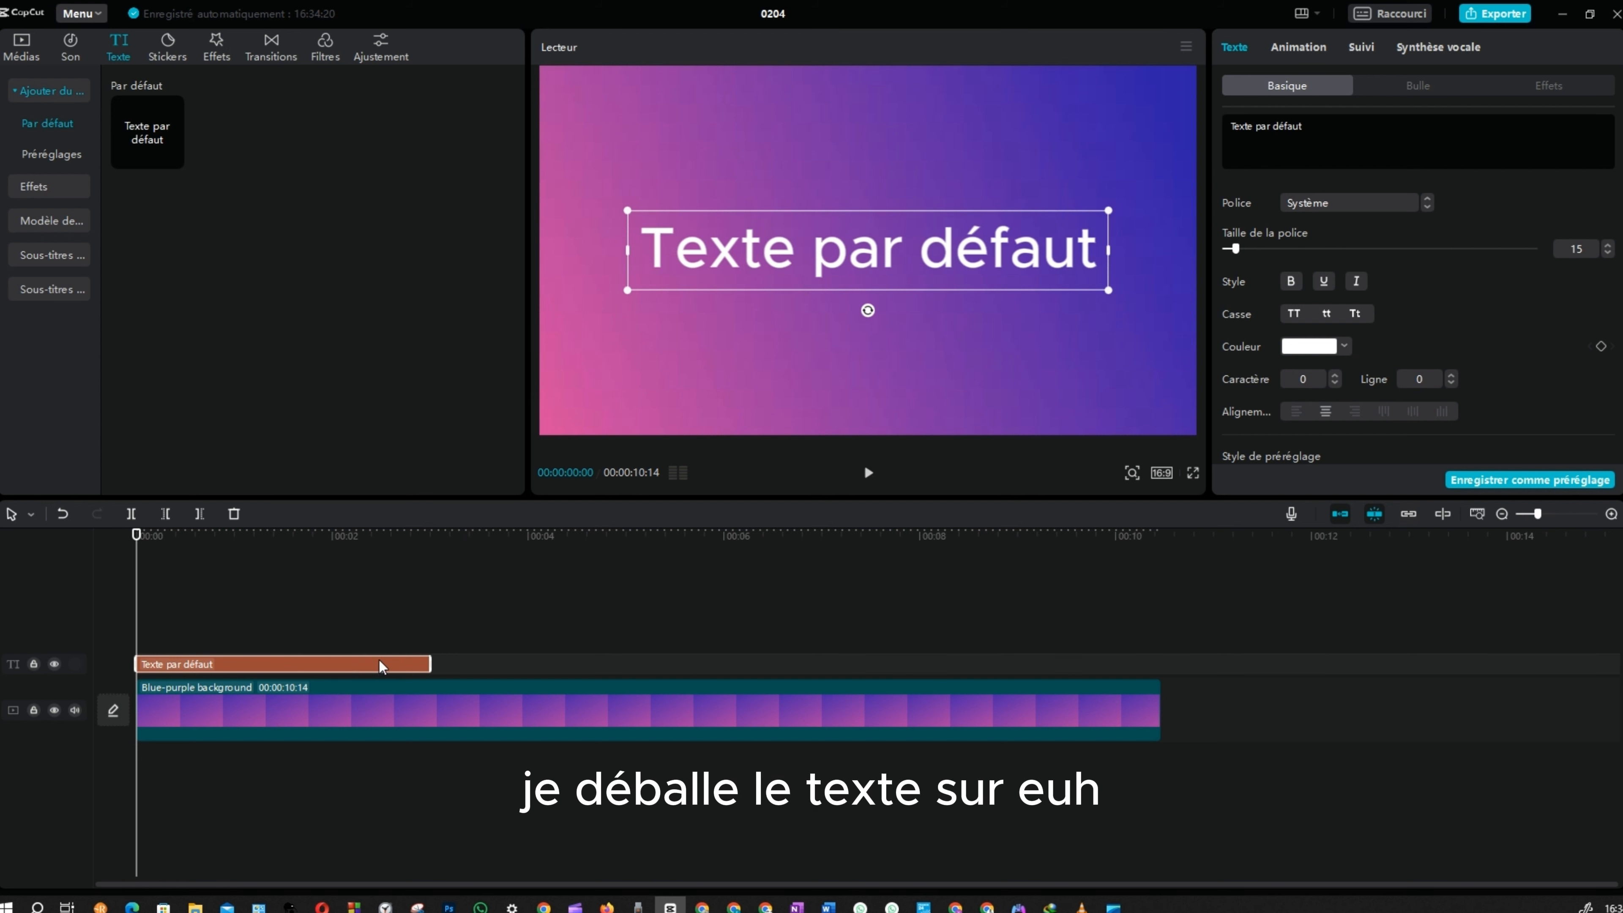
left_click_drag(457, 660, 1162, 686)
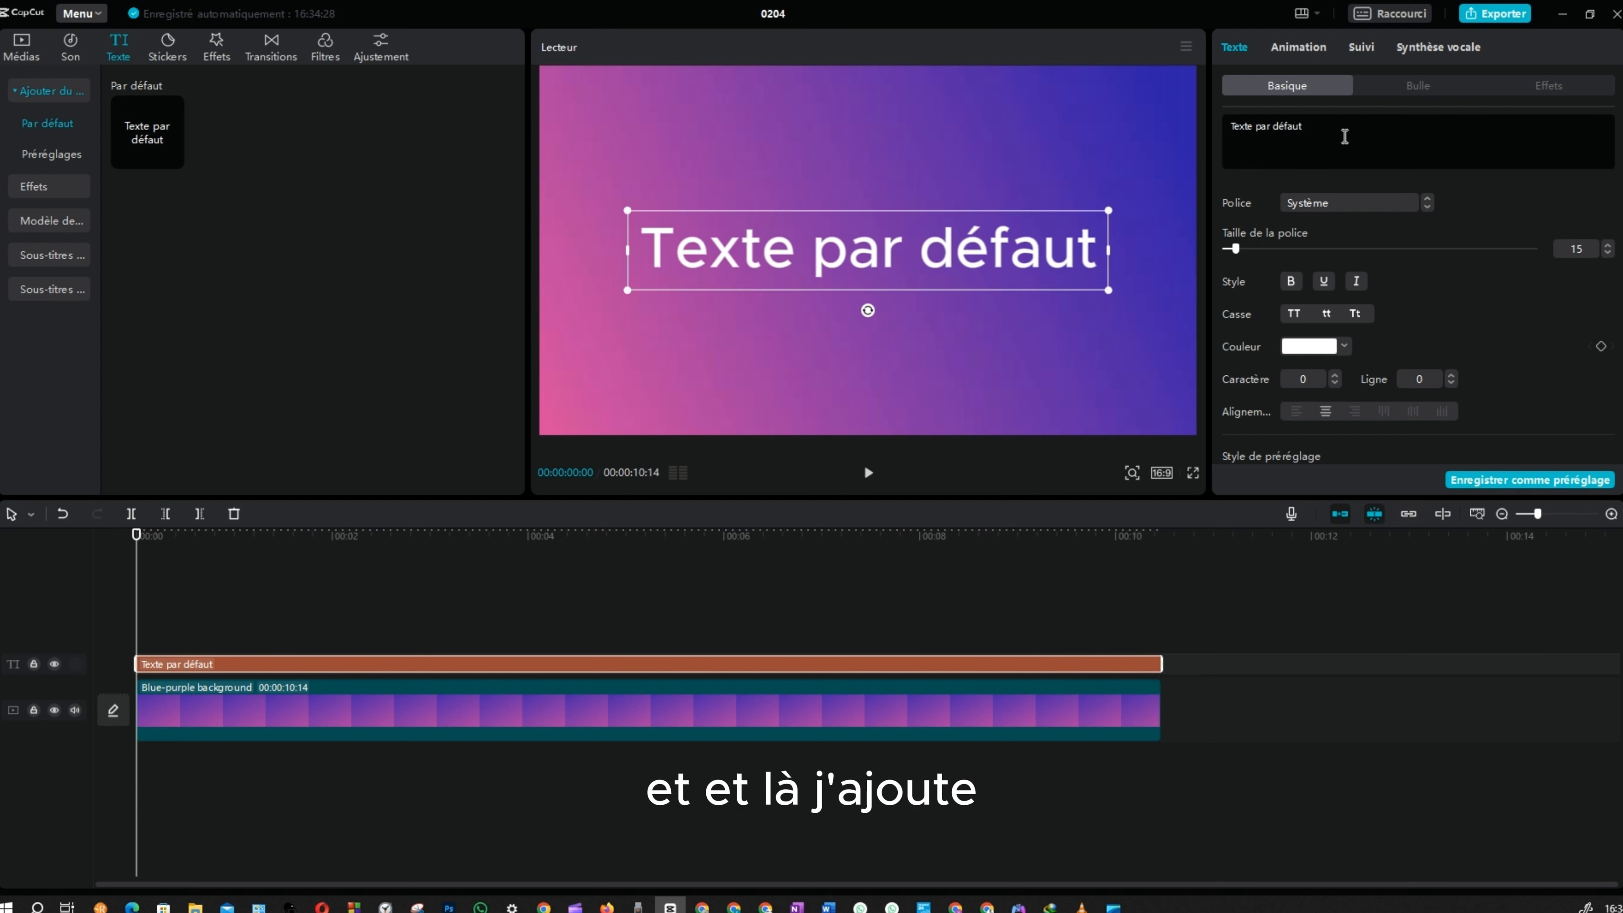
Replace the default text with a capital "O" and enlarge it to about twice its size in the preview
left_click_drag(1312, 122, 1154, 117)
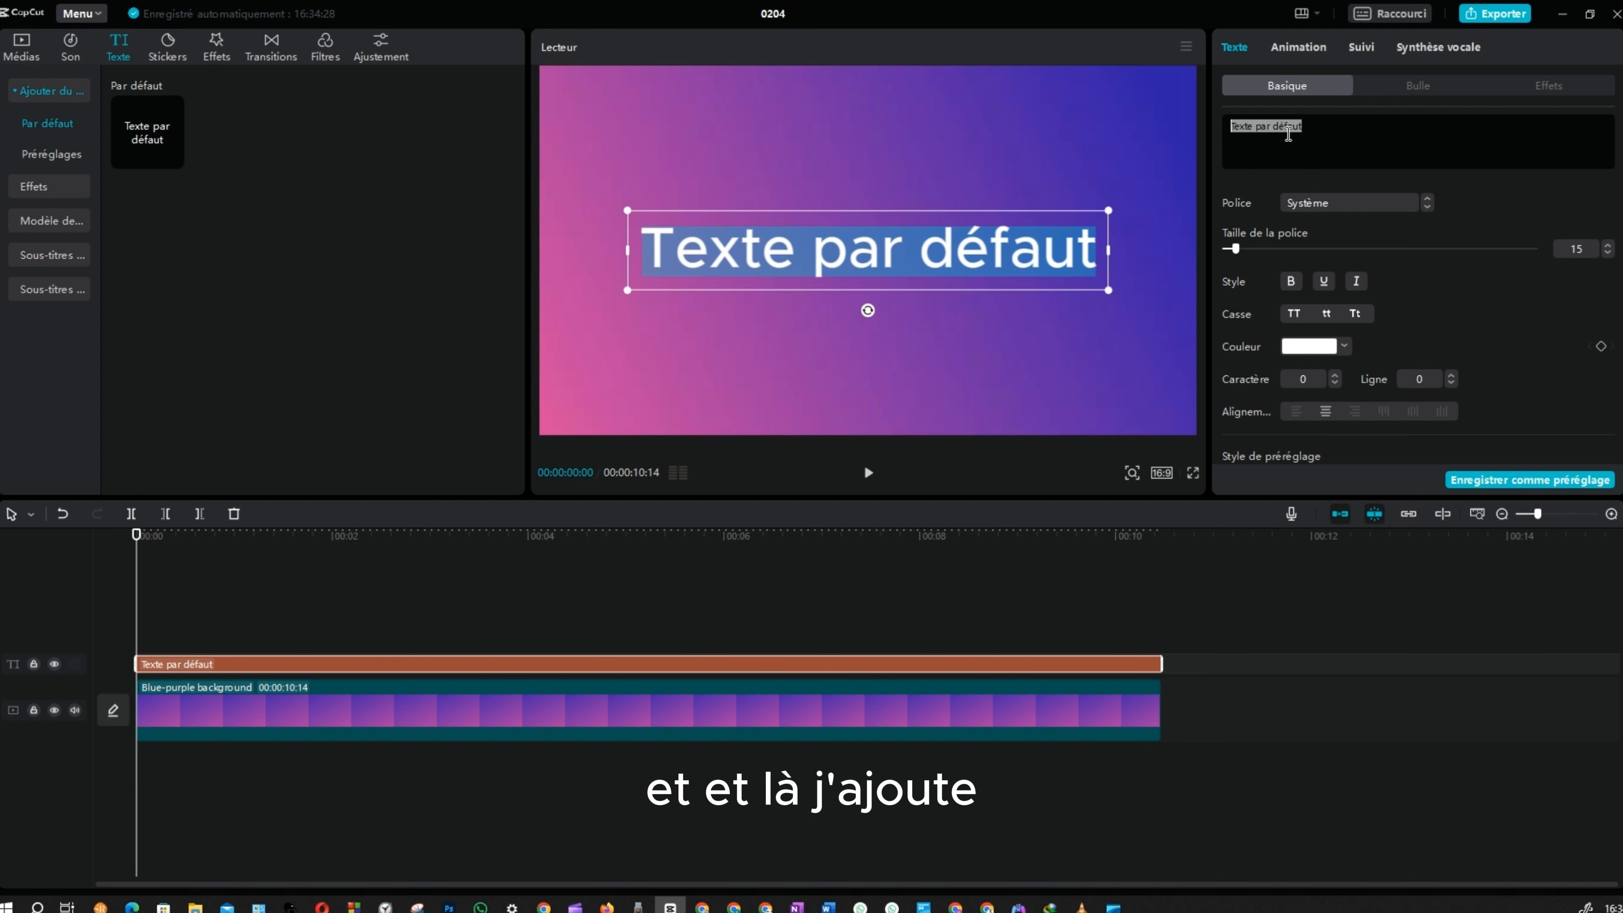
type("O")
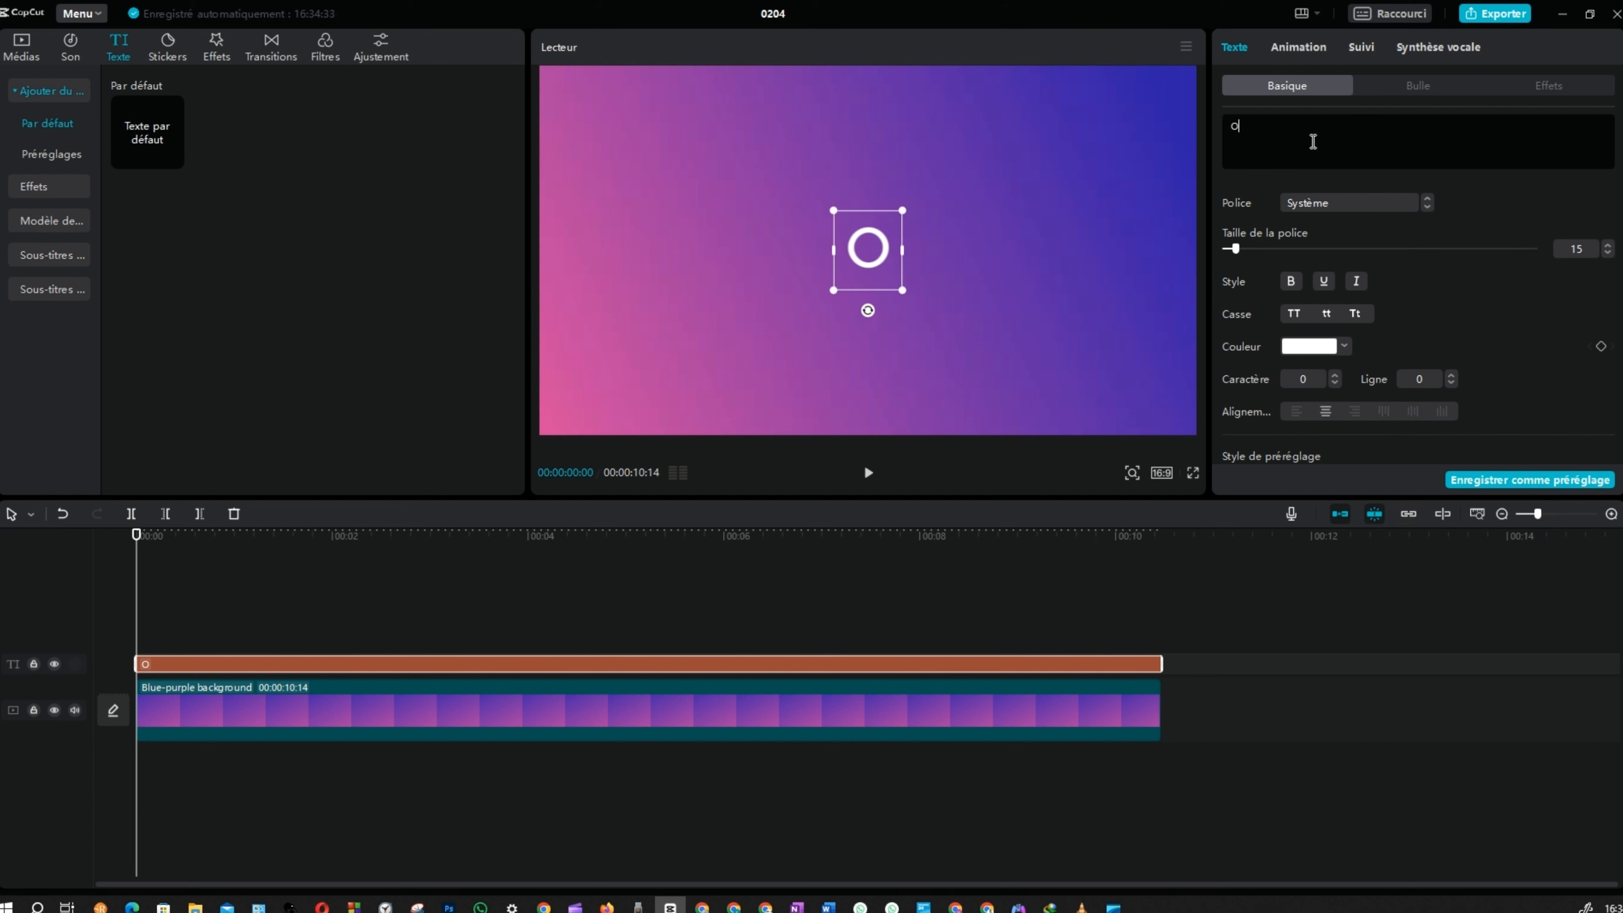
left_click(987, 243)
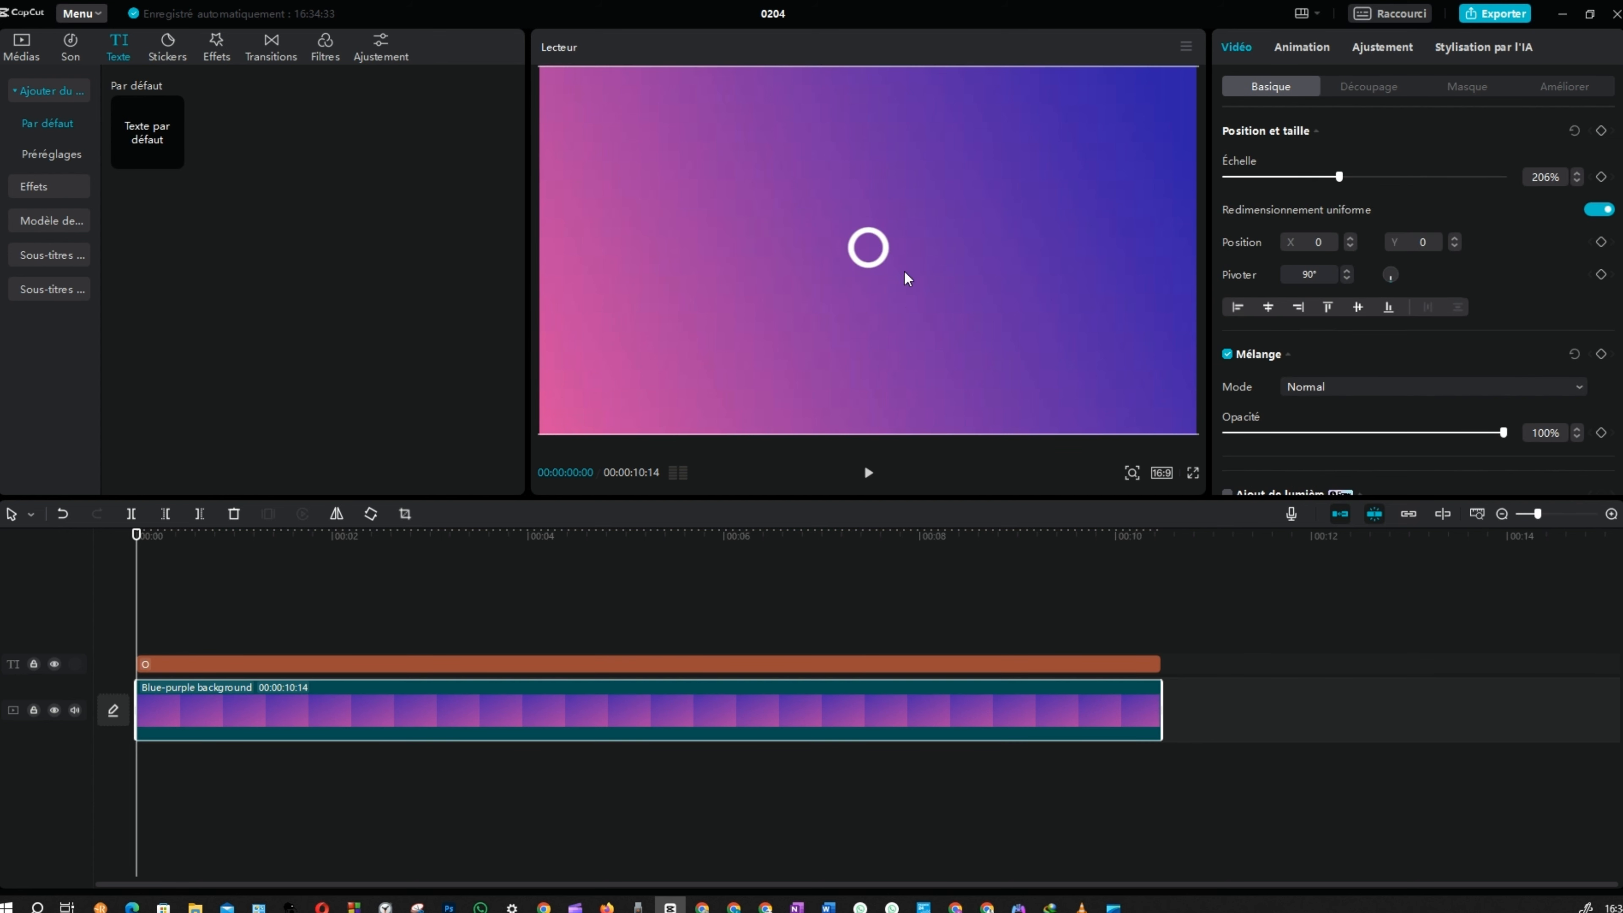
left_click(868, 254)
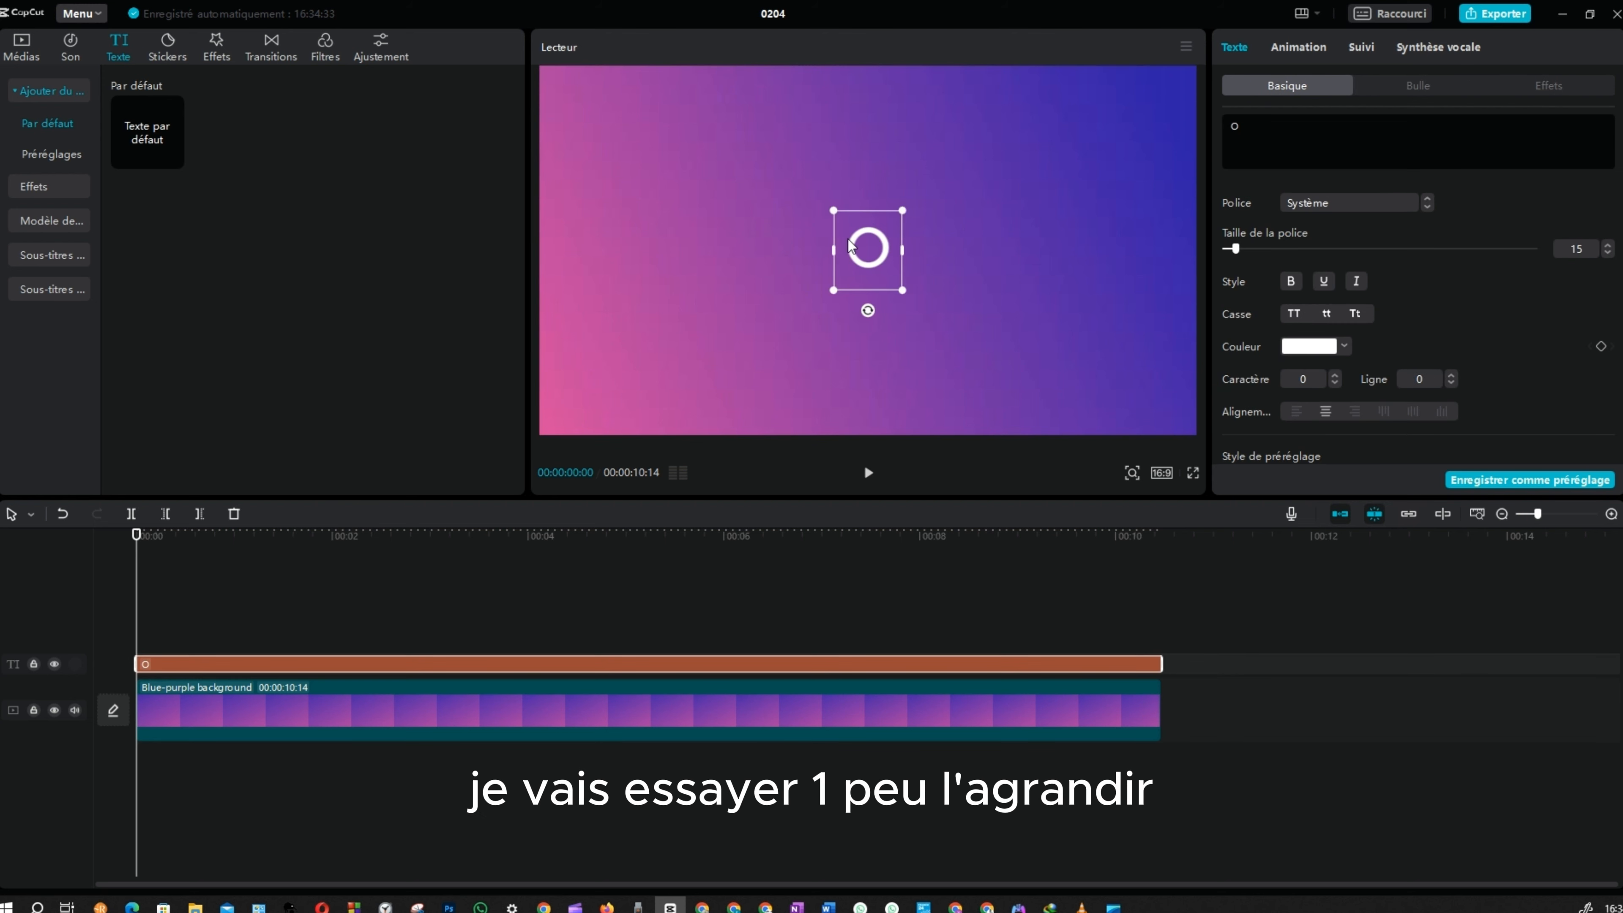
left_click_drag(903, 211, 959, 157)
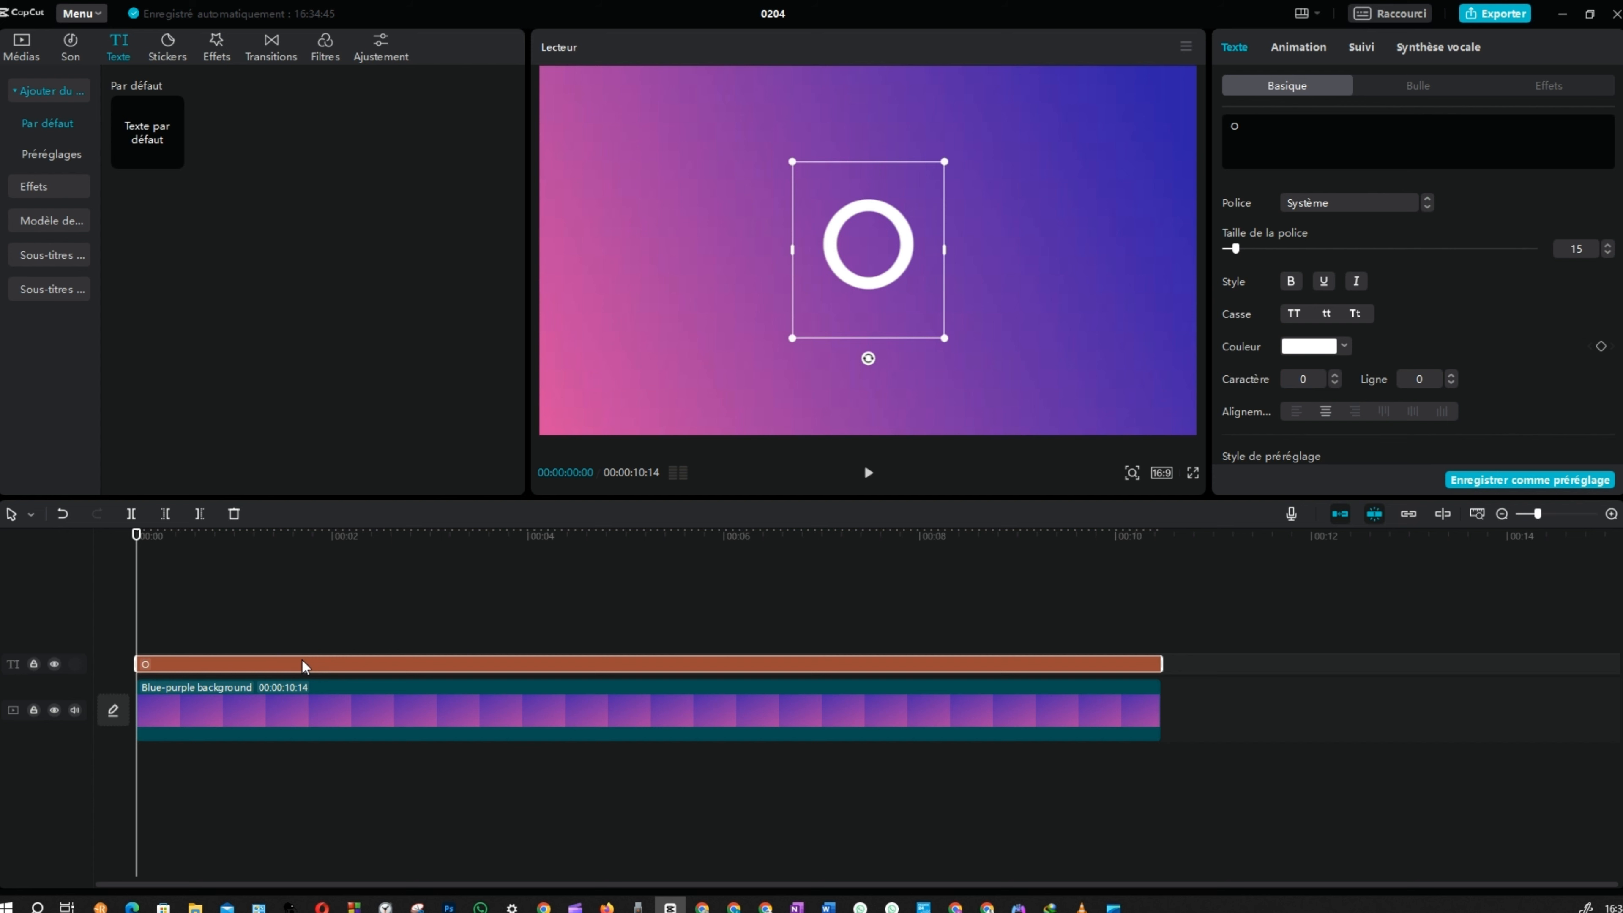
Duplicate the "O" text clip onto a track above and change the copy's text to a capital "I"
key("ctrl+c")
key("ctrl+v")
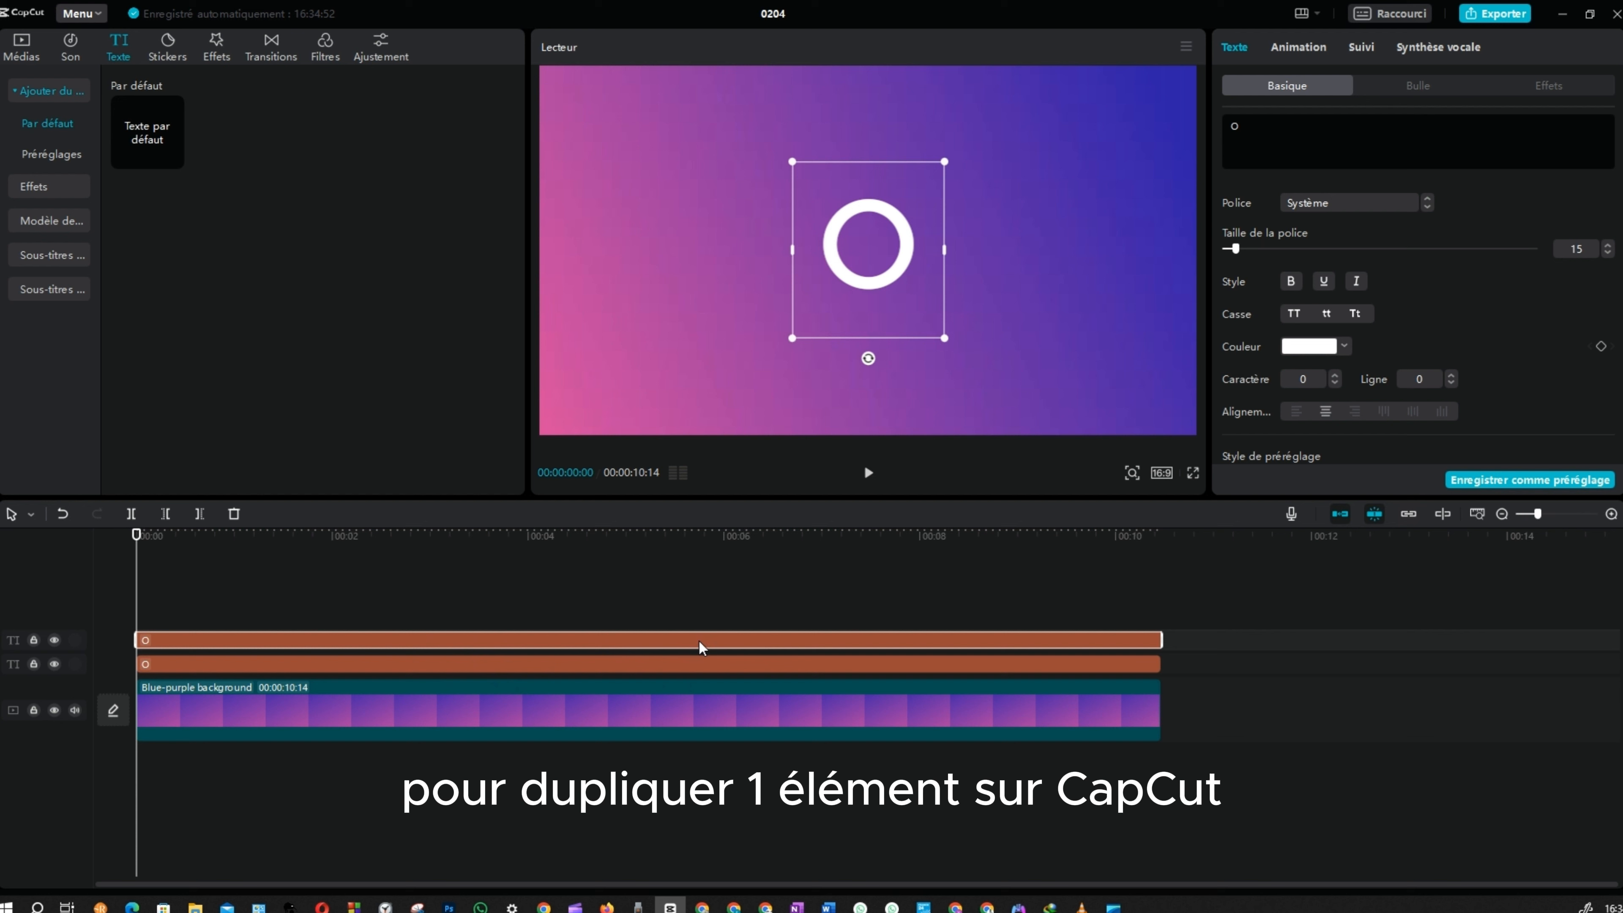
left_click_drag(1296, 128, 1181, 131)
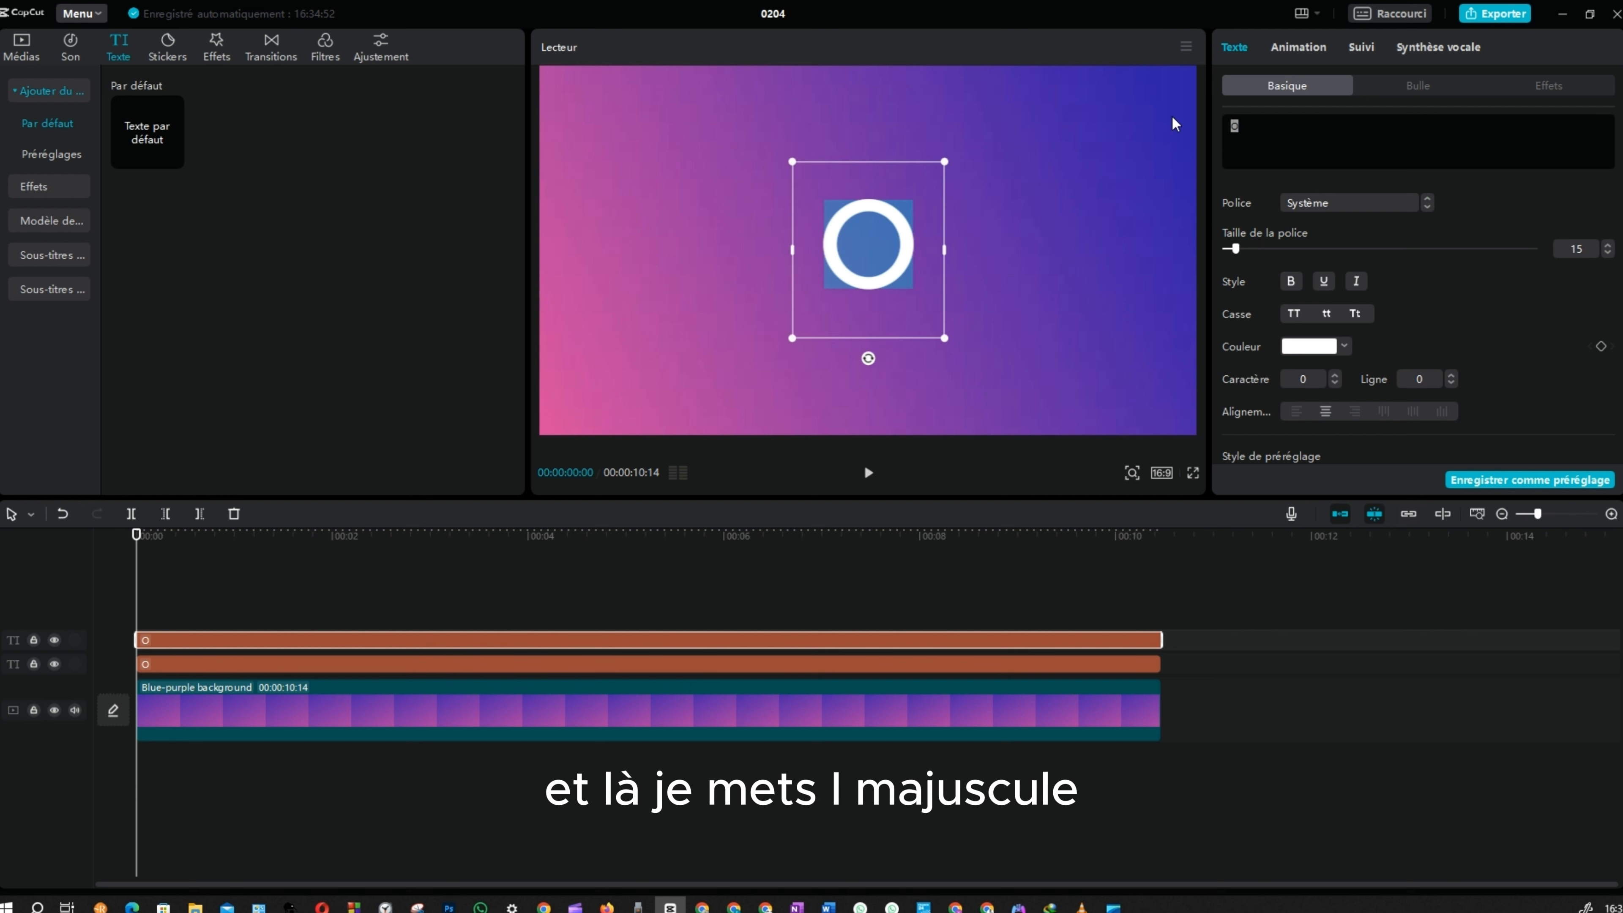
type("I")
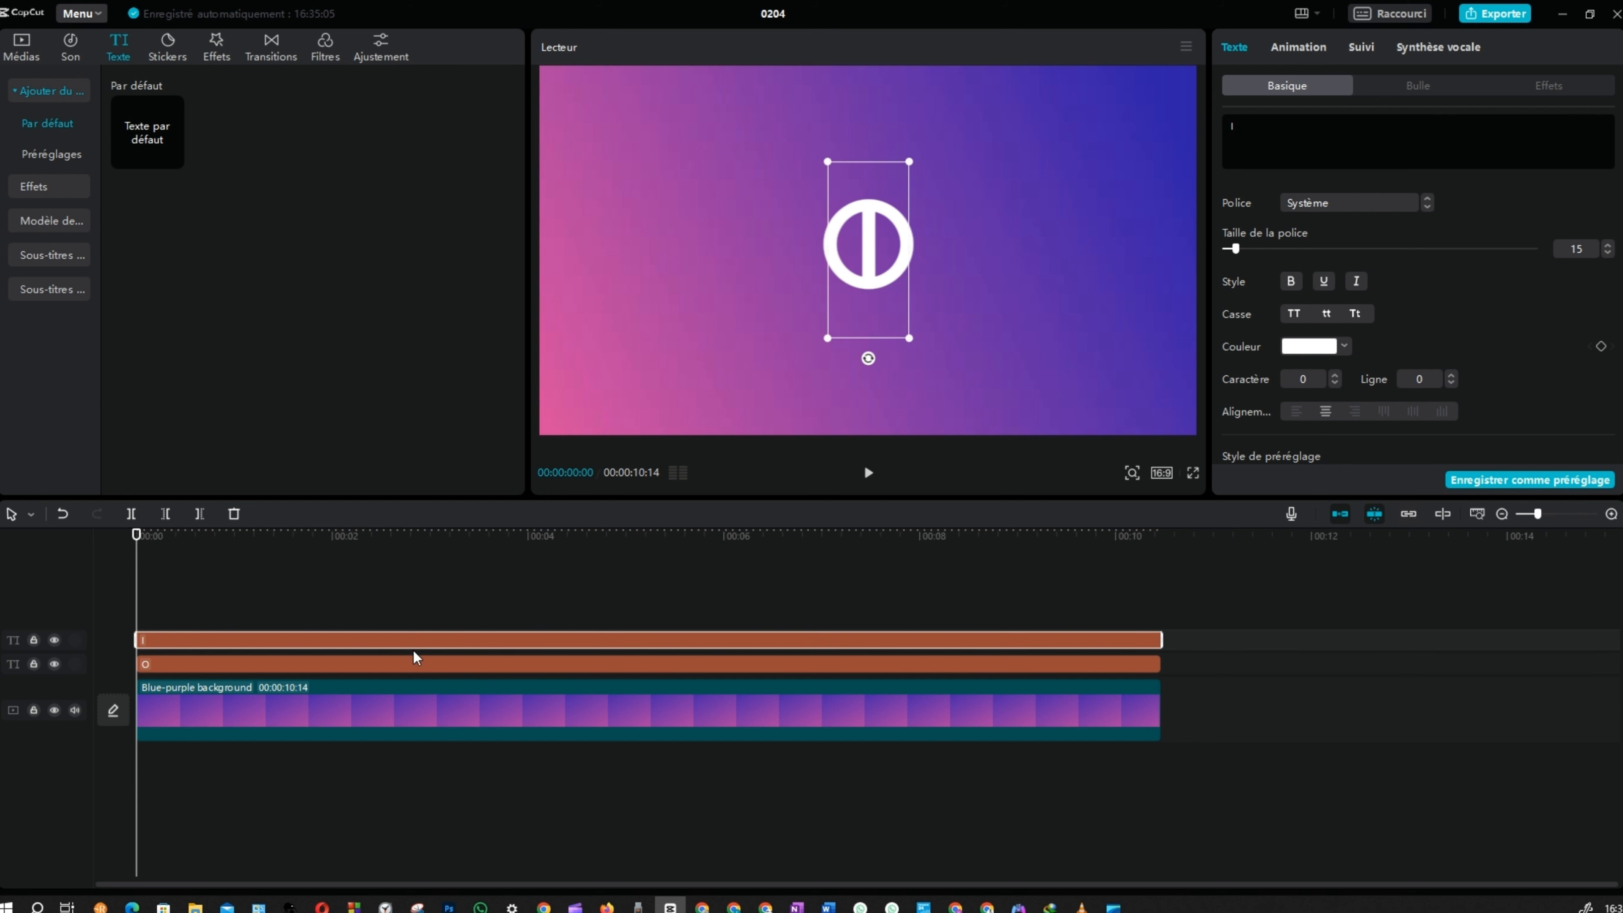
Combine the "I" and "O" text clips into a single compound clip
left_click(393, 669, "ctrl")
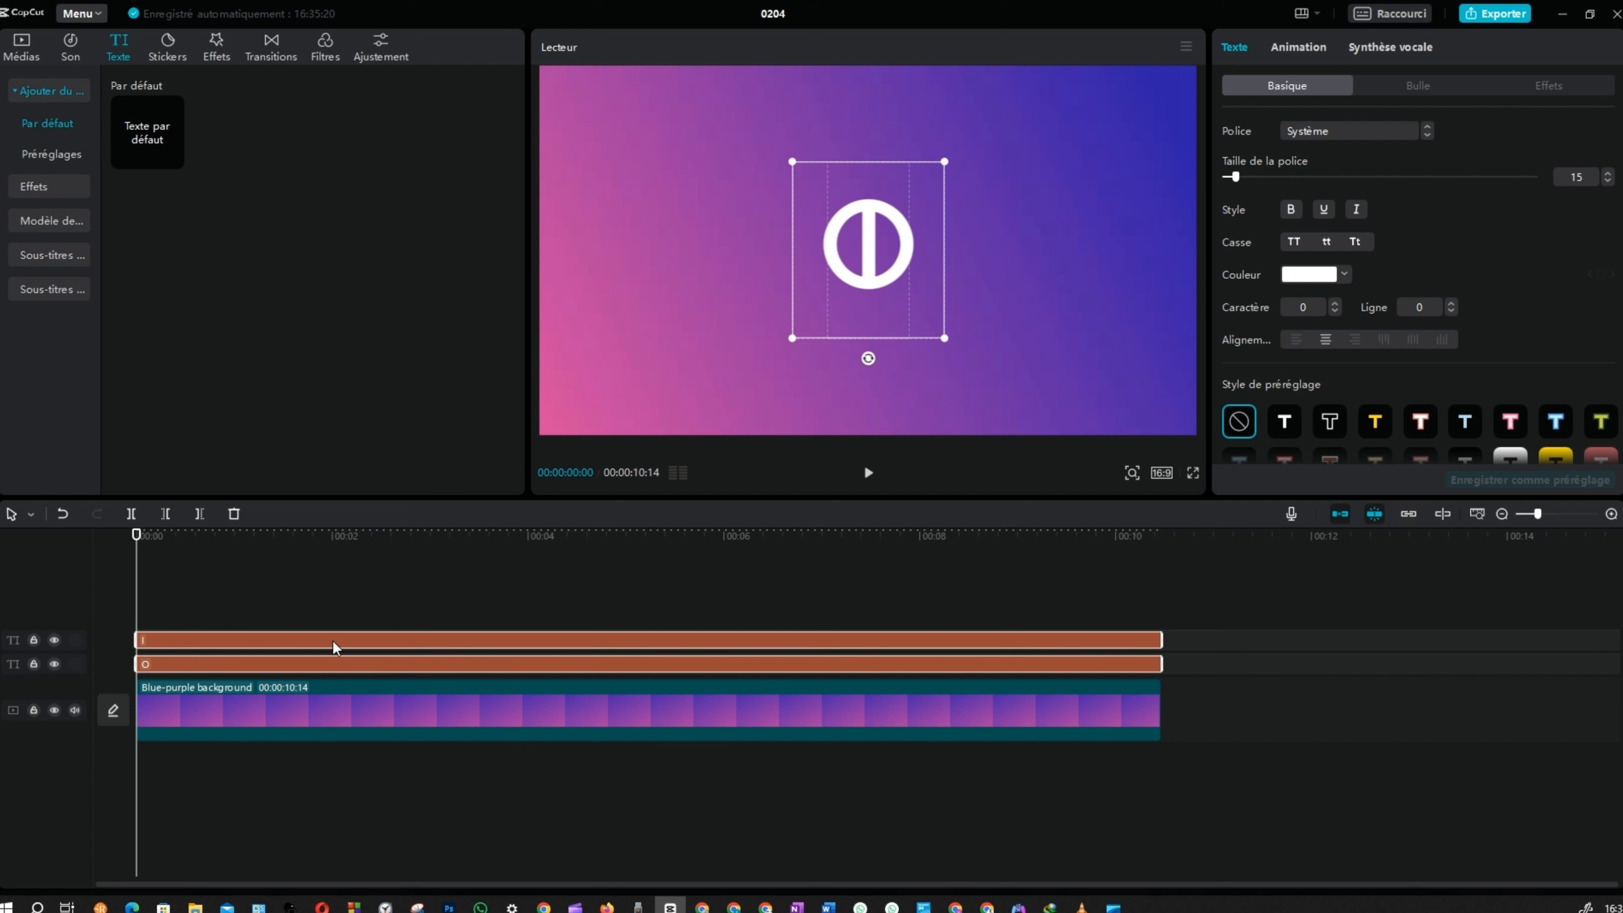
right_click(370, 648)
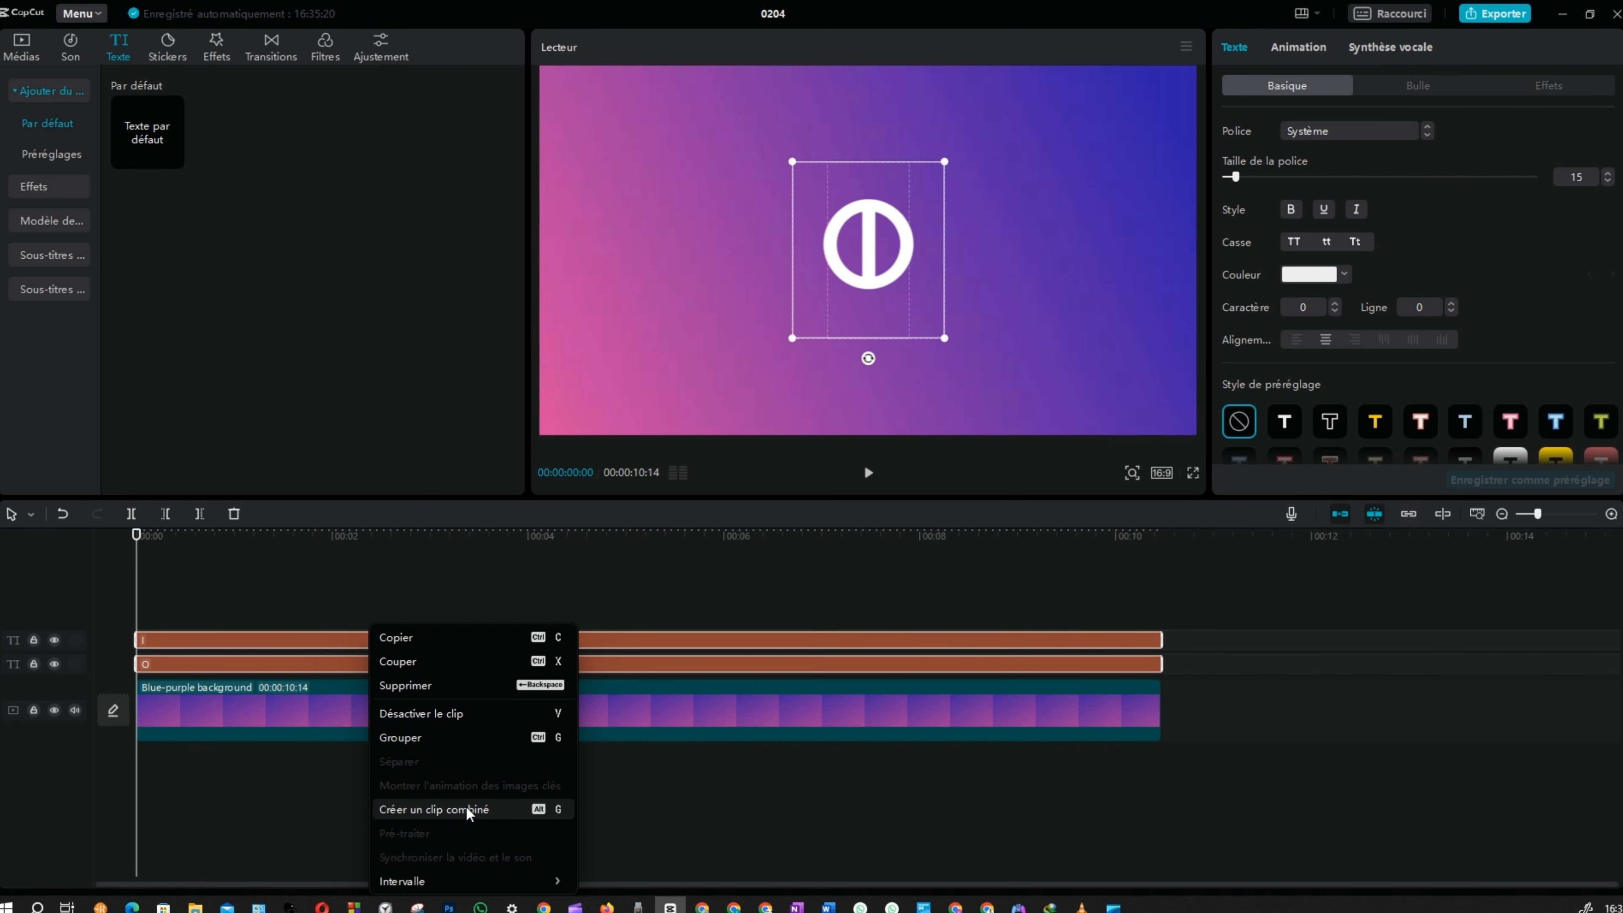
left_click(435, 810)
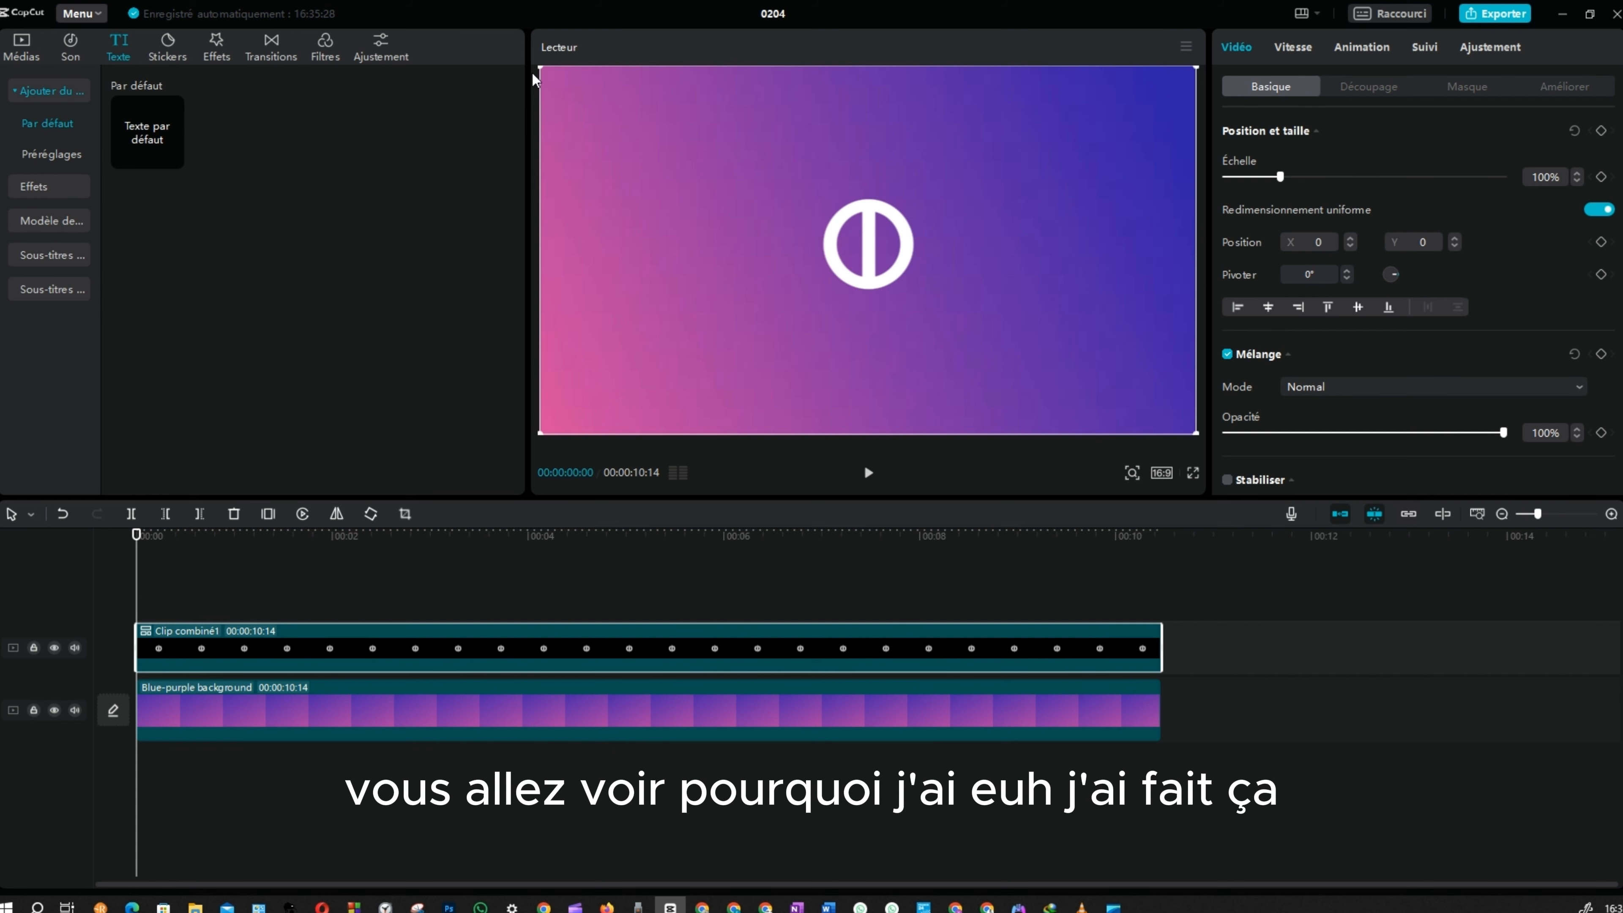
mouse_move(867, 276)
left_mouse_down()
mouse_move(845, 330)
mouse_move(816, 236)
mouse_move(911, 233)
mouse_move(911, 275)
mouse_move(696, 248)
mouse_move(815, 254)
mouse_move(849, 279)
mouse_move(872, 261)
left_mouse_up()
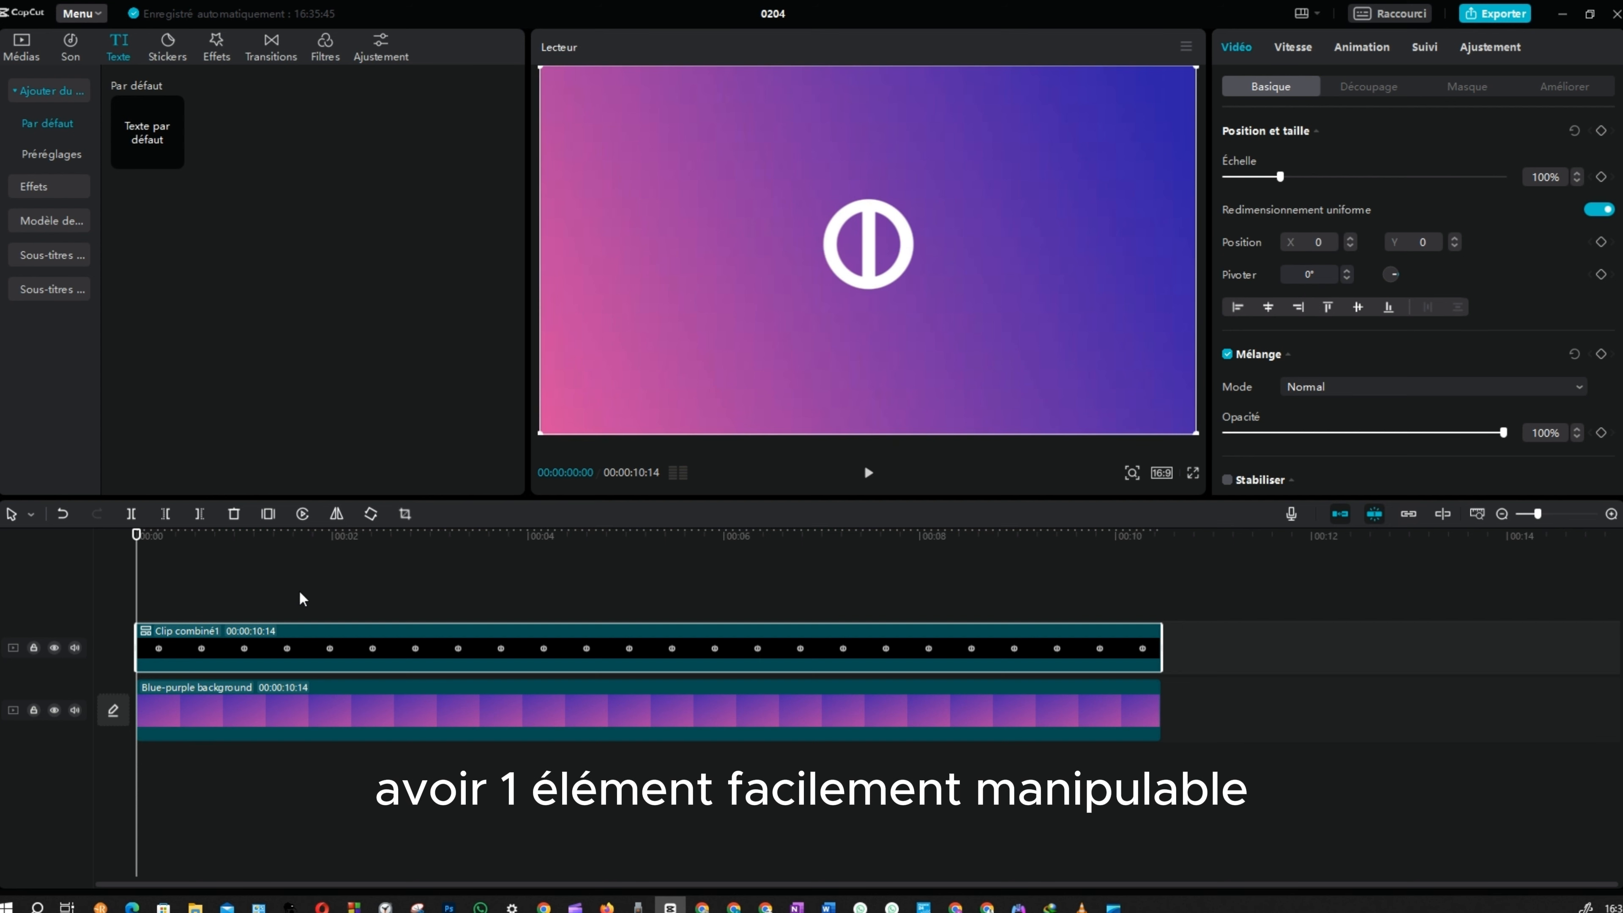
Crop the compound clip at a 1:1 ratio to a tight square centred around the circle symbol
left_click(405, 514)
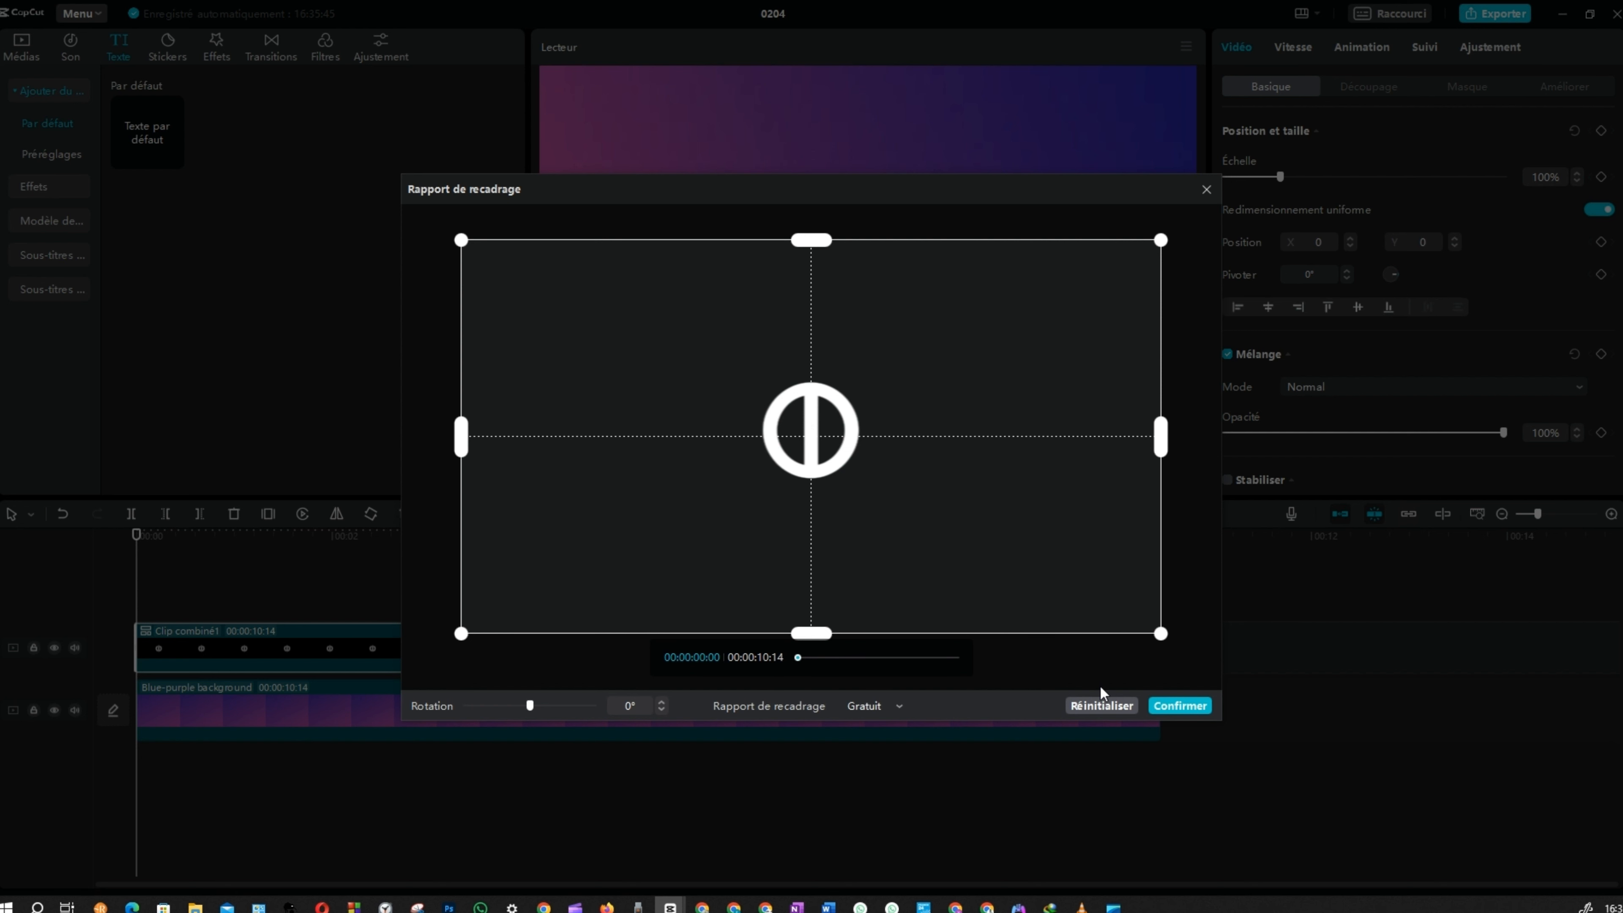
left_click(893, 711)
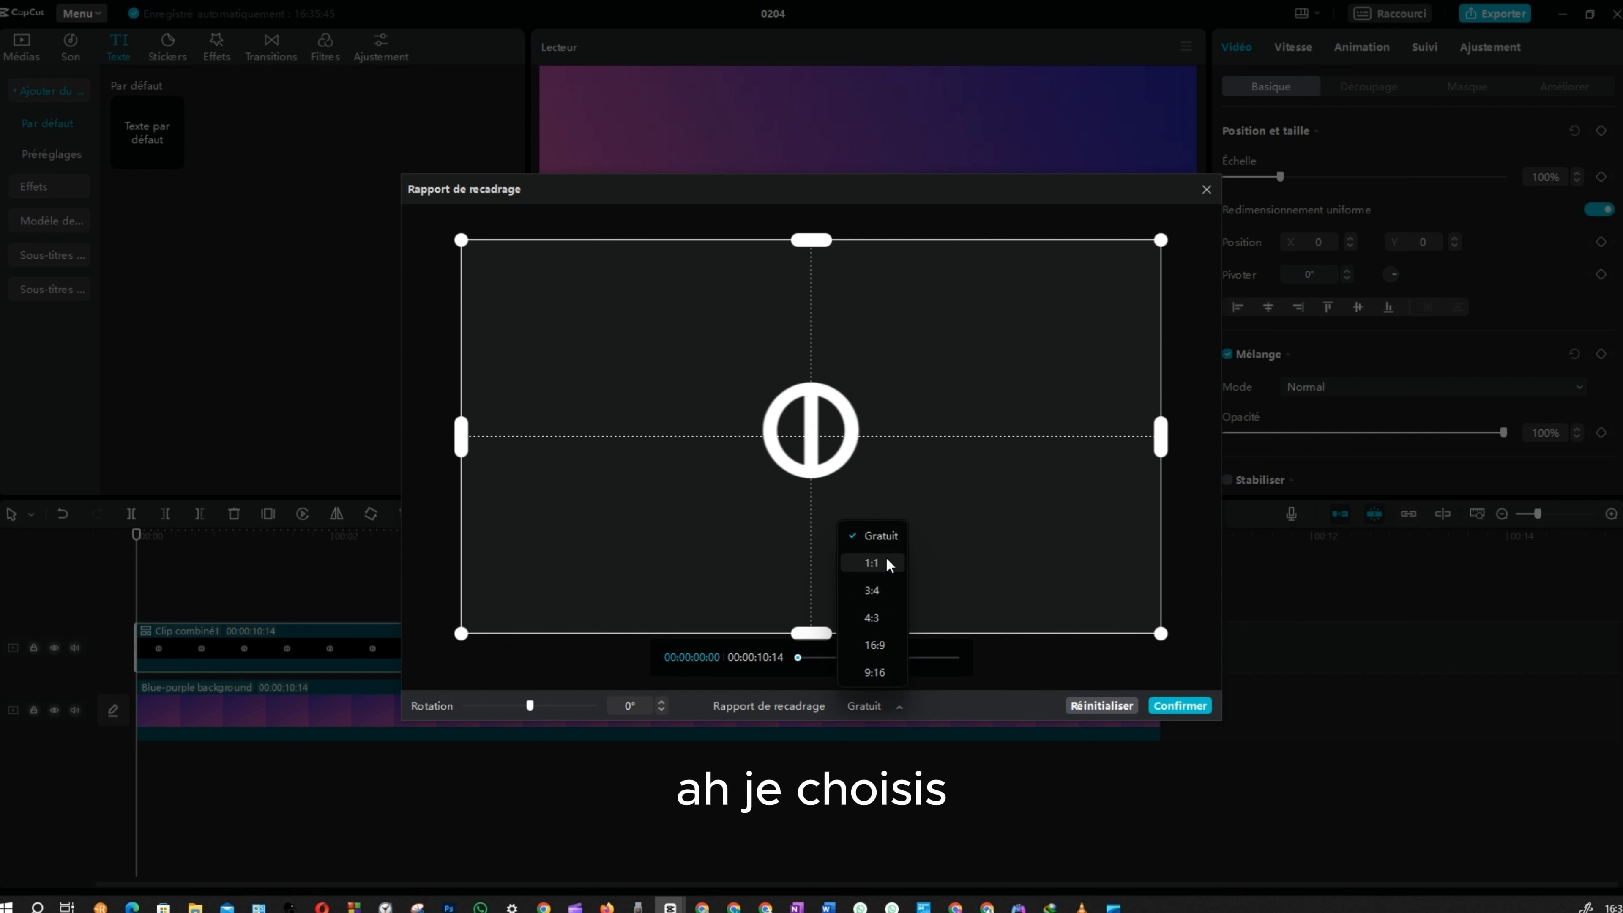
left_click(874, 564)
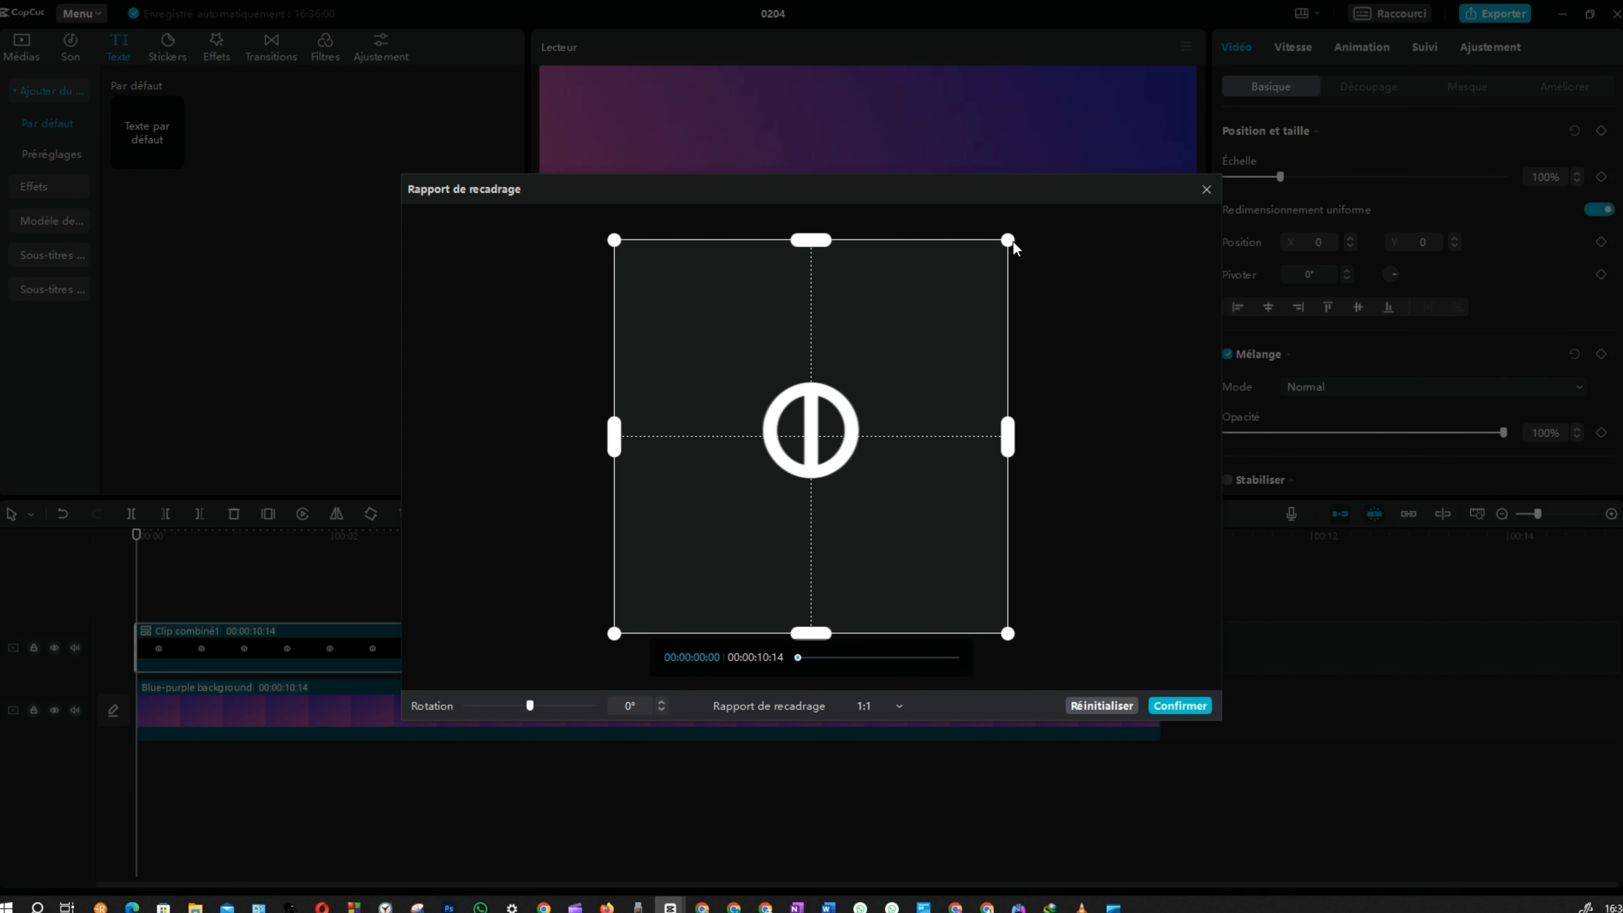
left_click_drag(1011, 244, 803, 516)
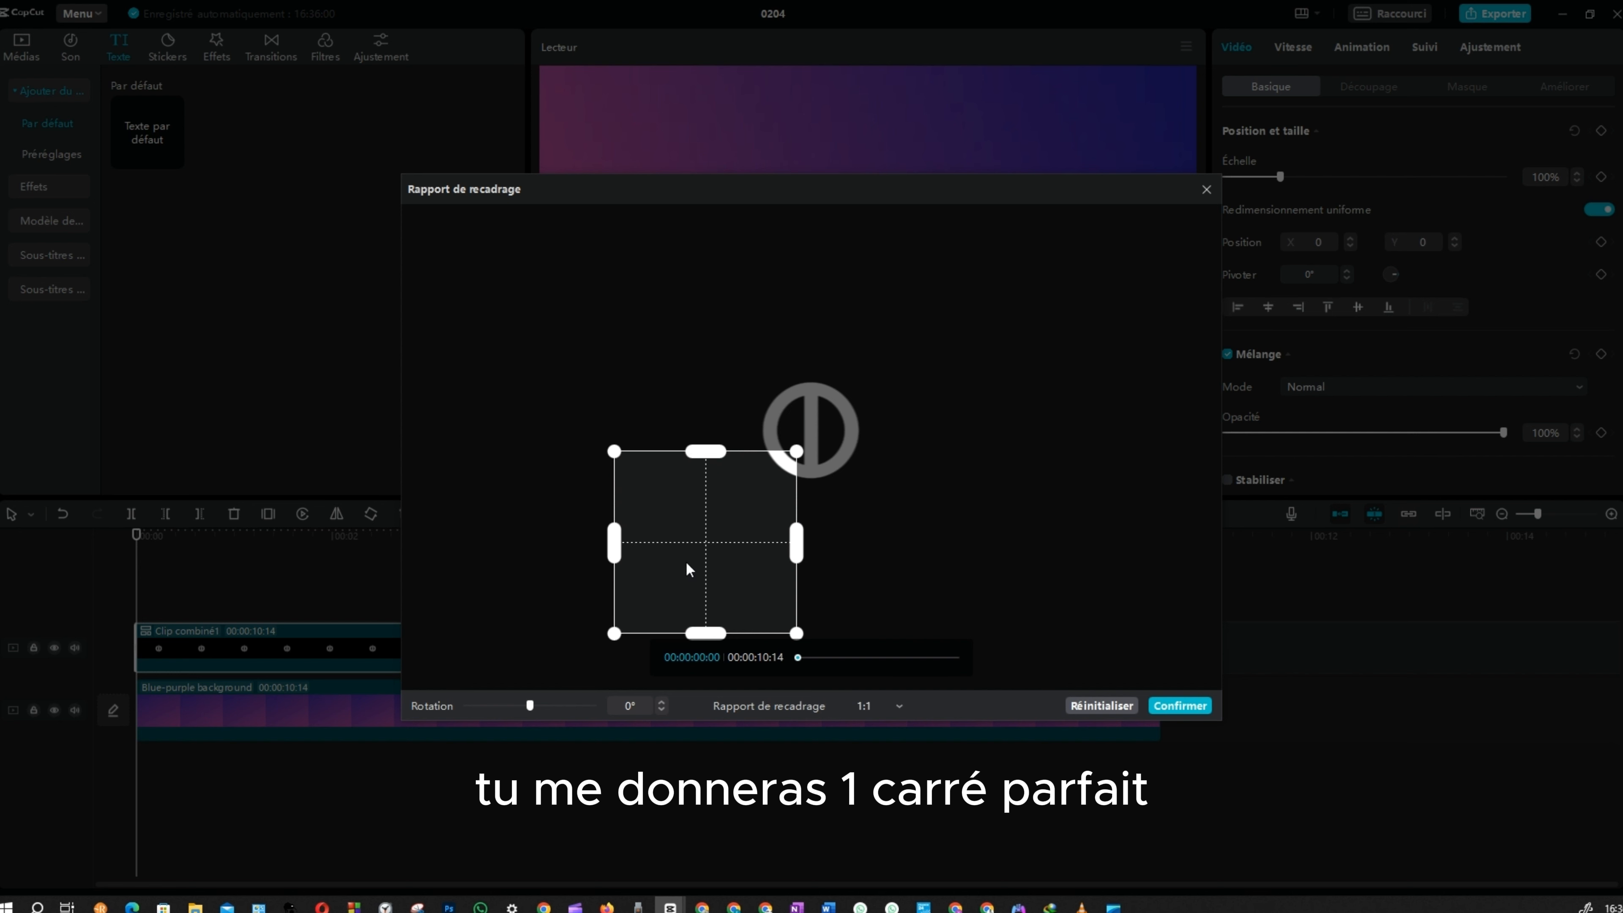
left_click_drag(714, 554, 815, 440)
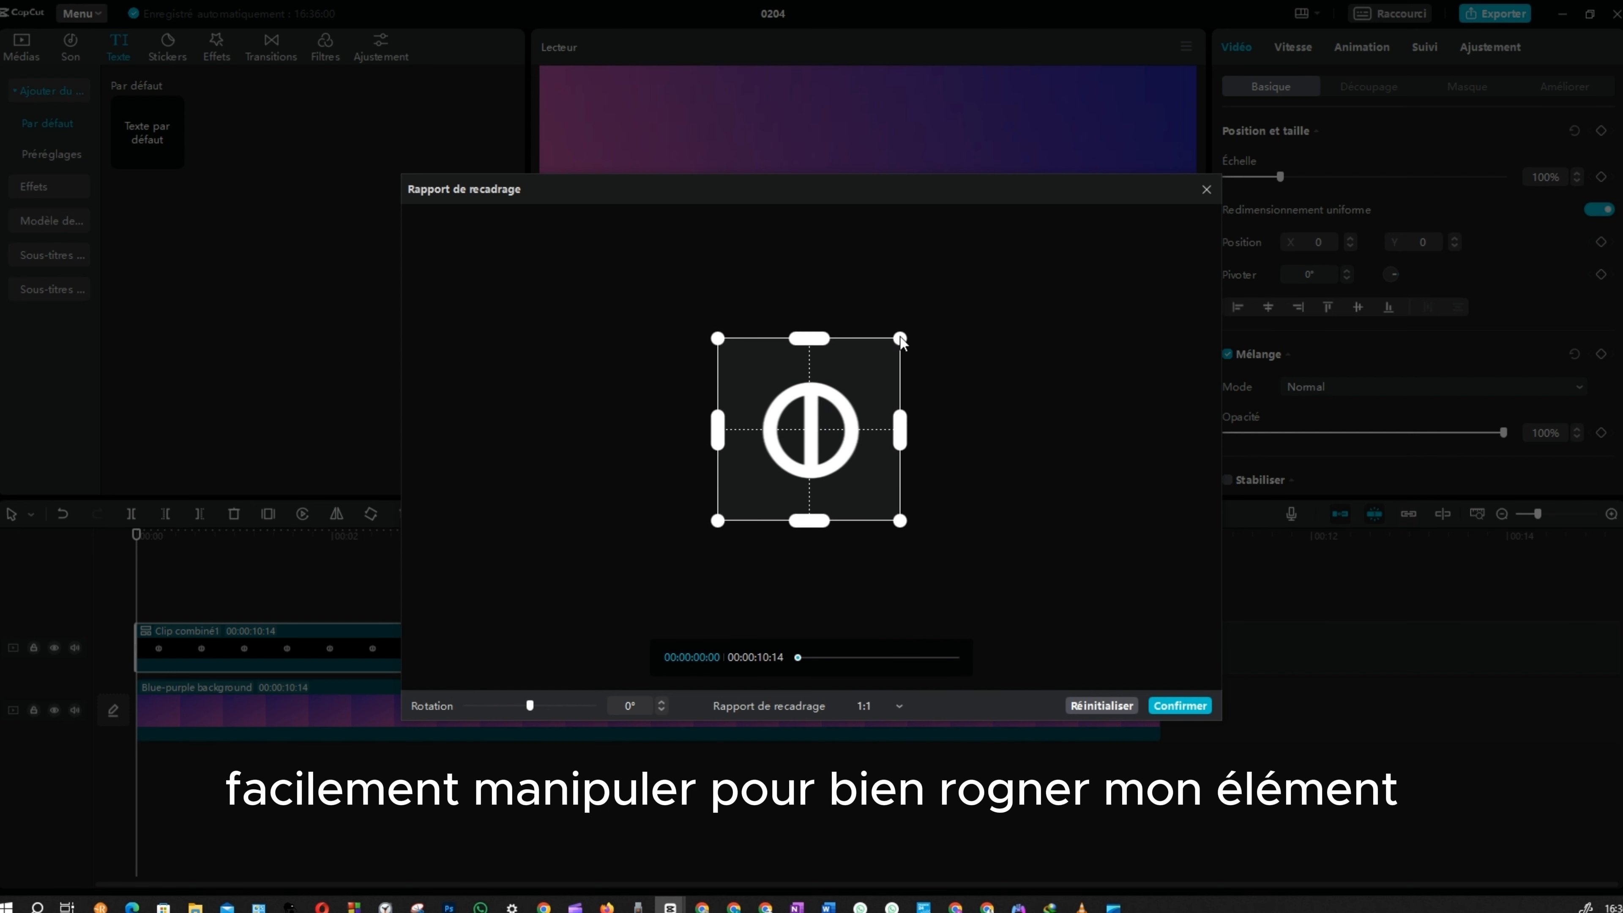
left_click_drag(900, 338, 835, 411)
left_click_drag(775, 472, 809, 442)
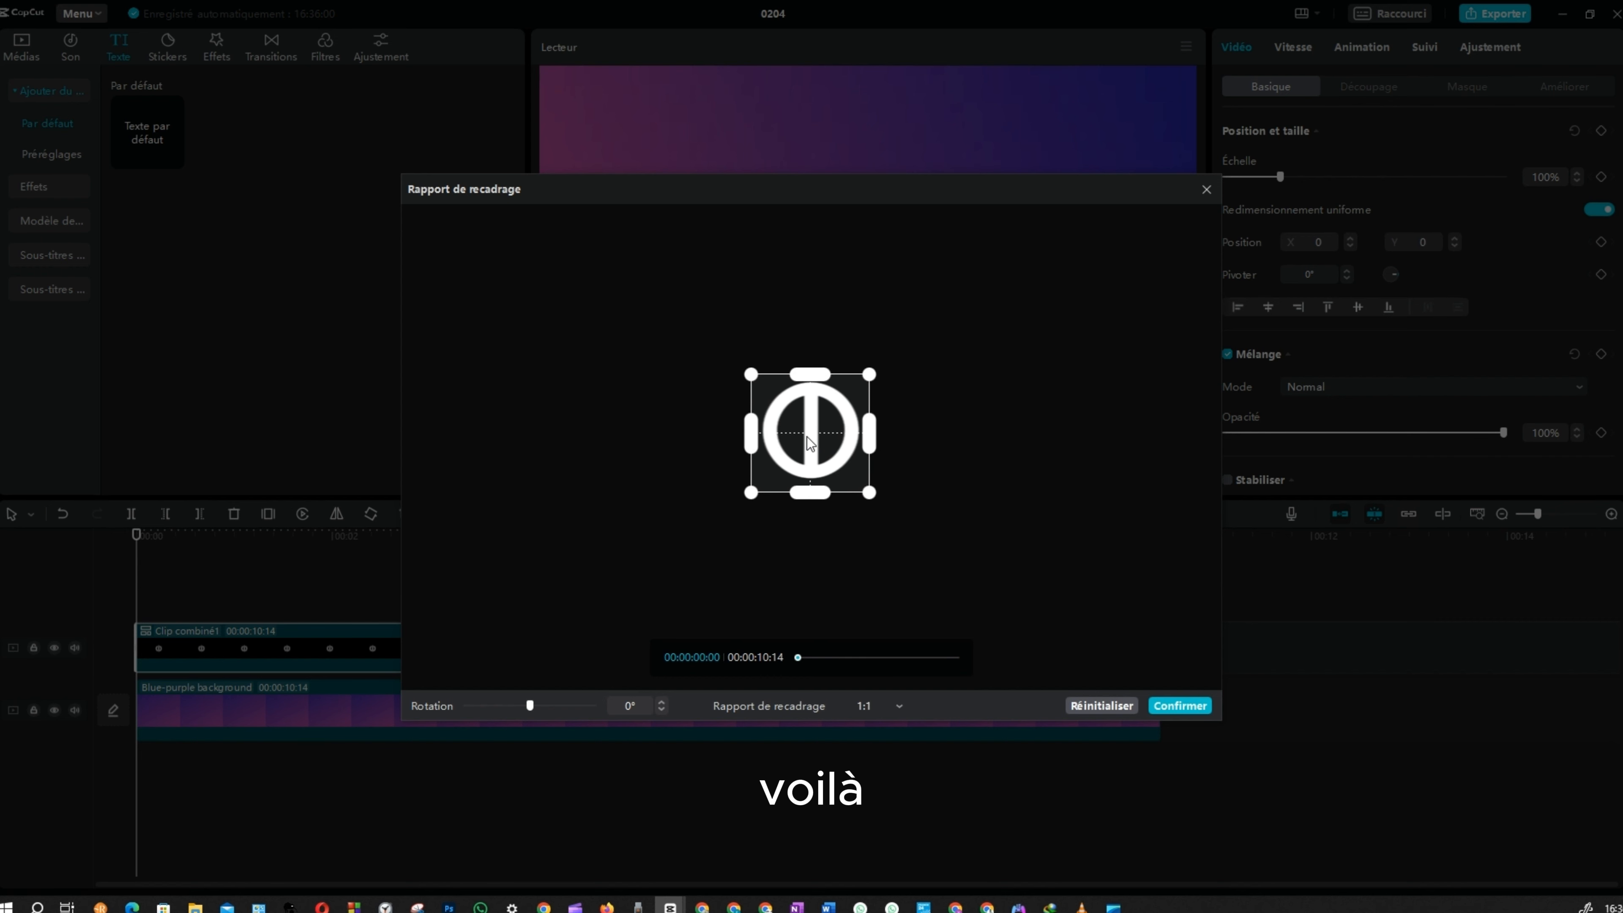
left_click(1174, 708)
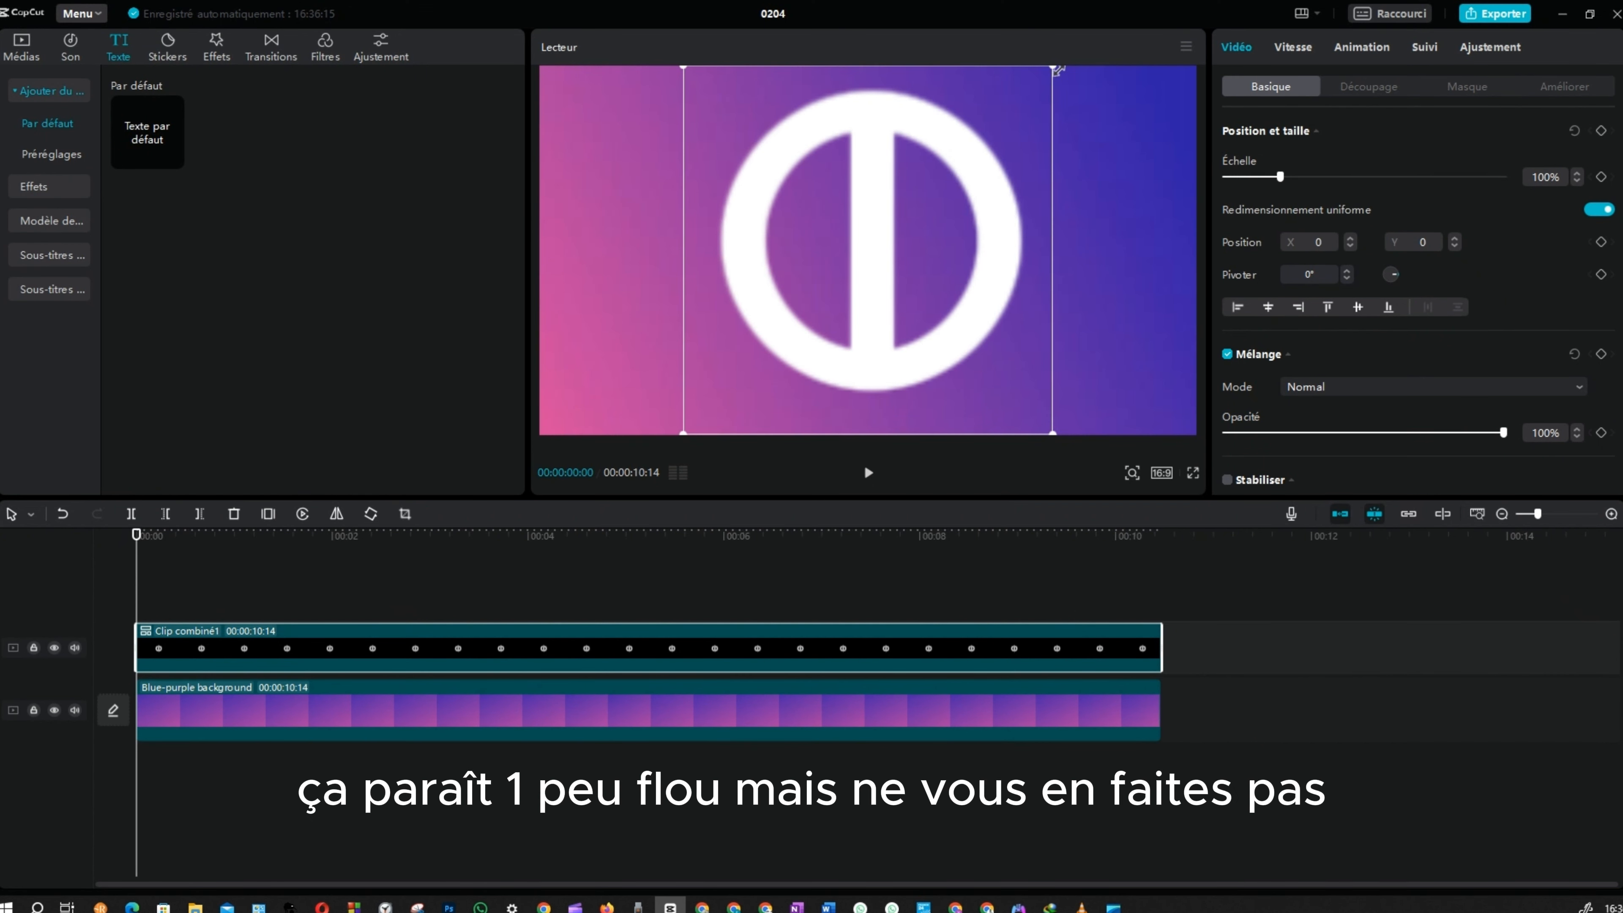
Scale the cropped symbol down to about 30% and move it to the frame's upper-left corner, at about X -1594, Y 754
left_click_drag(1058, 69, 927, 197)
left_click_drag(924, 288, 599, 121)
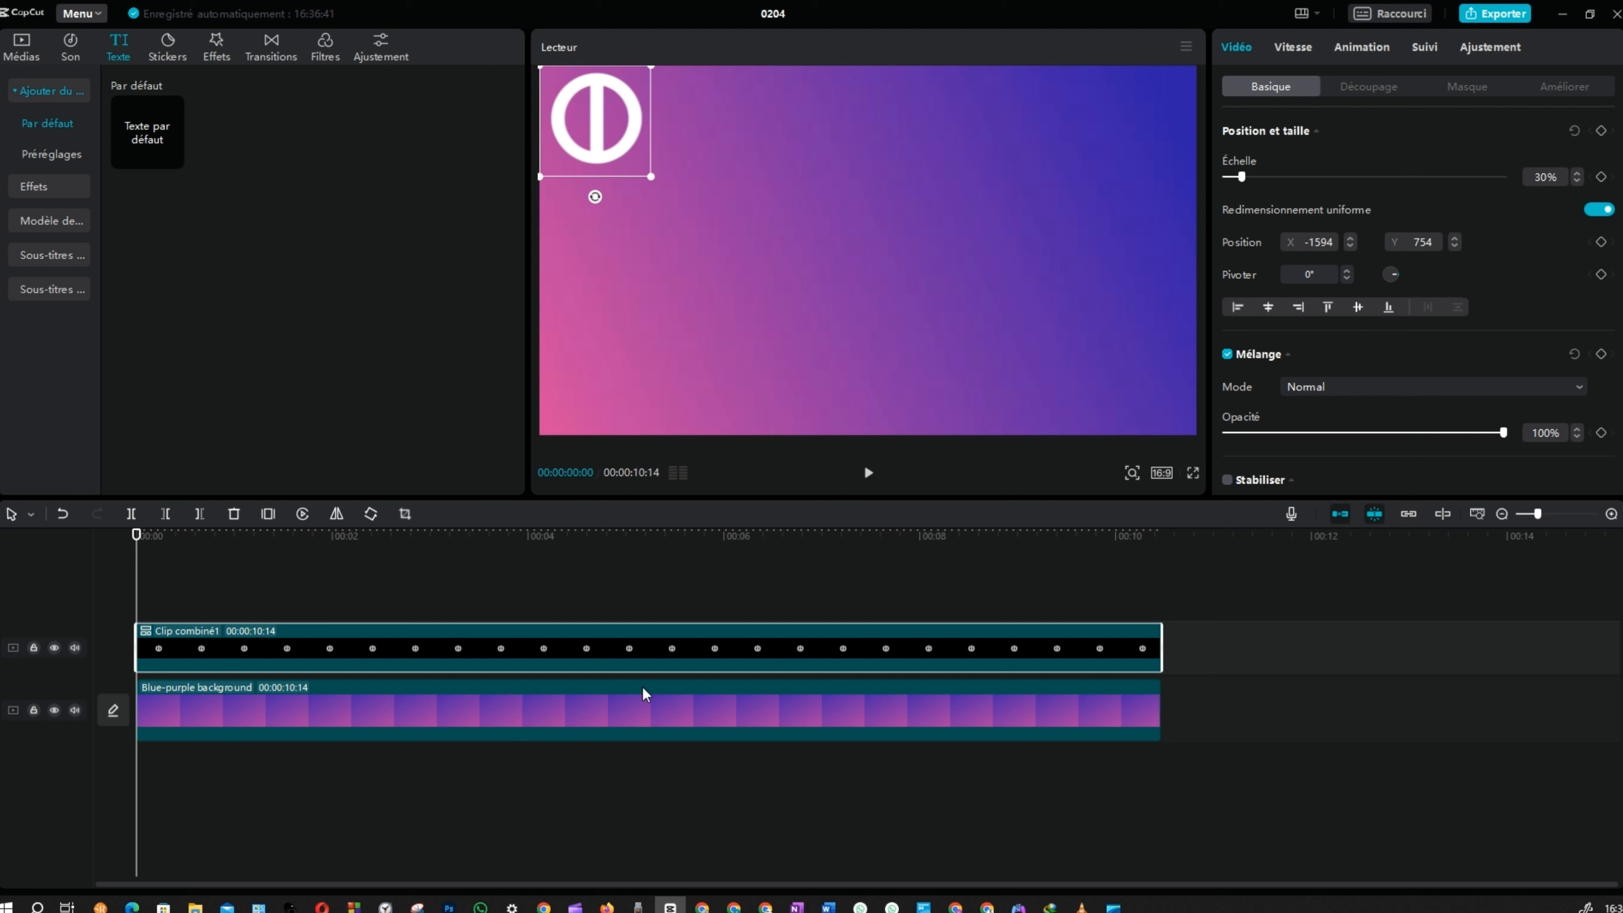
Add the solid red background from the media library's Arrière-plan category to the timeline
left_click(24, 52)
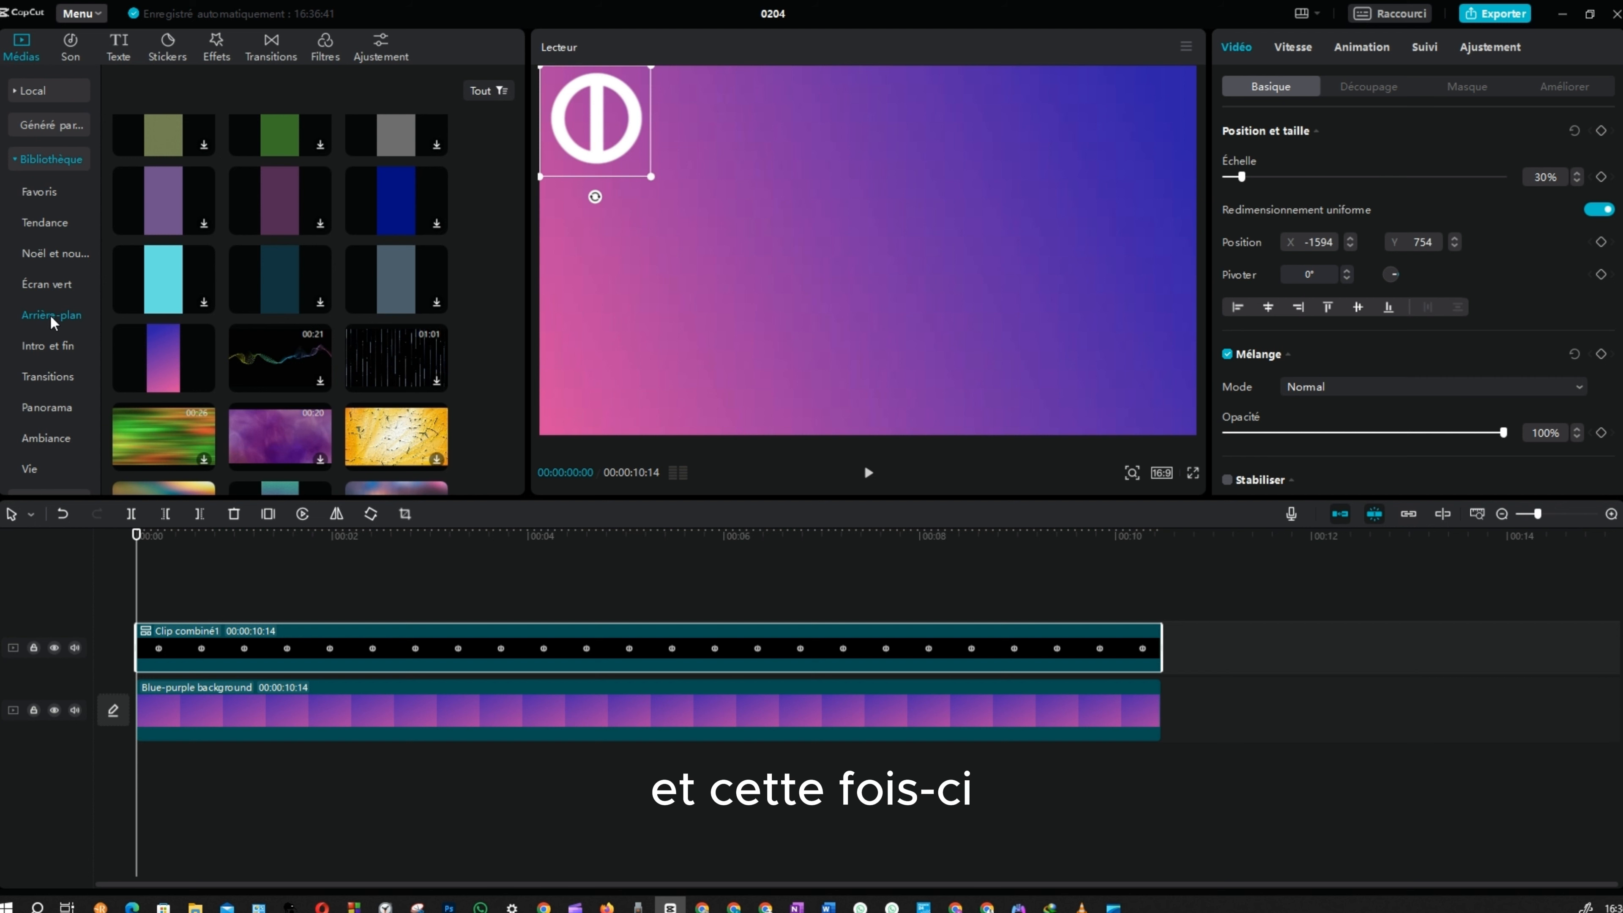
scroll(350, 333, "up", 5)
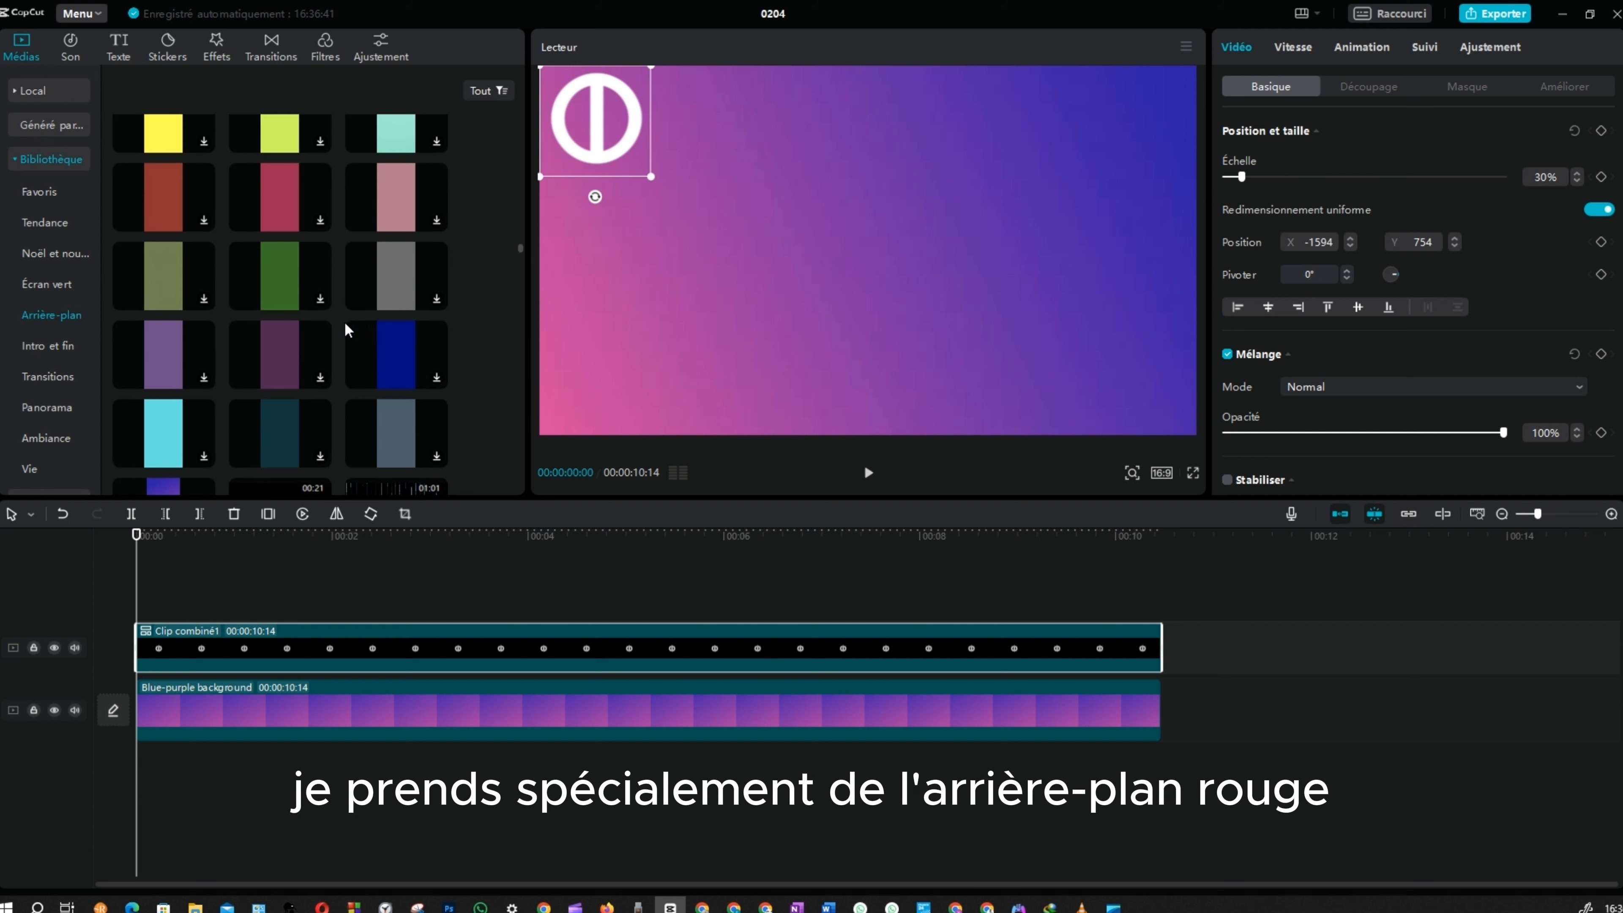
scroll(302, 259, "up", 1)
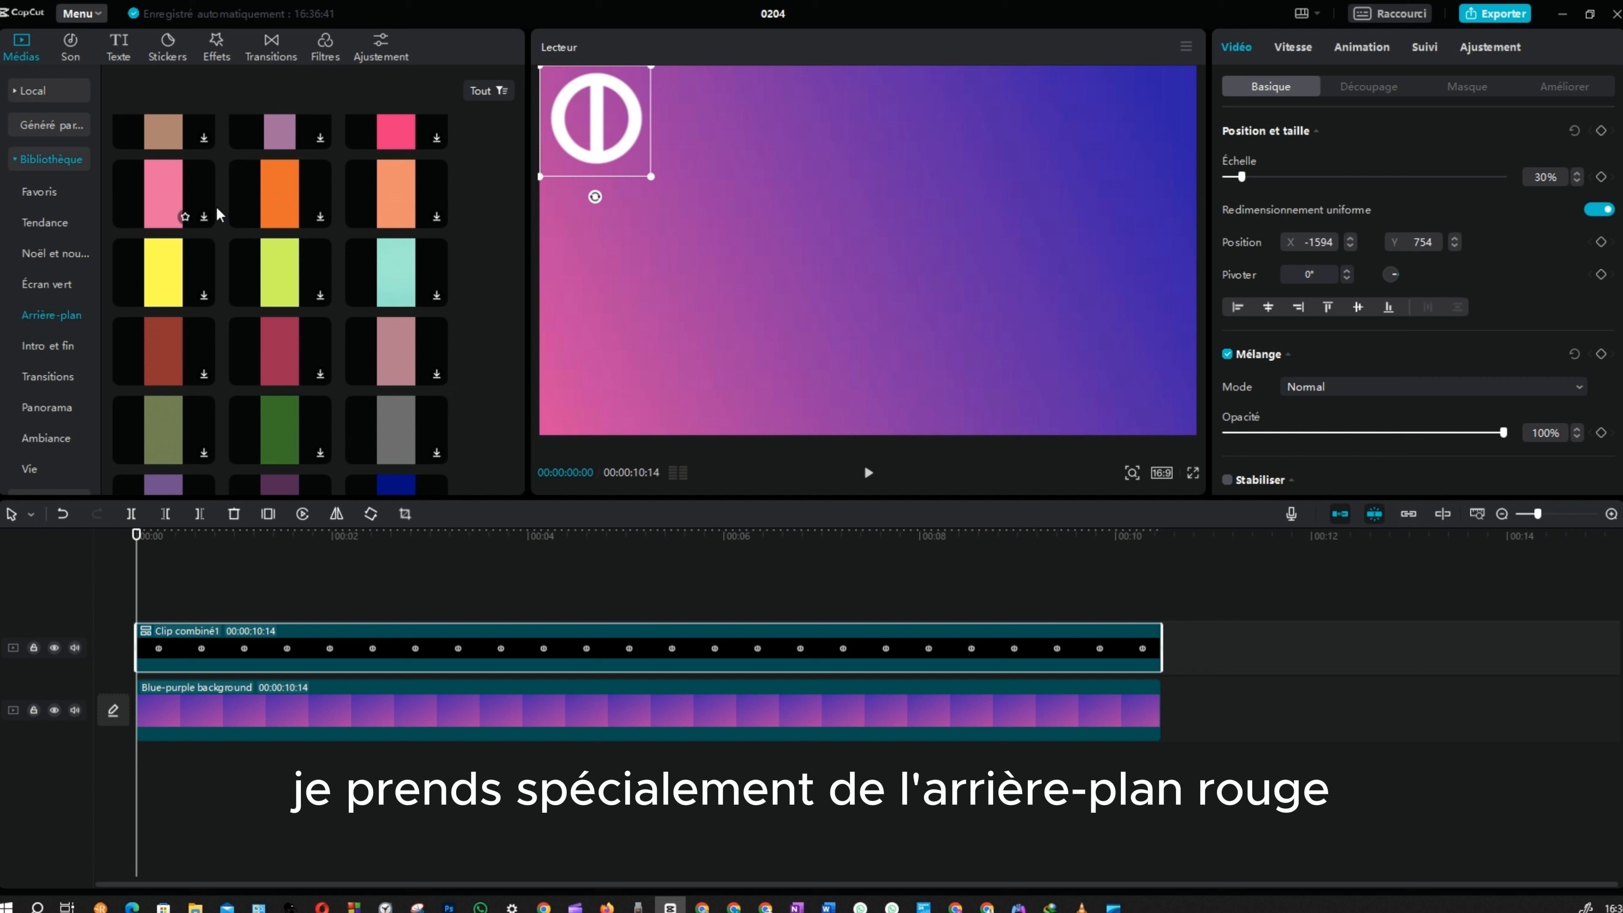
scroll(294, 242, "up", 5)
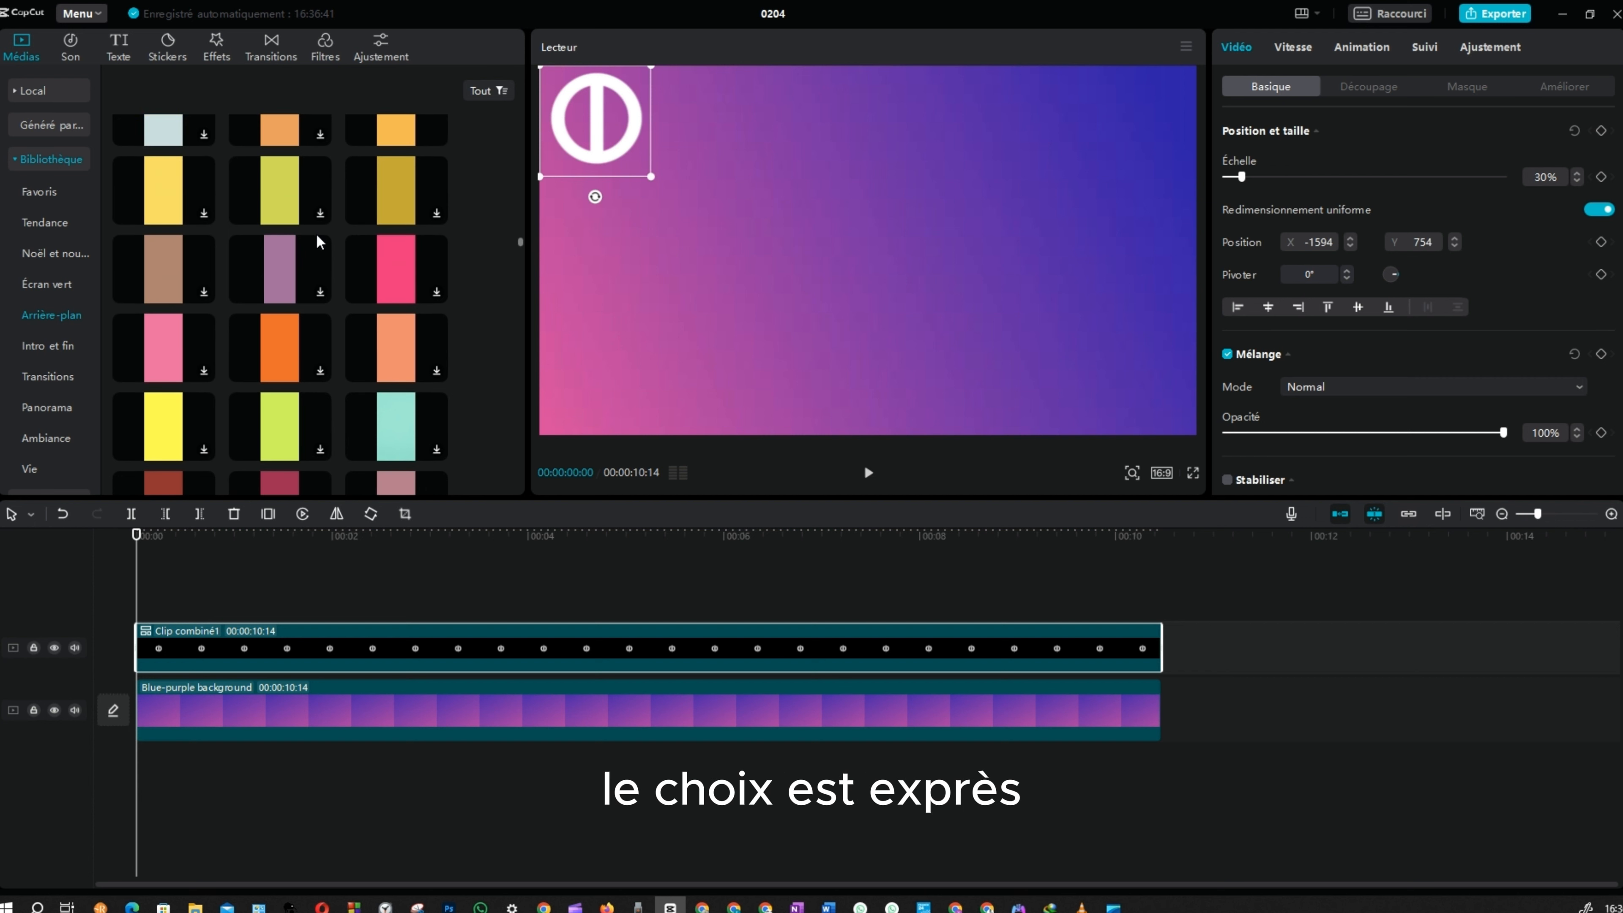
scroll(319, 243, "up", 2)
mouse_move(188, 270)
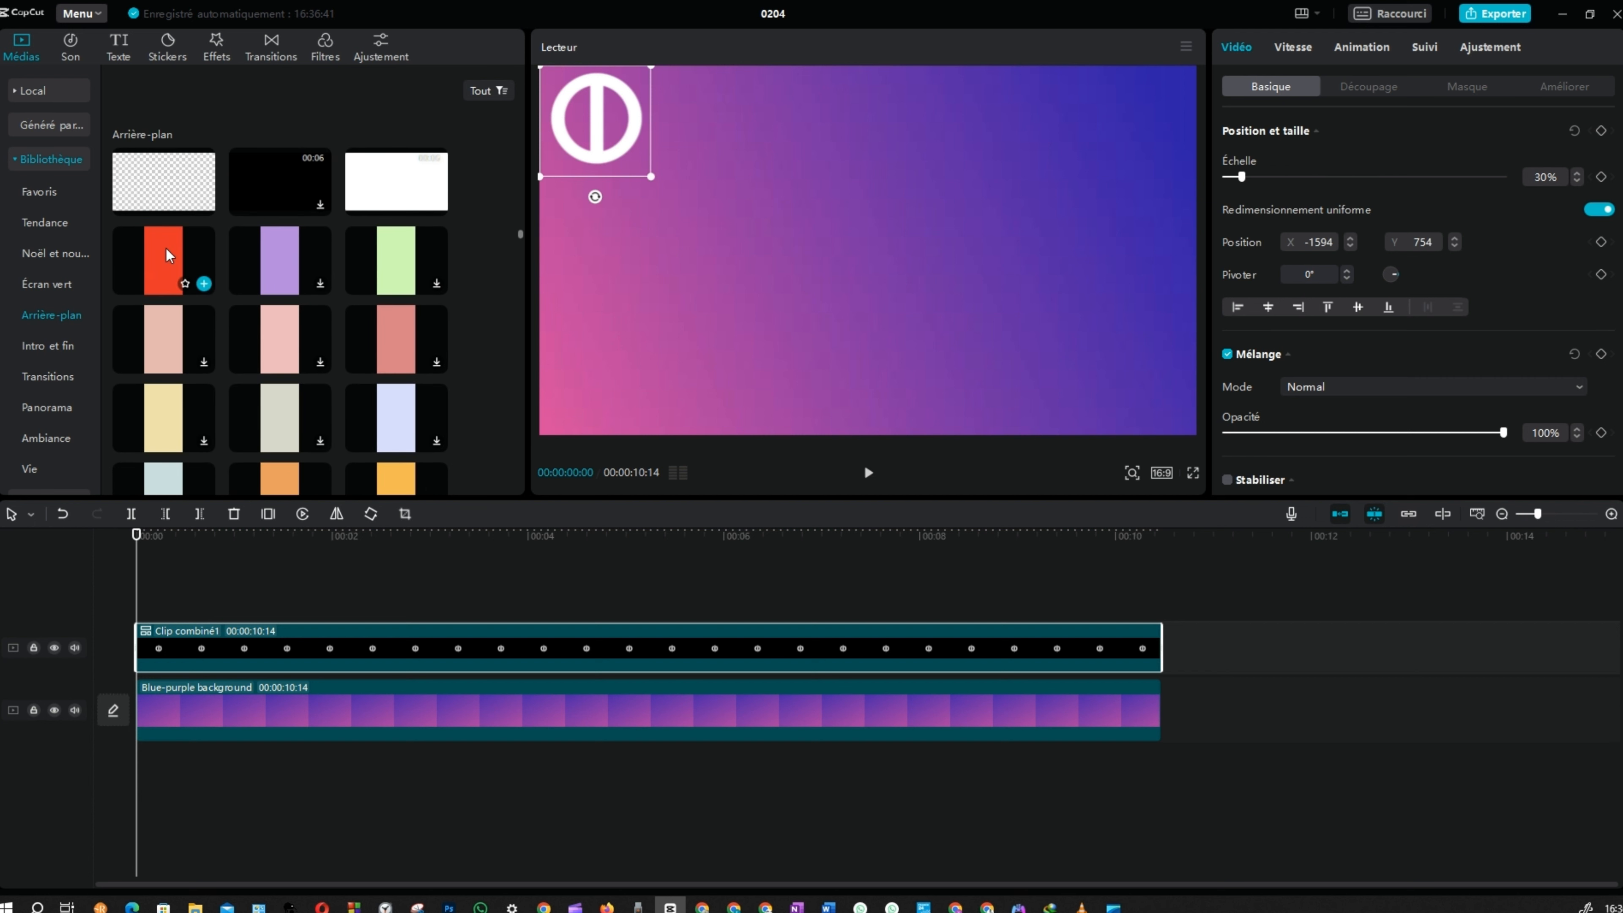
left_click(204, 283)
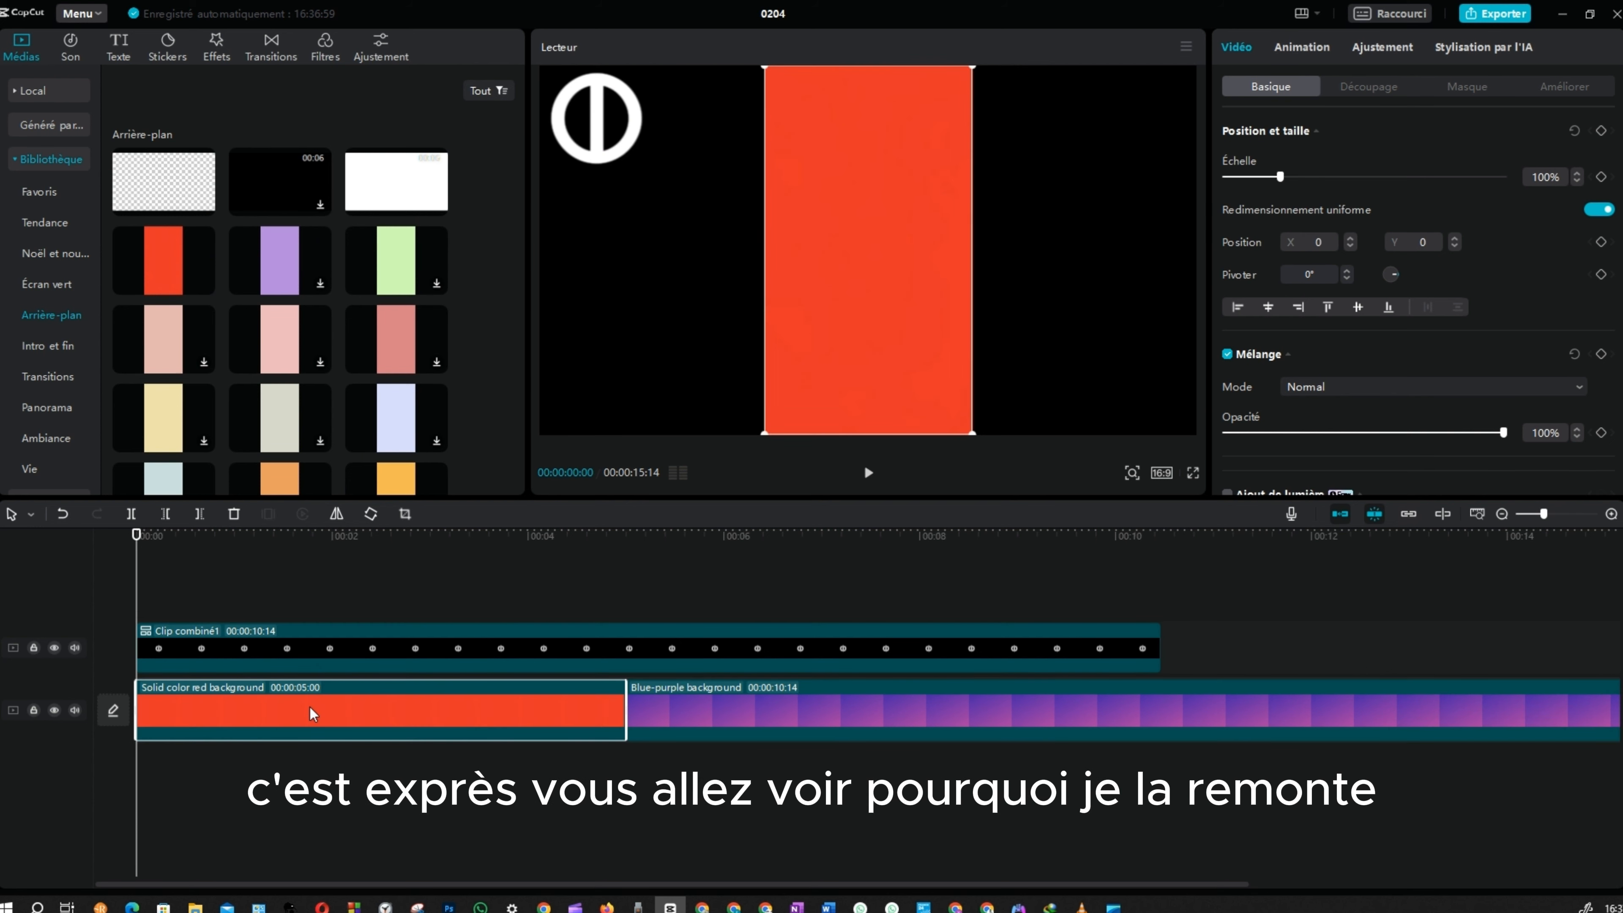
Move the red background clip to a new track above the compound clip and extend it to 00:00:10:14
left_click_drag(307, 712, 301, 591)
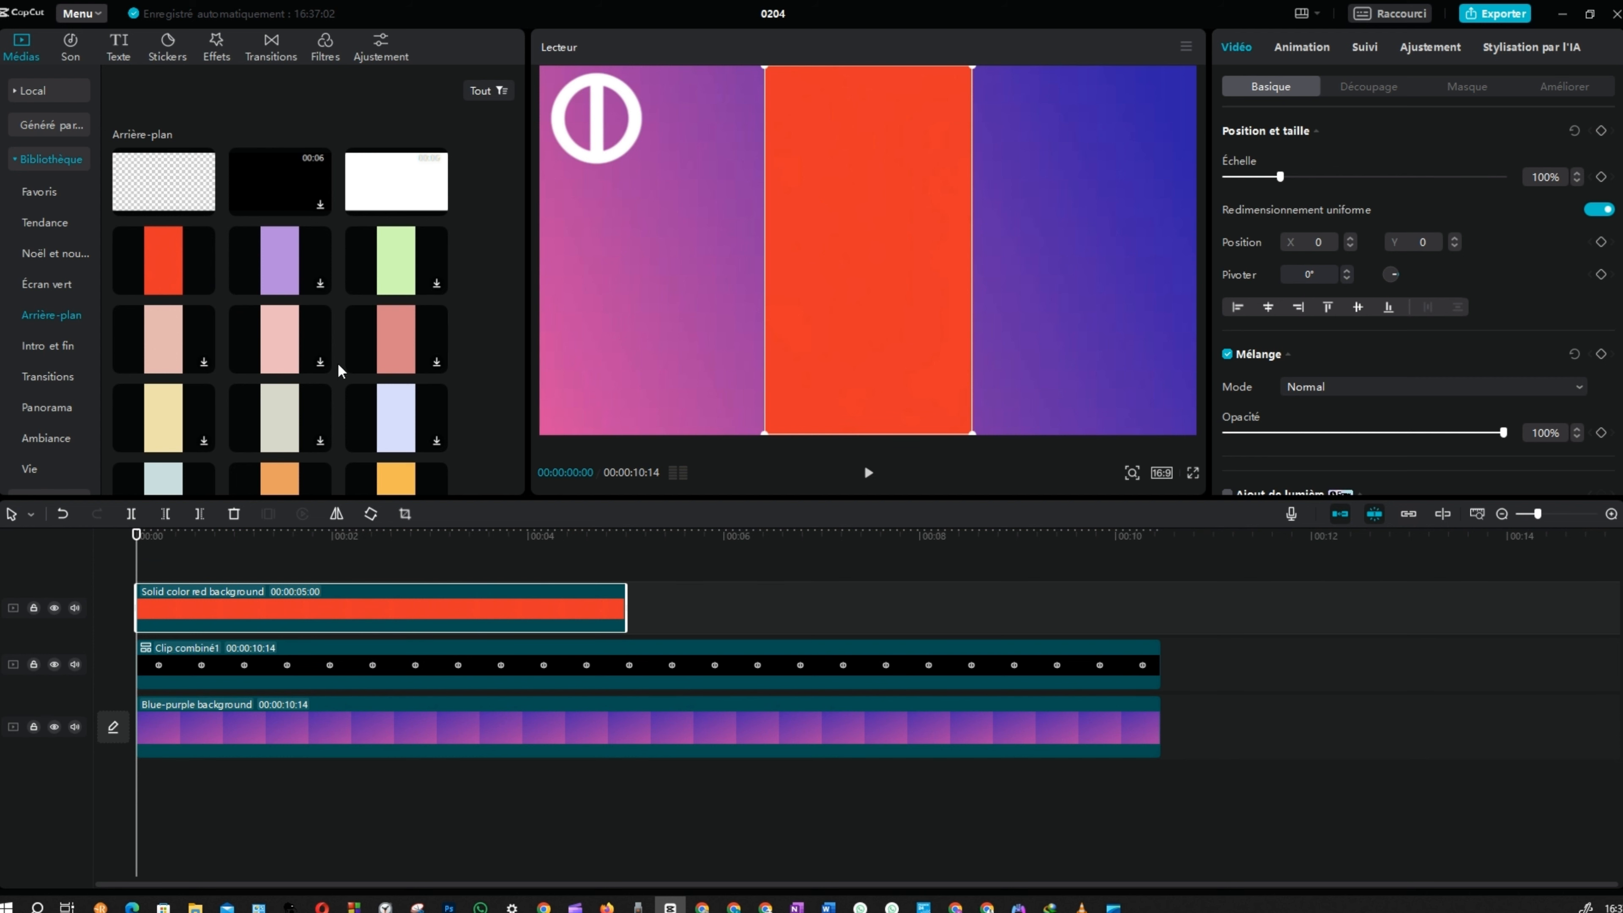
mouse_move(427, 180)
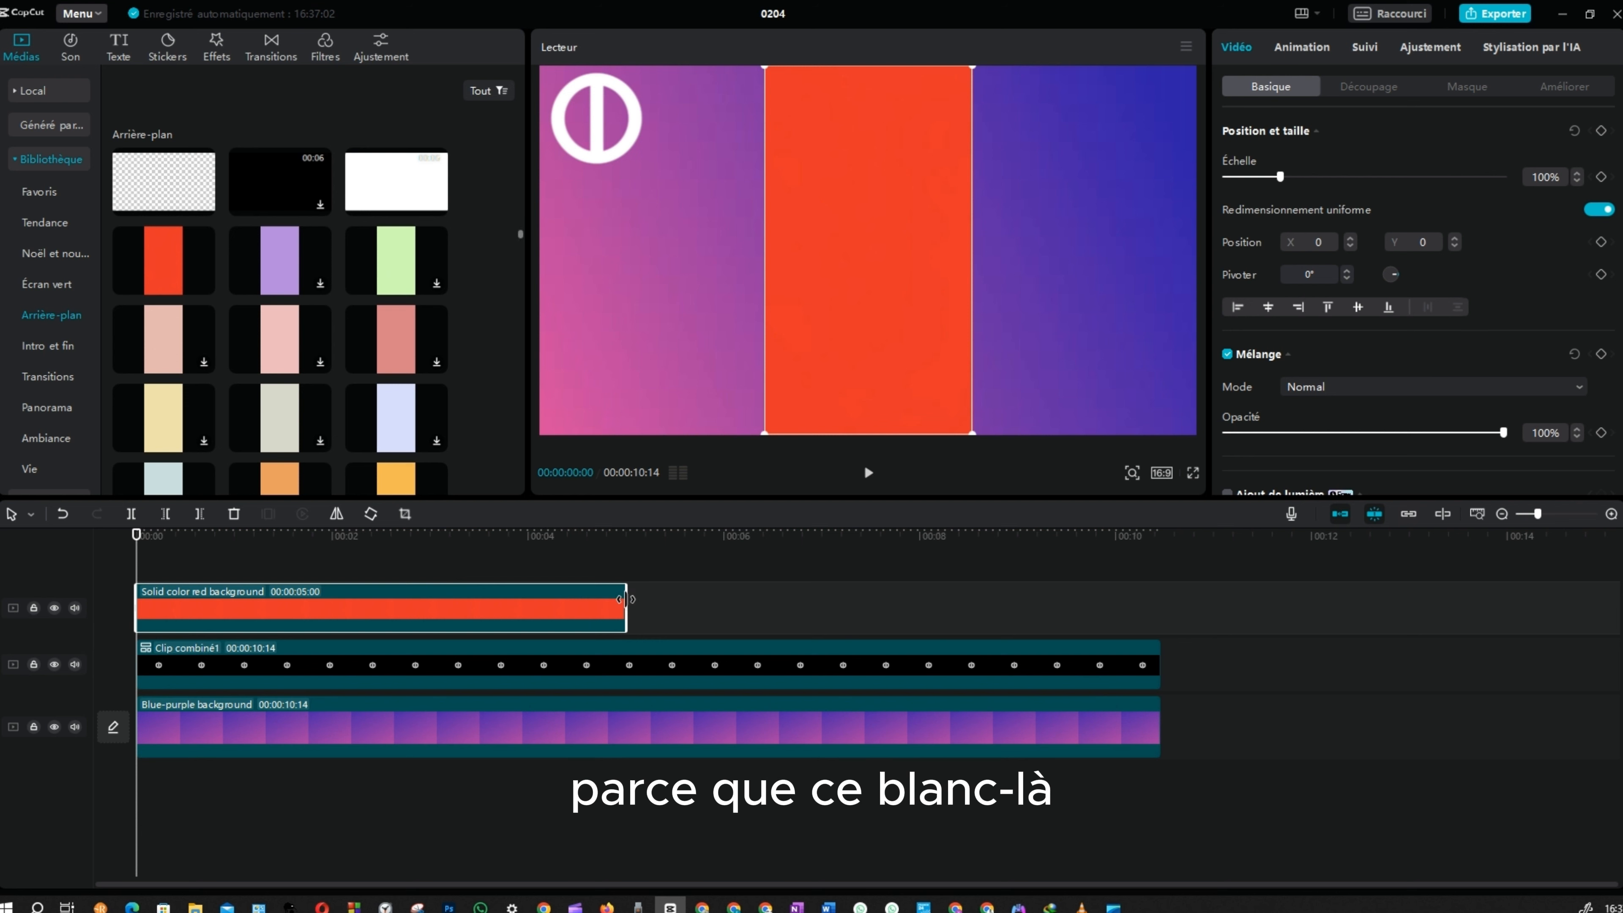
left_click_drag(627, 608, 1162, 622)
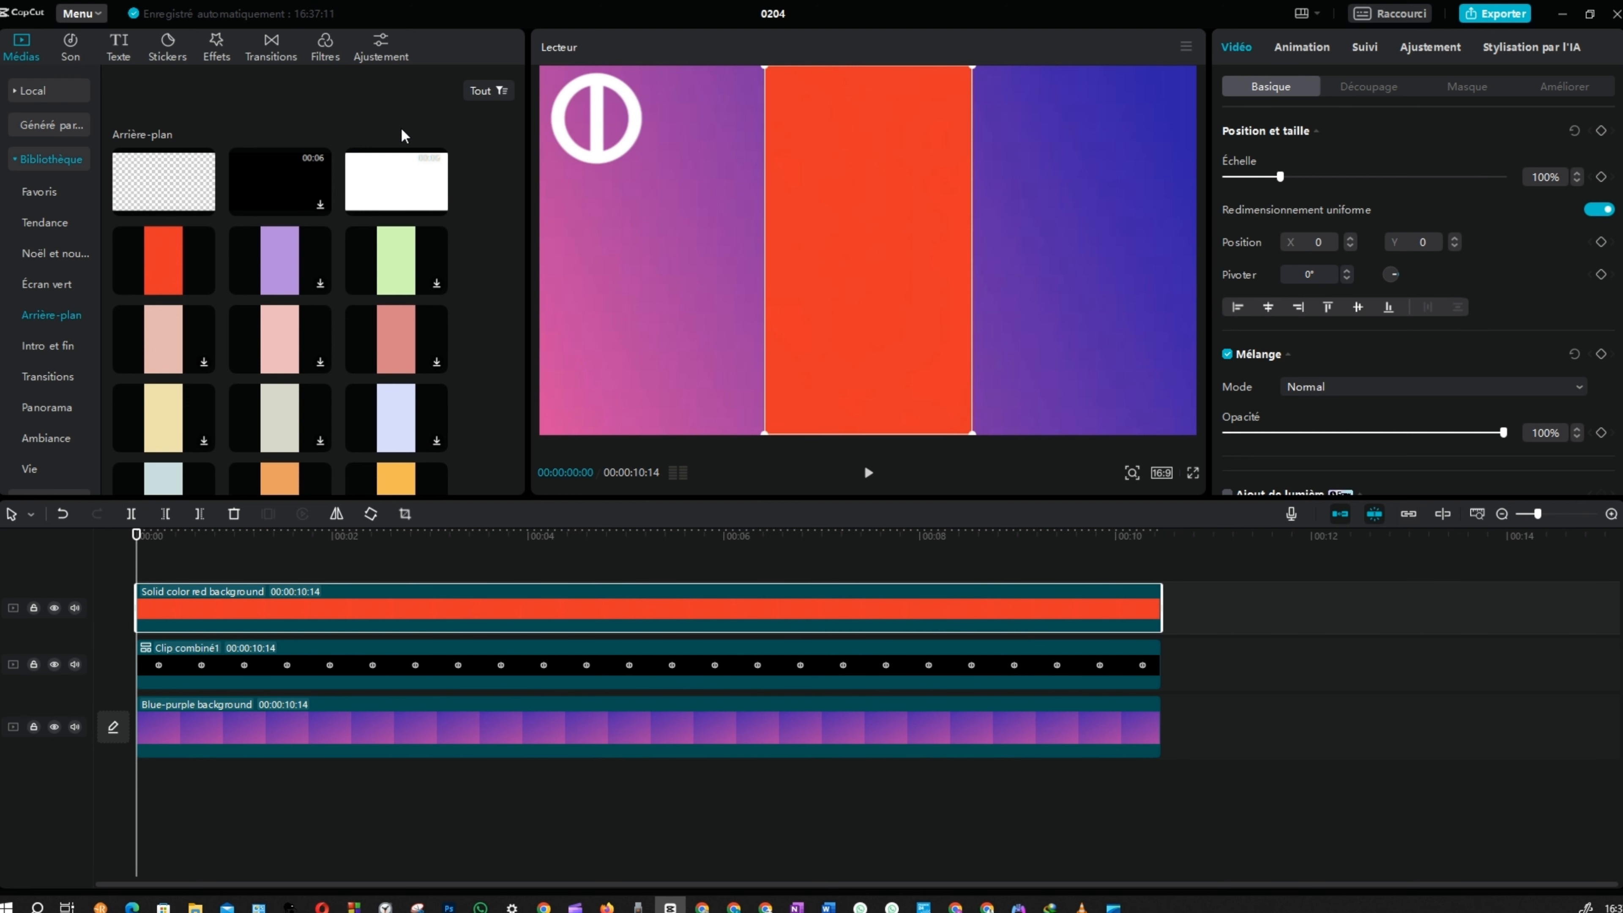
left_click(438, 205)
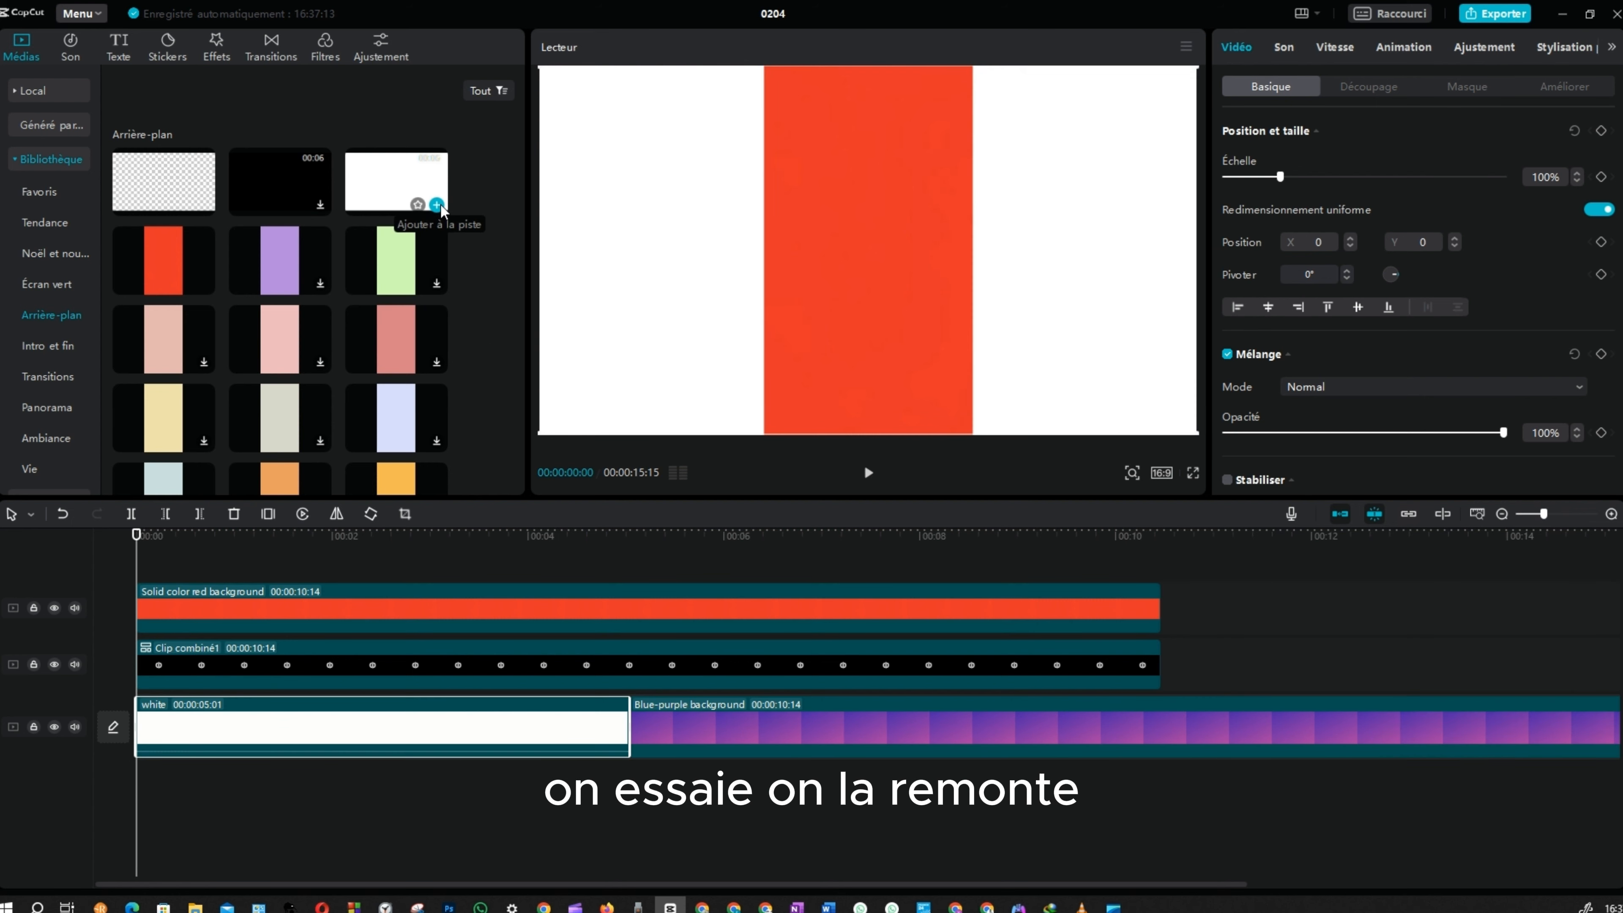
left_click_drag(440, 735, 441, 583)
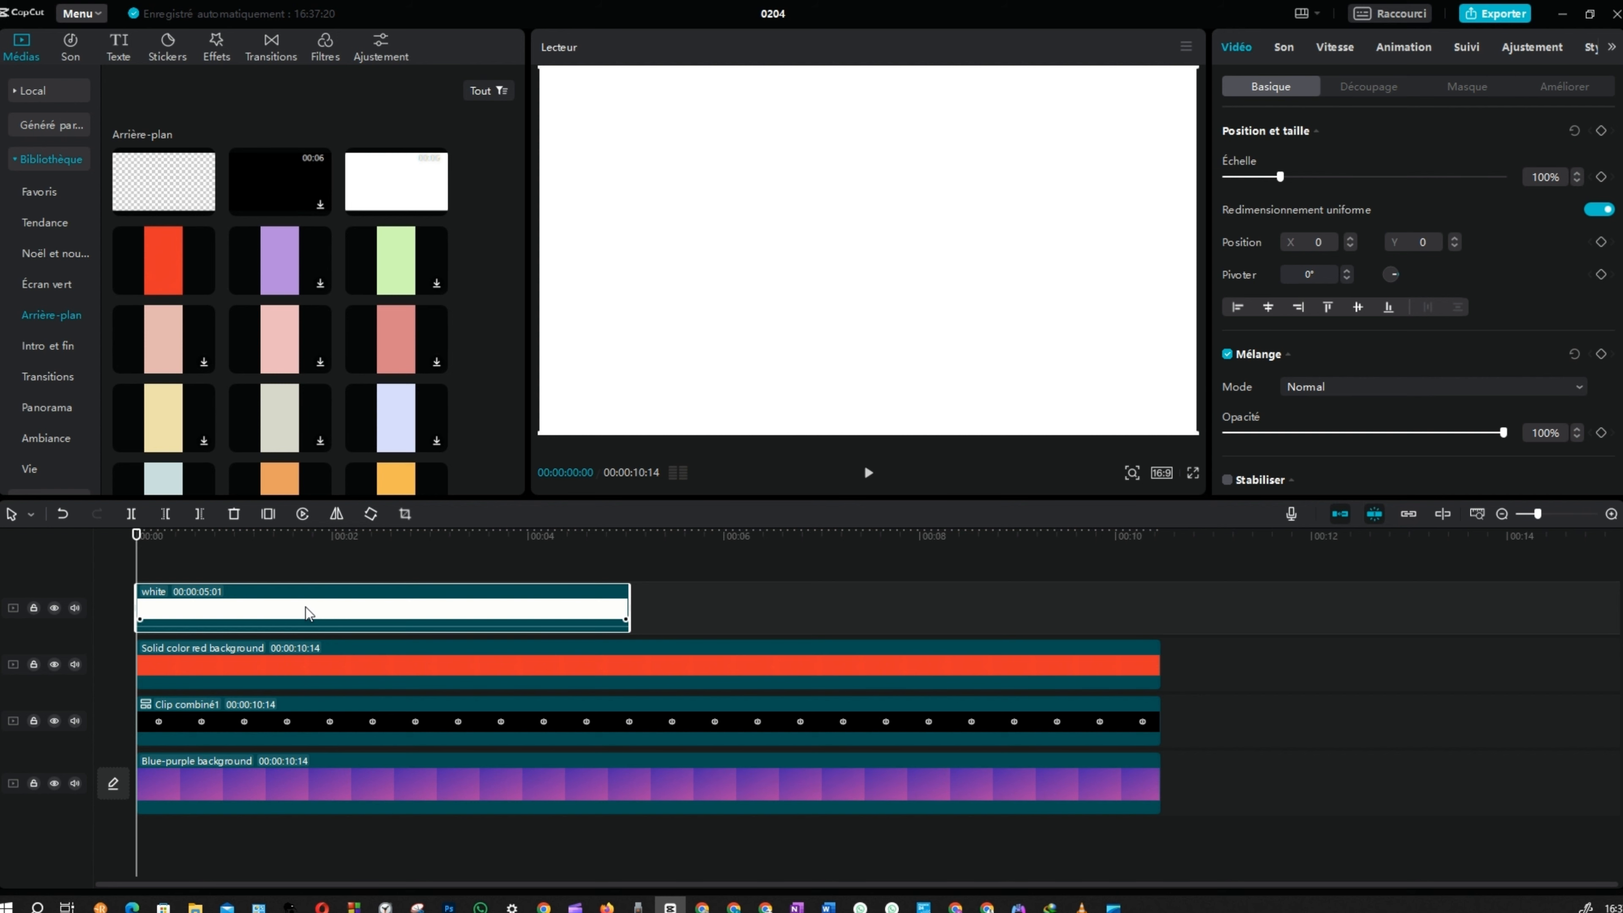
key("Delete")
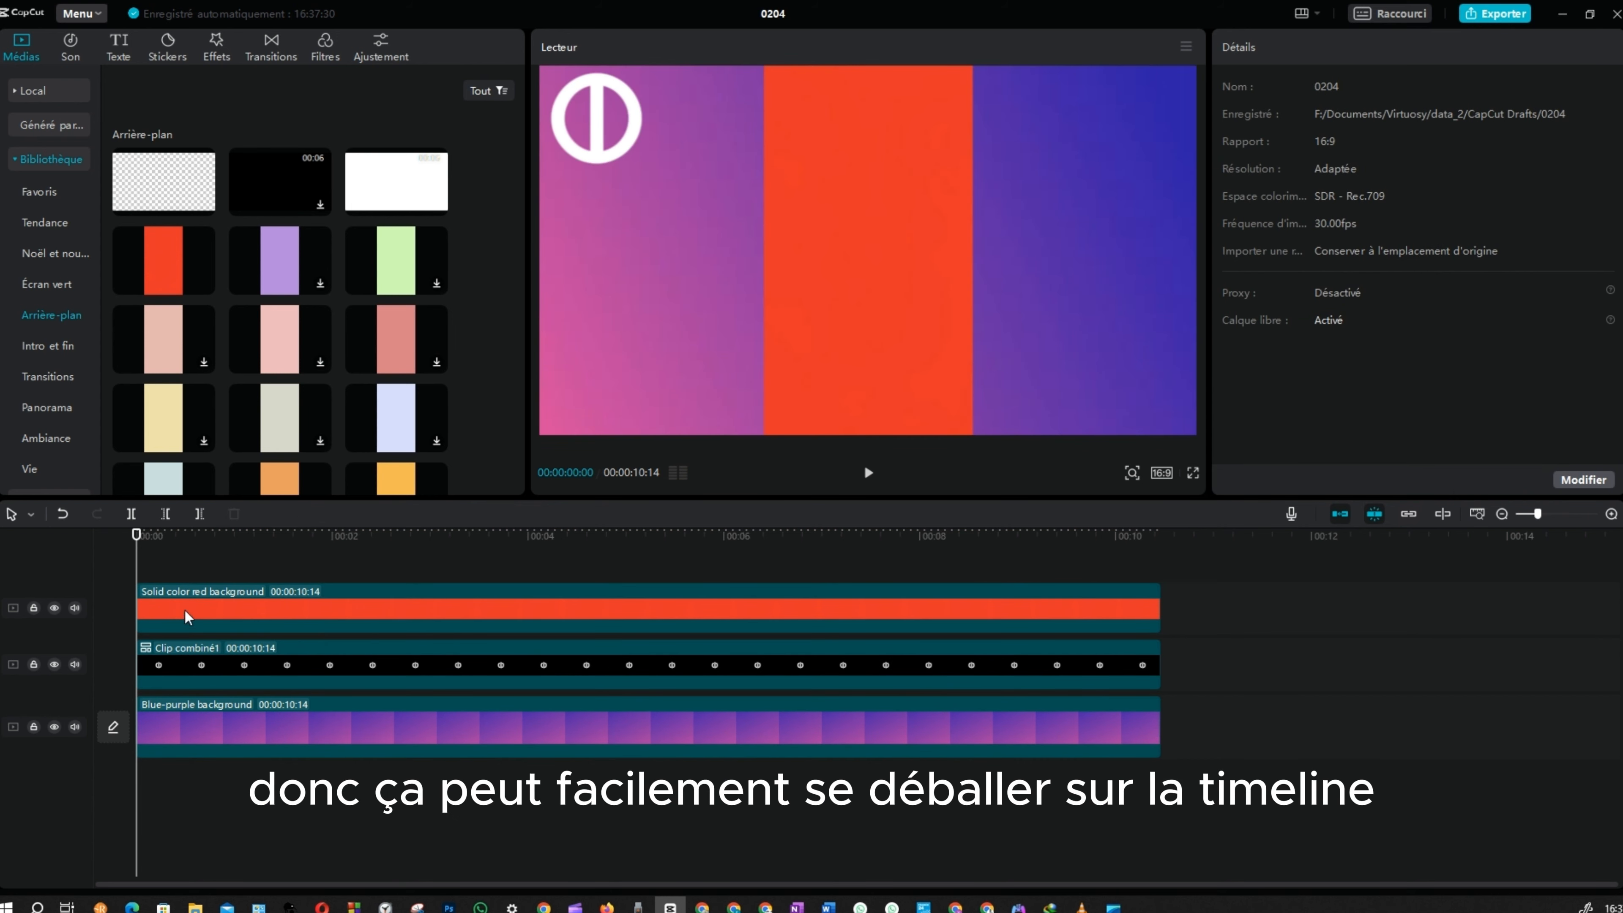
Raise the dark end of the red clip's Luma curve all the way up to make a flat maximum line
left_click(422, 615)
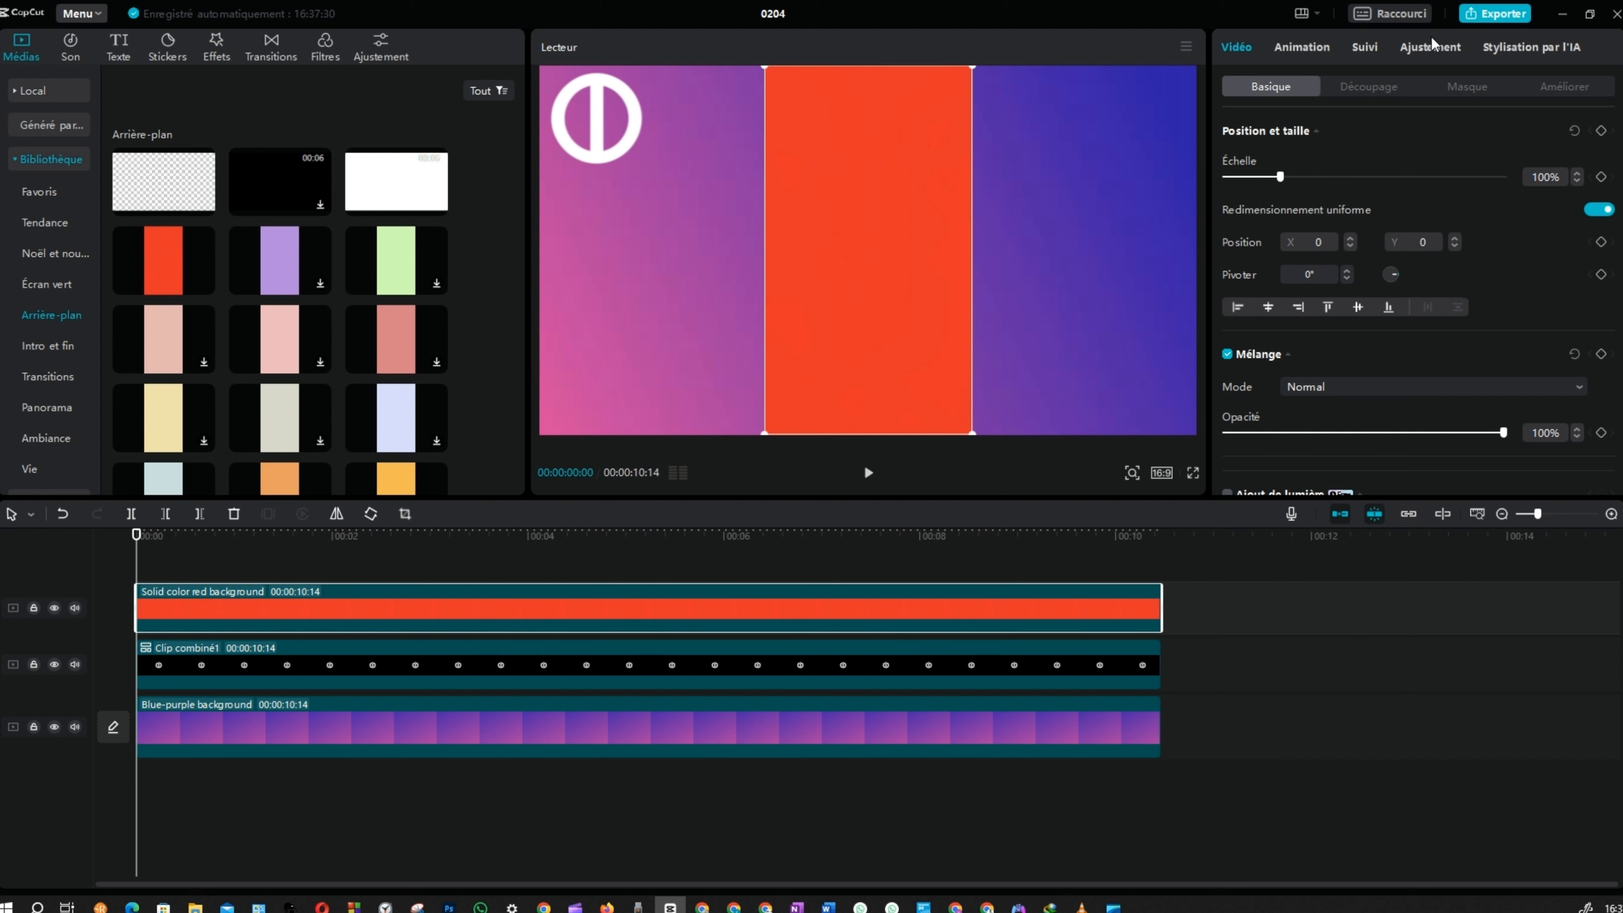
left_click(1435, 46)
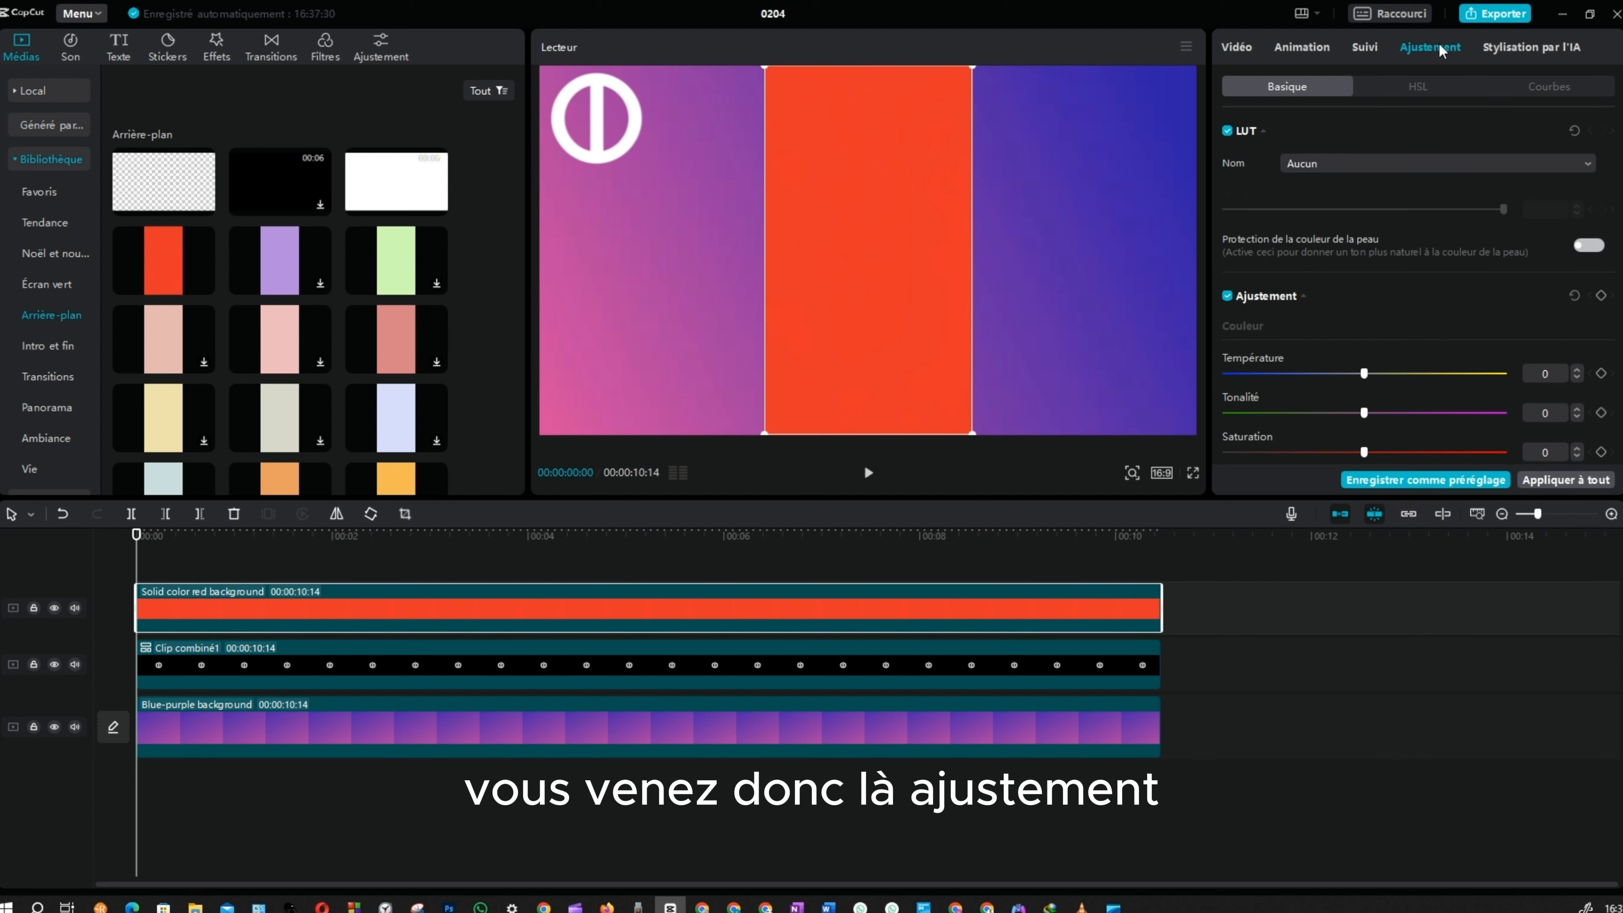
left_click(1543, 90)
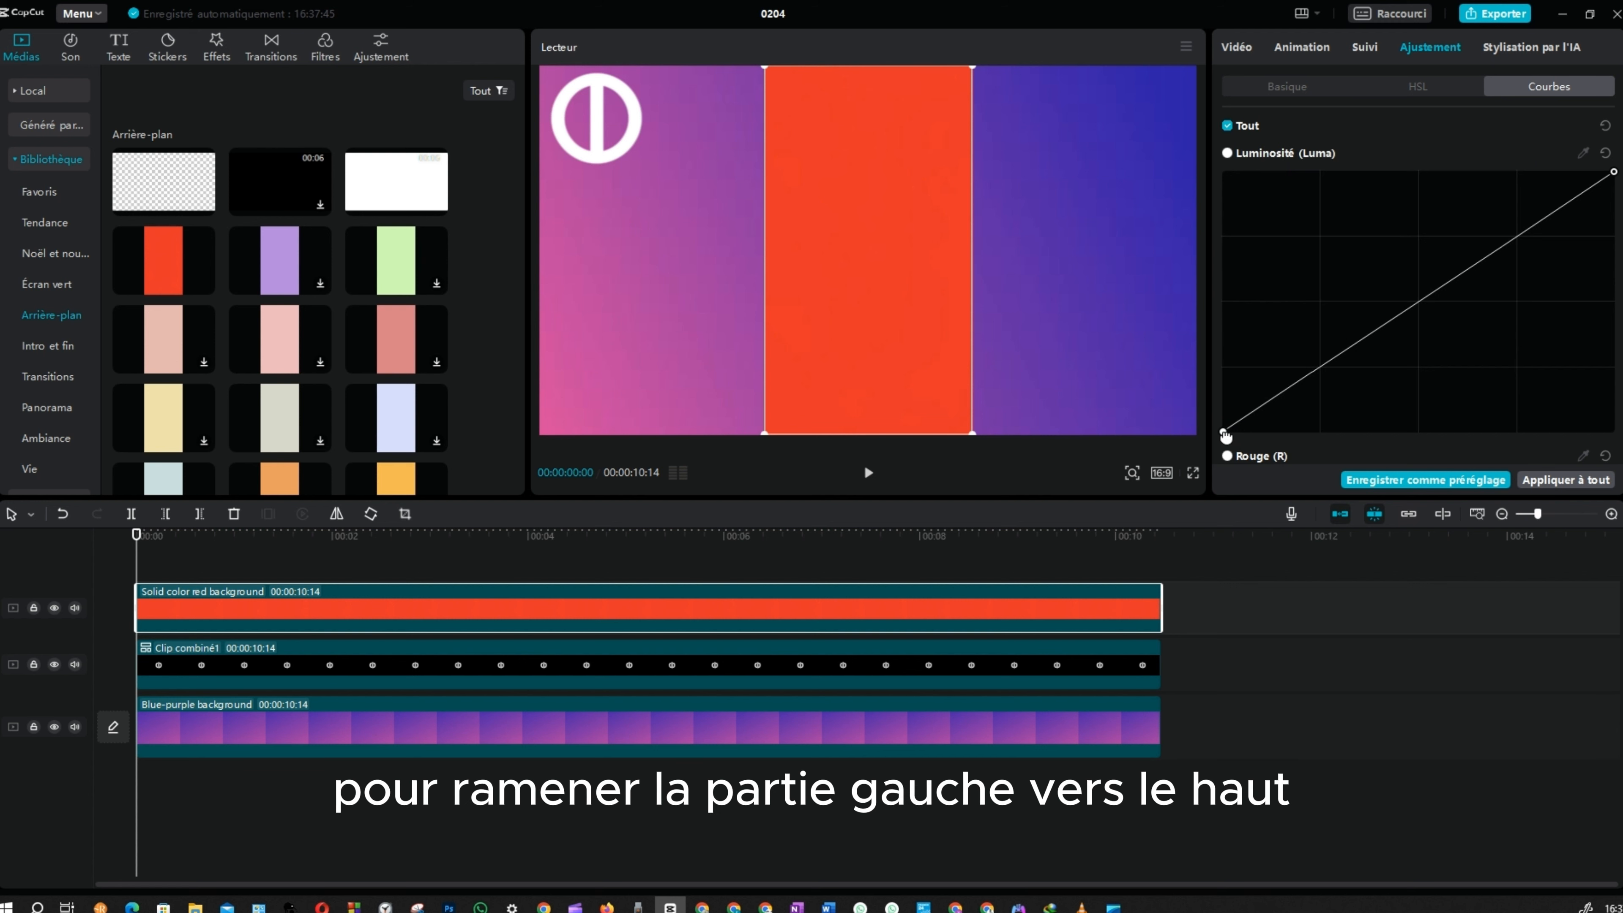
left_click_drag(1224, 435, 1174, 159)
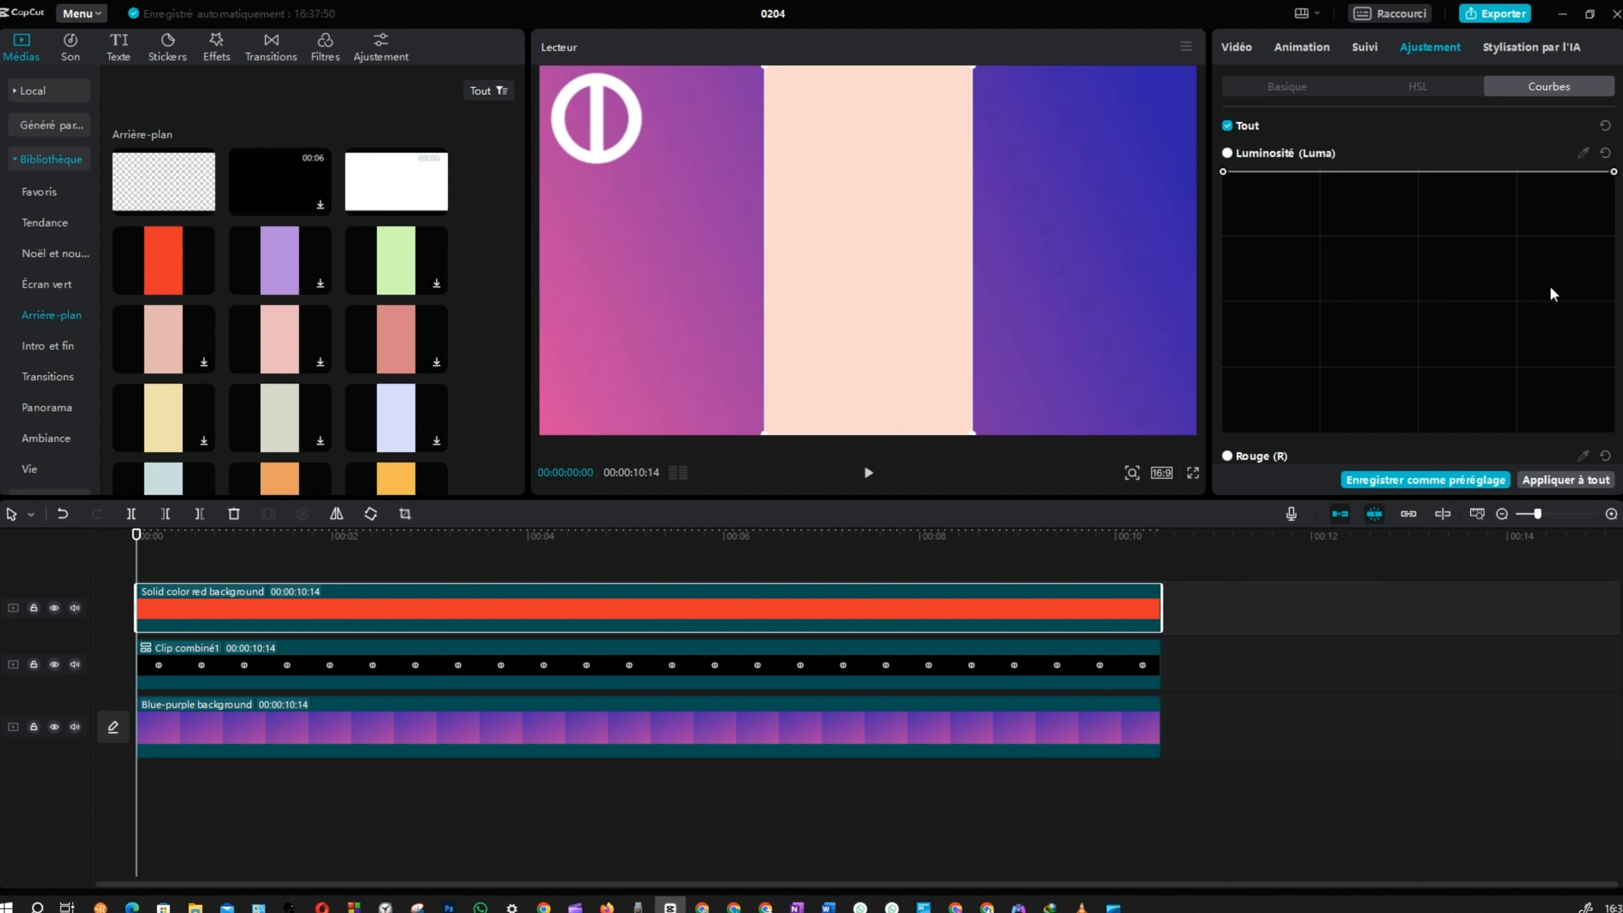
Lower the bright end of the clip's red channel curve to zero, leaving the green and blue curves at their defaults
scroll(1550, 285, "down", 3)
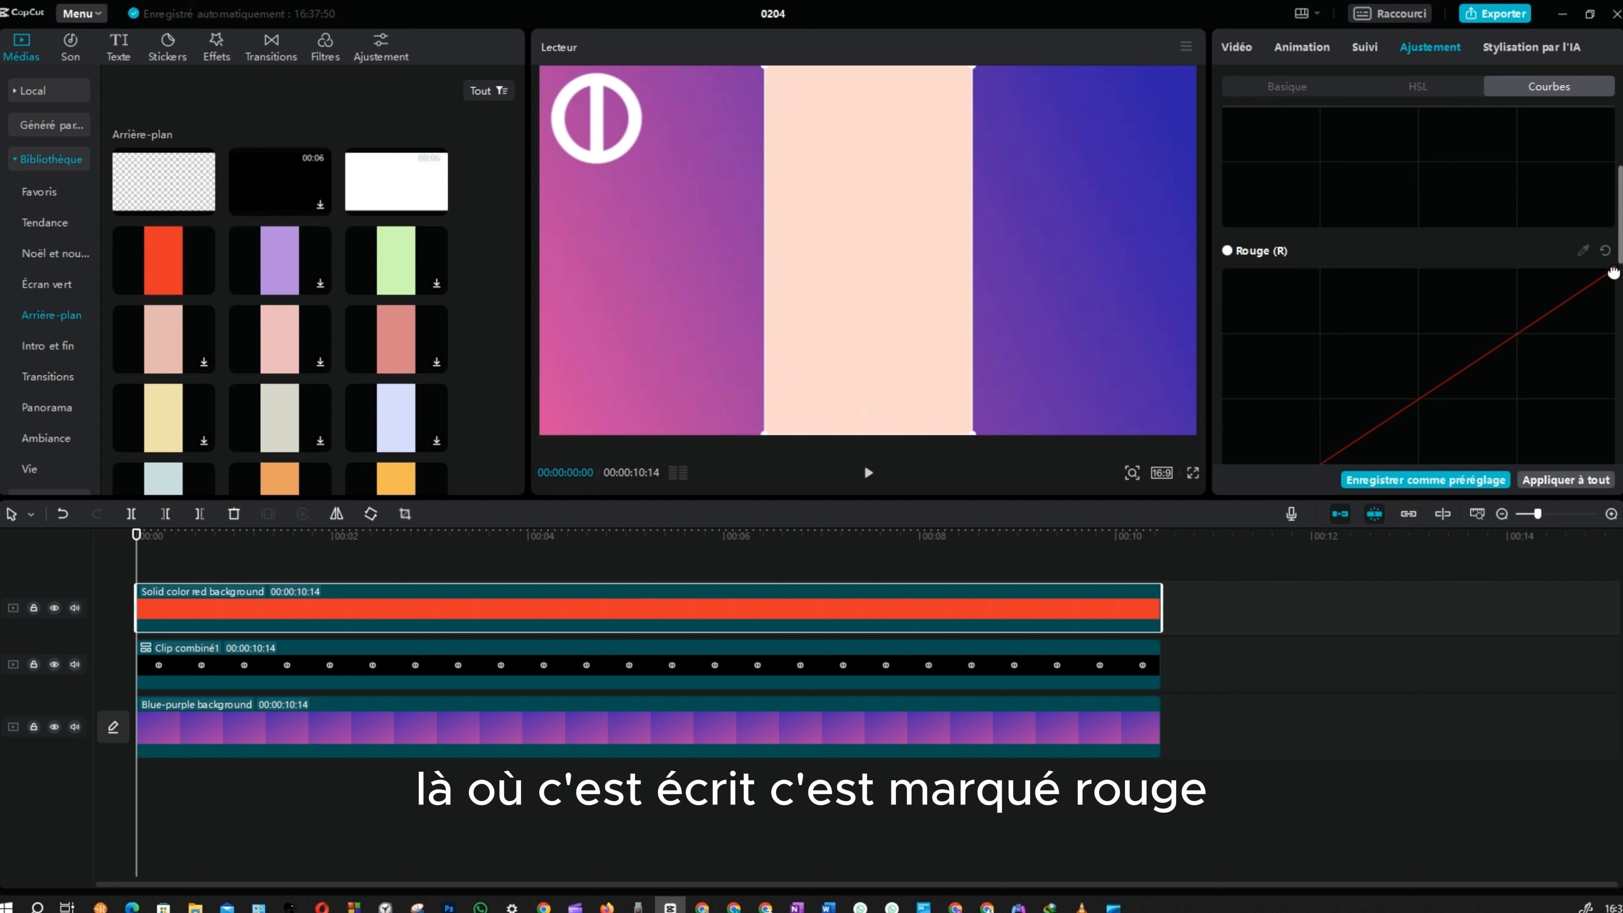
left_click_drag(1614, 273, 1613, 461)
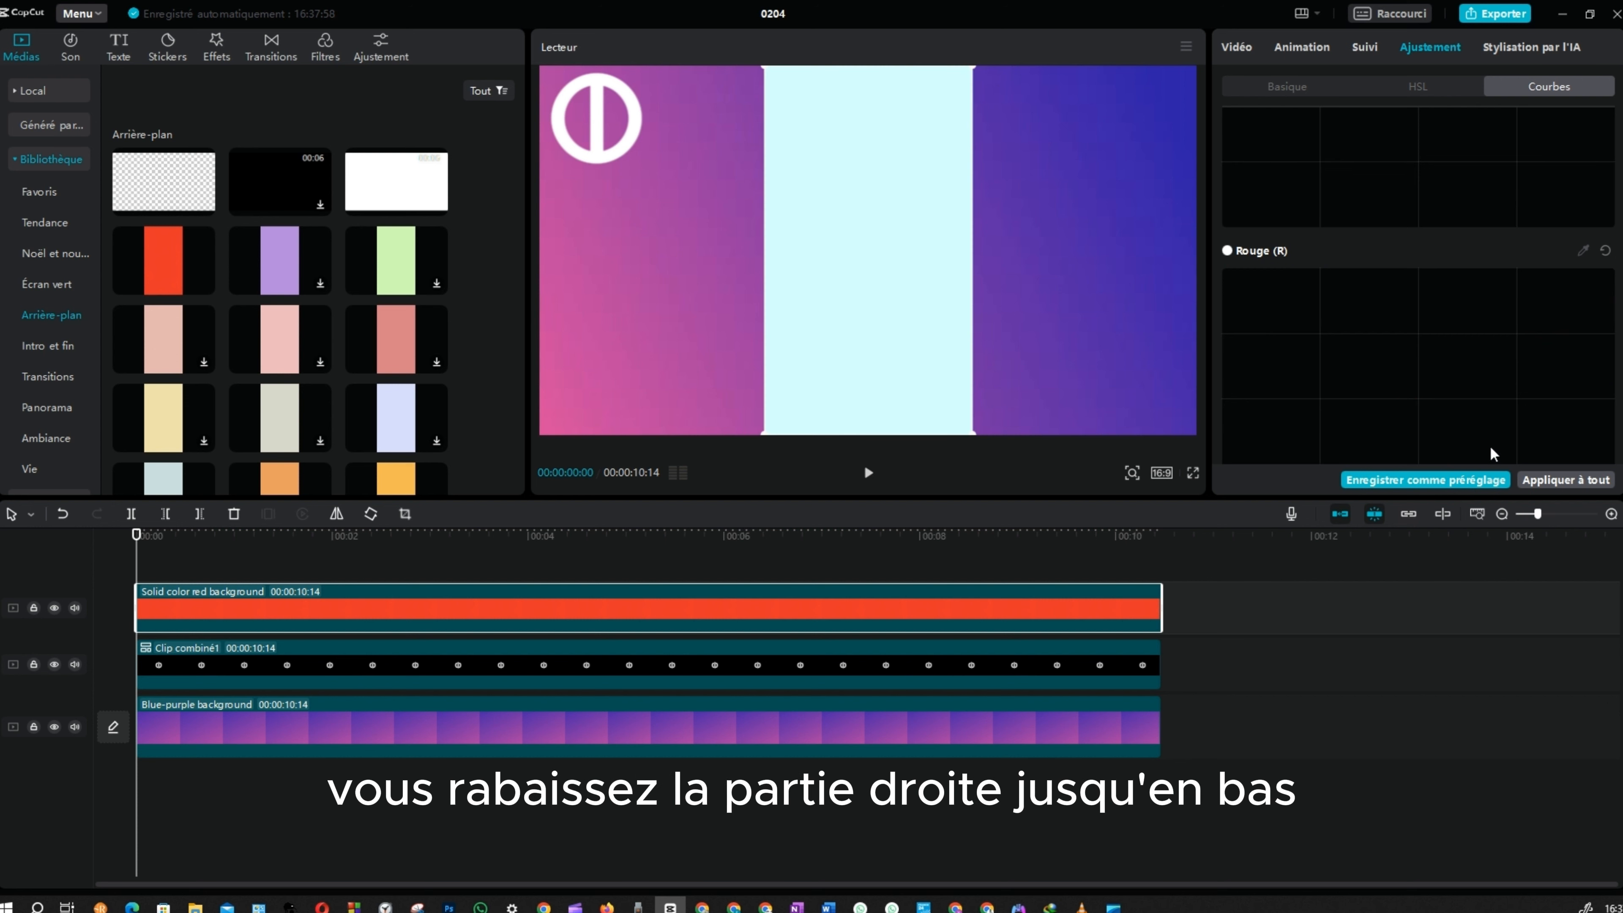
scroll(1489, 441, "down", 2)
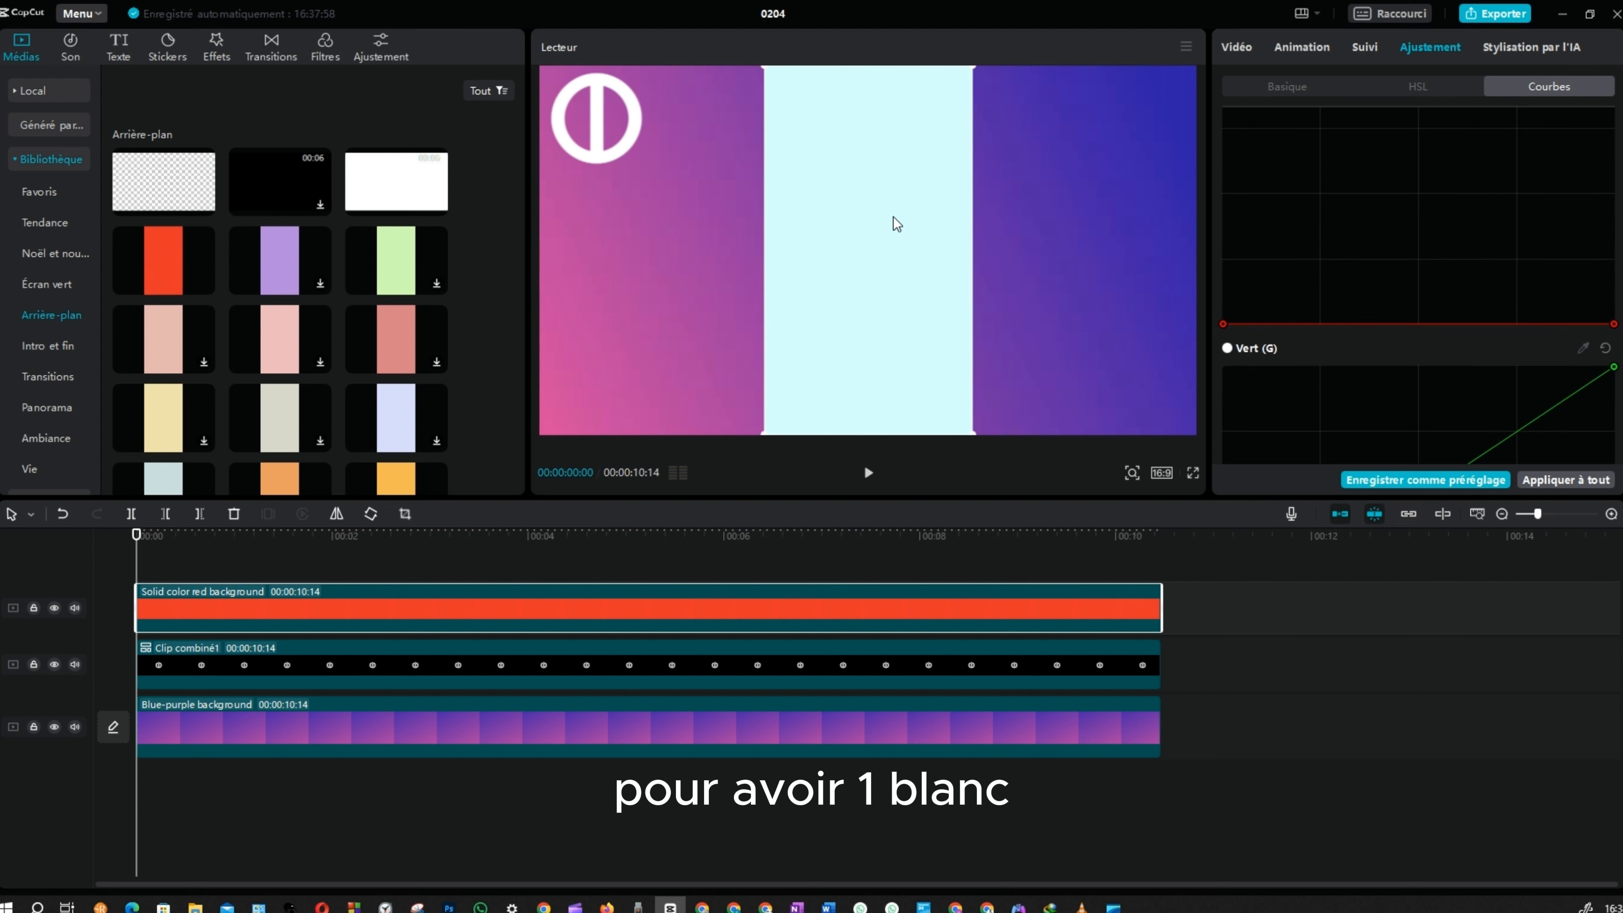
scroll(1550, 345, "down", 3)
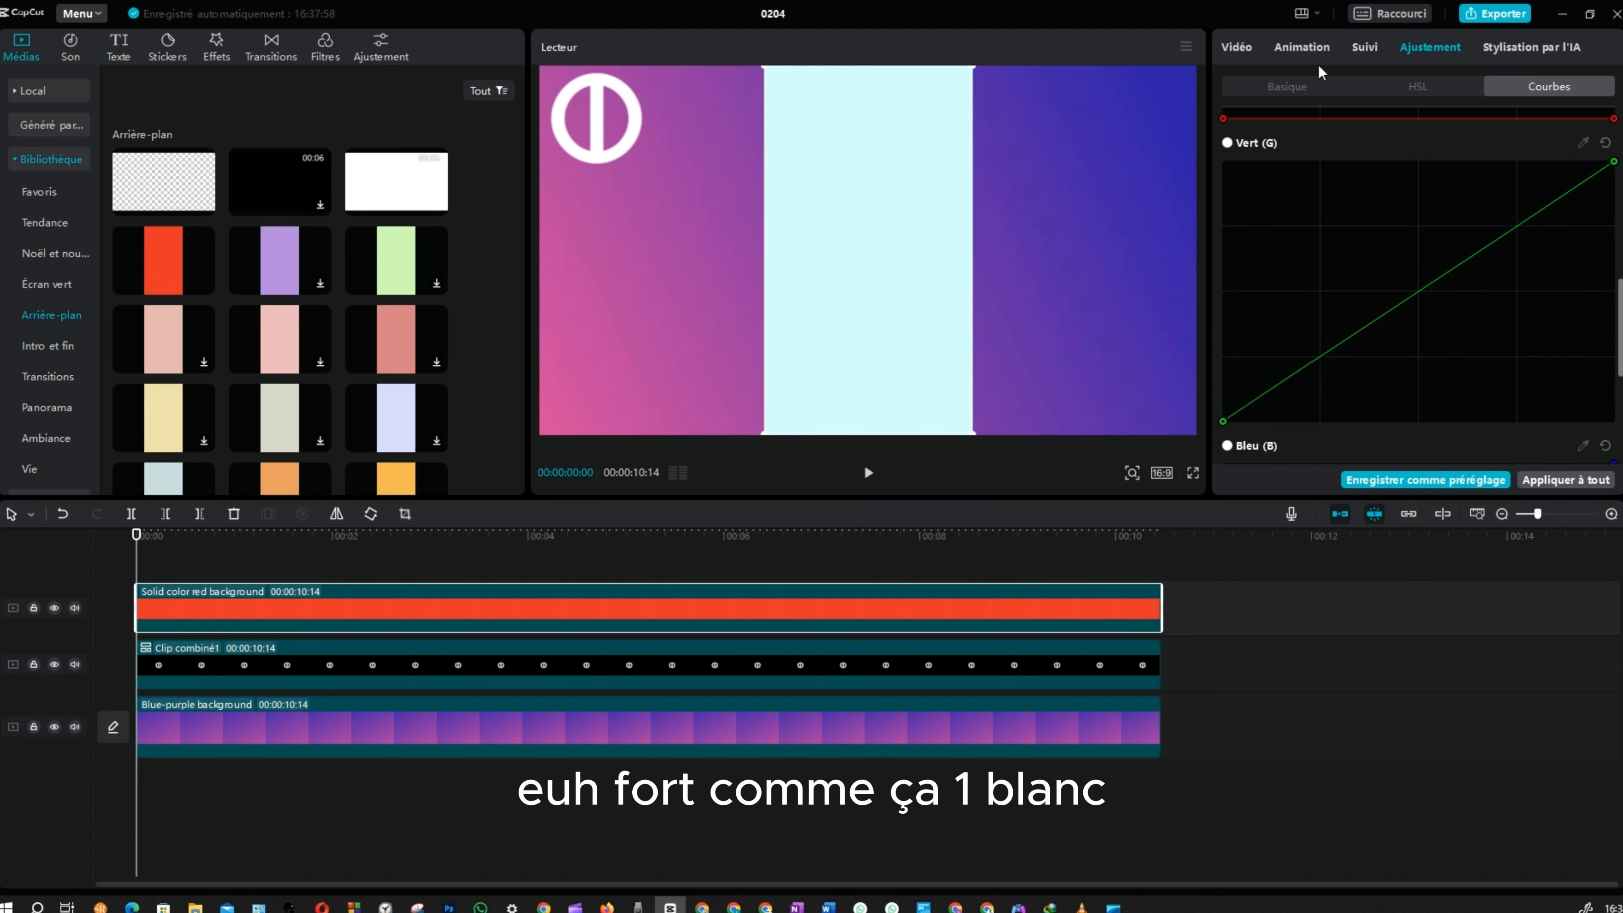
scroll(1461, 268, "down", 3)
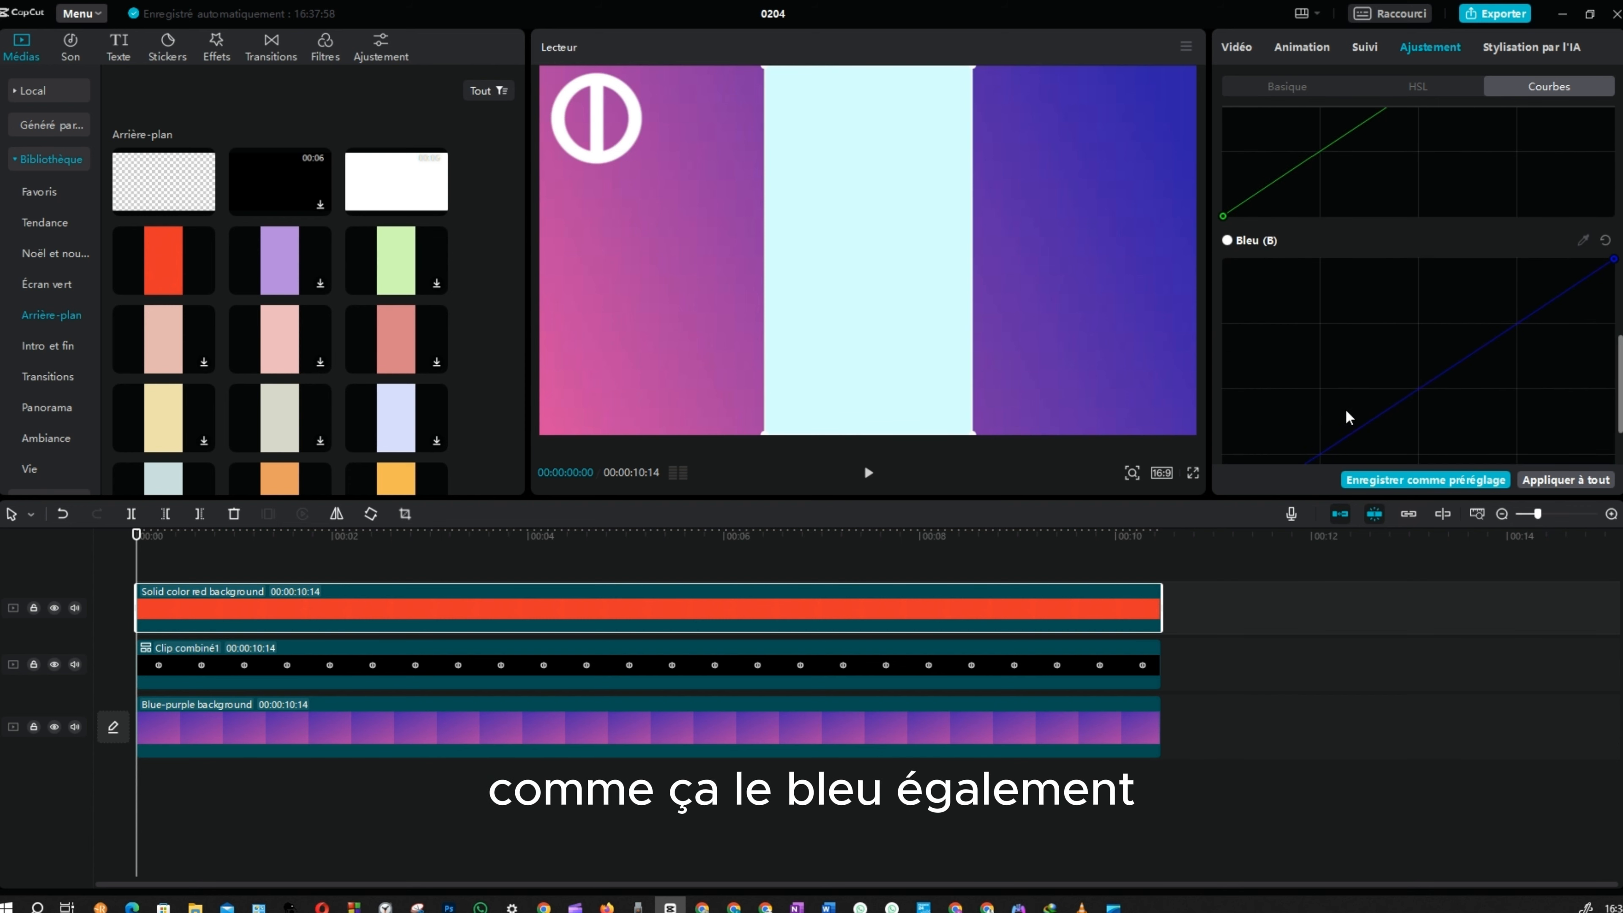
scroll(1345, 408, "down", 2)
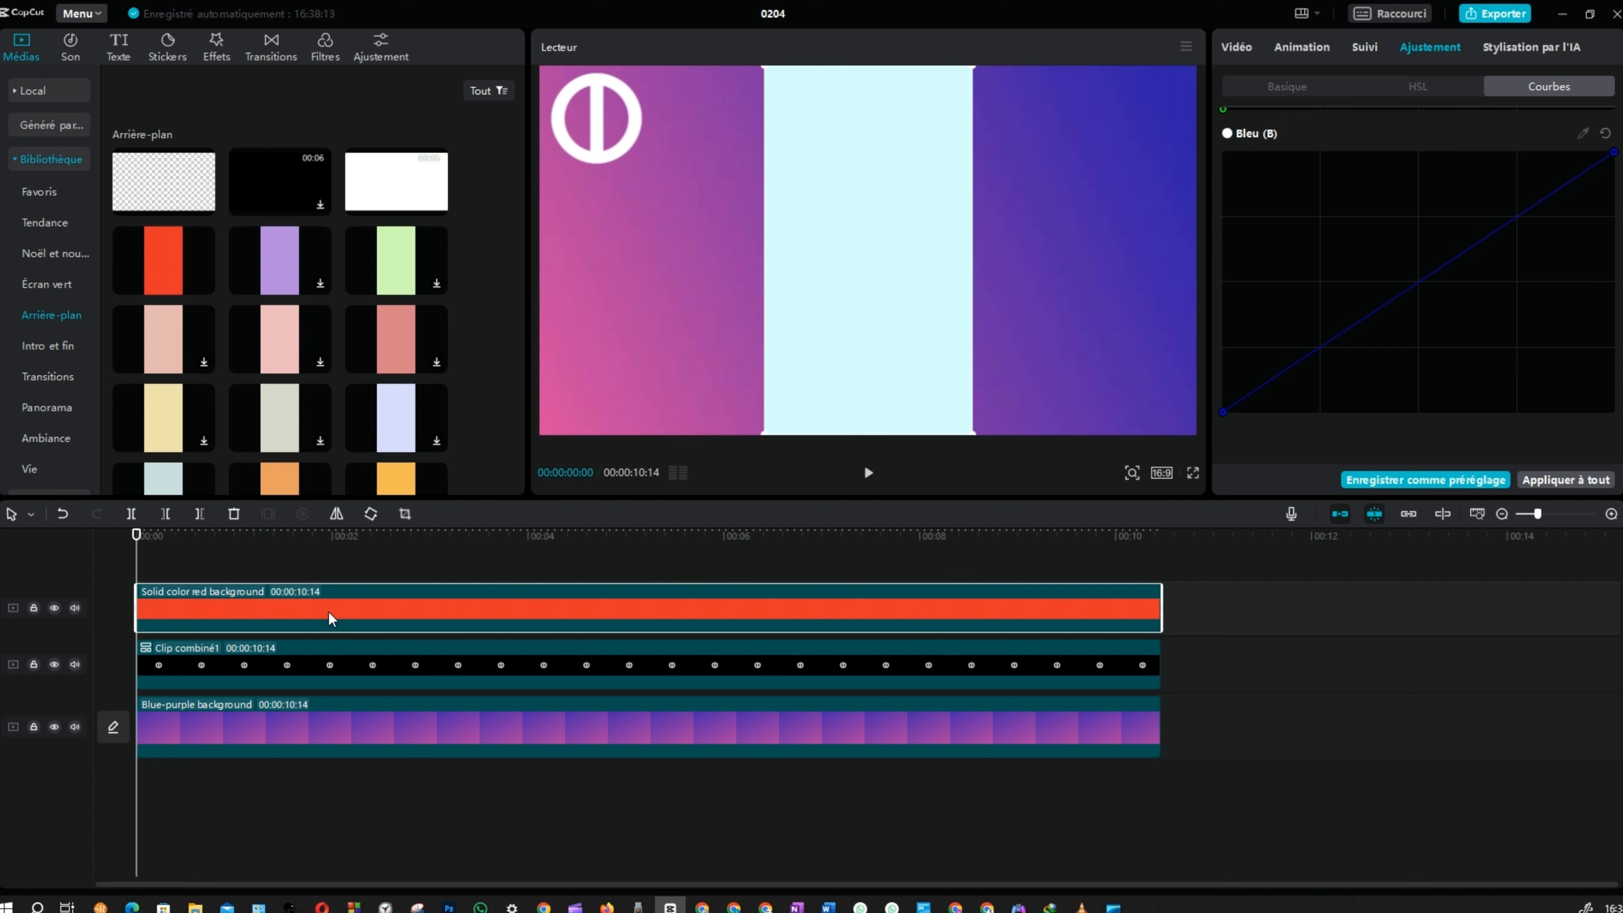
Rotate the recoloured rectangle 90° and turn off its uniform resizing
left_click(372, 516)
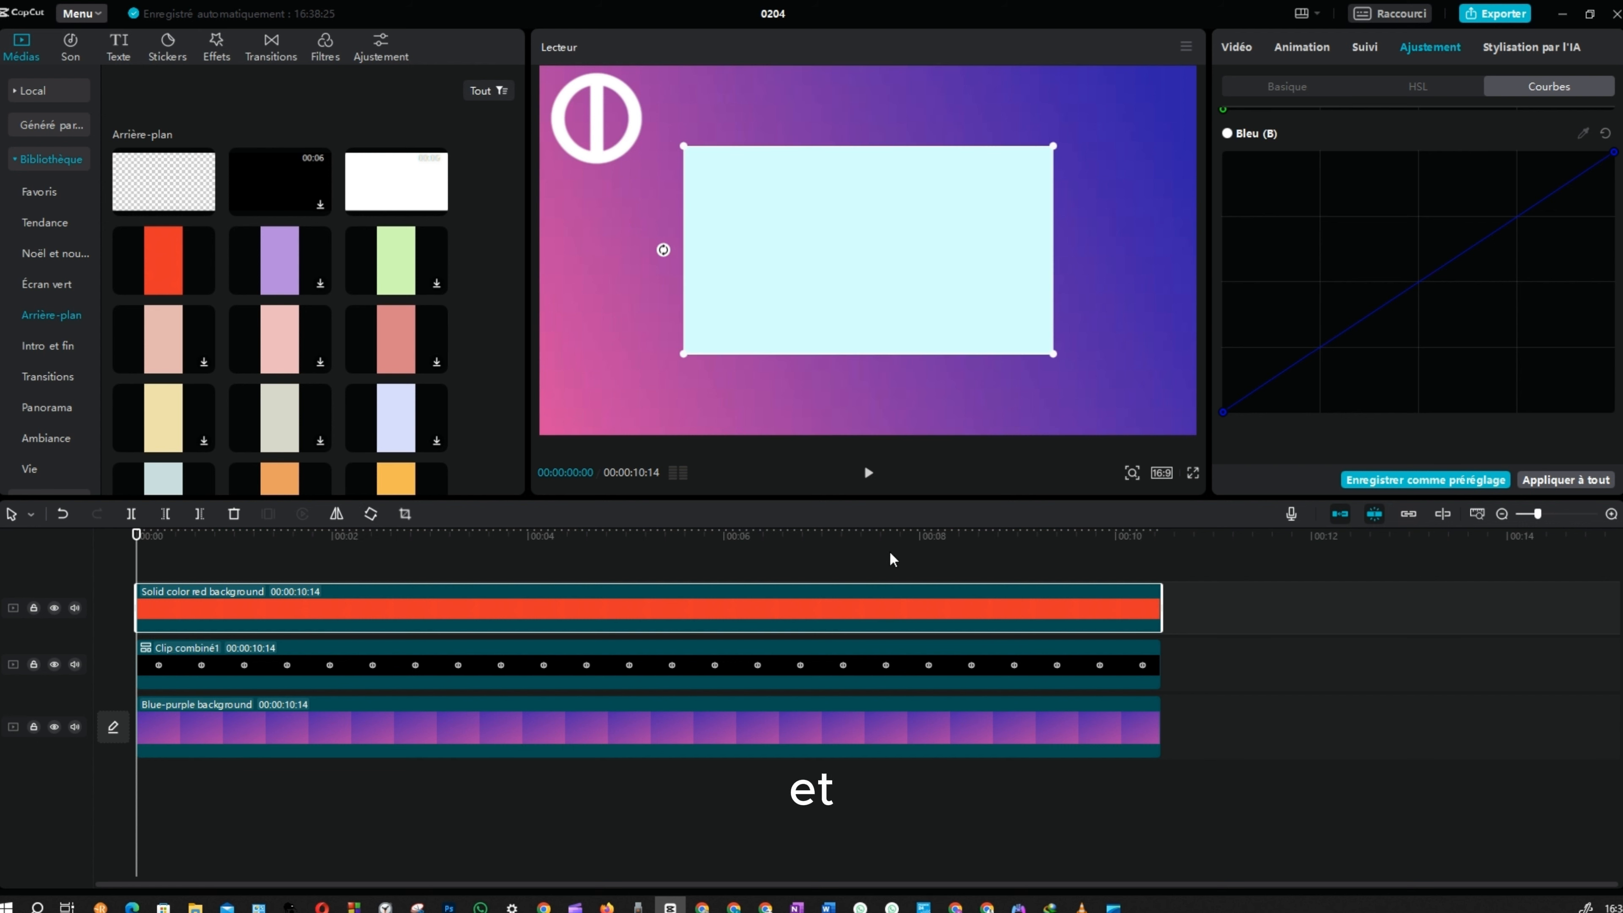
left_click(1250, 46)
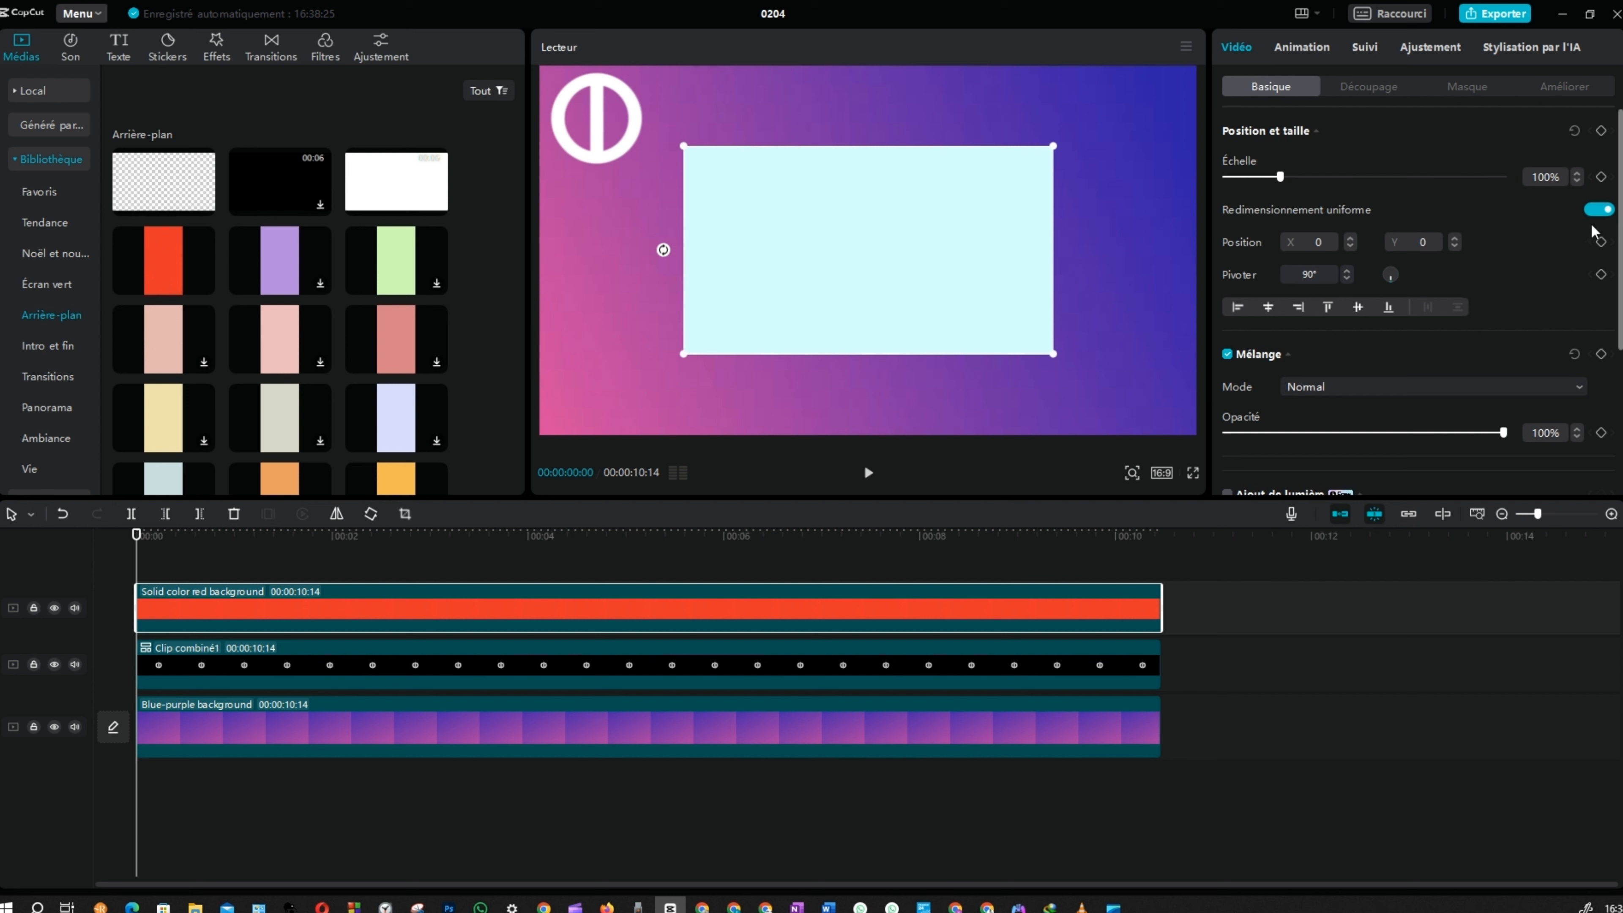
left_click(1598, 209)
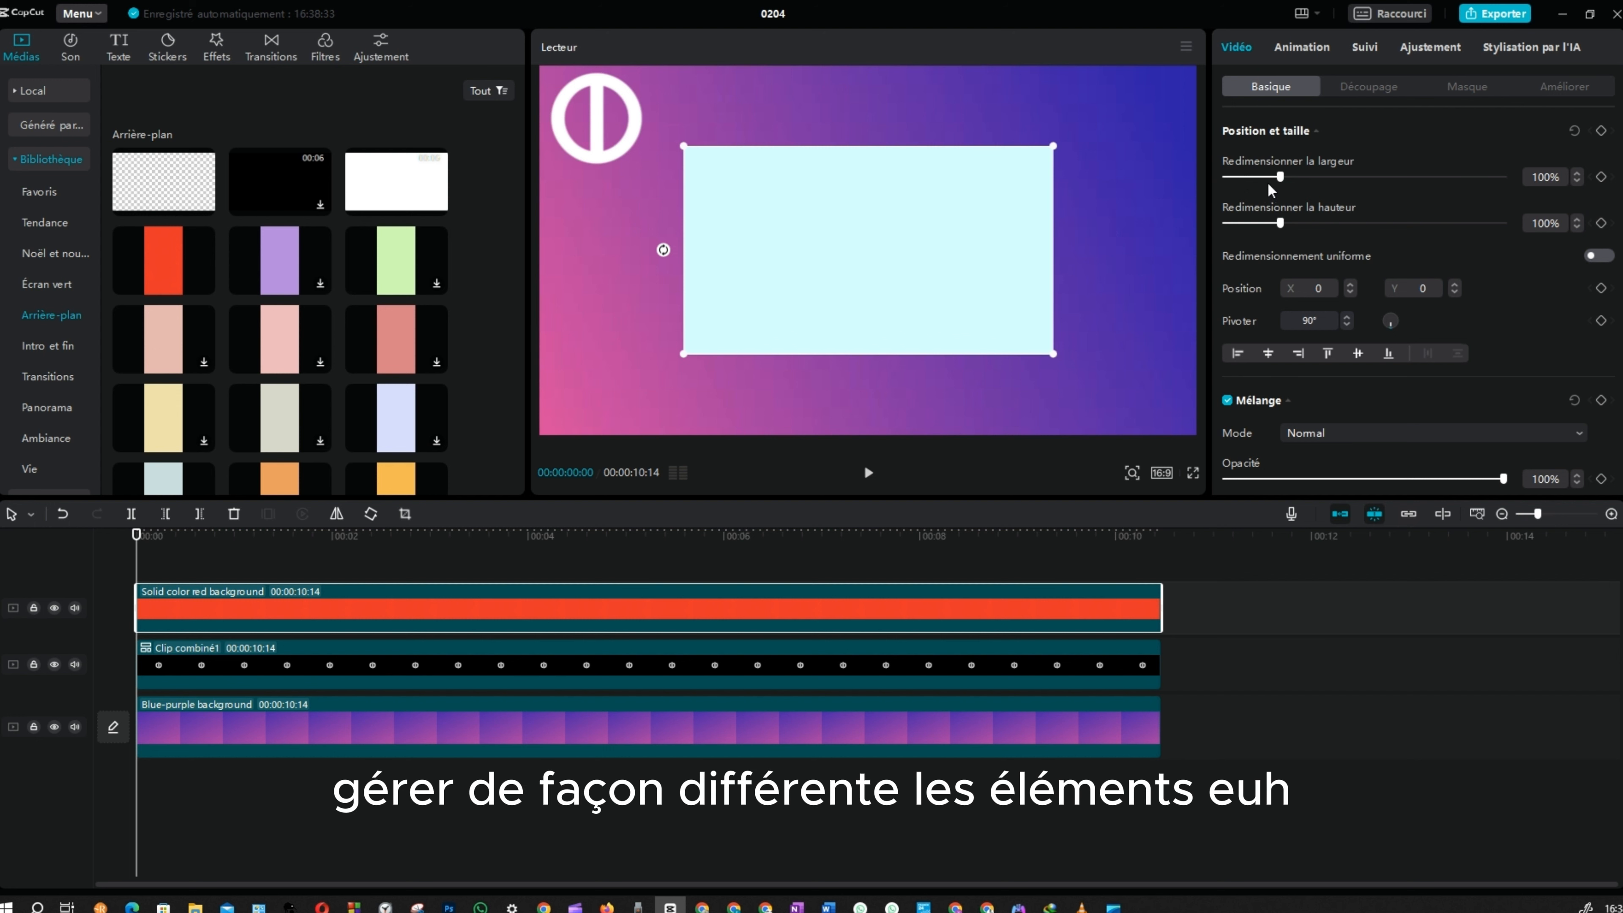
Set the rectangle's width scale to 2% and its height scale to about 252% to form a thin frame-wide line
left_click(1553, 176)
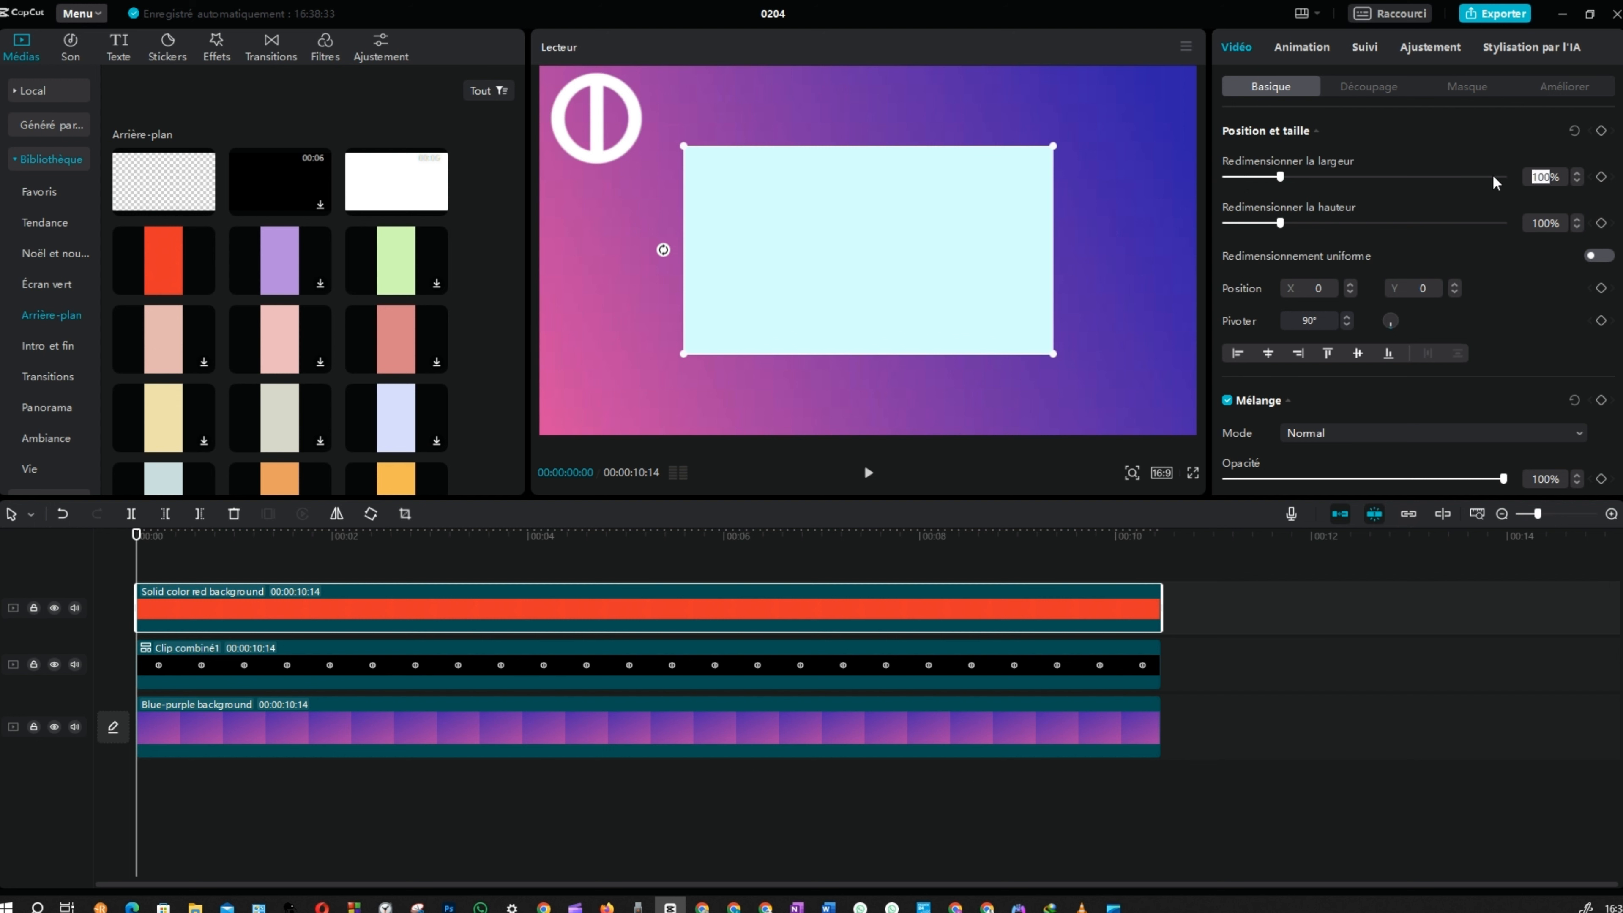
type("2")
key("Return")
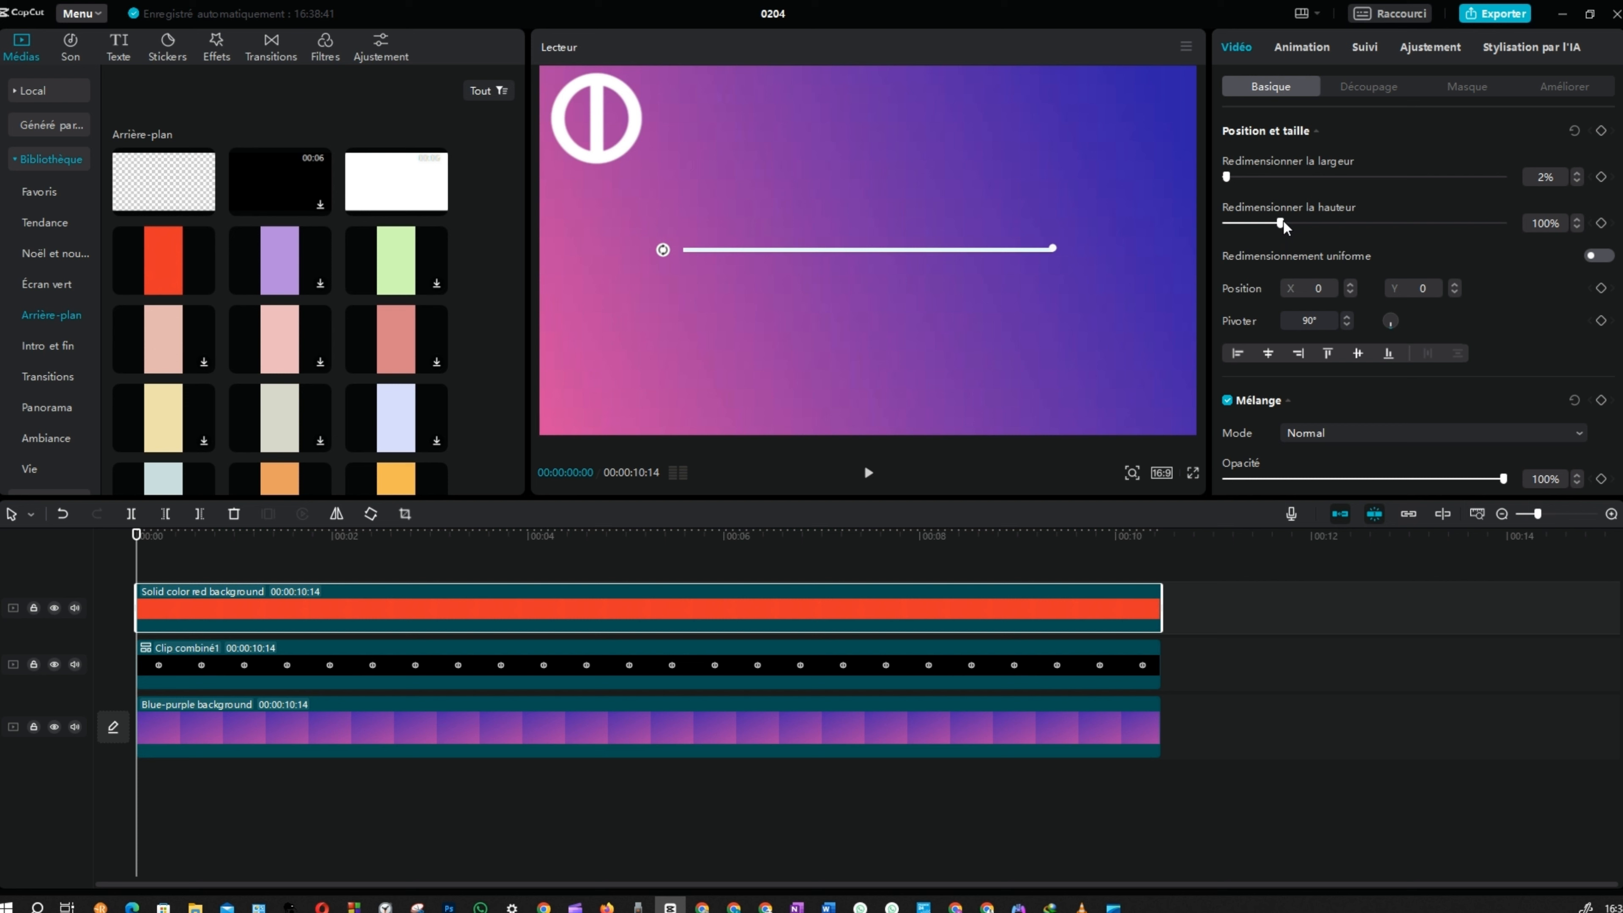
left_click_drag(1286, 222, 1352, 227)
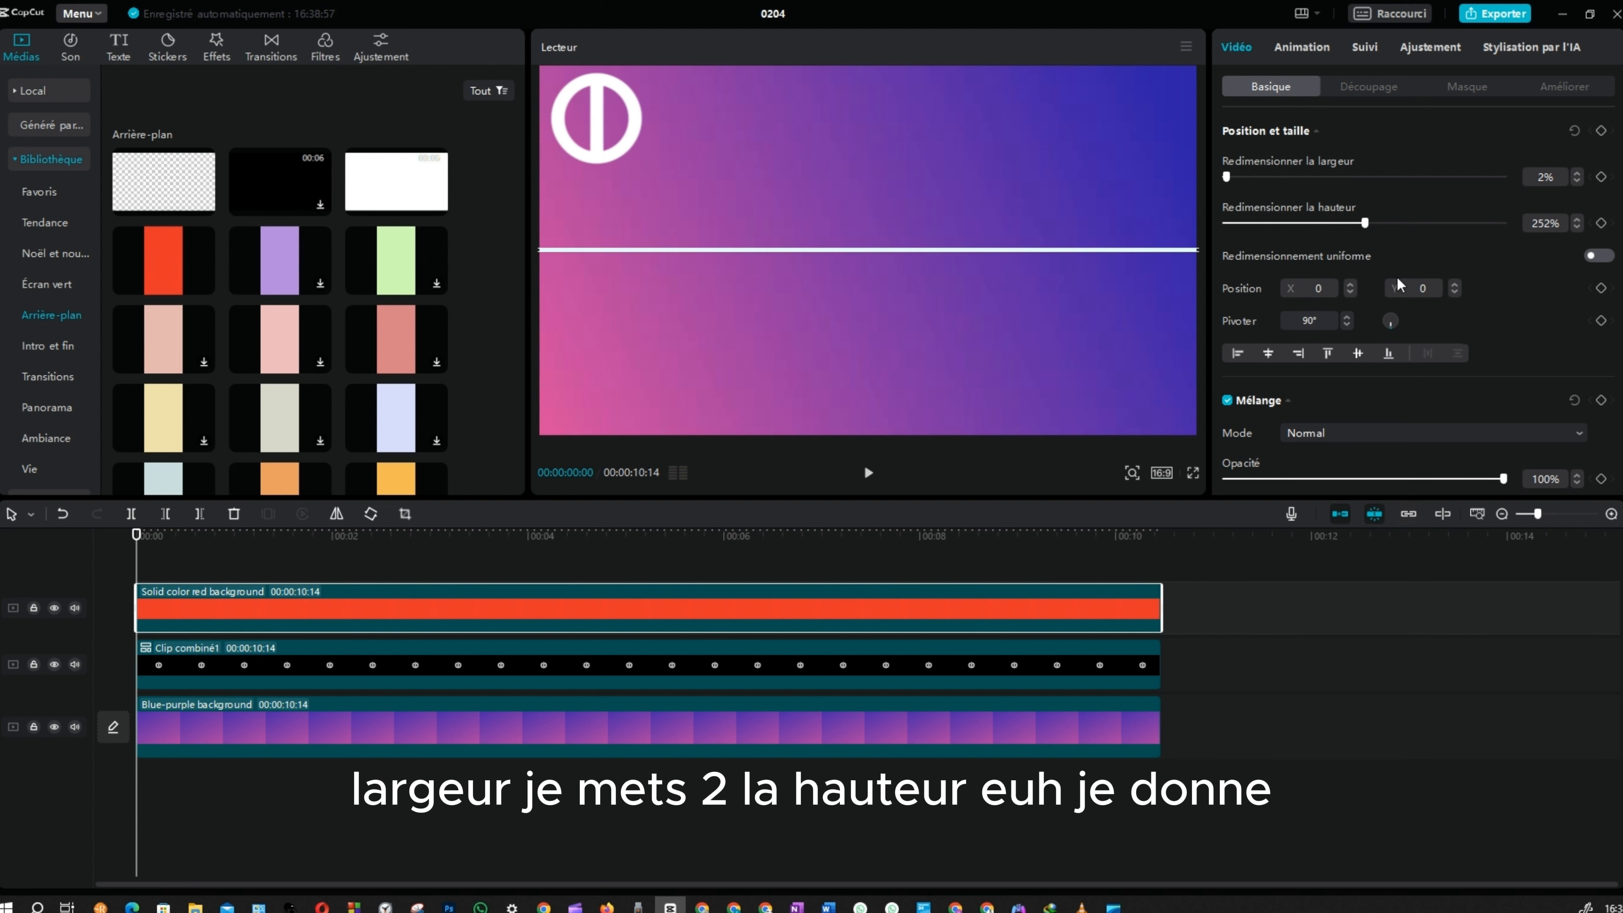
left_click(840, 255)
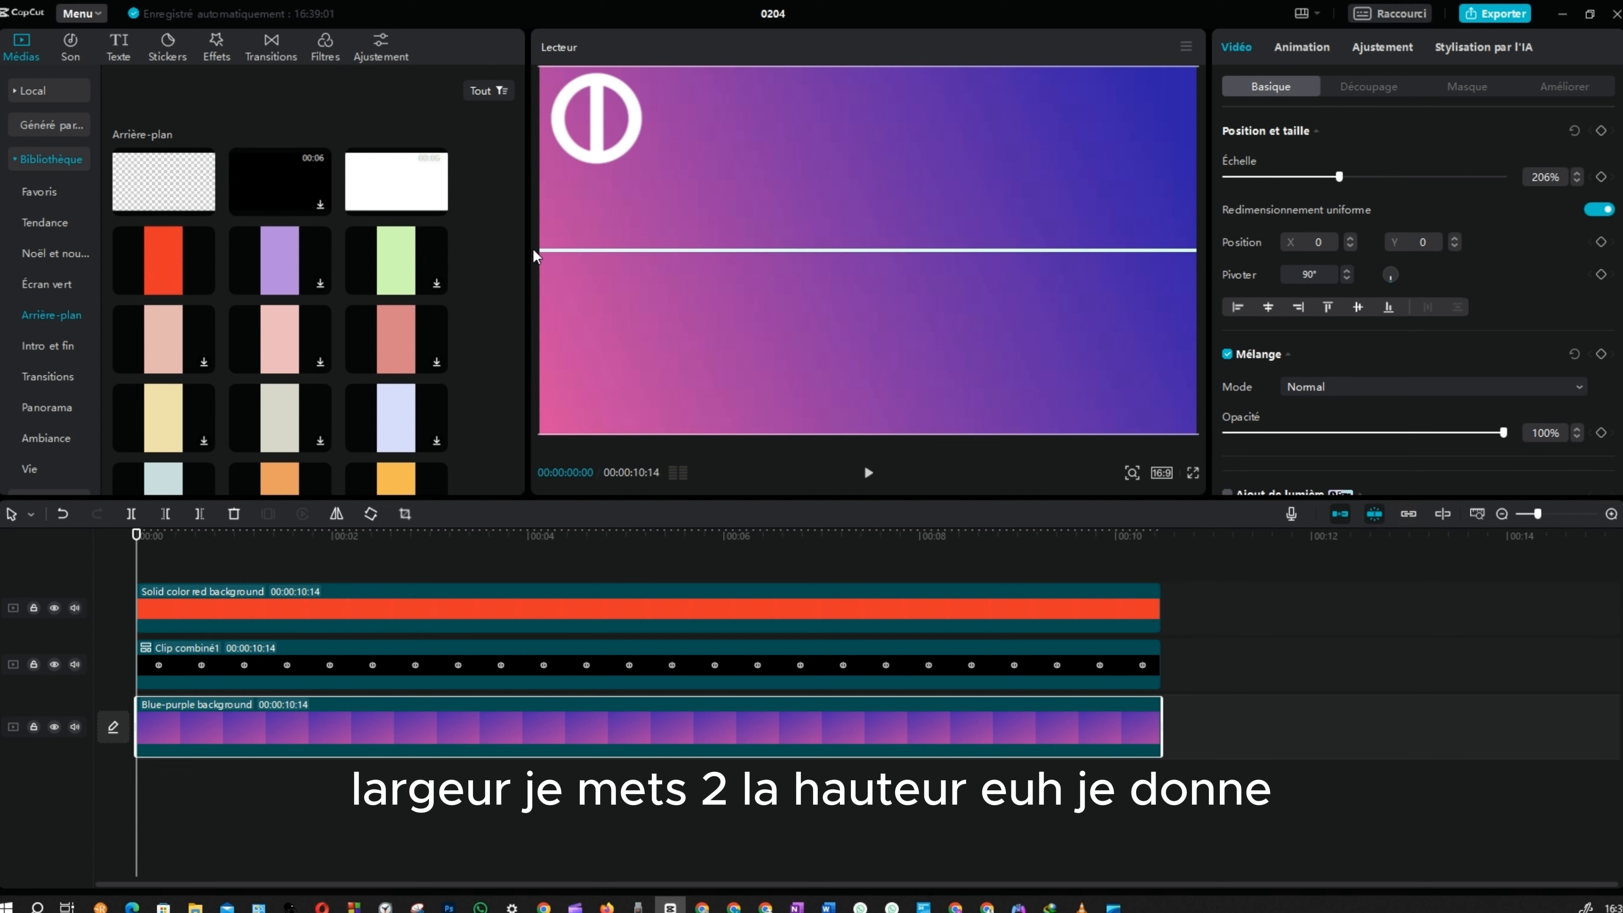
mouse_move(957, 249)
left_mouse_down()
mouse_move(946, 305)
mouse_move(950, 188)
mouse_move(949, 255)
left_mouse_up()
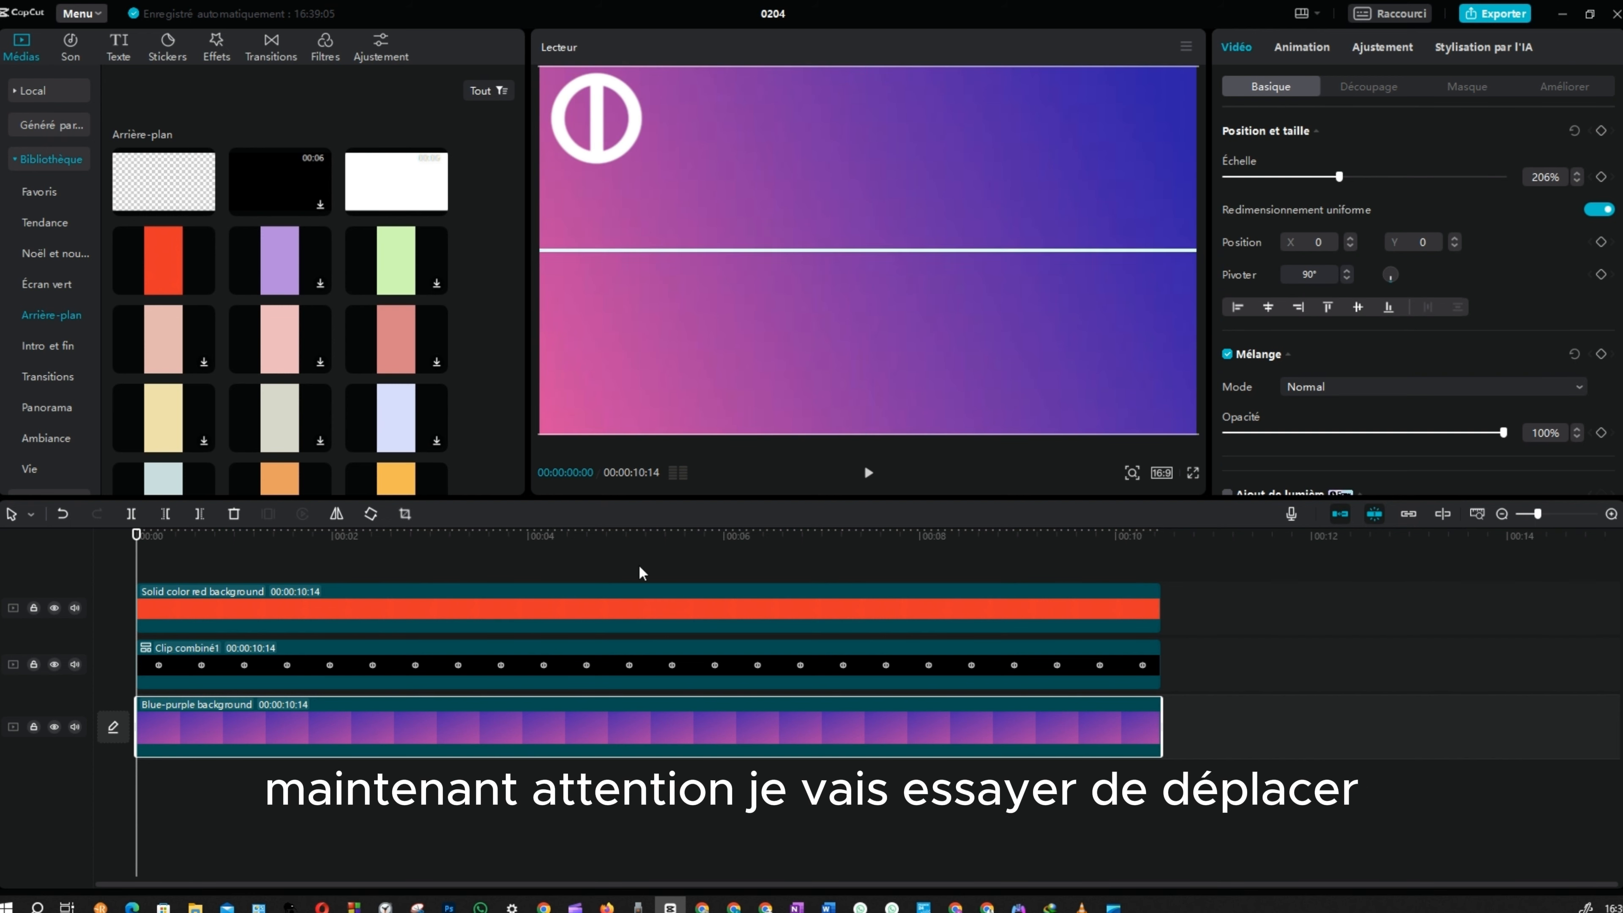
left_click(576, 619)
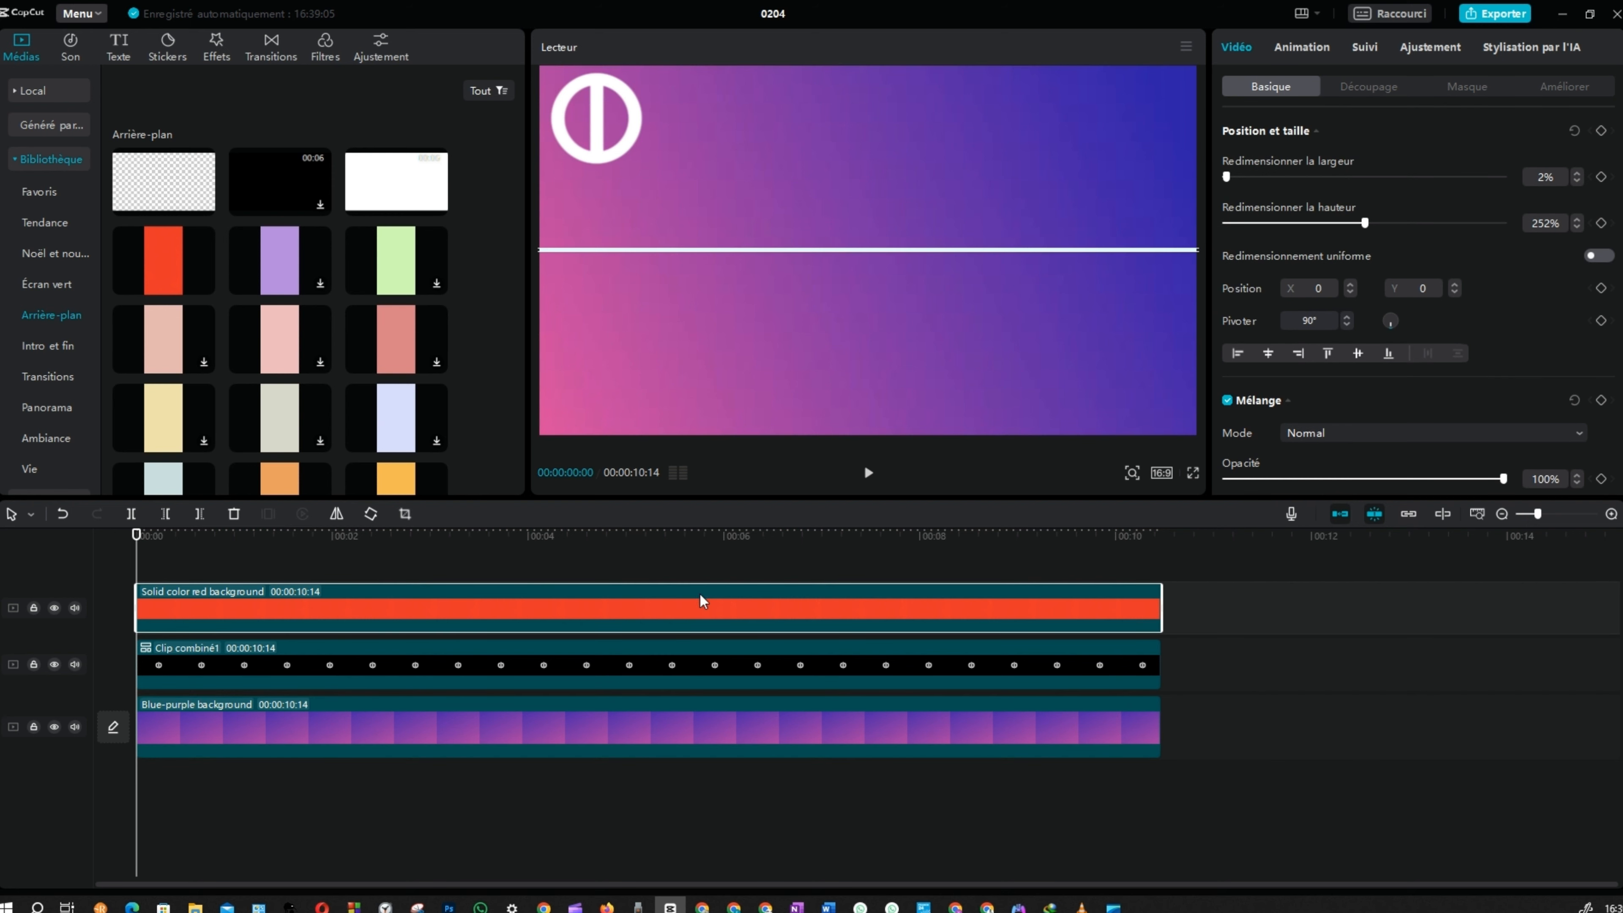
left_click_drag(888, 256, 889, 297)
key("ctrl+z")
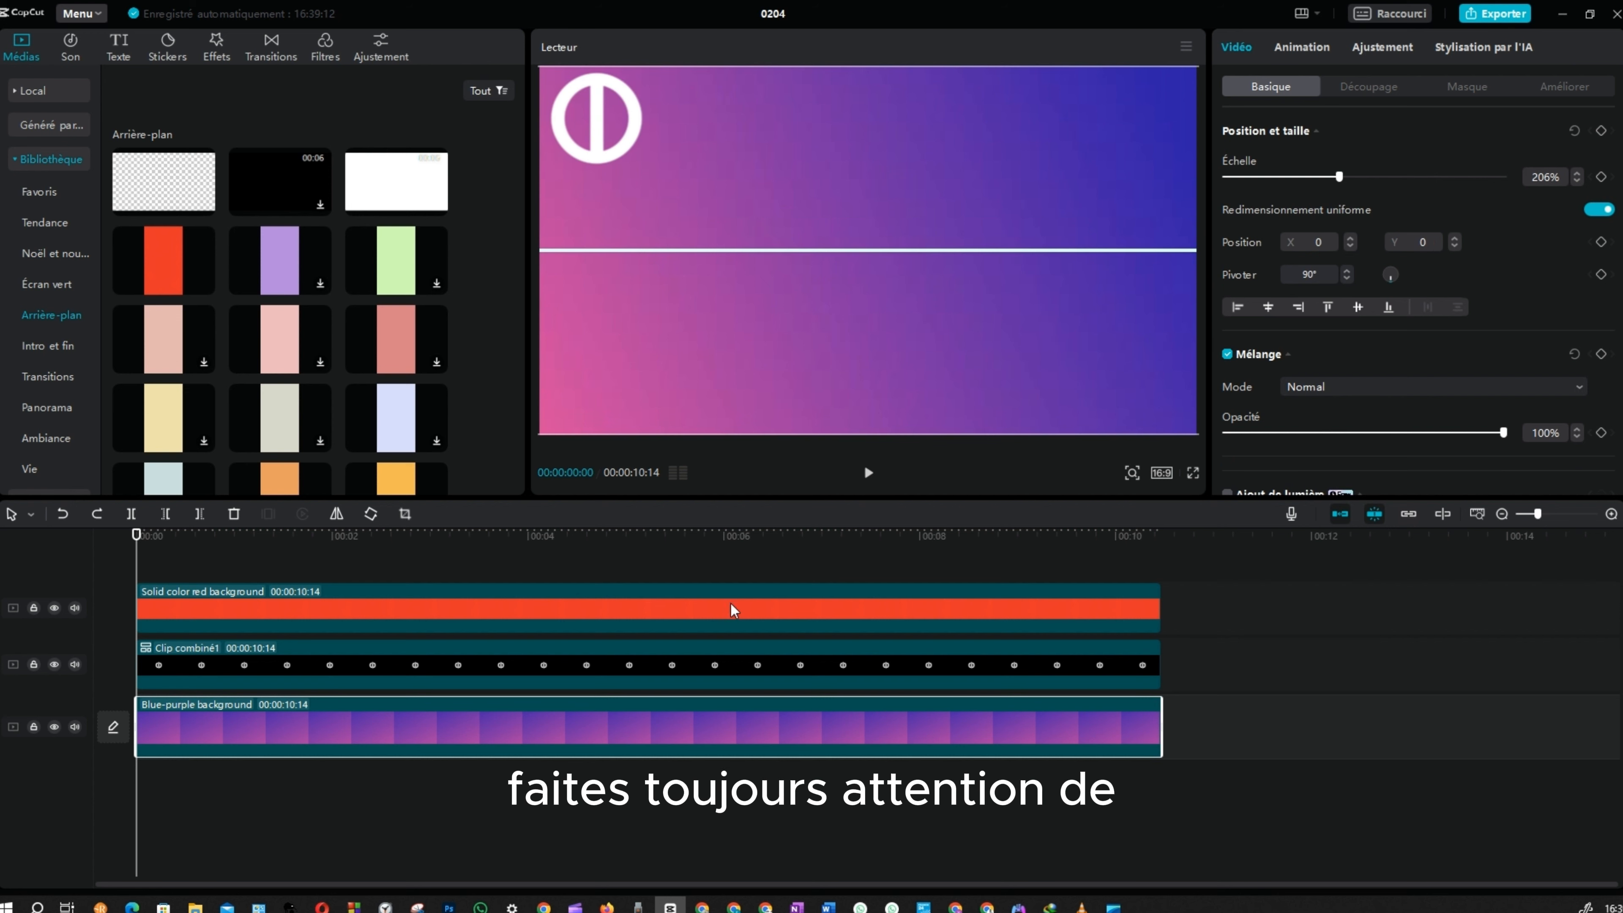
Move the thin white line down into the lower part of the frame, at X 0 and about Y -470
left_click(733, 610)
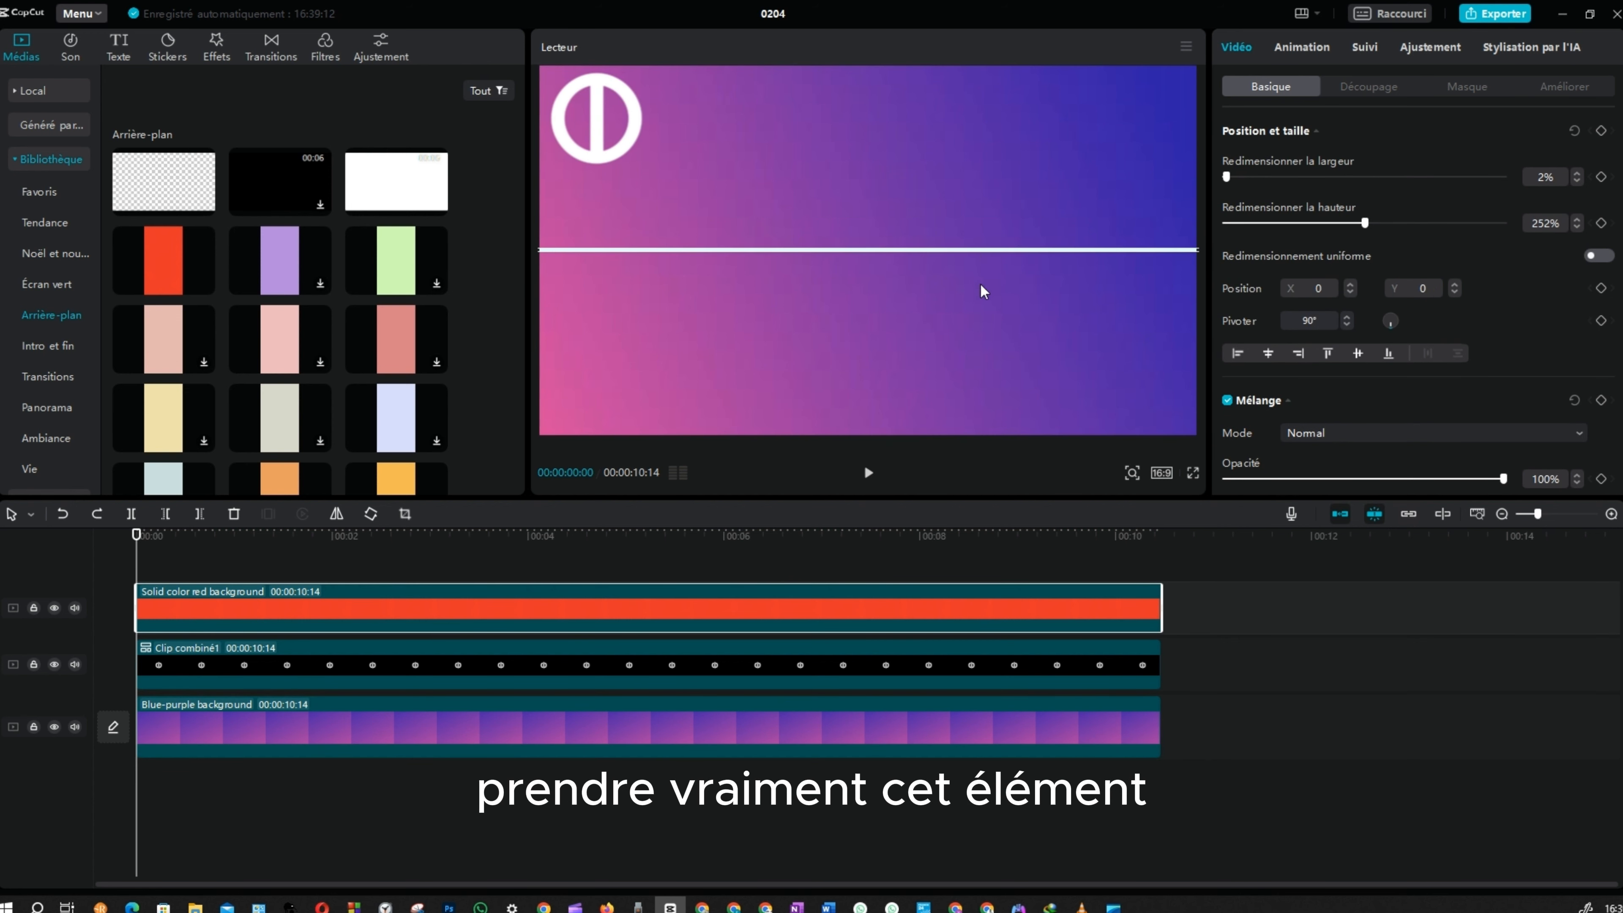
left_click_drag(983, 250, 979, 309)
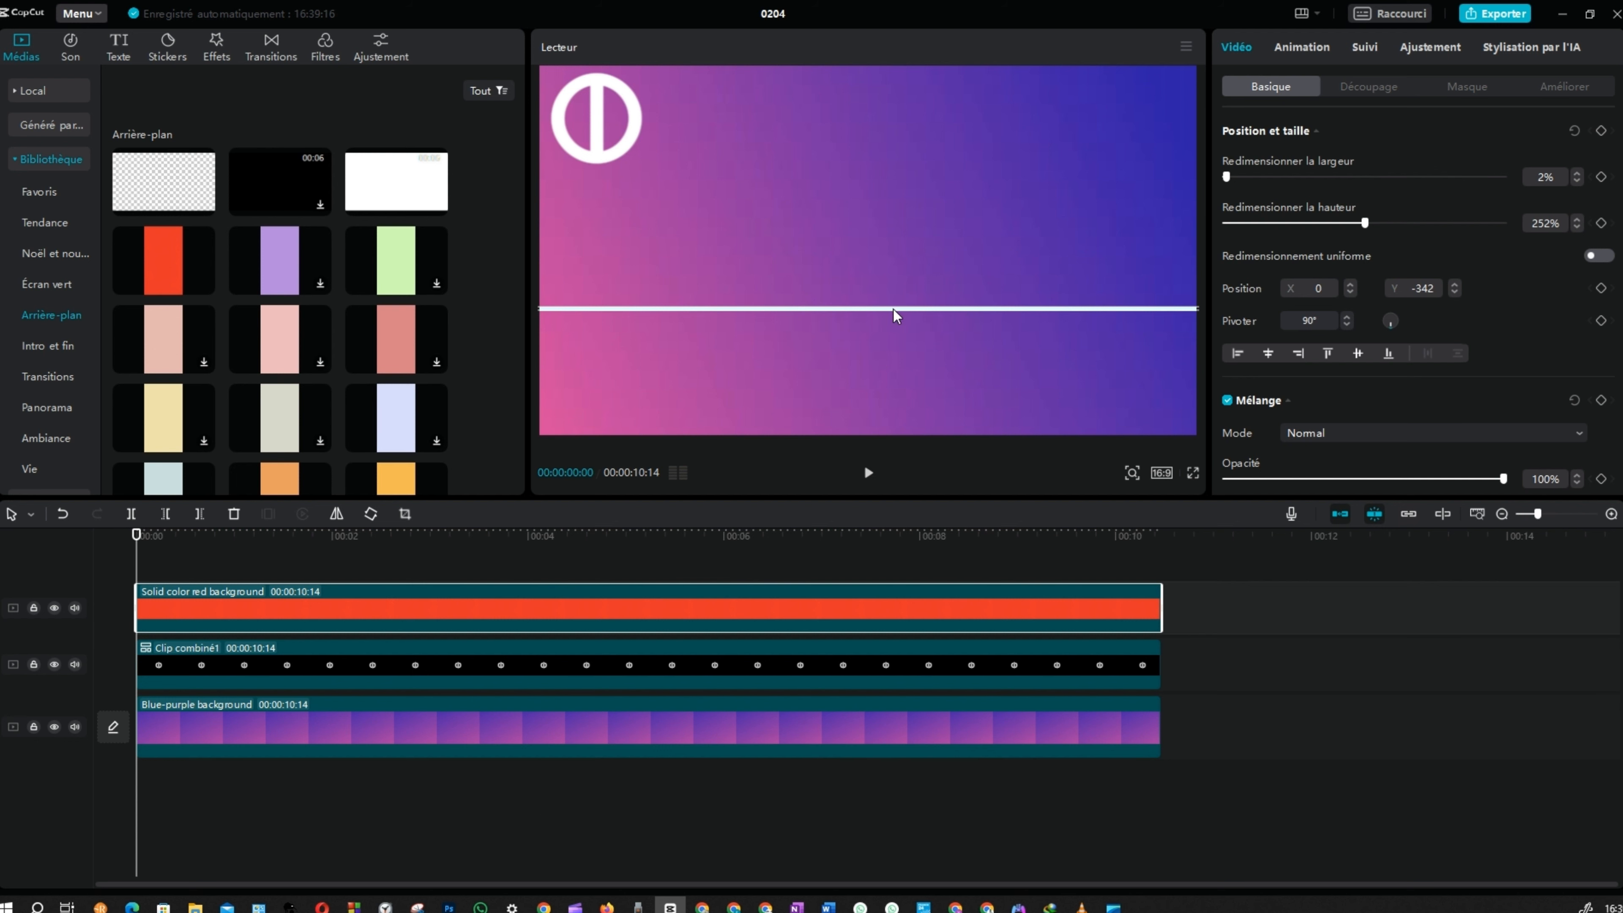
left_click_drag(894, 314, 894, 340)
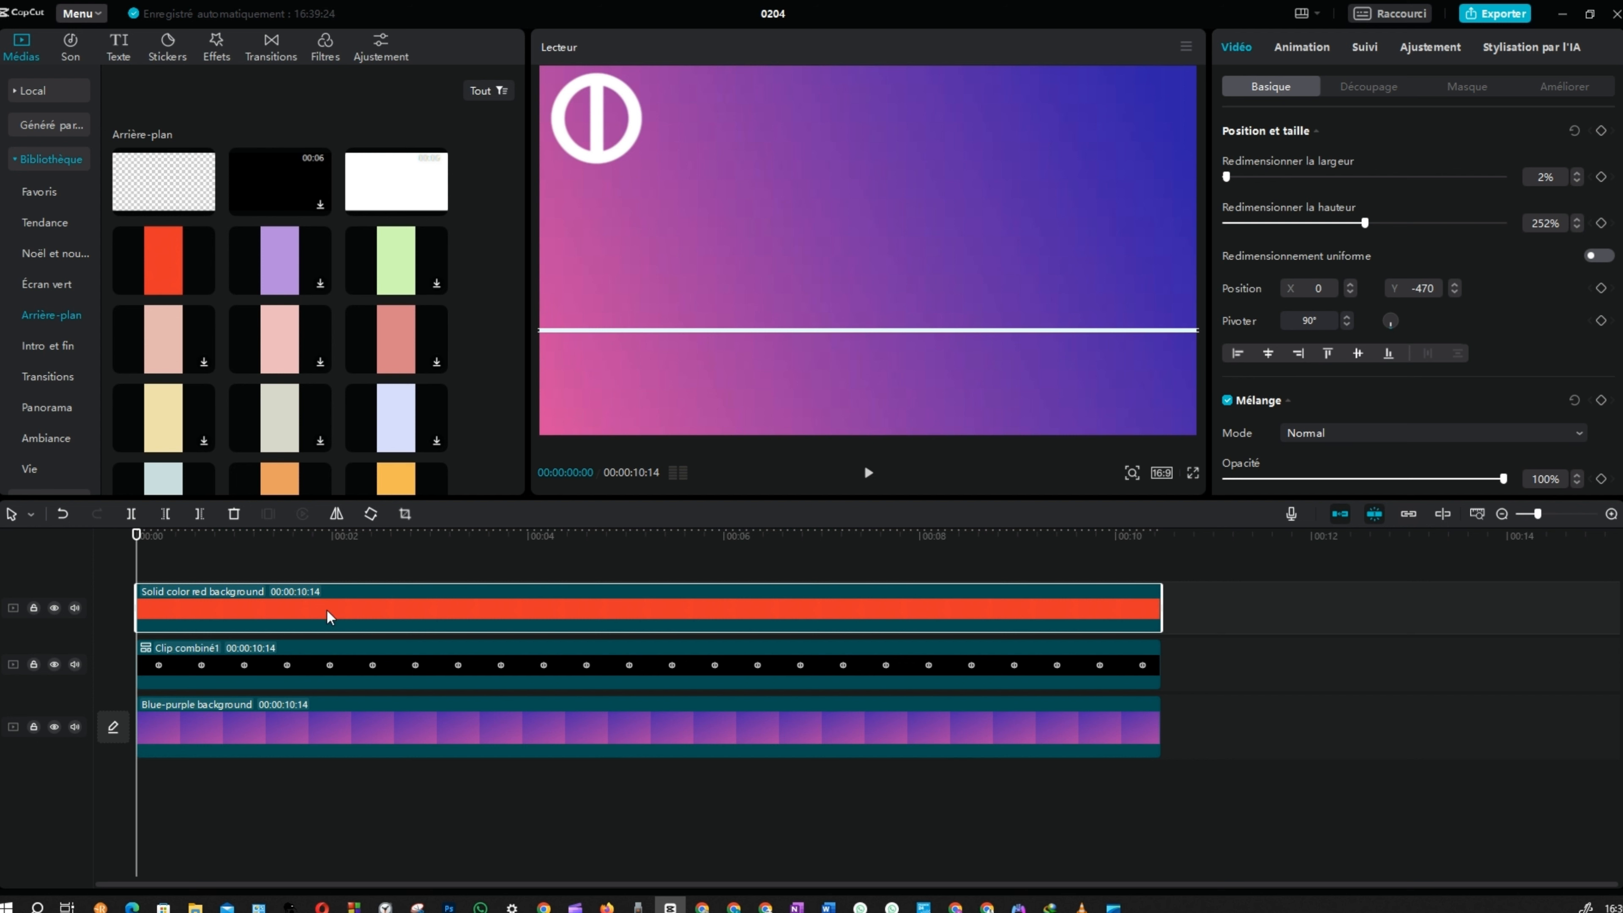
Move the combined symbol clip up out of the frame to X -1594, Y 1406, and add a position keyframe at 00:00:00:00
left_click(380, 680)
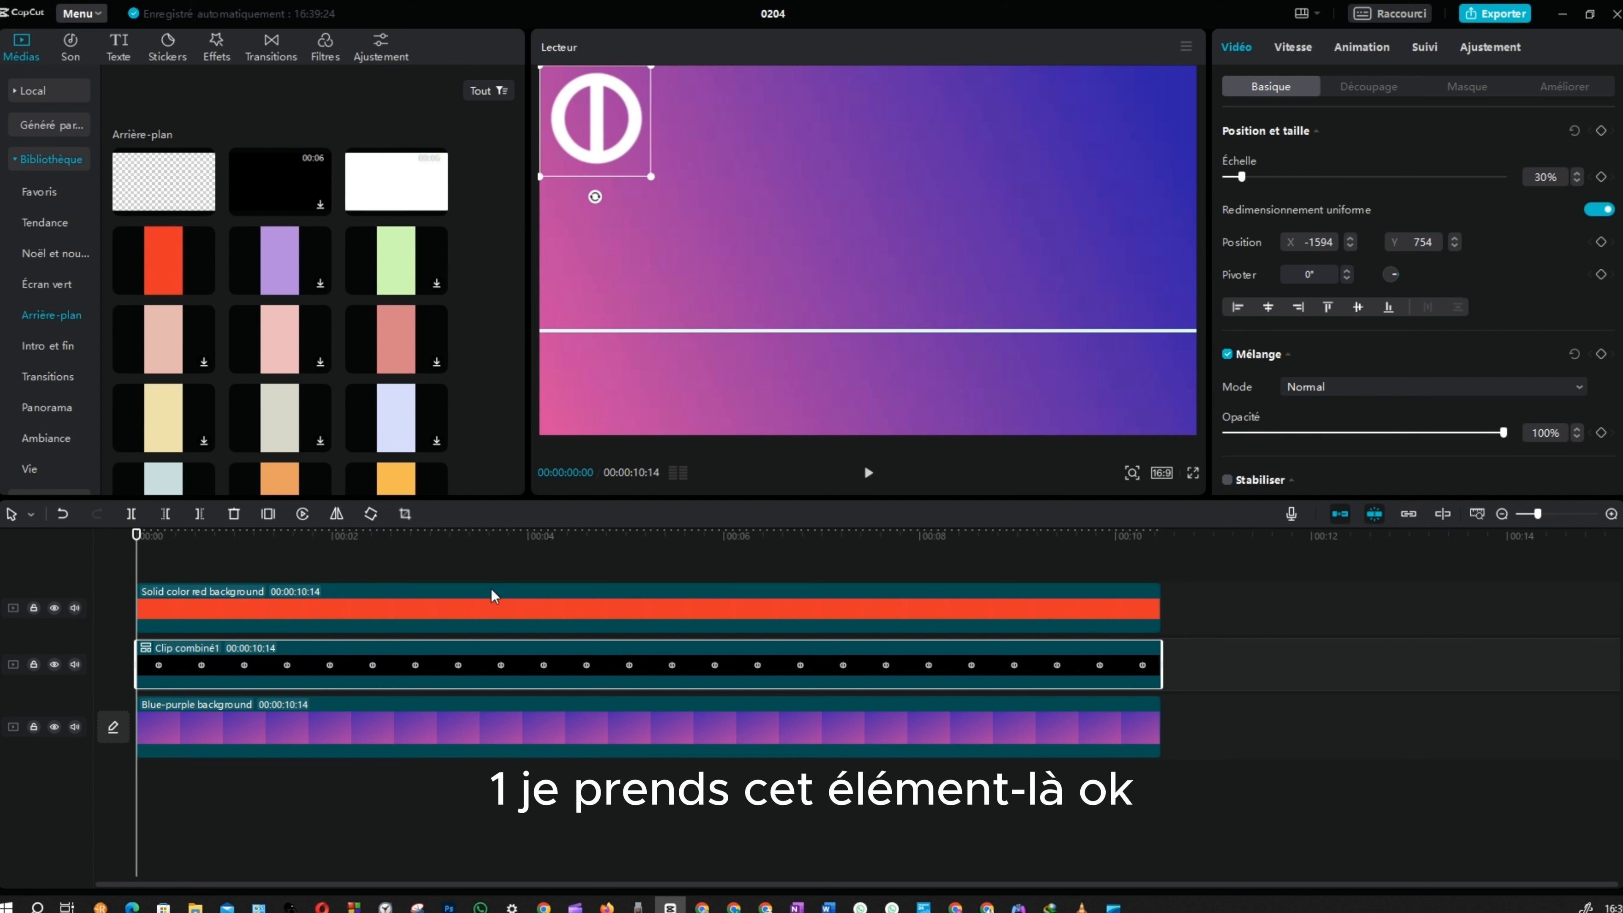
left_click_drag(588, 136, 593, 24)
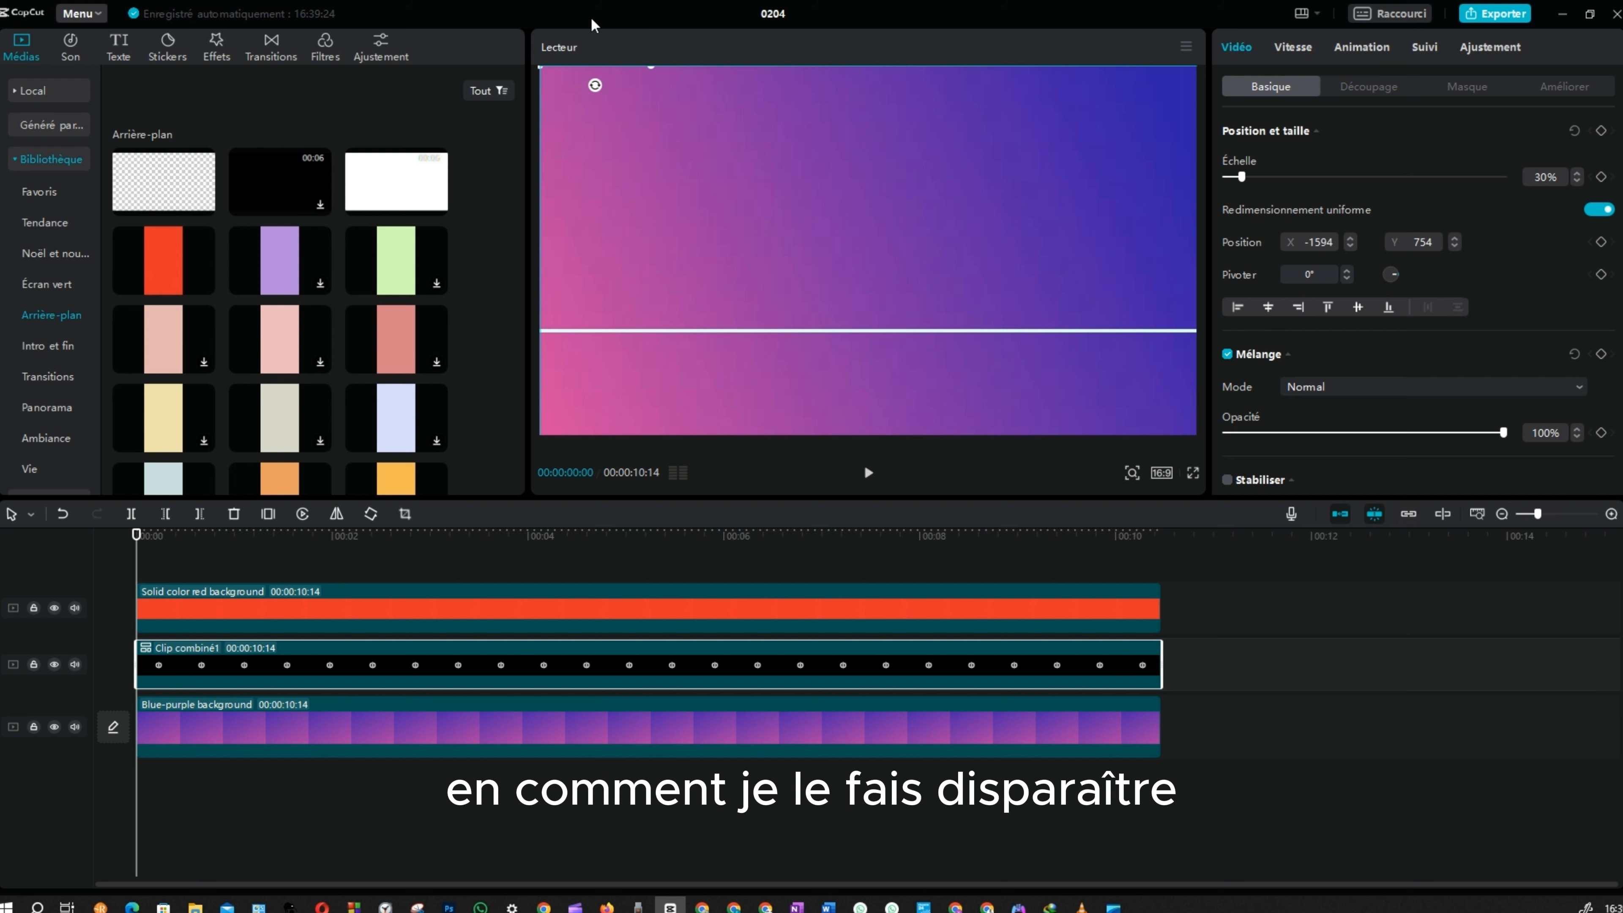
left_click_drag(592, 24, 595, 139)
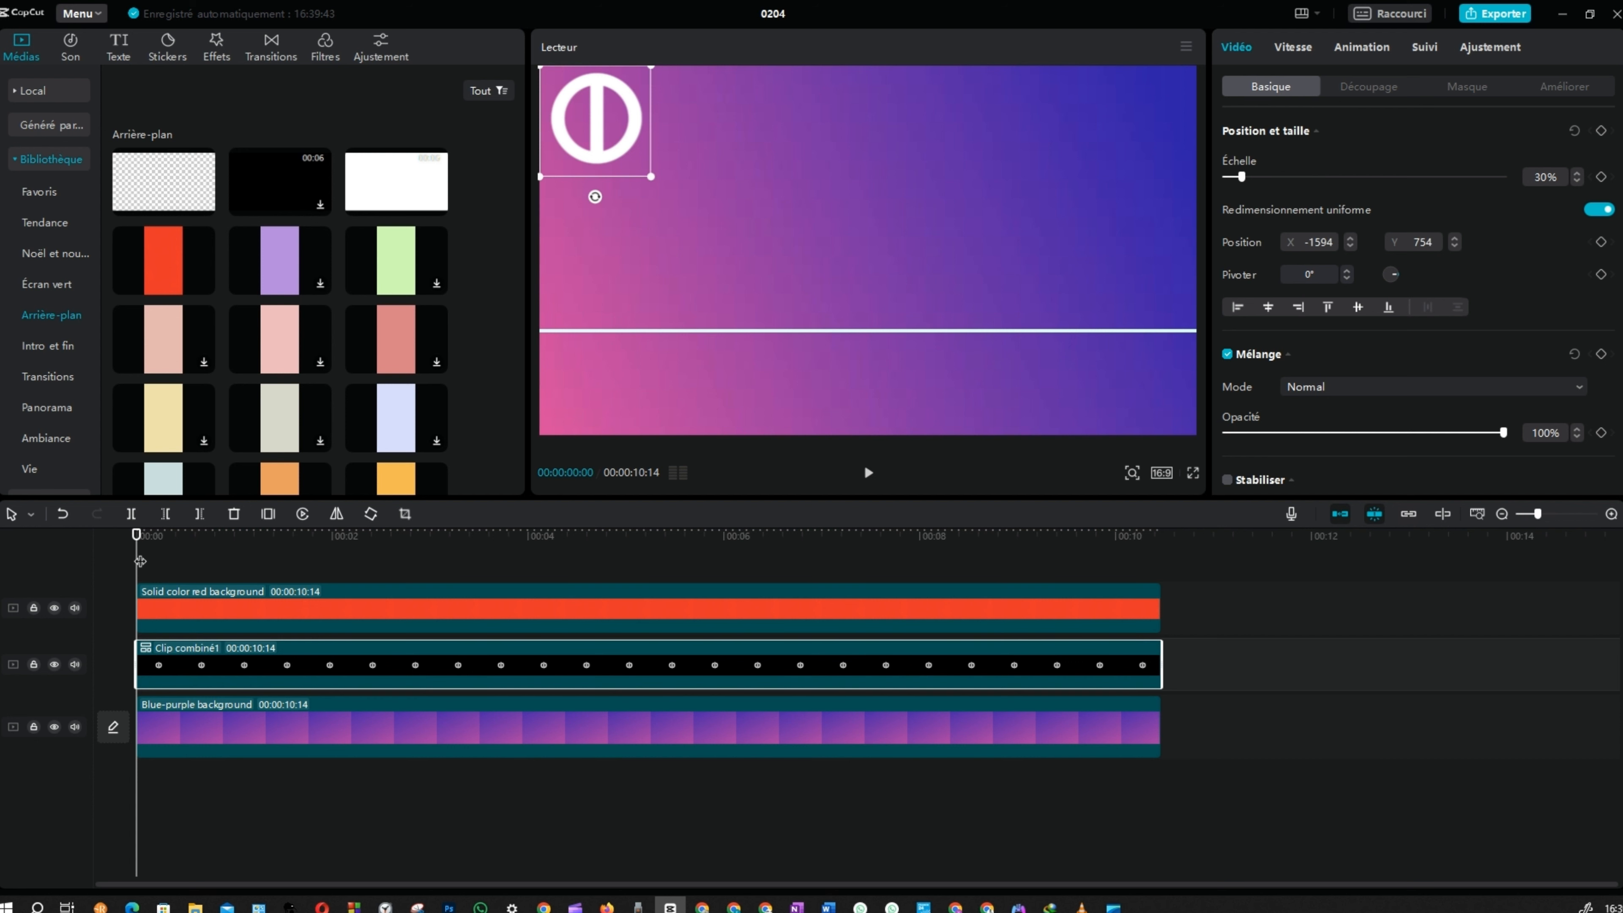
mouse_move(136, 559)
left_mouse_down()
mouse_move(169, 563)
mouse_move(137, 562)
left_mouse_up()
left_click_drag(604, 159, 605, 44)
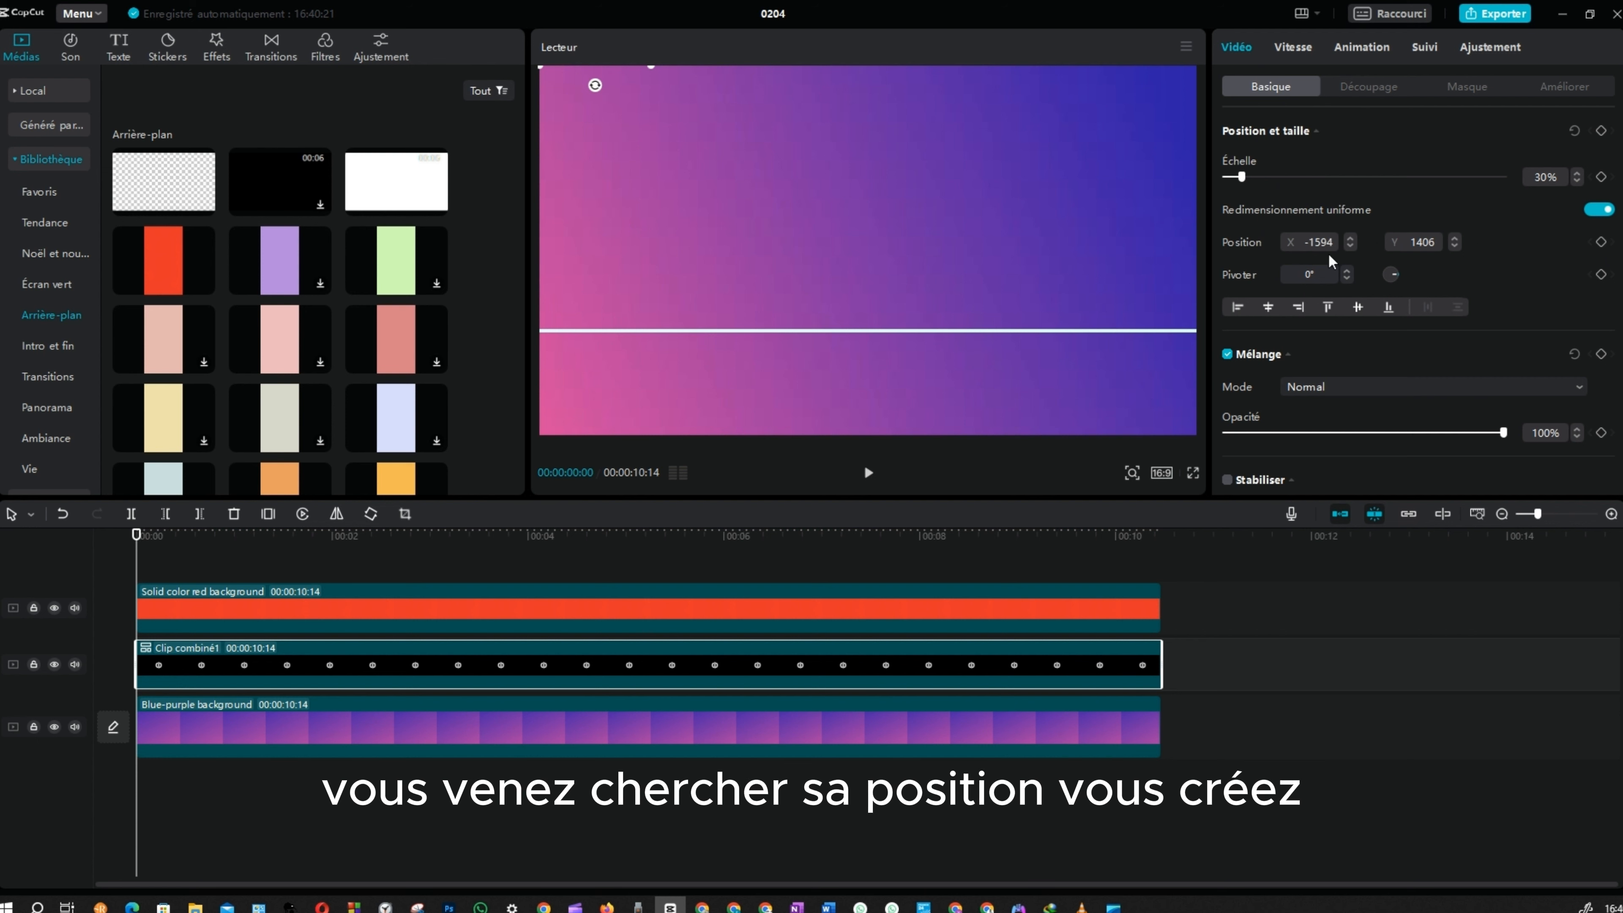
left_click(1602, 242)
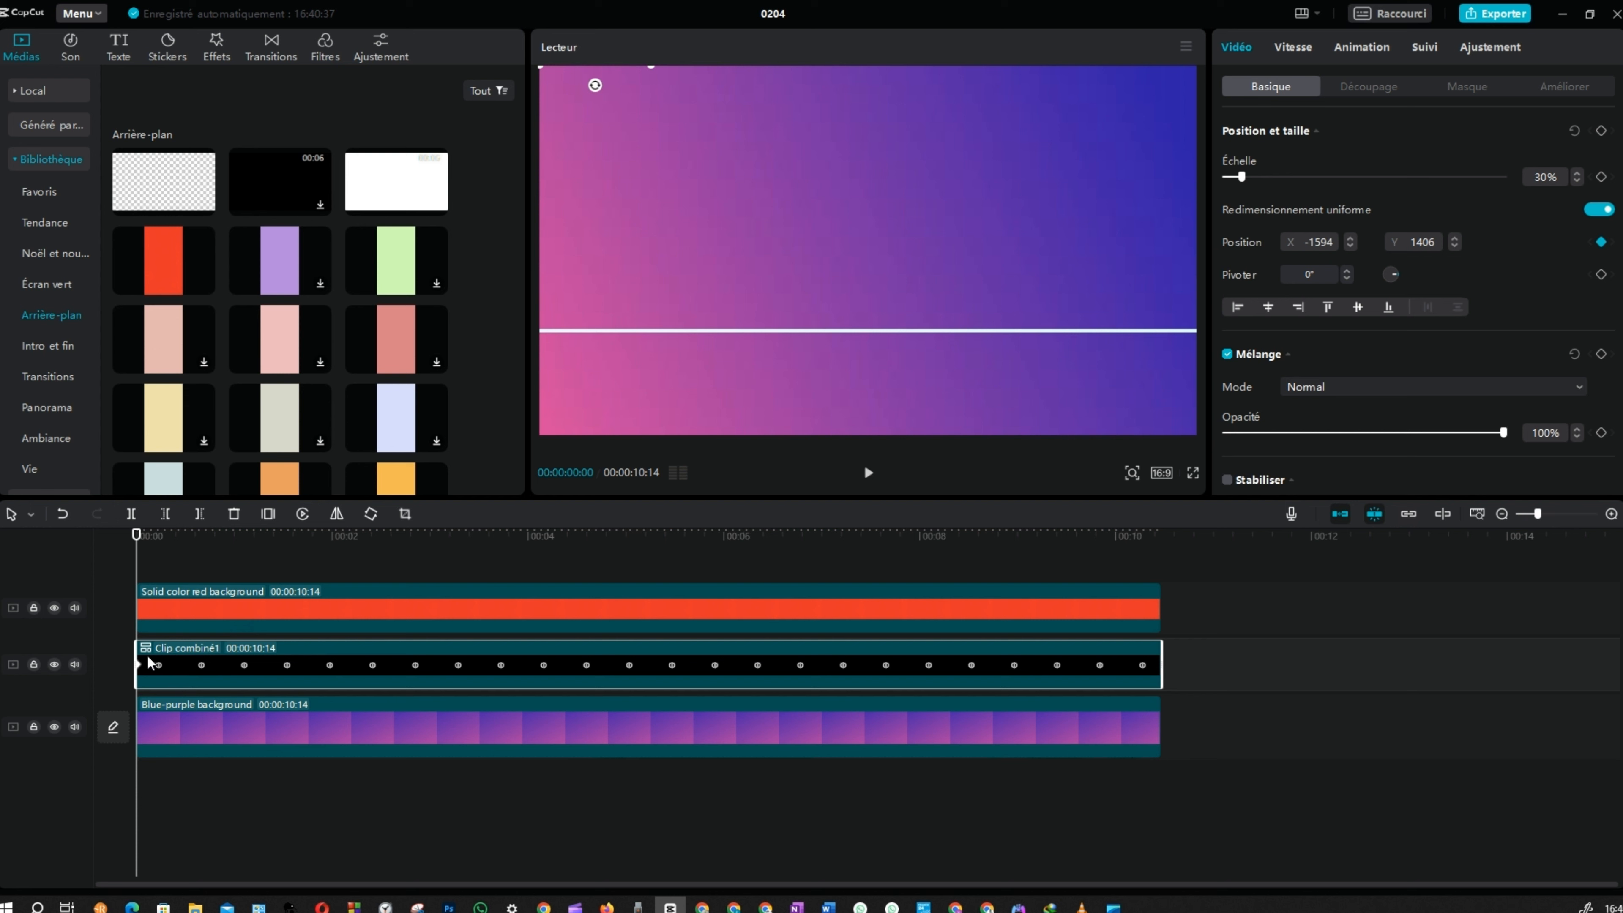
At 00:00:00:05, set the symbol's Y position to -20, and lower it onto the white line at about Y -198
left_click_drag(147, 667, 151, 672)
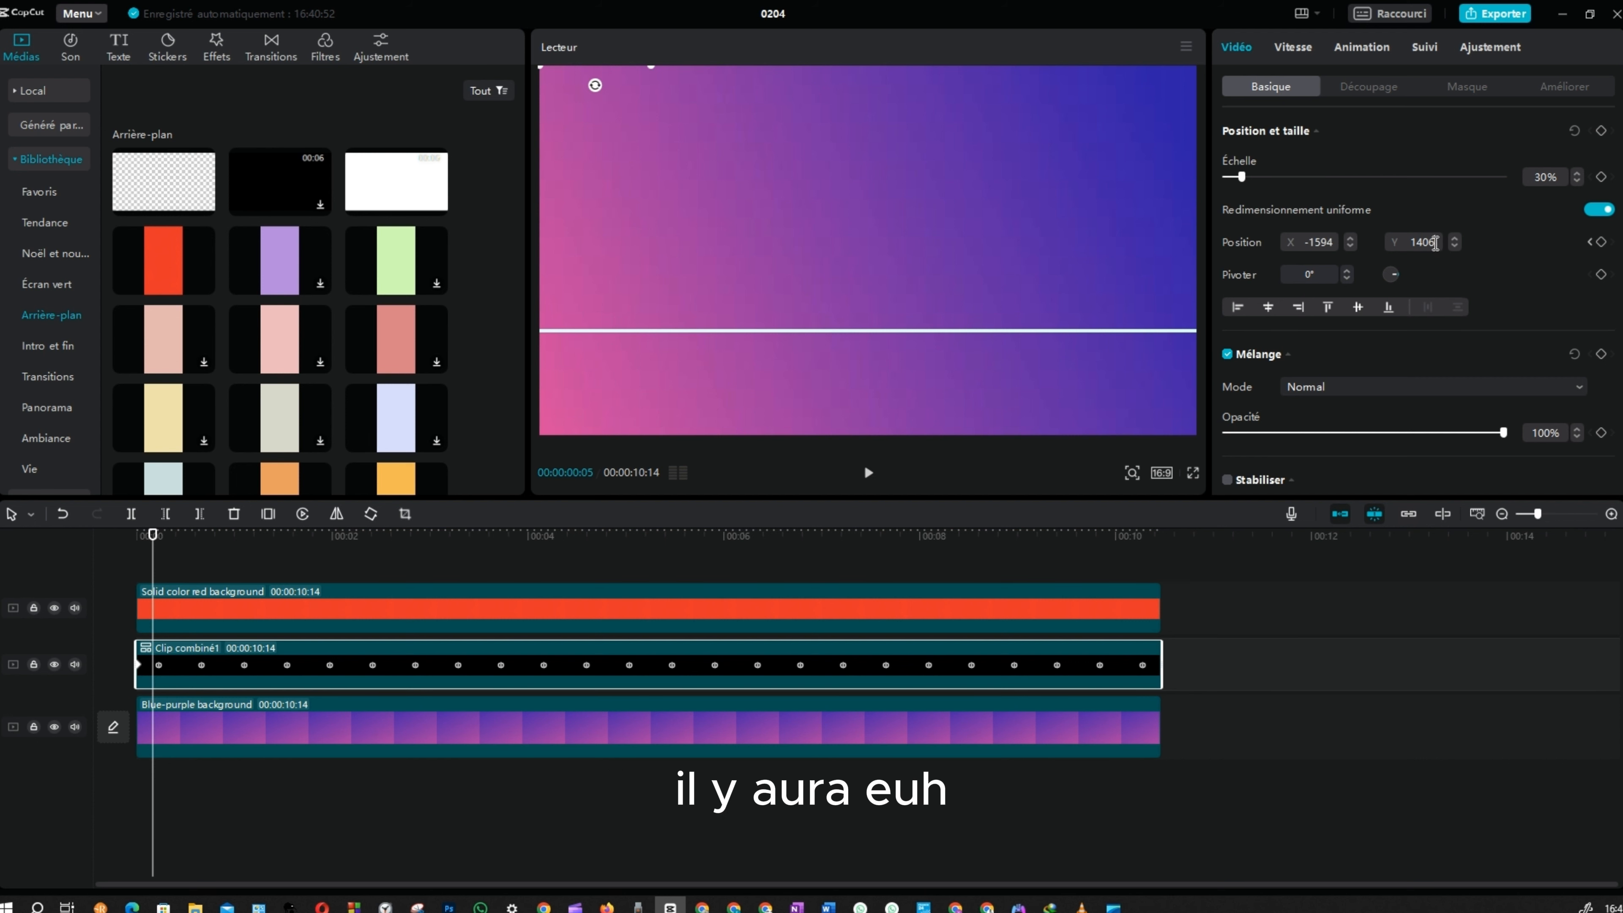
left_click(1395, 243)
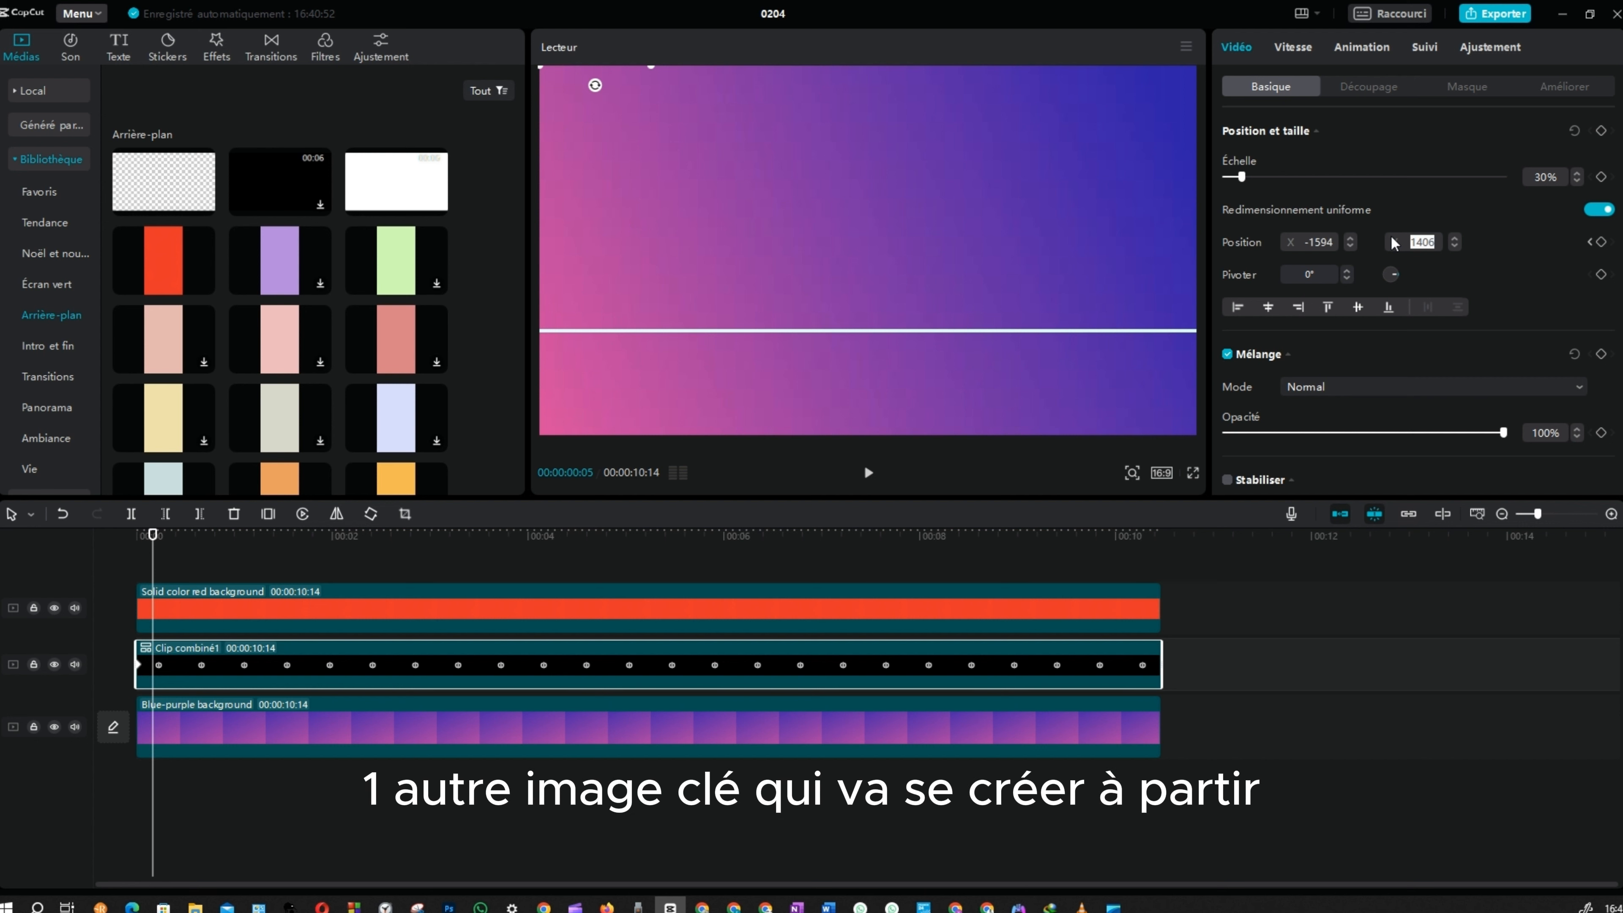
type("6")
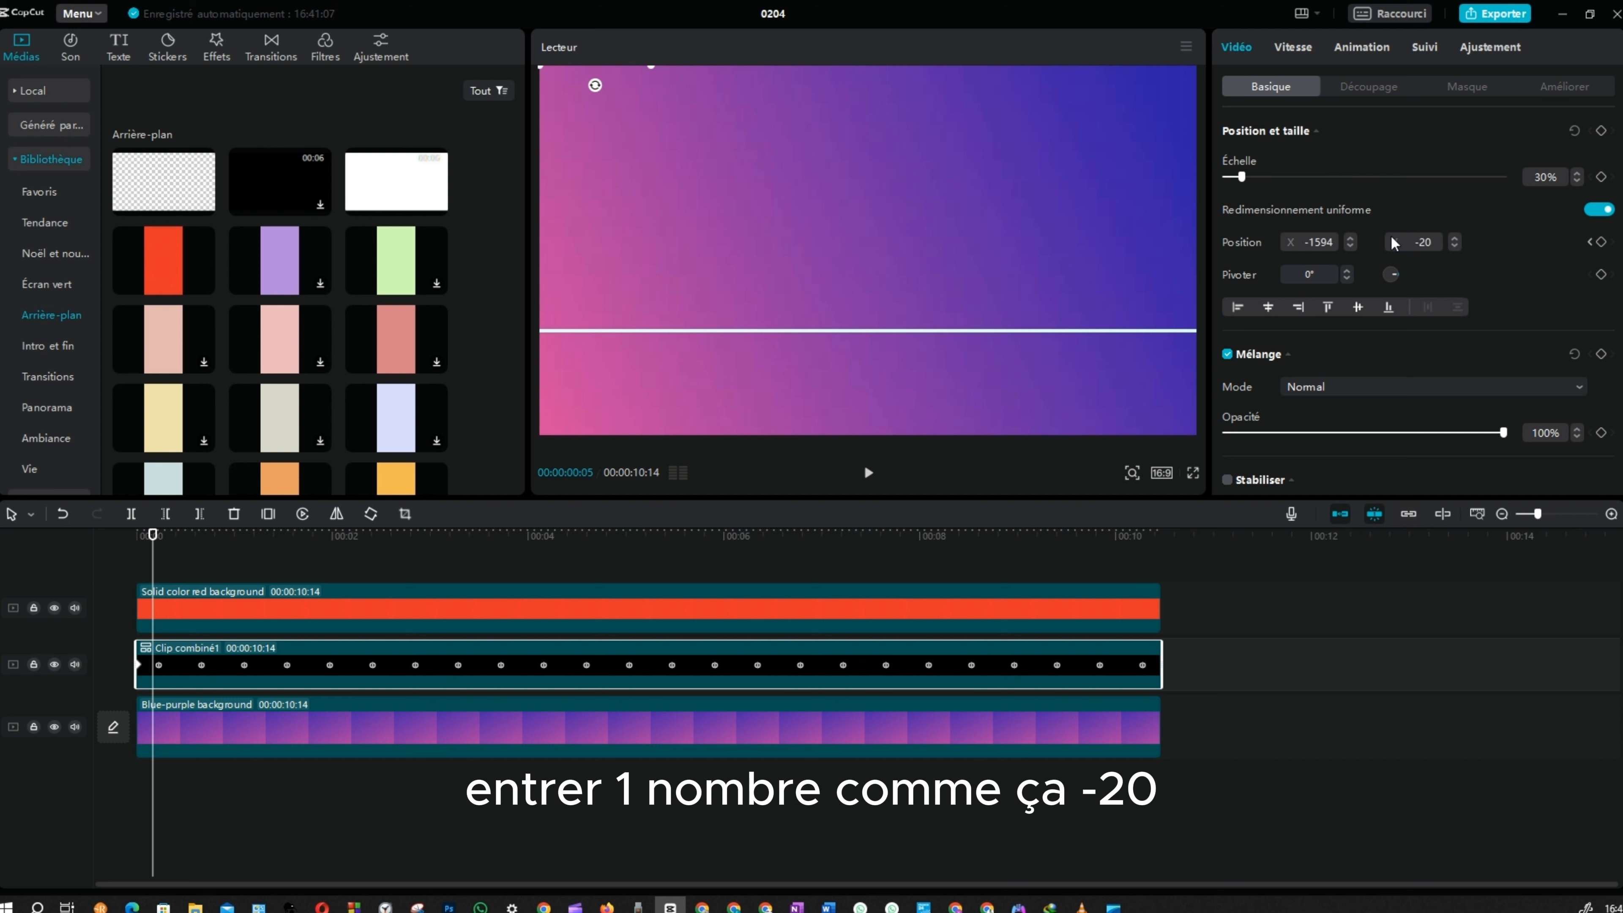
key("Return")
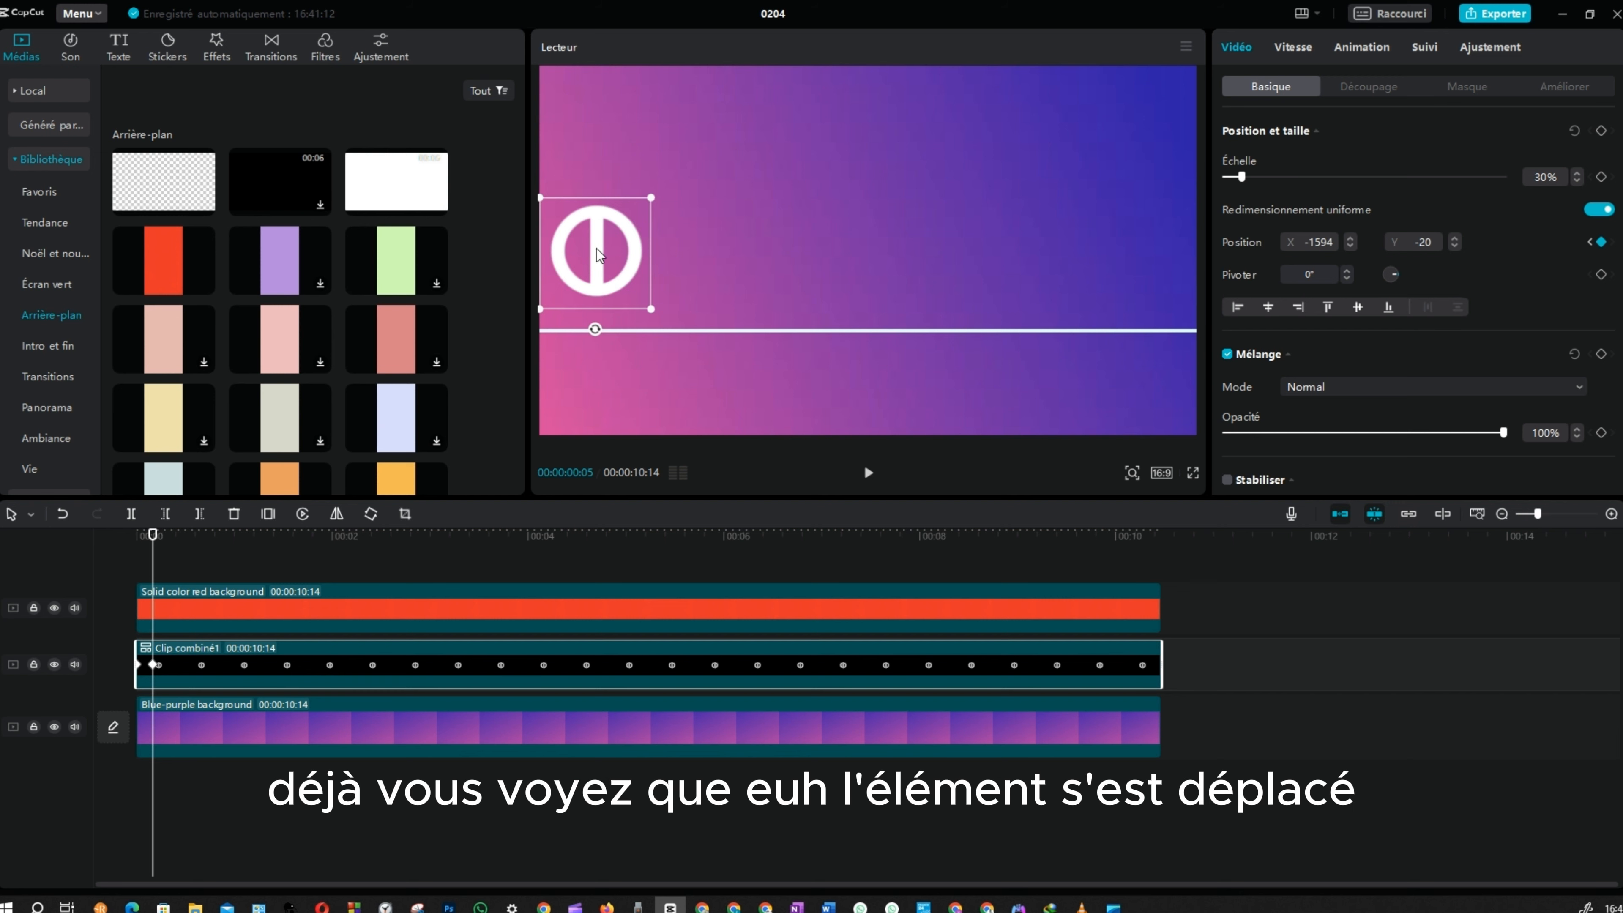
left_click_drag(595, 250, 601, 285)
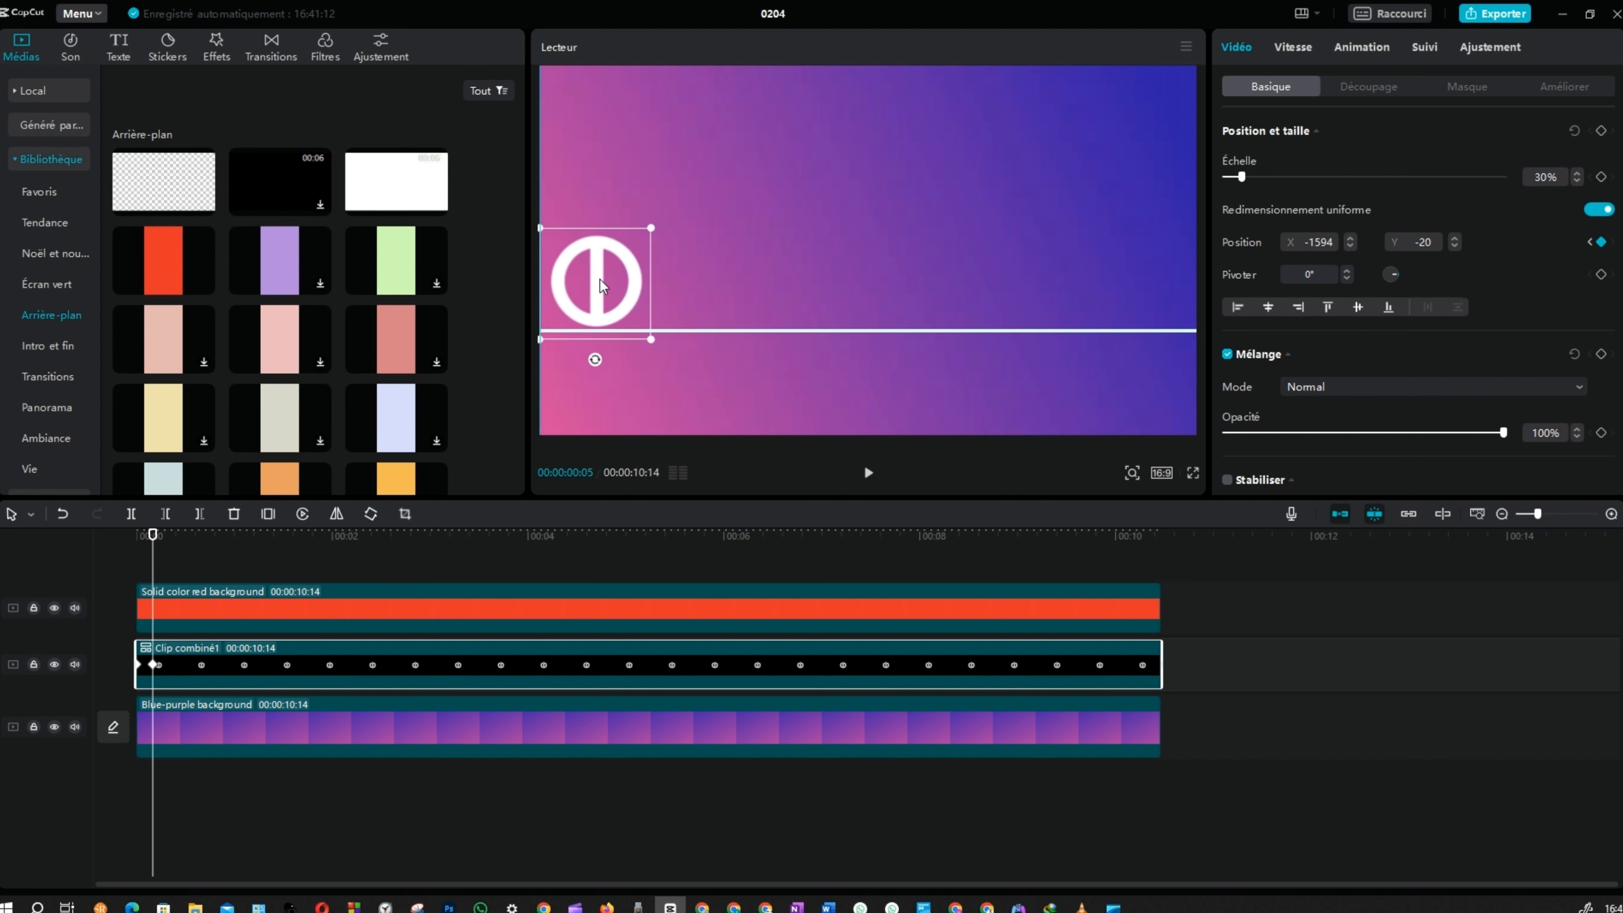
left_click_drag(601, 286, 604, 281)
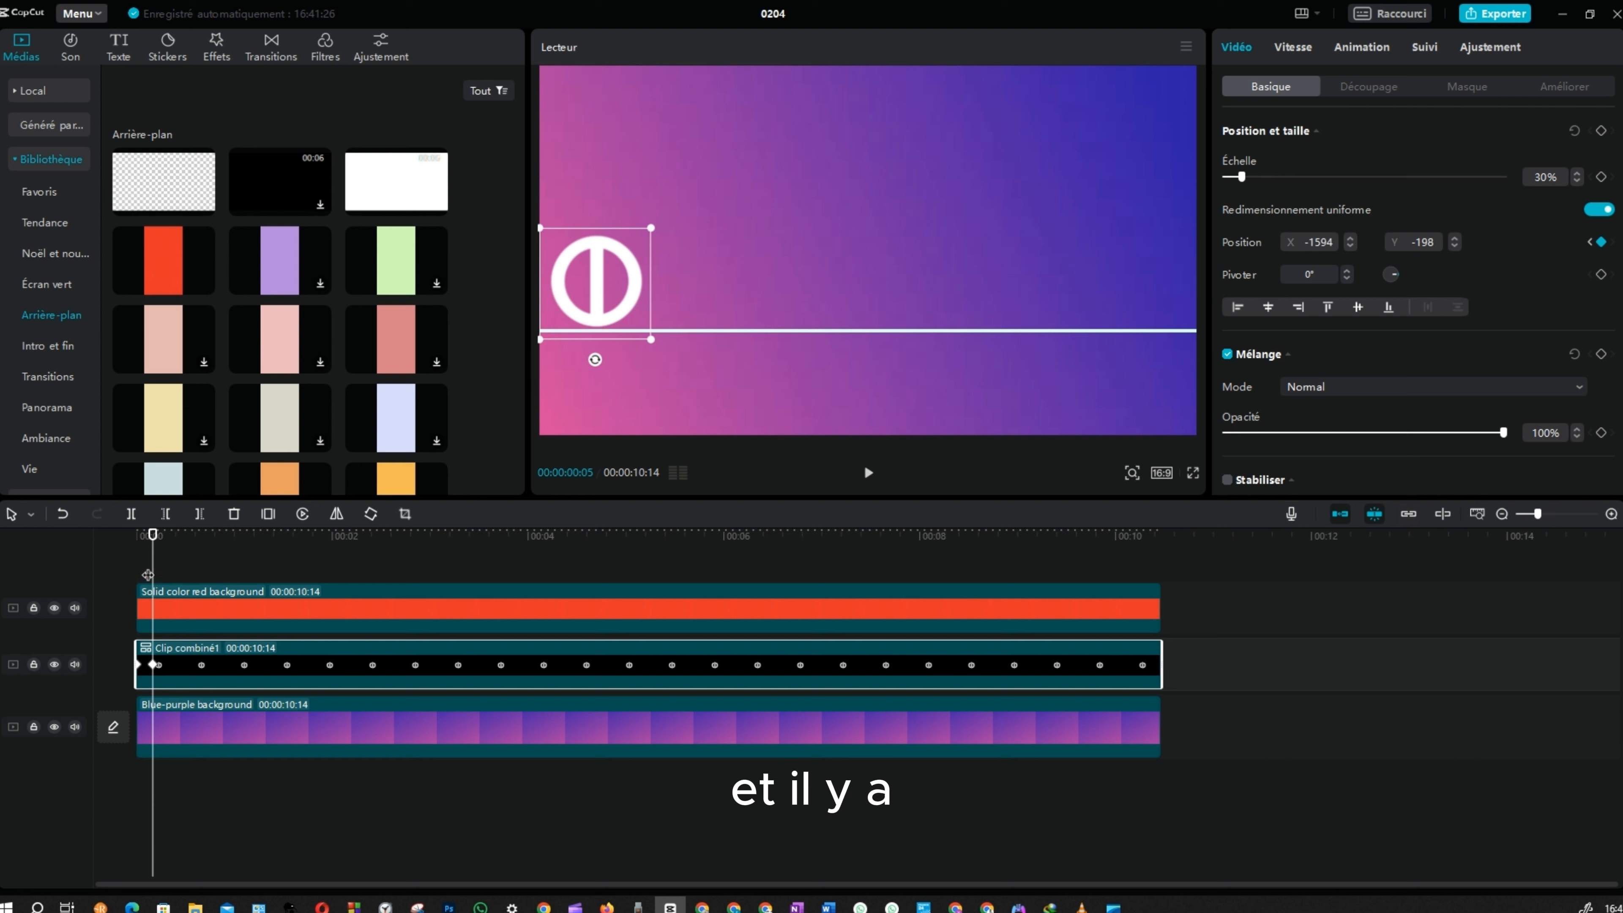
Play back the symbol's drop from the start of the timeline
left_click_drag(148, 574, 136, 574)
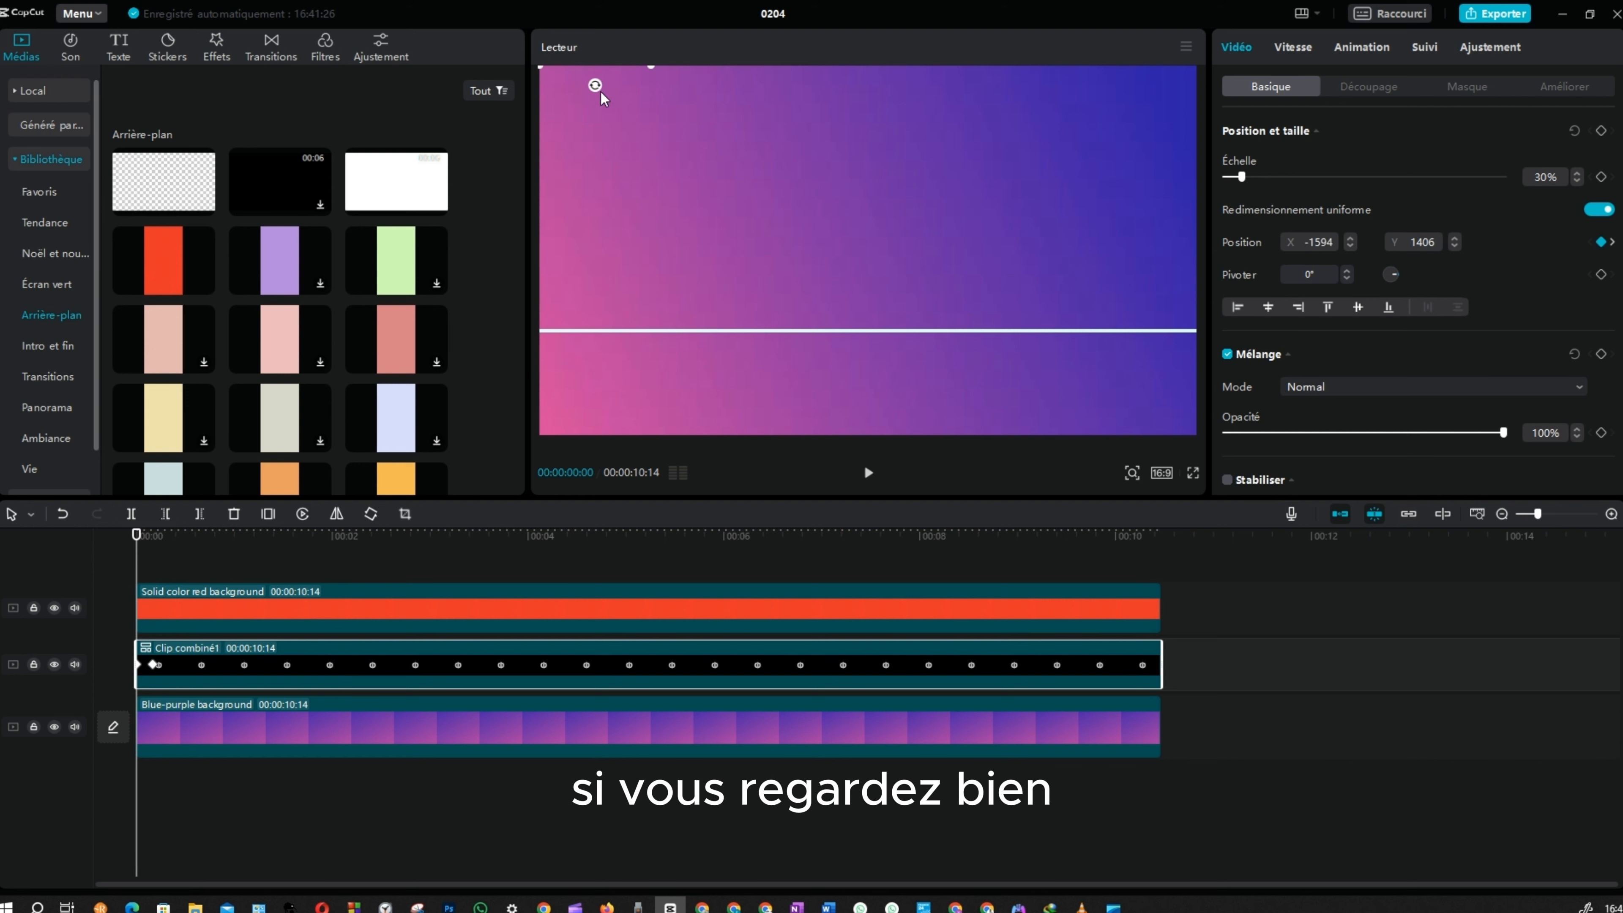
key("space")
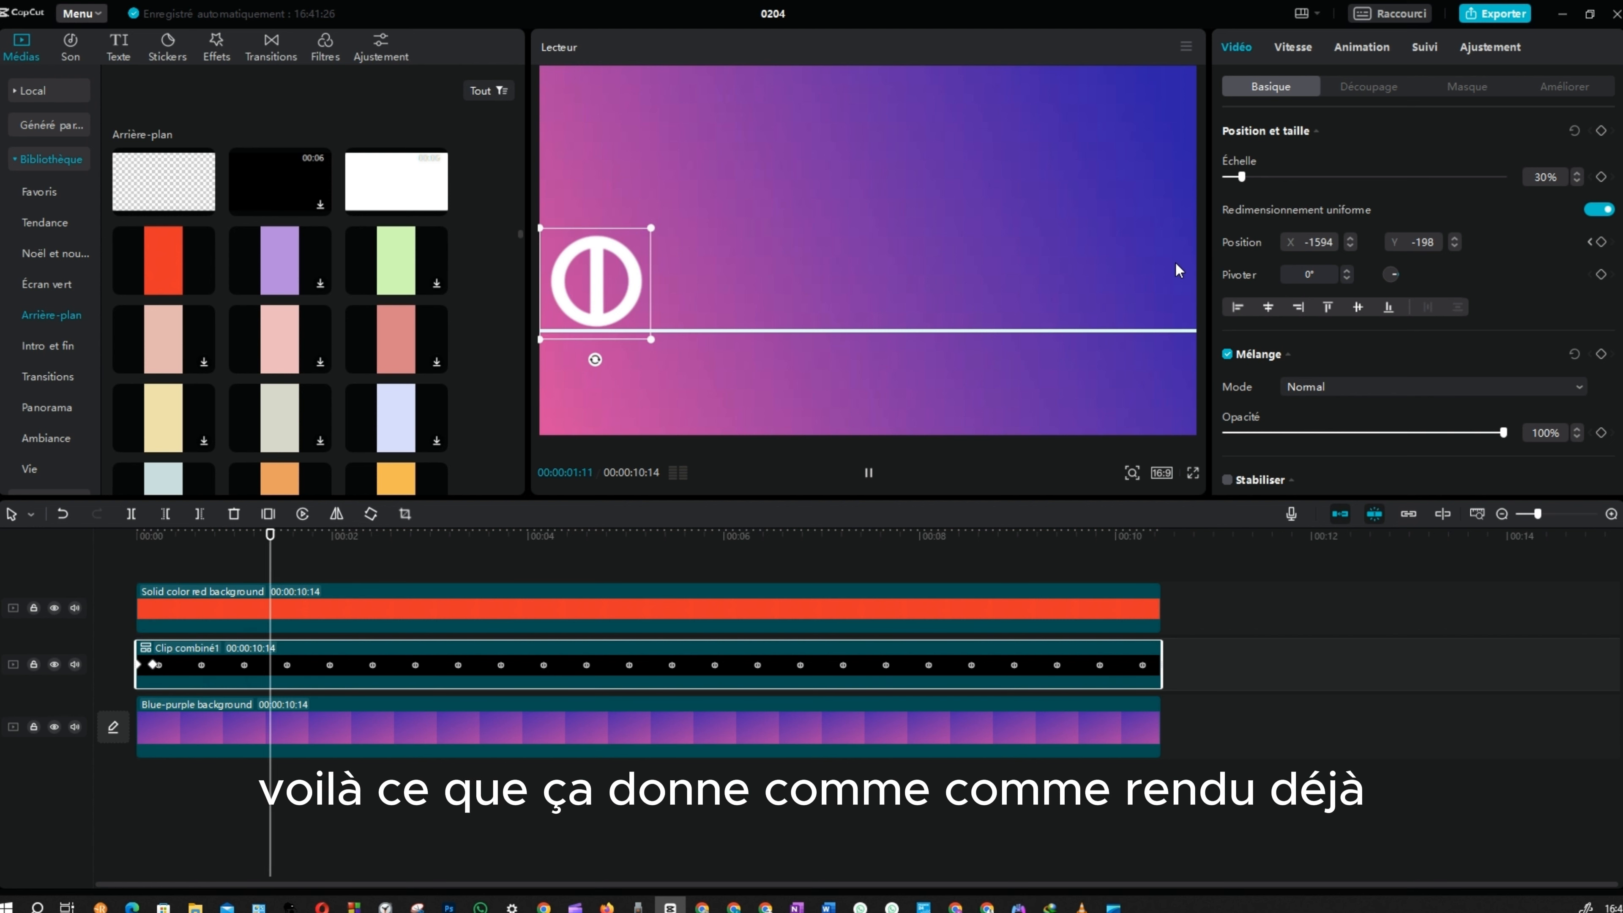
key("space")
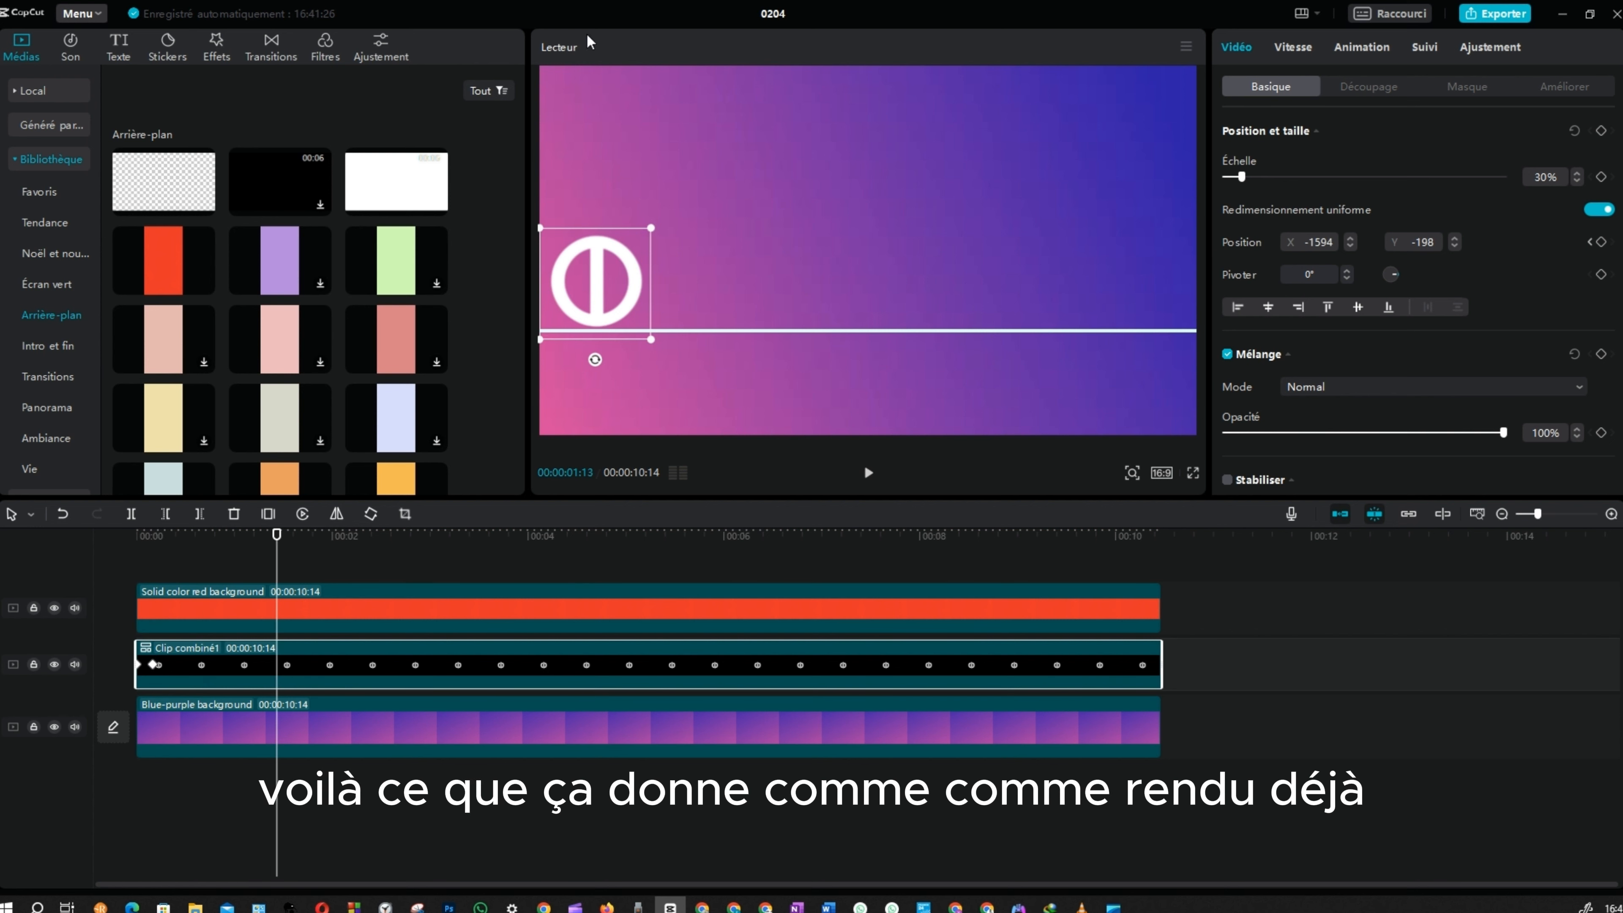
left_click_drag(277, 547, 136, 537)
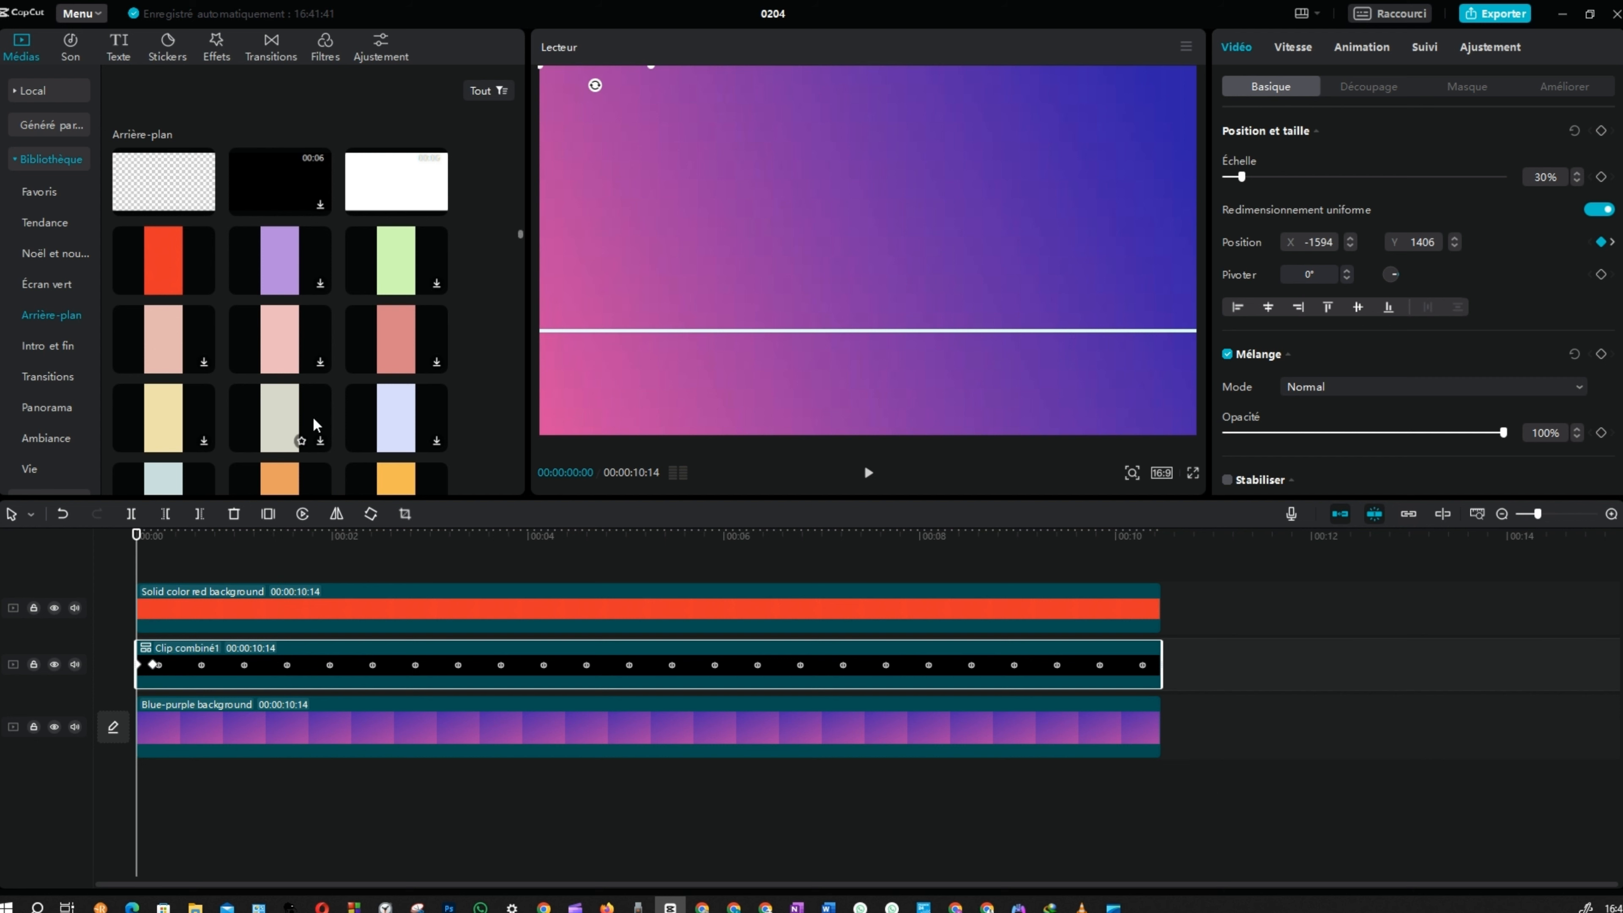
Keyframe the first bounce: symbol at about X -1117, Y 565 at 00:00:00:17, and about X -674, Y -203 at 00:00:00:28
key("space")
key("space")
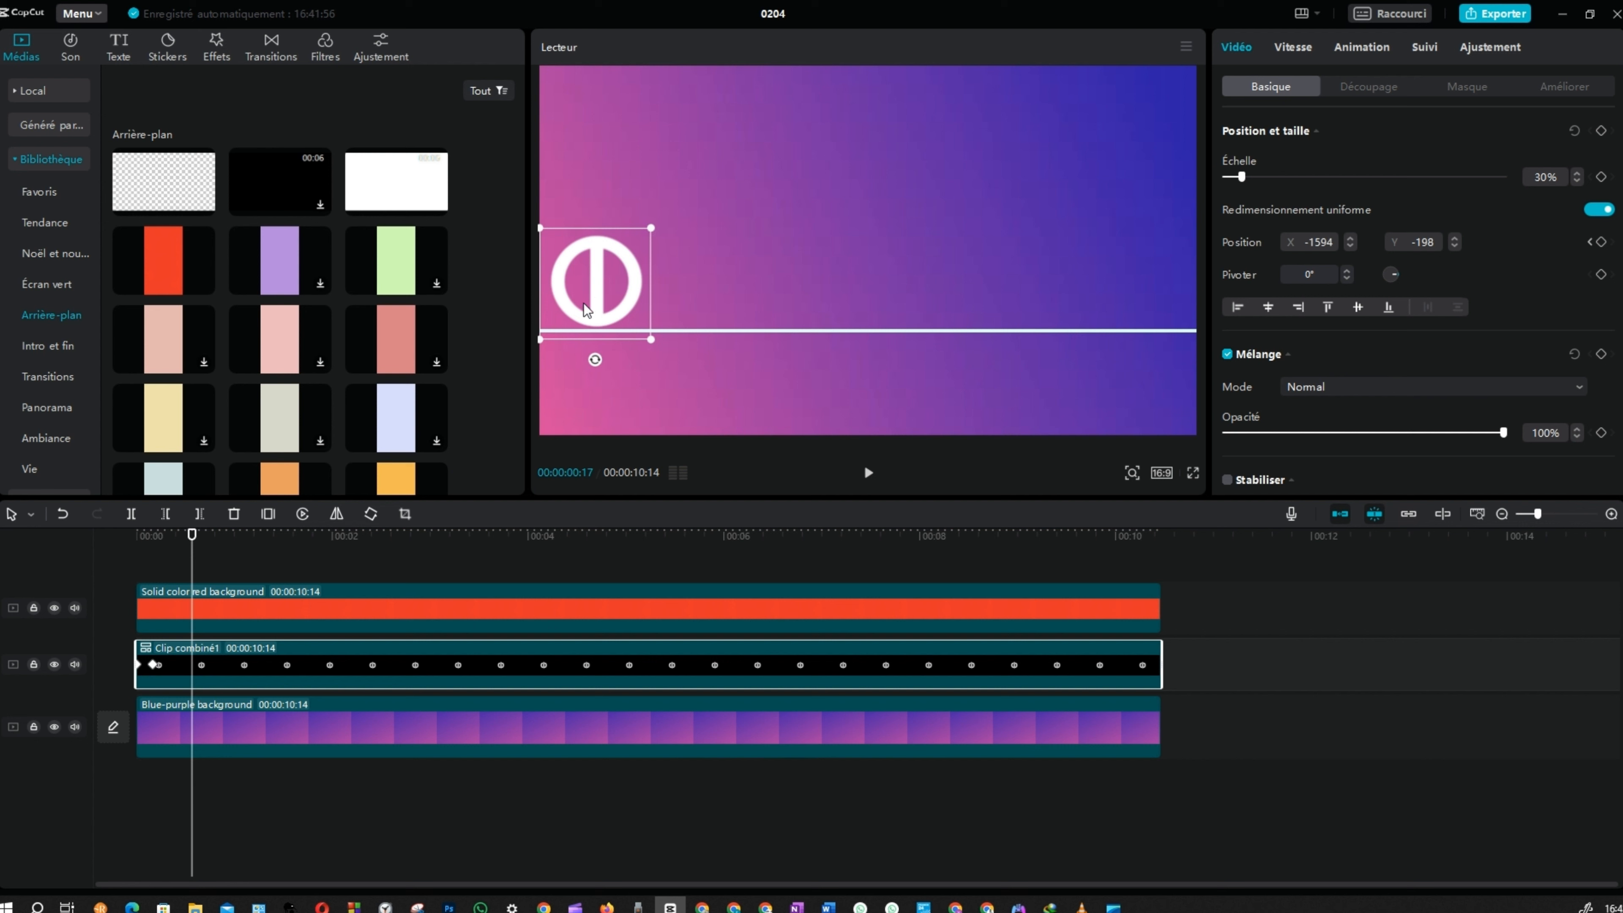
left_click_drag(590, 306, 675, 174)
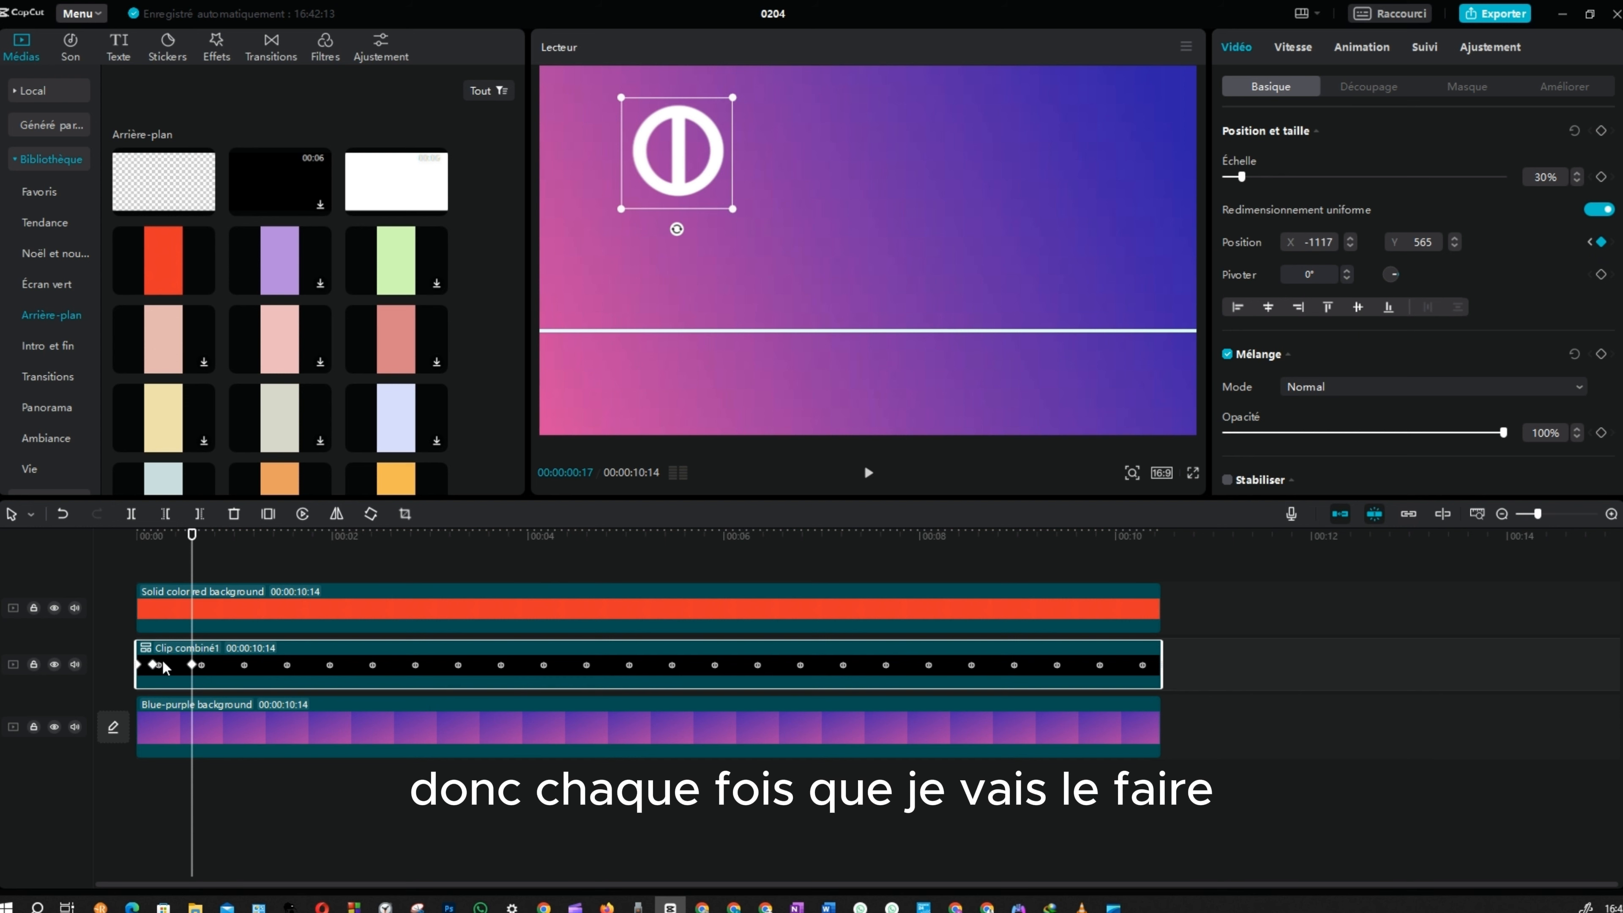
left_click(227, 634)
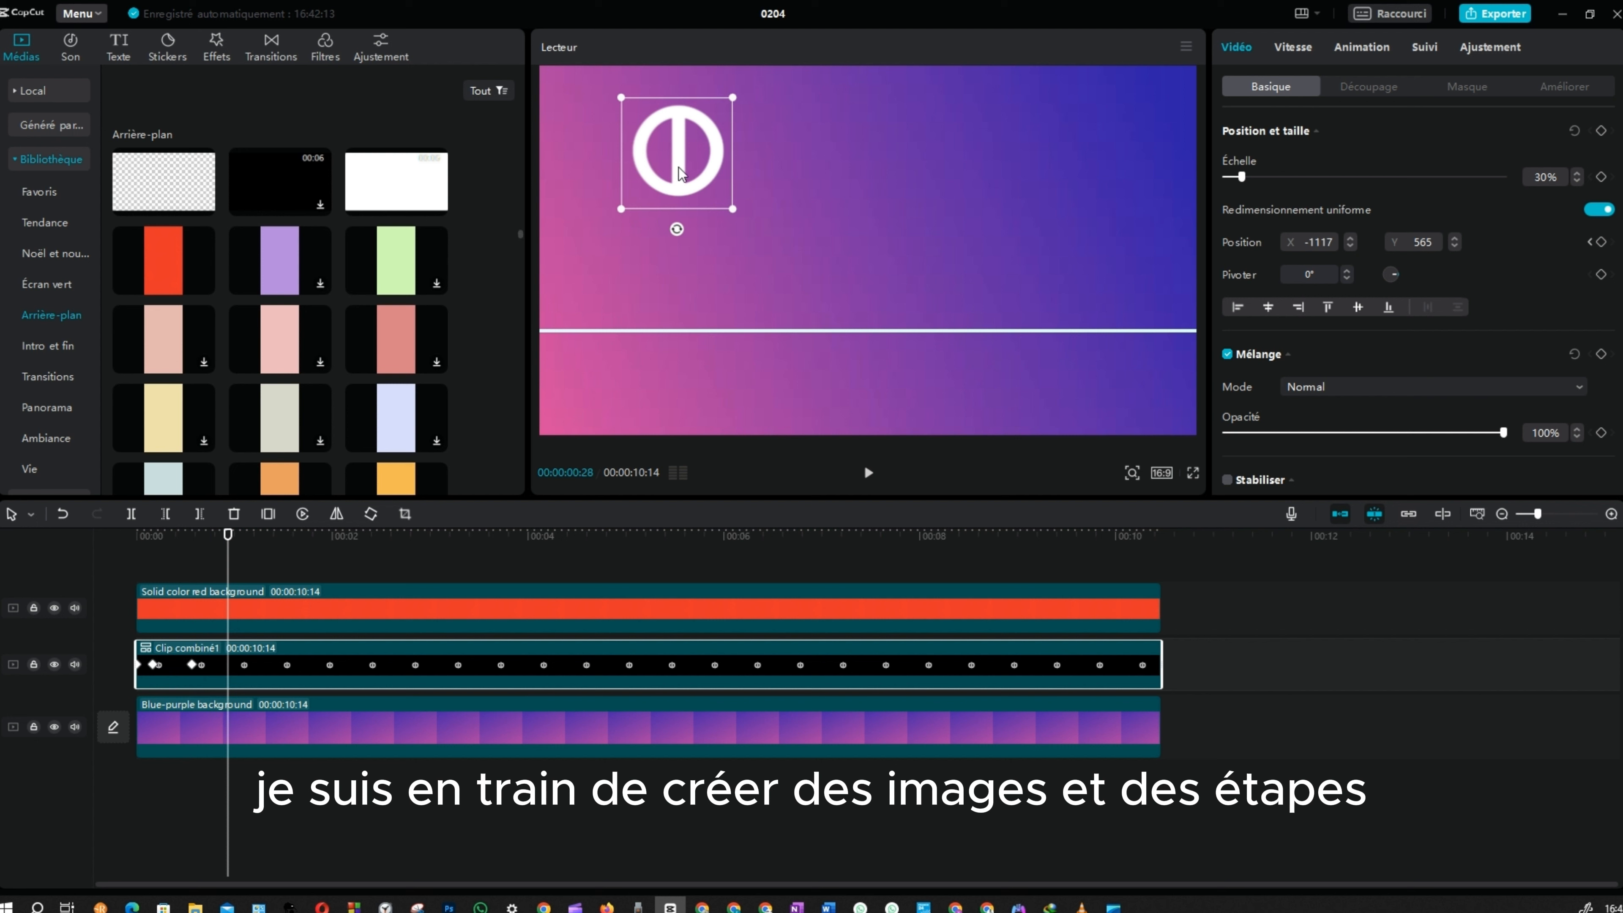
left_click_drag(678, 174, 753, 306)
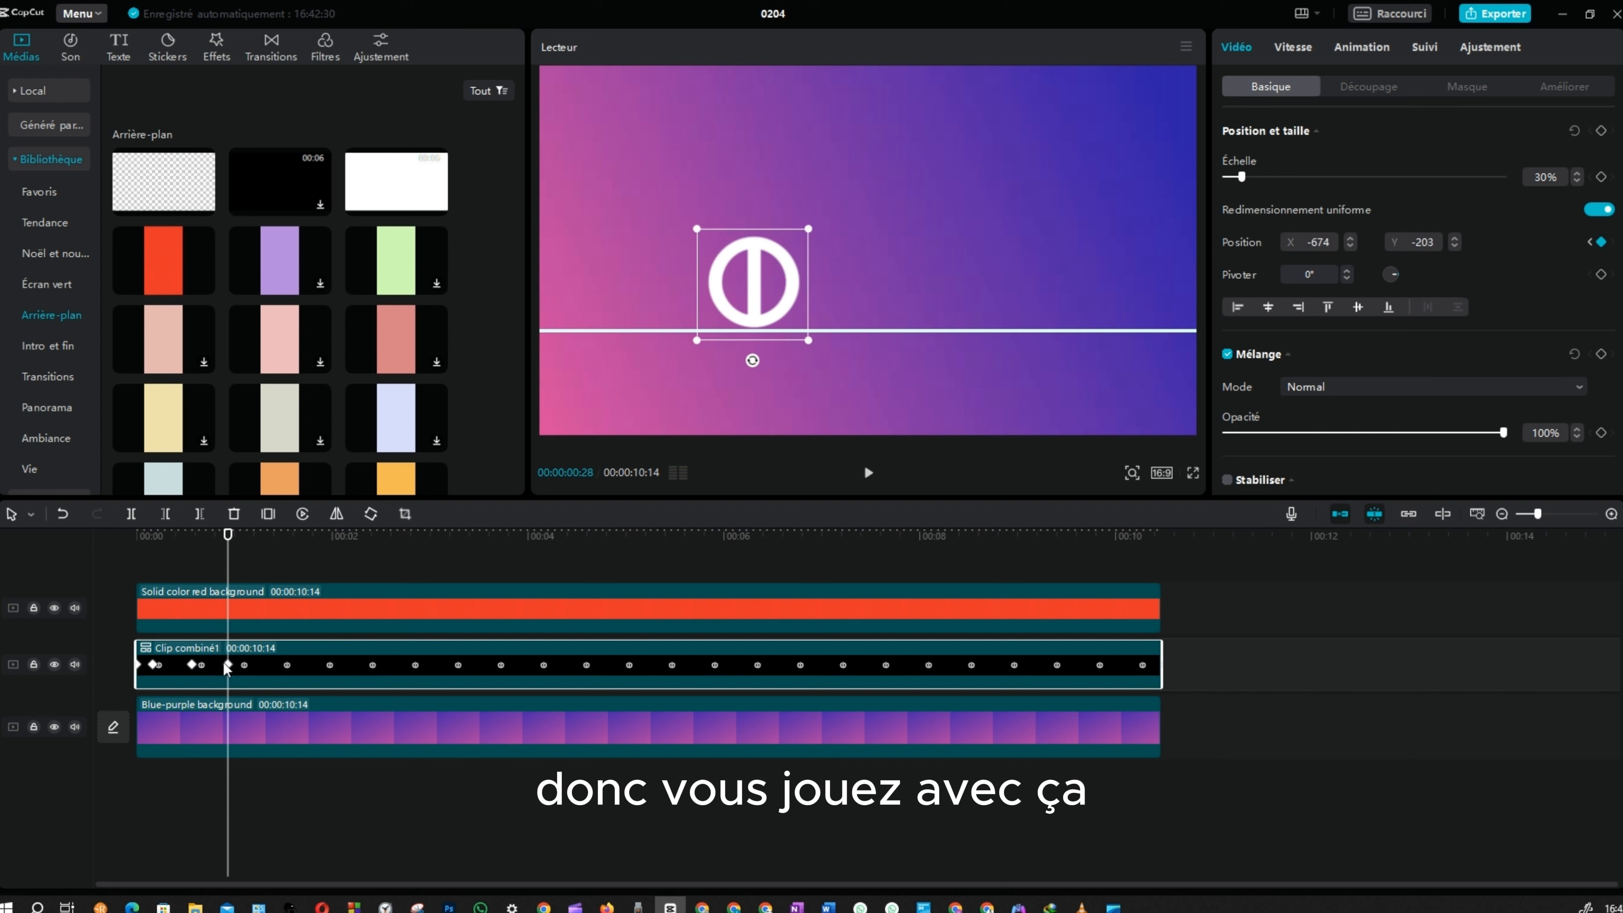
Keyframe a lower second bounce: symbol at about X -377, Y 200 at 00:00:01:08, and about X -149, Y -192 at 00:00:01:16
key("space")
key("space")
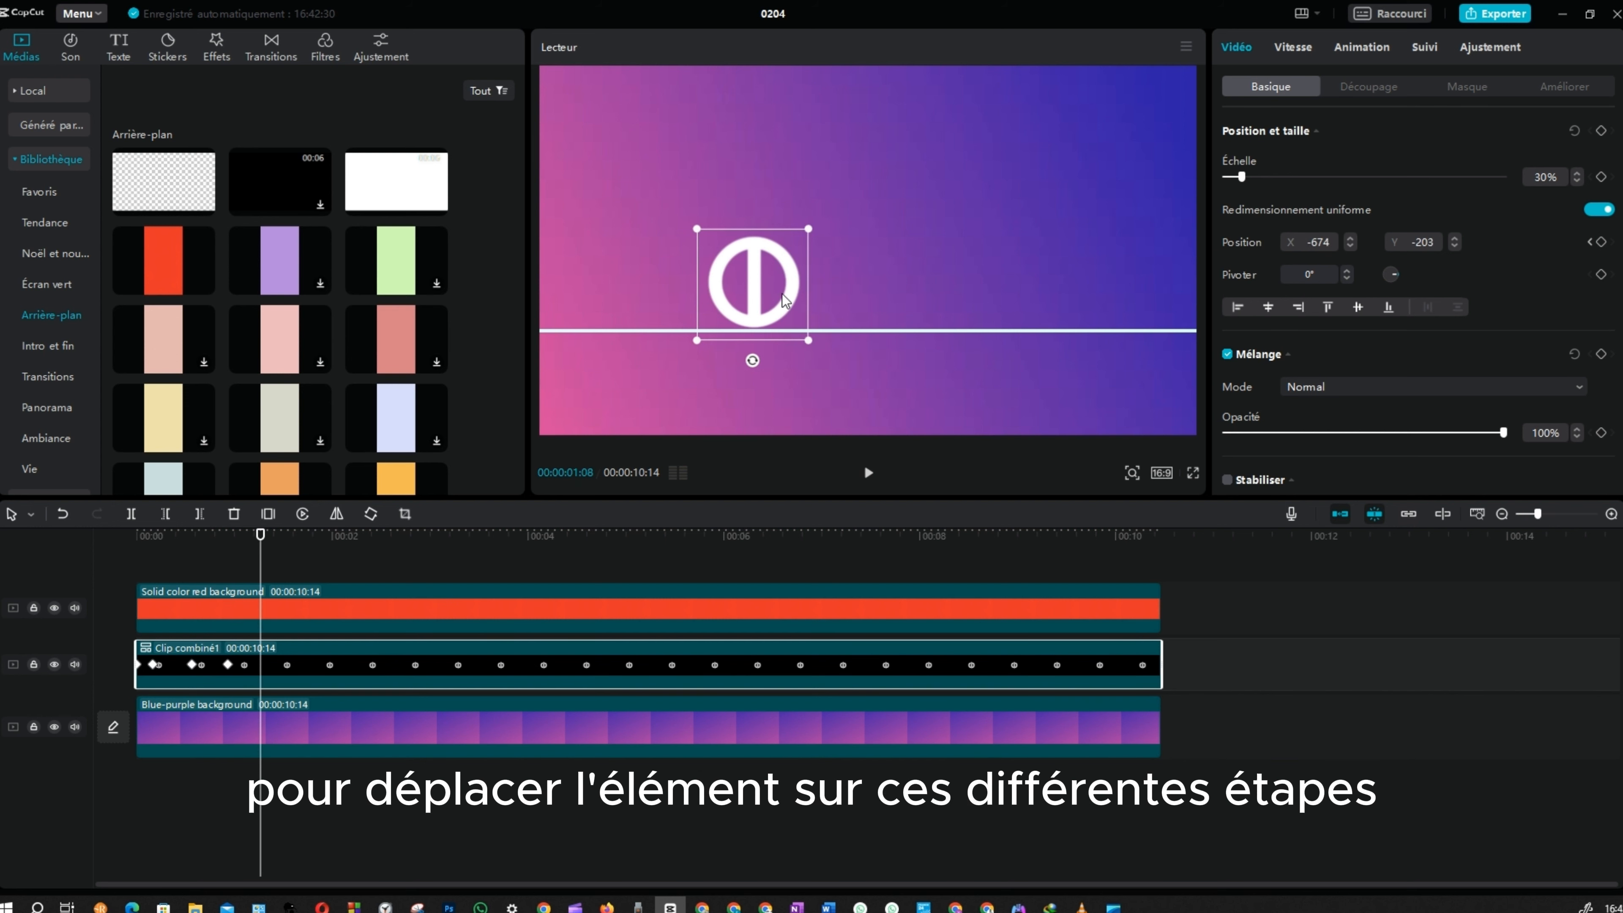
left_click_drag(786, 299, 821, 227)
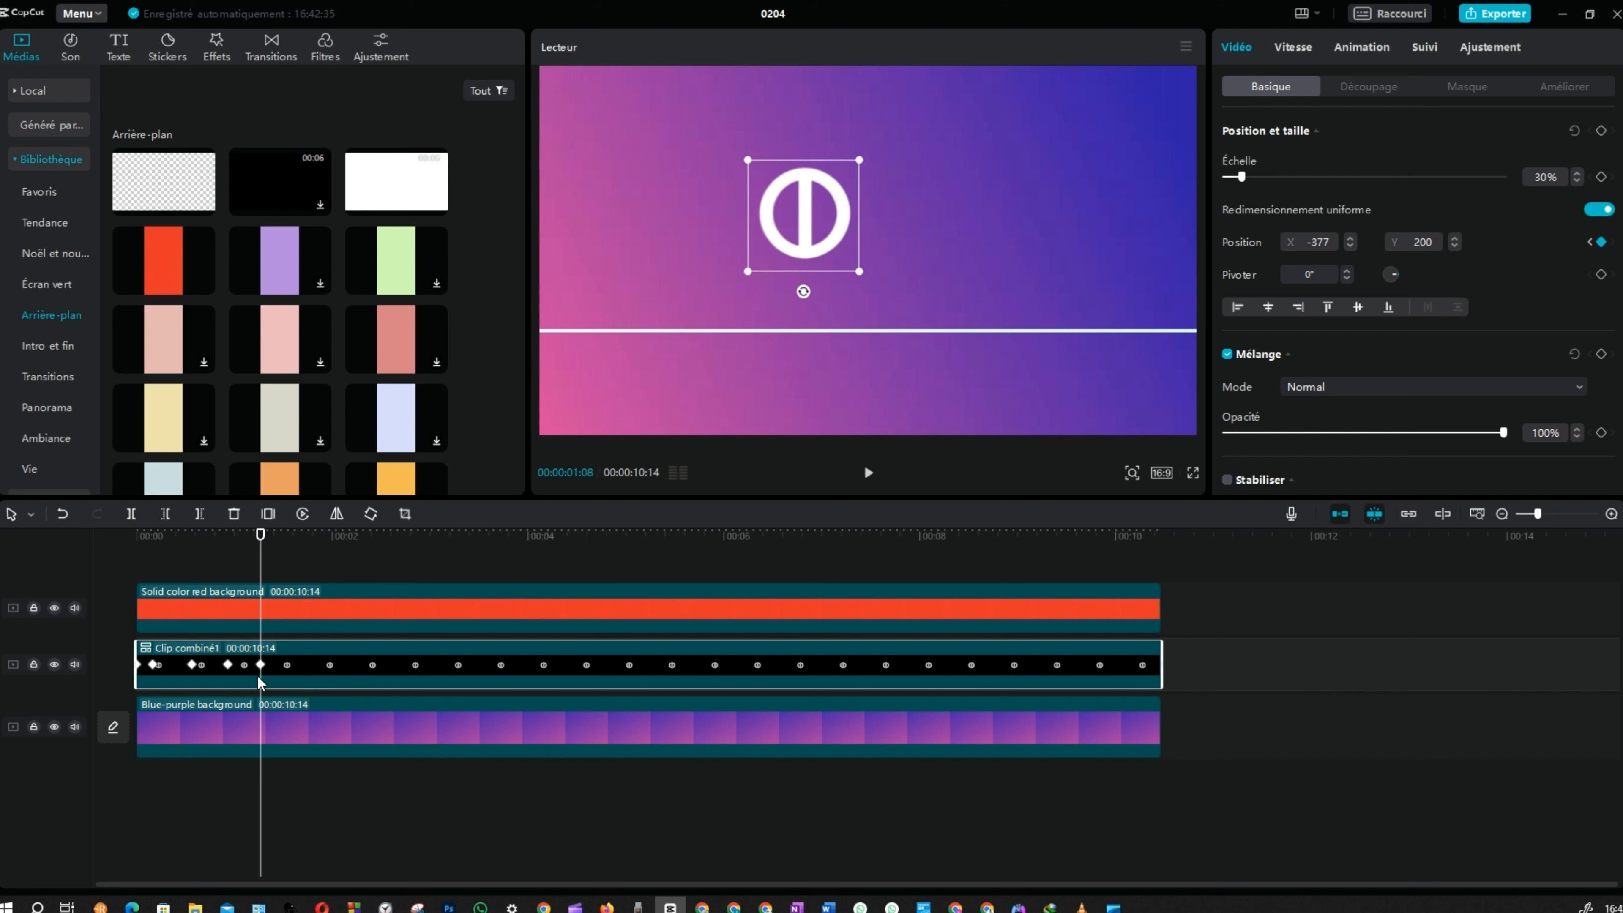
key("Right")
key("Right")
key("Right")
key("Right")
key("Right")
key("Right")
key("Right")
key("Right")
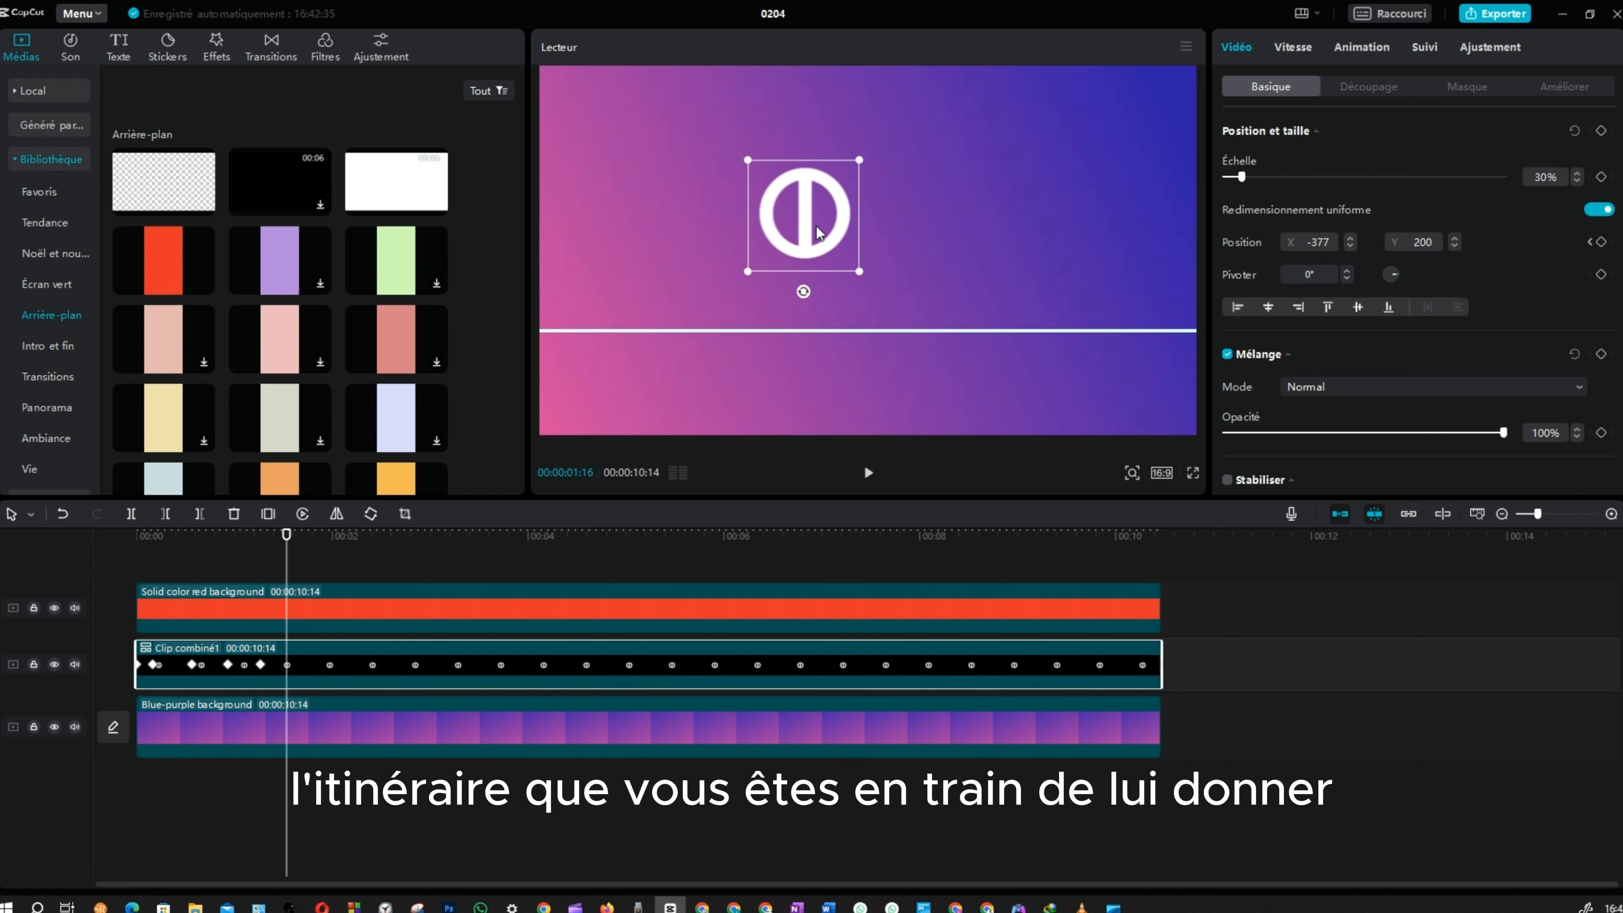
left_click_drag(818, 232, 857, 300)
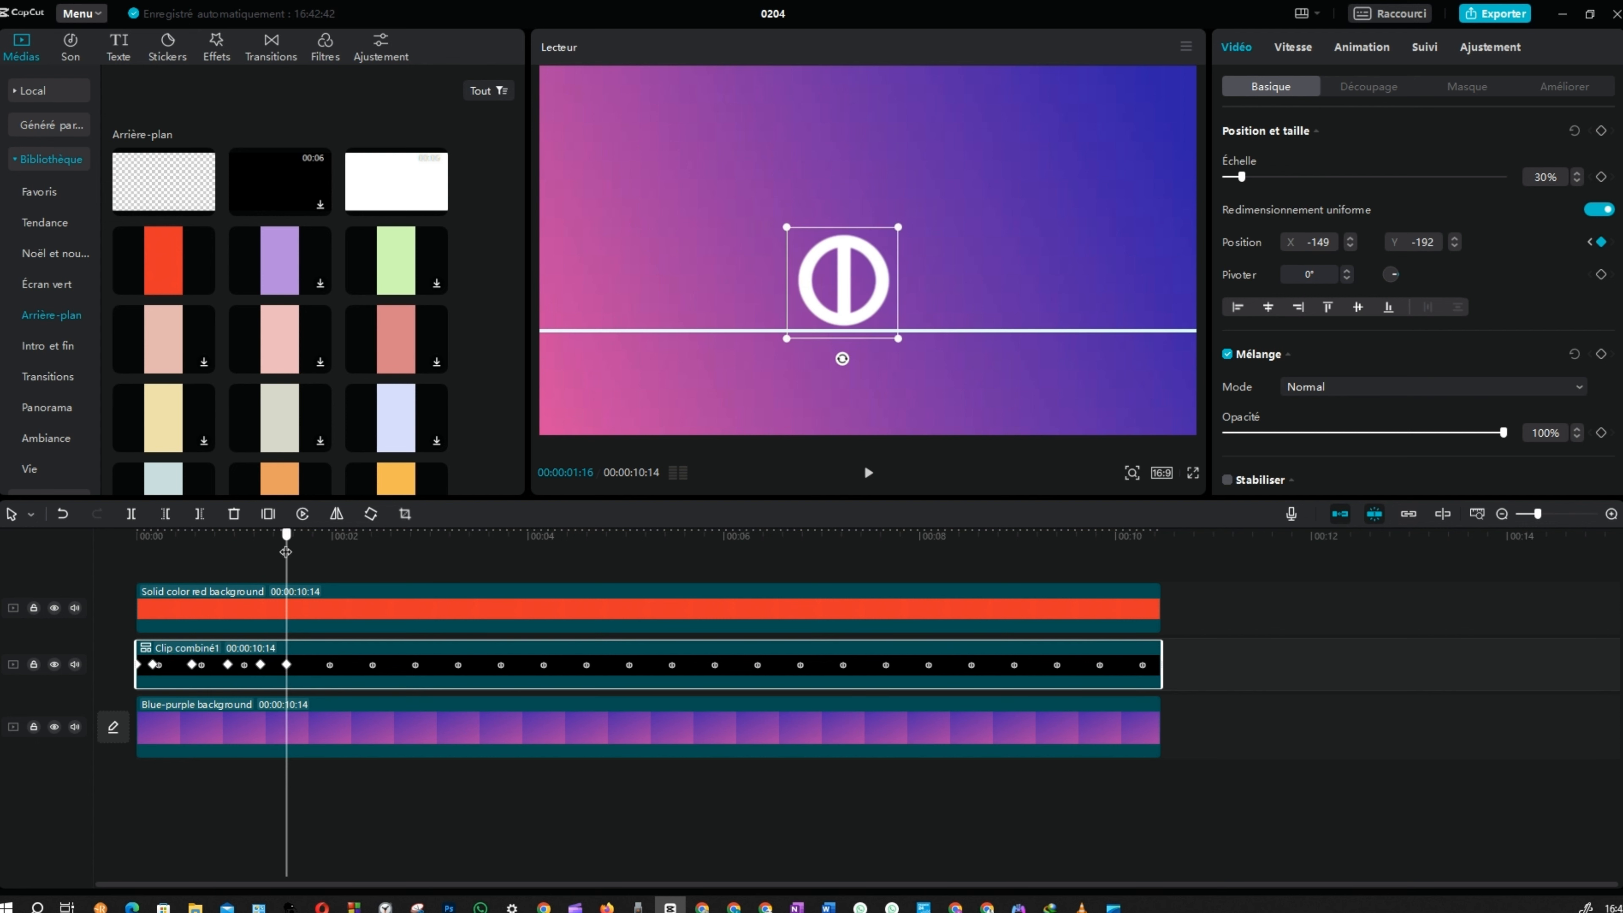
Play back both bounces of the symbol from the start
key("Home")
key("space")
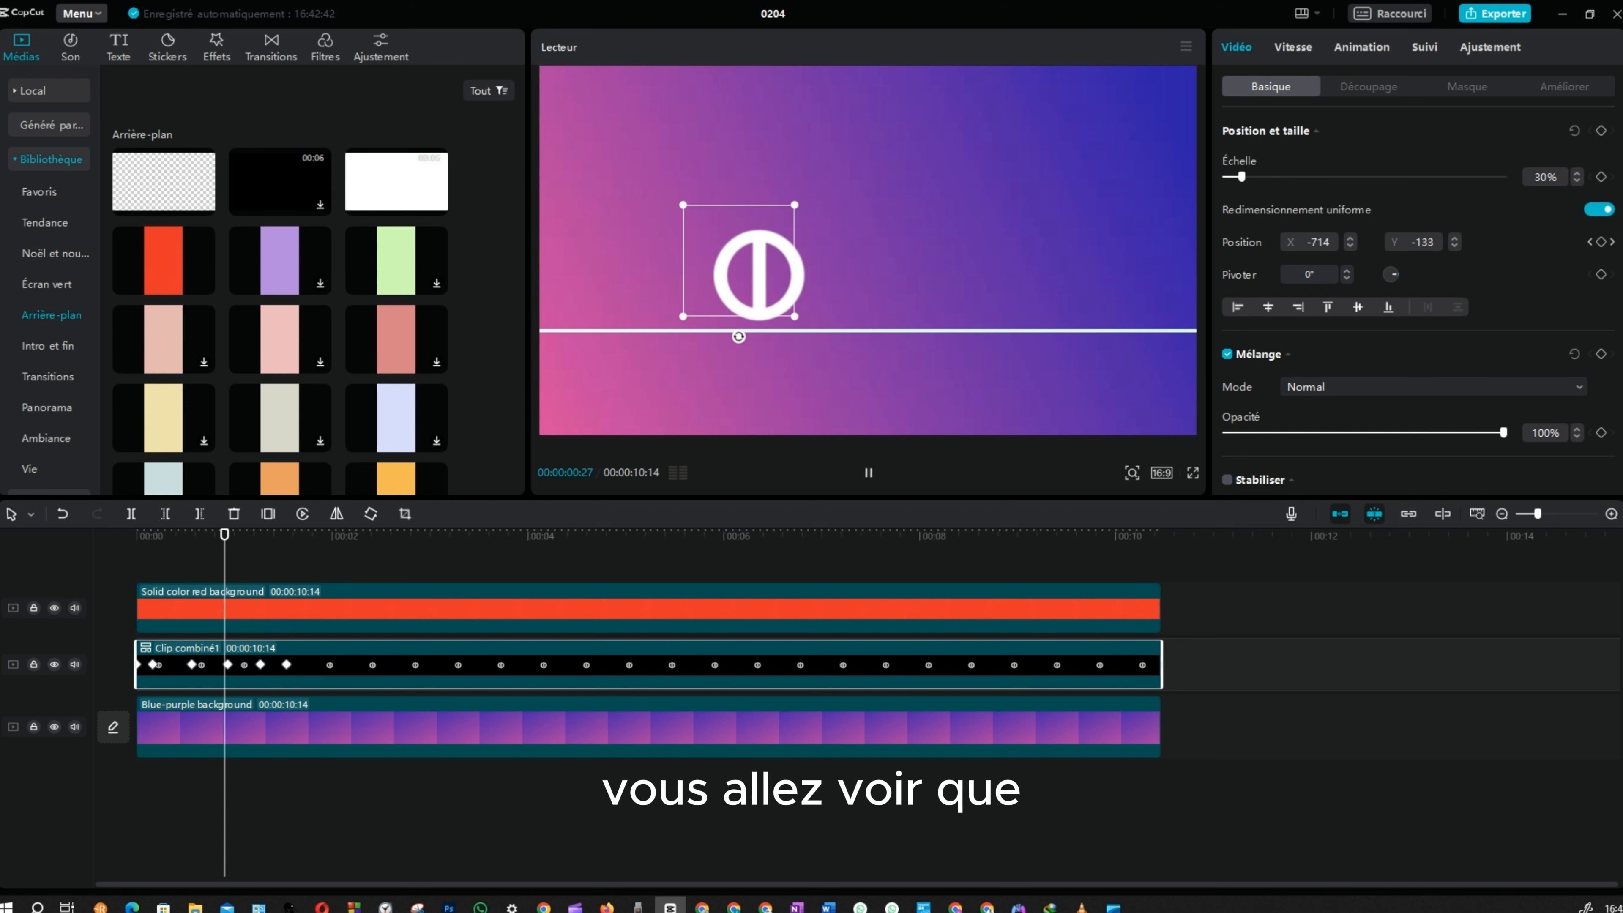
key("space")
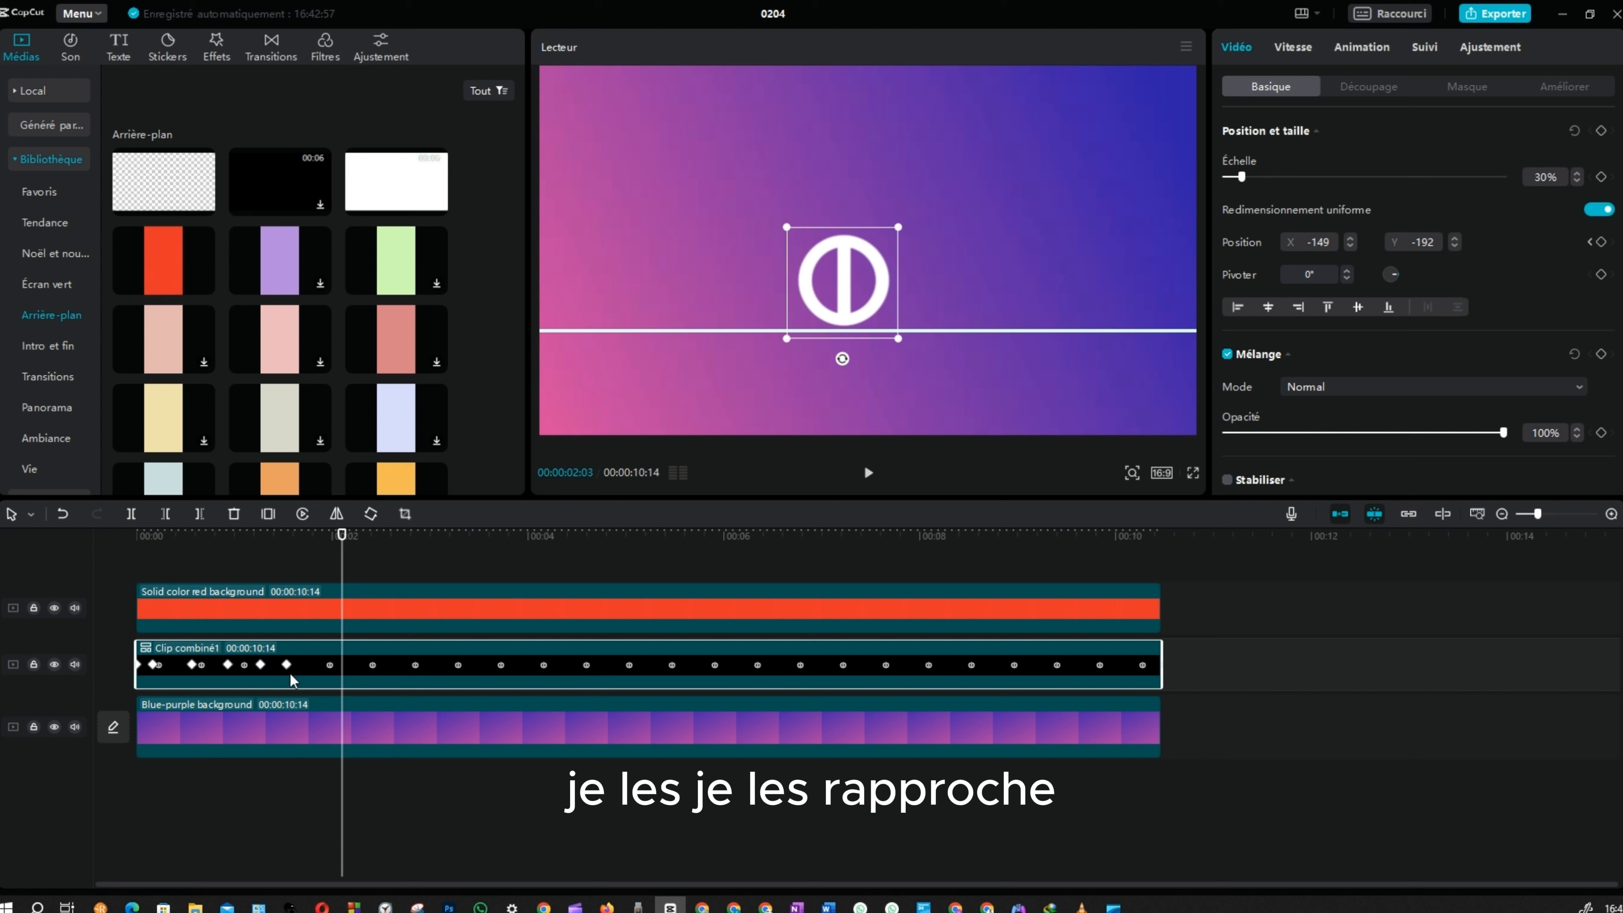
Shift the symbol clip's last four position keyframes earlier and closer together, placing the final one at 00:00:00:26
left_click(251, 674)
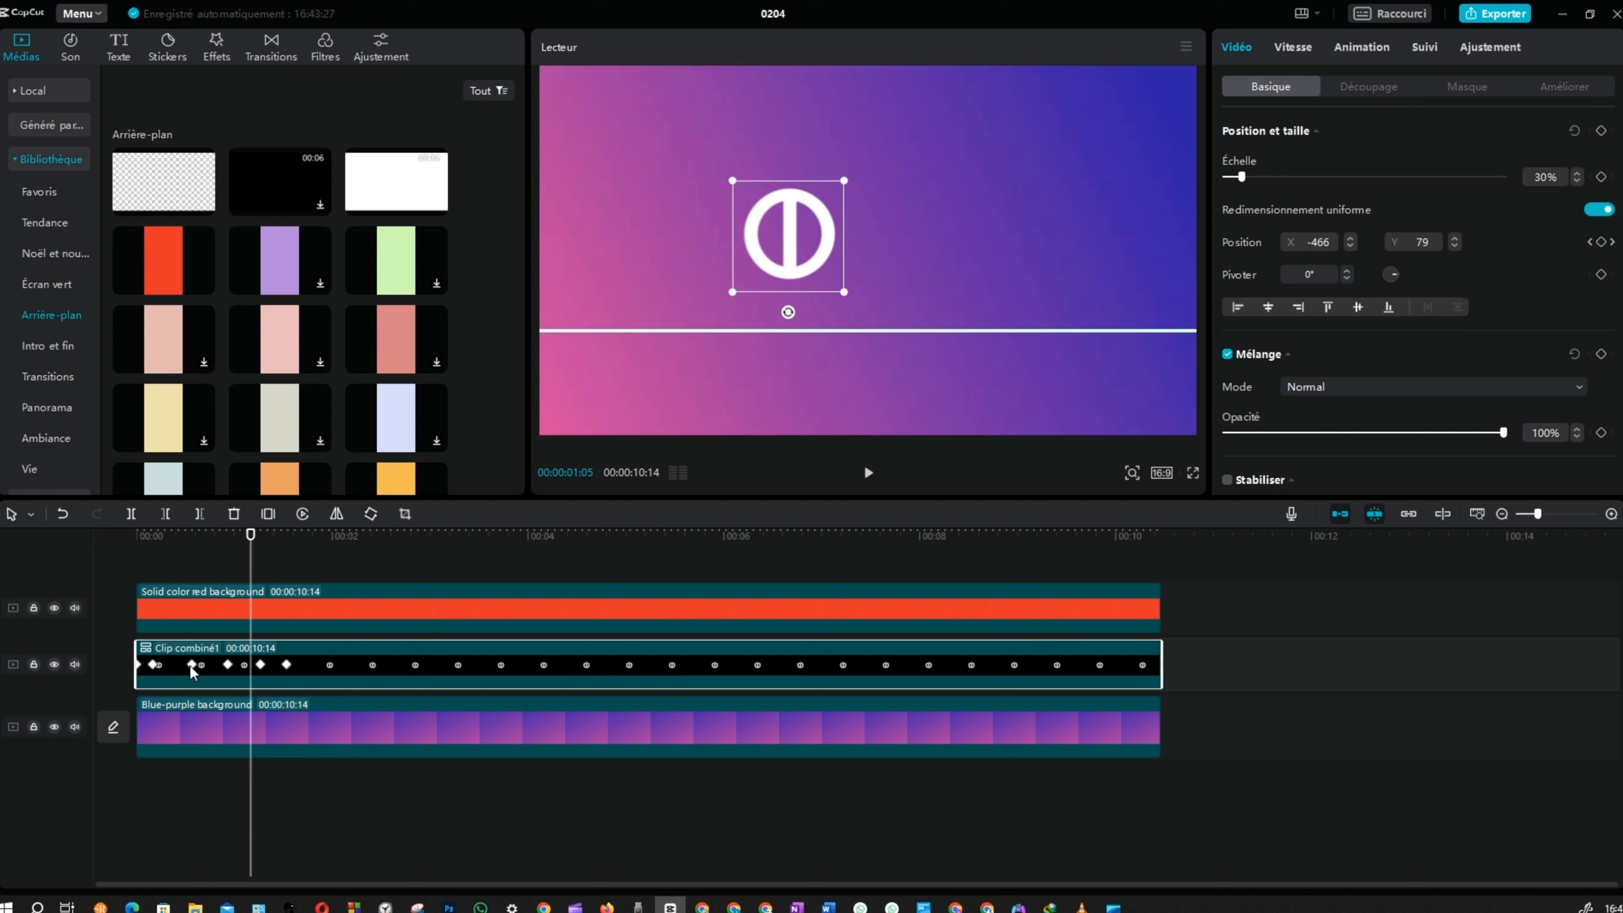
left_click(192, 668)
mouse_move(192, 668)
left_mouse_down()
mouse_move(173, 668)
mouse_move(196, 671)
left_mouse_up()
left_click(228, 667)
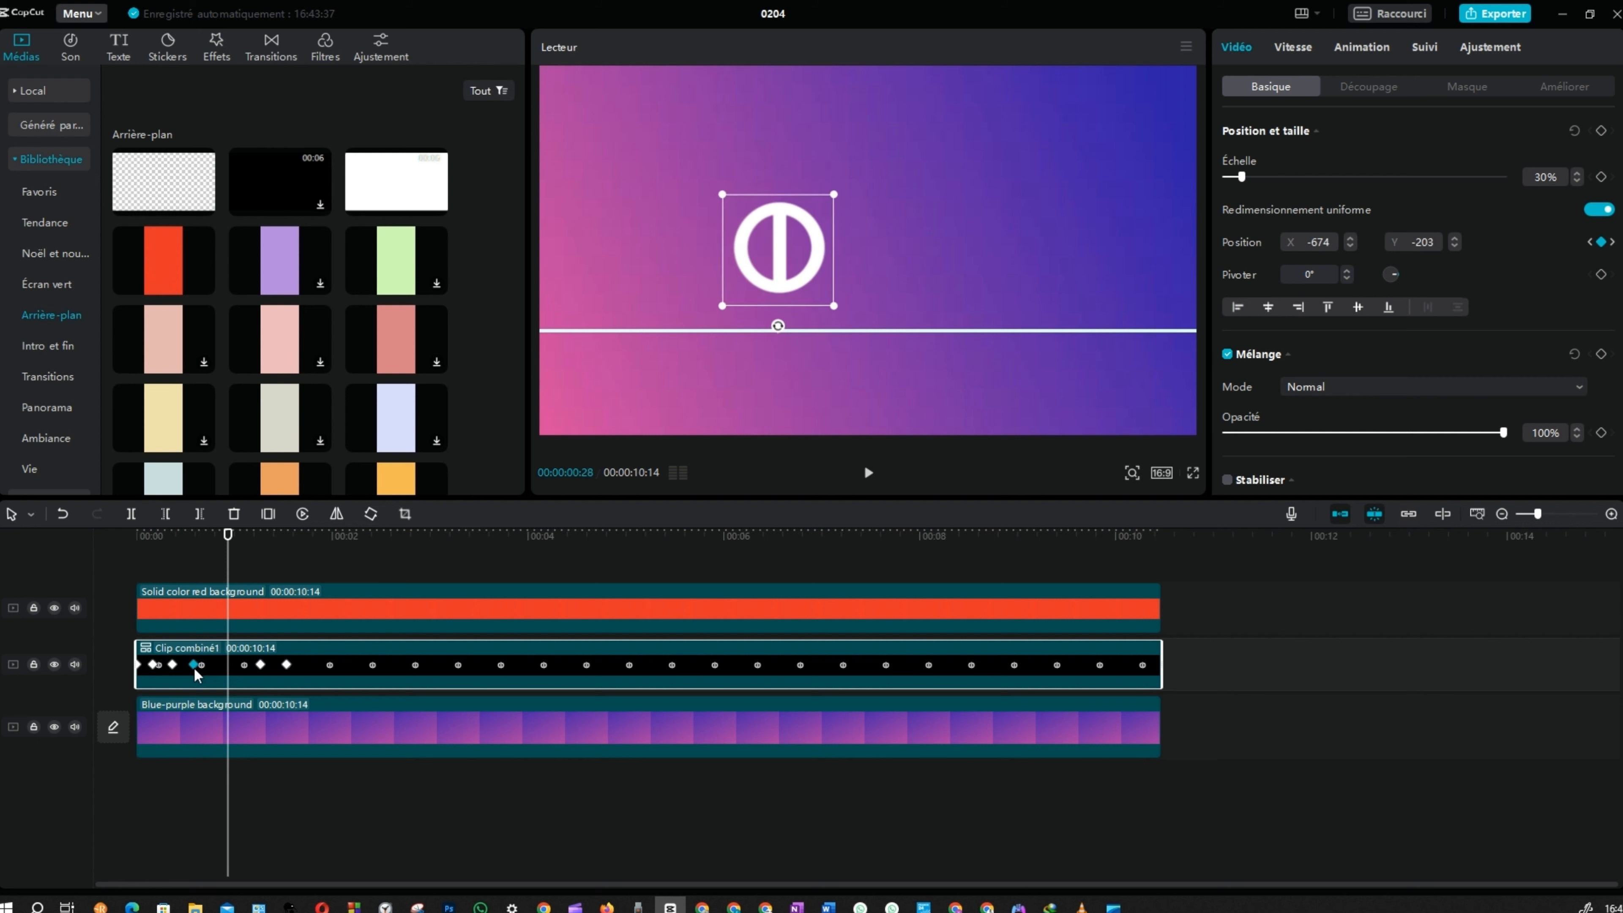
left_click(261, 666)
mouse_move(261, 666)
left_mouse_down()
mouse_move(218, 666)
mouse_move(241, 666)
left_mouse_up()
left_click(286, 666)
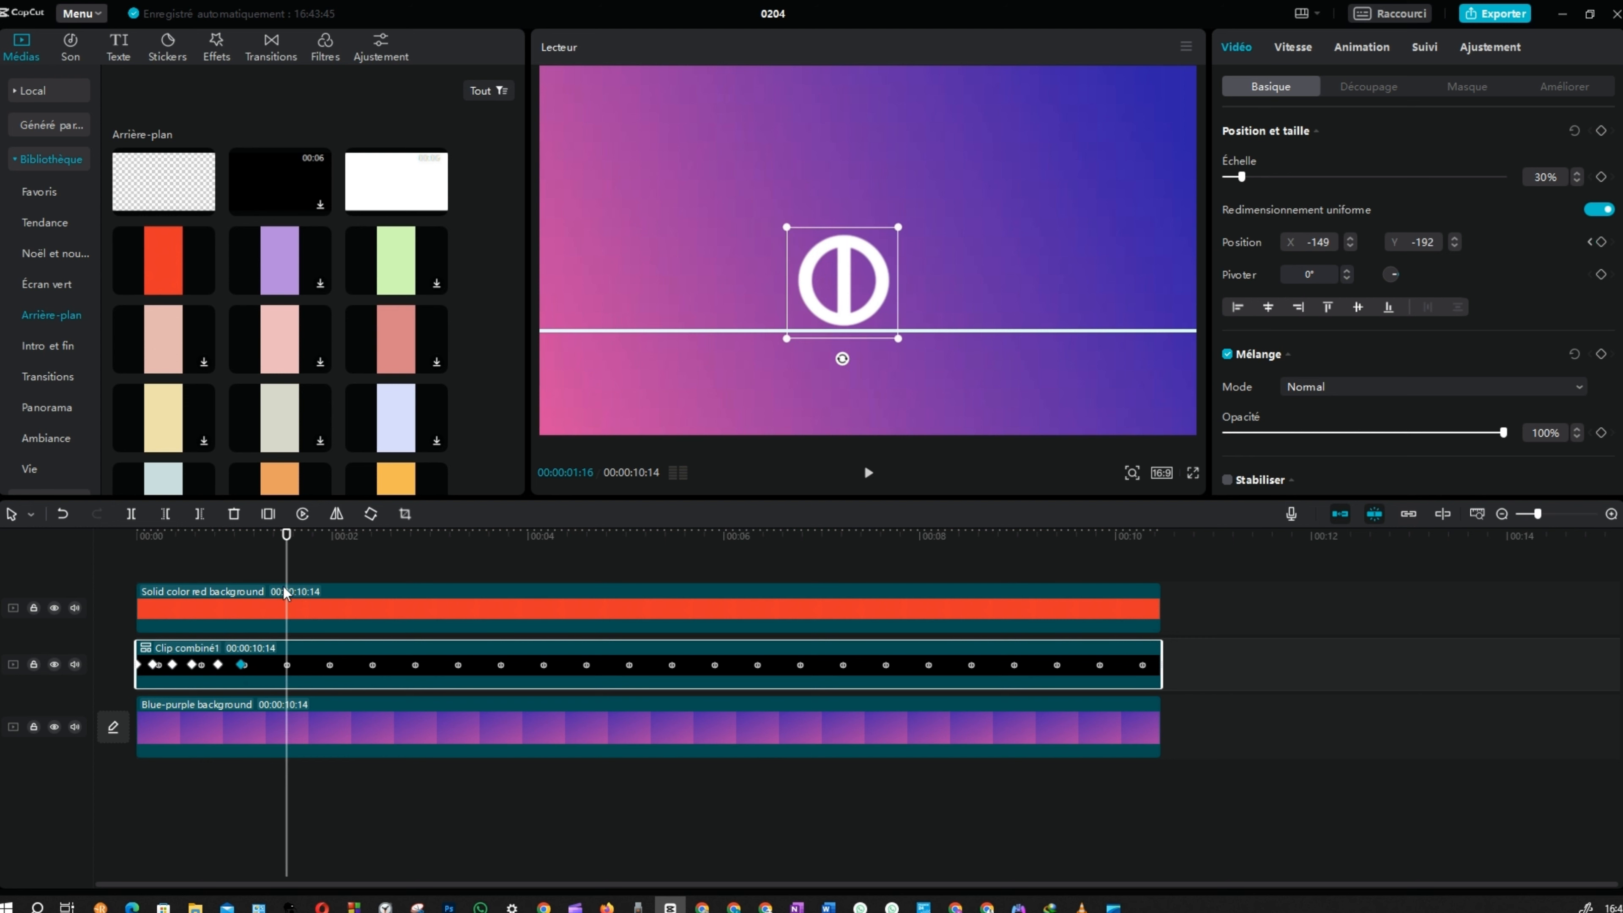
key("Home")
key("space")
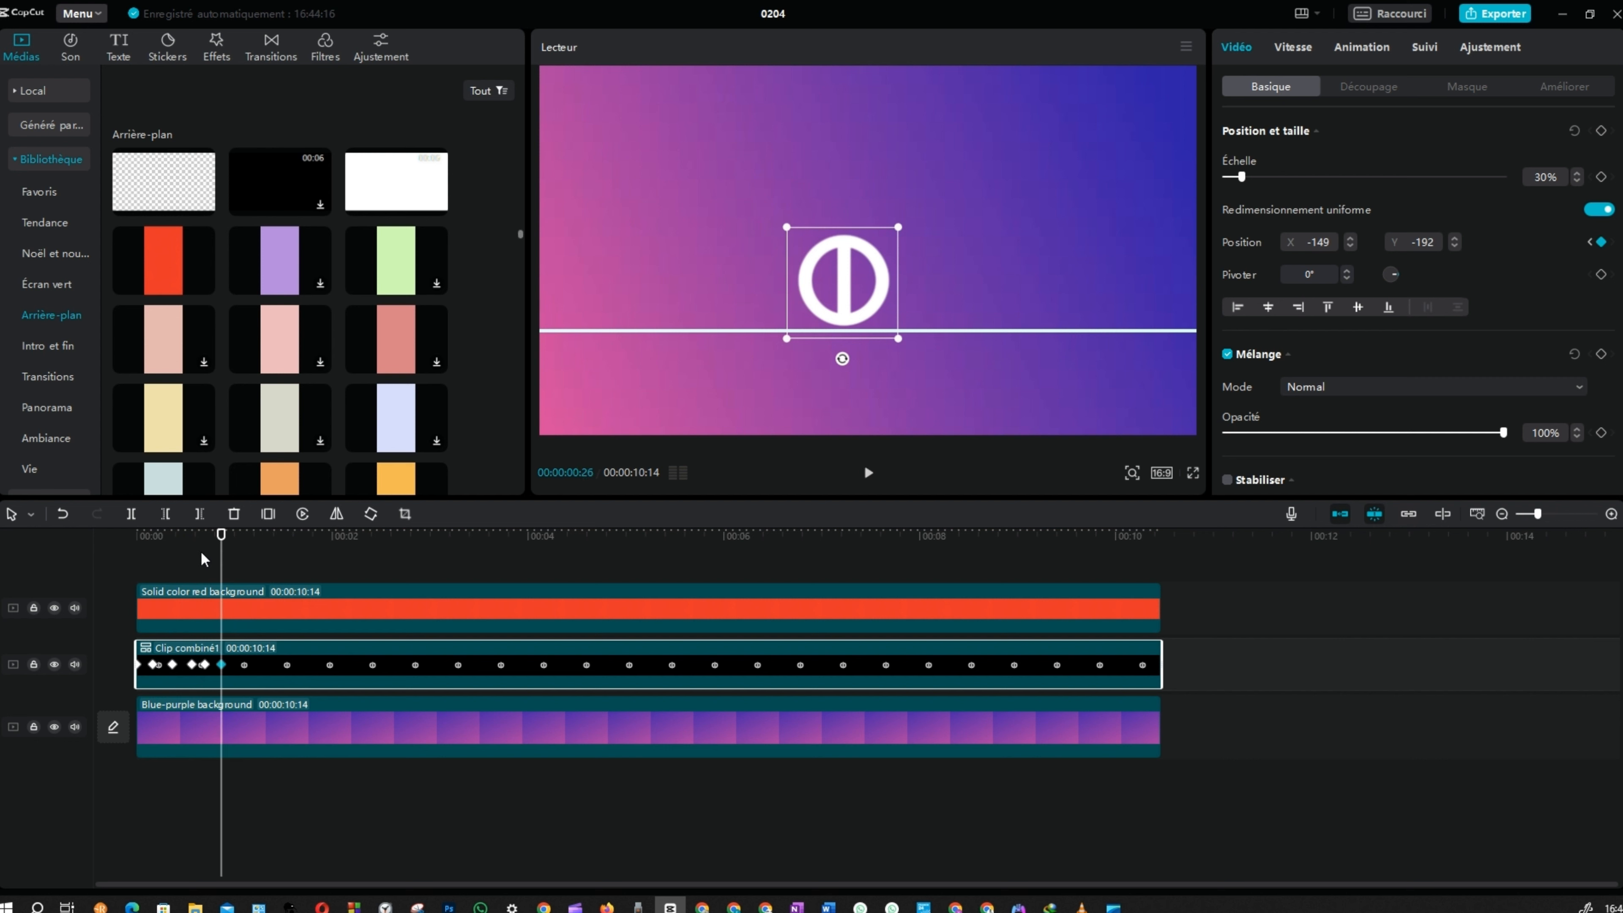
Replay the tightened bounce animation from the start to check its speed
left_click_drag(205, 560, 137, 559)
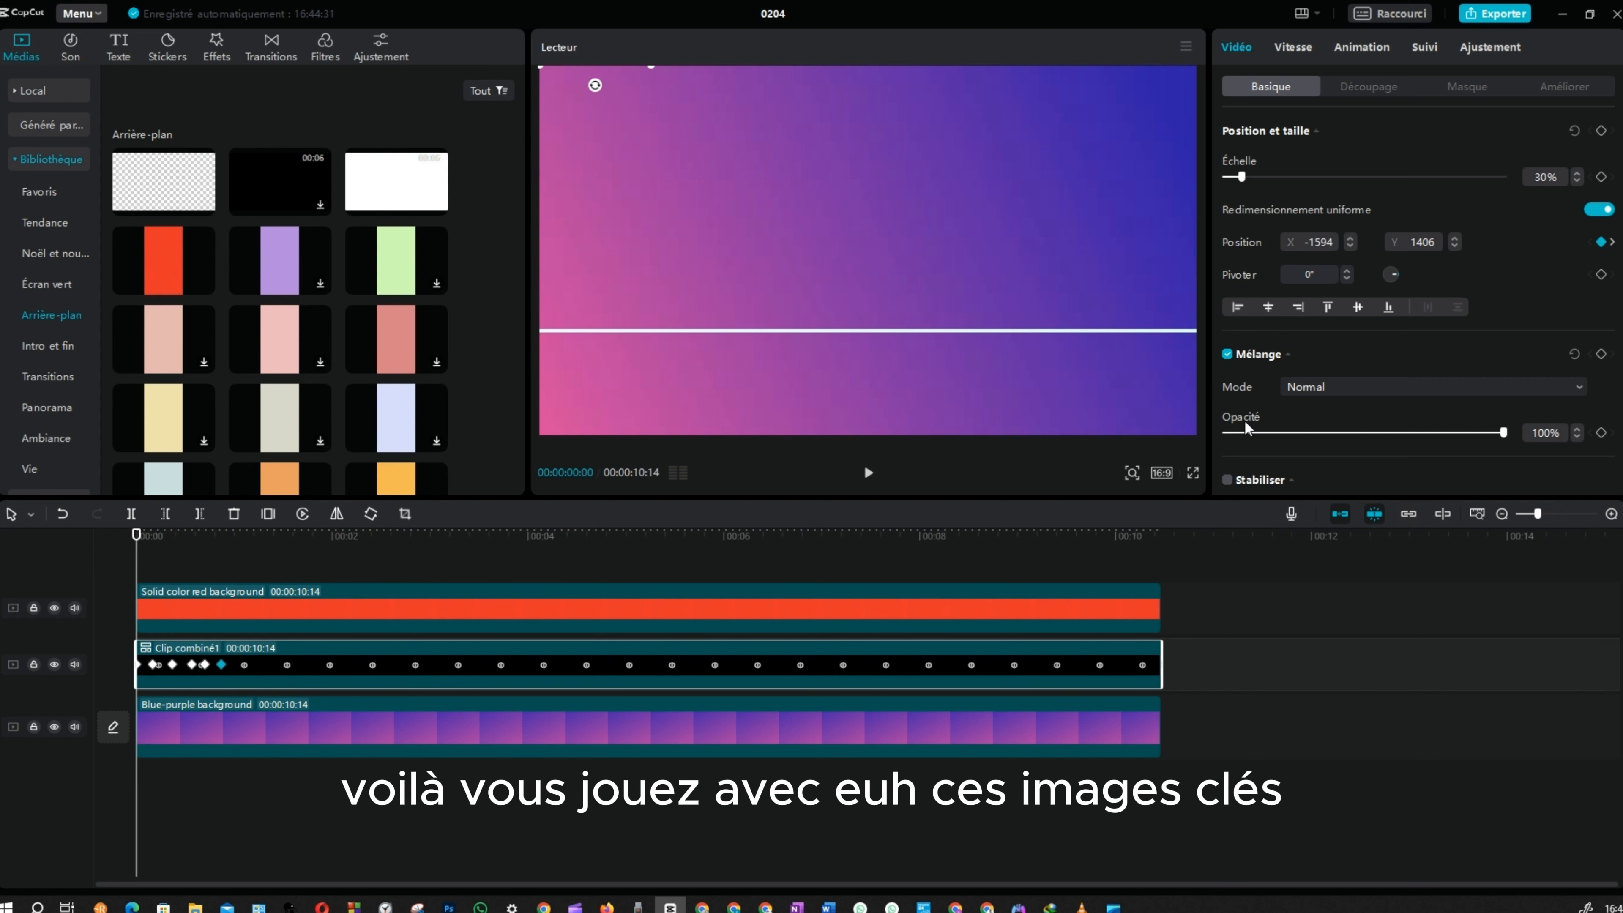
key("space")
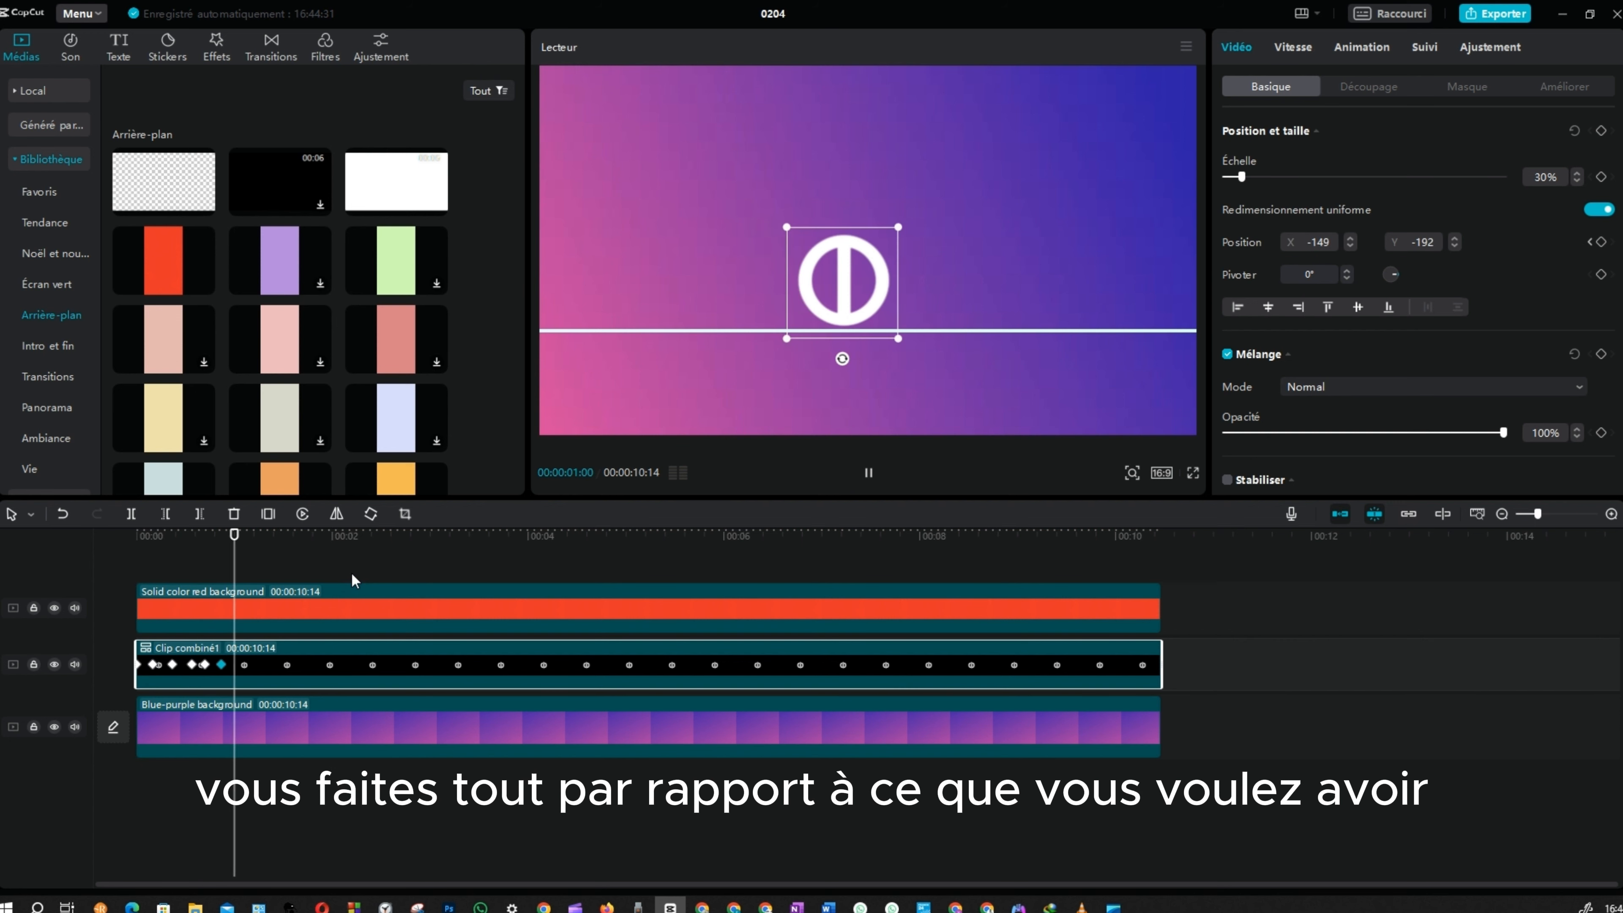
key("space")
left_click_drag(266, 560, 80, 551)
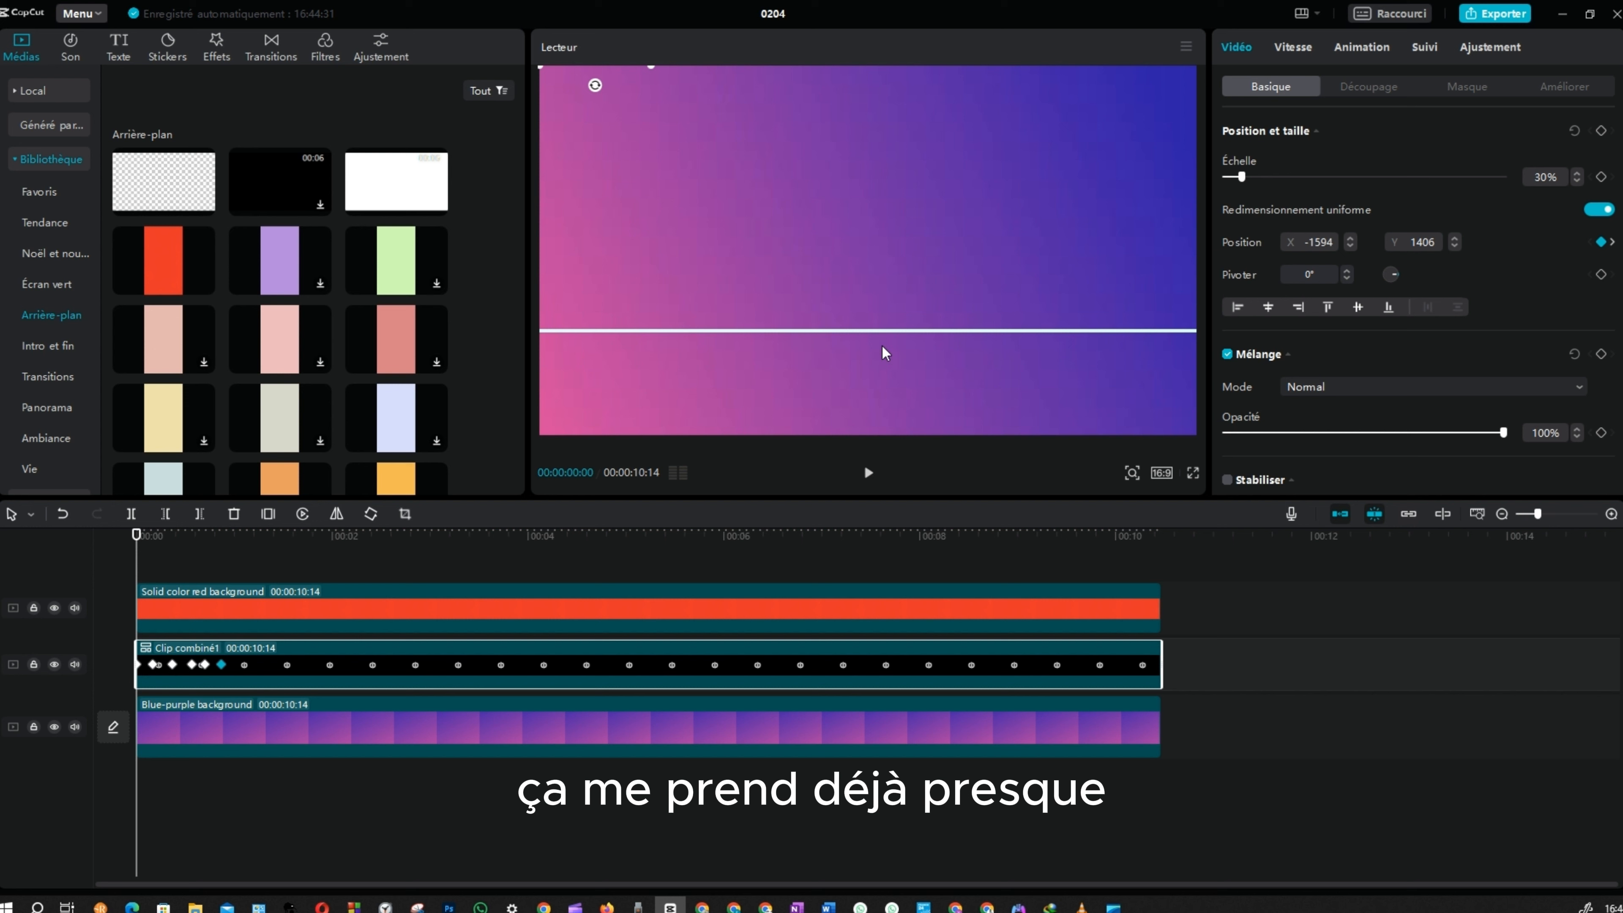
key("space")
key("space")
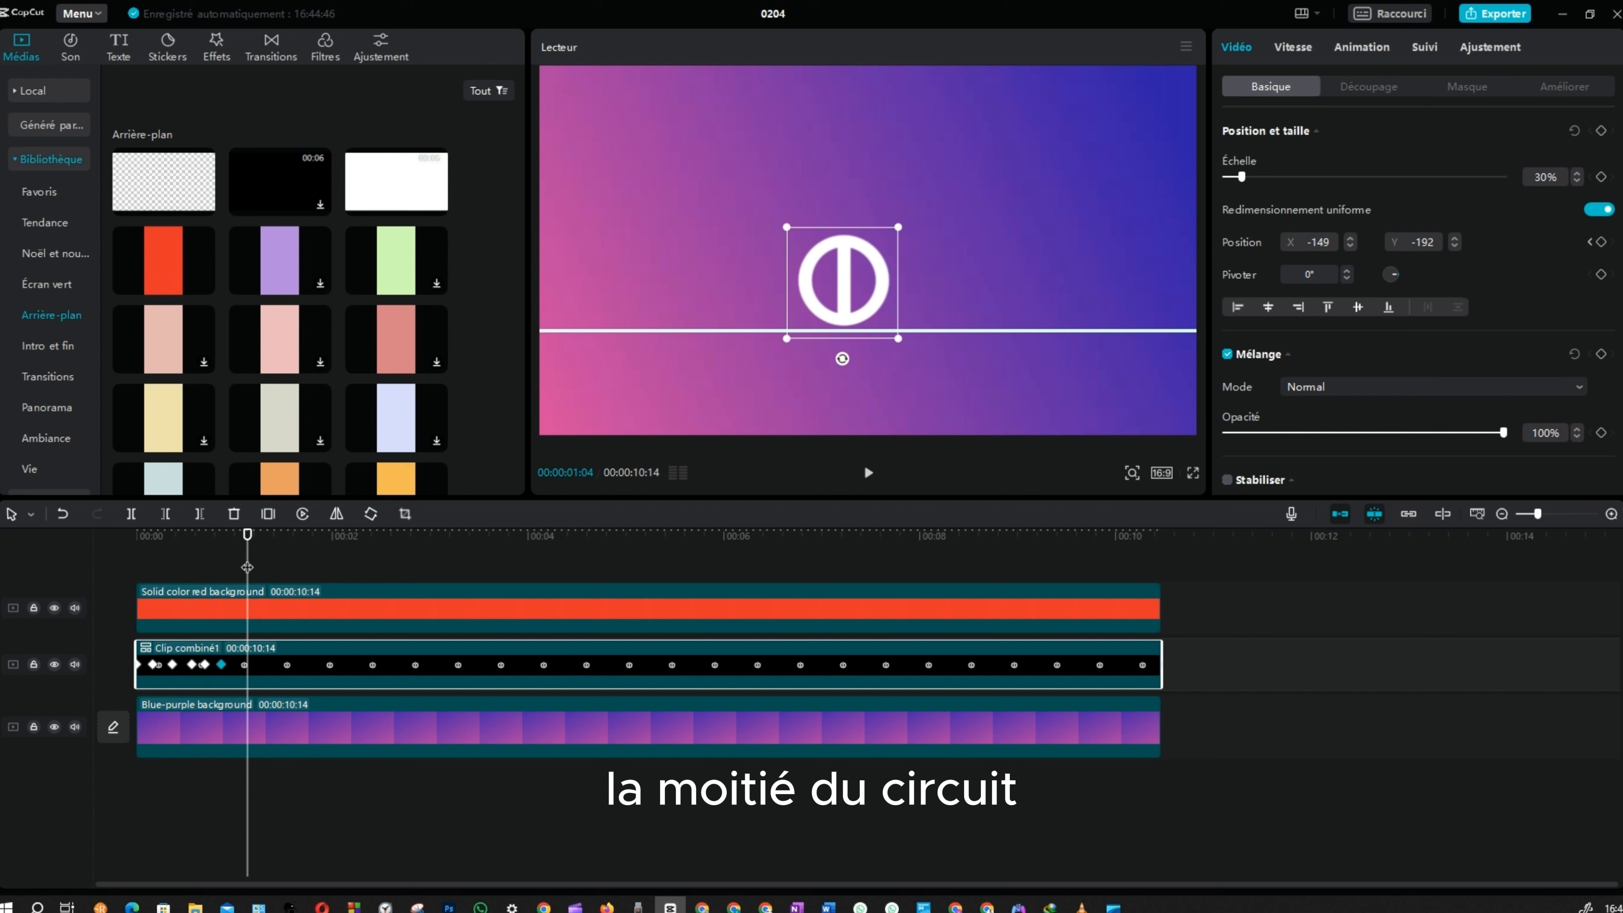
Try raising the symbol at the 00:00:00:05 keyframe and shifting the next keyframe to 00:00:00:09, and undo these changes
left_click_drag(247, 534, 172, 535)
left_click(134, 571)
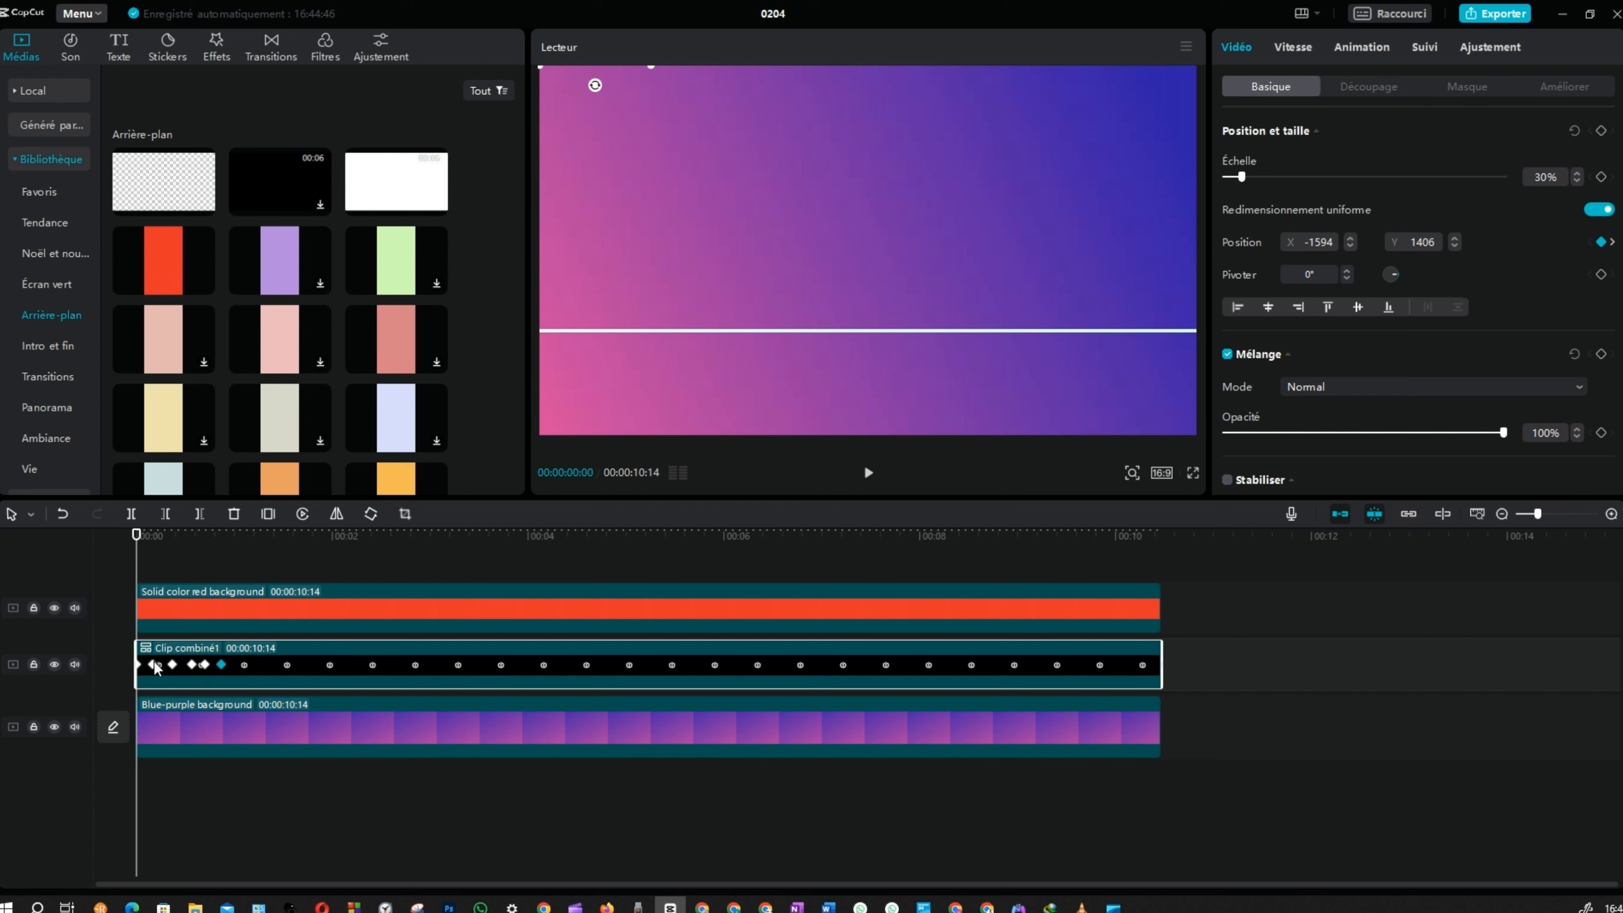
left_click(153, 666)
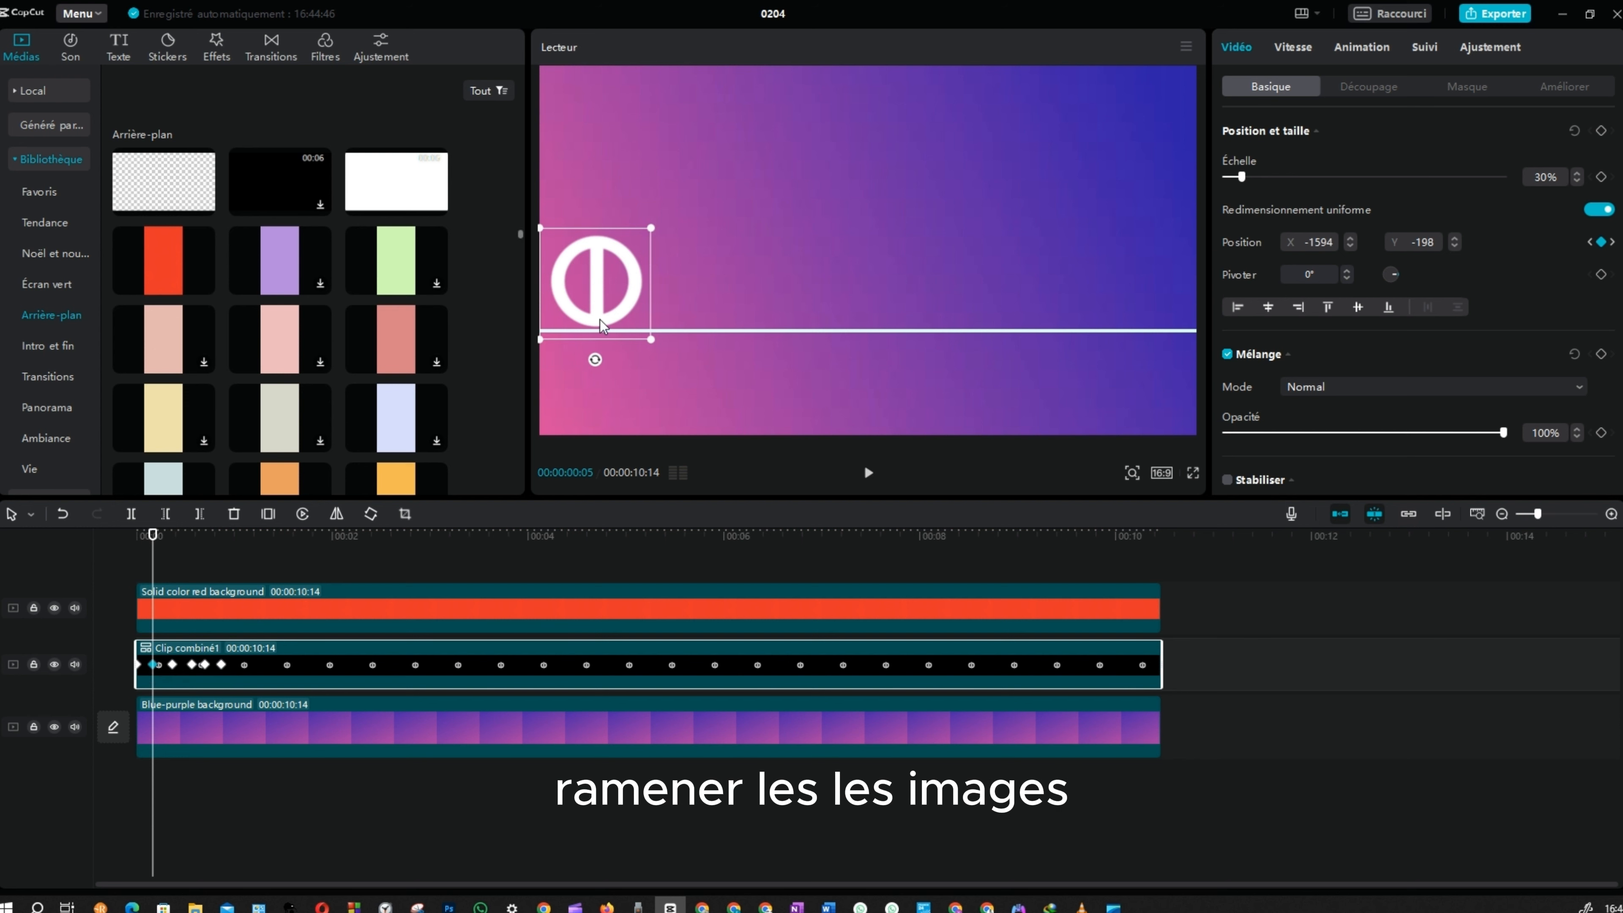
left_click_drag(600, 311, 629, 185)
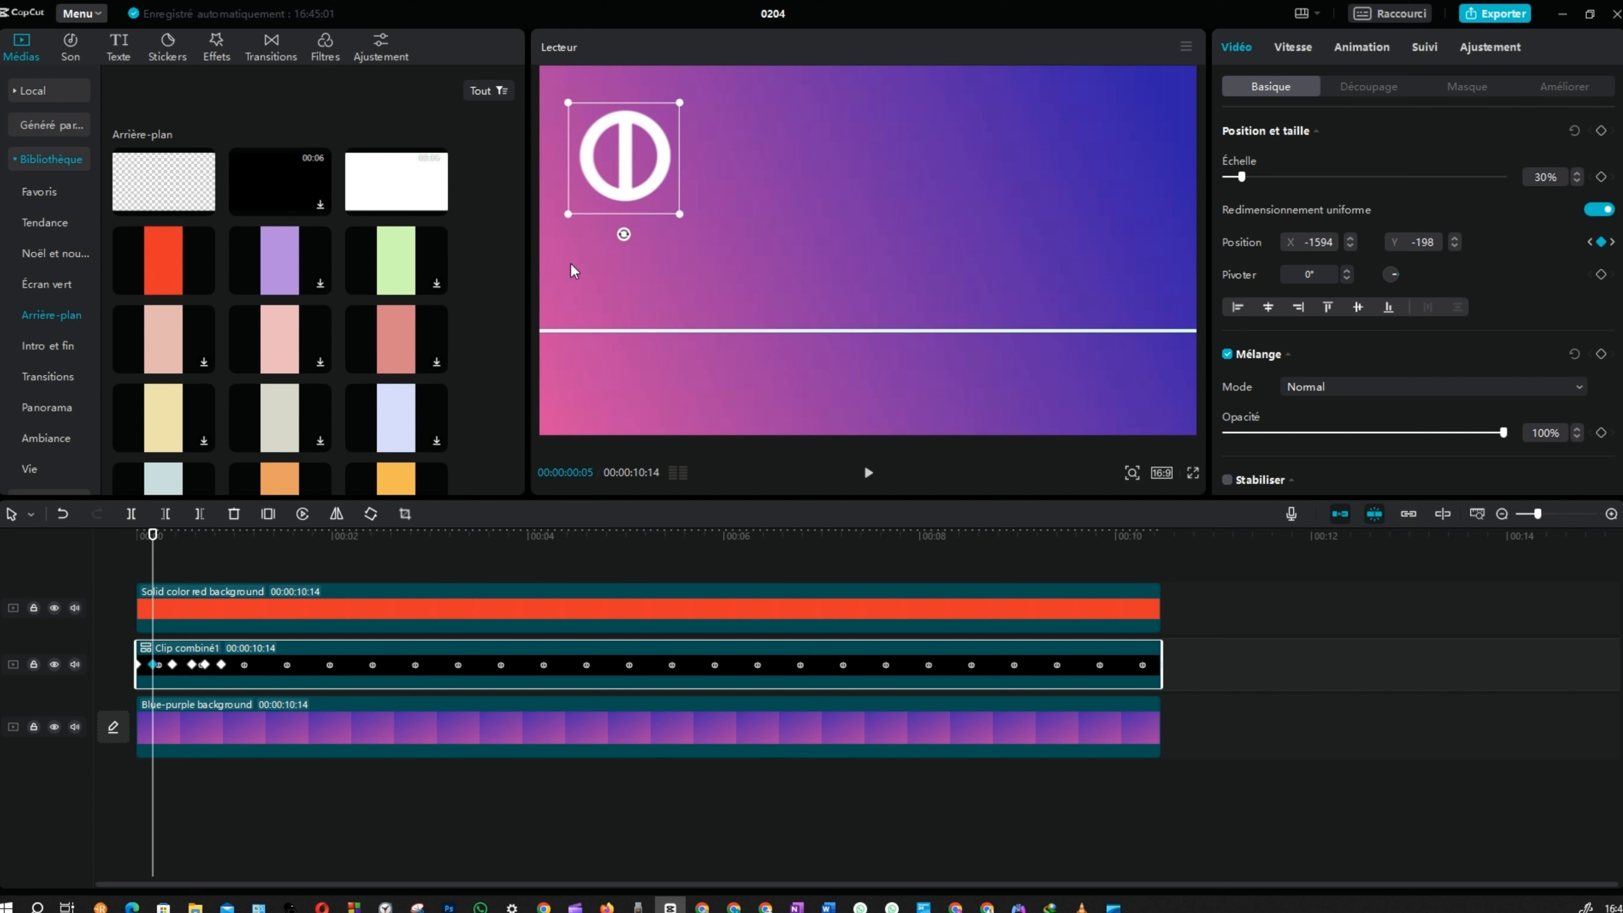
left_click(172, 665)
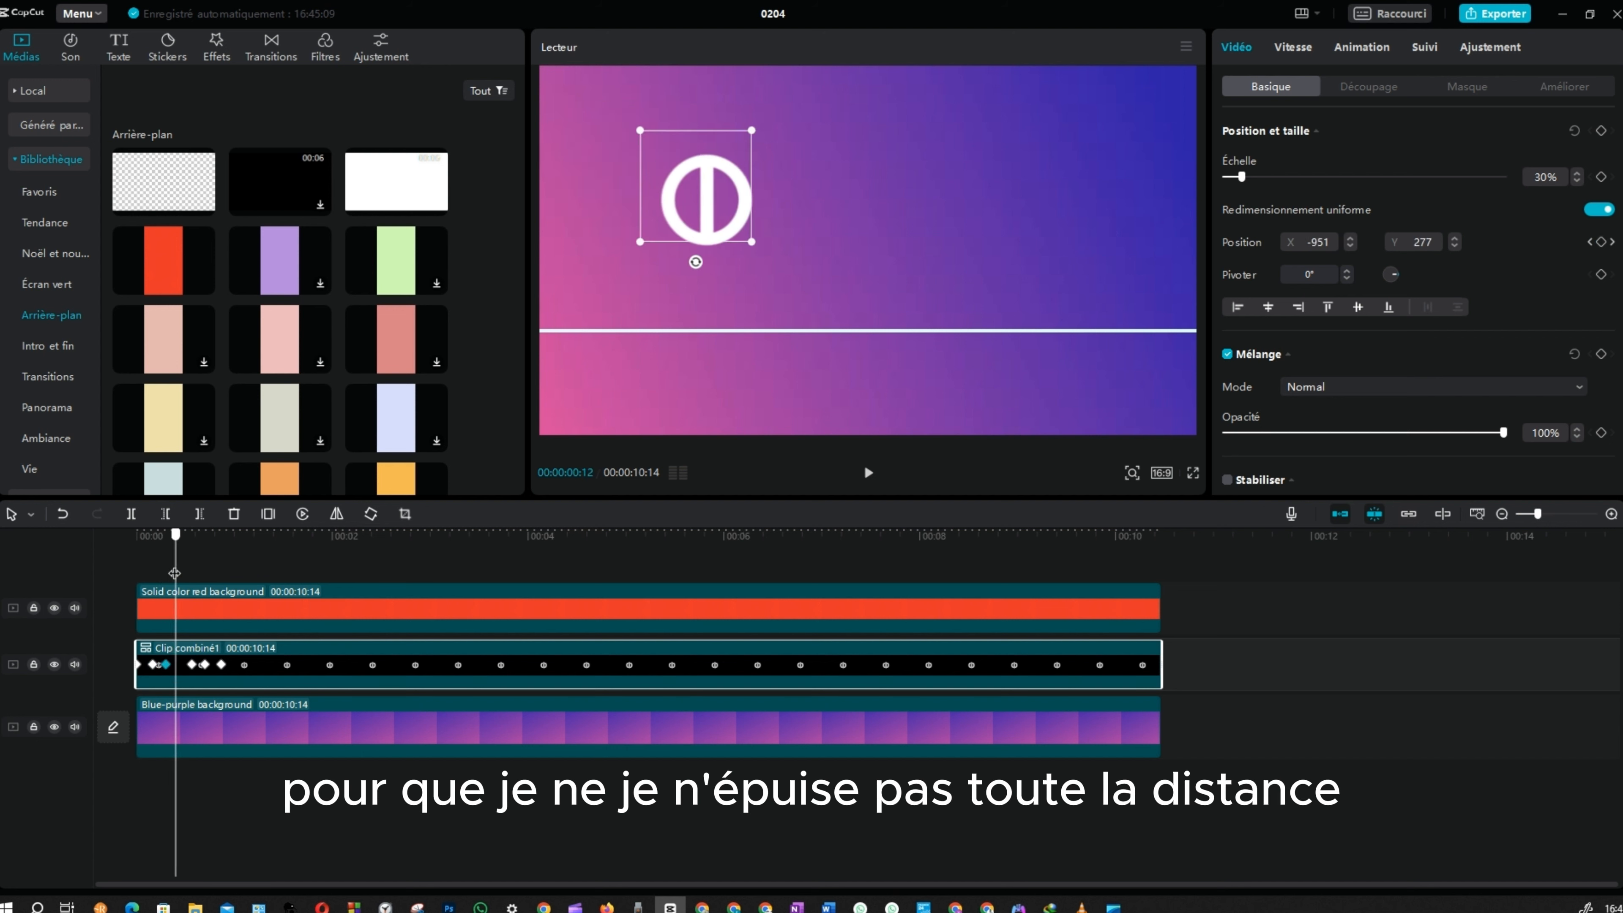
key("Left")
key("Left")
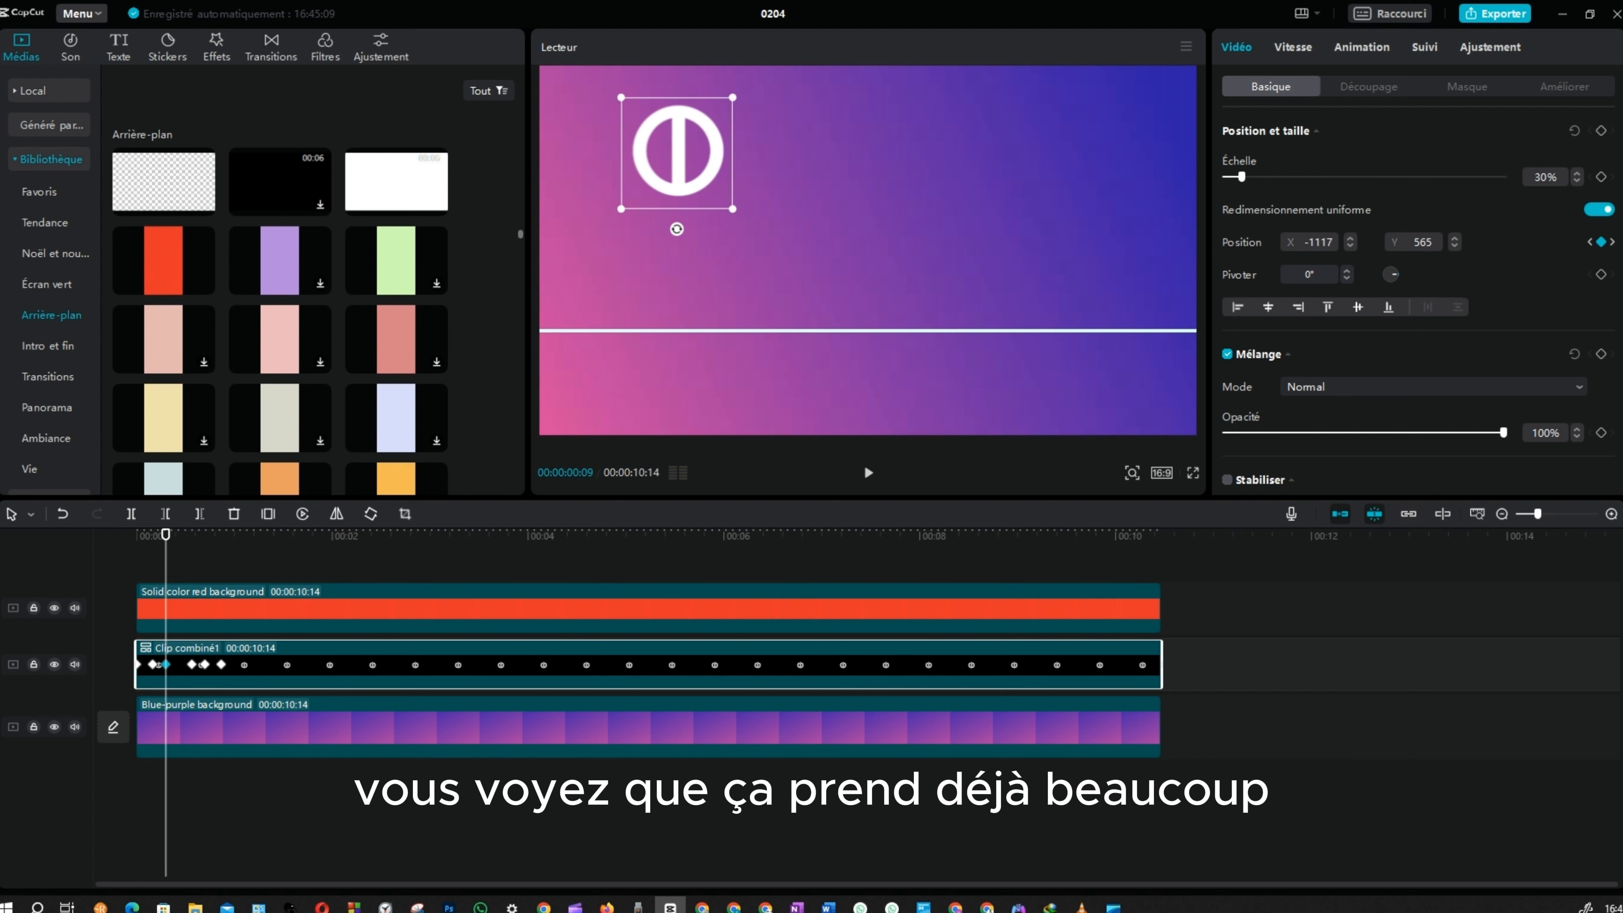
key("ctrl+z")
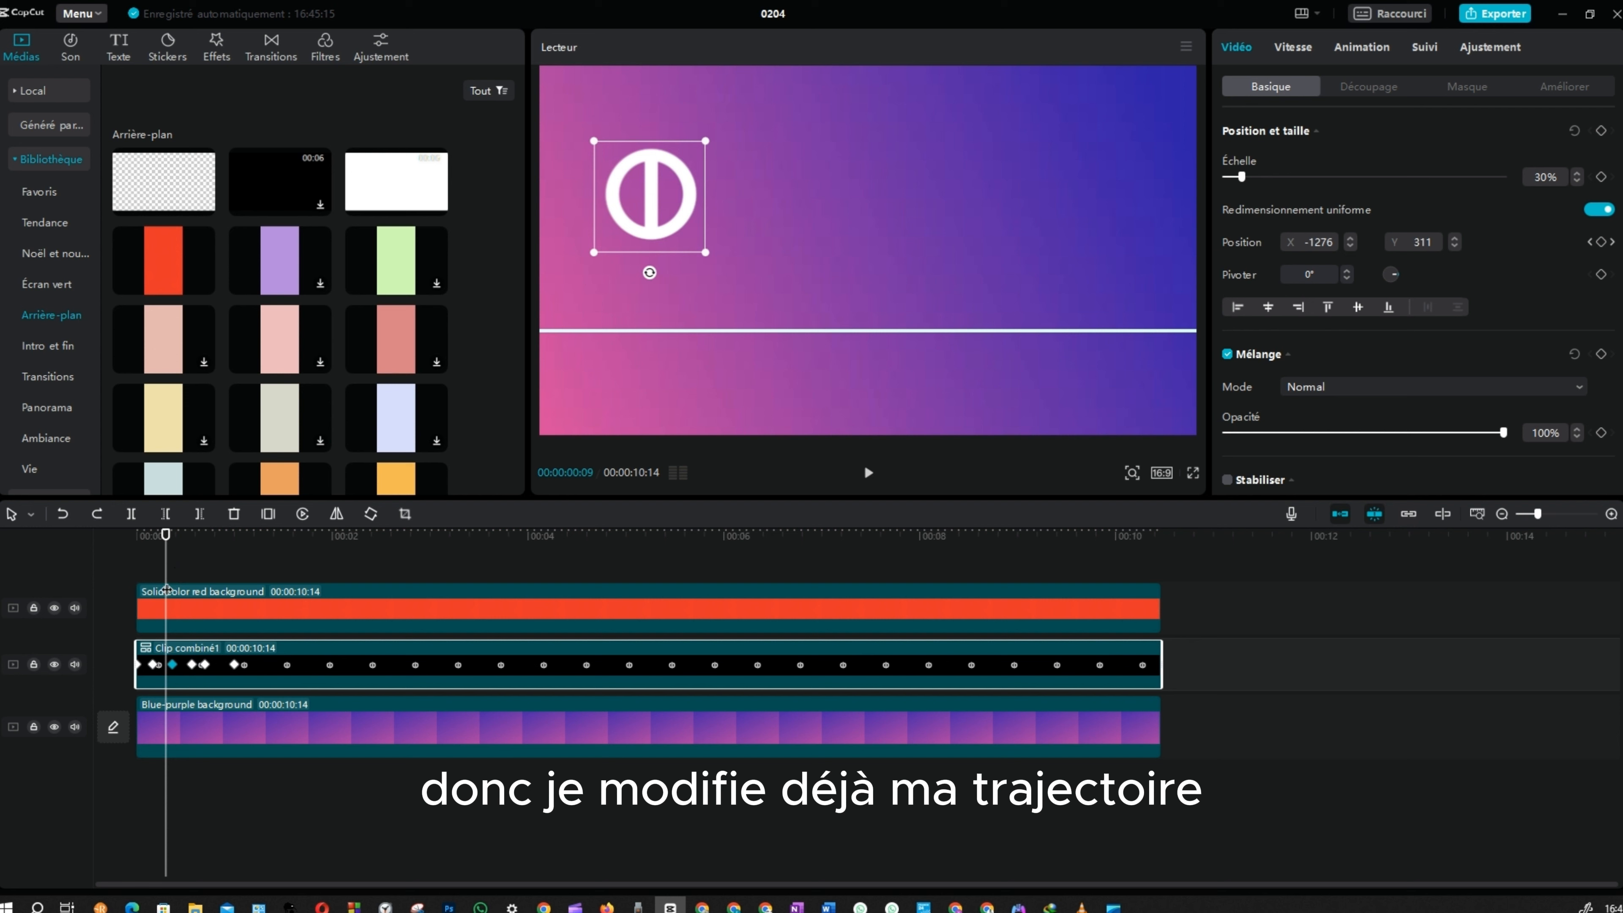
At the 00:00:00:11 keyframe, reposition the symbol's first bounce peak to about X -1334, Y 542
left_click_drag(166, 589, 152, 589)
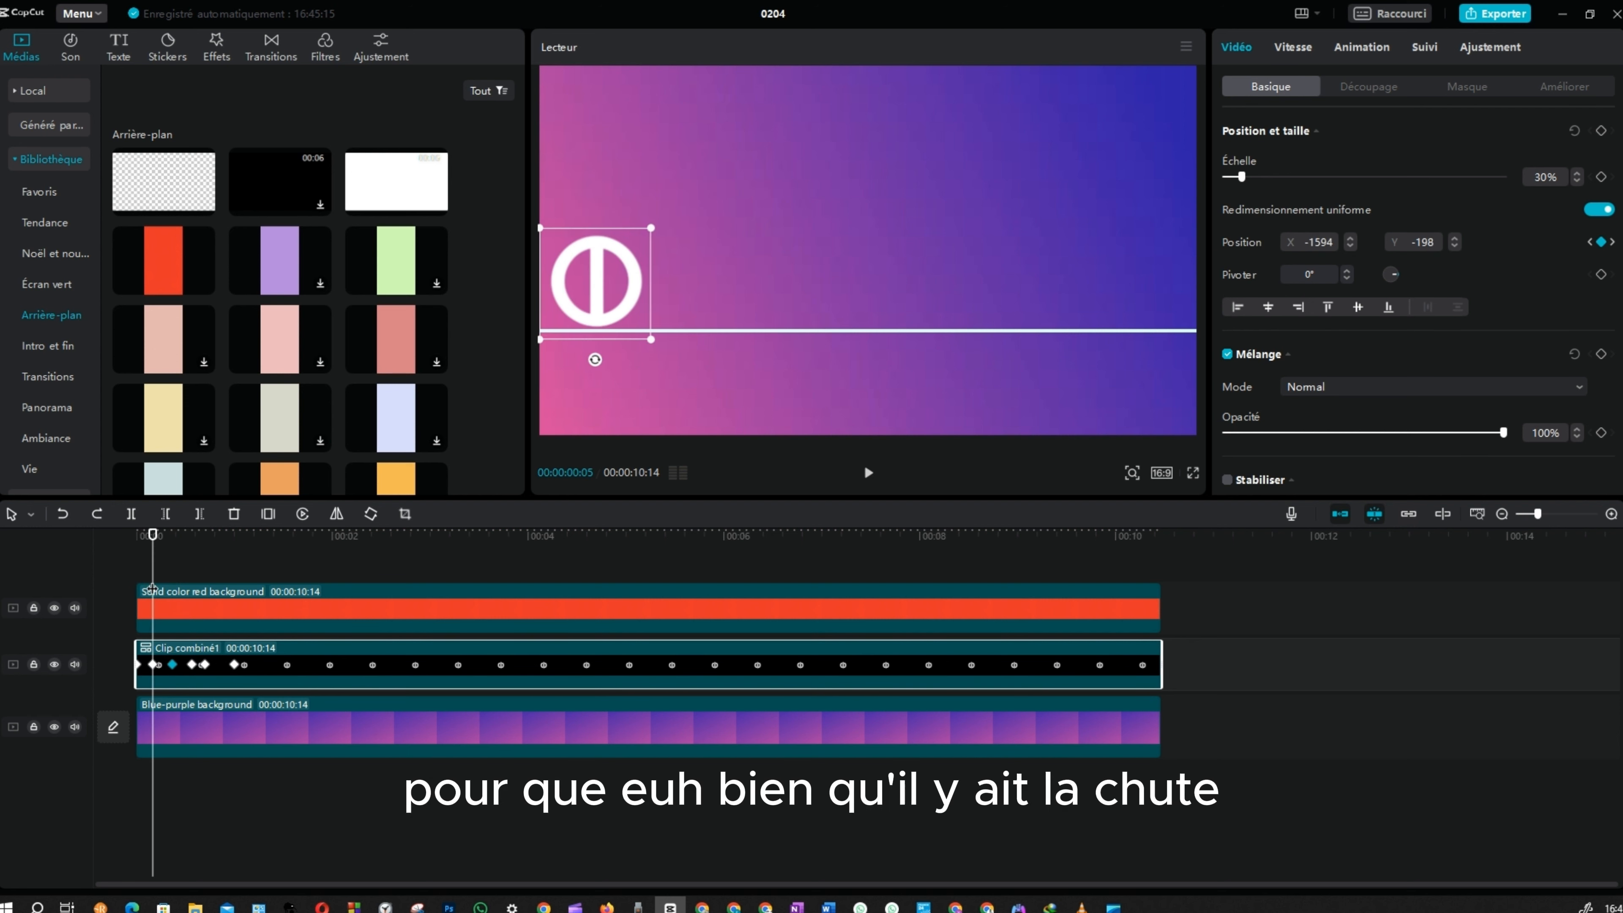
left_click(173, 665)
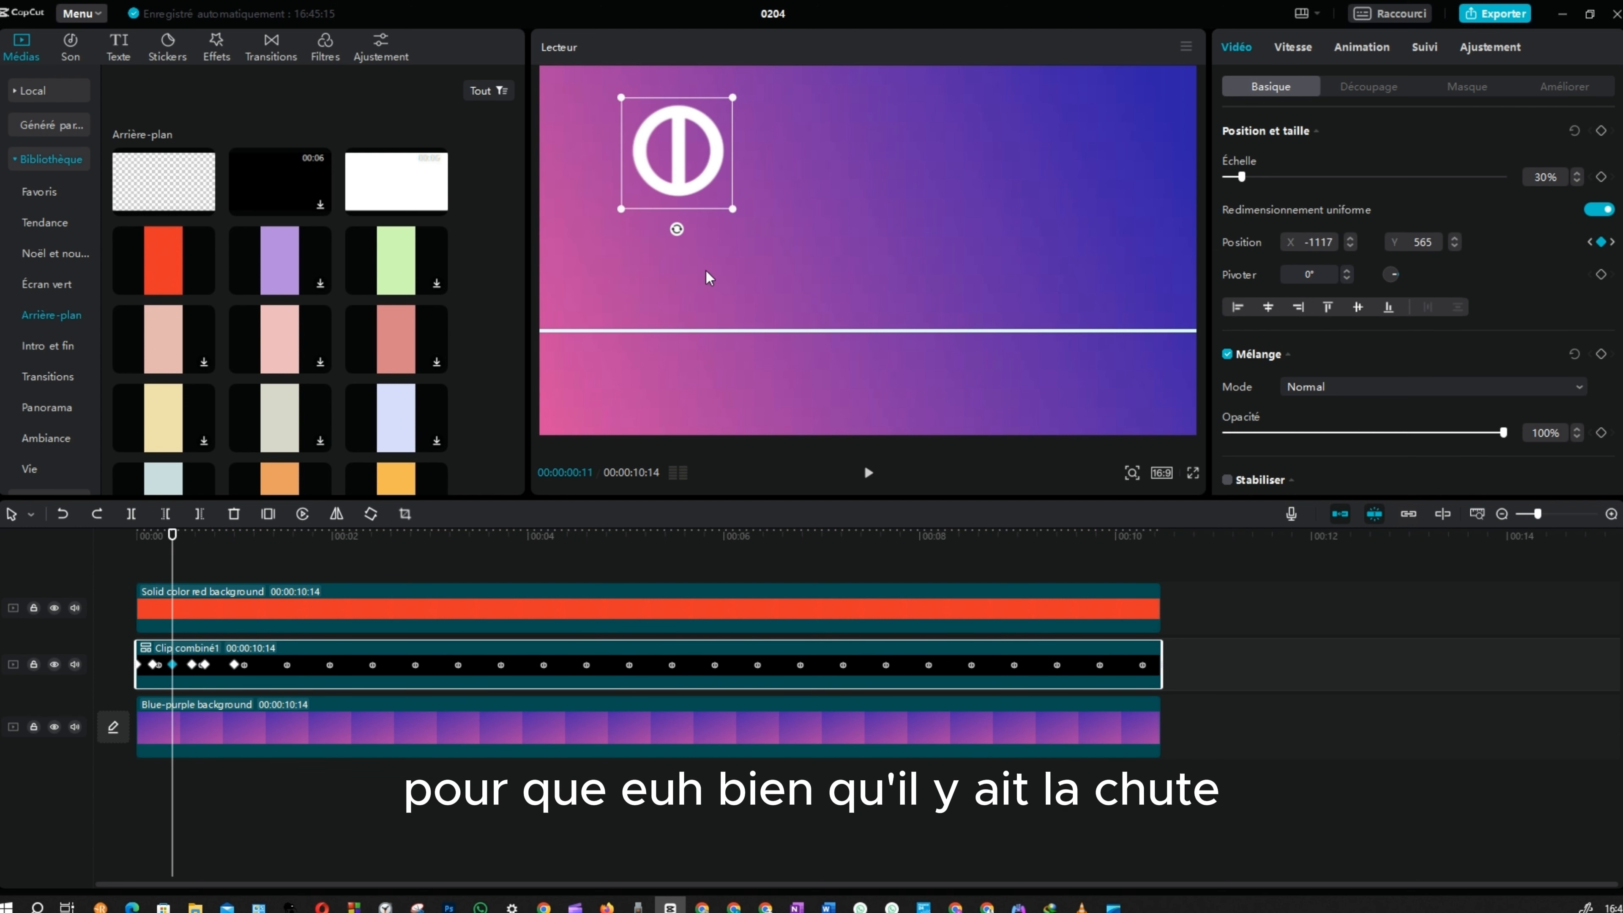
left_click_drag(677, 176, 641, 182)
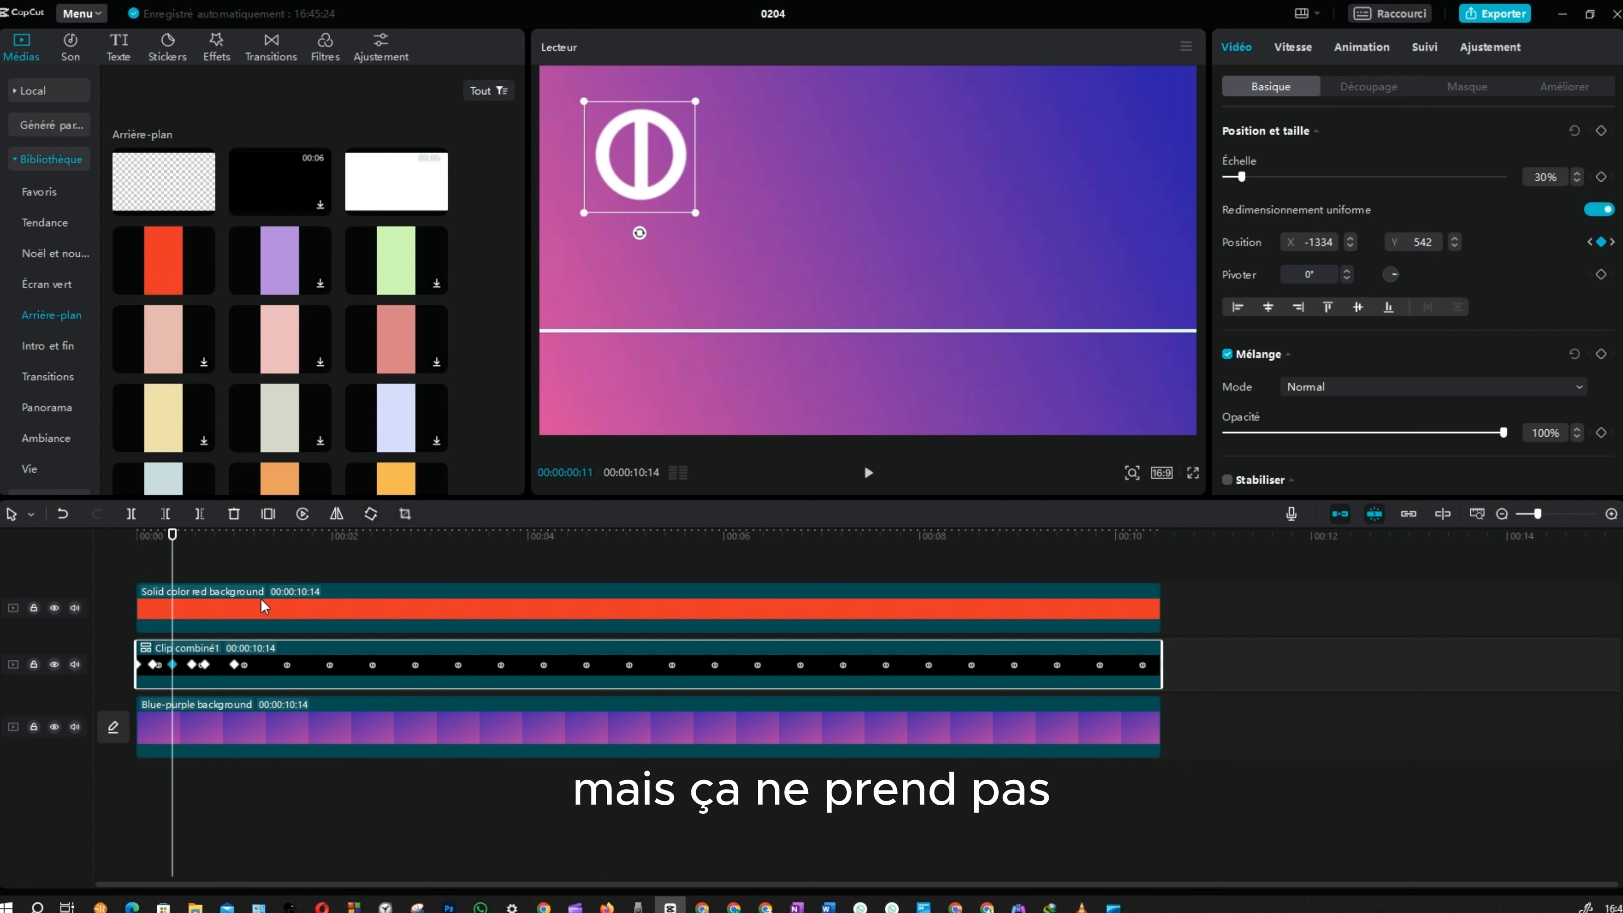
Play back the bounces from the start and check where the symbol lands at the 00:00:00:17 keyframe
key("space")
key("space")
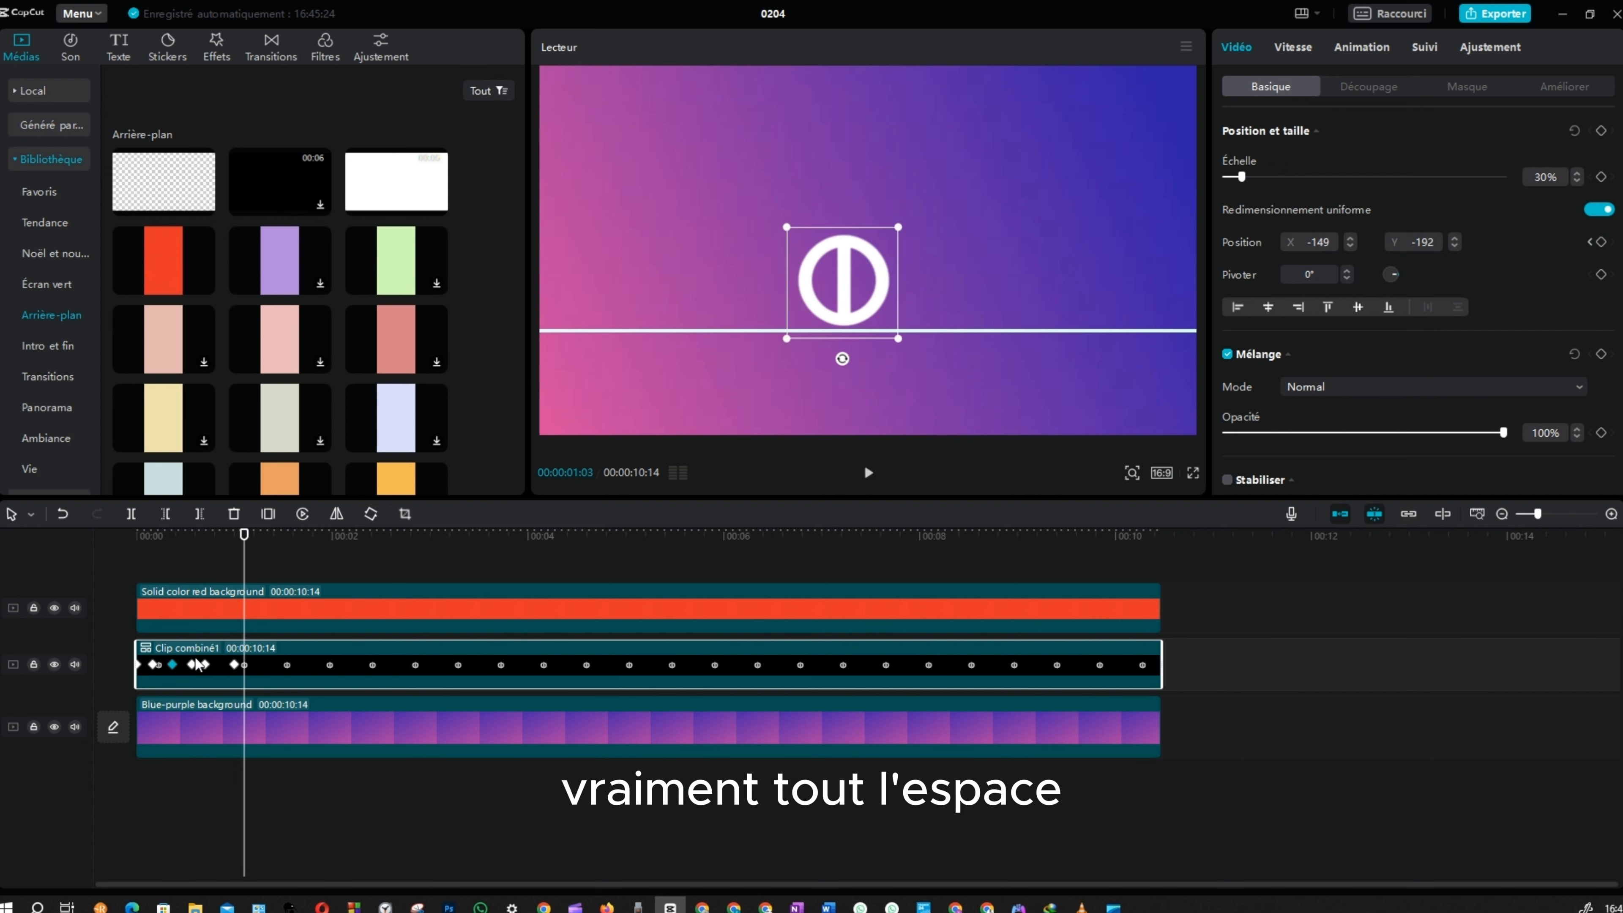
left_click(192, 665)
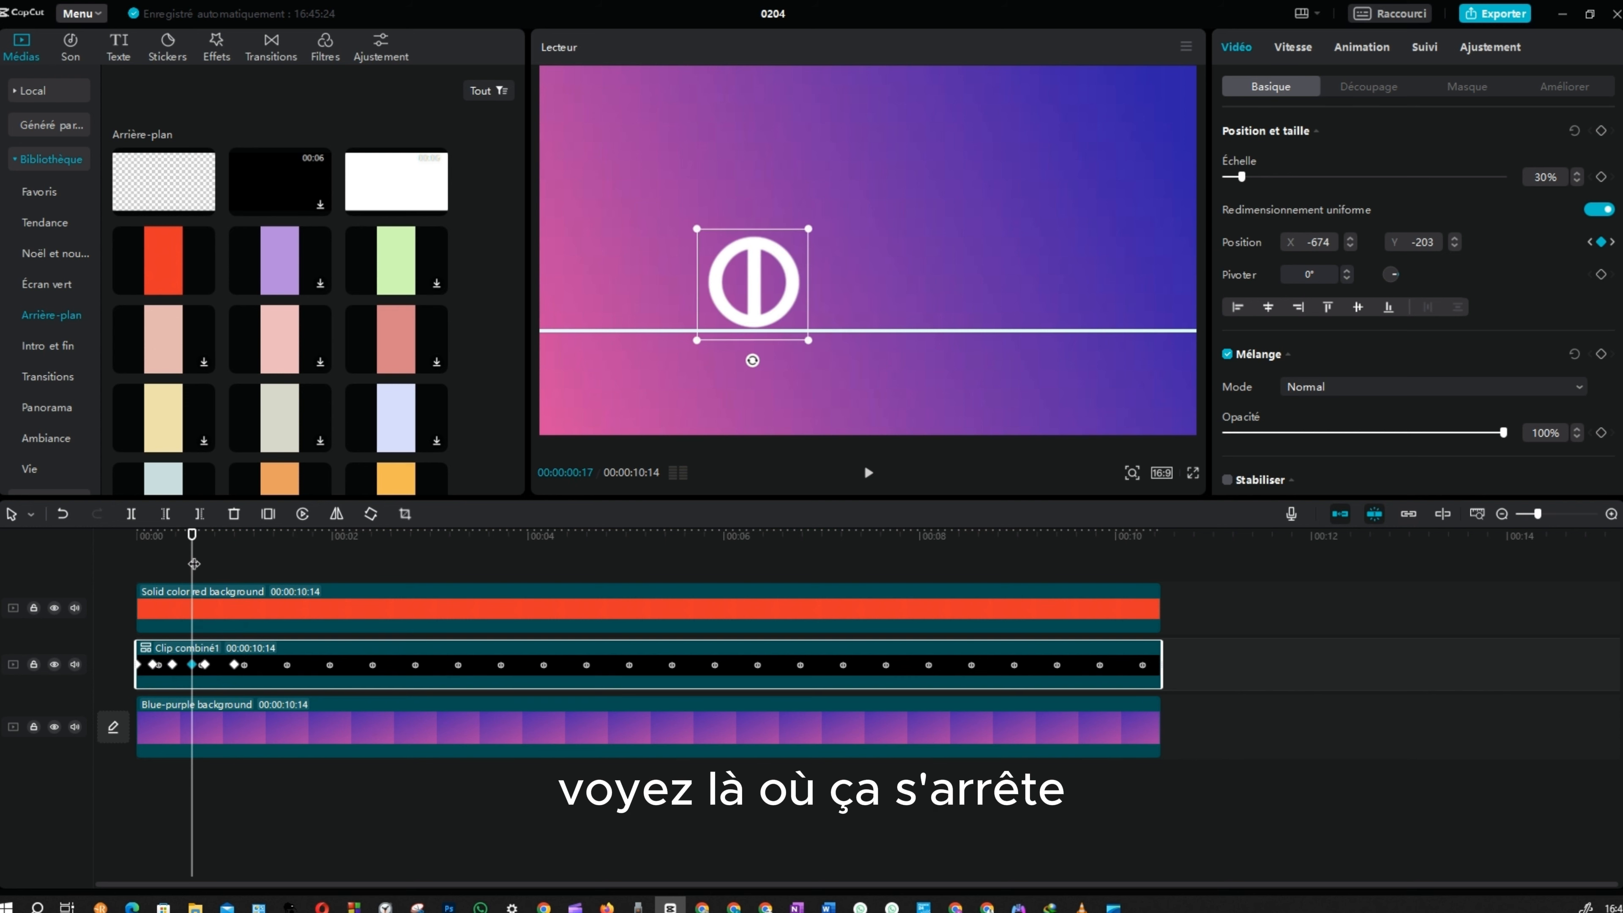
left_click(124, 542)
key("space")
key("space")
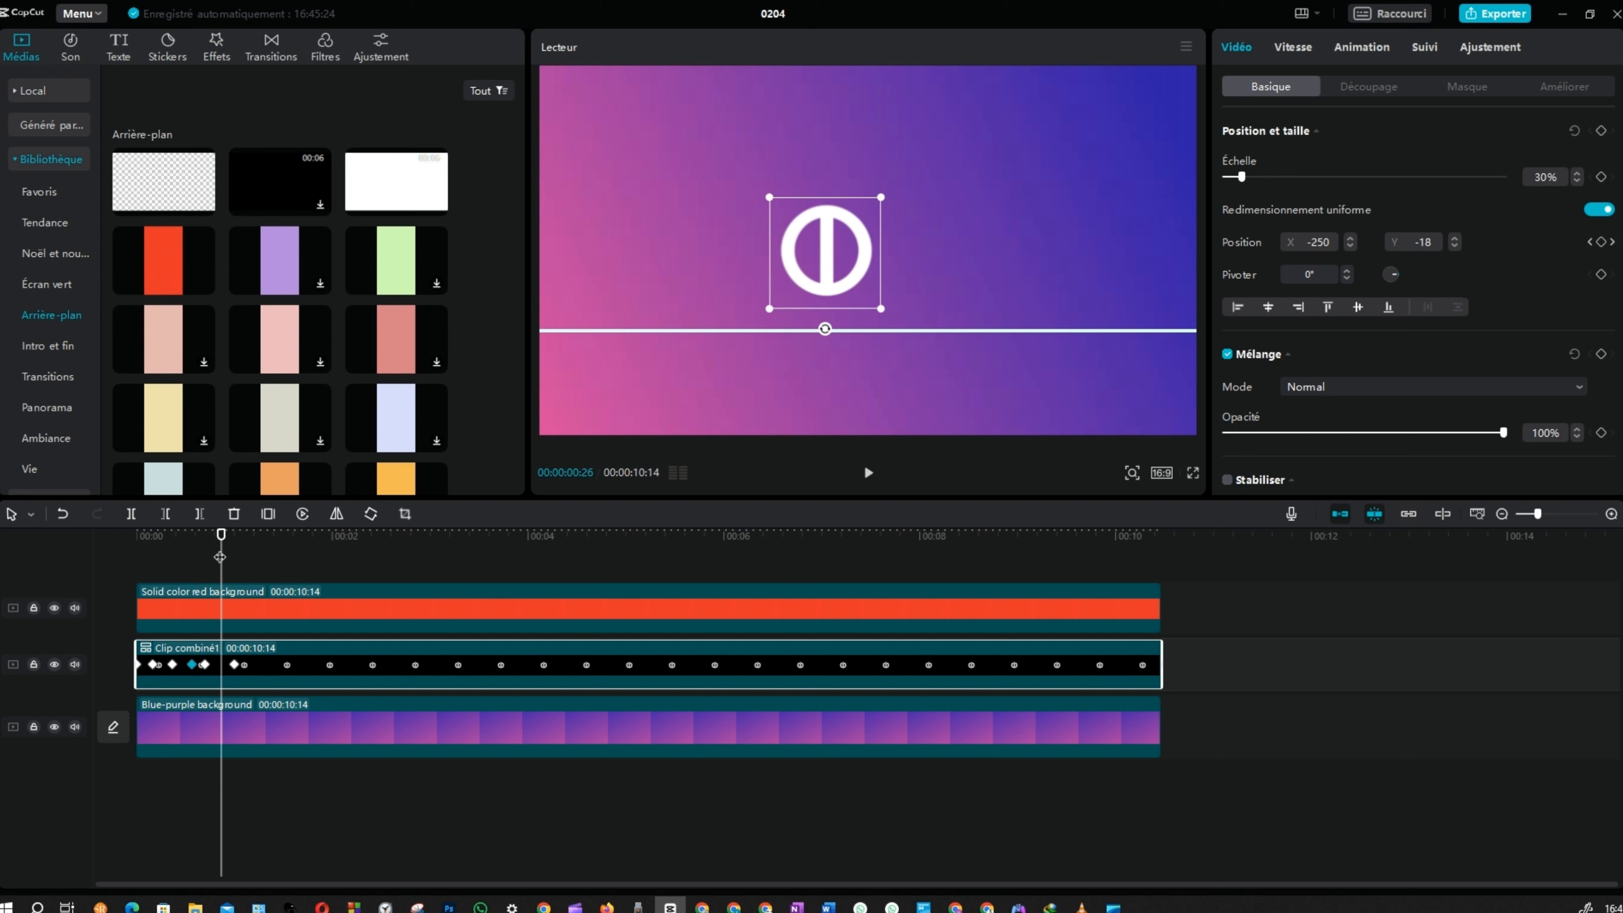
Move the symbol's landing point at the 00:00:00:17 keyframe back along the line, and replay the animation from the start
left_click_drag(220, 557, 190, 557)
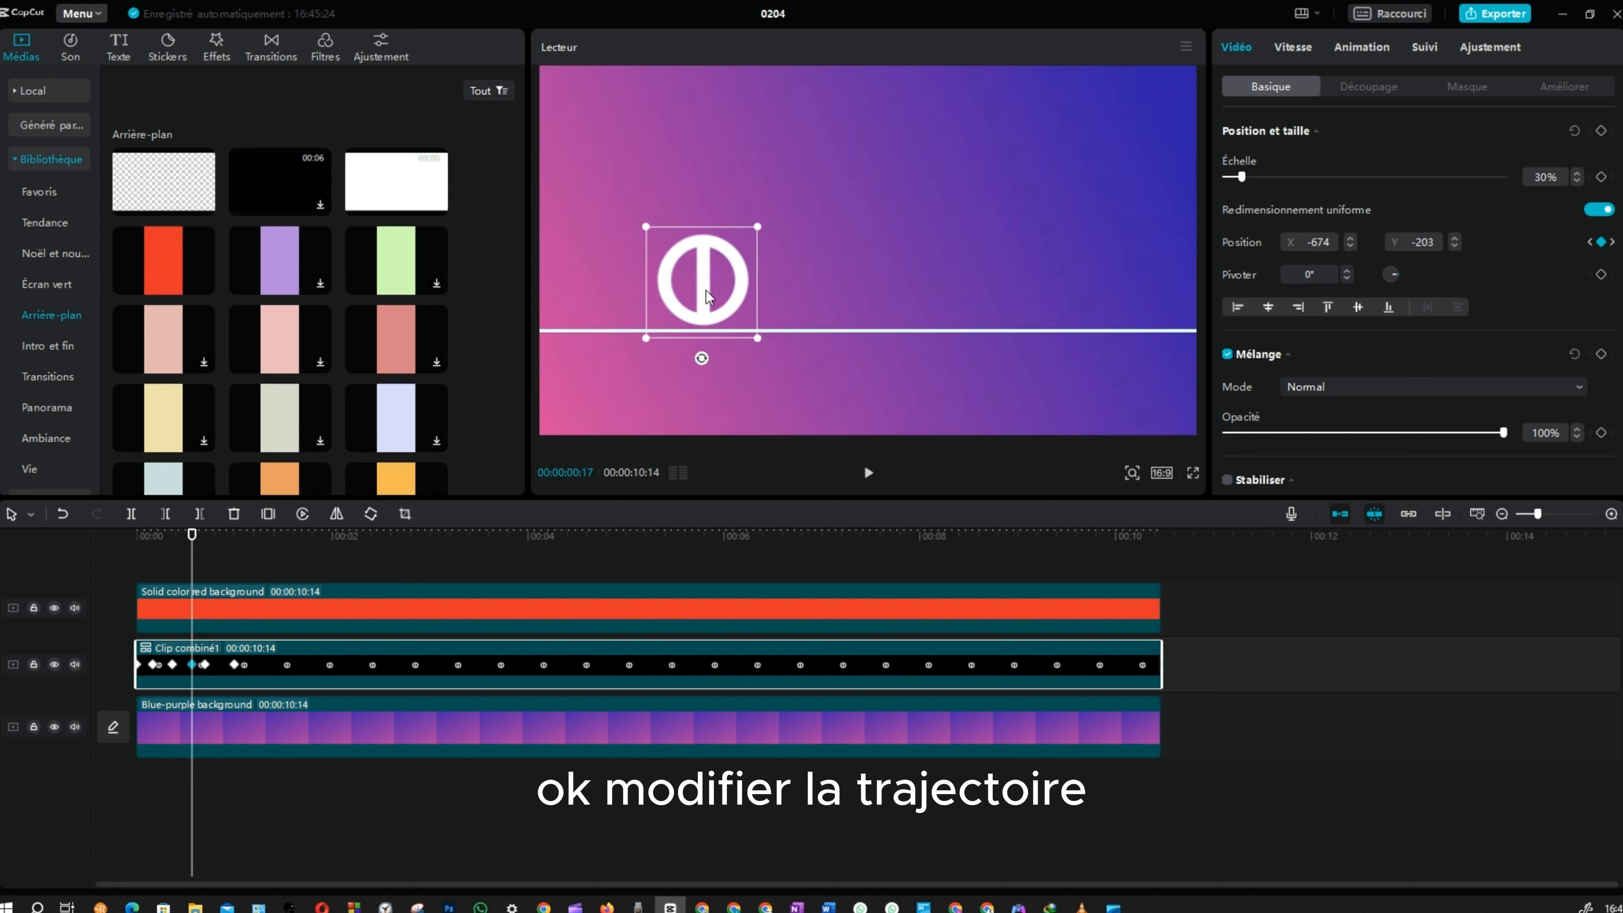
left_click_drag(194, 577, 70, 567)
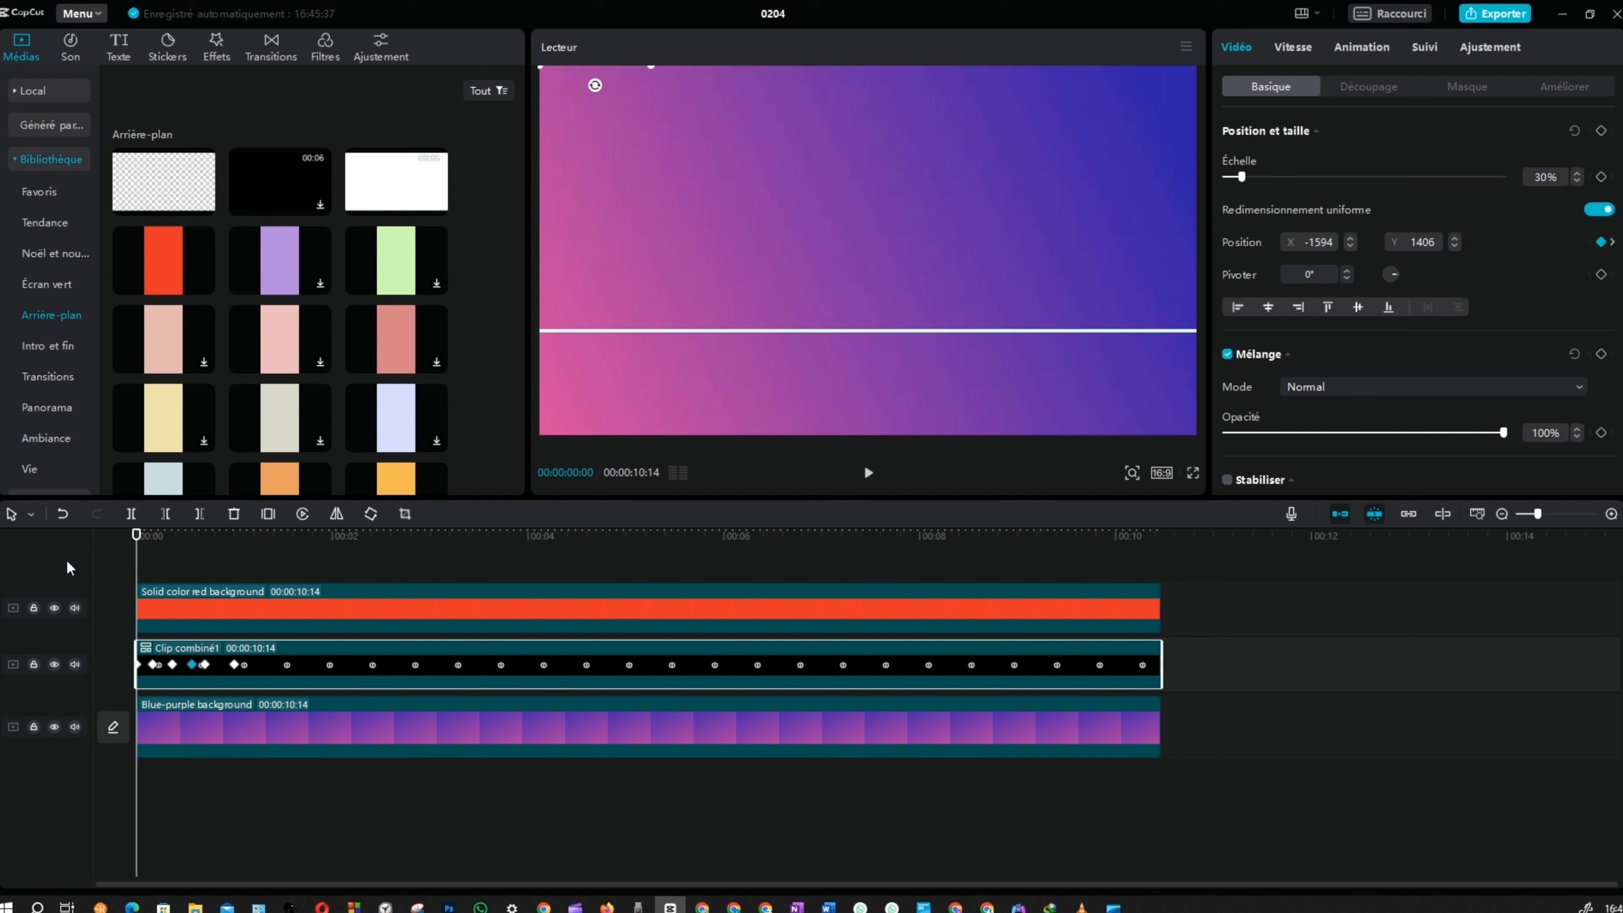
key("space")
key("space")
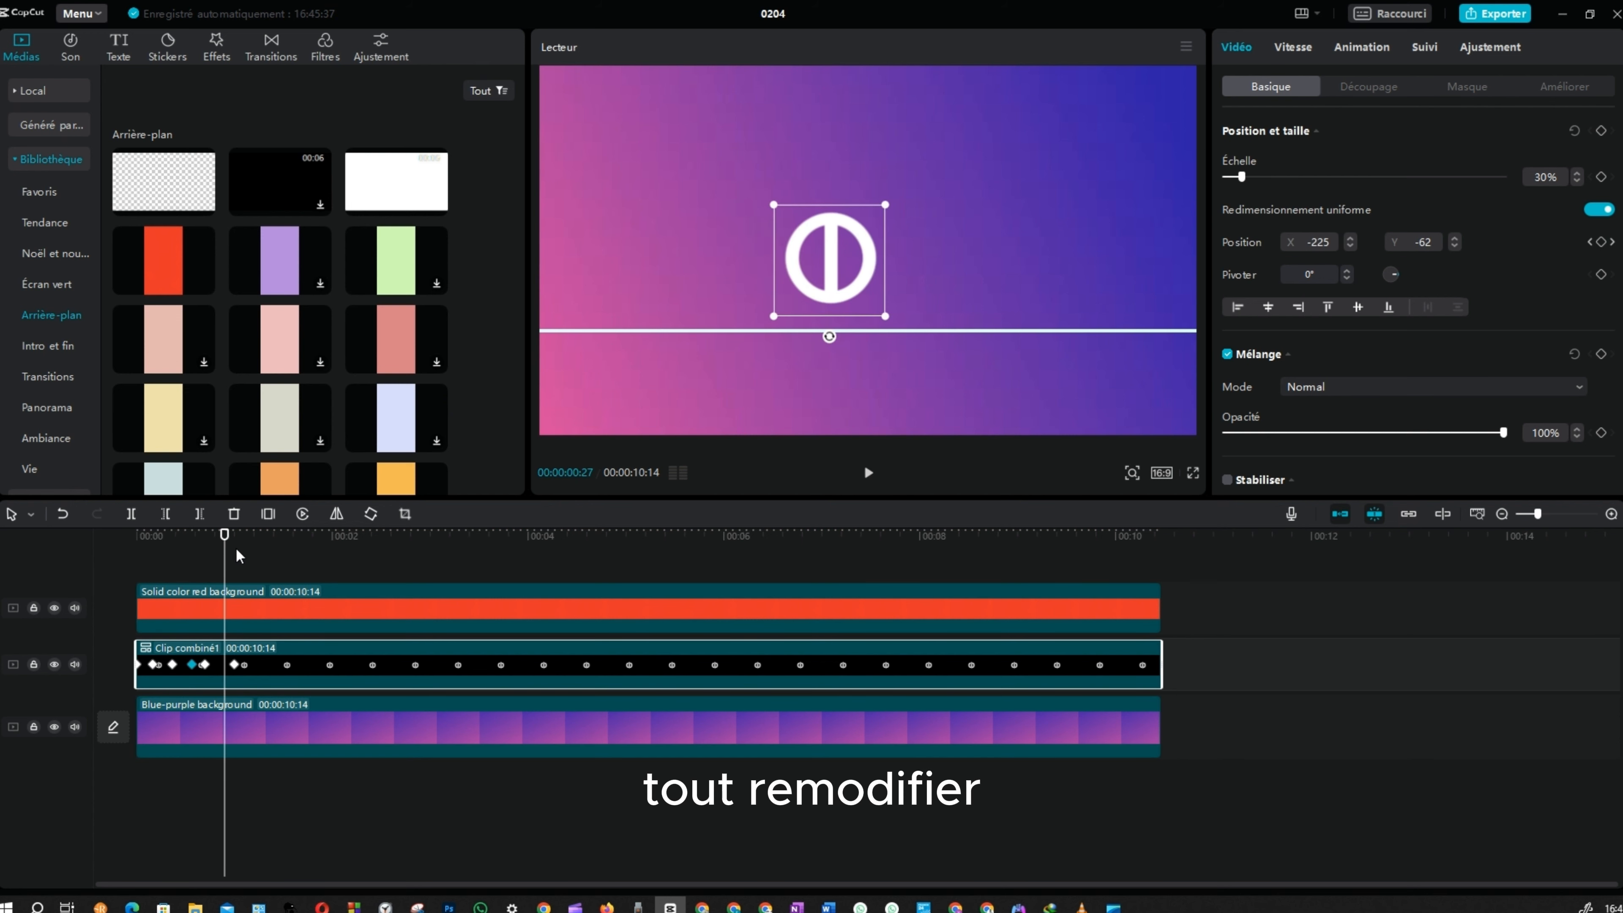
Shift the symbol's last position keyframe to 00:00:00:25 and fine-tune the second bounce's peak keyframe at 00:00:00:21
left_click_drag(235, 665, 218, 665)
left_click_drag(239, 567, 205, 563)
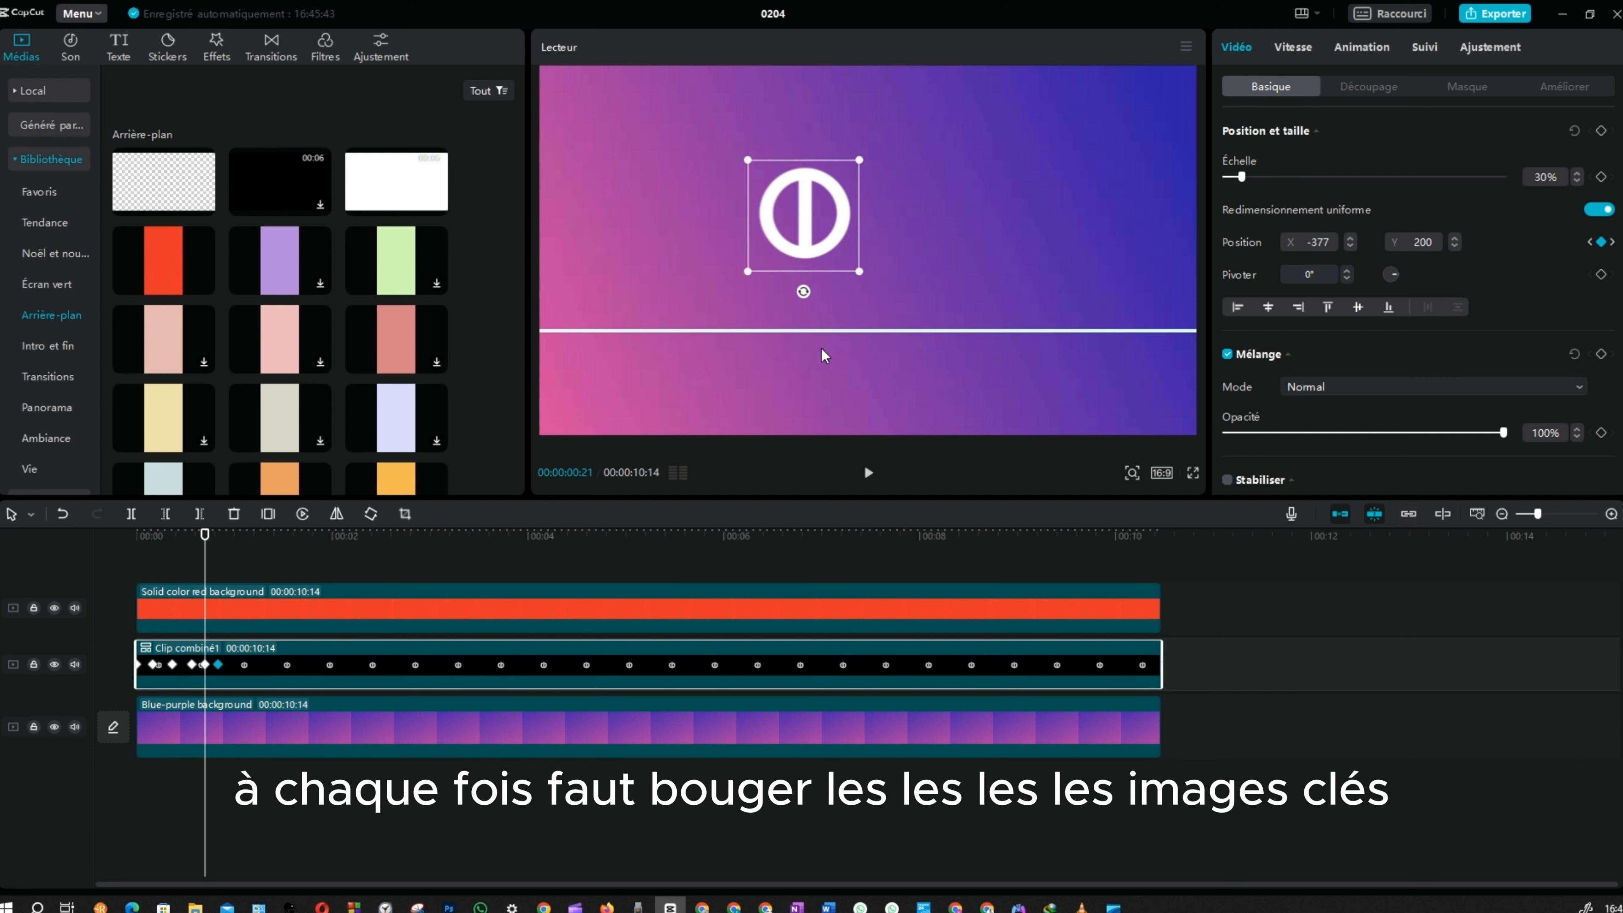
left_click_drag(208, 669, 205, 667)
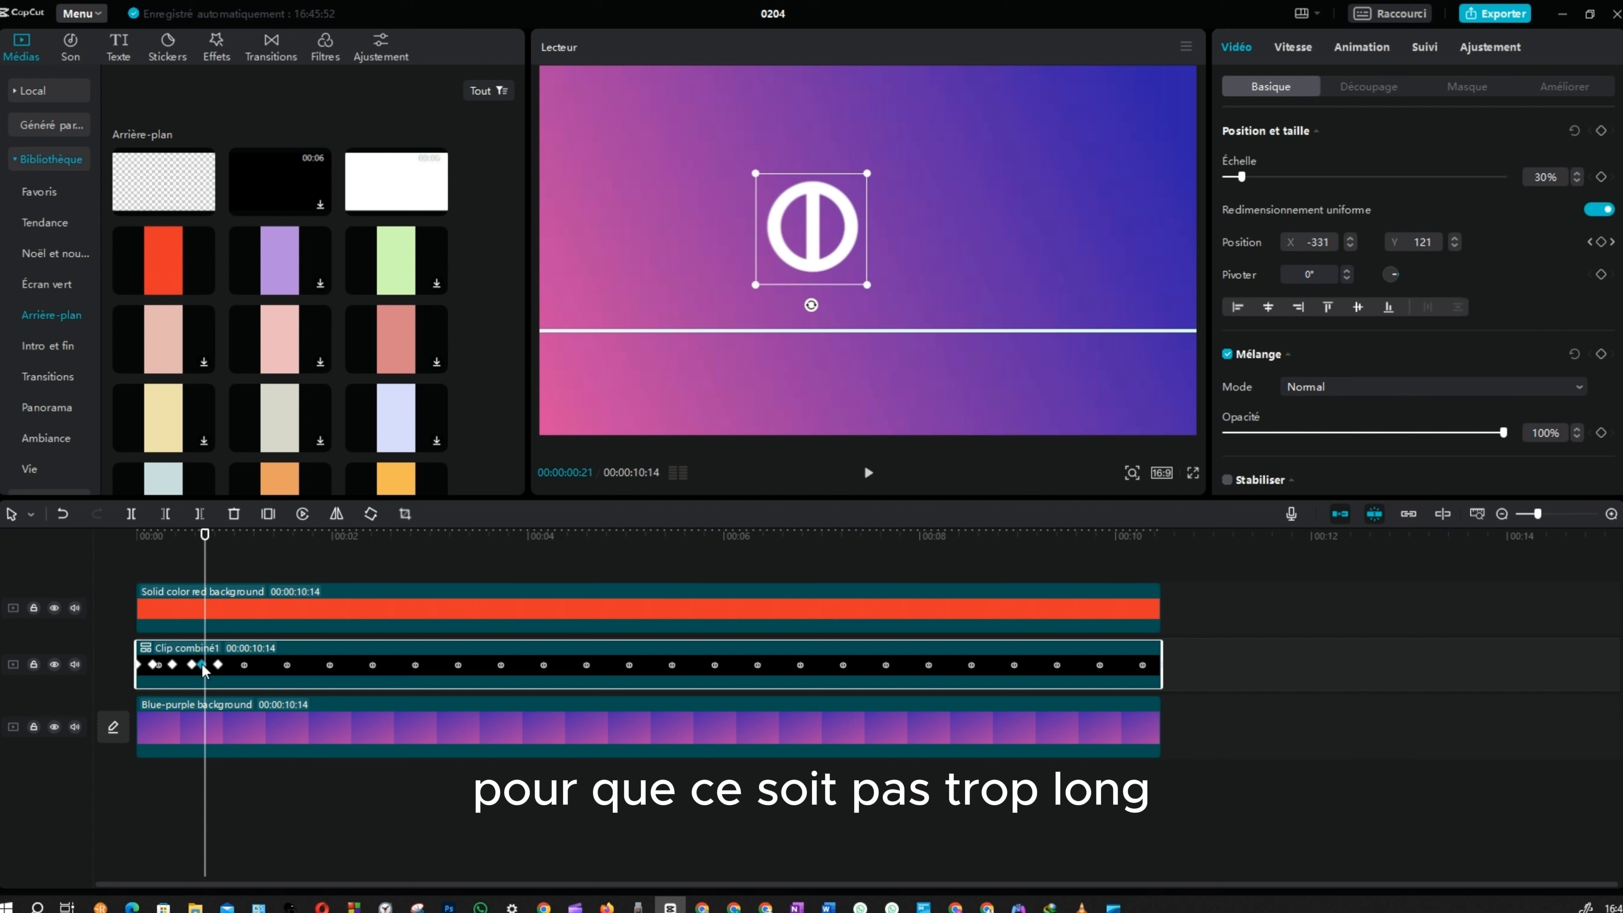
left_click(204, 669)
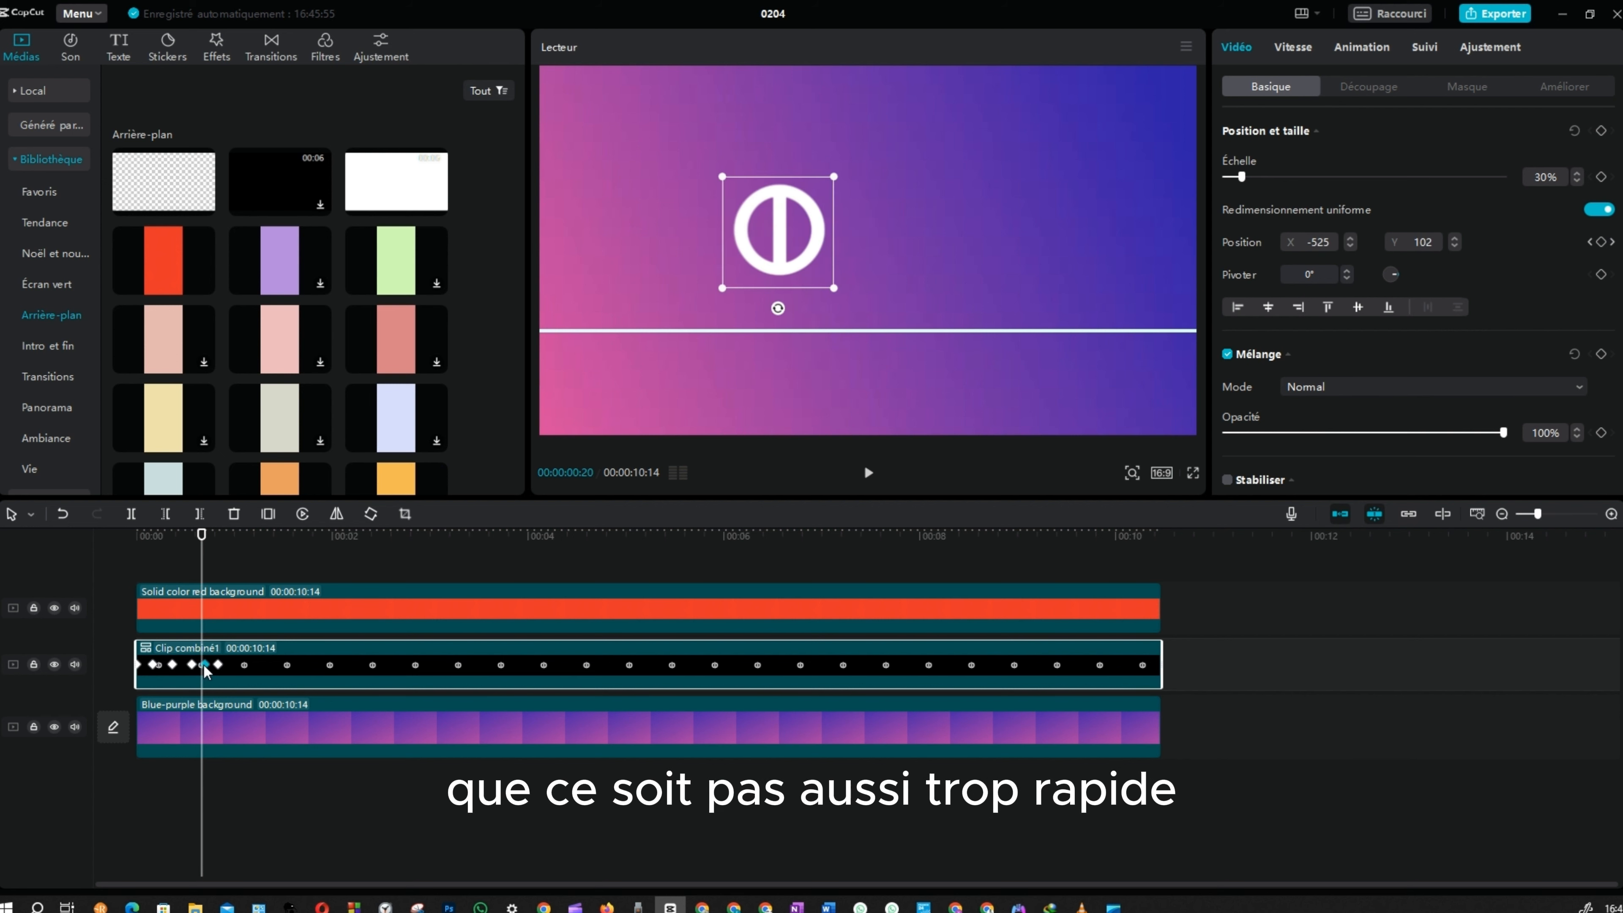
At the 00:00:00:21 keyframe, reposition the symbol's second bounce peak to about X -639, Y 192
left_click(199, 569)
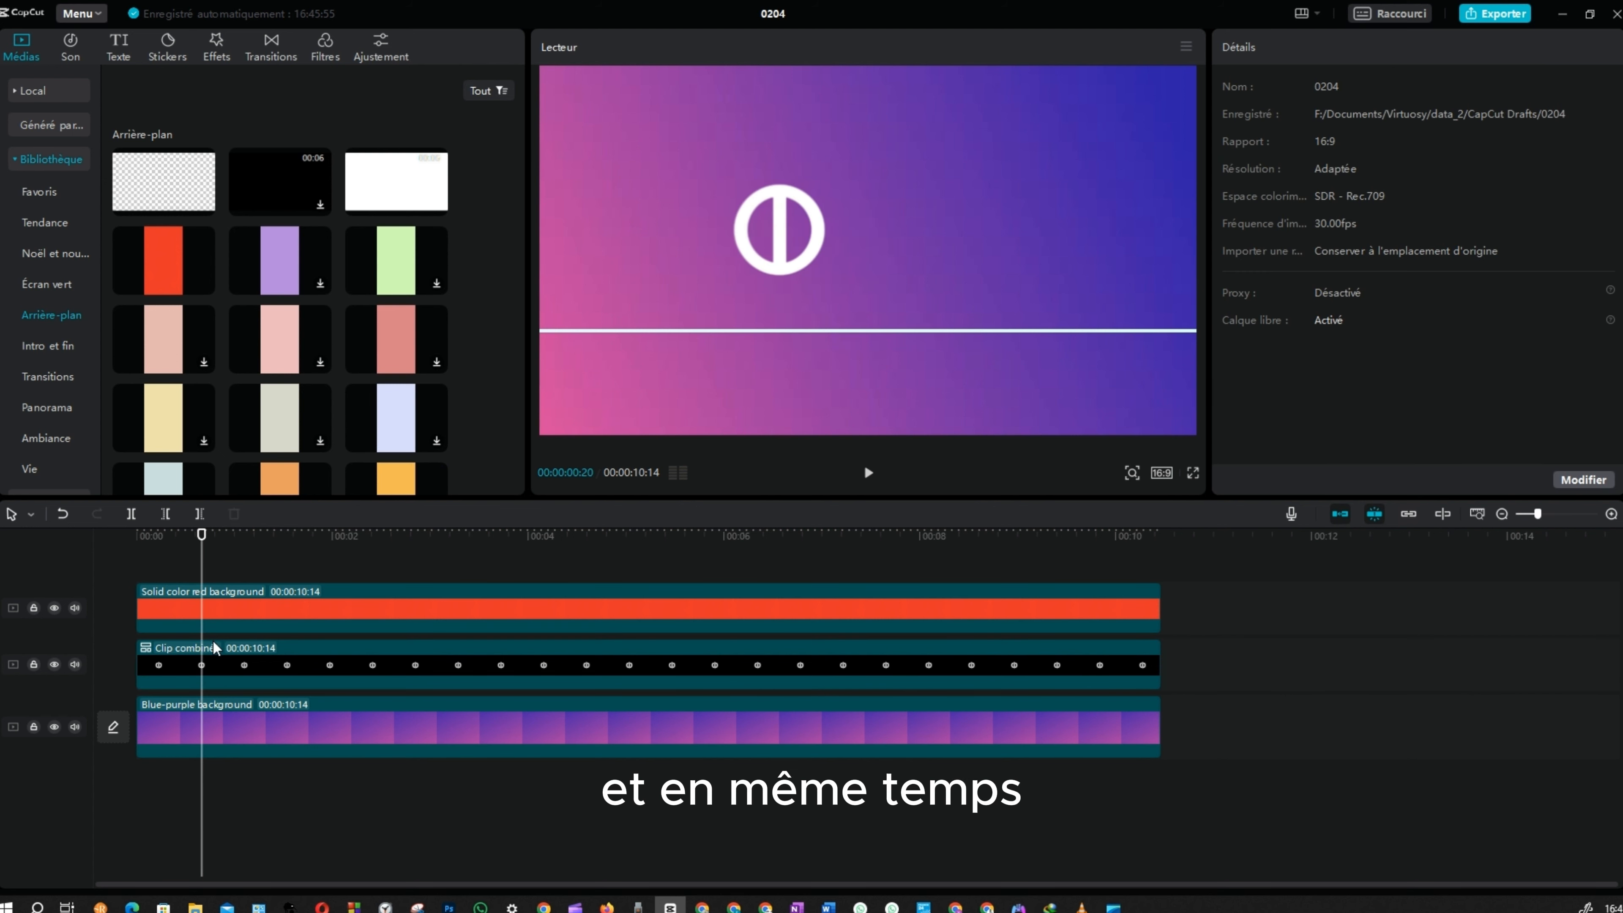
left_click(220, 669)
left_click(205, 571)
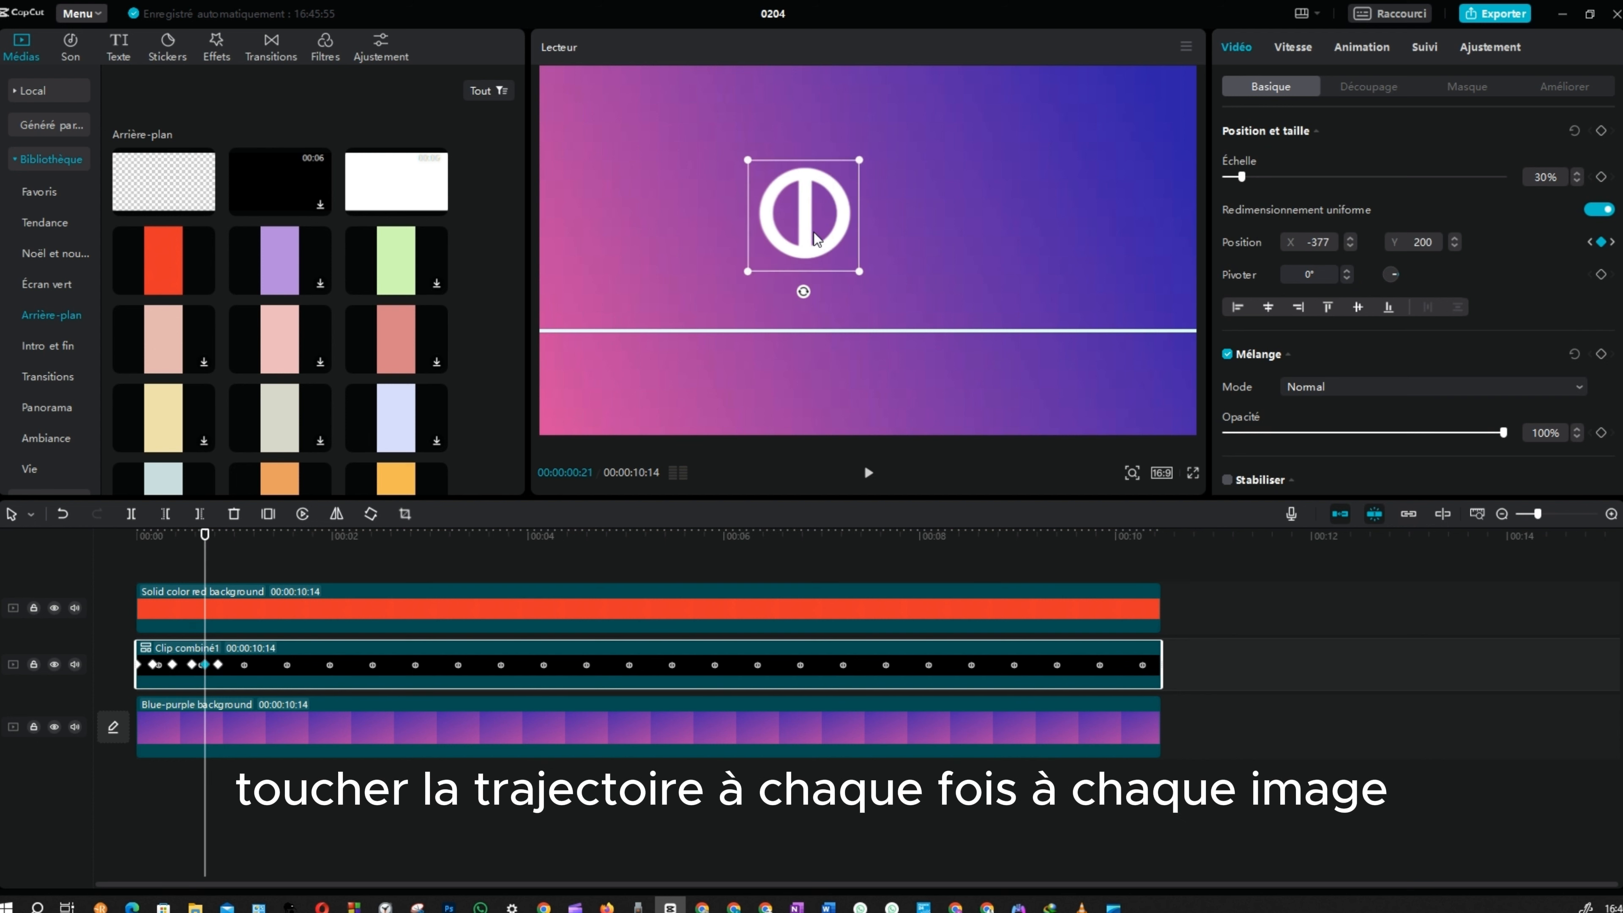
left_click_drag(816, 238, 772, 239)
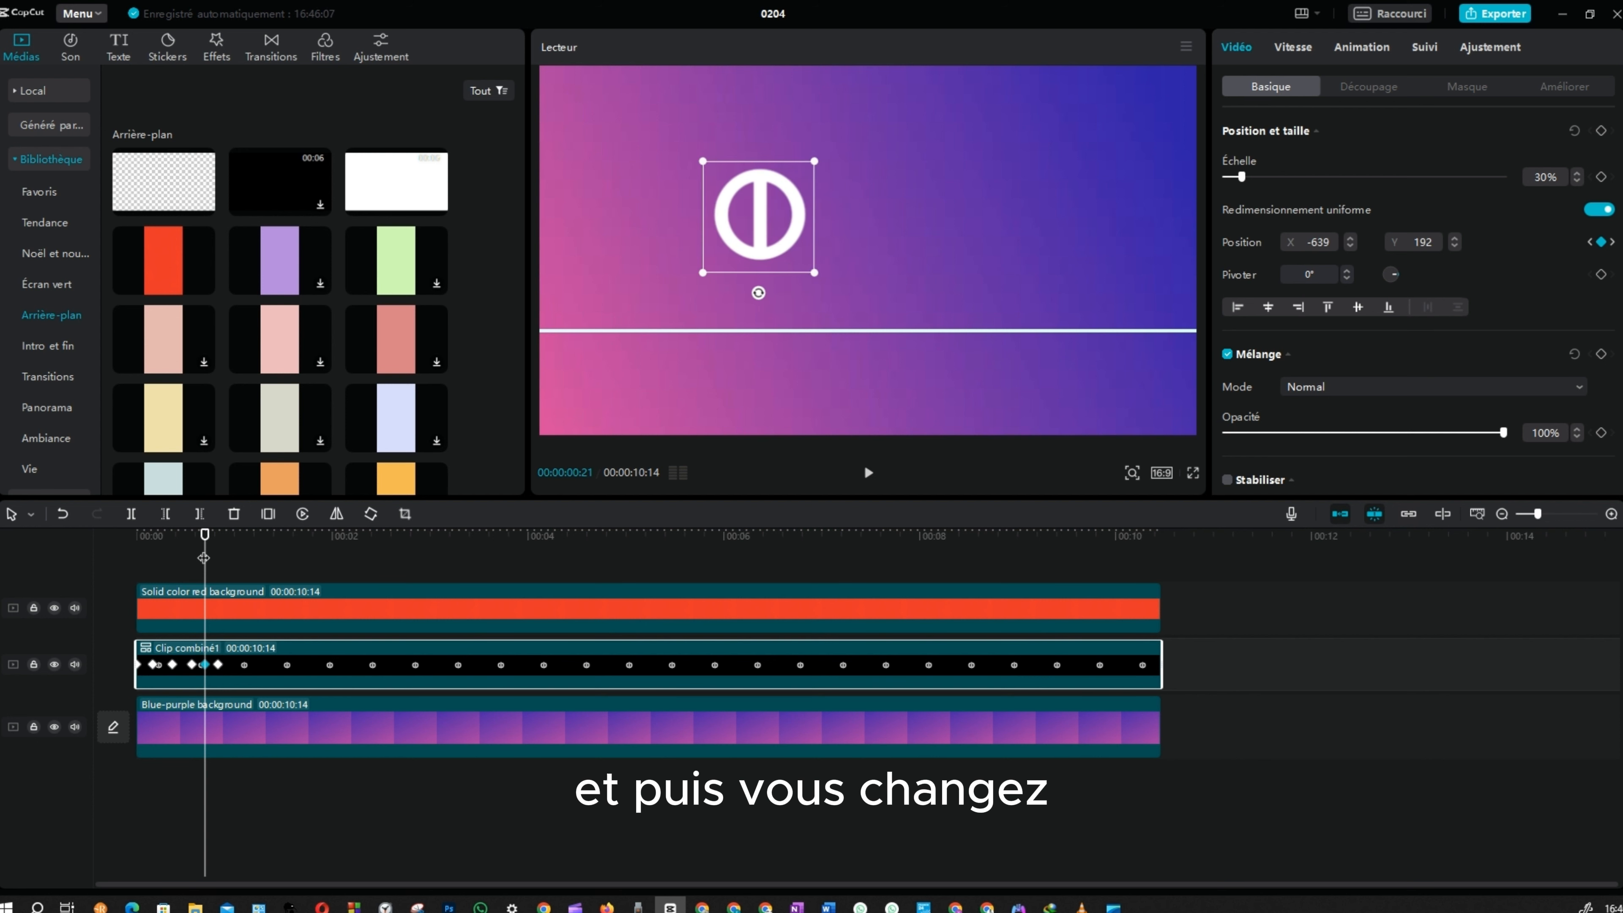
At the final position keyframe, 00:00:00:25, move the symbol's landing point to about X -432, Y -195
left_click_drag(204, 557, 224, 469)
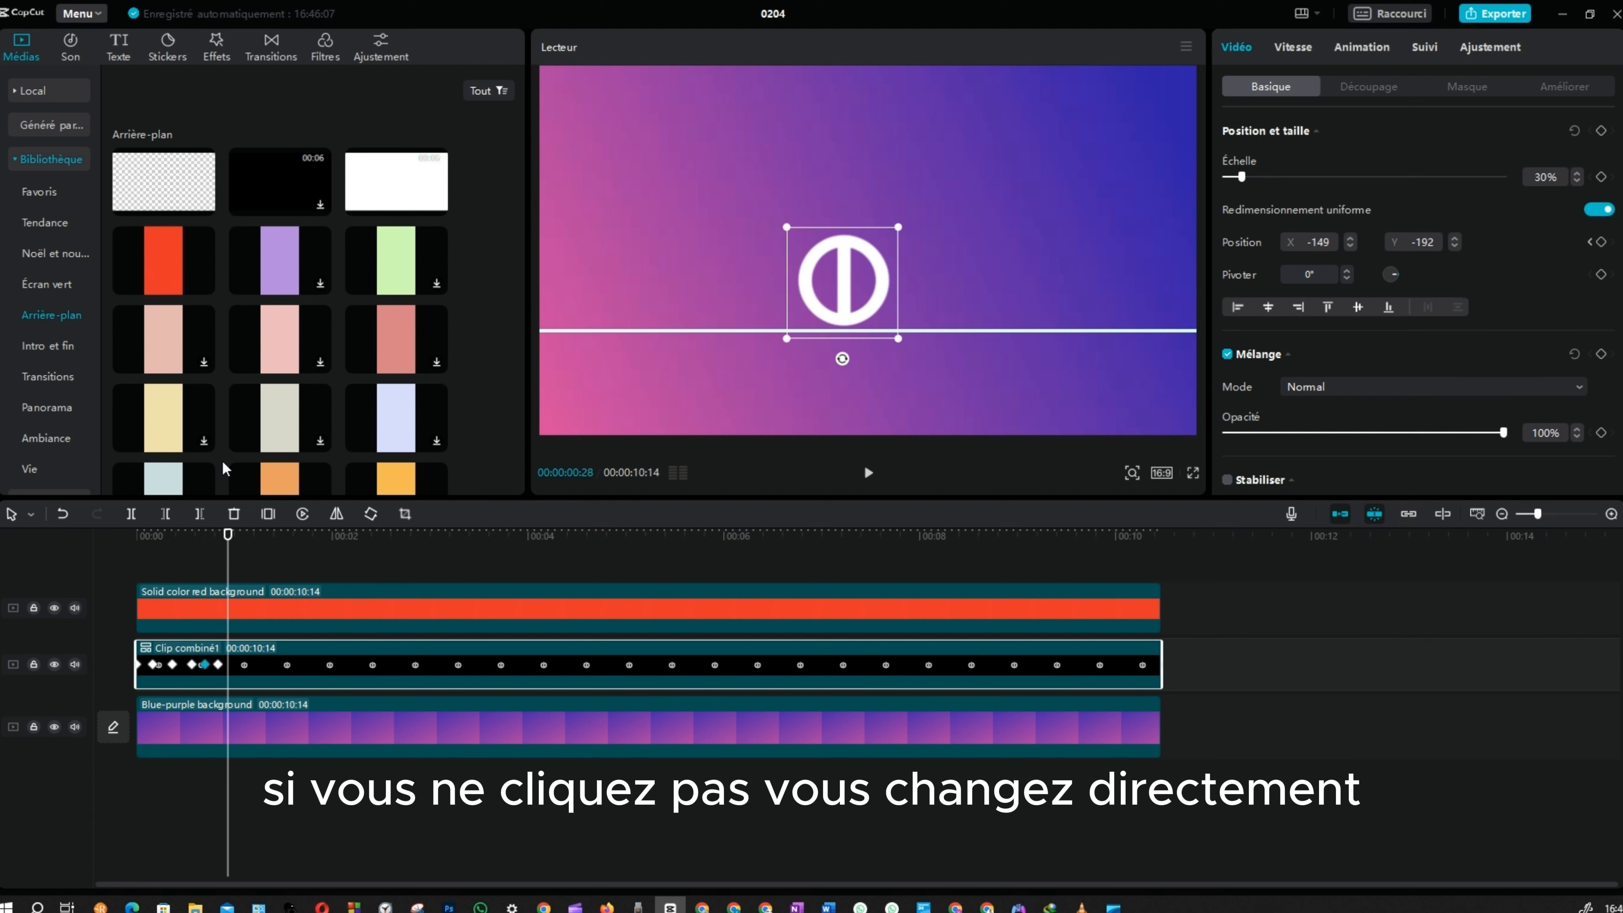
left_click(216, 666)
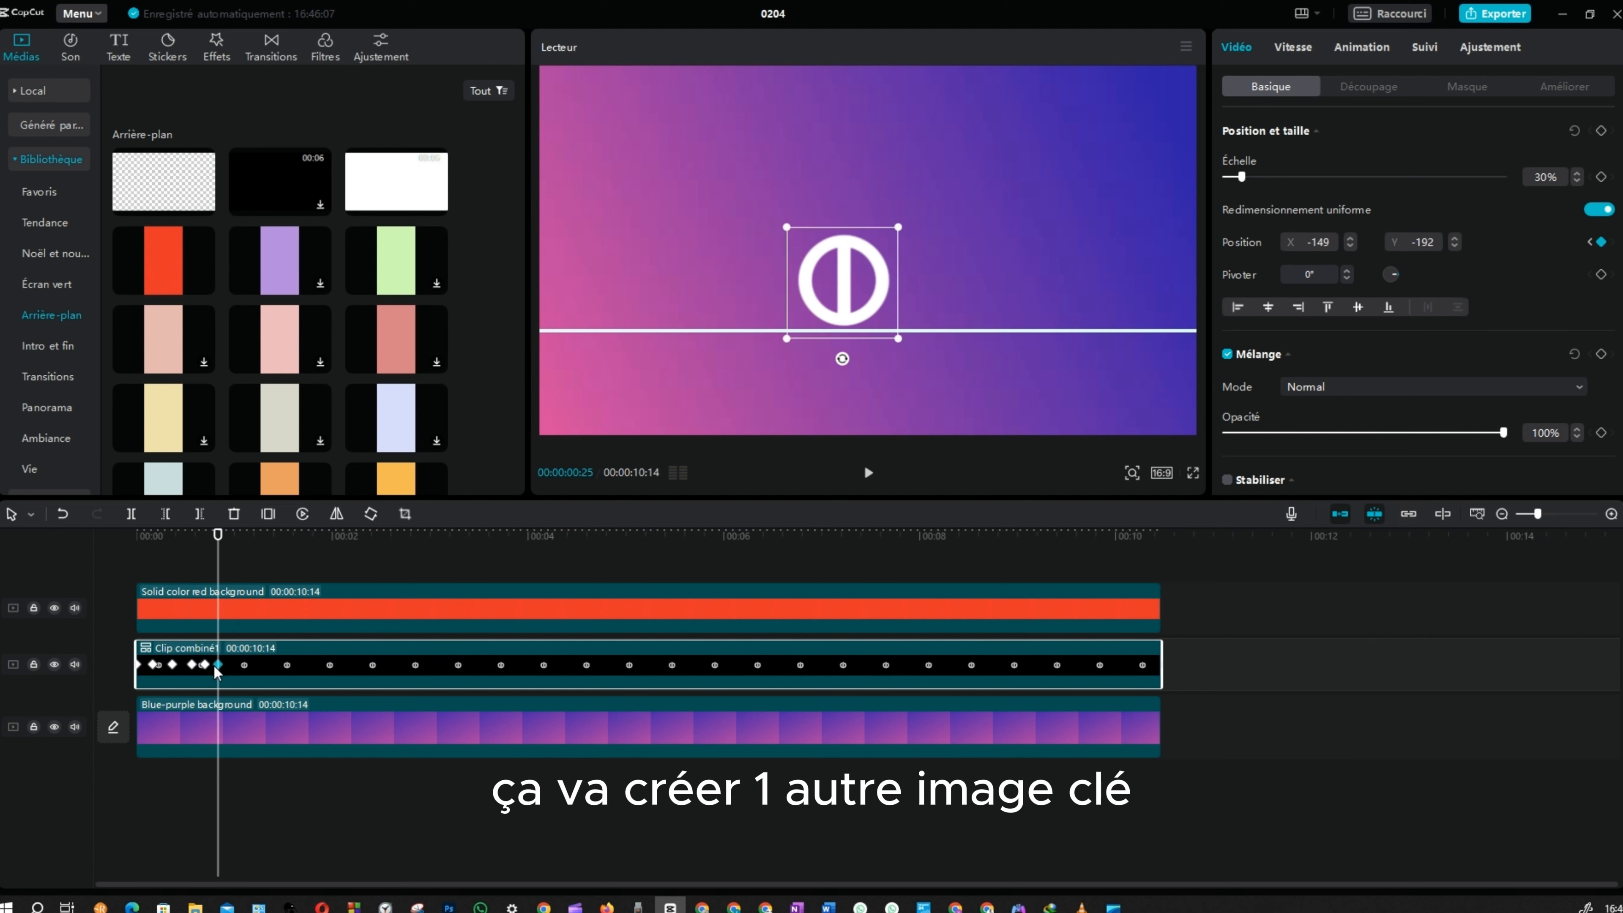
left_click_drag(844, 282, 791, 281)
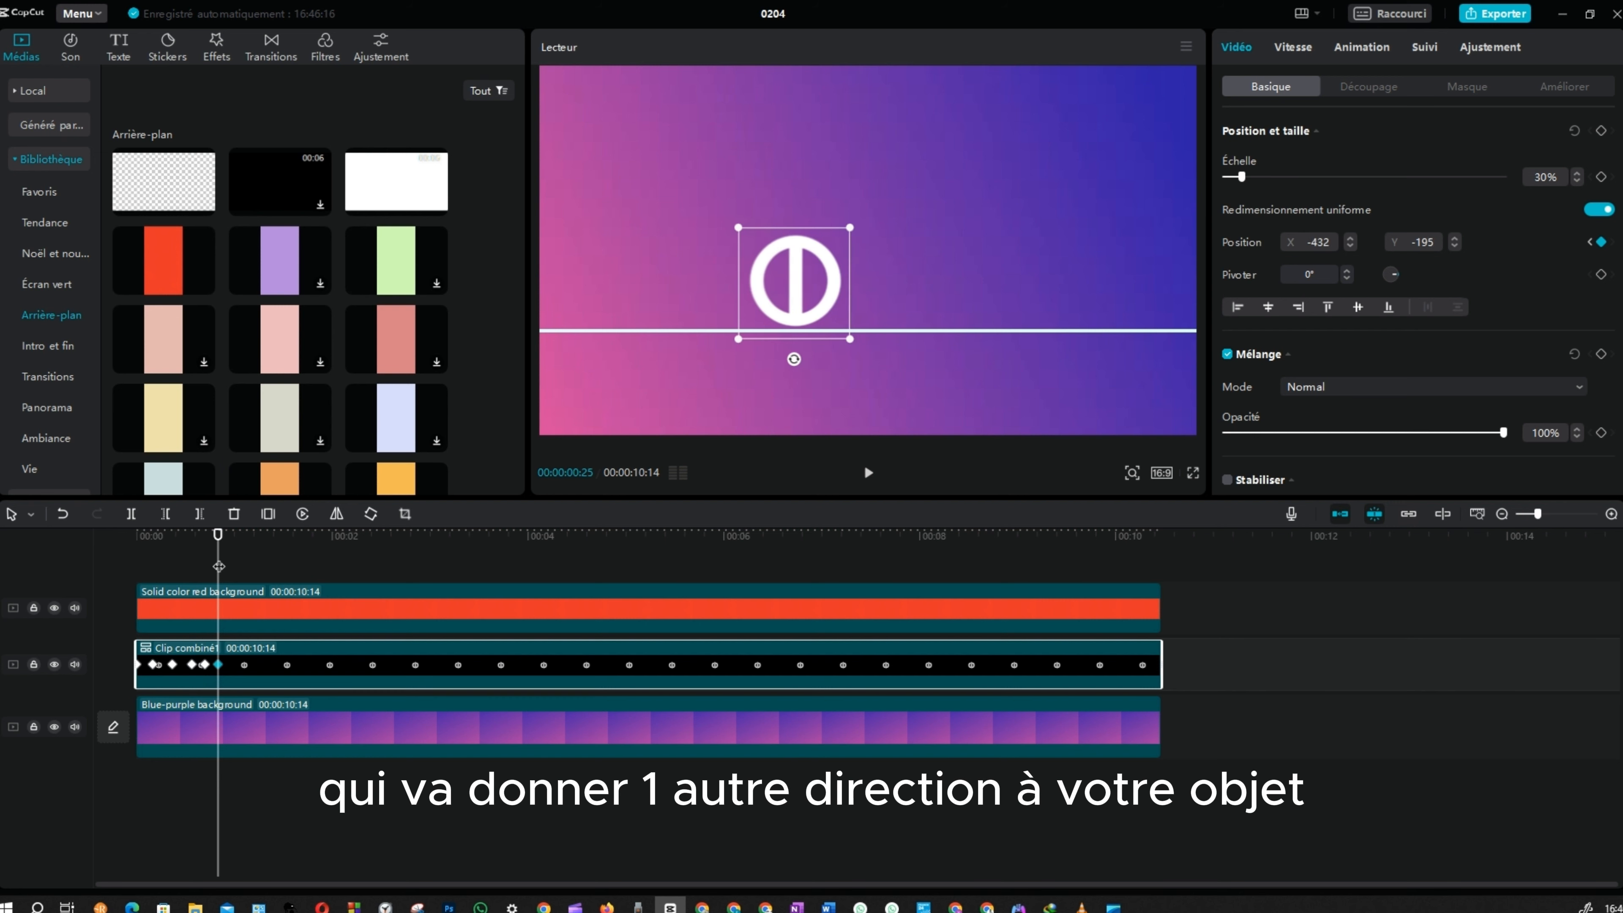
Replay the shortened bounce trajectory from the start to check the motion
key("space")
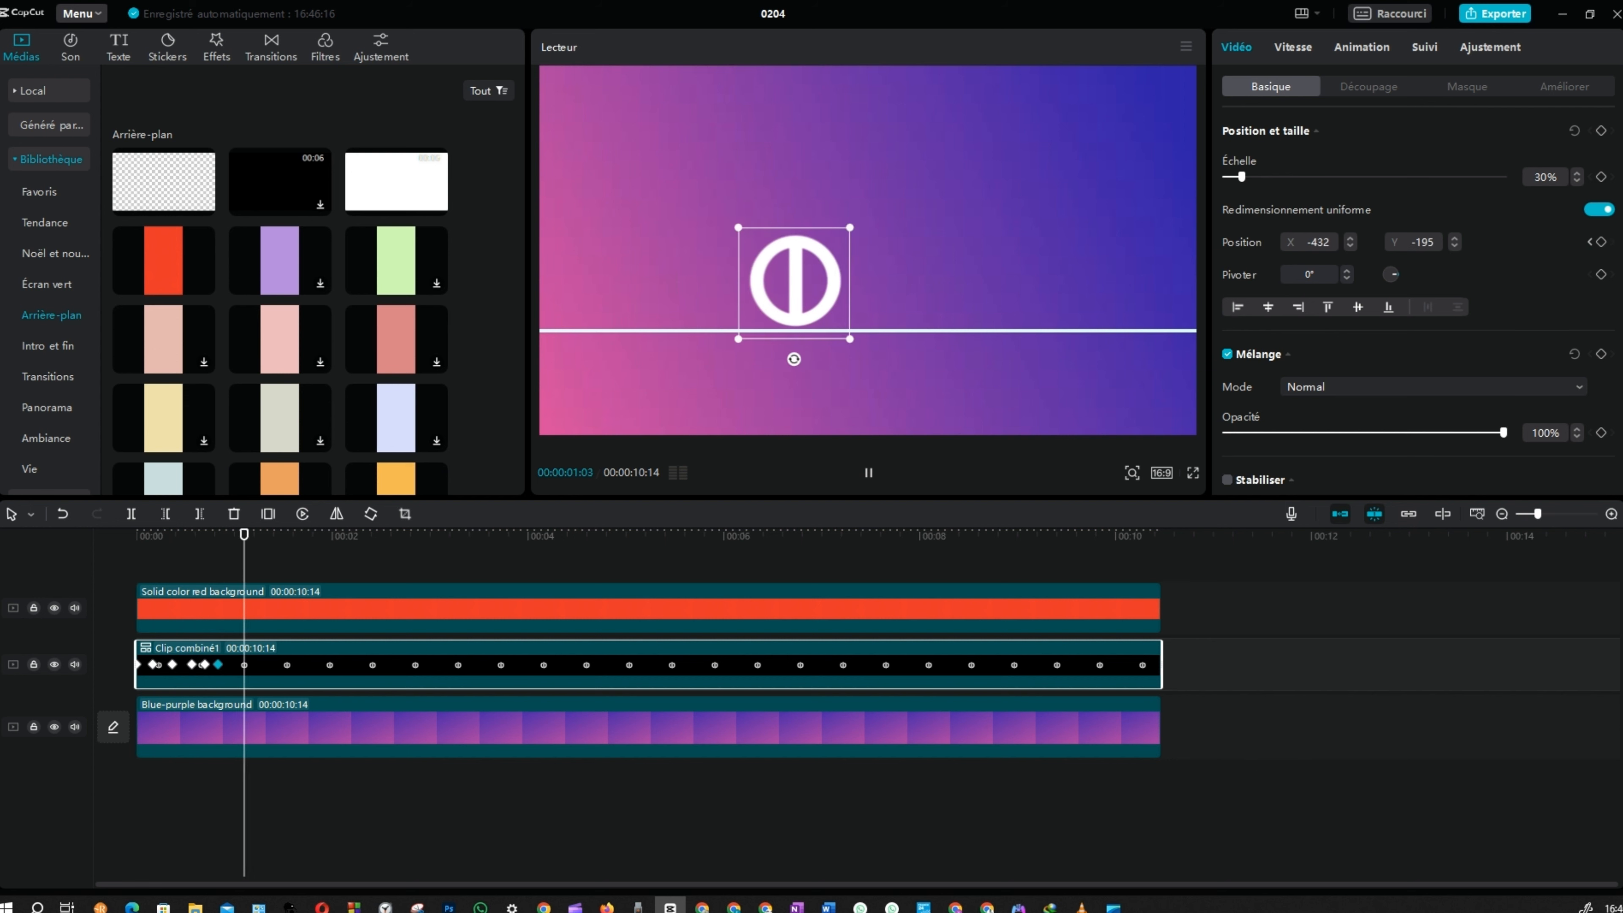
key("space")
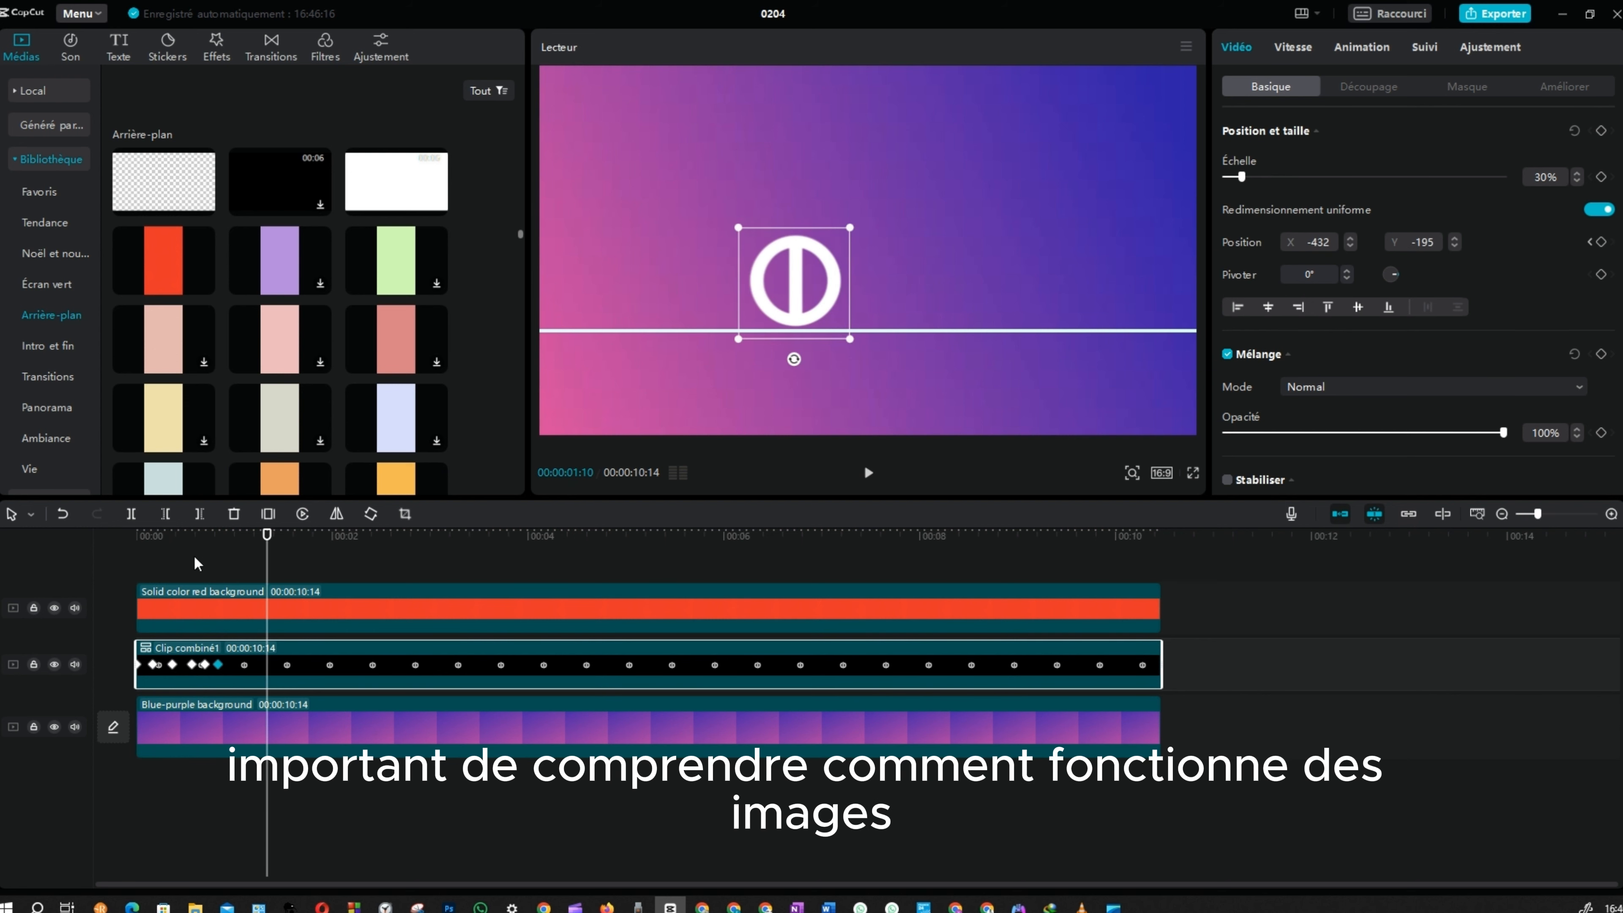
key("space")
key("space")
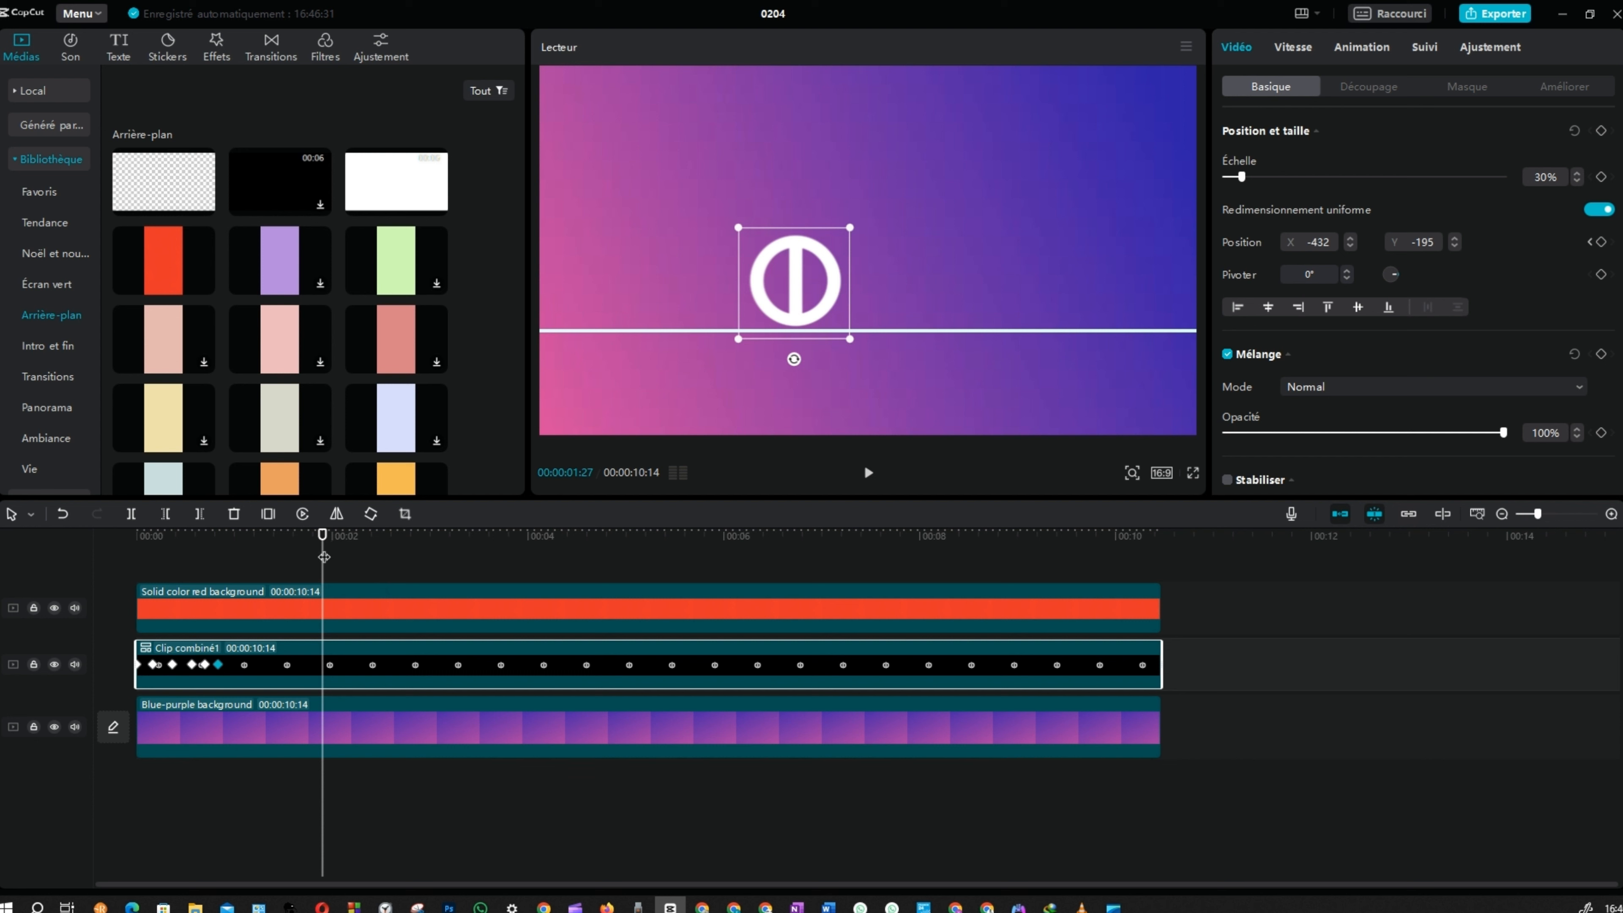
key("Home")
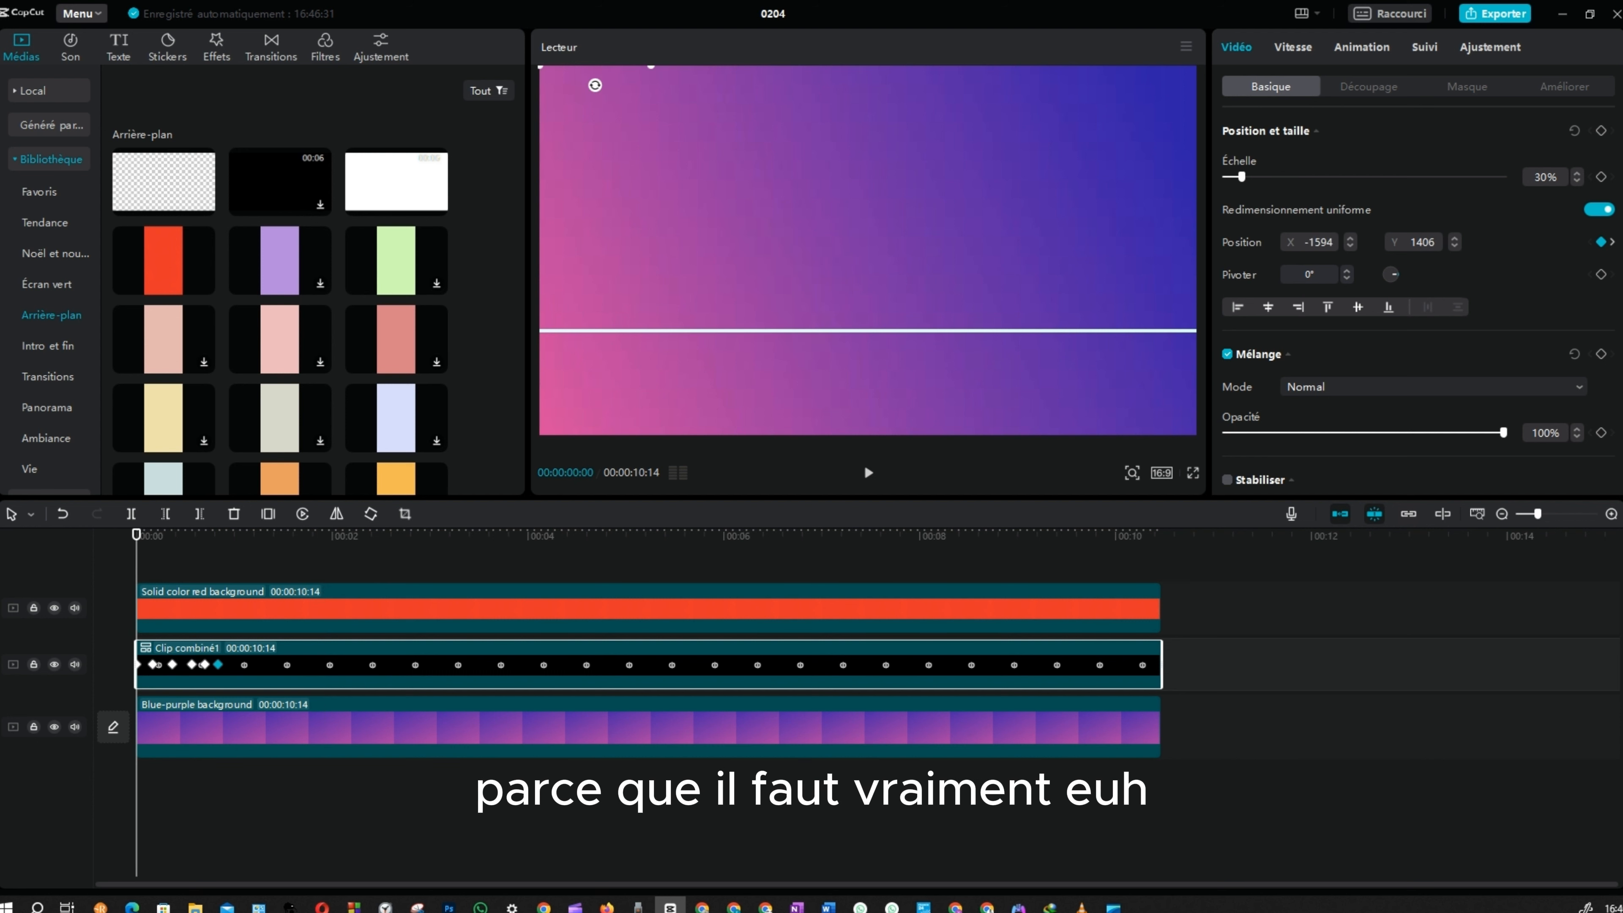
key("space")
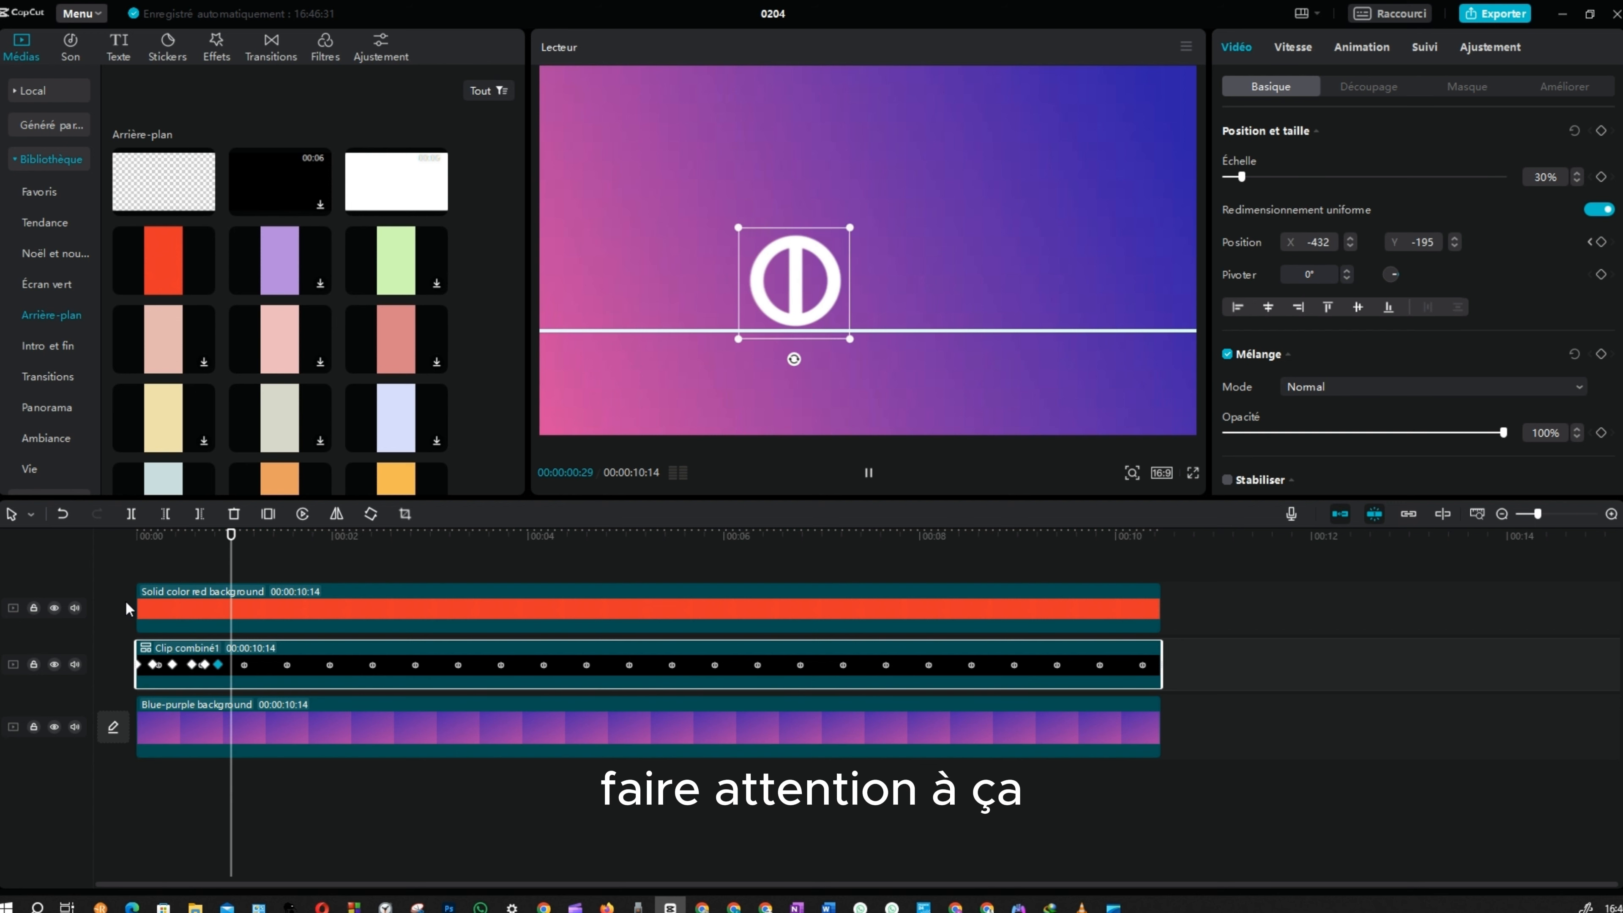
key("space")
Add a rotation keyframe to the symbol clip at 00:00:00:25, alongside the last position keyframe
left_click(228, 563)
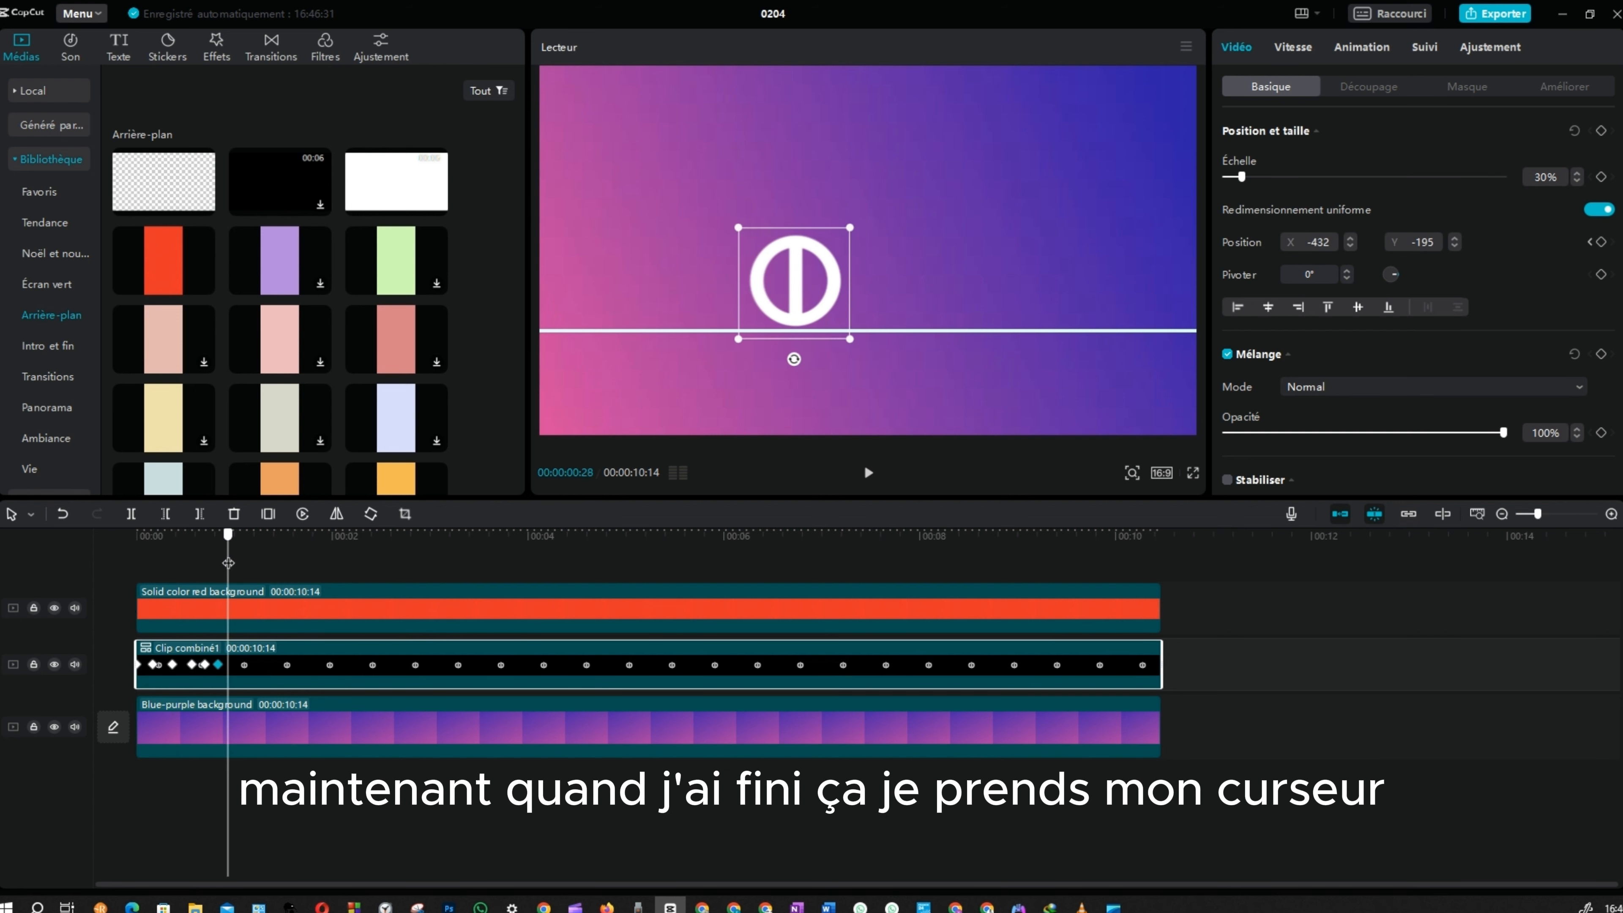
left_click_drag(228, 562, 218, 563)
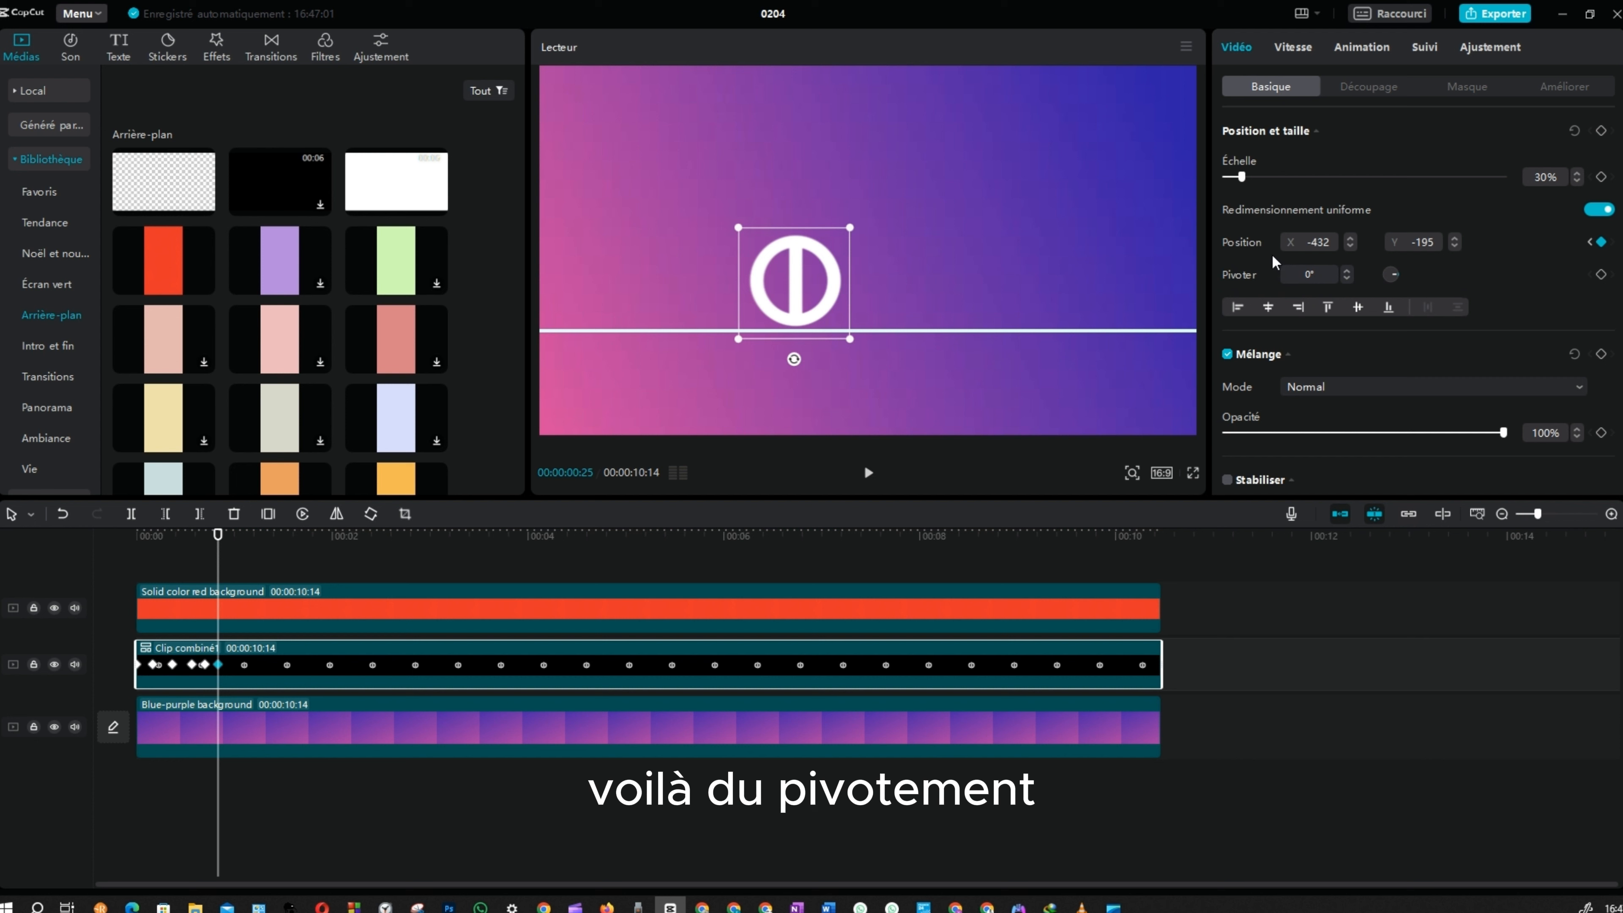
left_click(1602, 275)
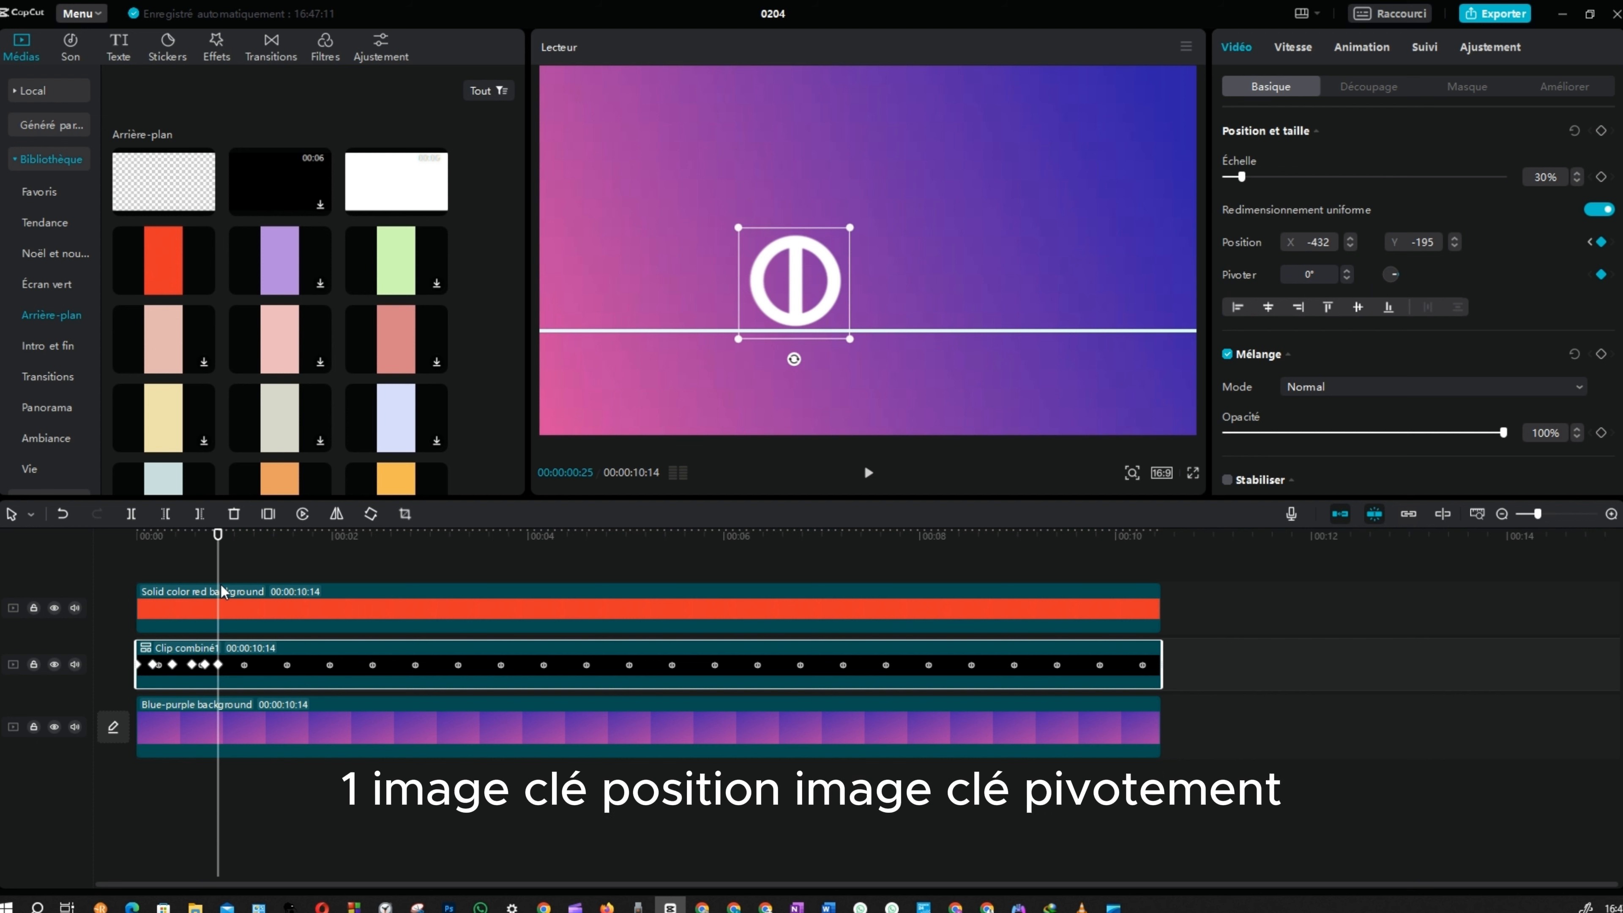
Keyframe the symbol's rotation at 180° at 00:00:02:27
key("space")
key("space")
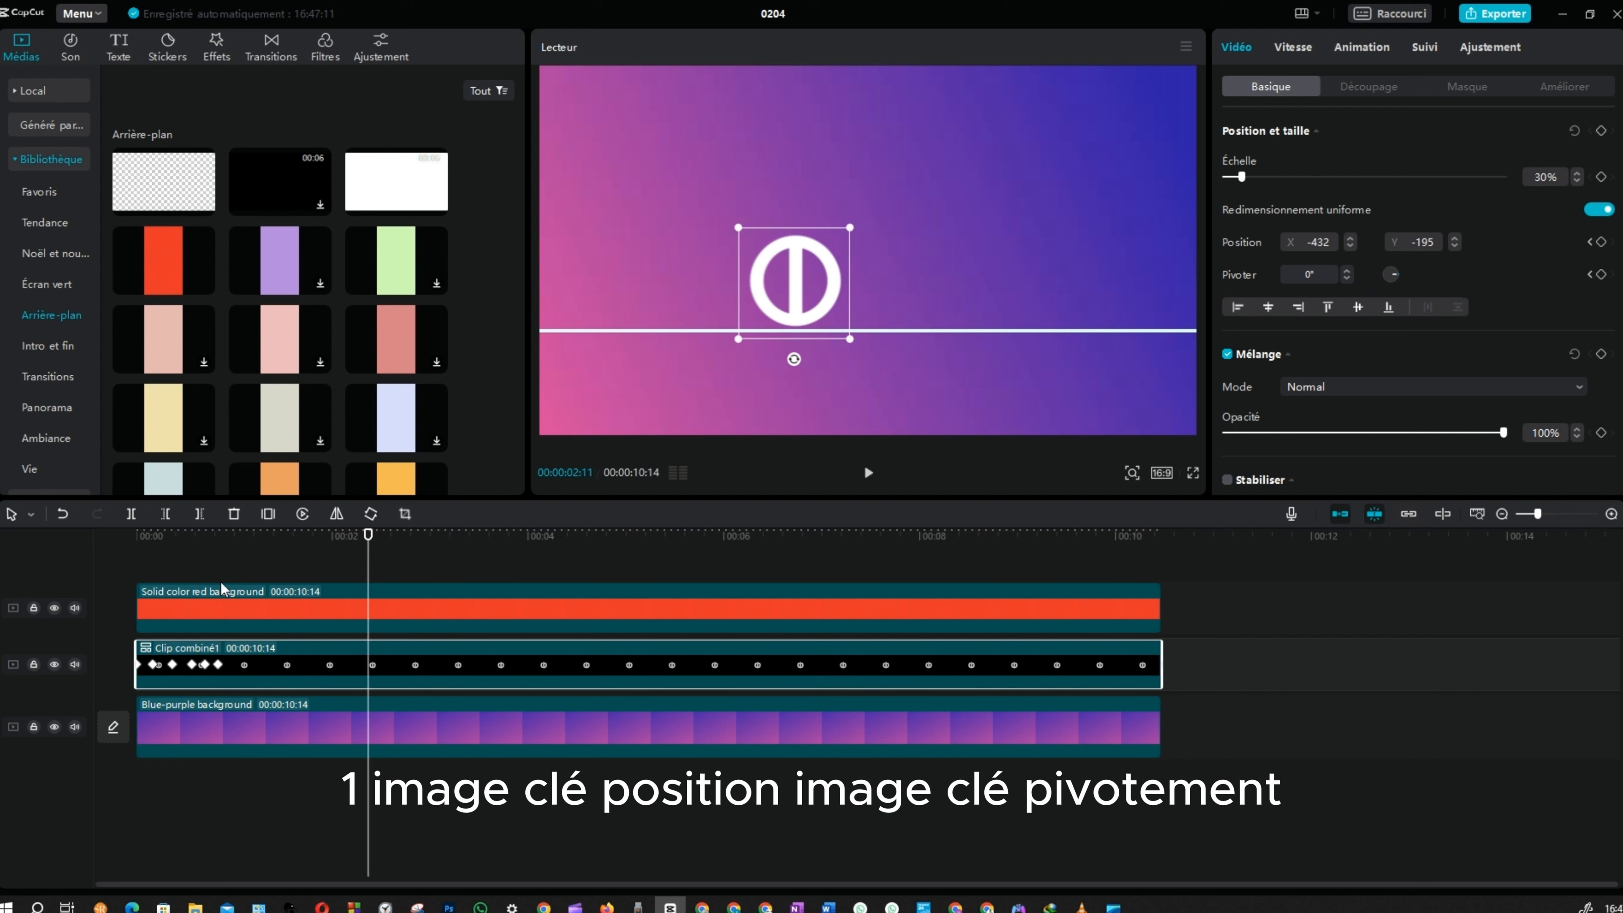
key("space")
key("space")
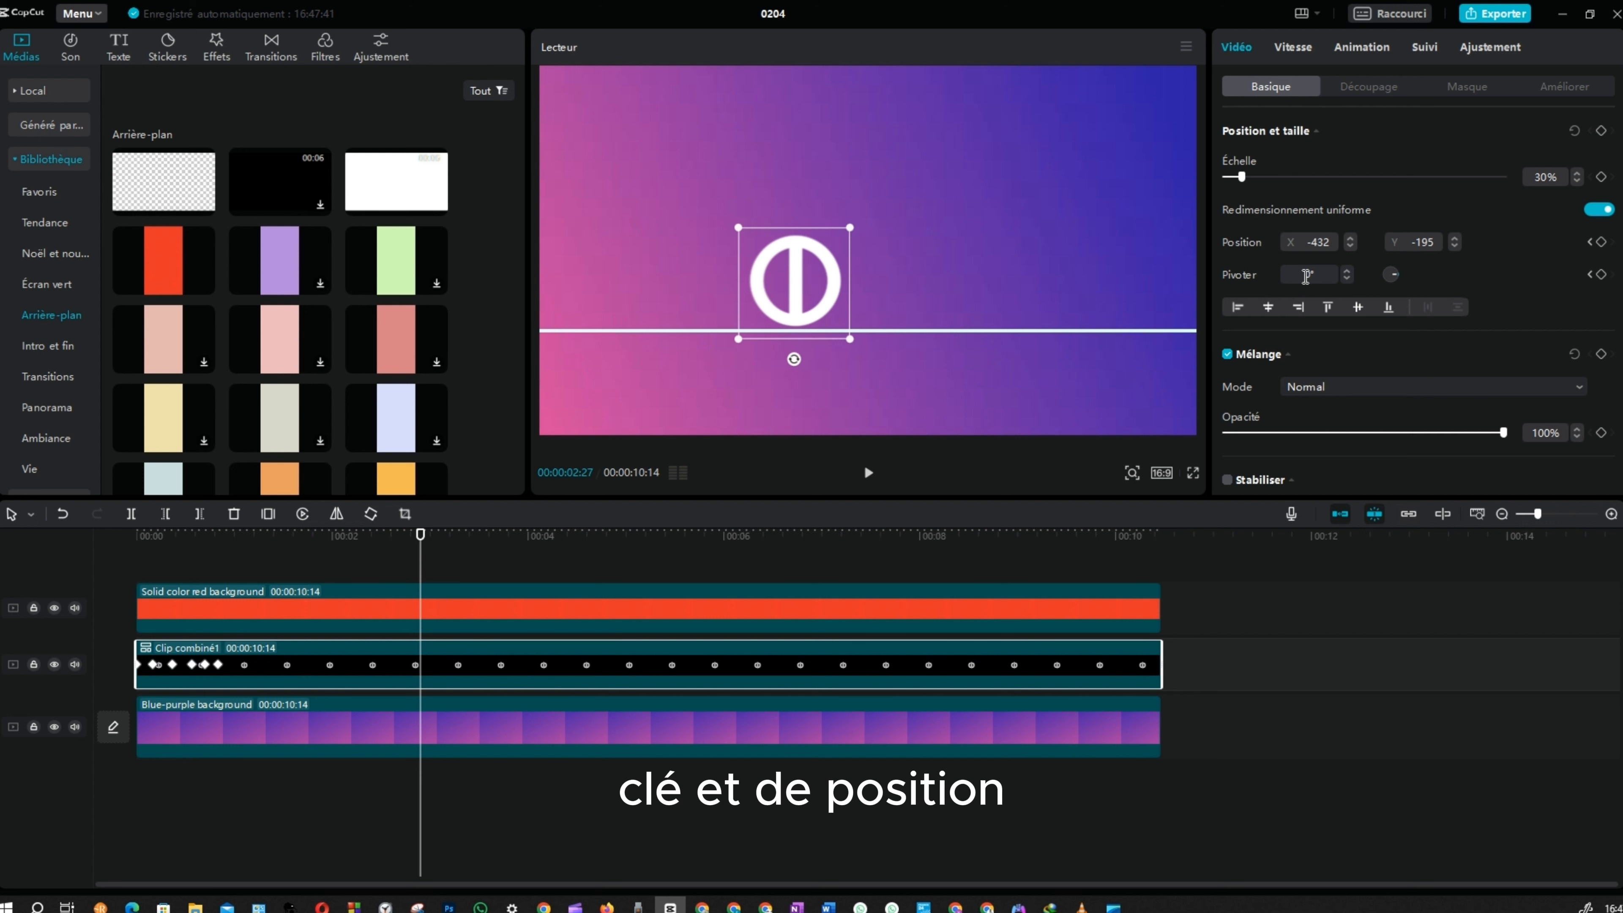
double_click(1306, 275)
type("180")
key("Return")
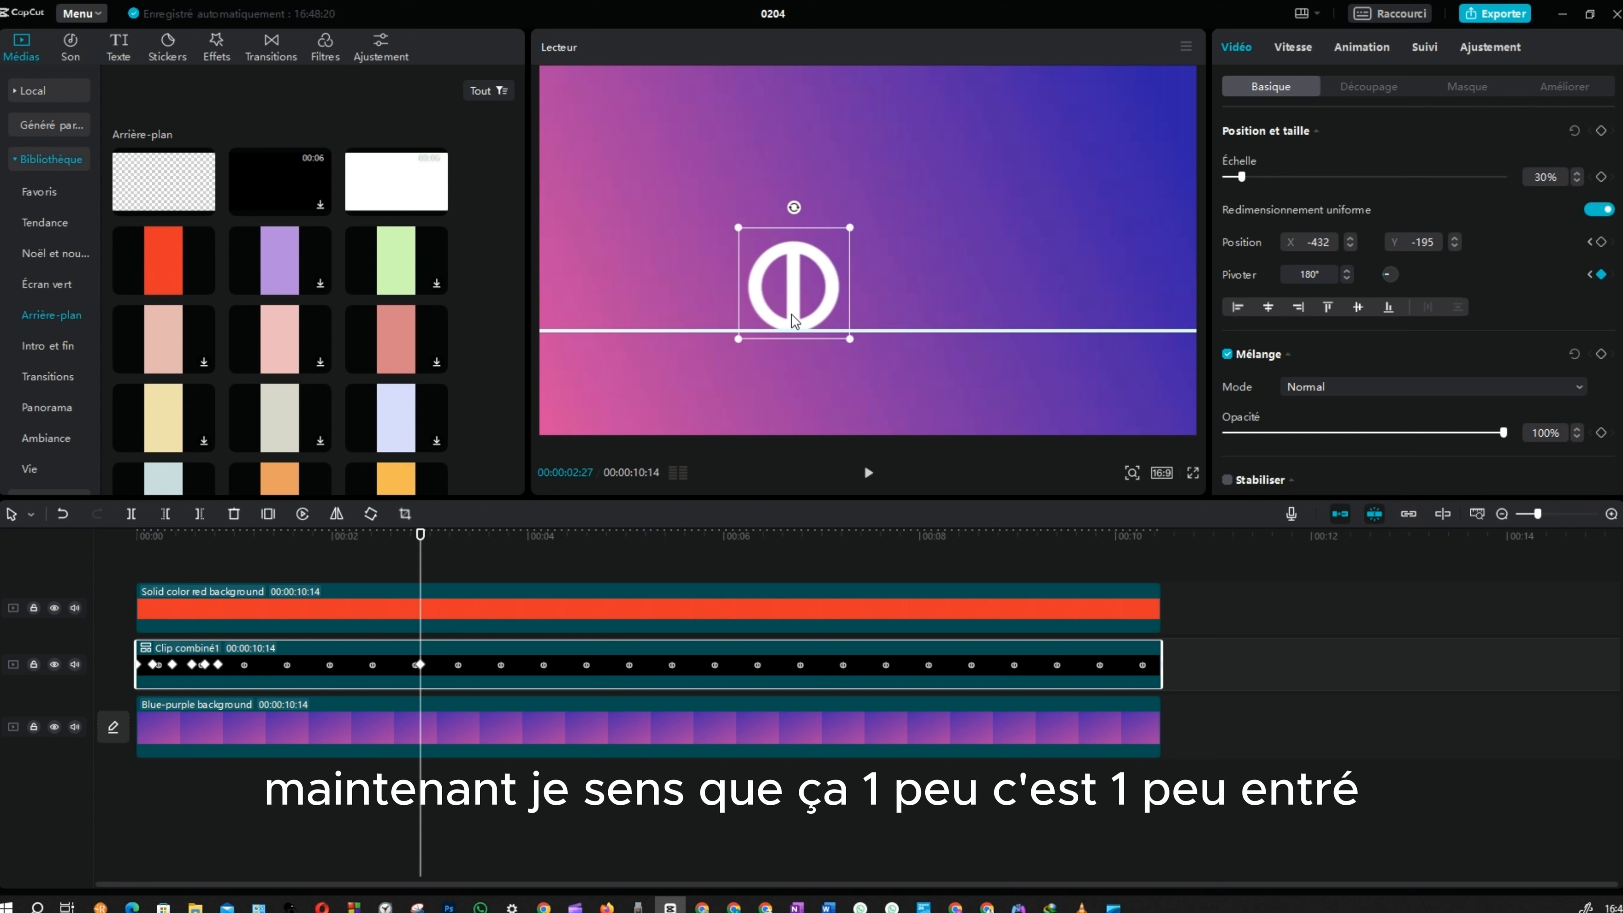
Try shifting the symbol to about X -384, Y -173 at 00:00:02:27, and undo the move
left_click_drag(793, 319, 802, 317)
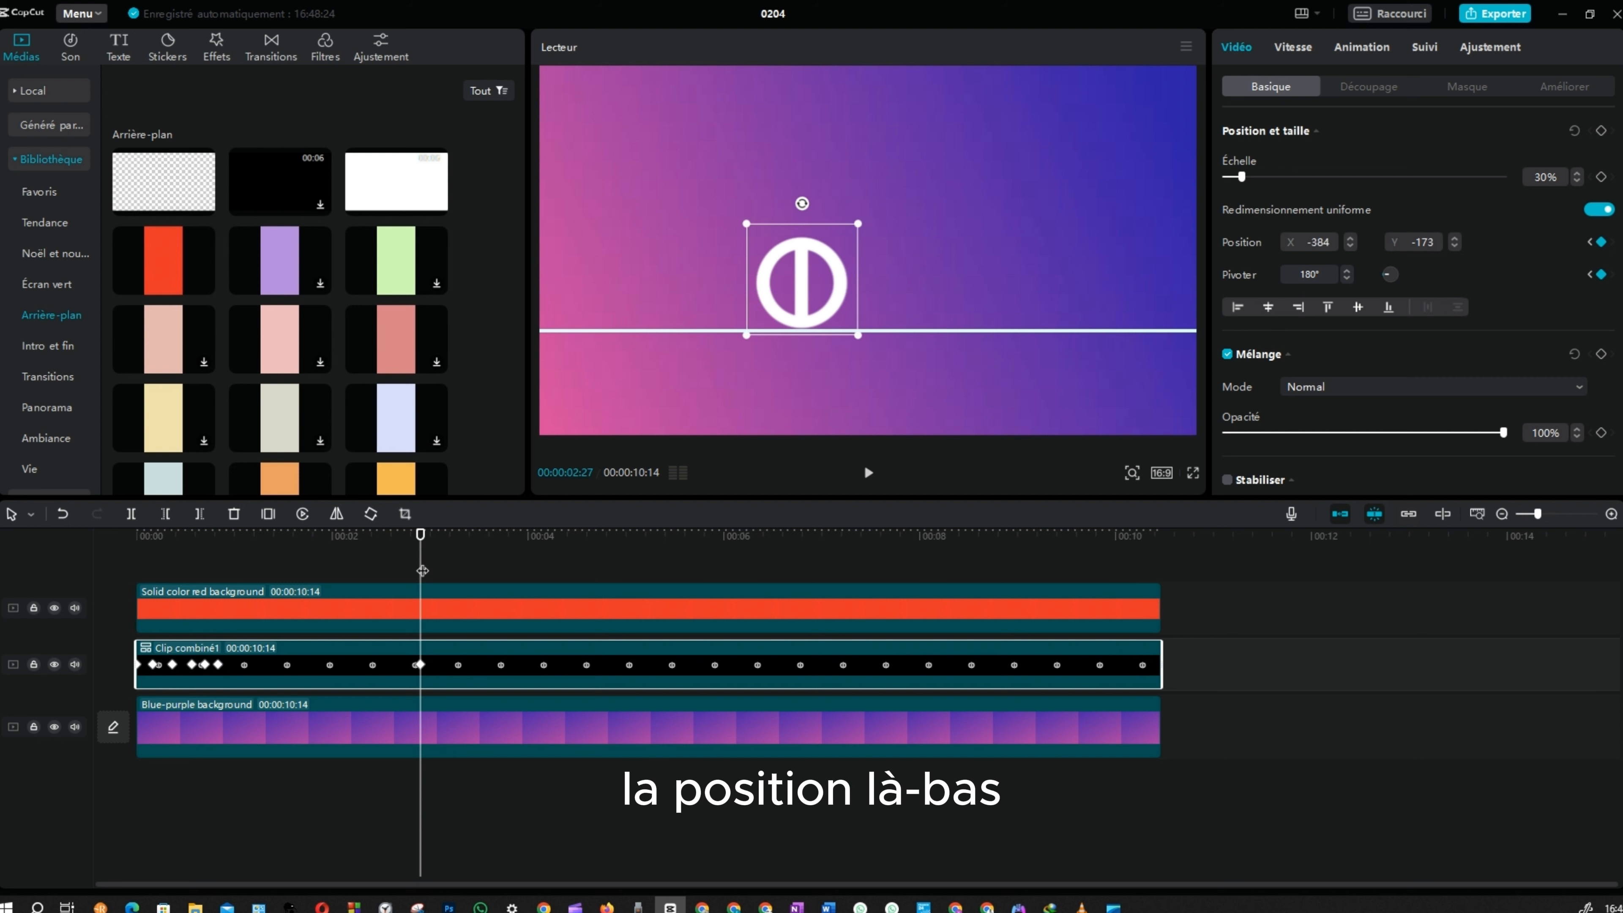
key("ctrl+z")
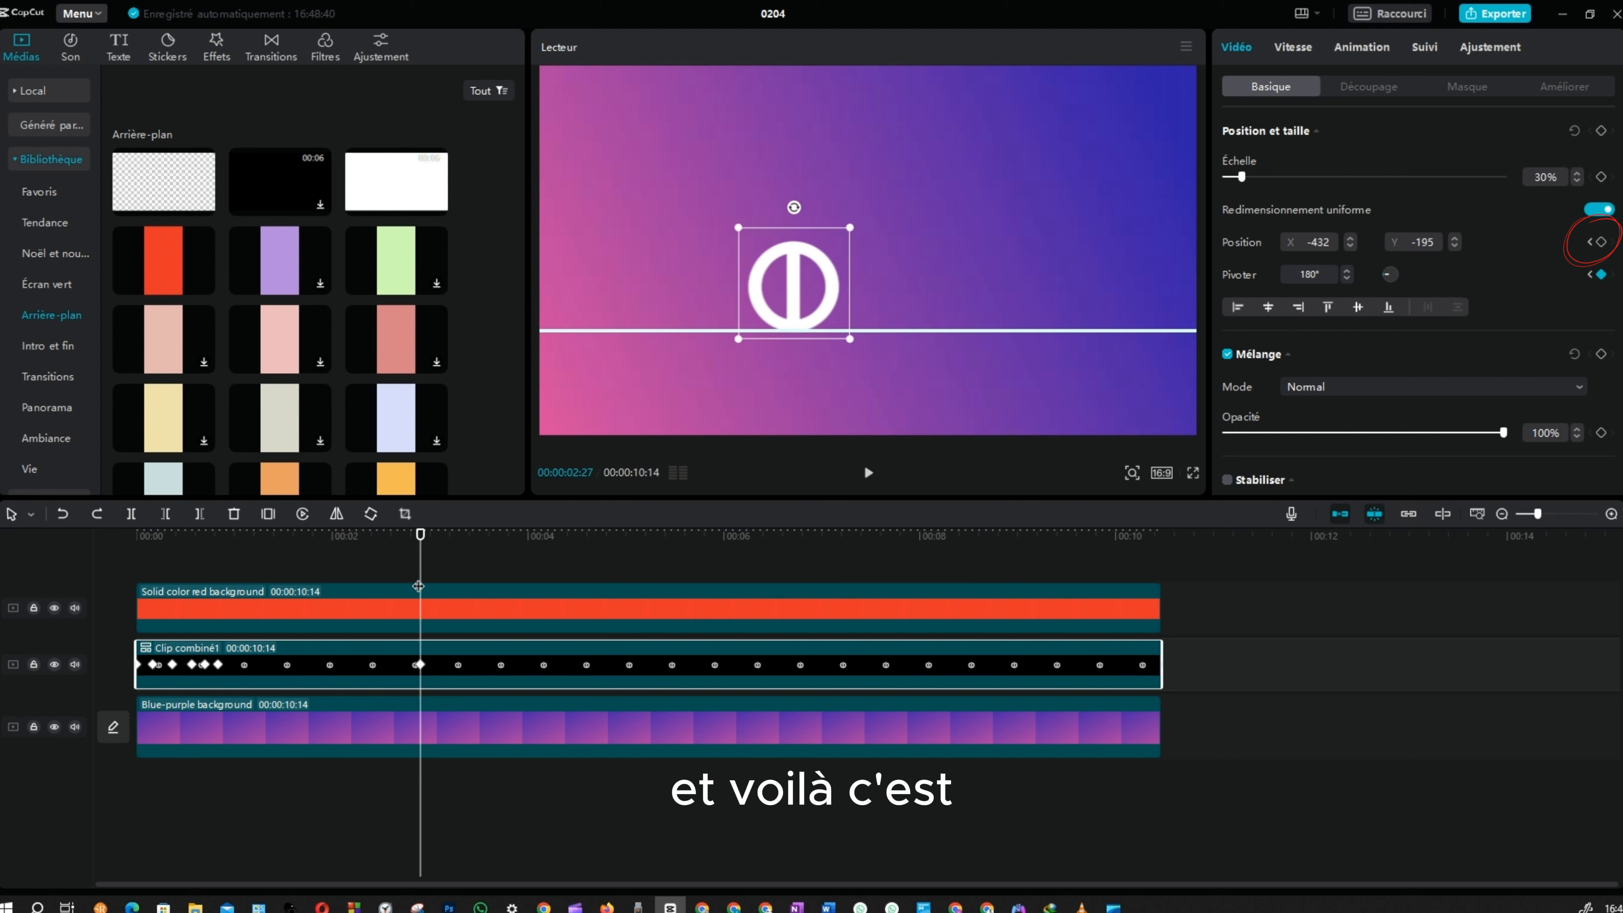
Replay the animation from the start to check the symbol's bounce and rotation in place
left_click_drag(418, 585, 48, 604)
key("space")
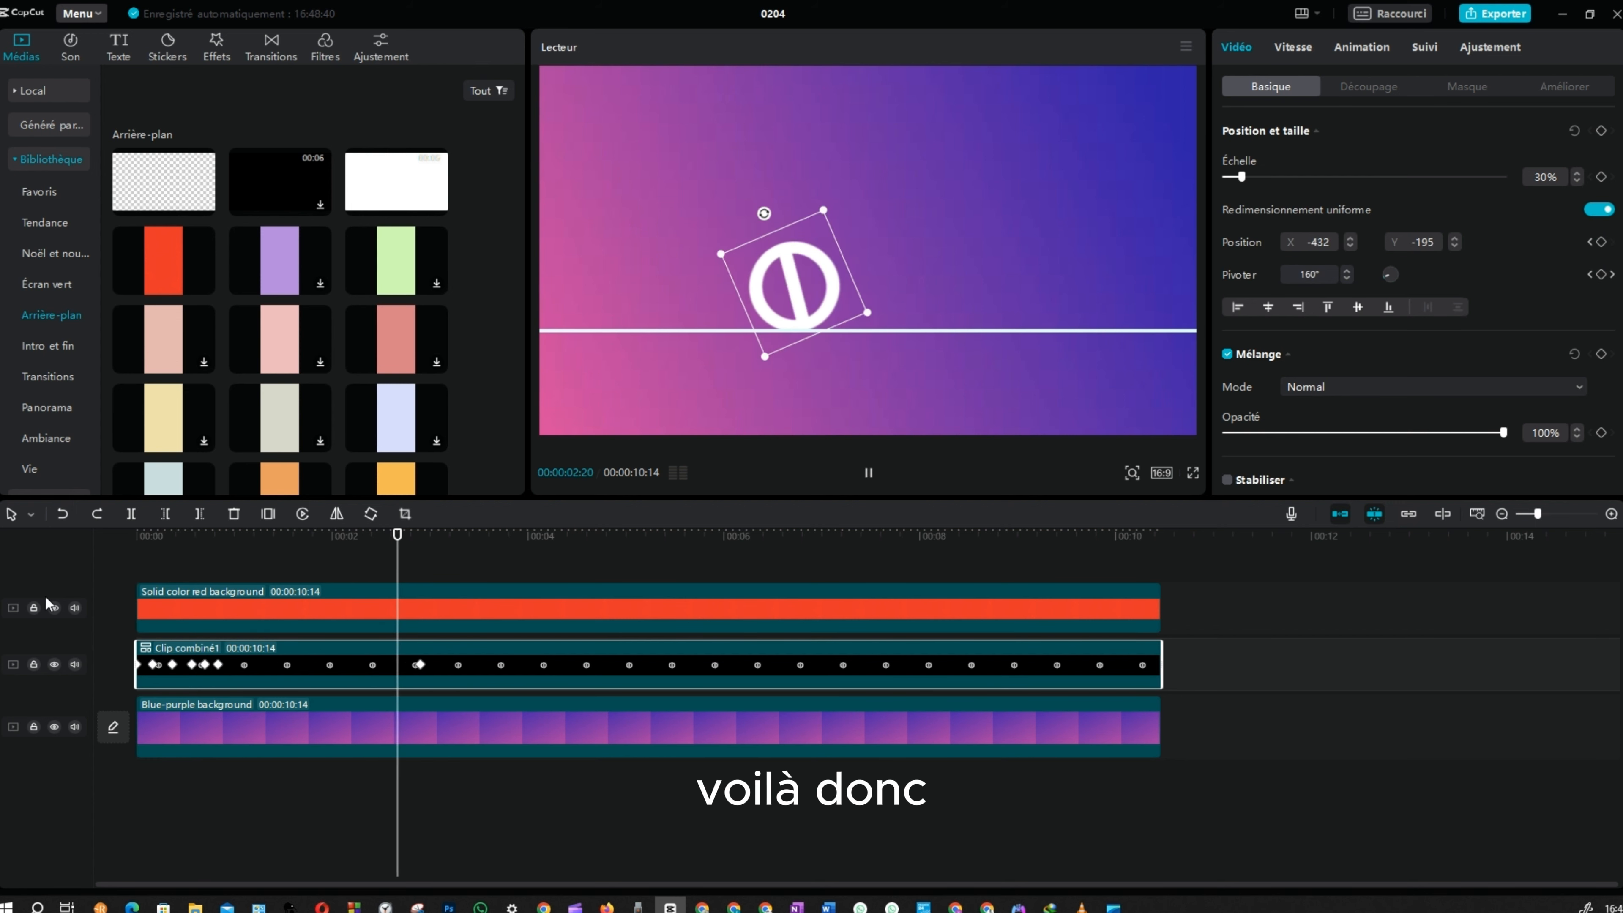
key("space")
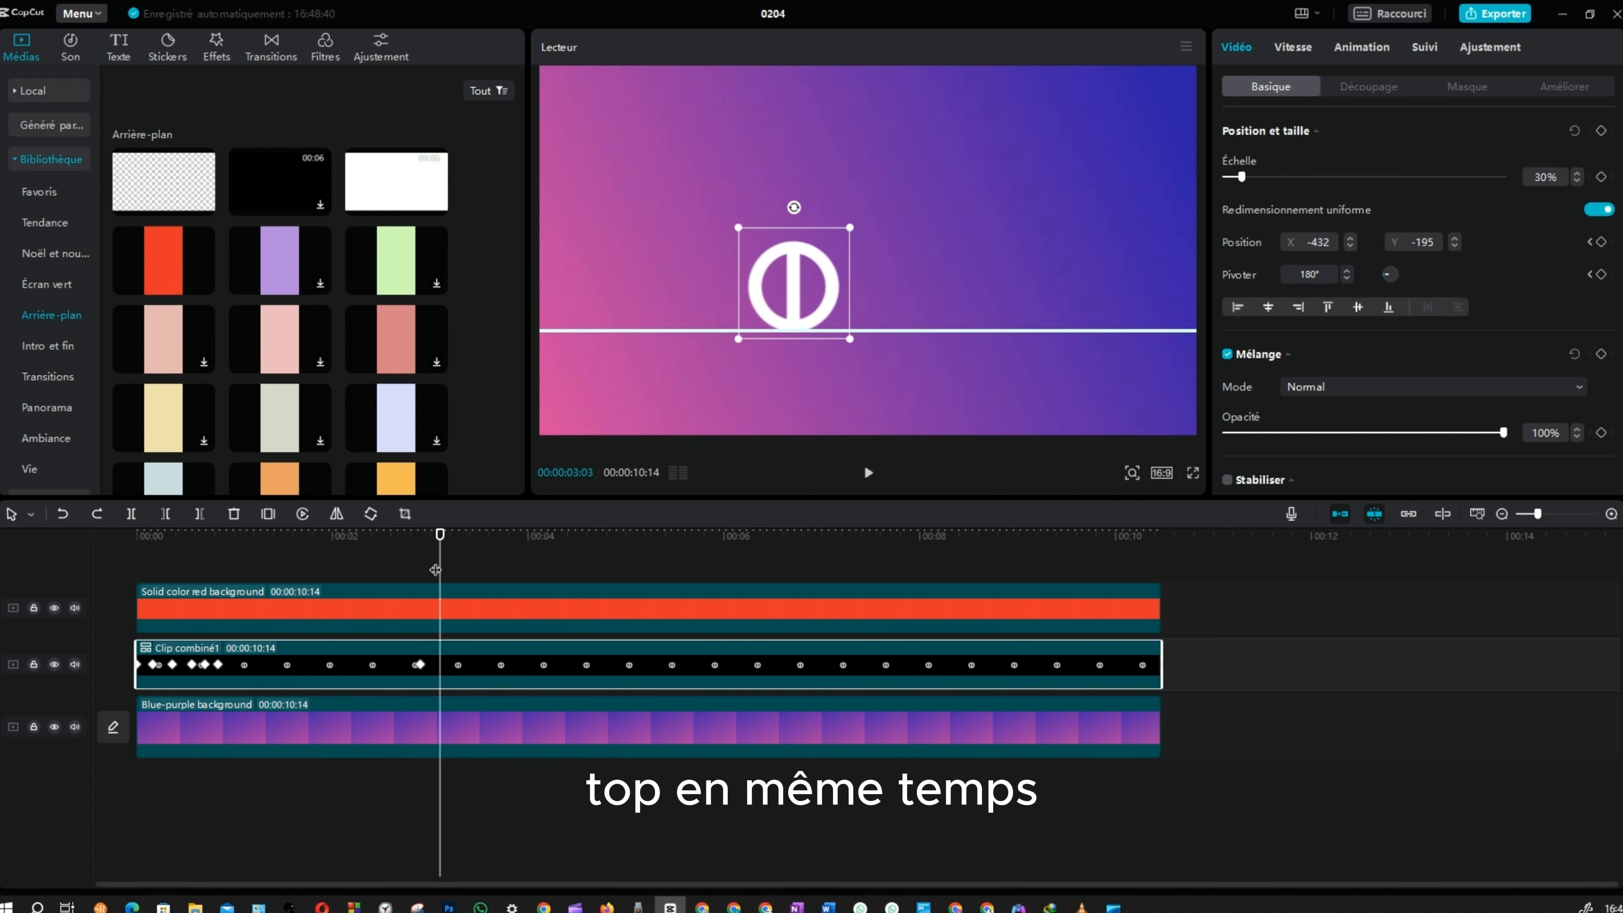
key("Home")
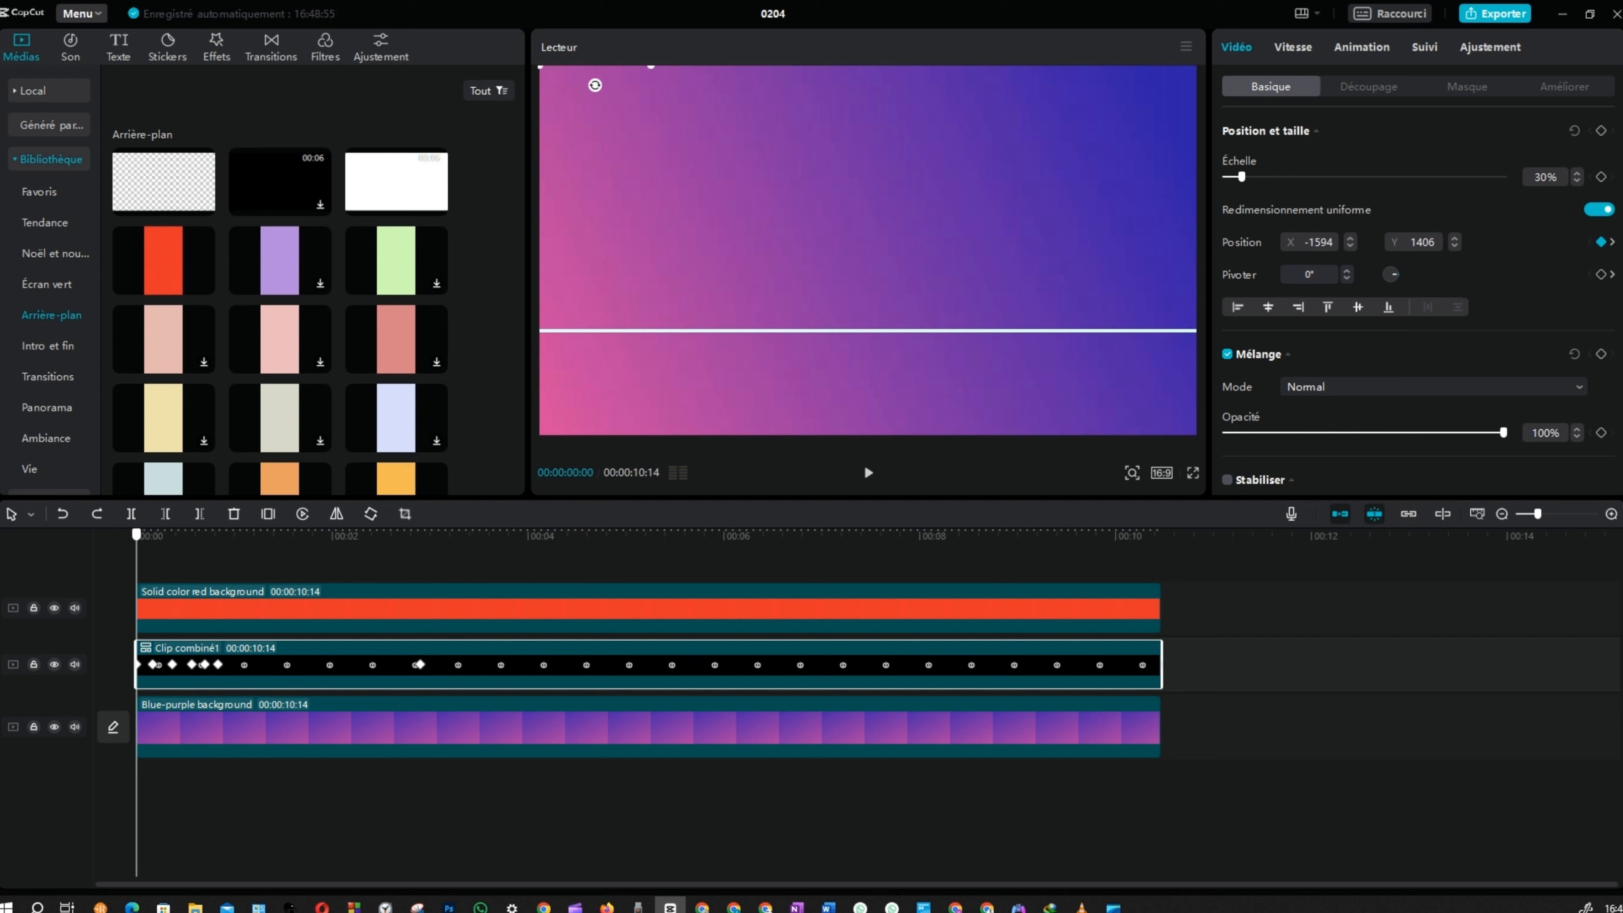
At the 180° rotation keyframe, 00:00:02:27, move the symbol along the line to about X 136, Y -158
left_click(218, 665)
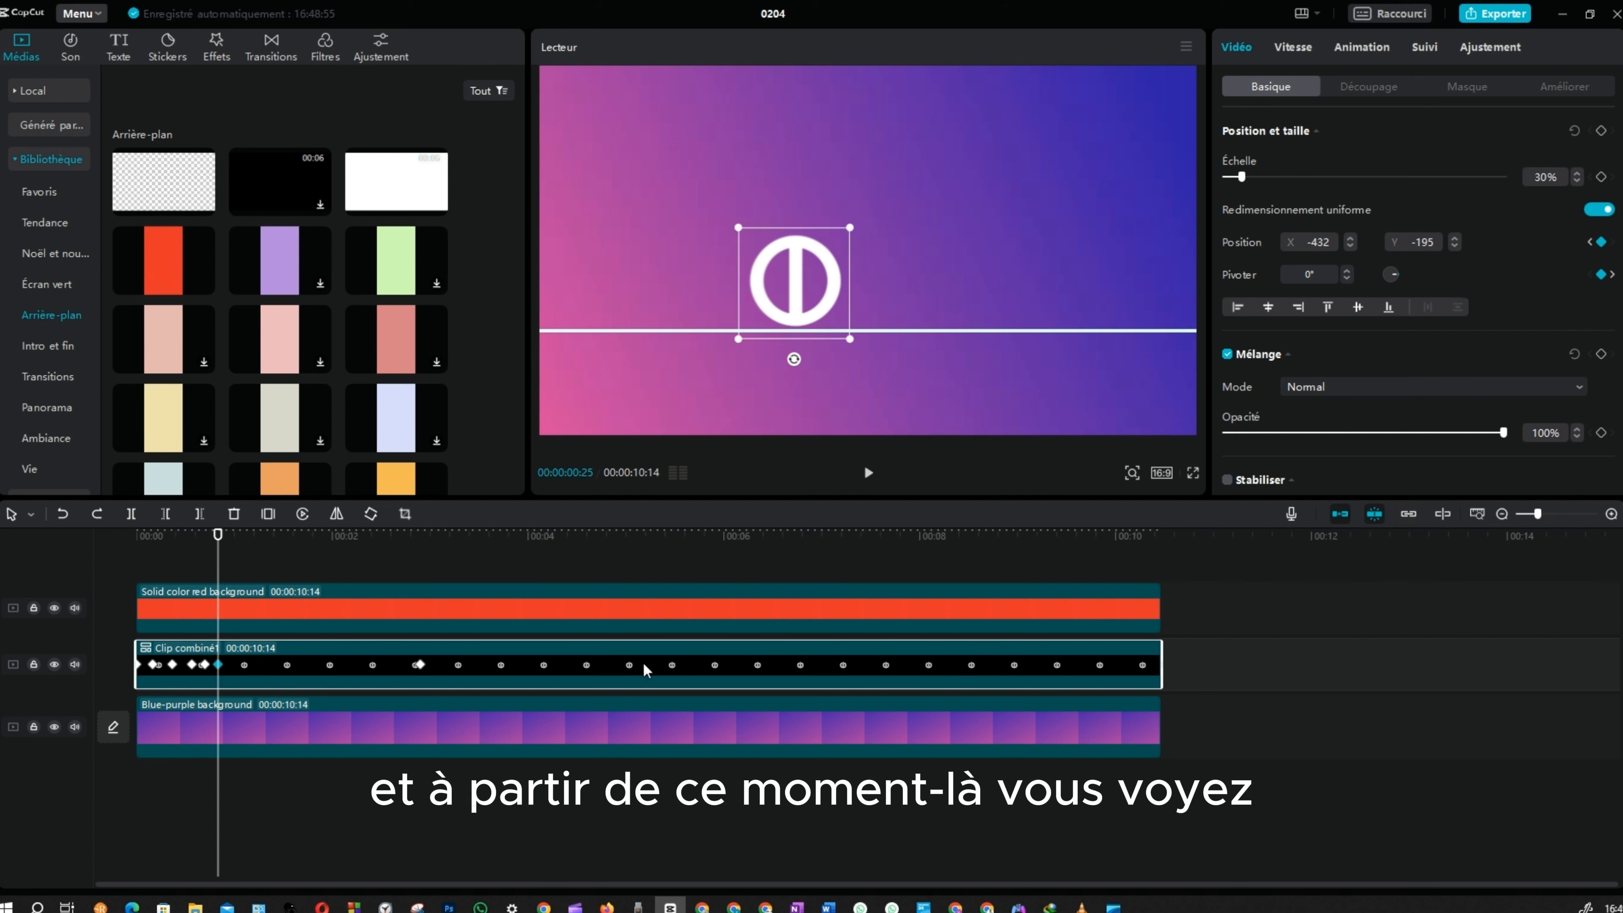
left_click(419, 666)
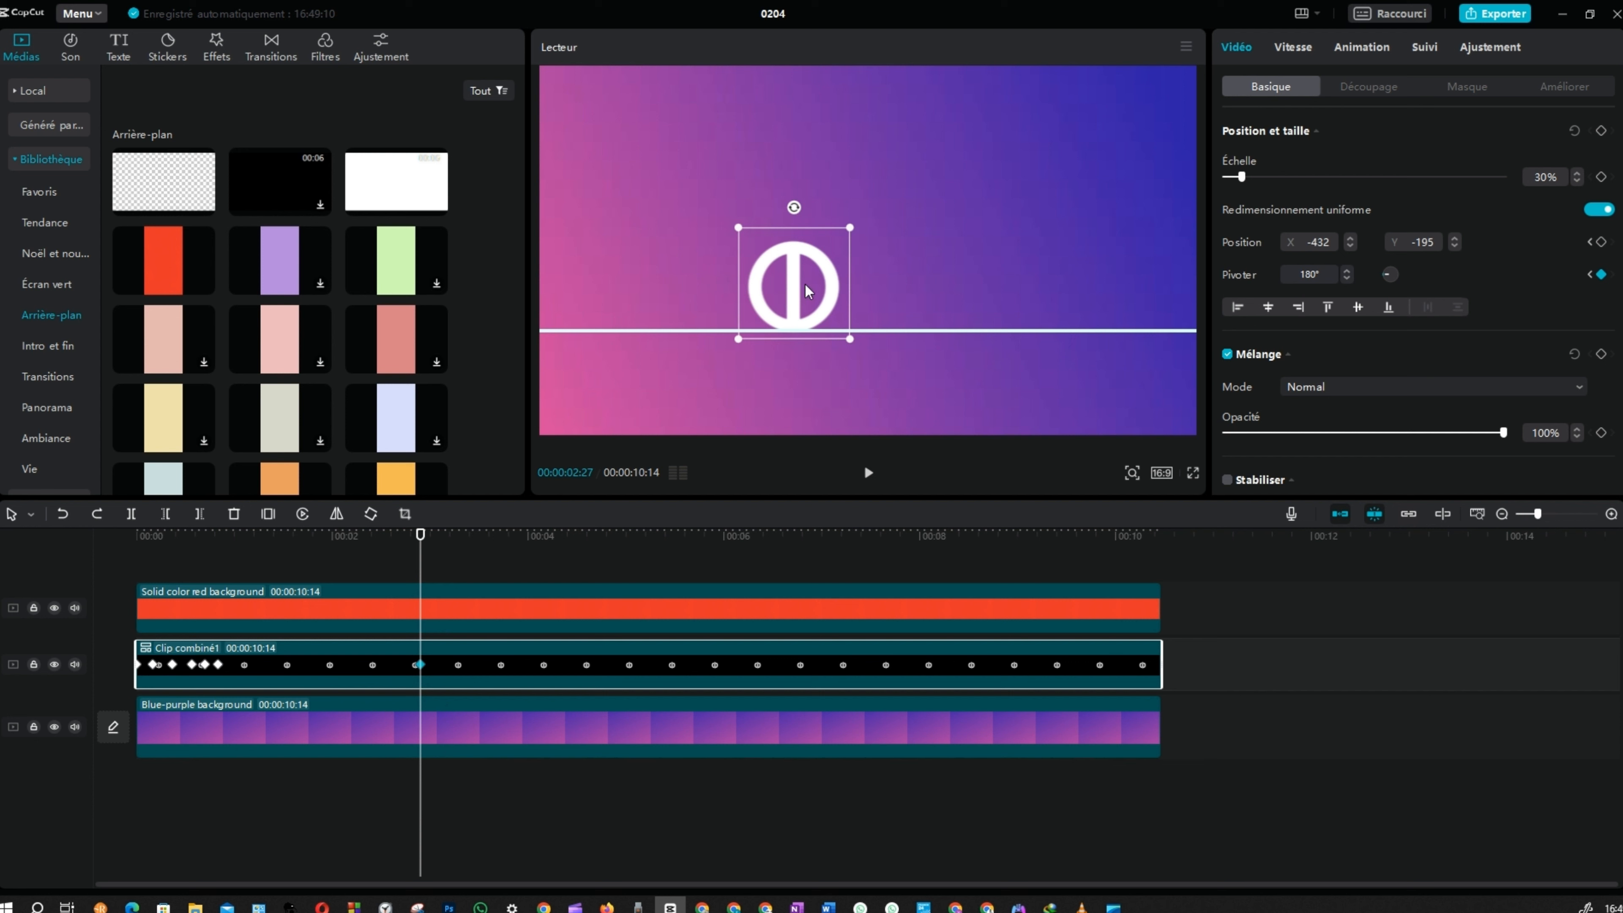
left_click_drag(807, 291, 906, 285)
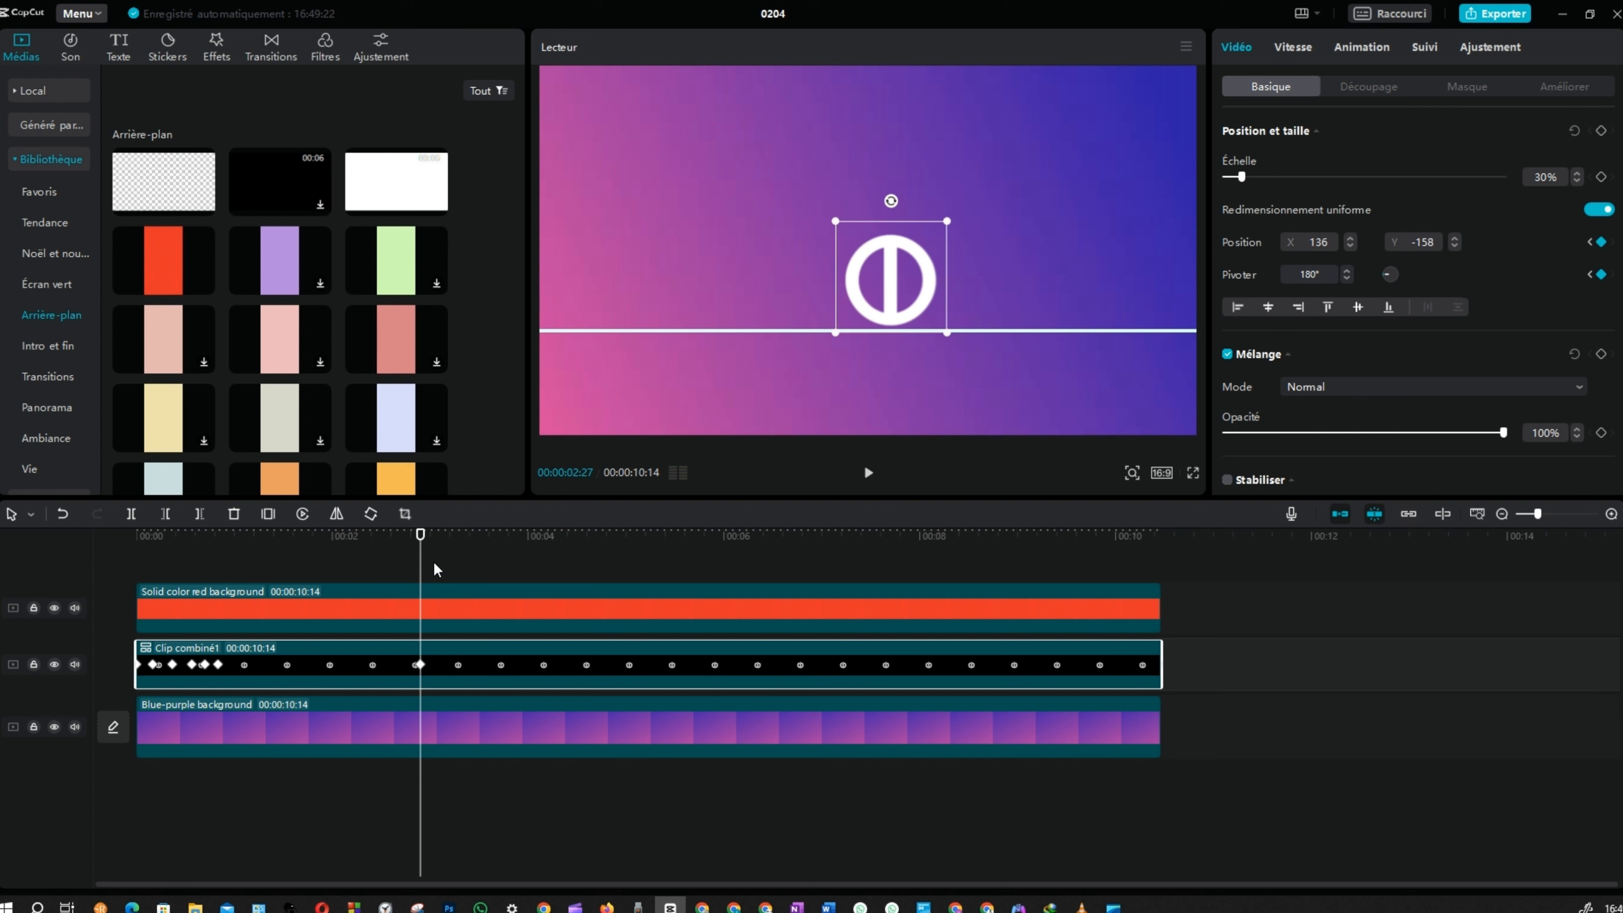
Replay the animation several times from the start to check the symbol's bounce and tyre-like roll along the line
left_click_drag(419, 574, 136, 573)
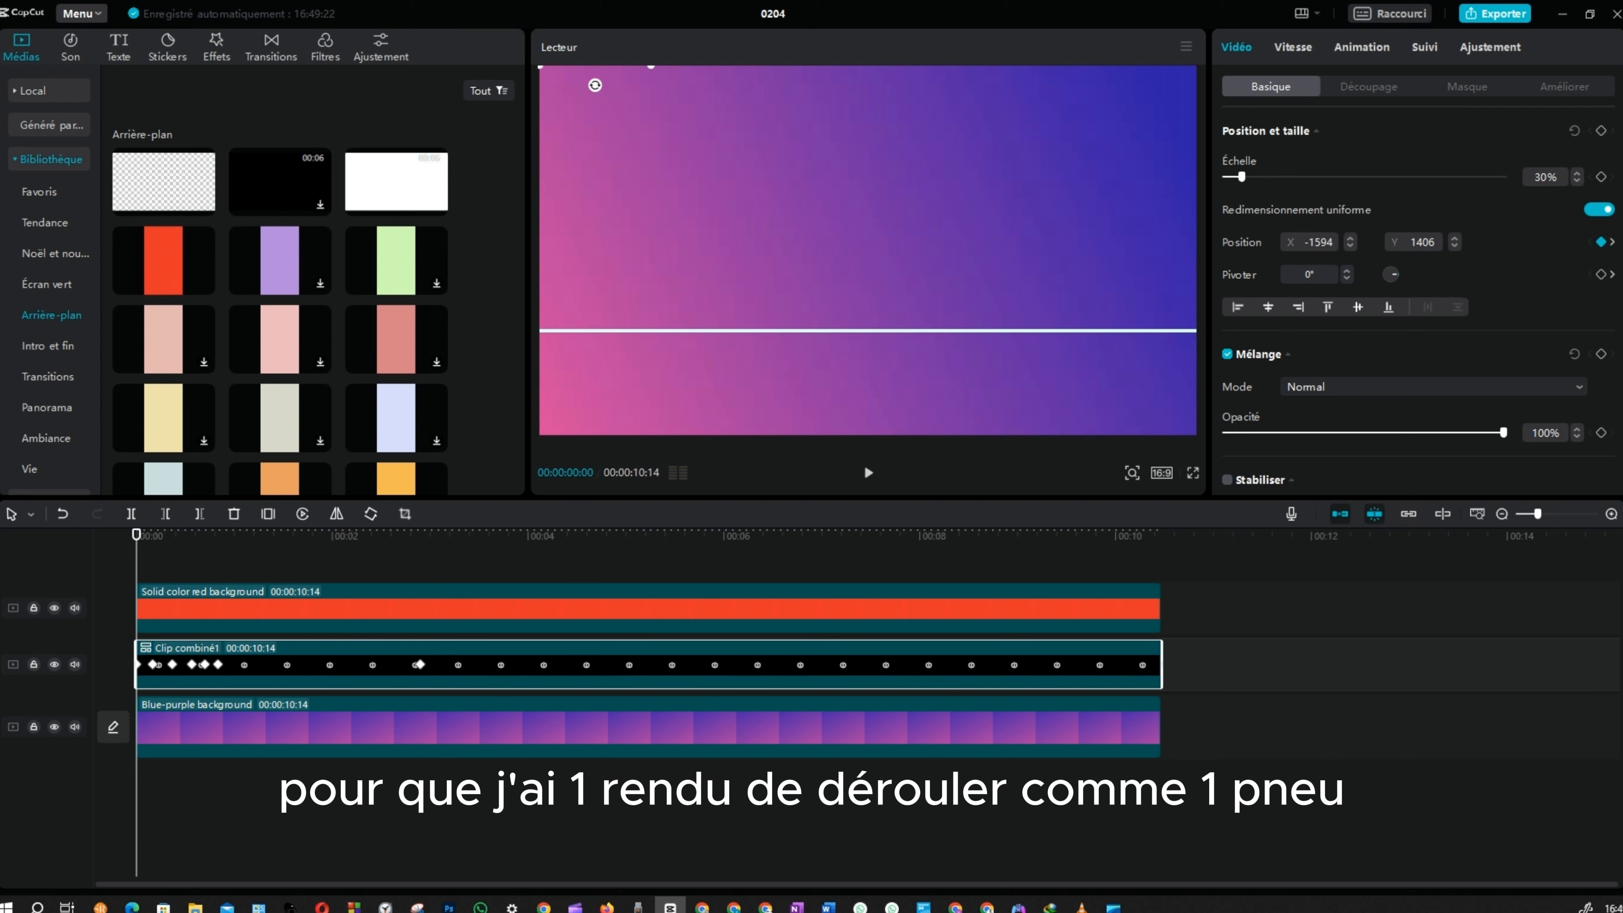
key("space")
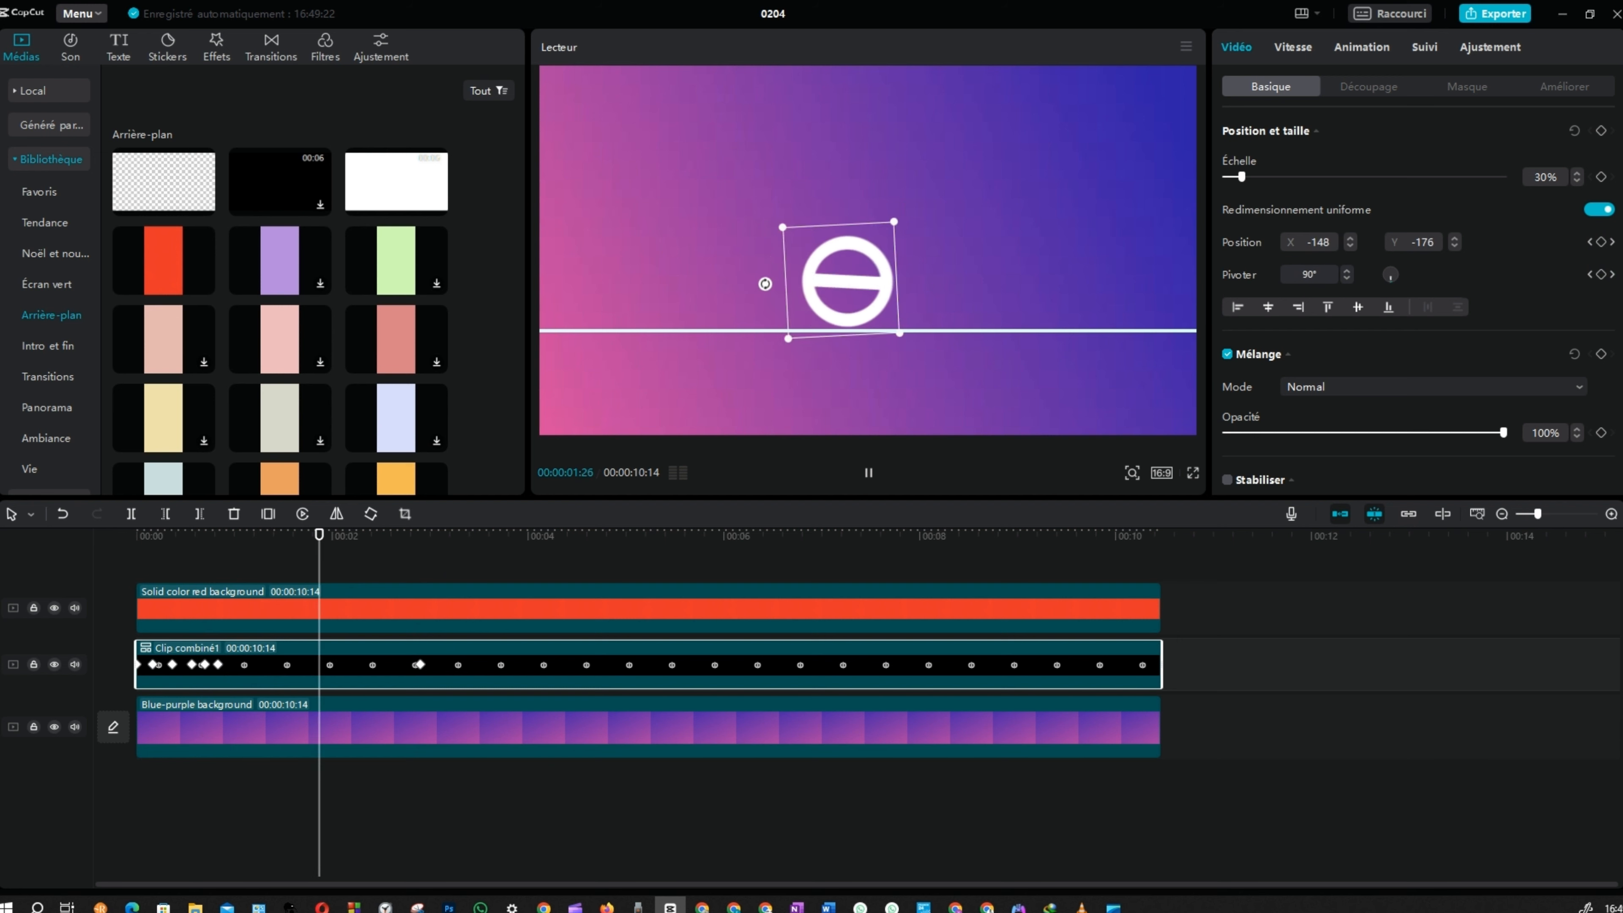
key("space")
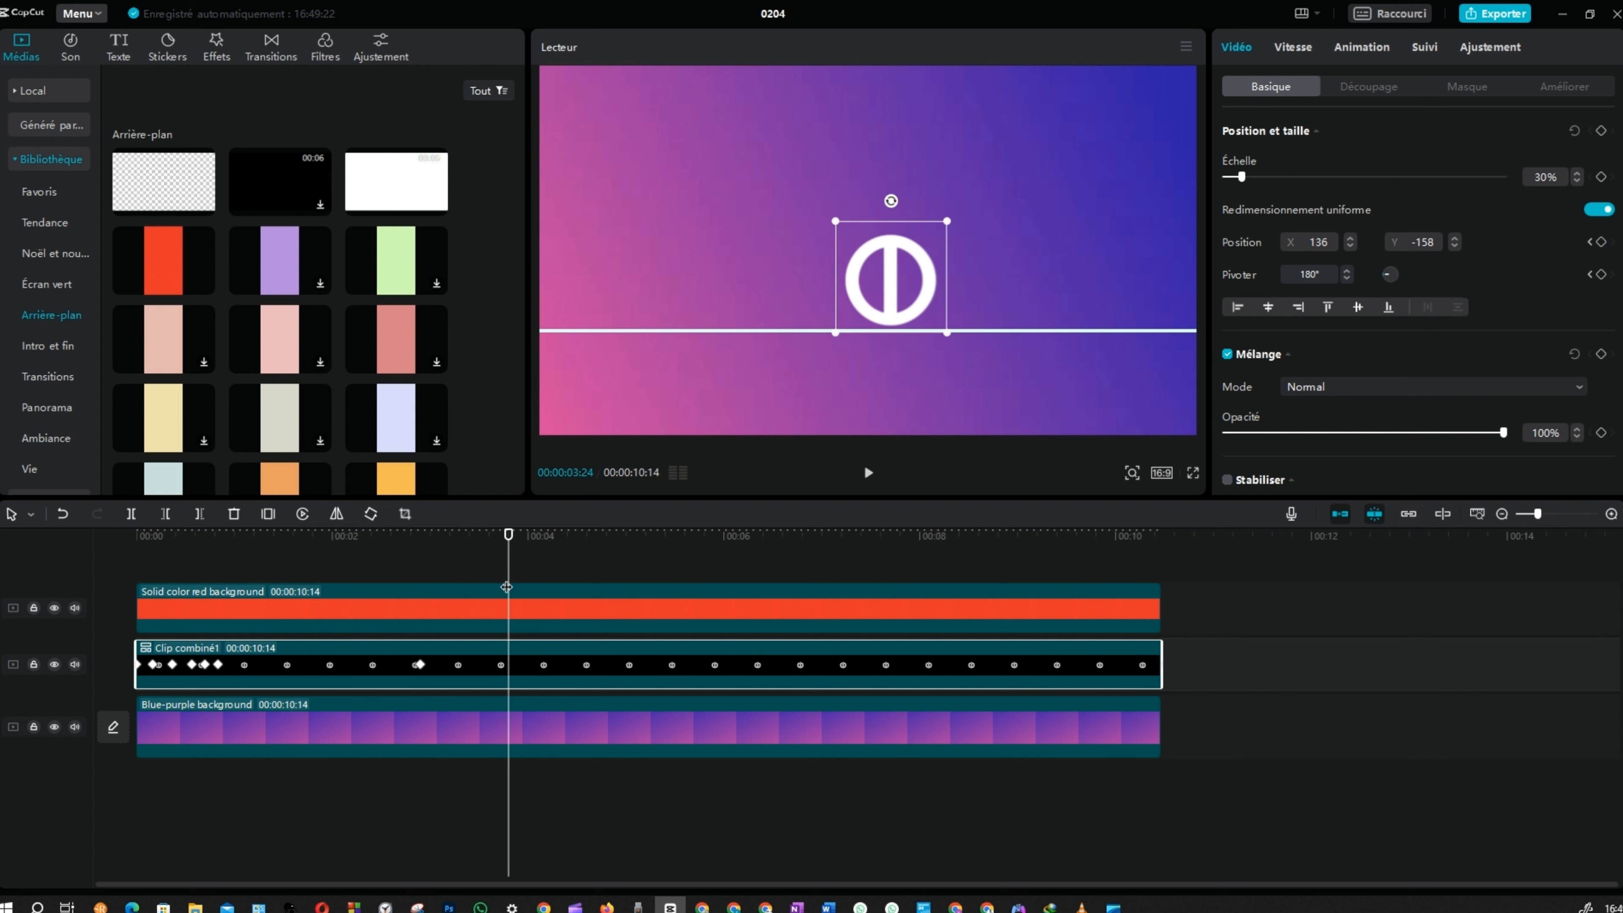
left_click_drag(517, 579, 136, 578)
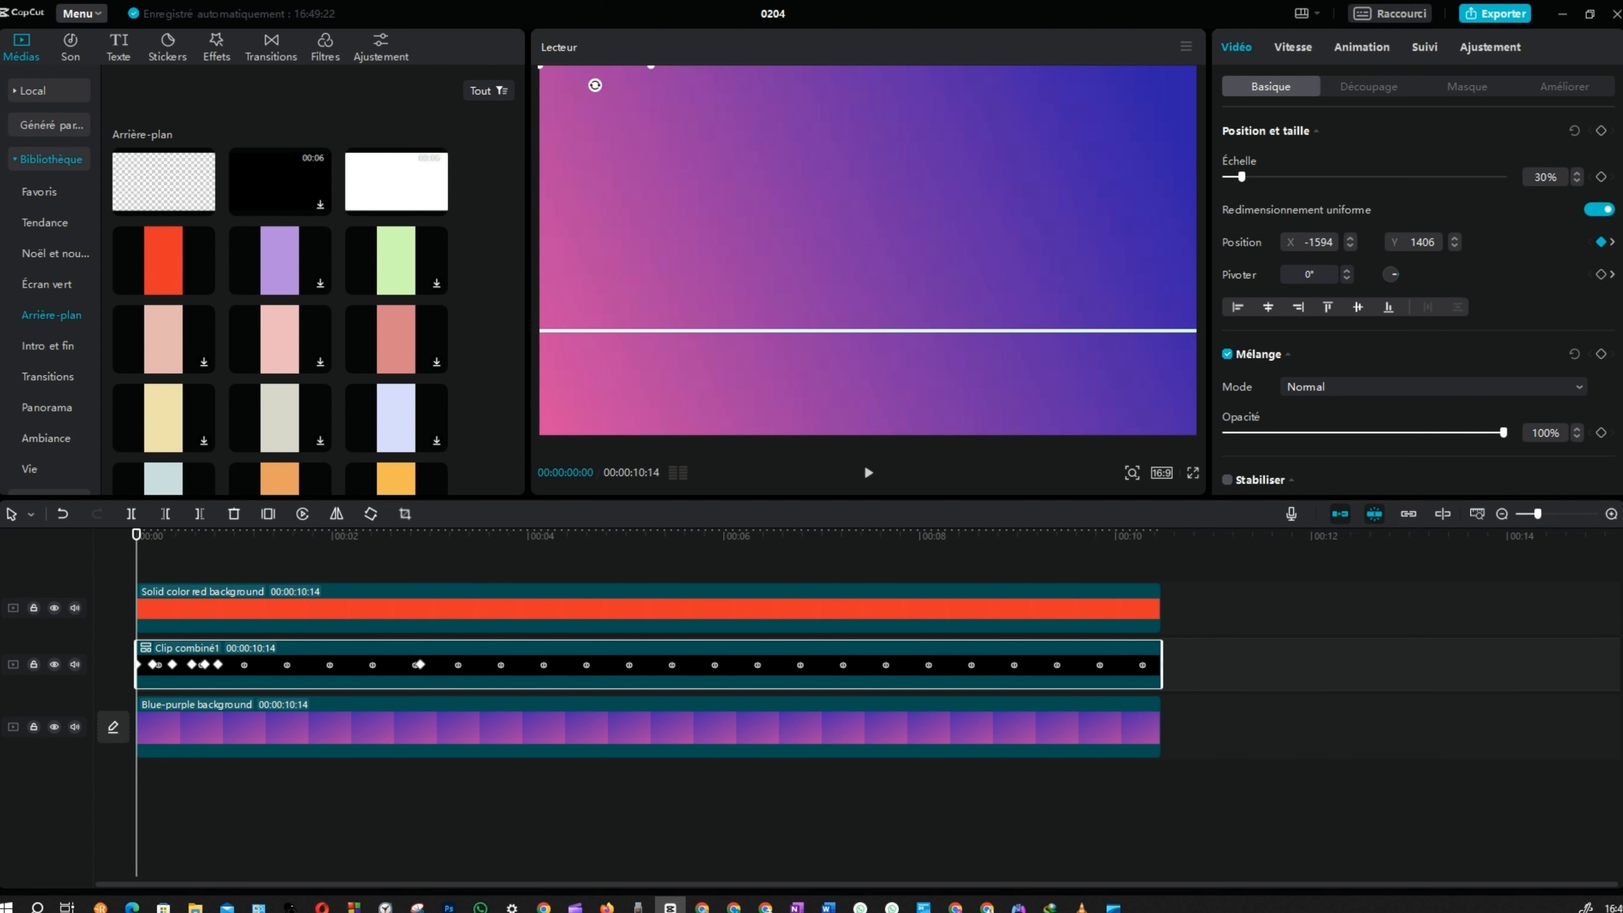
key("space")
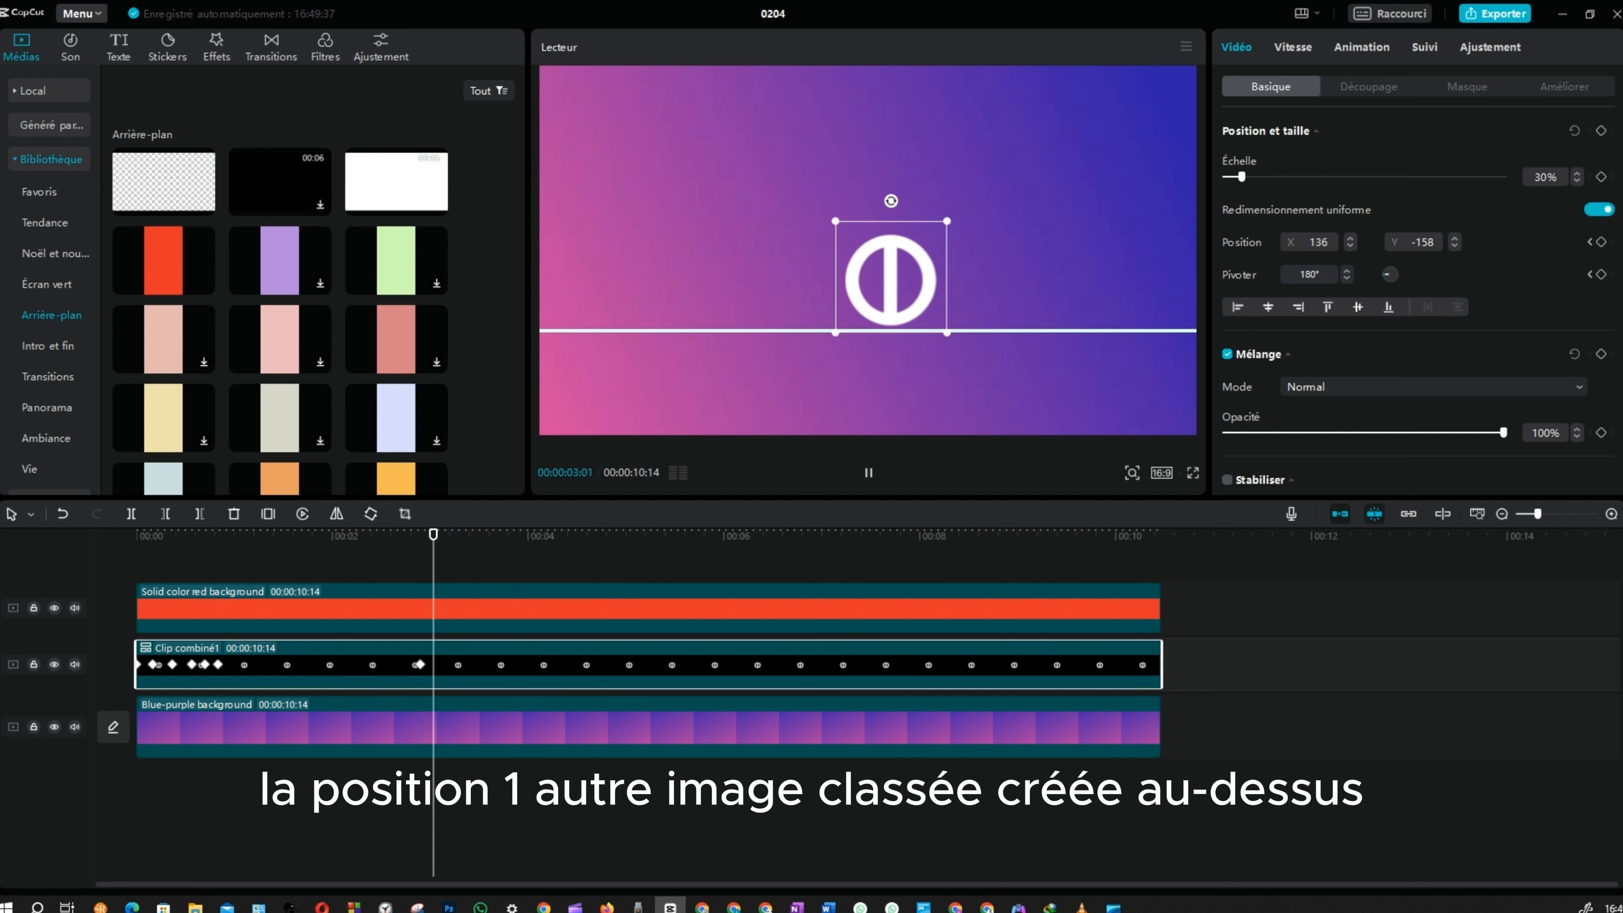
key("space")
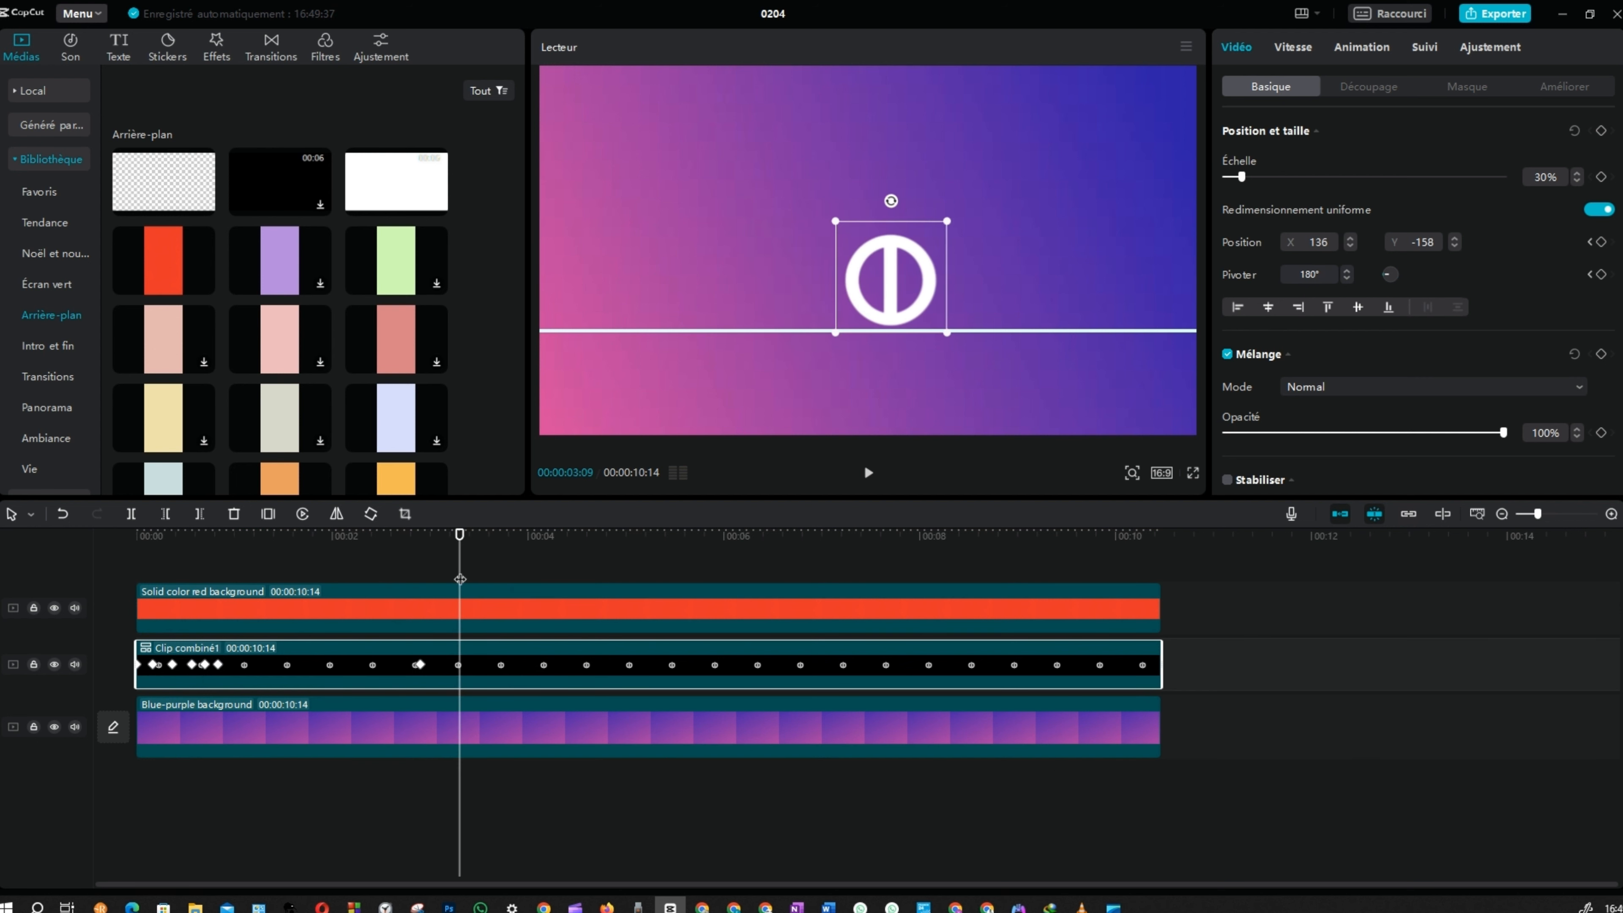
left_click_drag(460, 579, 422, 578)
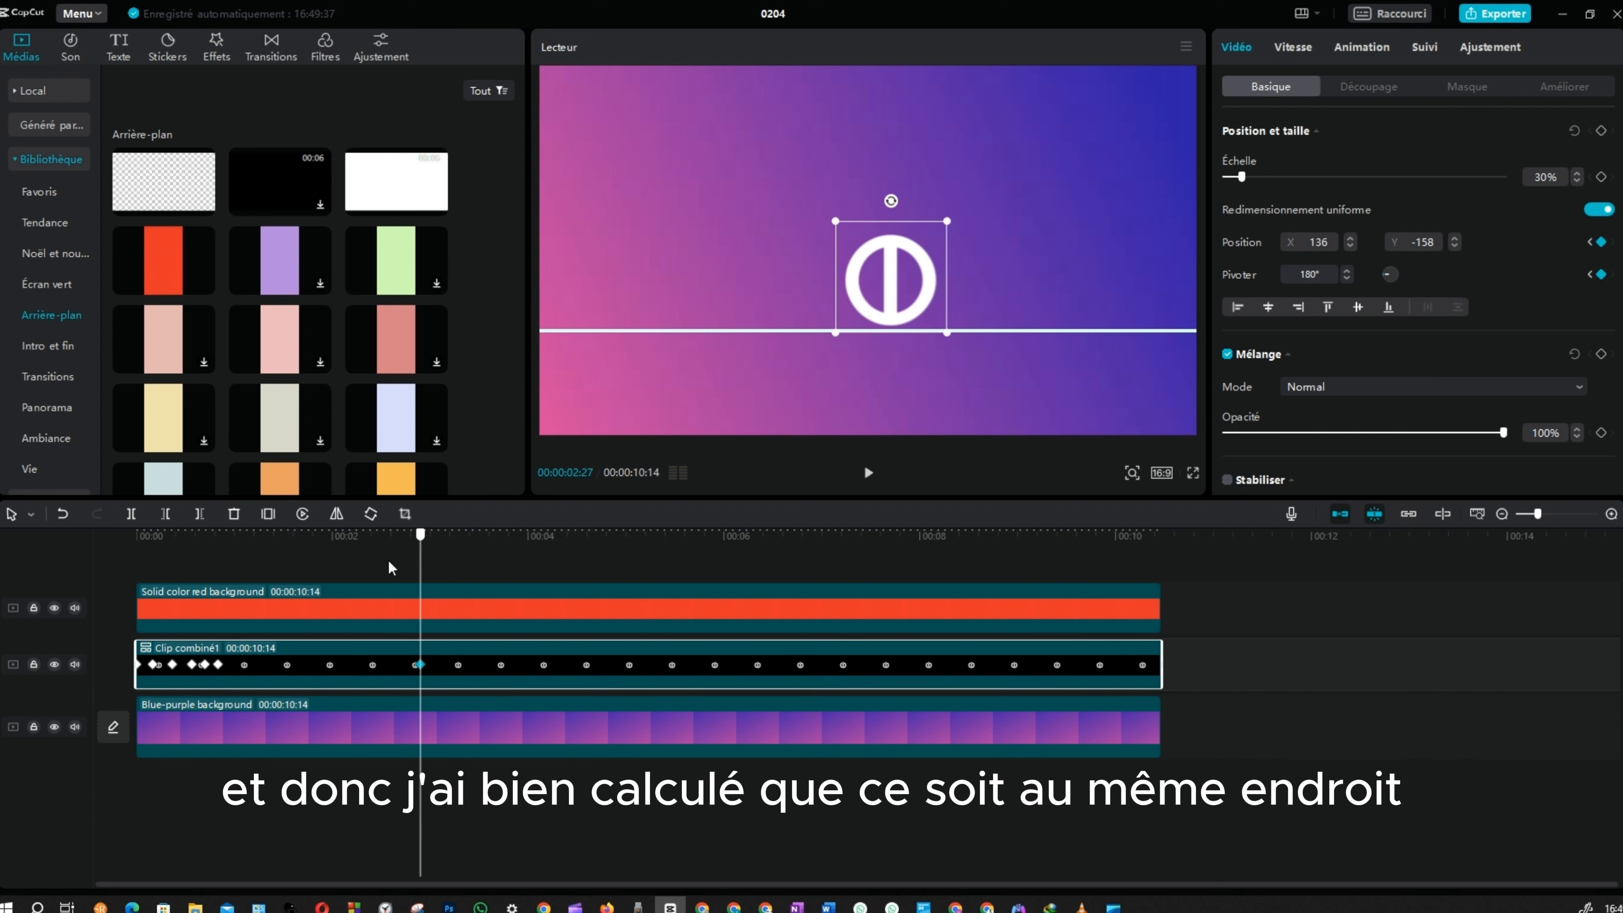
left_click_drag(391, 568, 137, 567)
key("space")
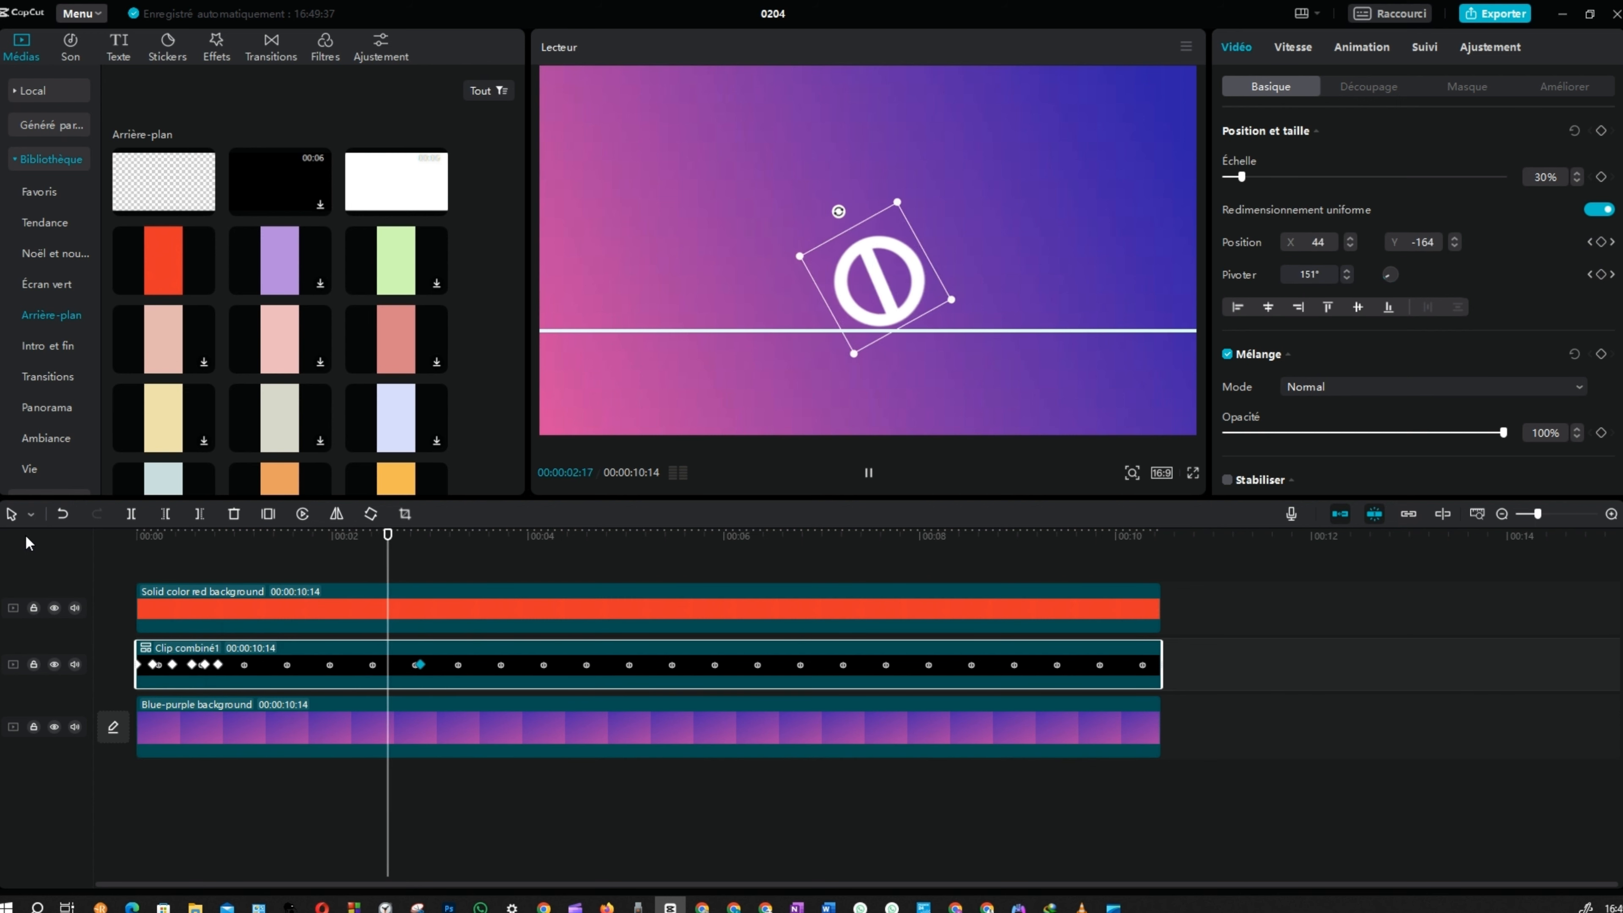
key("space")
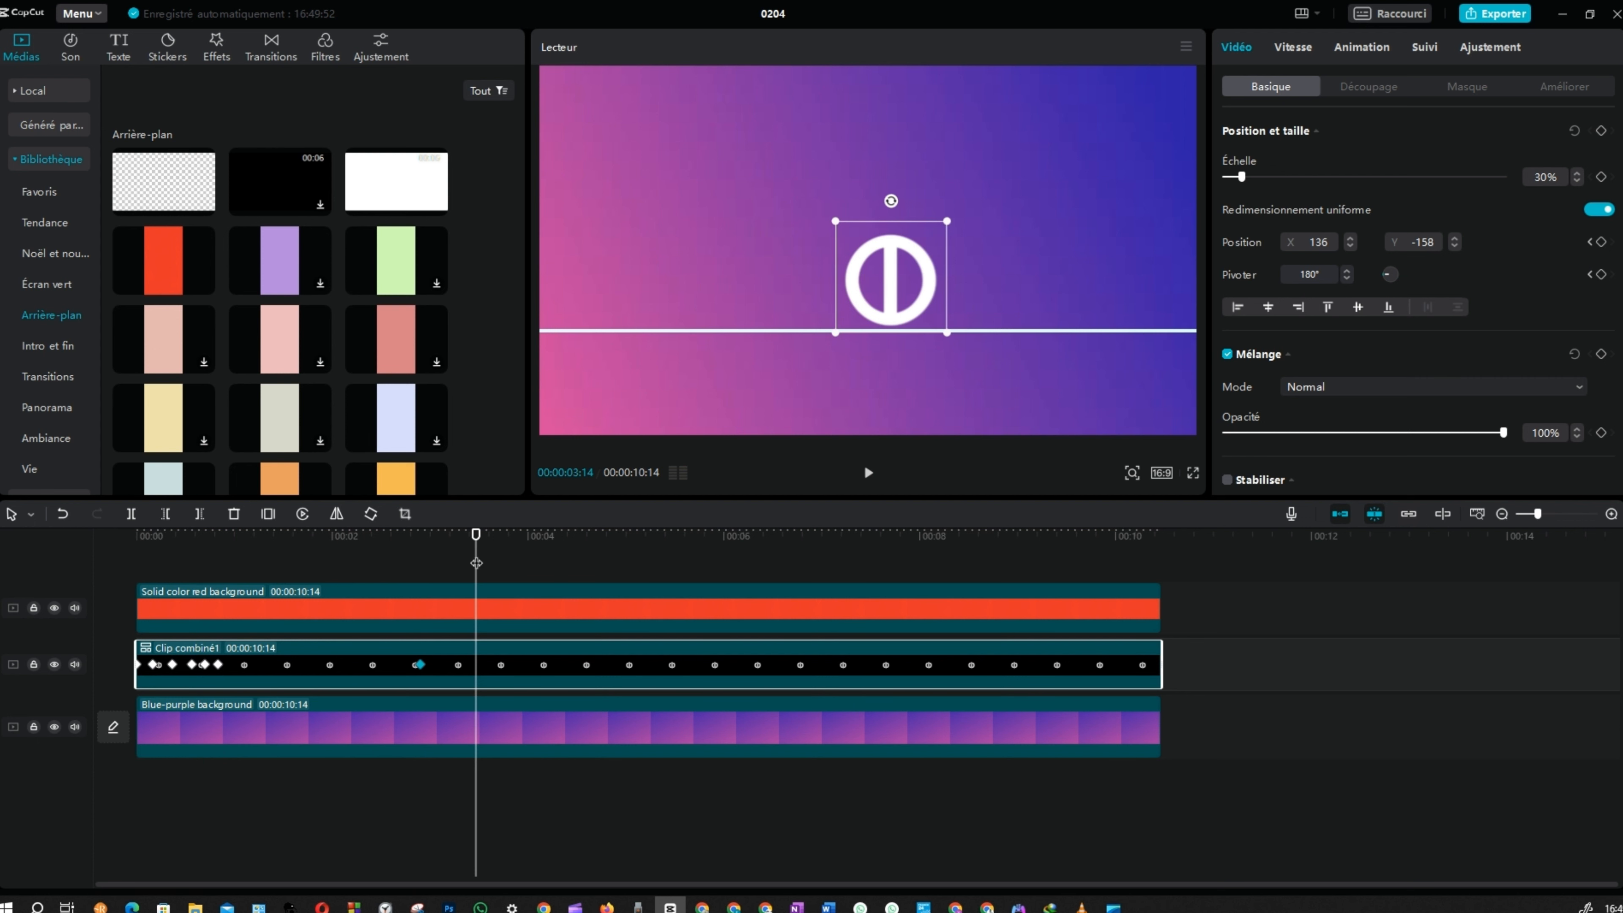
Add a default text clip at 00:00:02:27 and extend its end to about the 8-second mark
left_click_drag(475, 562, 420, 567)
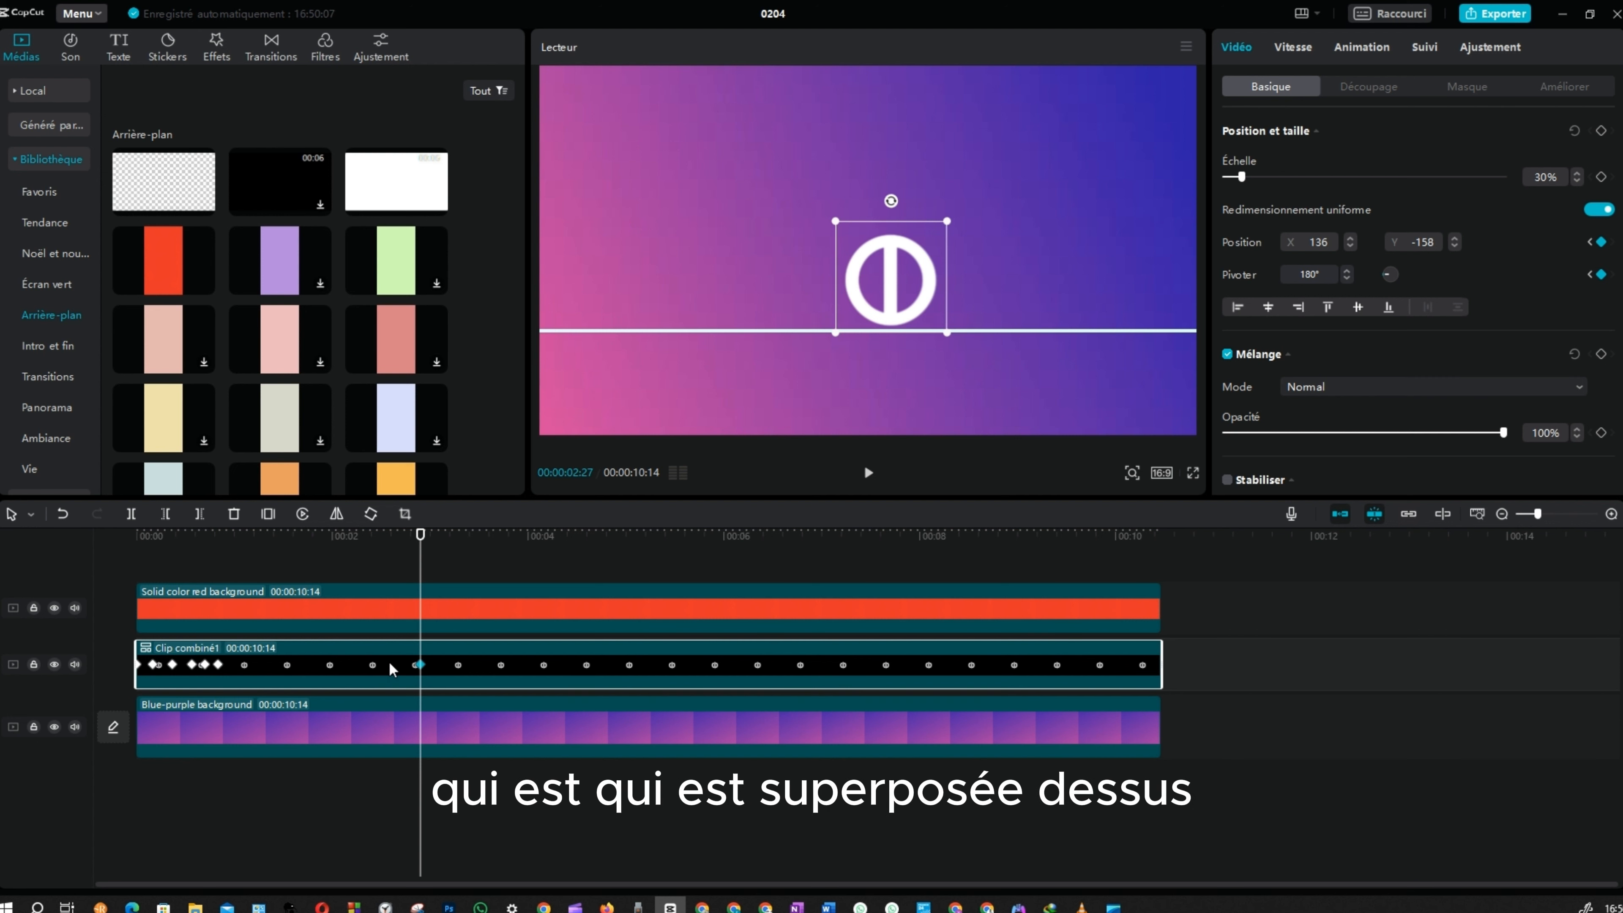
left_click(120, 51)
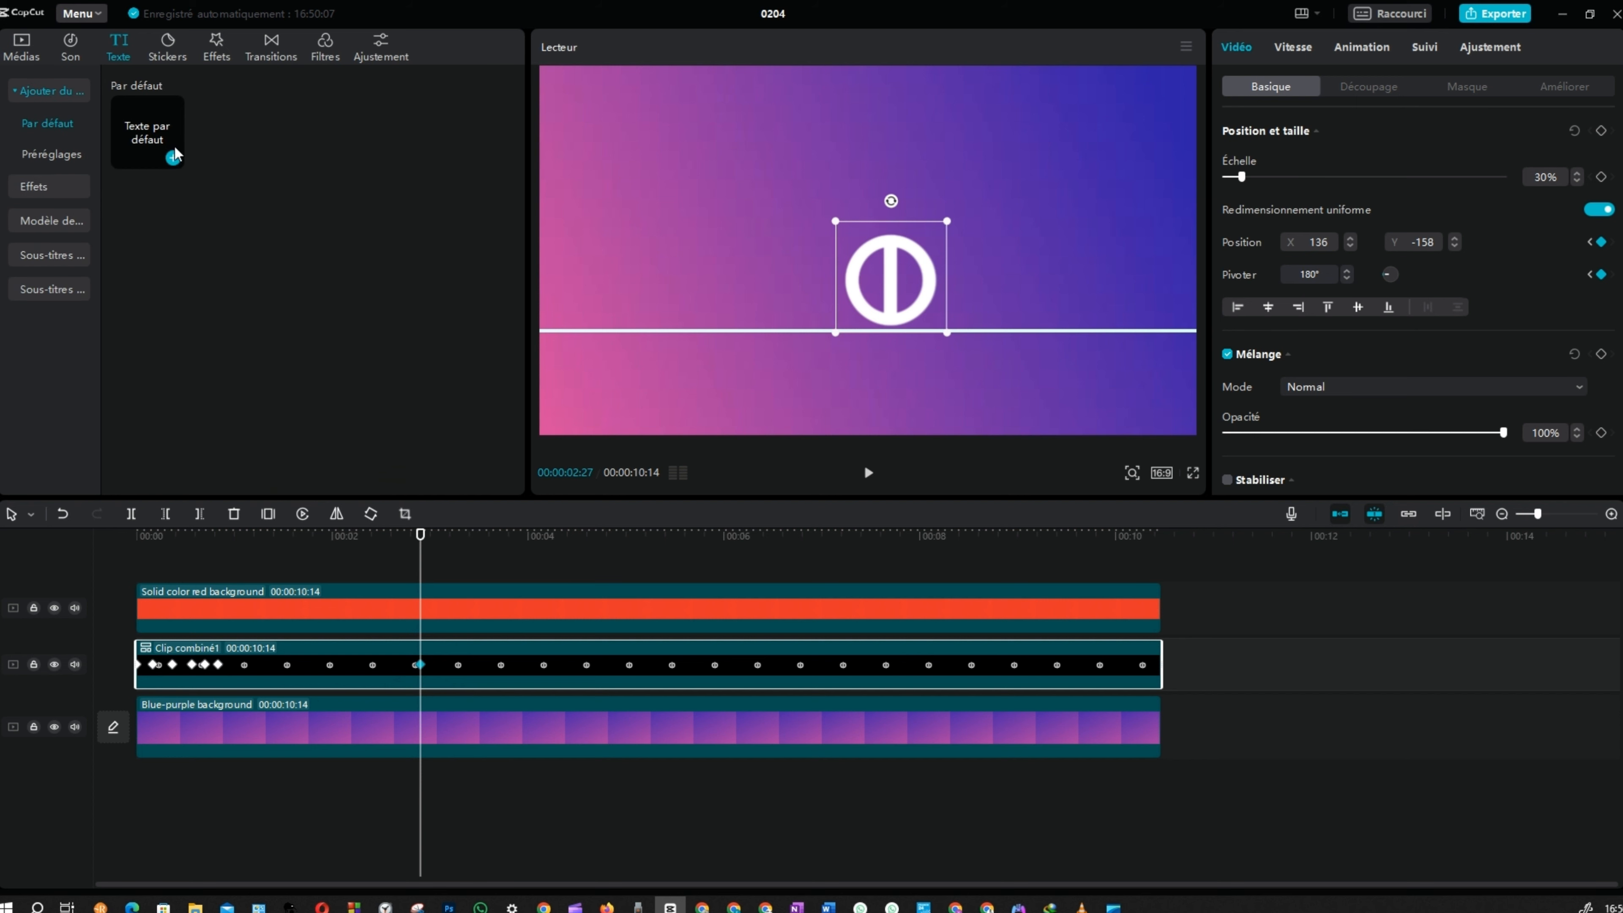
left_click(173, 159)
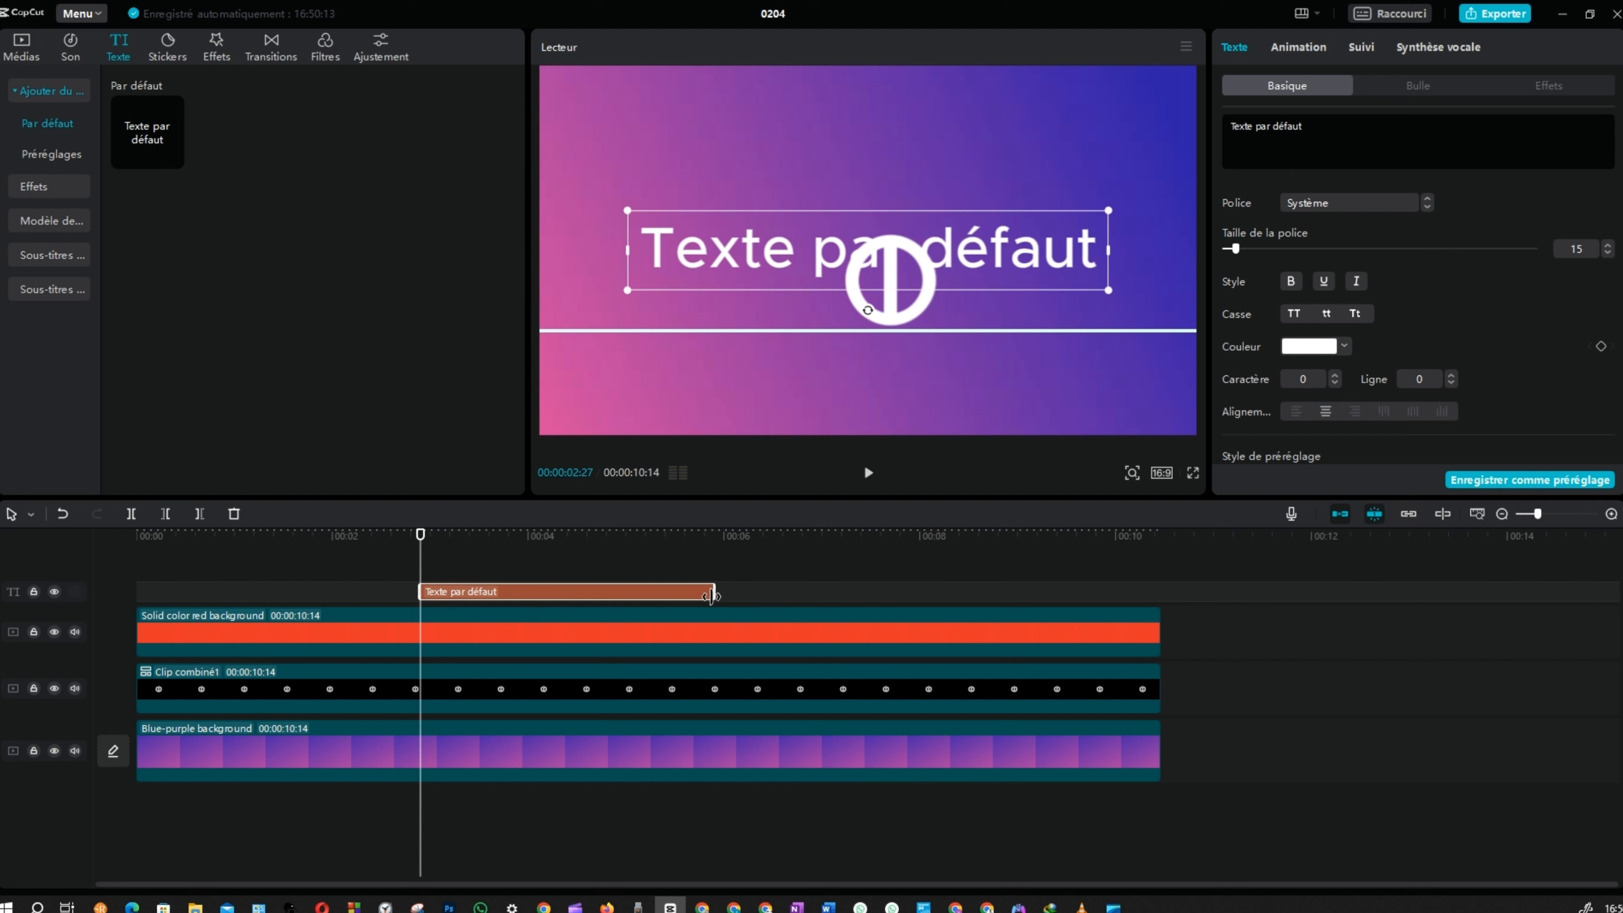
left_click_drag(714, 591, 936, 590)
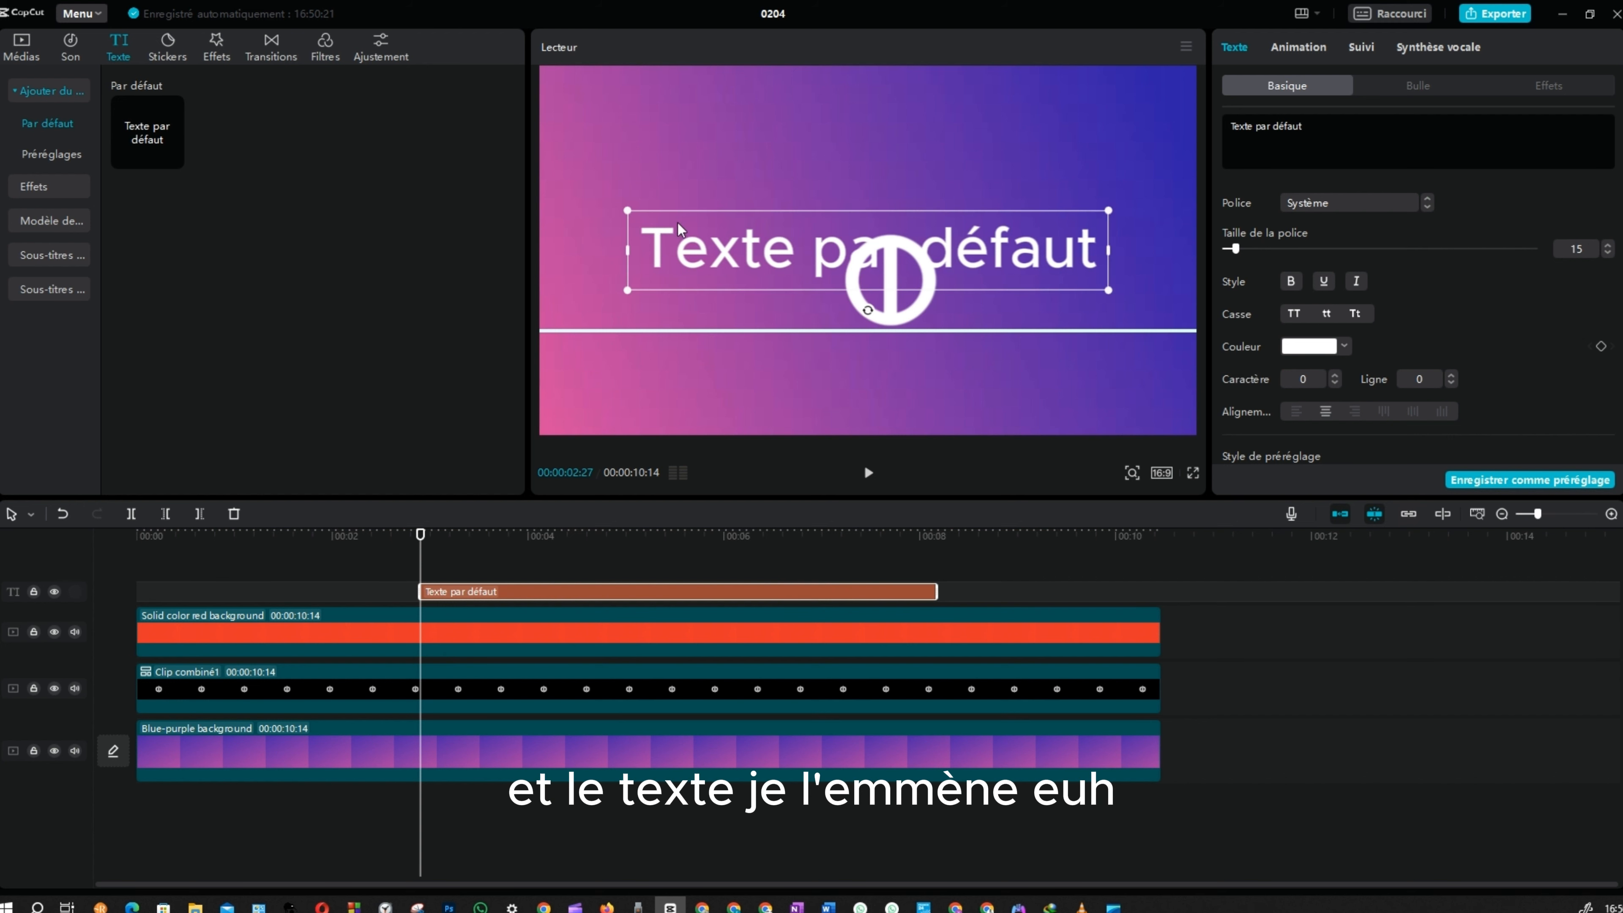
Shrink the text to fit beside the symbol and replace its wording with "N peut faire ça avec Capcut"
left_click(626, 206)
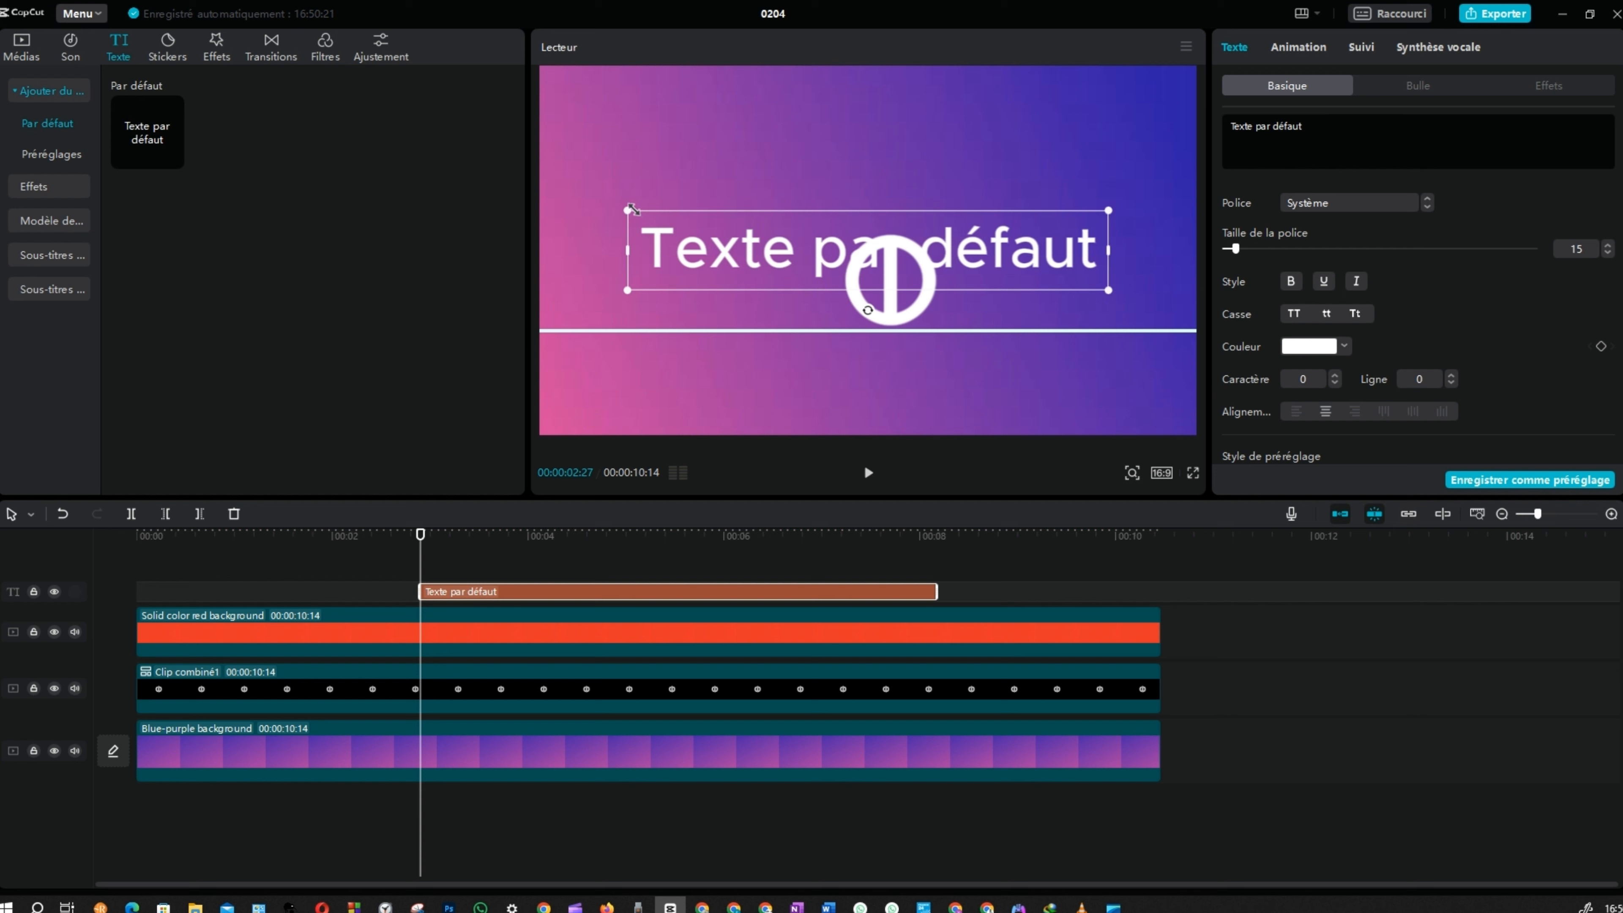
left_click_drag(631, 208, 987, 294)
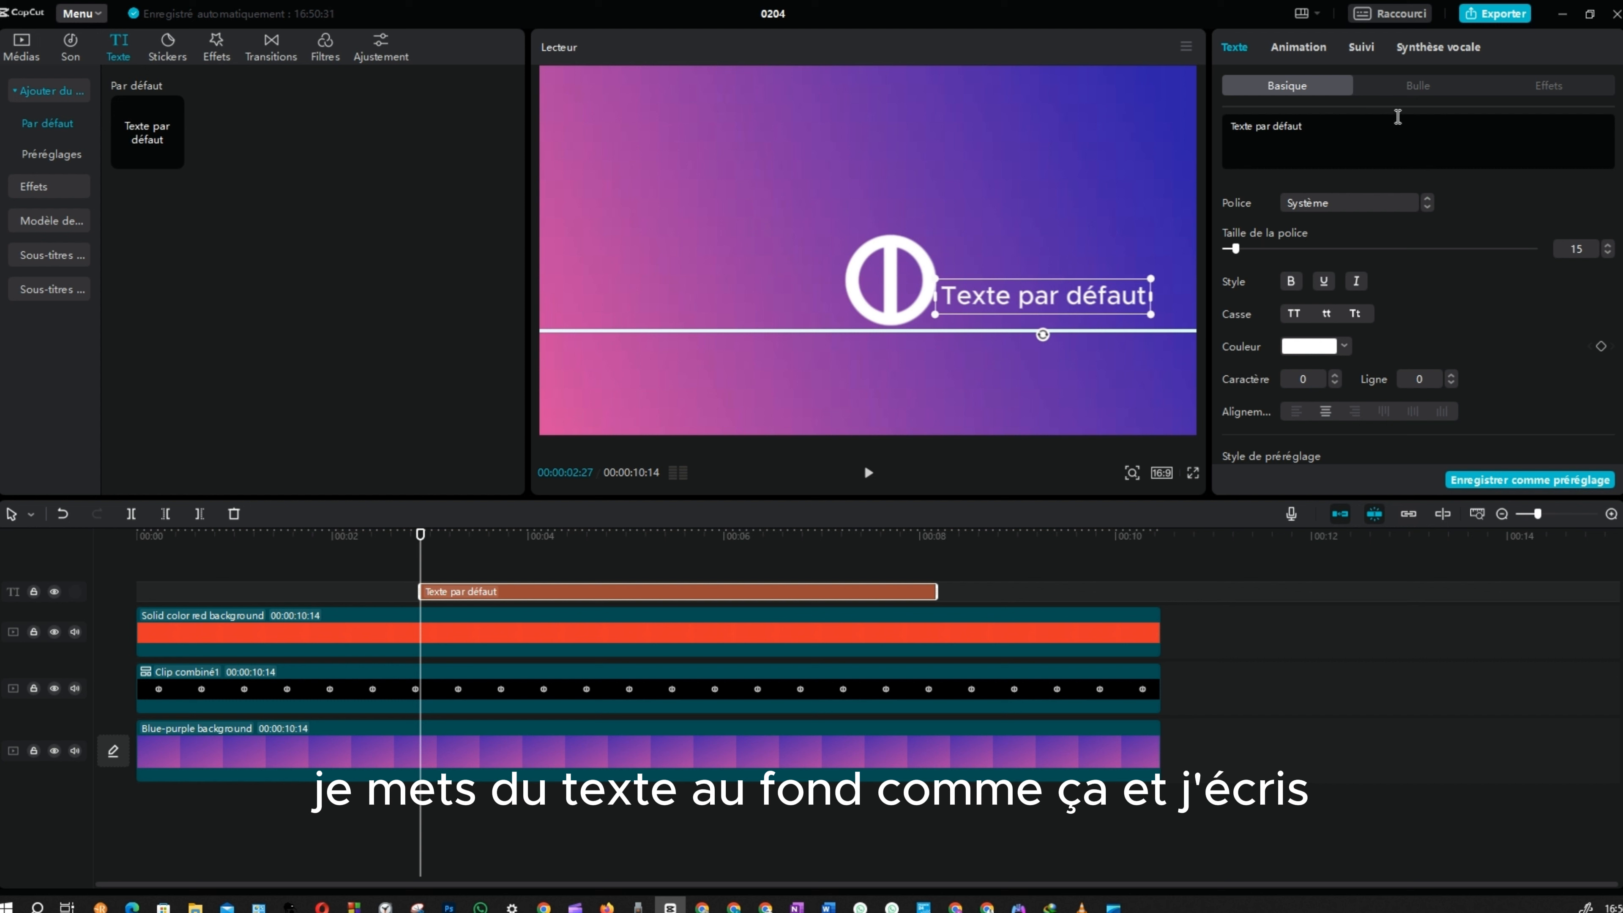
triple_click(1317, 128)
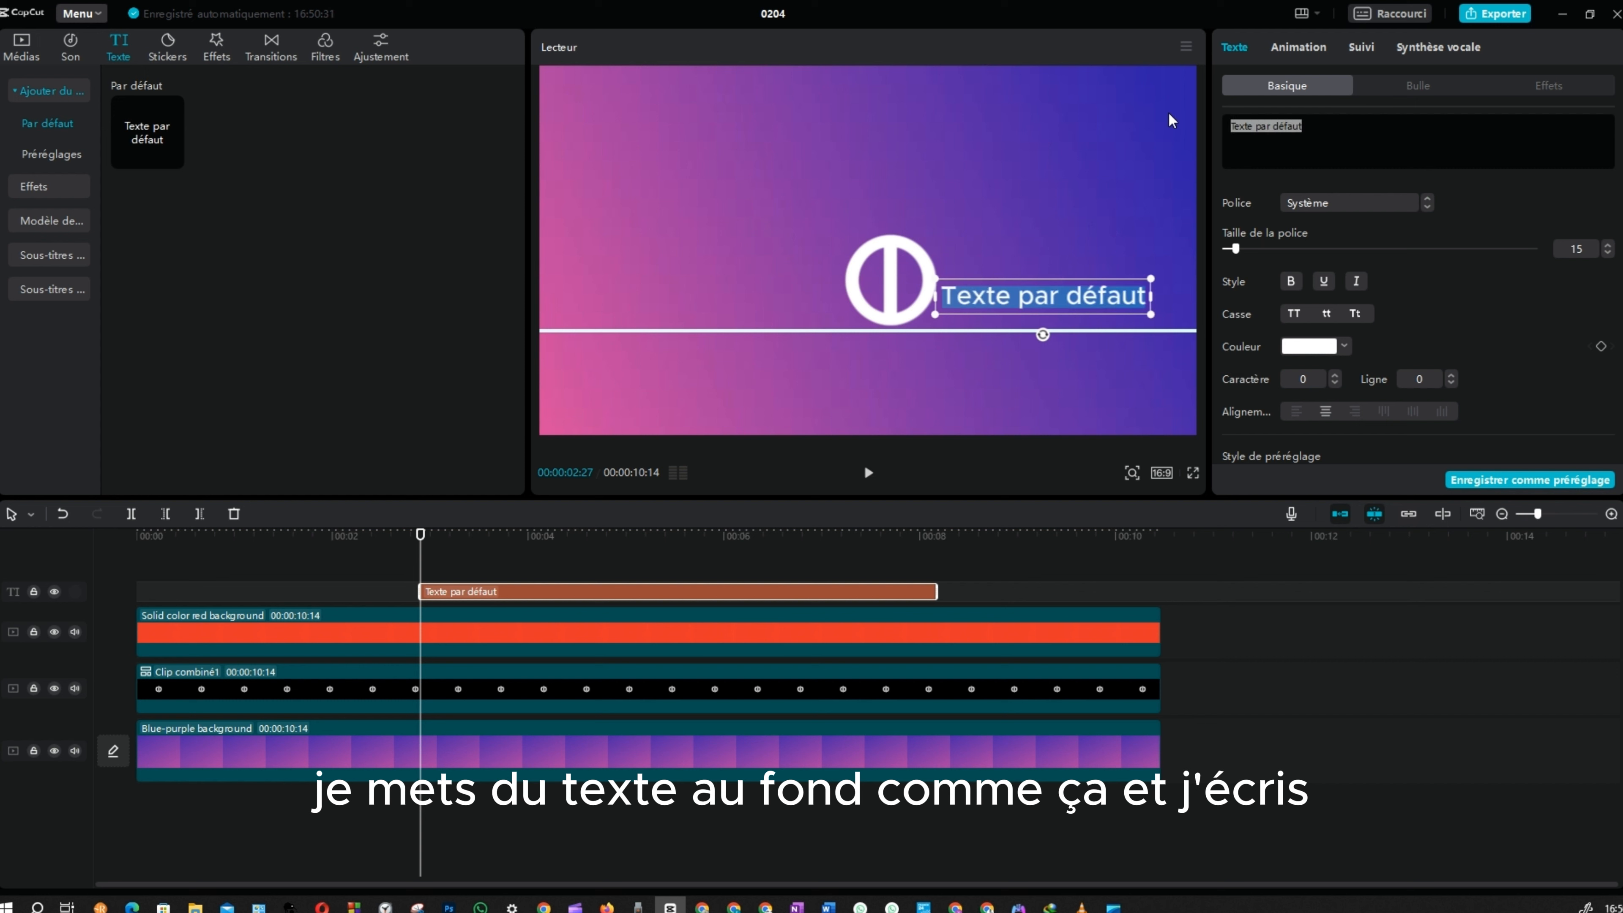
type("N peut f")
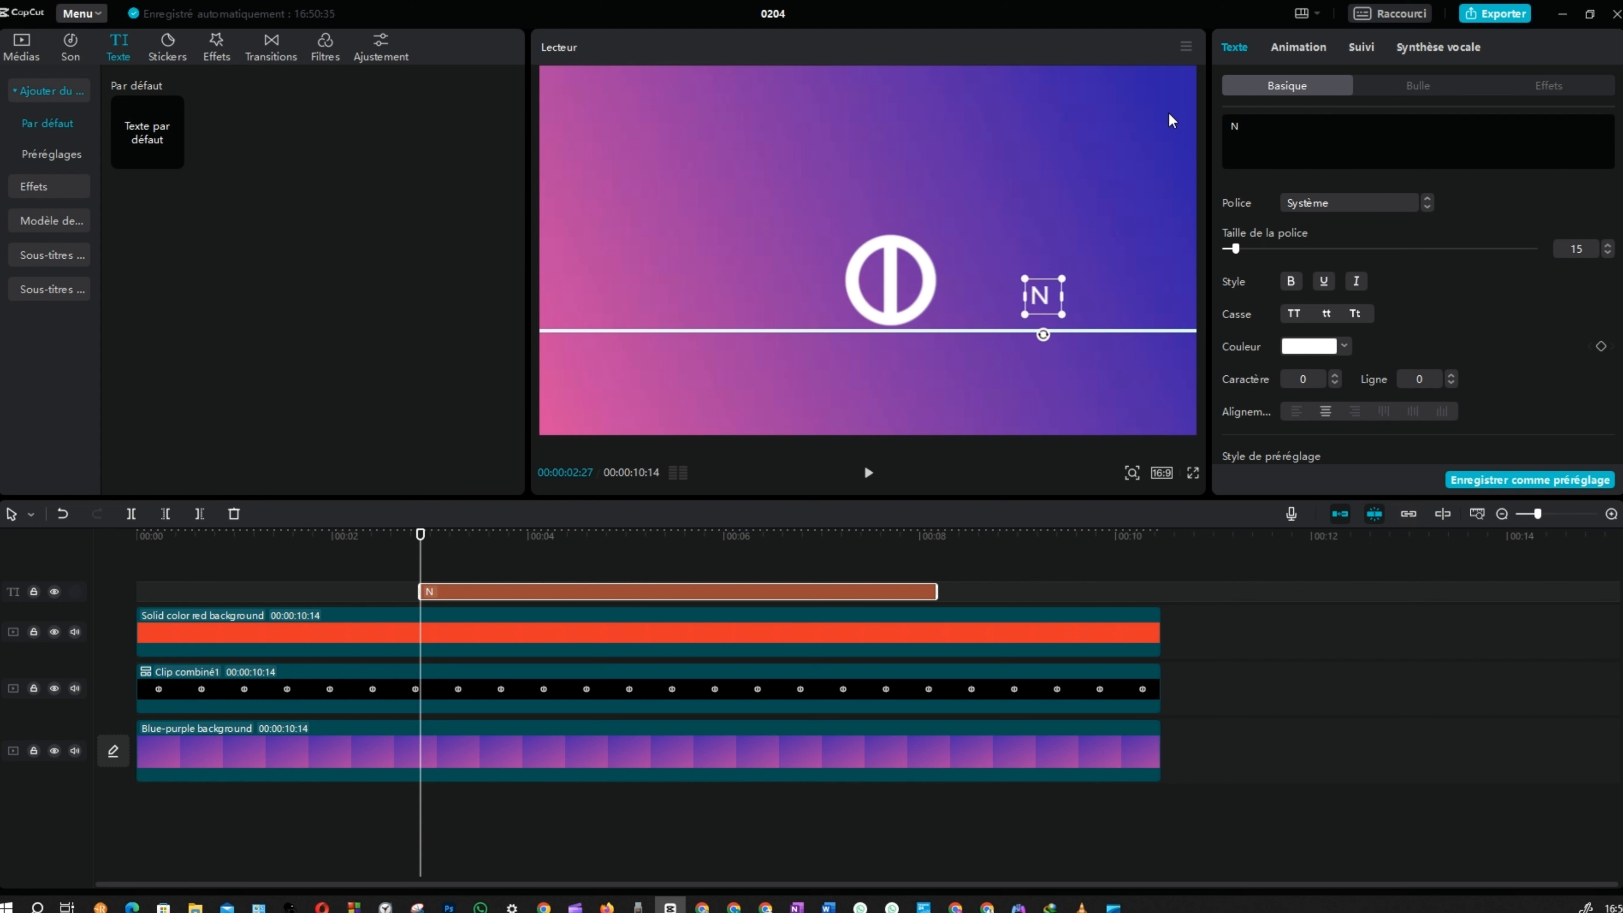
type("air")
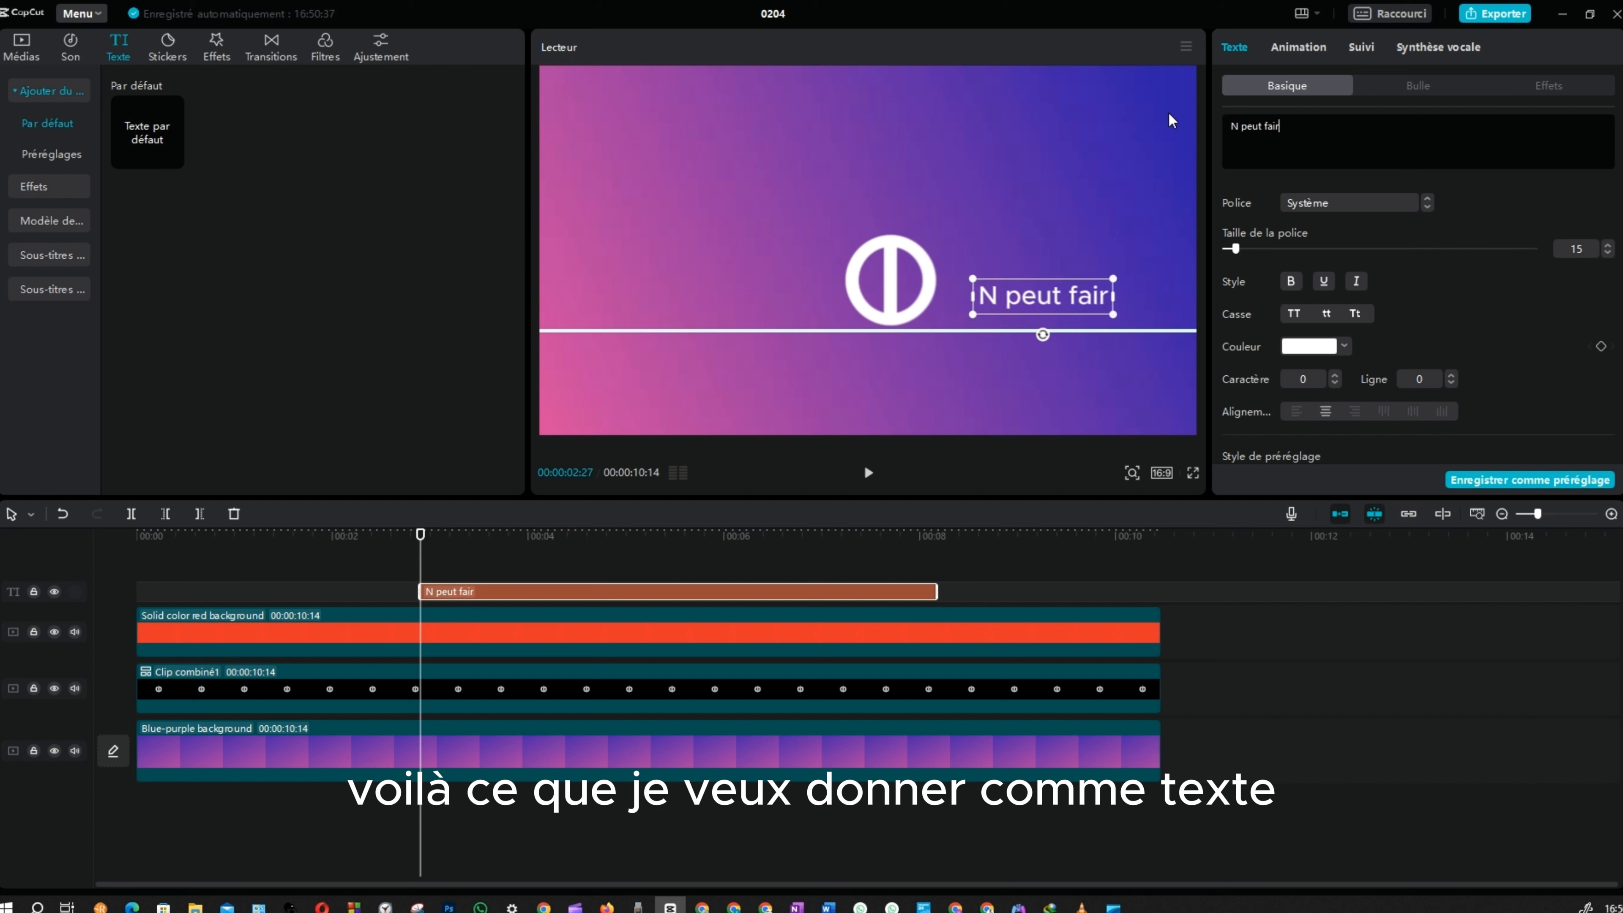
type("e ça avec Cap")
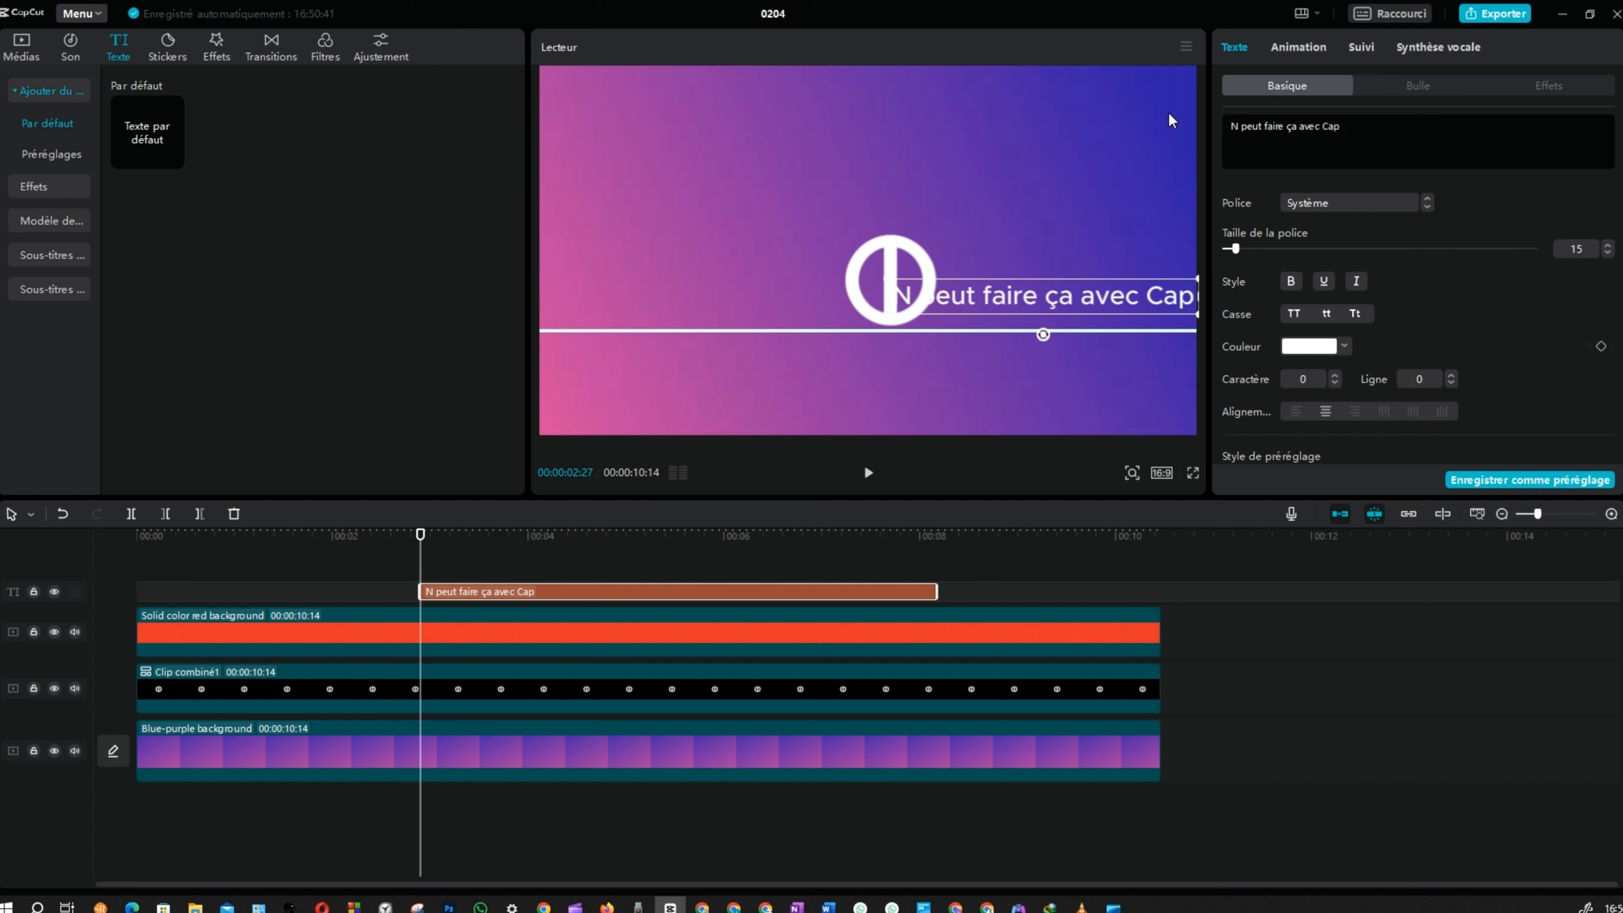
type("cut")
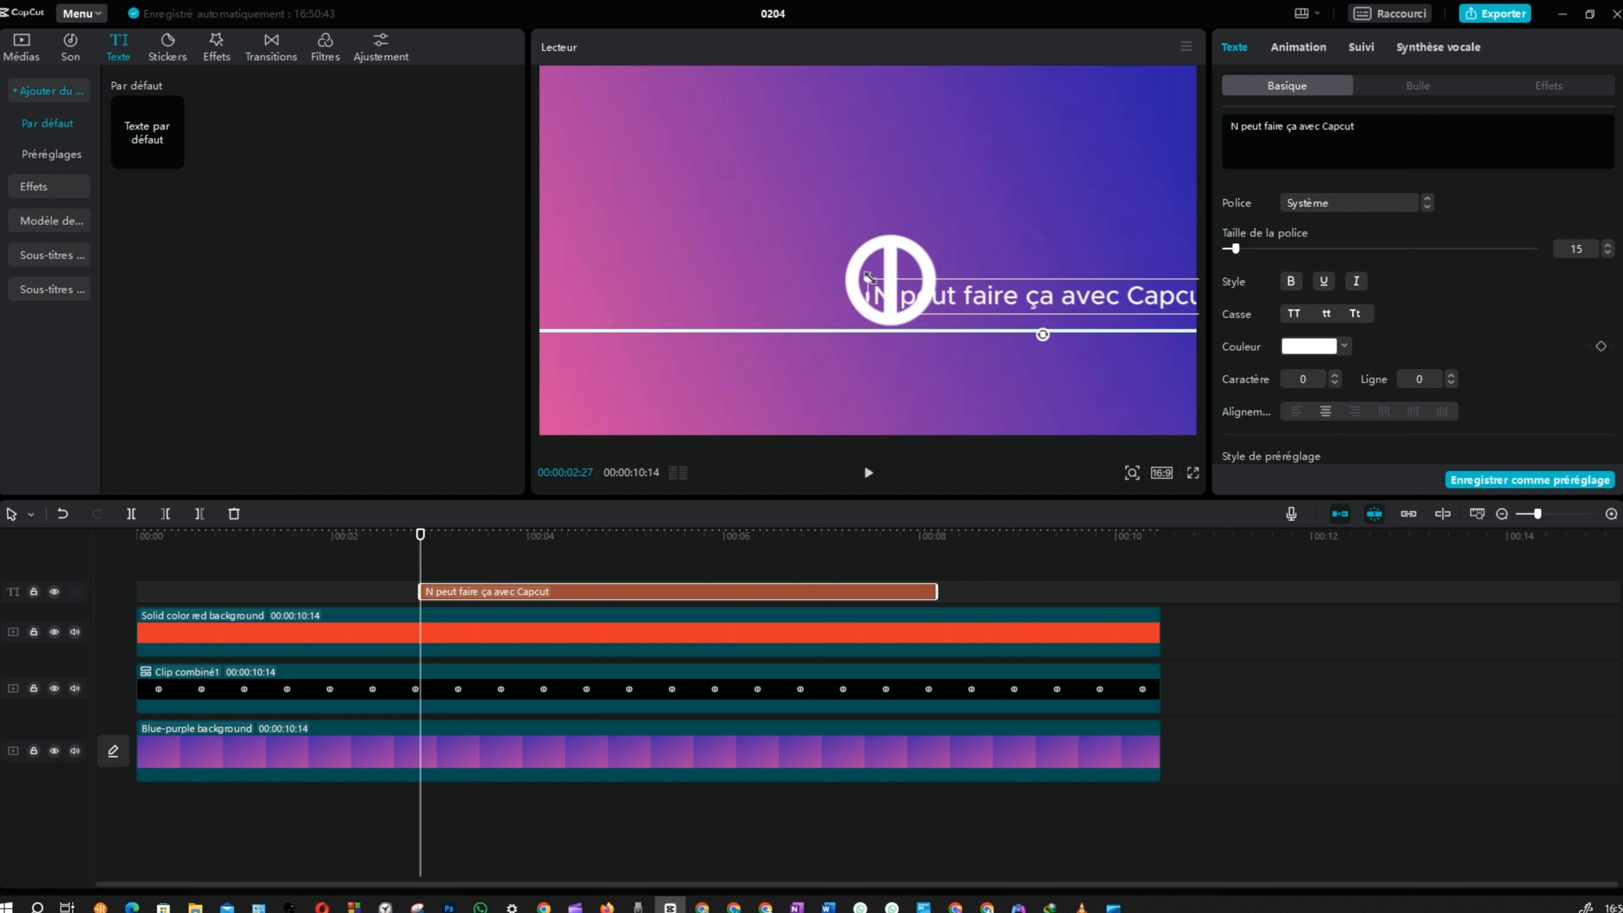
Scale the text to about 32% and place it beside the symbol just above the line, at about X 1105, Y -330
left_click_drag(869, 276, 982, 312)
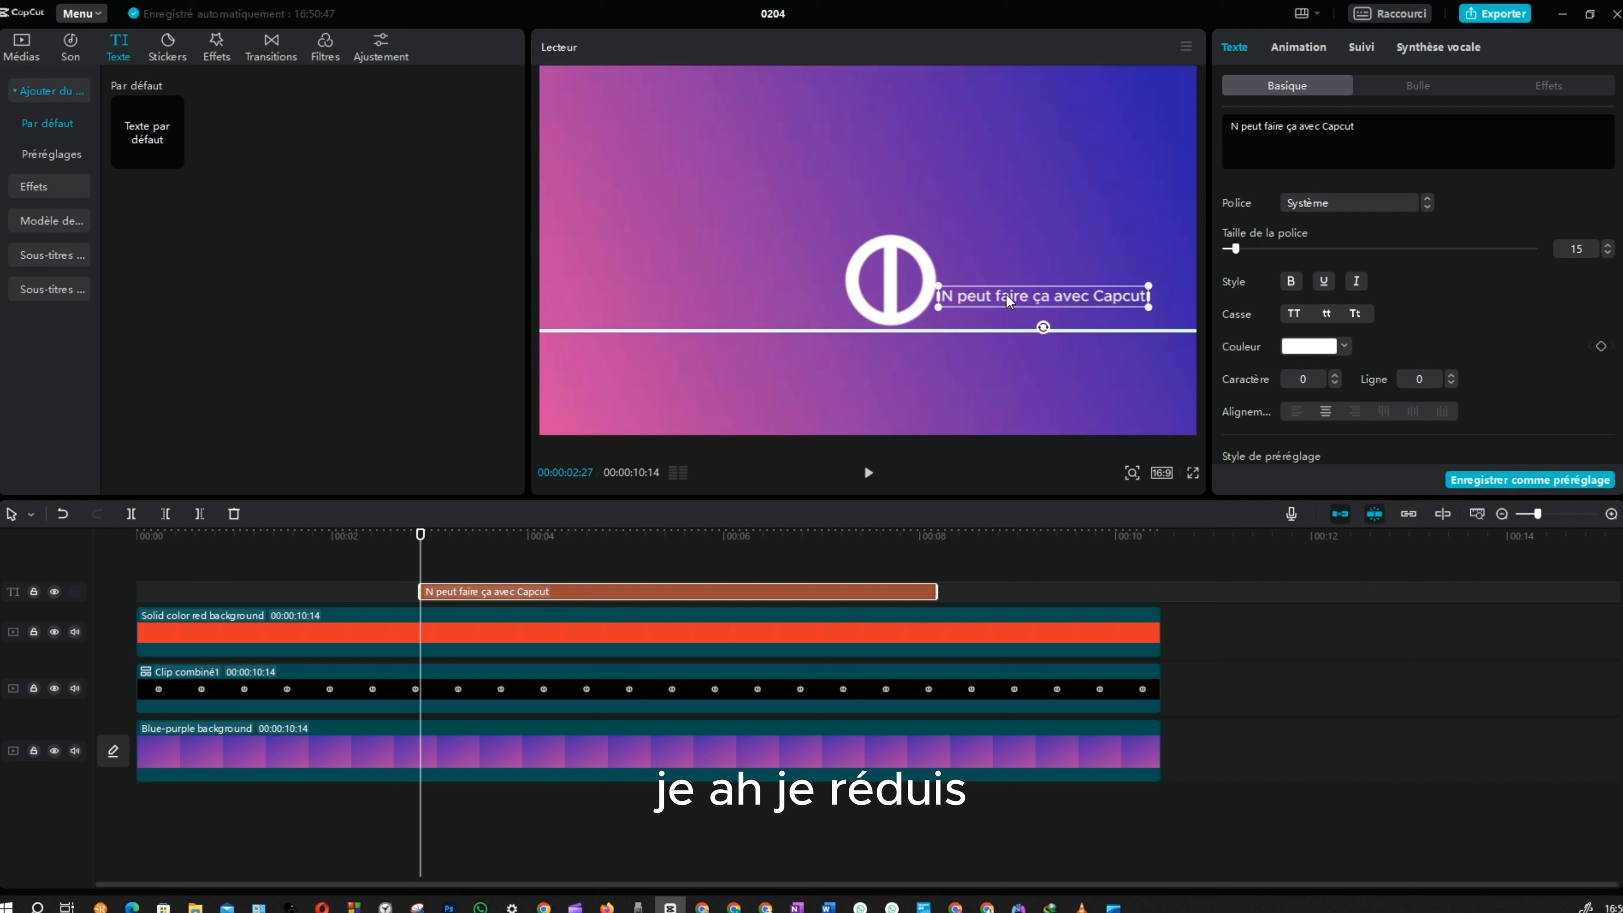
left_click_drag(1160, 282, 1201, 271)
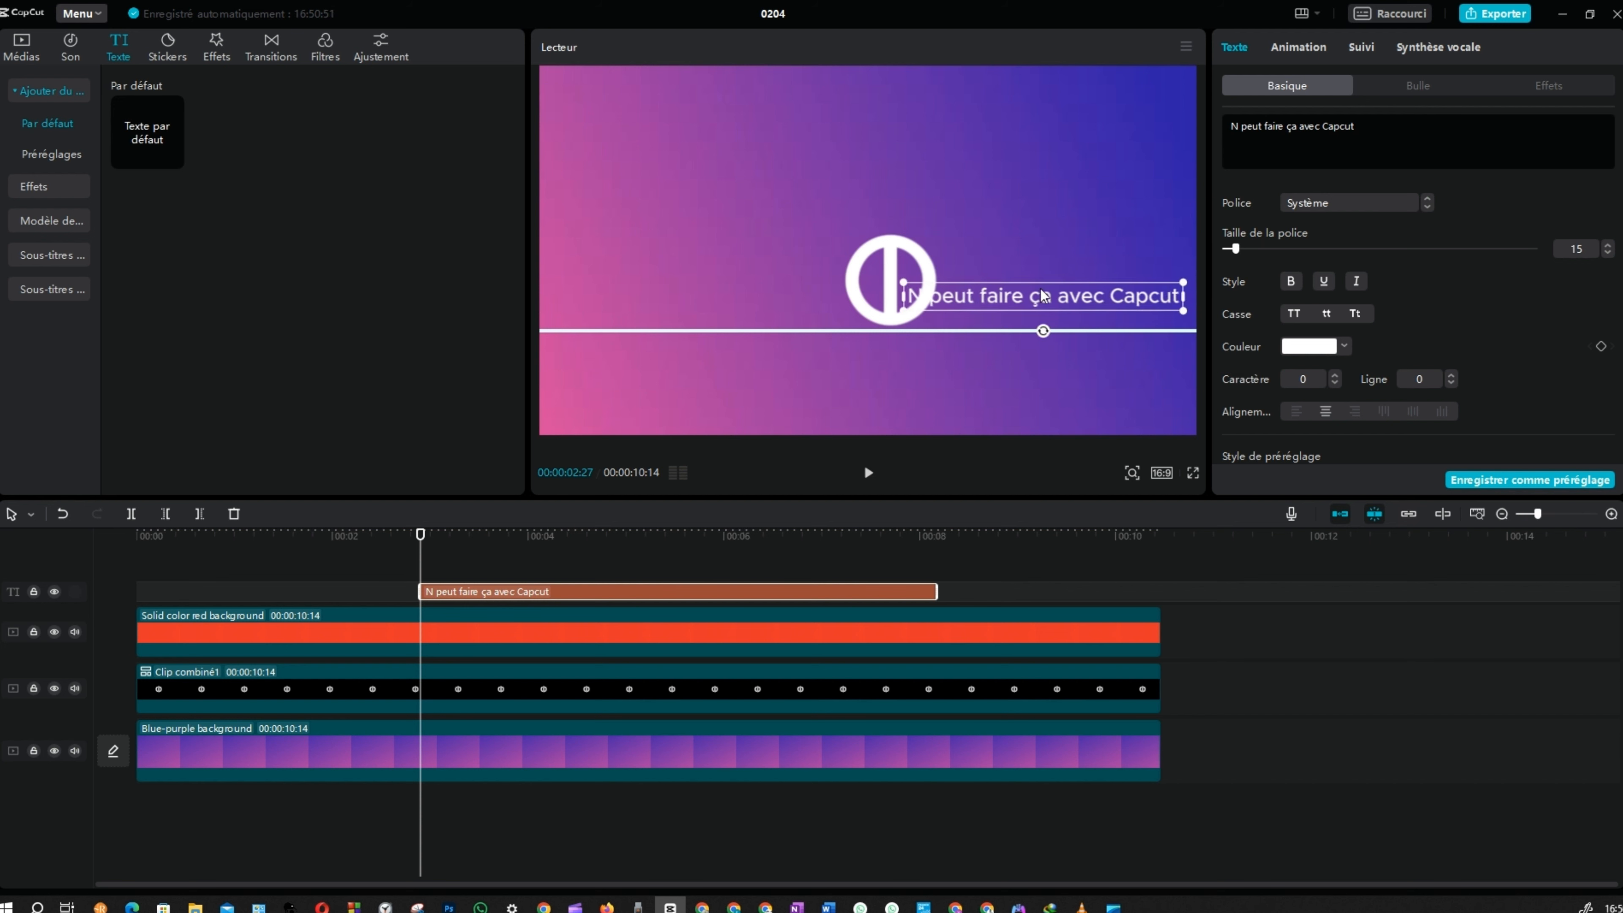
left_click_drag(1042, 295, 1066, 311)
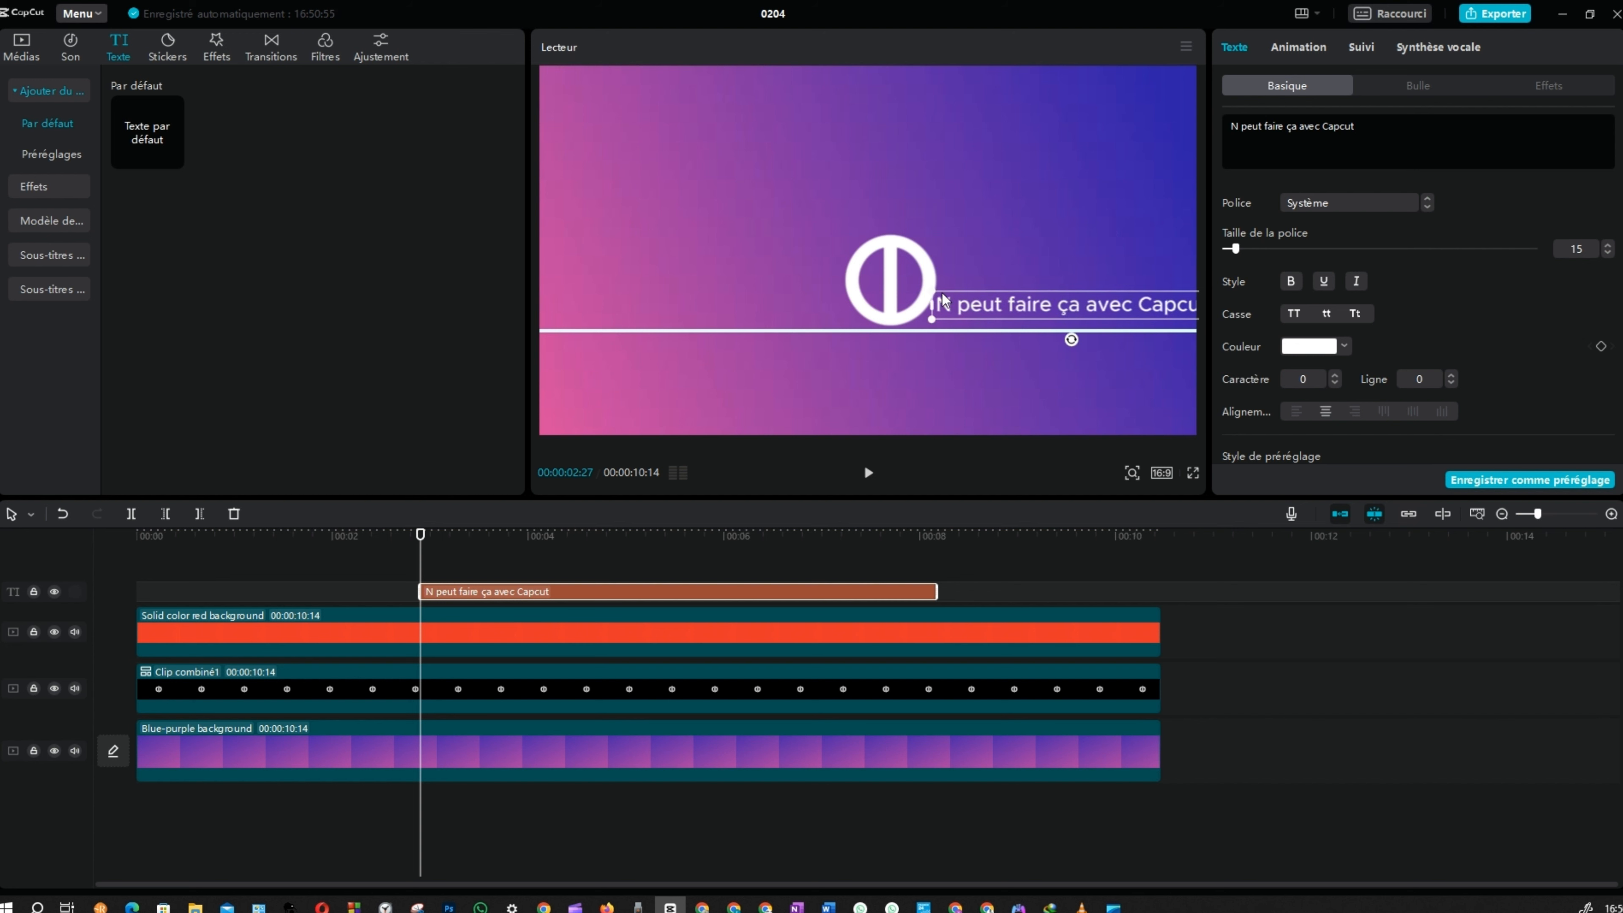
left_click_drag(934, 293, 947, 293)
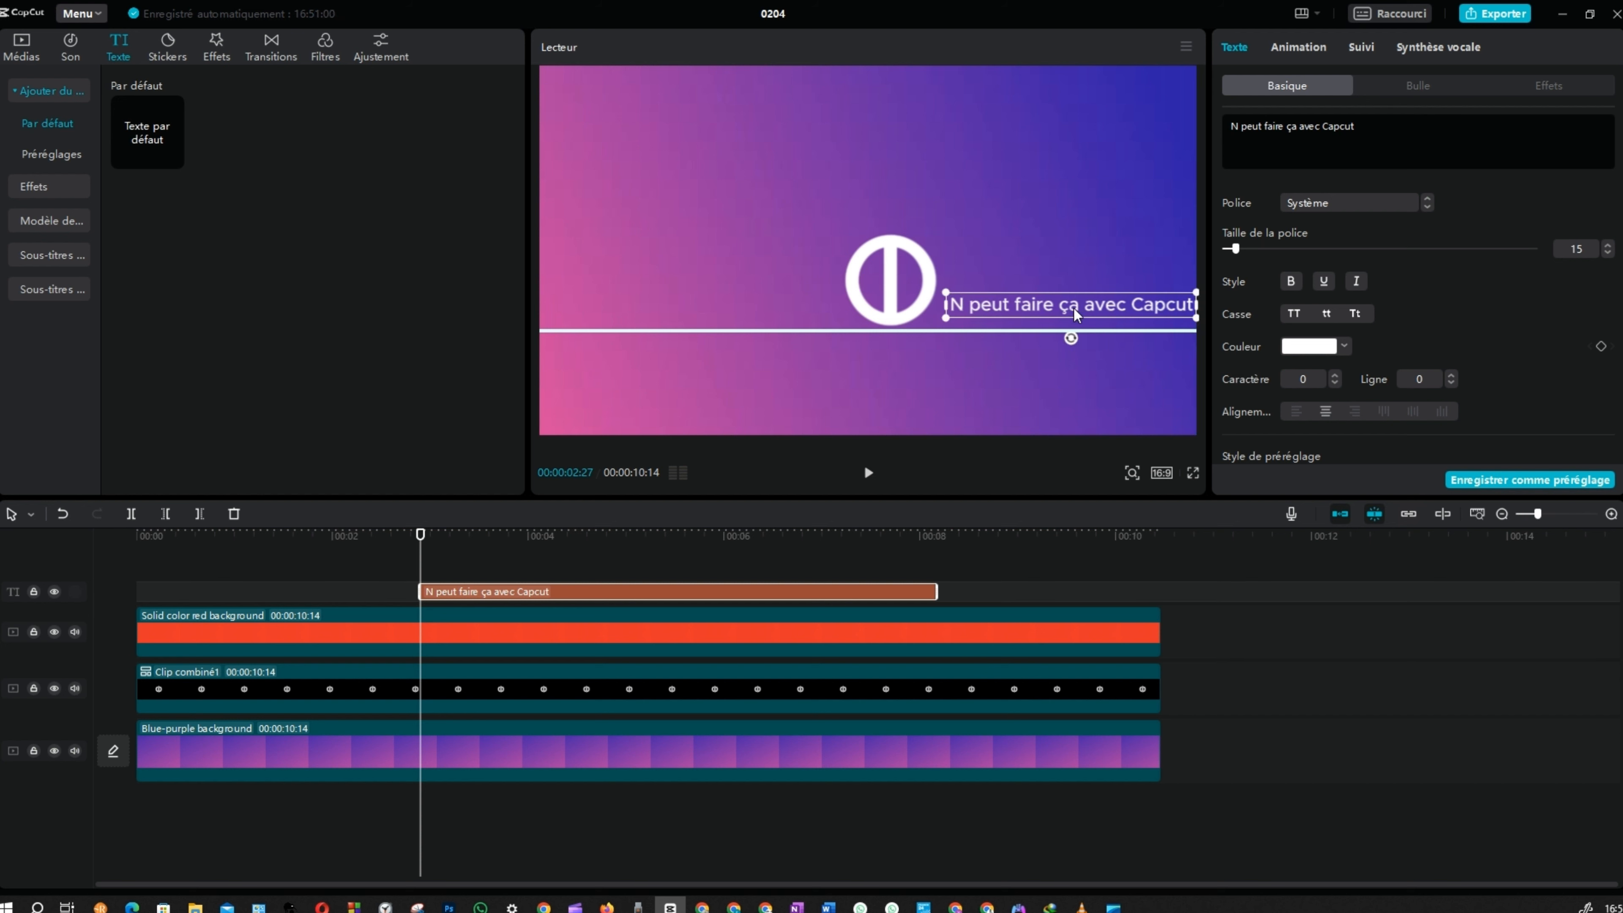
left_click_drag(1074, 309, 1082, 310)
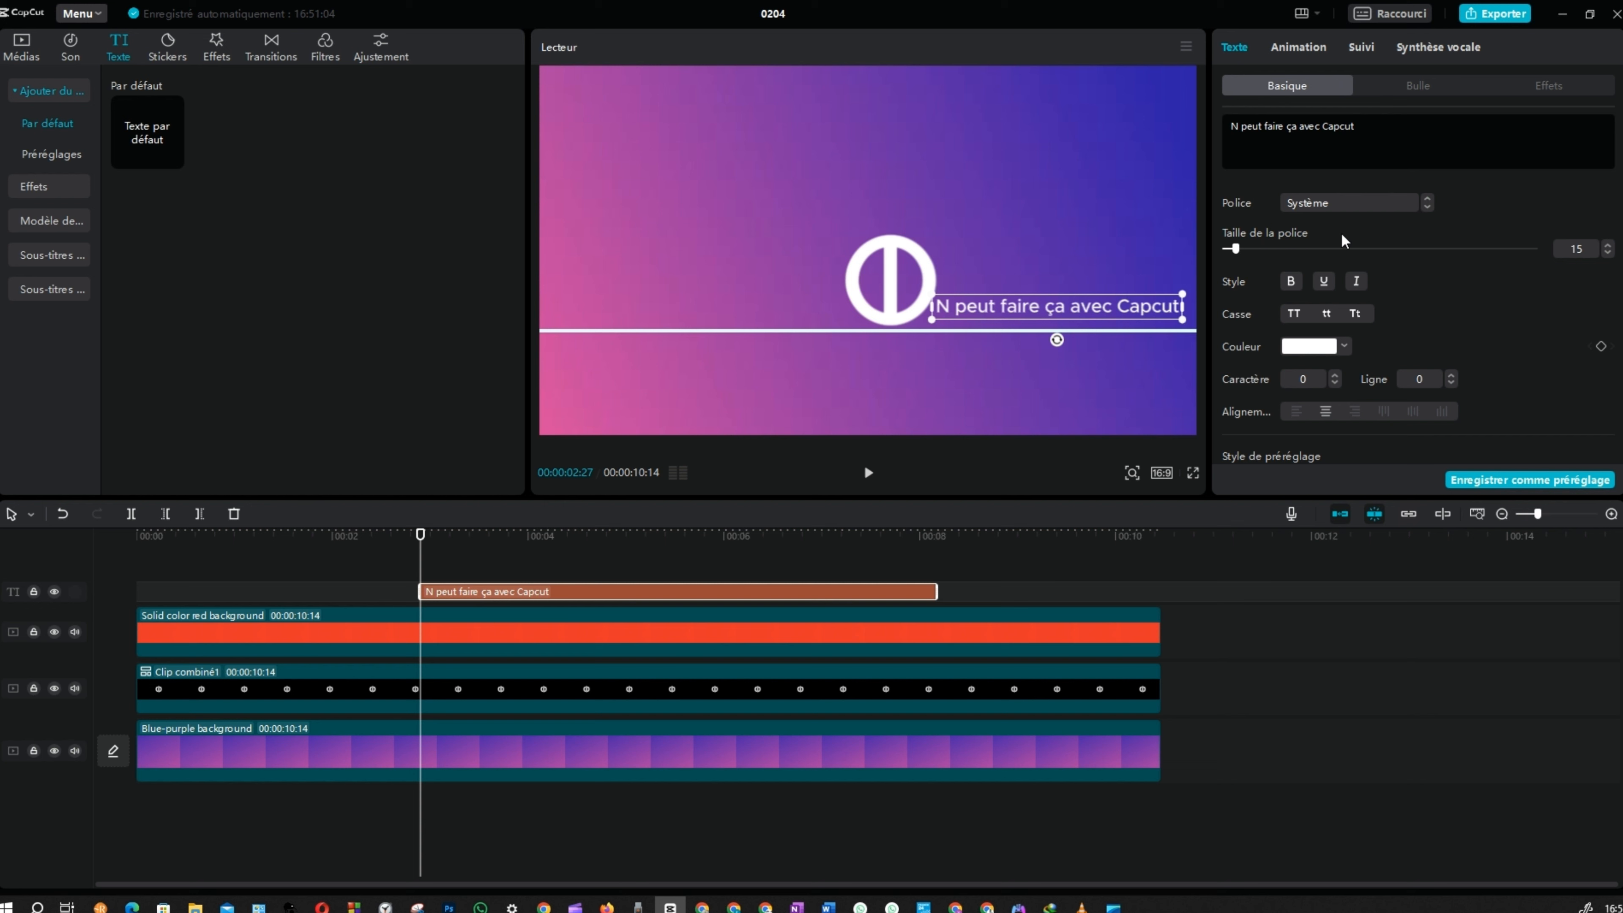
Add a stroke to the "N peut faire ça avec Capcut" text and set its colour to purple 7800FF
scroll(1392, 282, "down", 6)
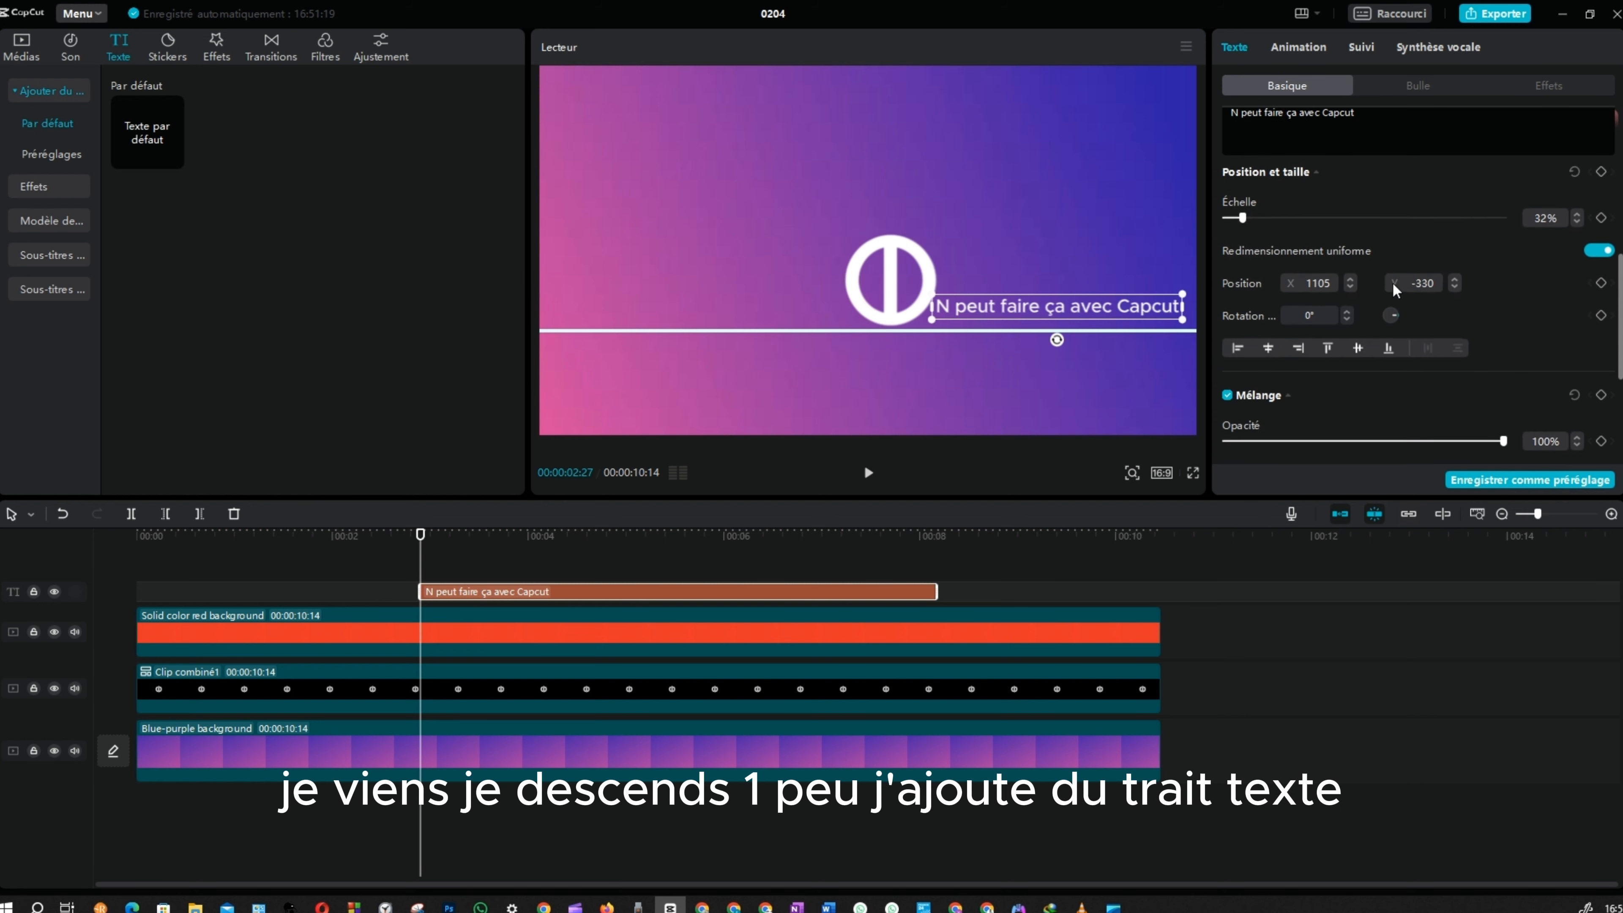
scroll(1393, 290, "down", 4)
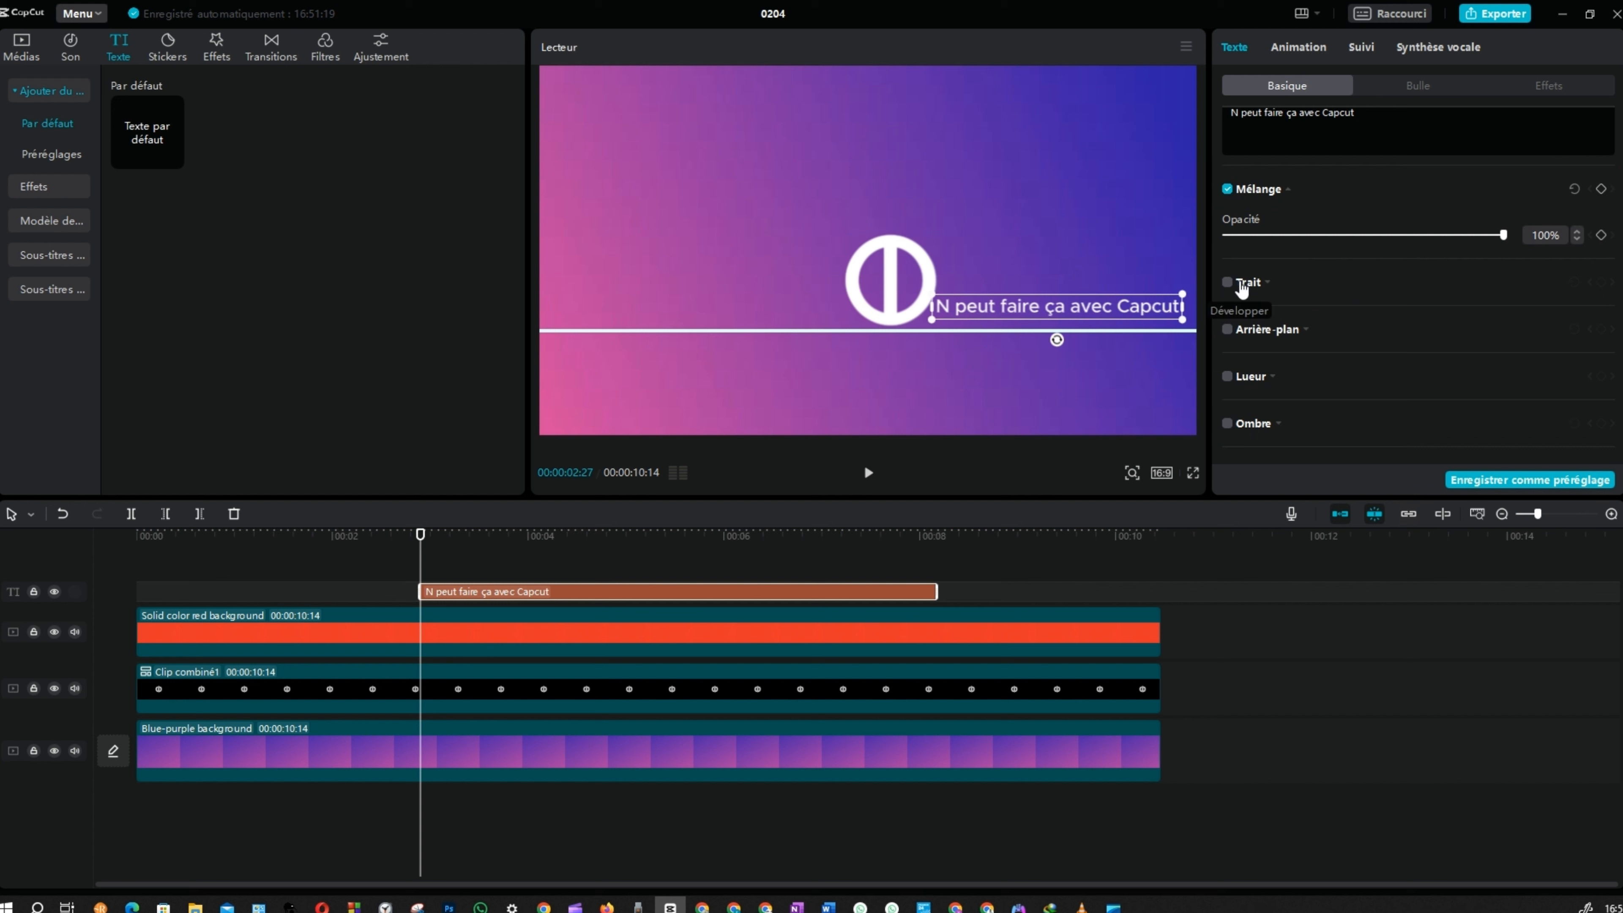
left_click(1228, 282)
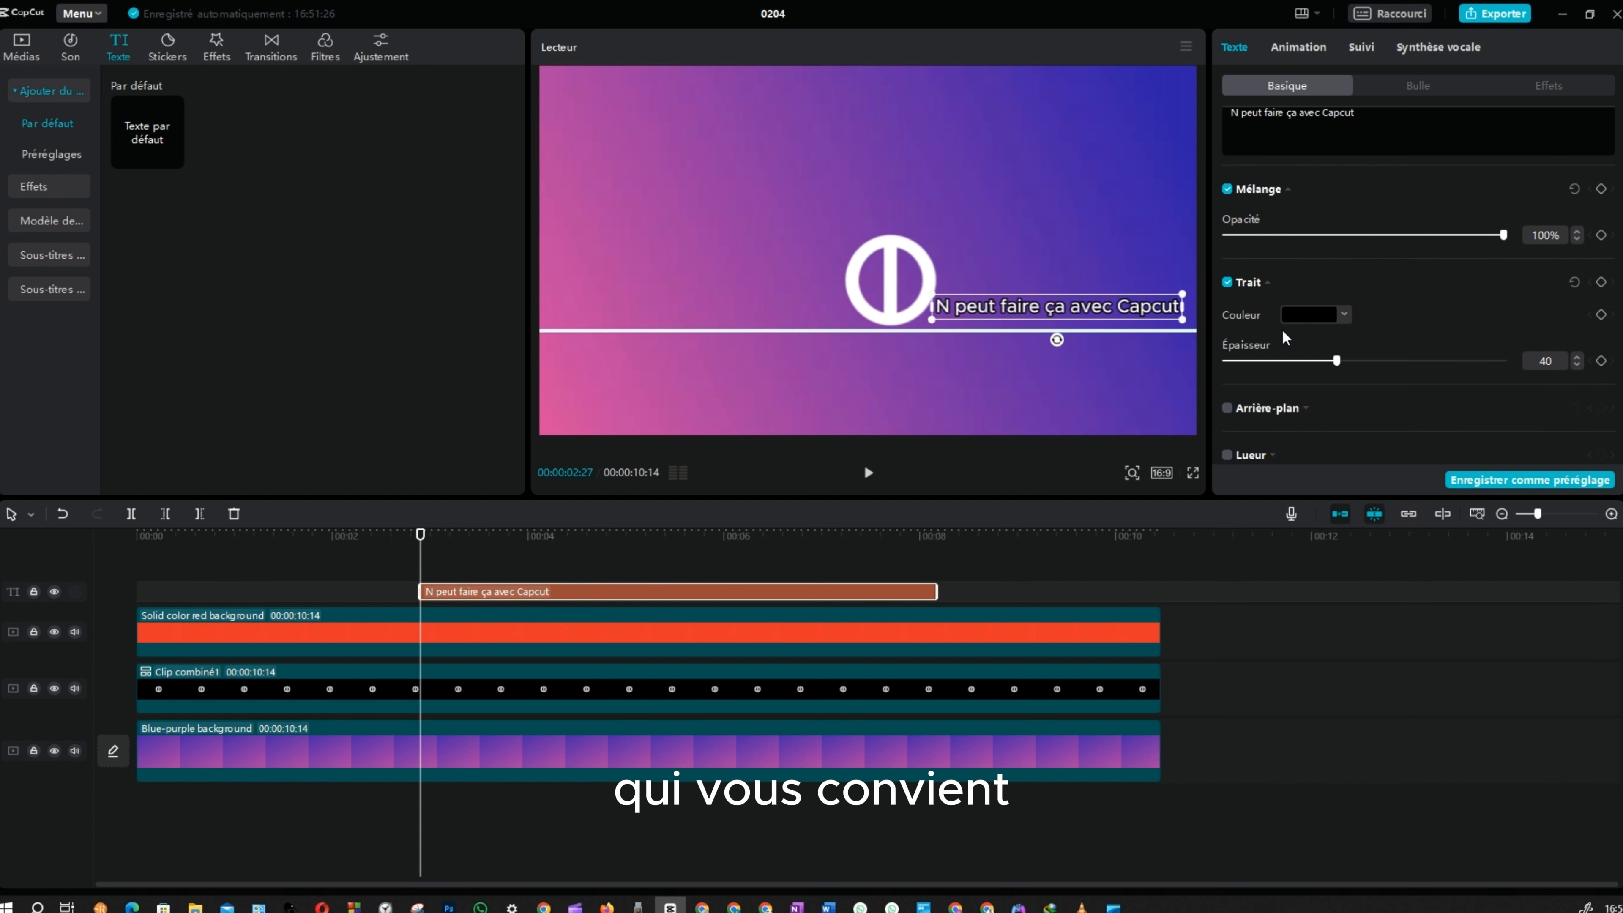
scroll(1348, 310, "down", 1)
left_click(1343, 311)
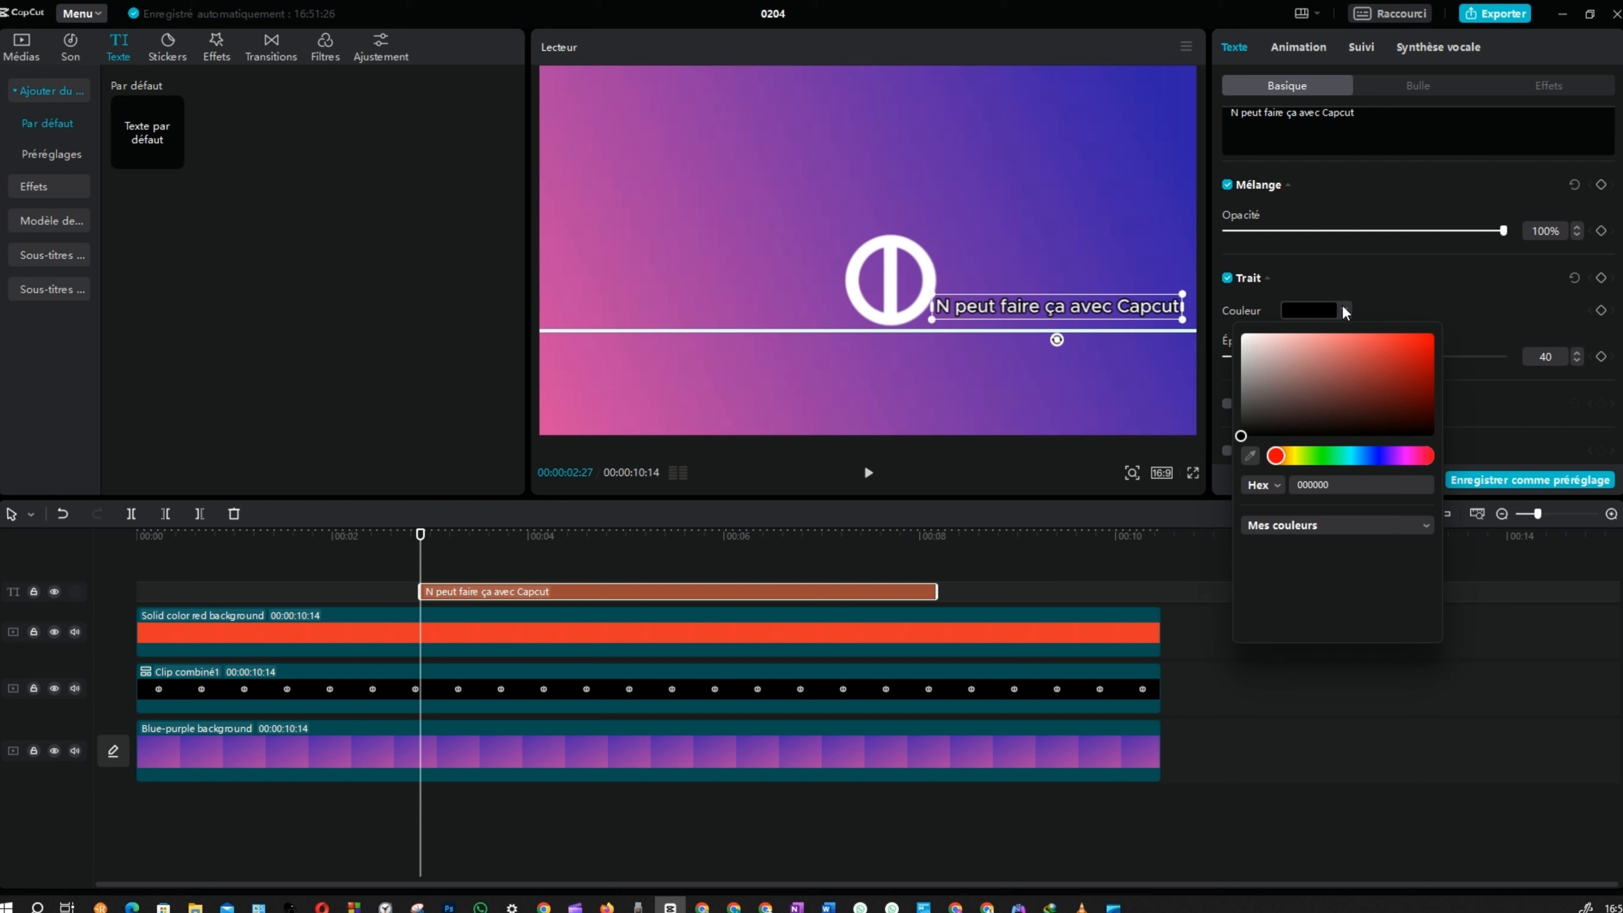
left_click(1375, 455)
left_click(1344, 392)
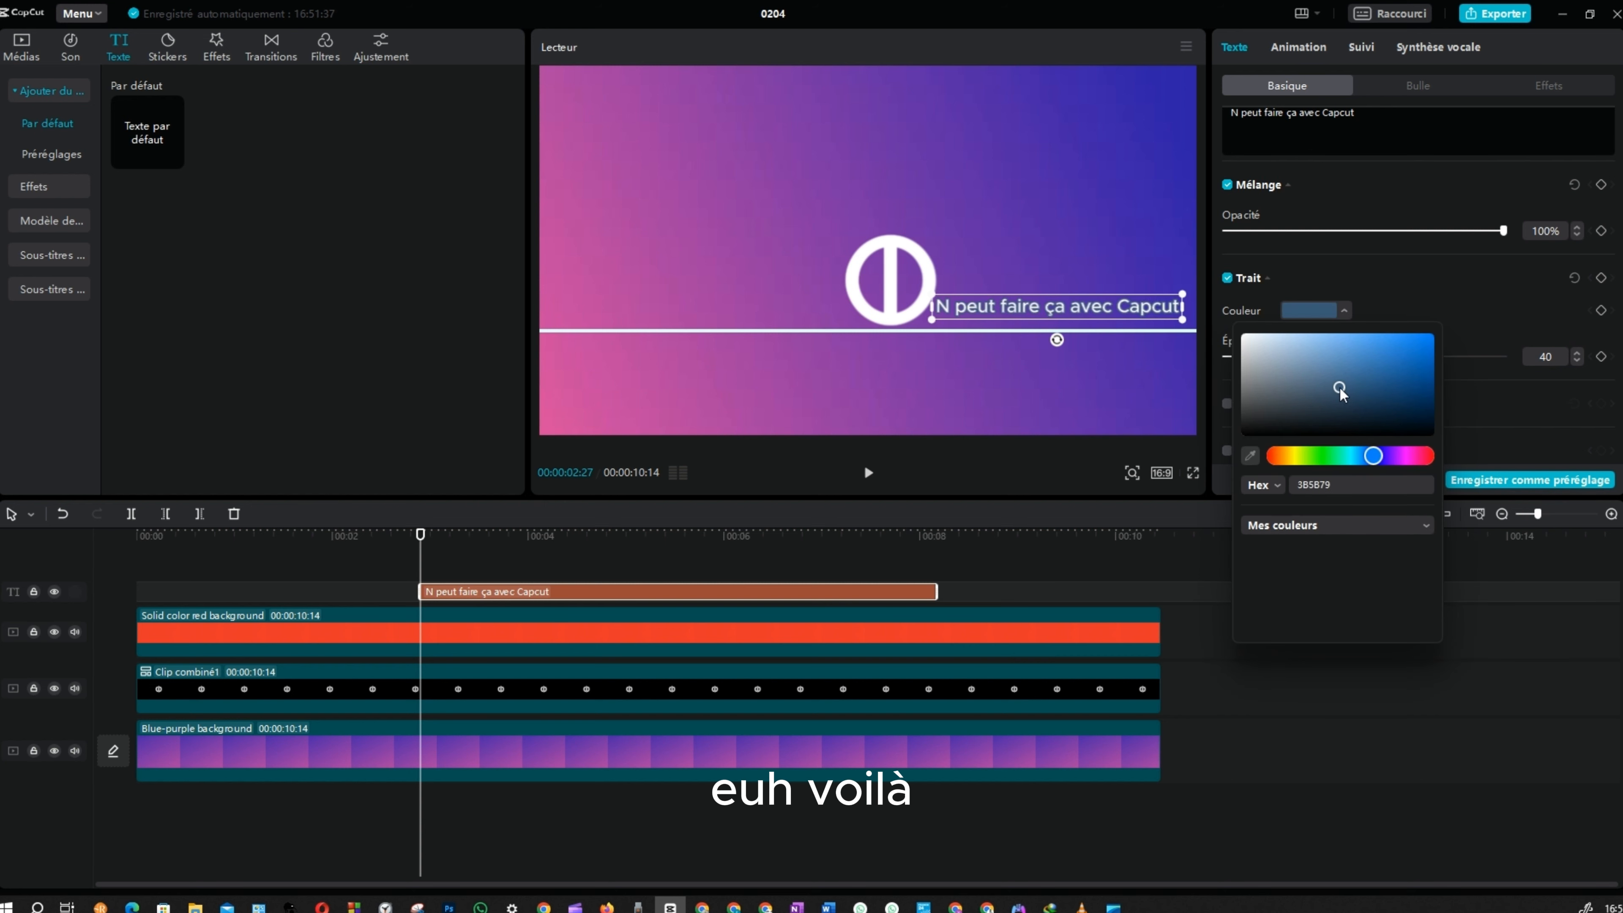
left_click_drag(1344, 391, 1497, 318)
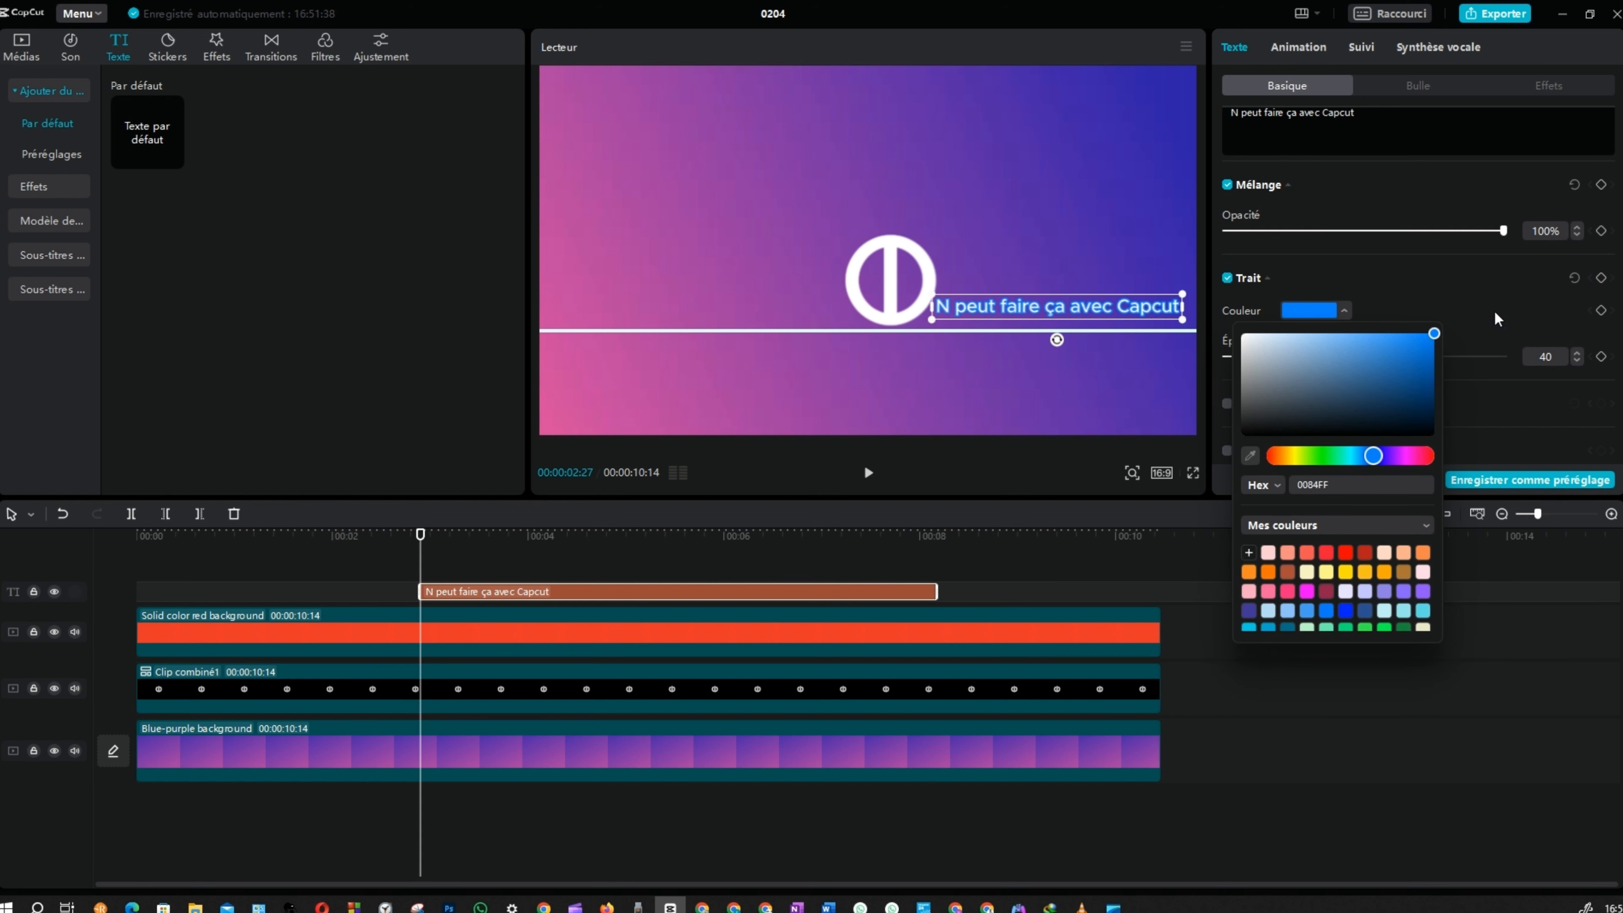
left_click(1390, 456)
left_click_drag(1392, 456, 1401, 456)
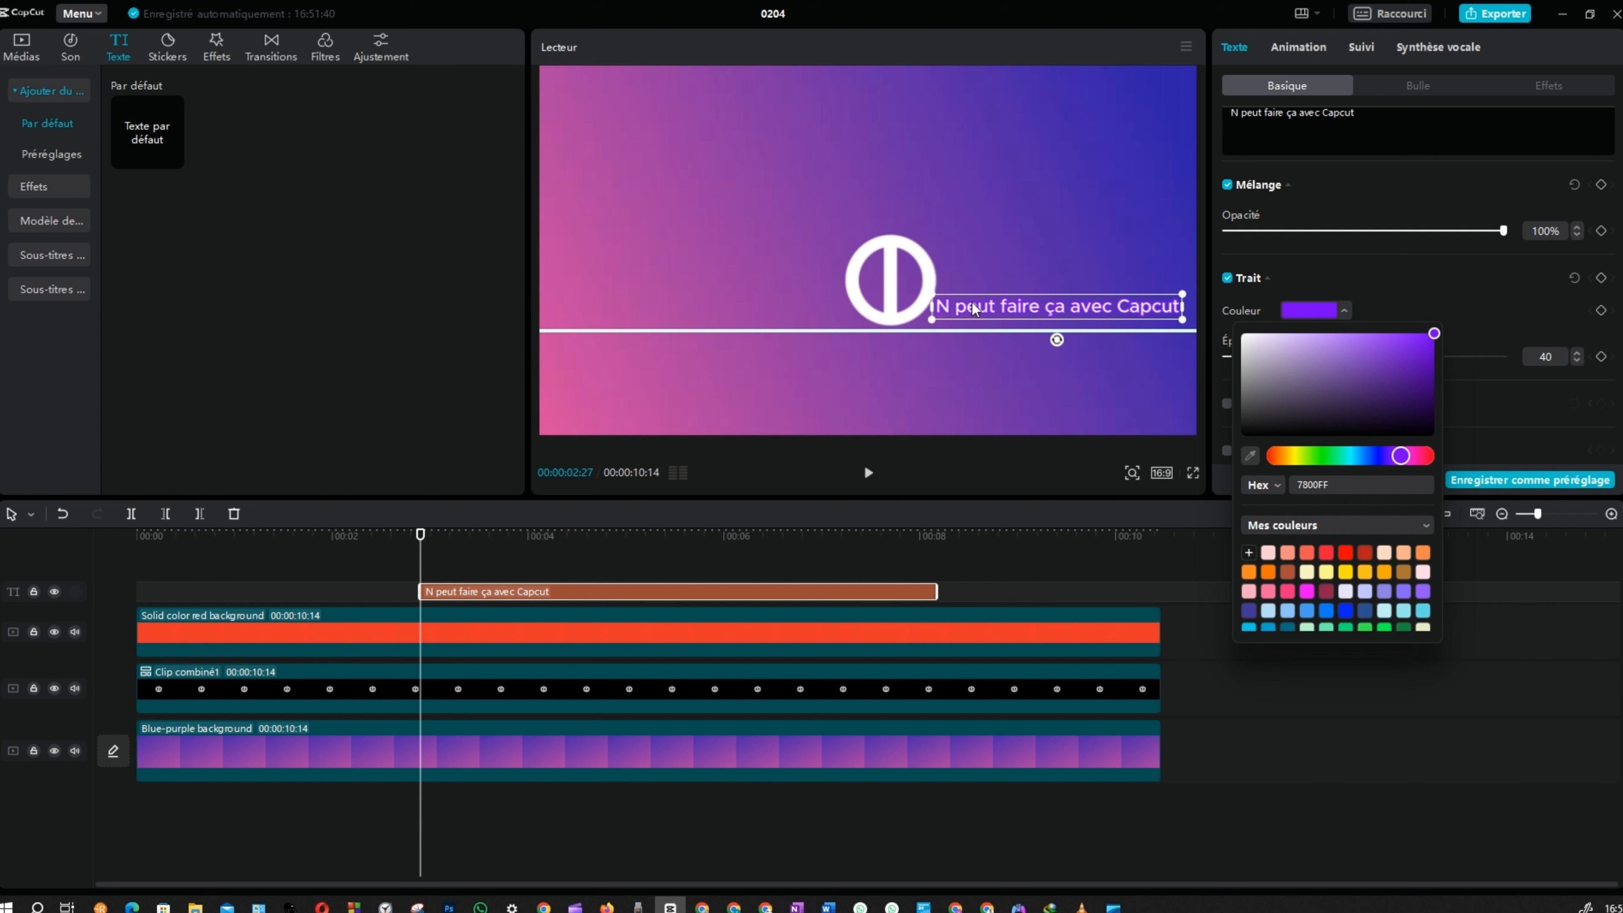
left_click(1436, 298)
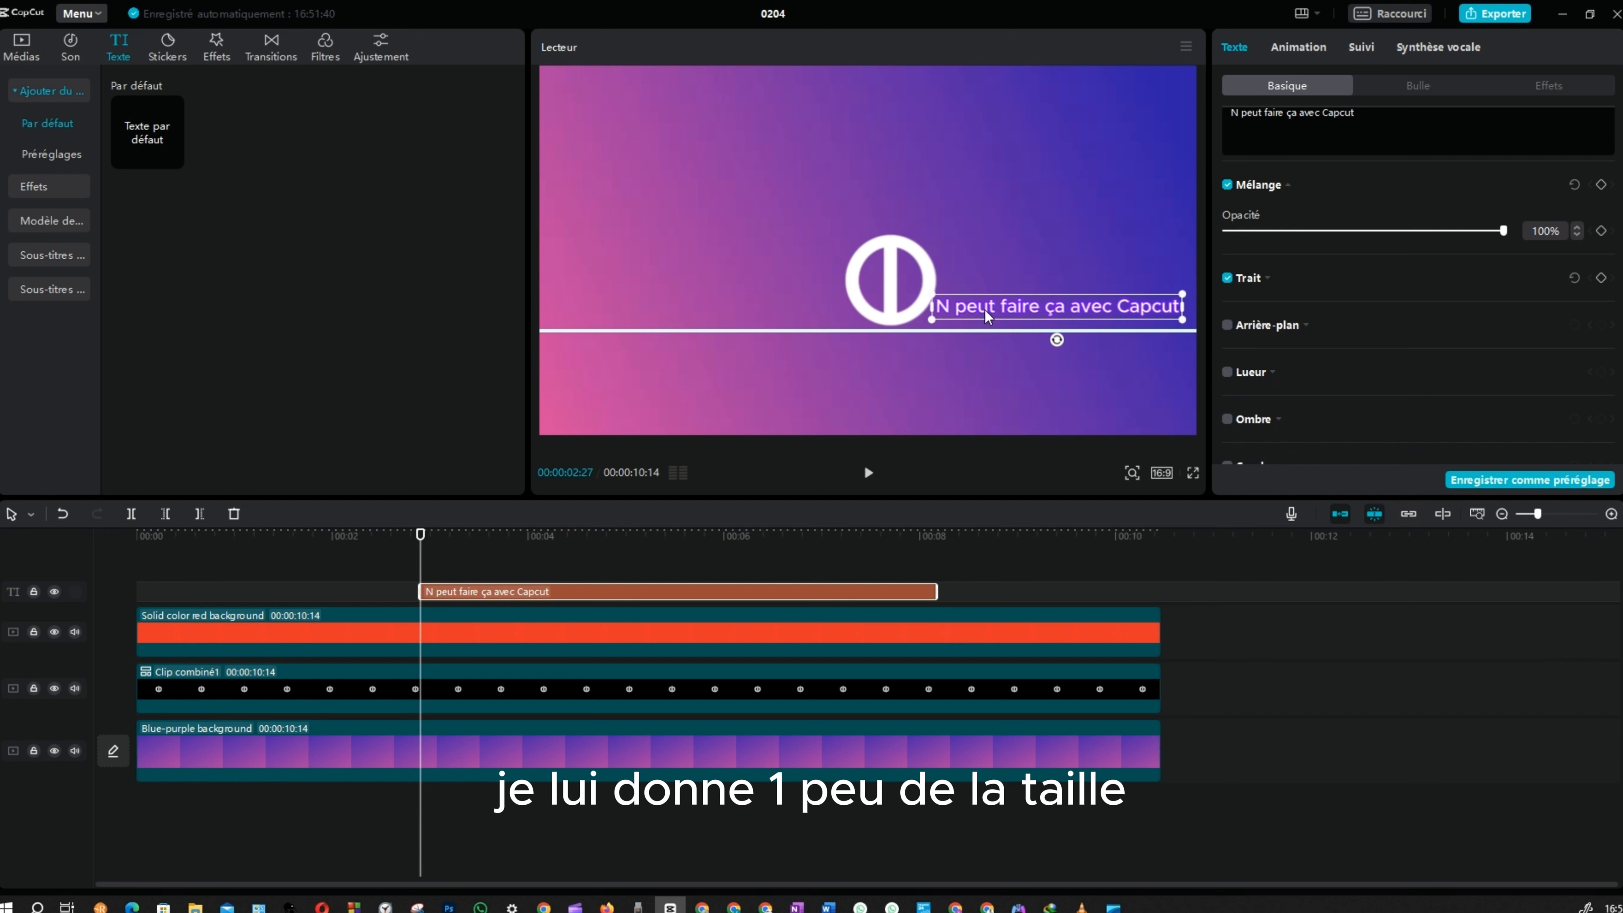
Turn off uniform scaling for the text and increase its height scale to make the letters taller
scroll(1312, 300, "up", 5)
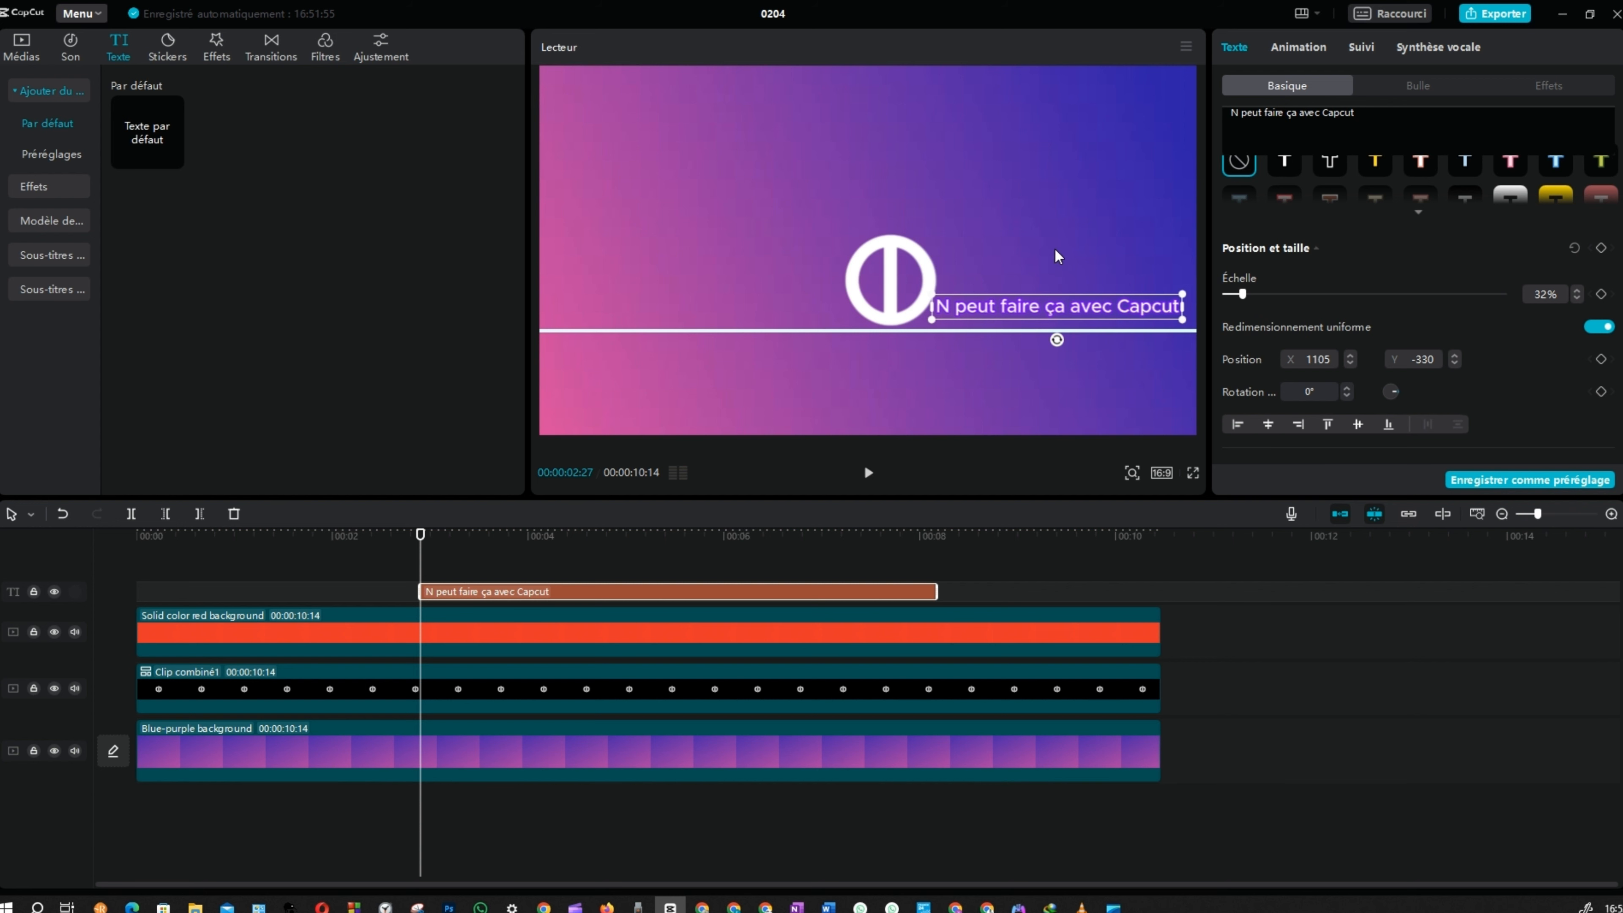
left_click(1599, 326)
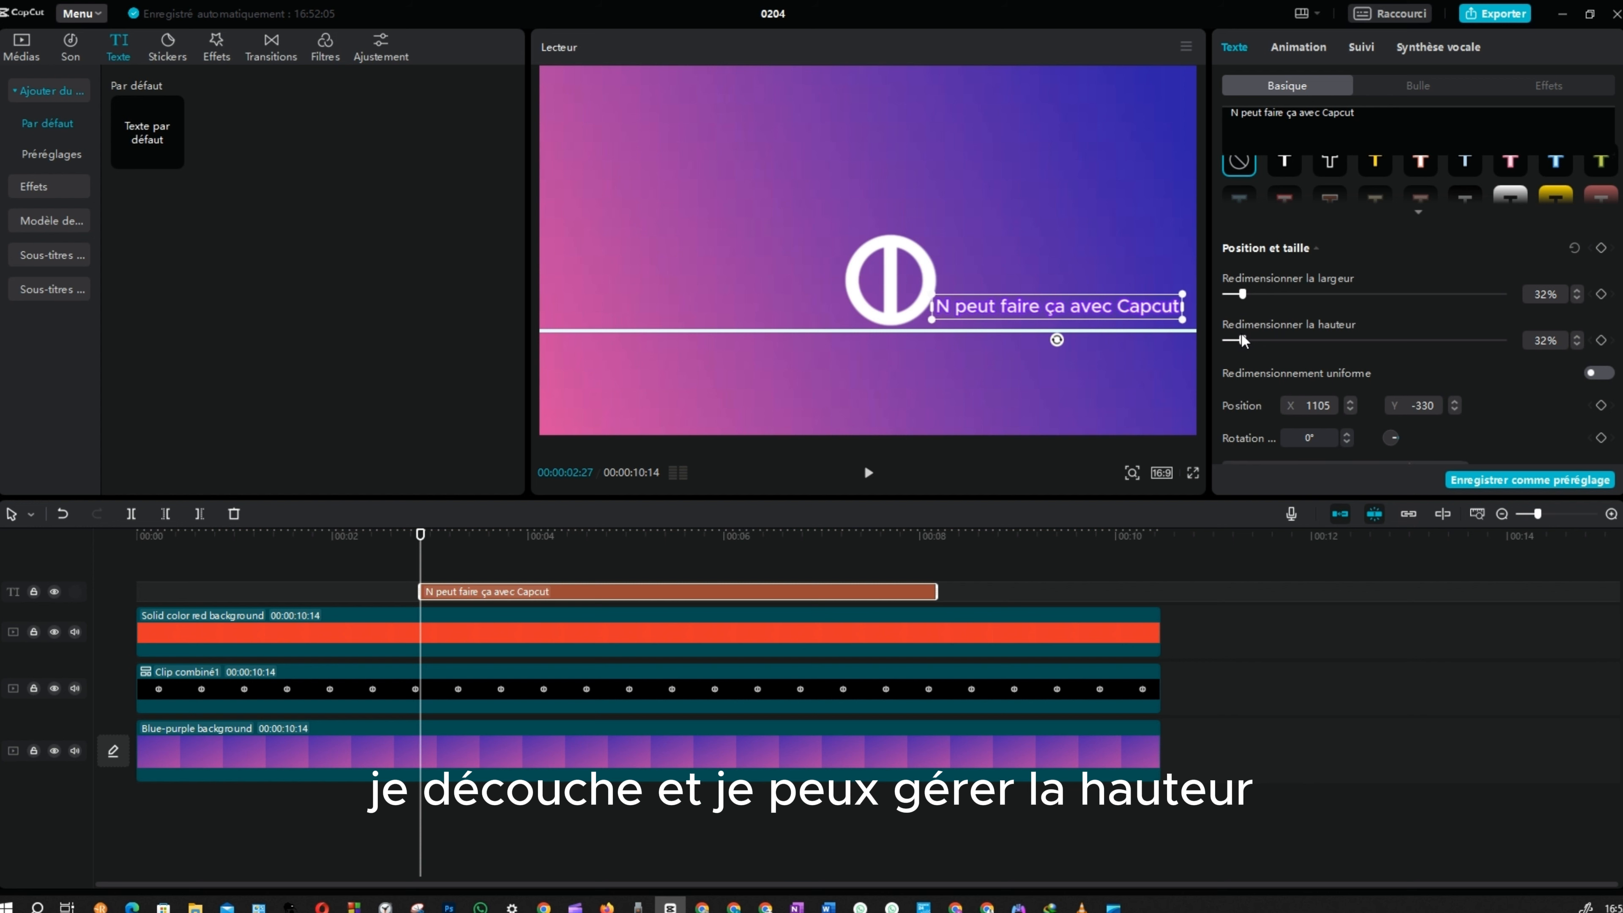
left_click(1265, 338)
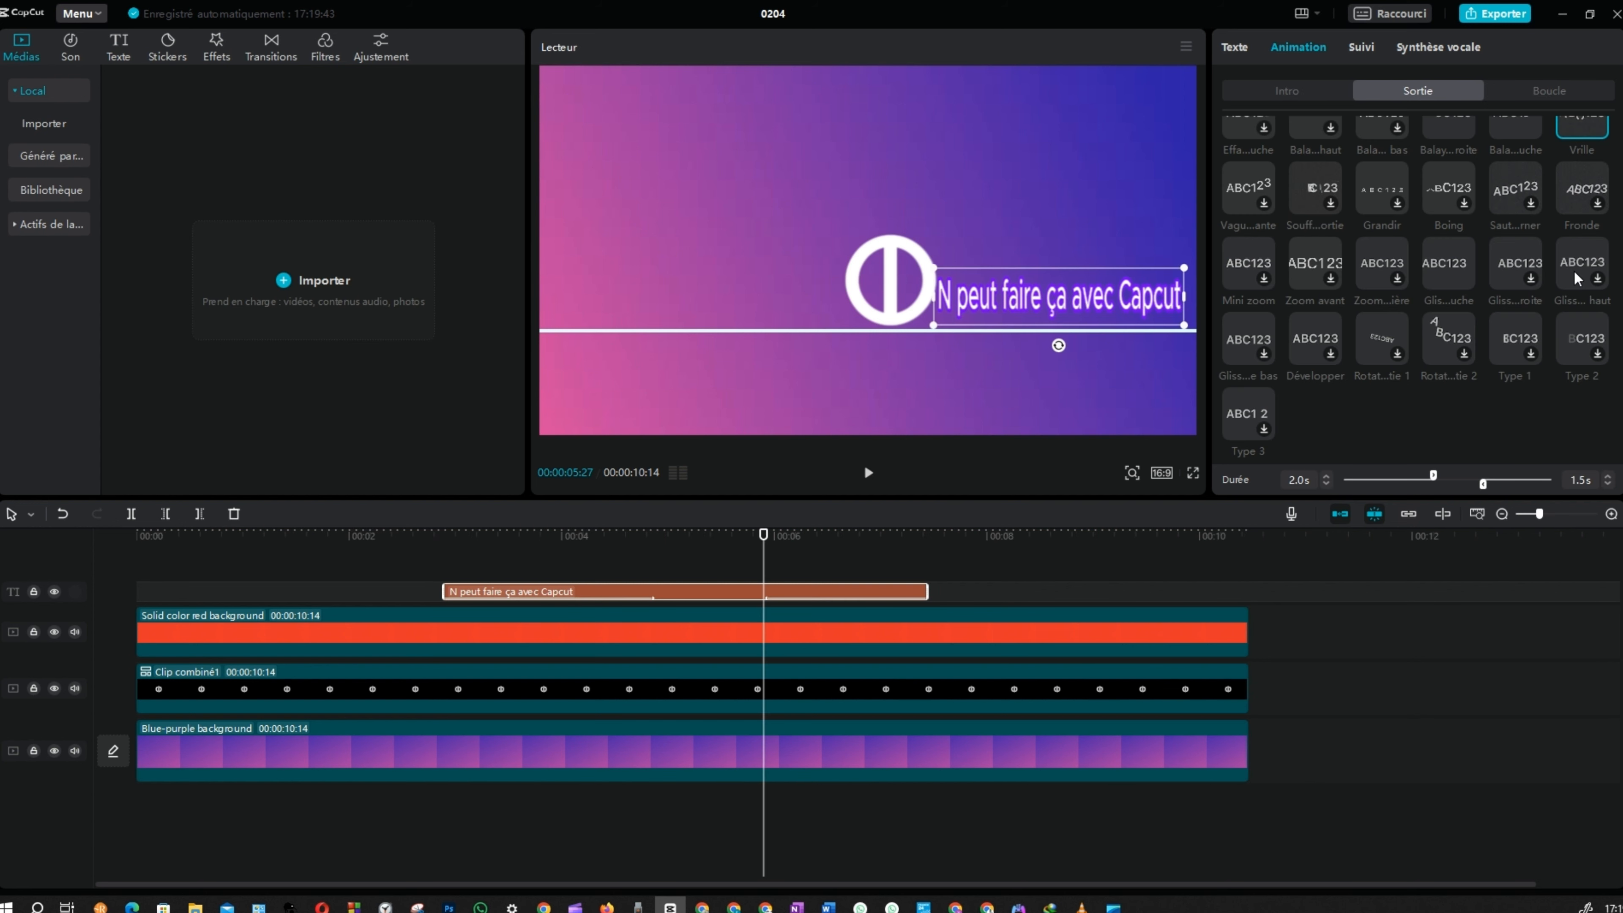
Apply the slide-to-the-right exit animation to the text and preview how it plays
left_click(1510, 275)
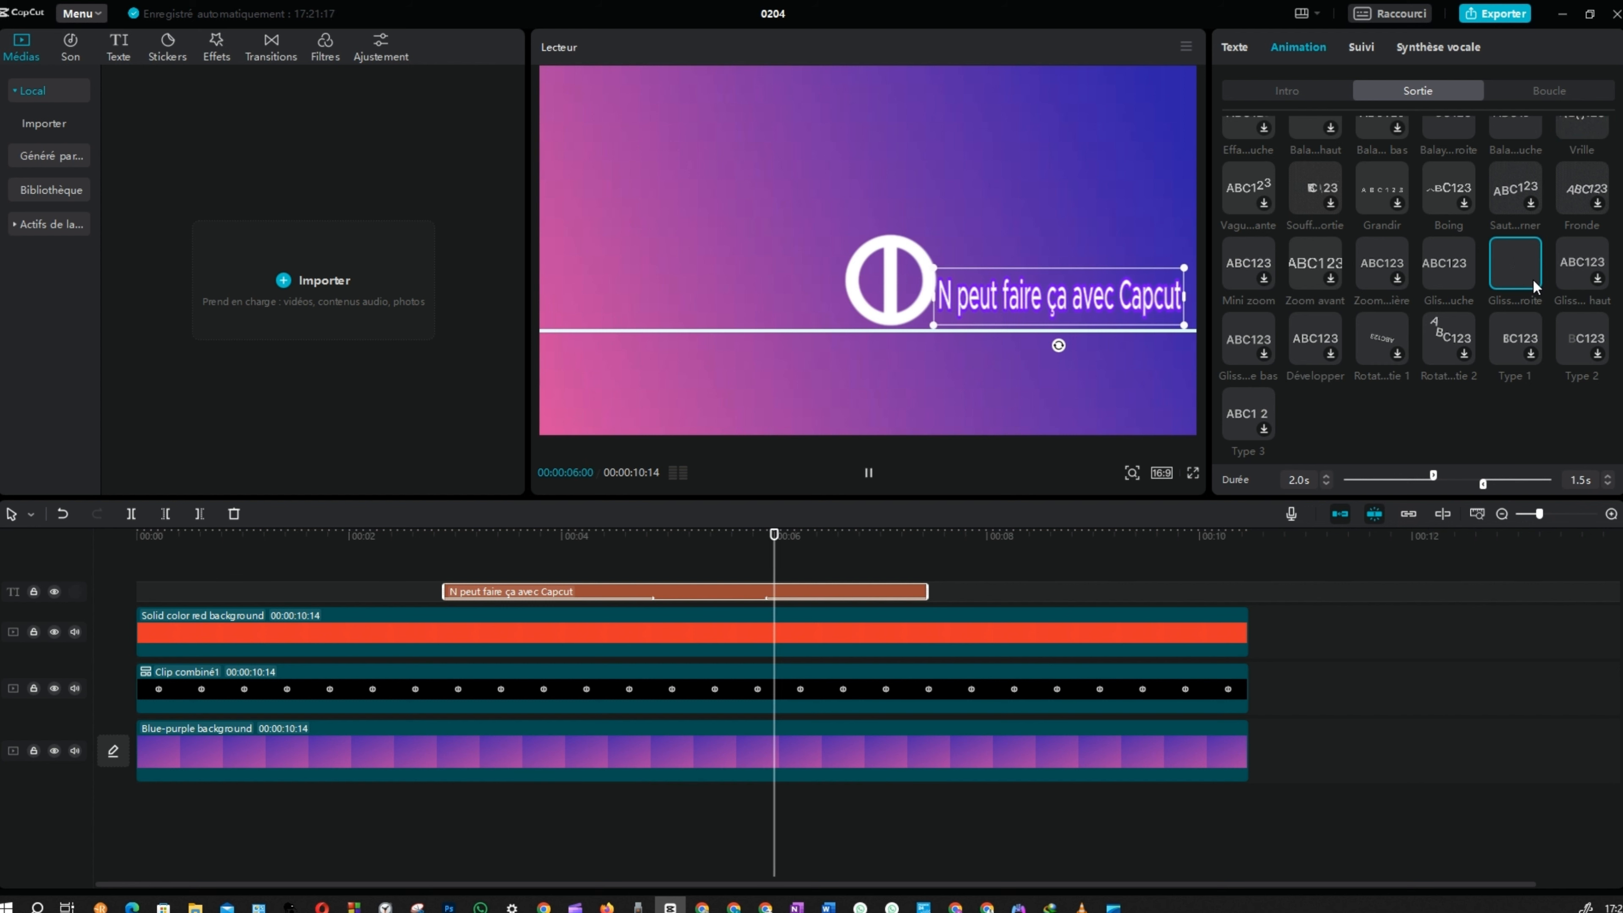
key("space")
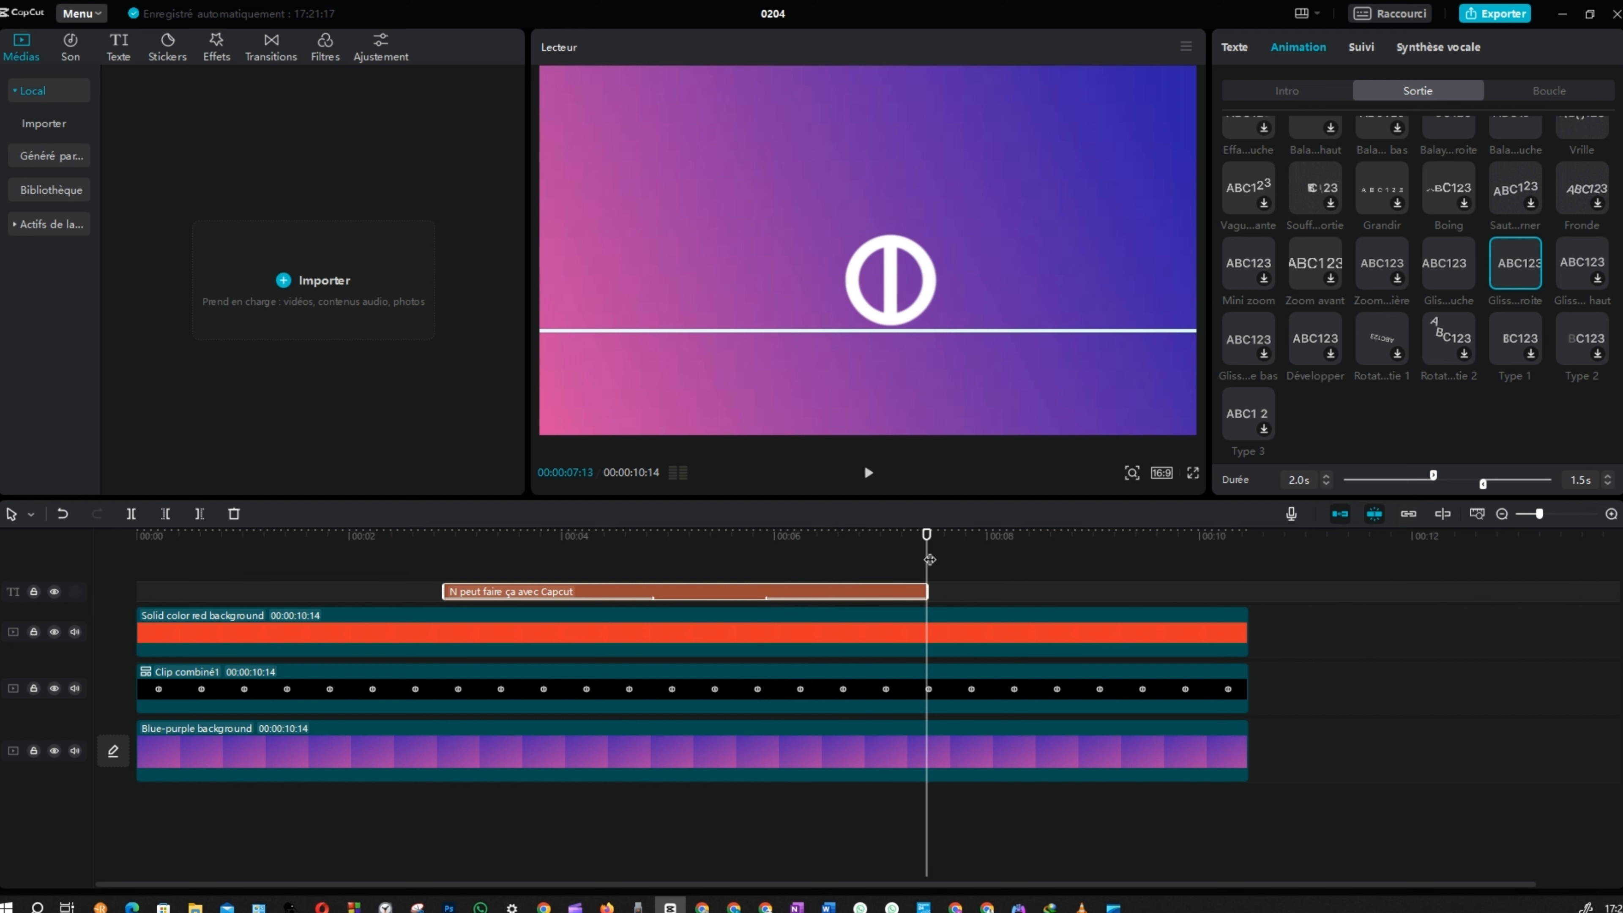
left_click(516, 527)
left_click_drag(515, 527, 608, 530)
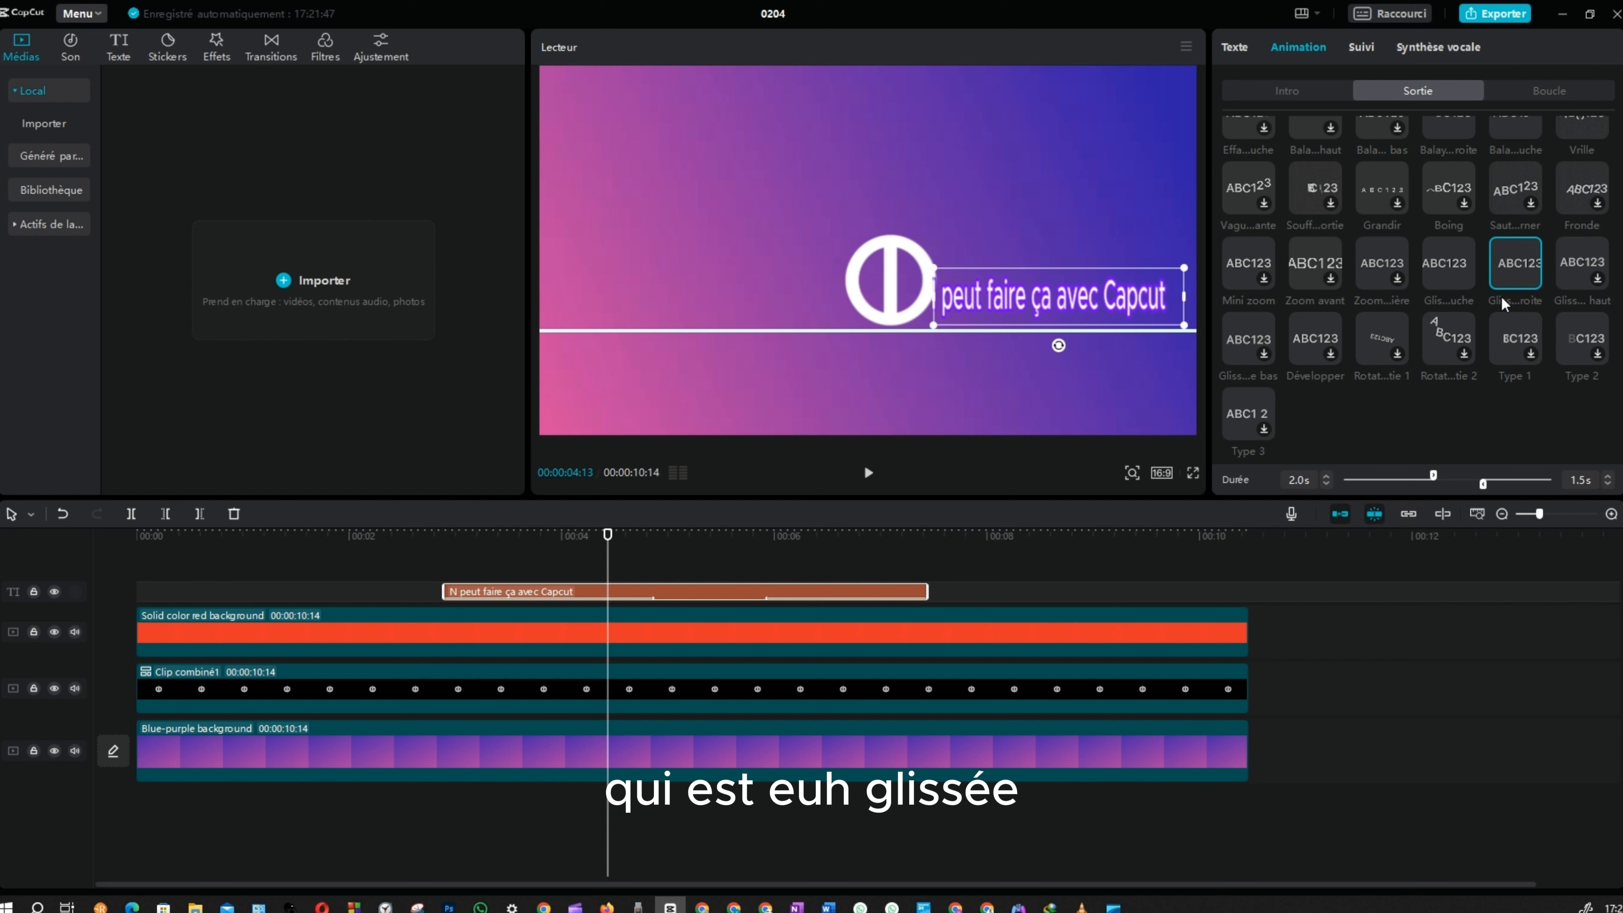
left_click(1517, 264)
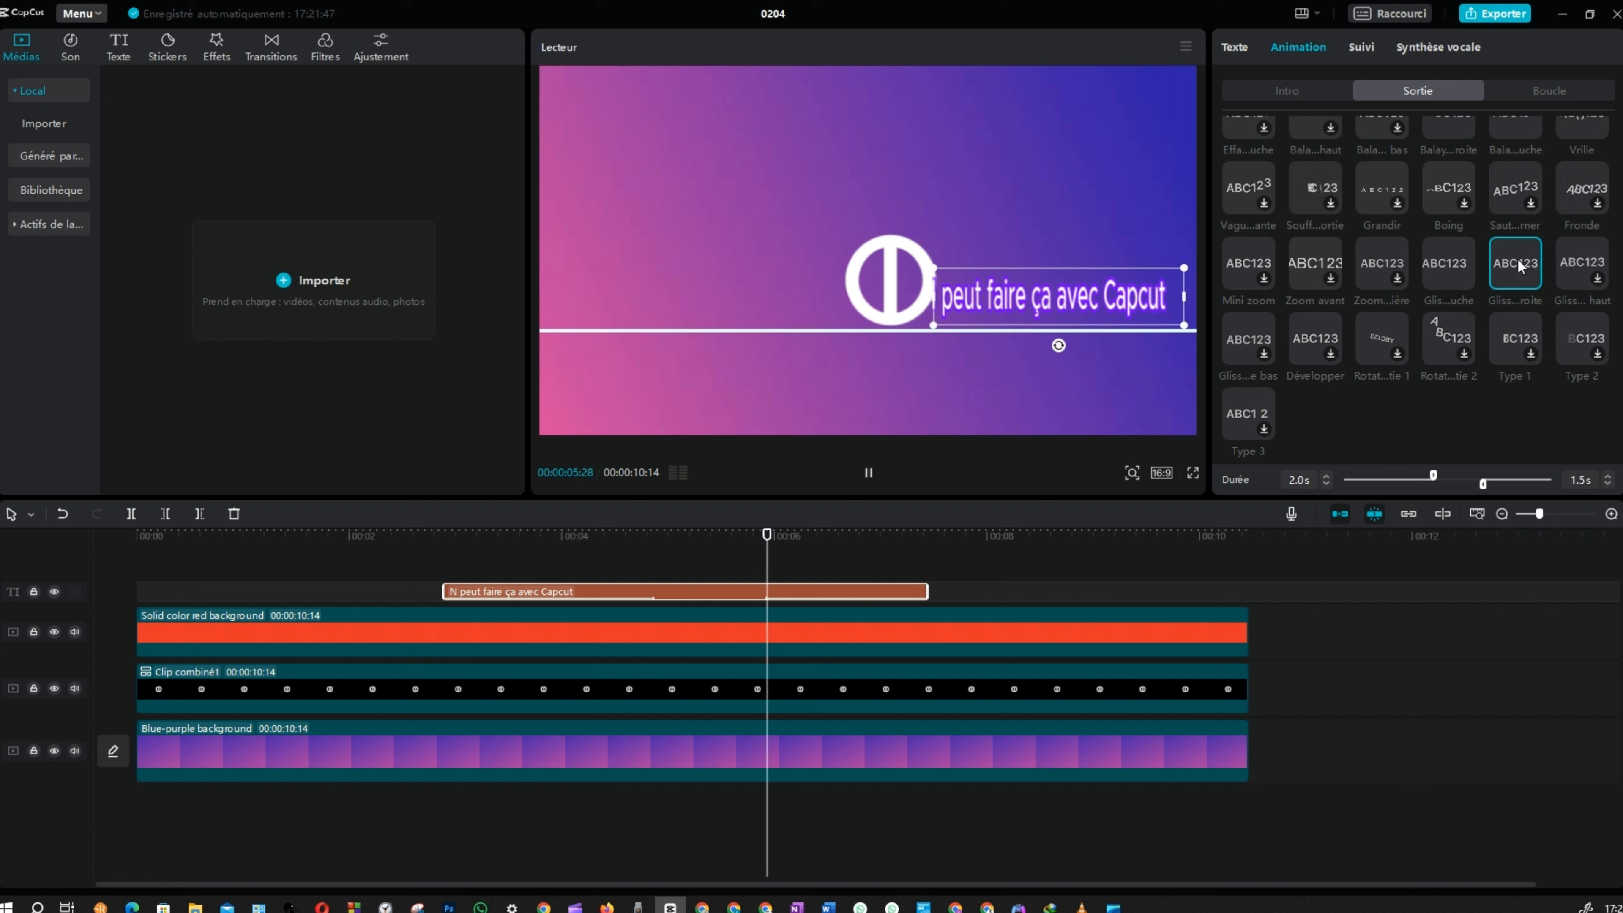
Review the text's entrance, exit and loop animation choices
left_click(1304, 91)
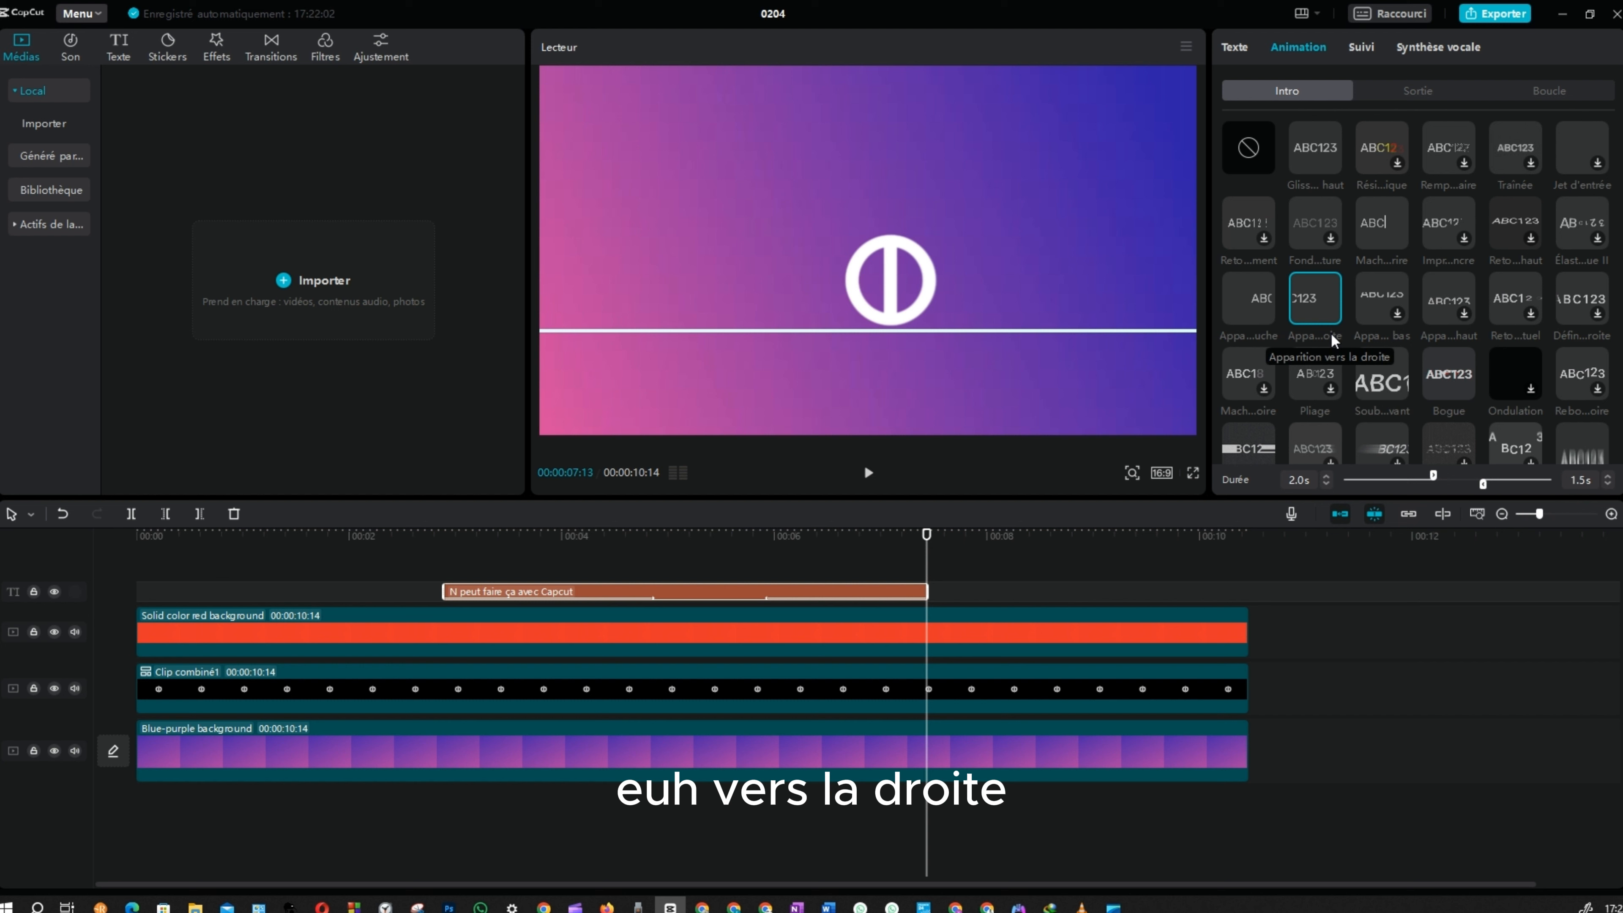
left_click(1411, 85)
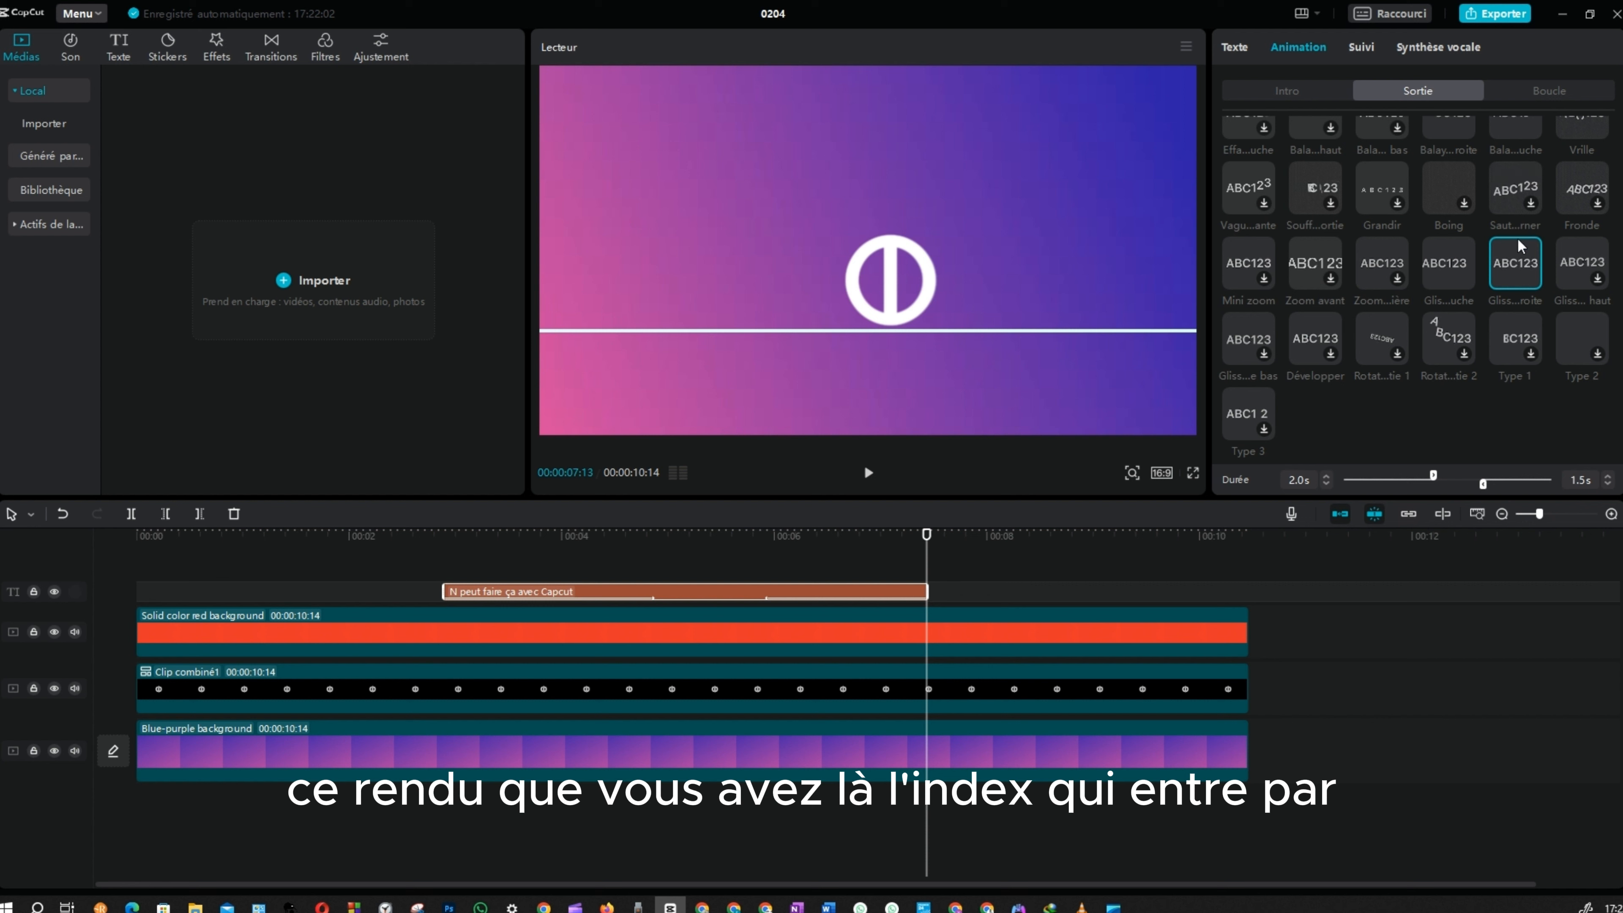
left_click(1532, 90)
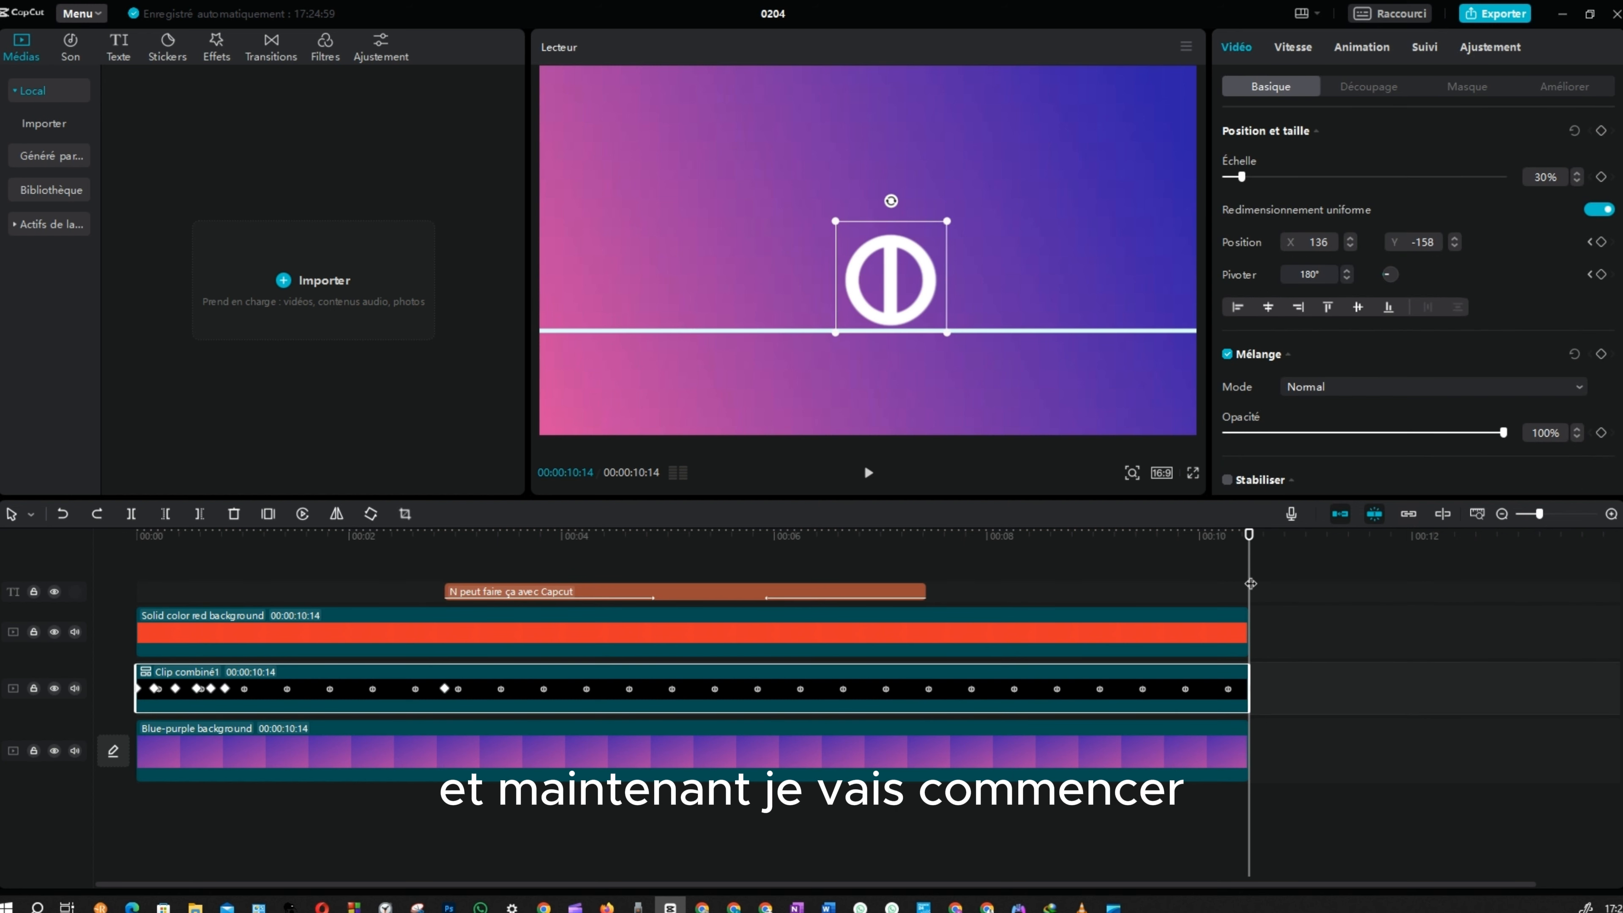
Add position and rotation keyframes to the symbol's compound clip at 00:00:07:13, where the text ends
left_click_drag(1251, 583, 927, 583)
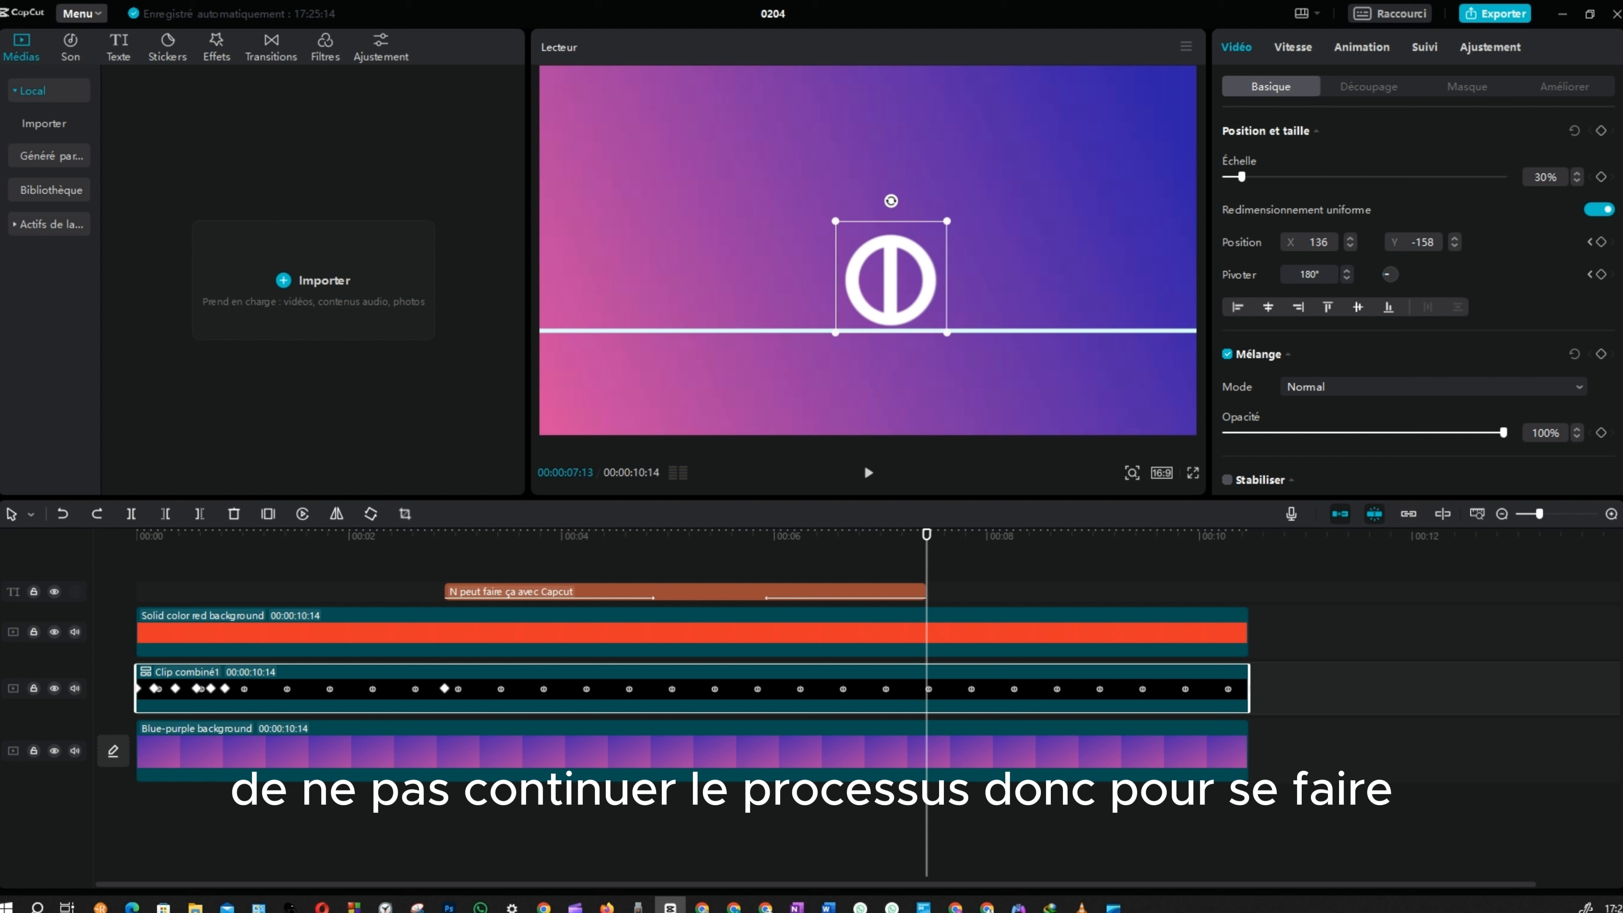
left_click(1602, 242)
left_click(1601, 276)
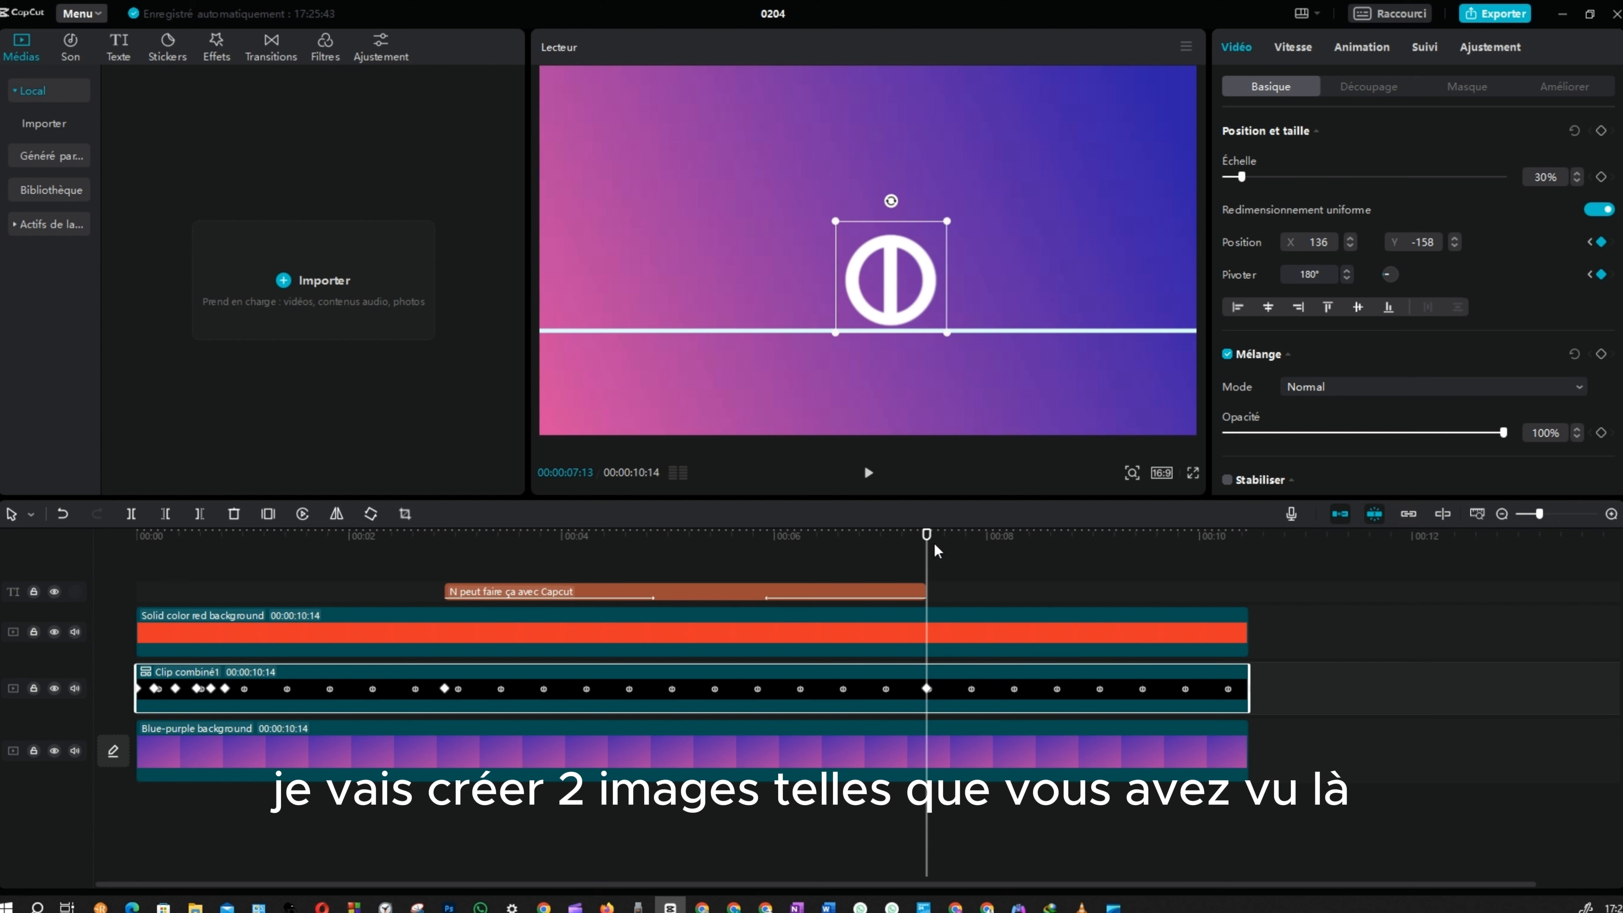
At 00:00:10:14, move the symbol along the line beyond the frame's right edge, to X 2295, Y -165
left_click(1274, 533)
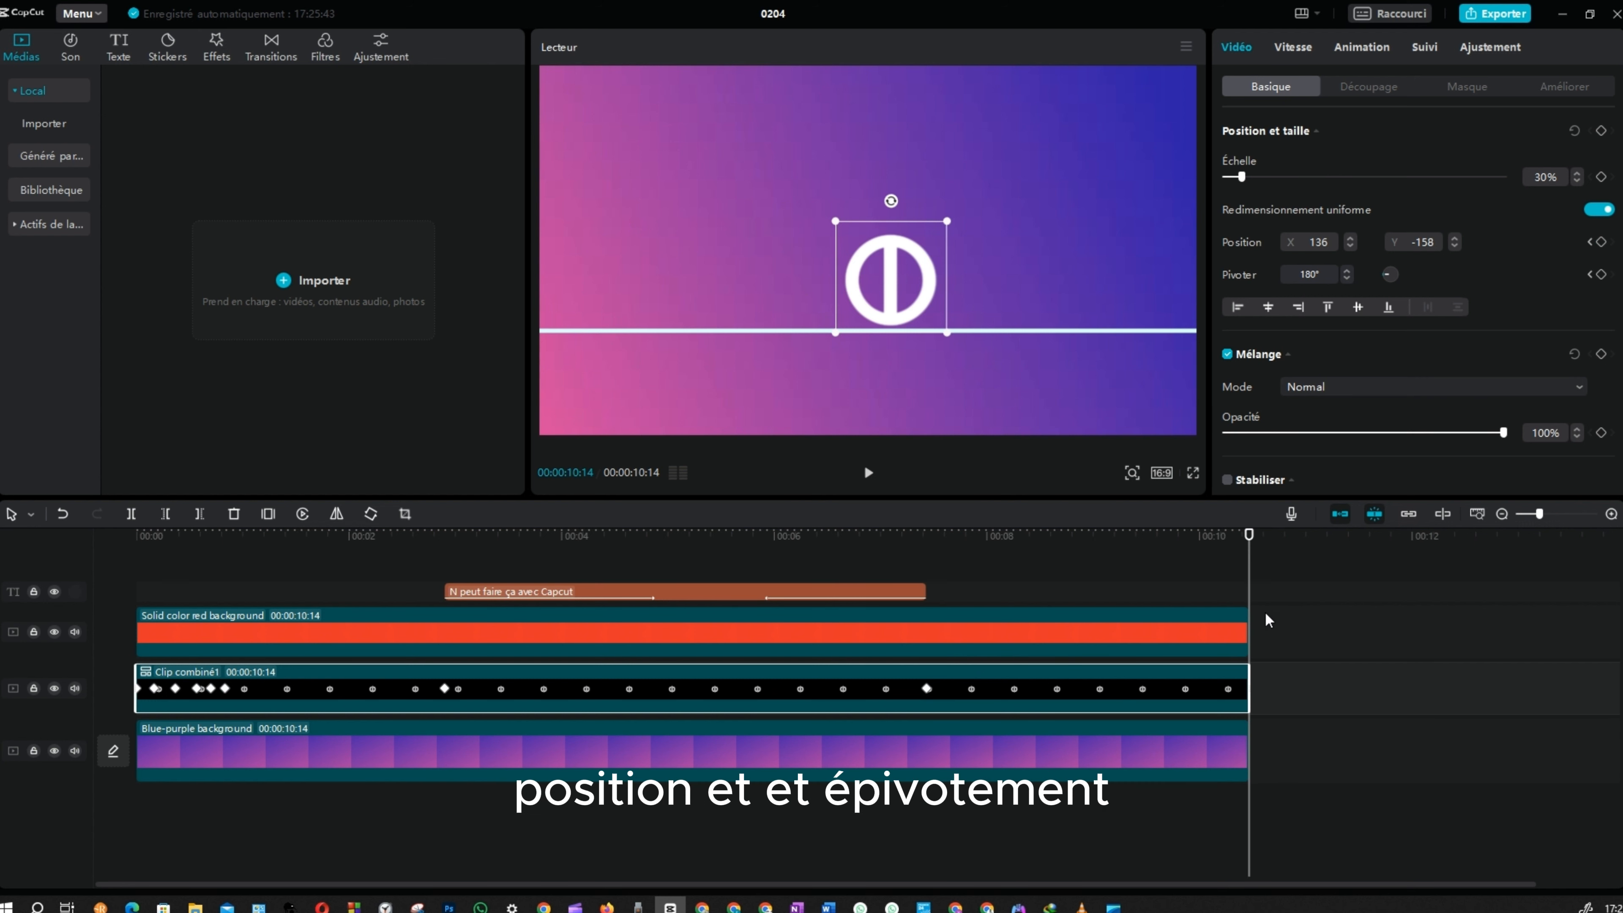
left_click_drag(894, 285, 1180, 289)
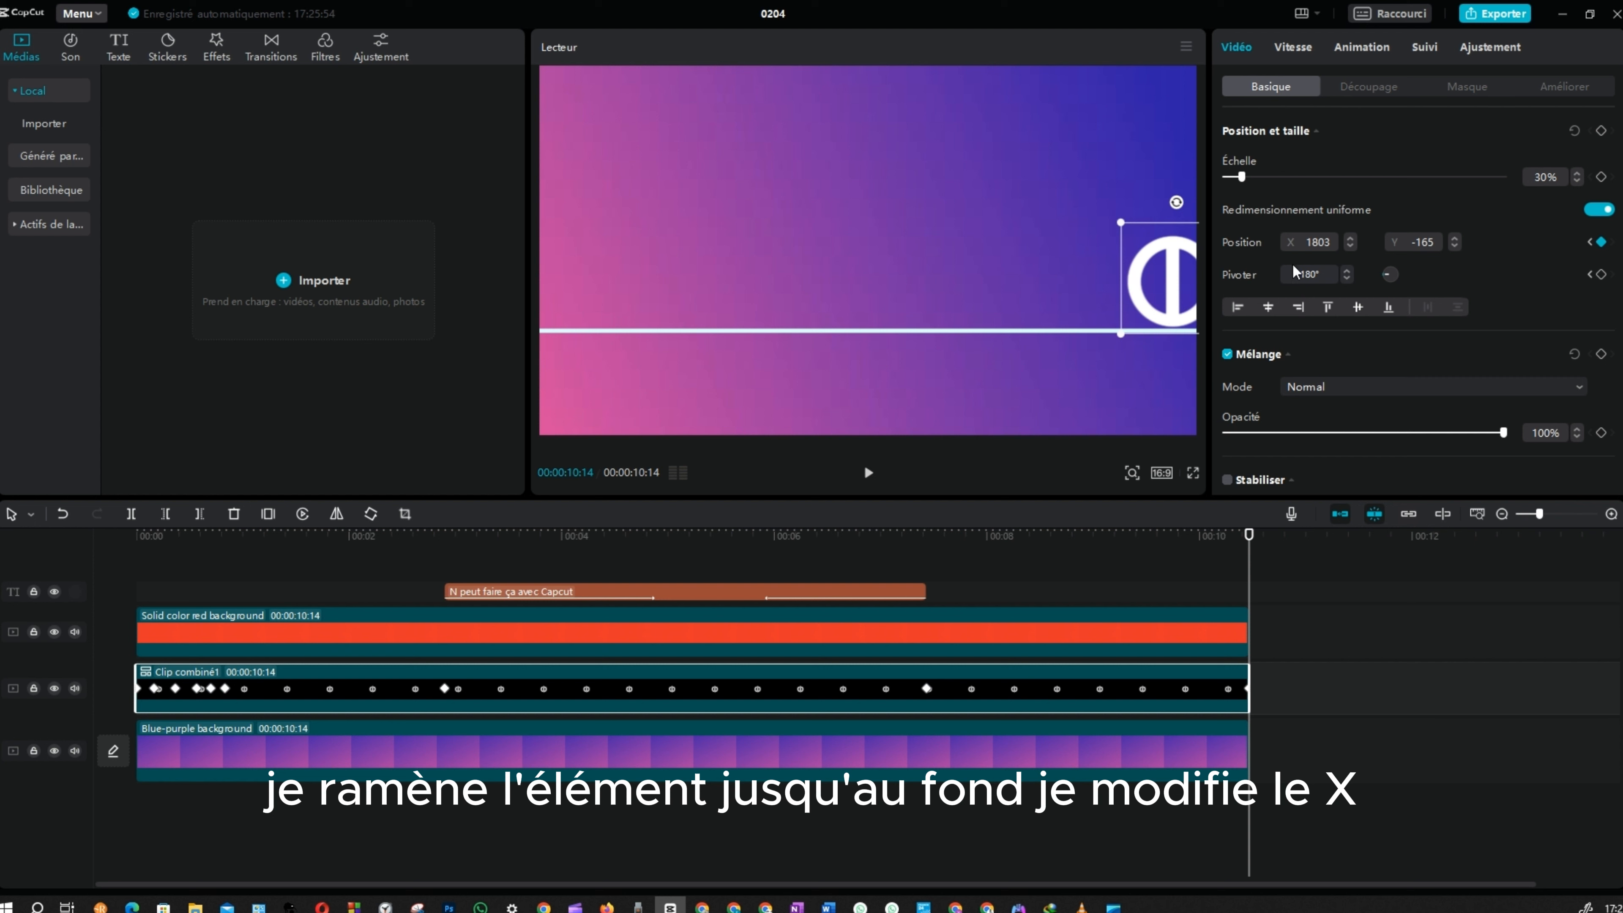
left_click(1350, 239)
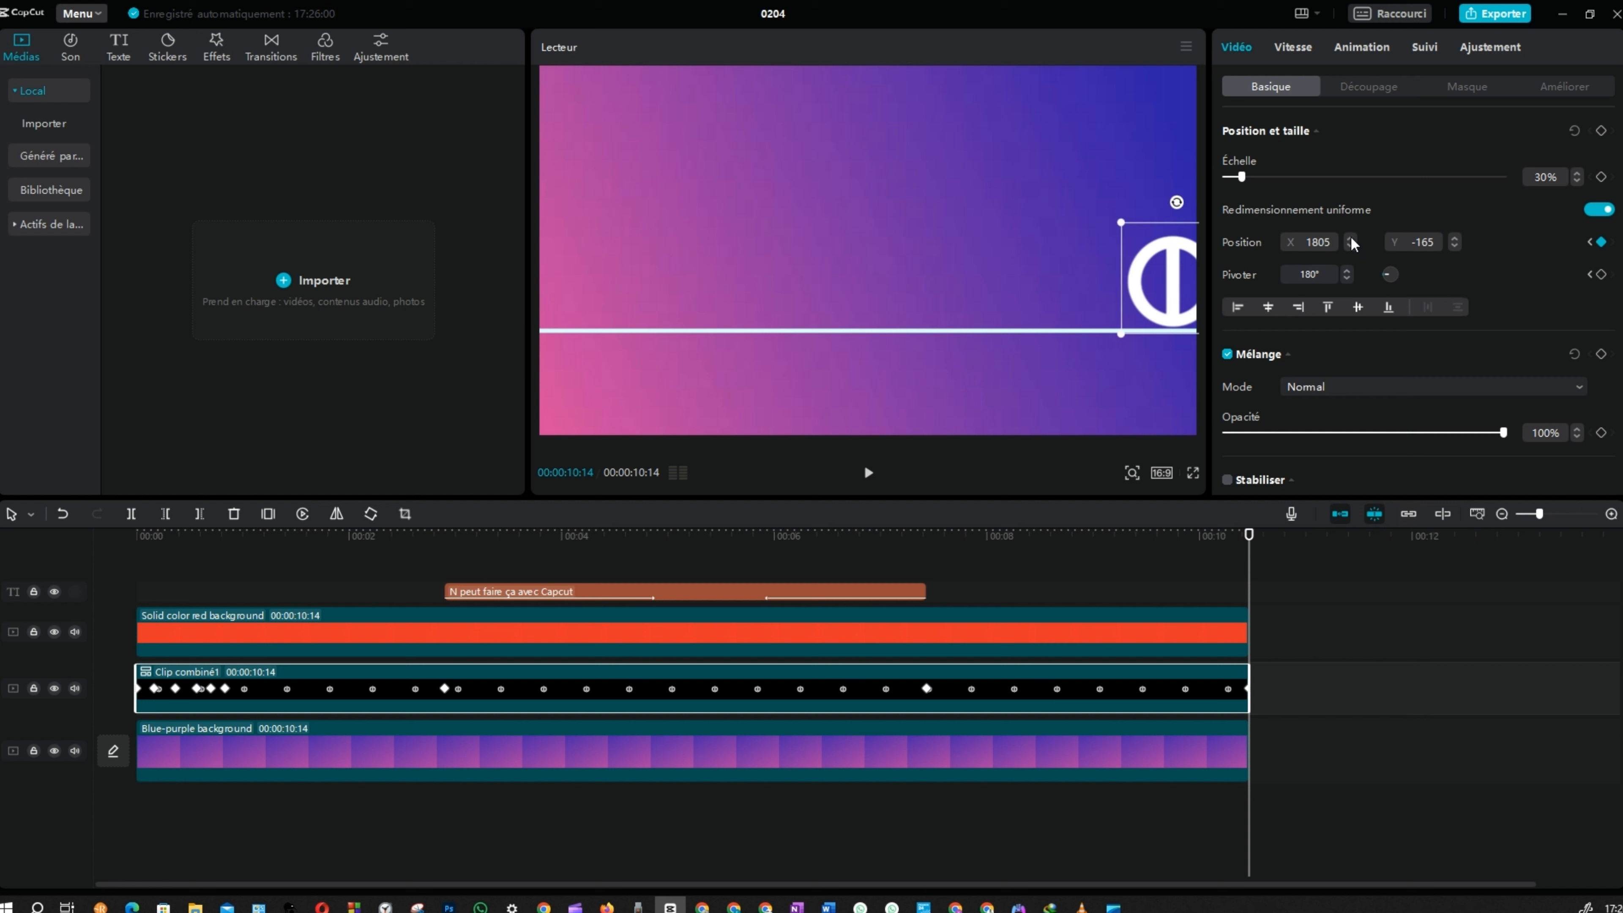
left_click_drag(1350, 239, 1357, 239)
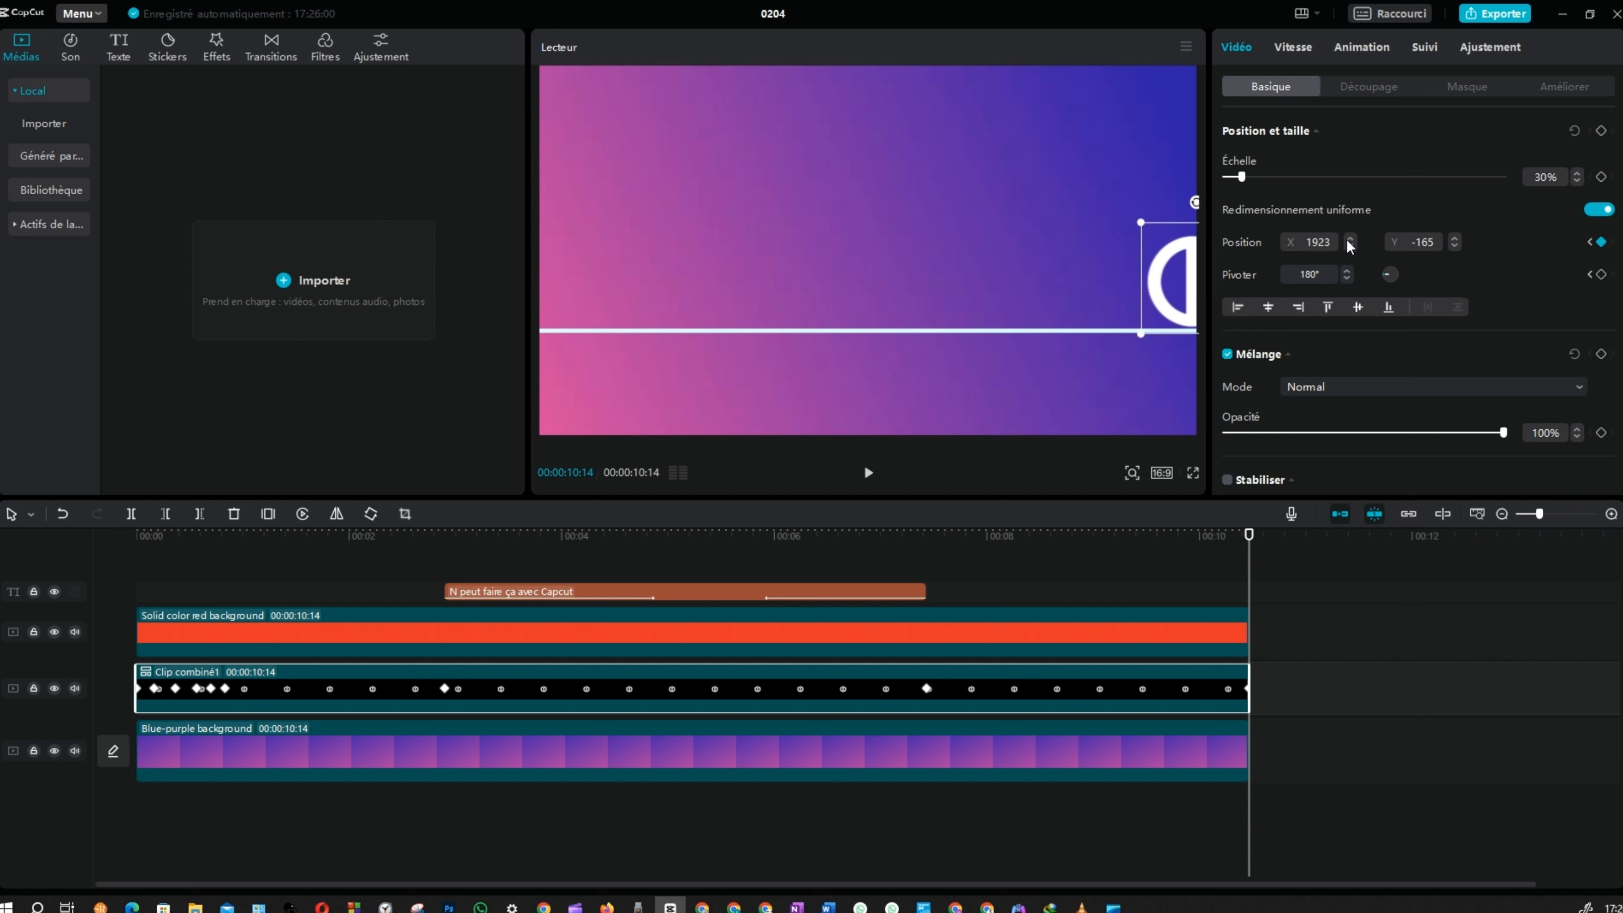
left_click_drag(1348, 240, 1345, 240)
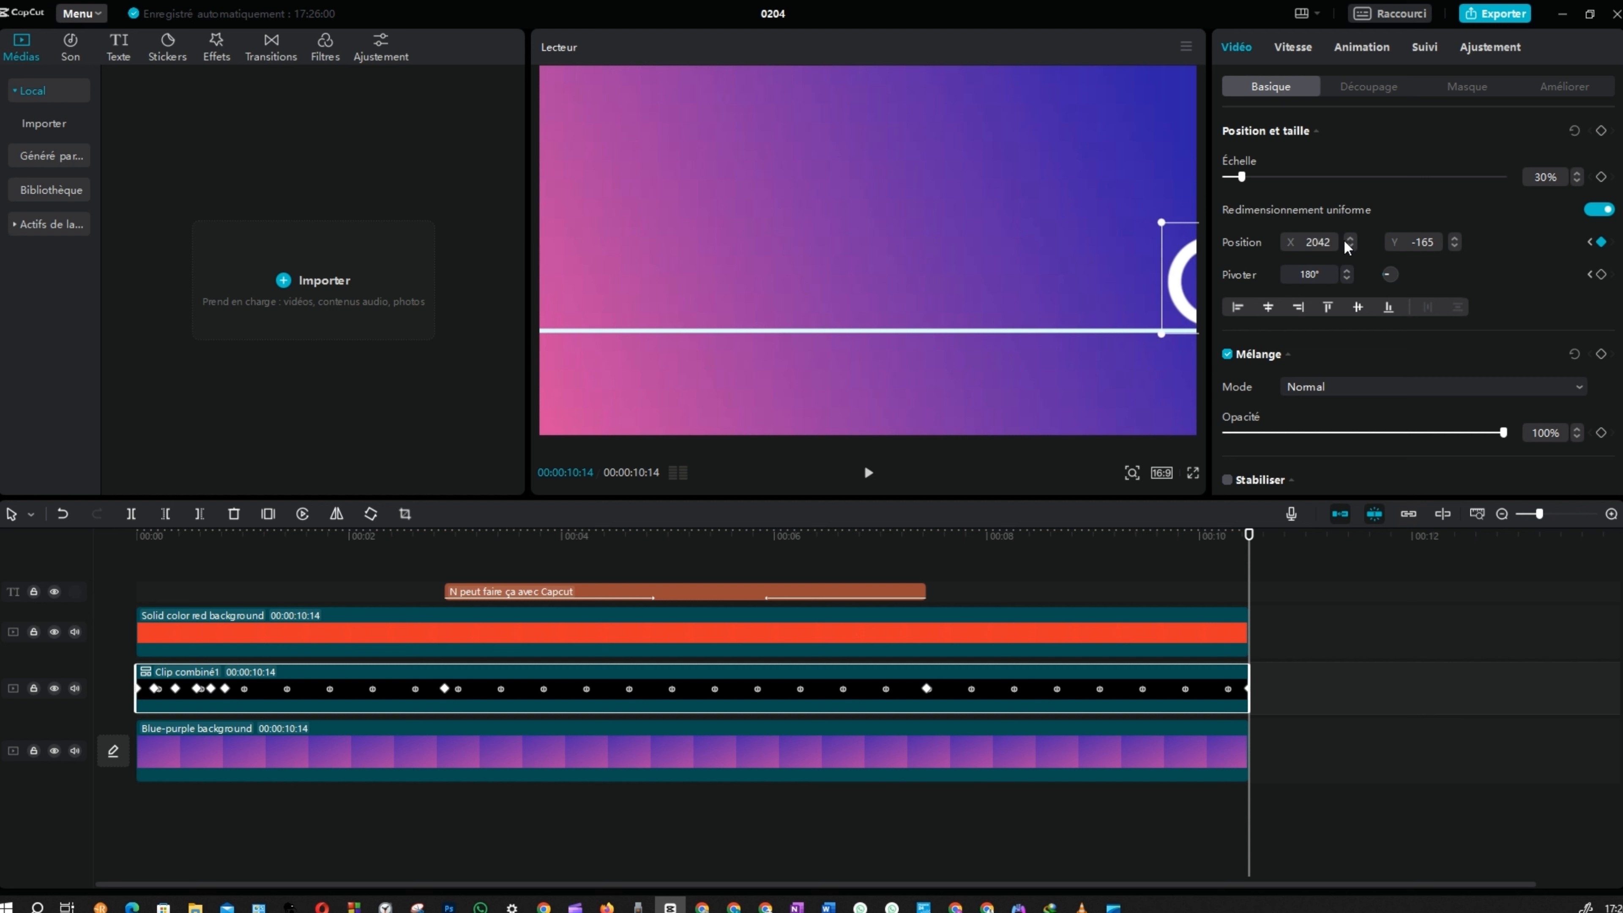
left_click_drag(1344, 241, 1344, 241)
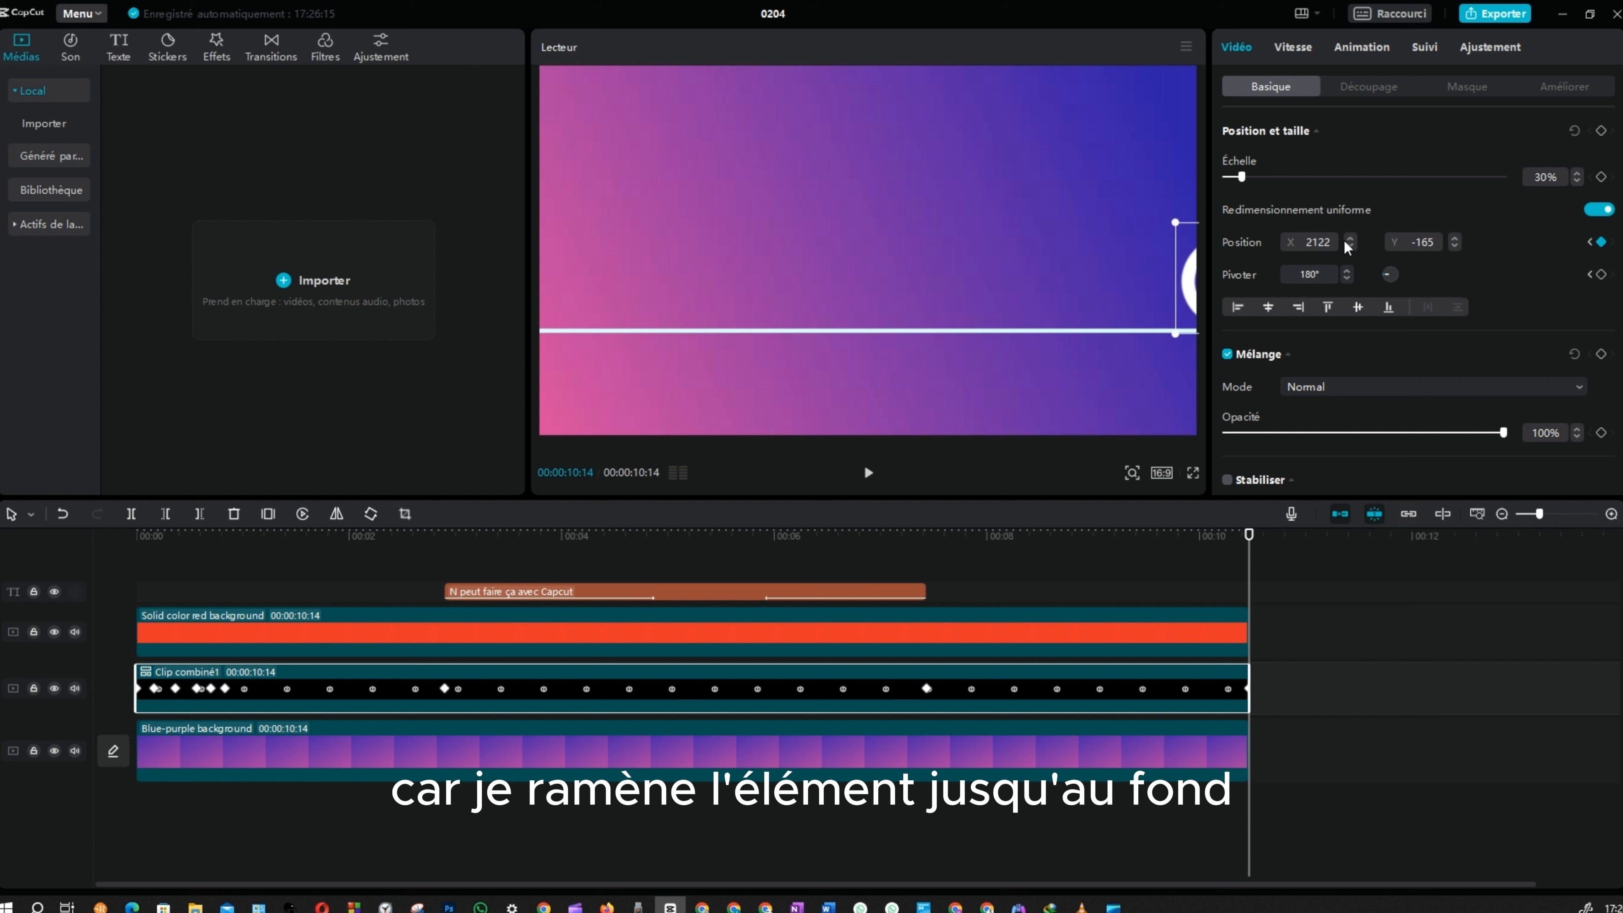
left_click_drag(1343, 239, 1345, 239)
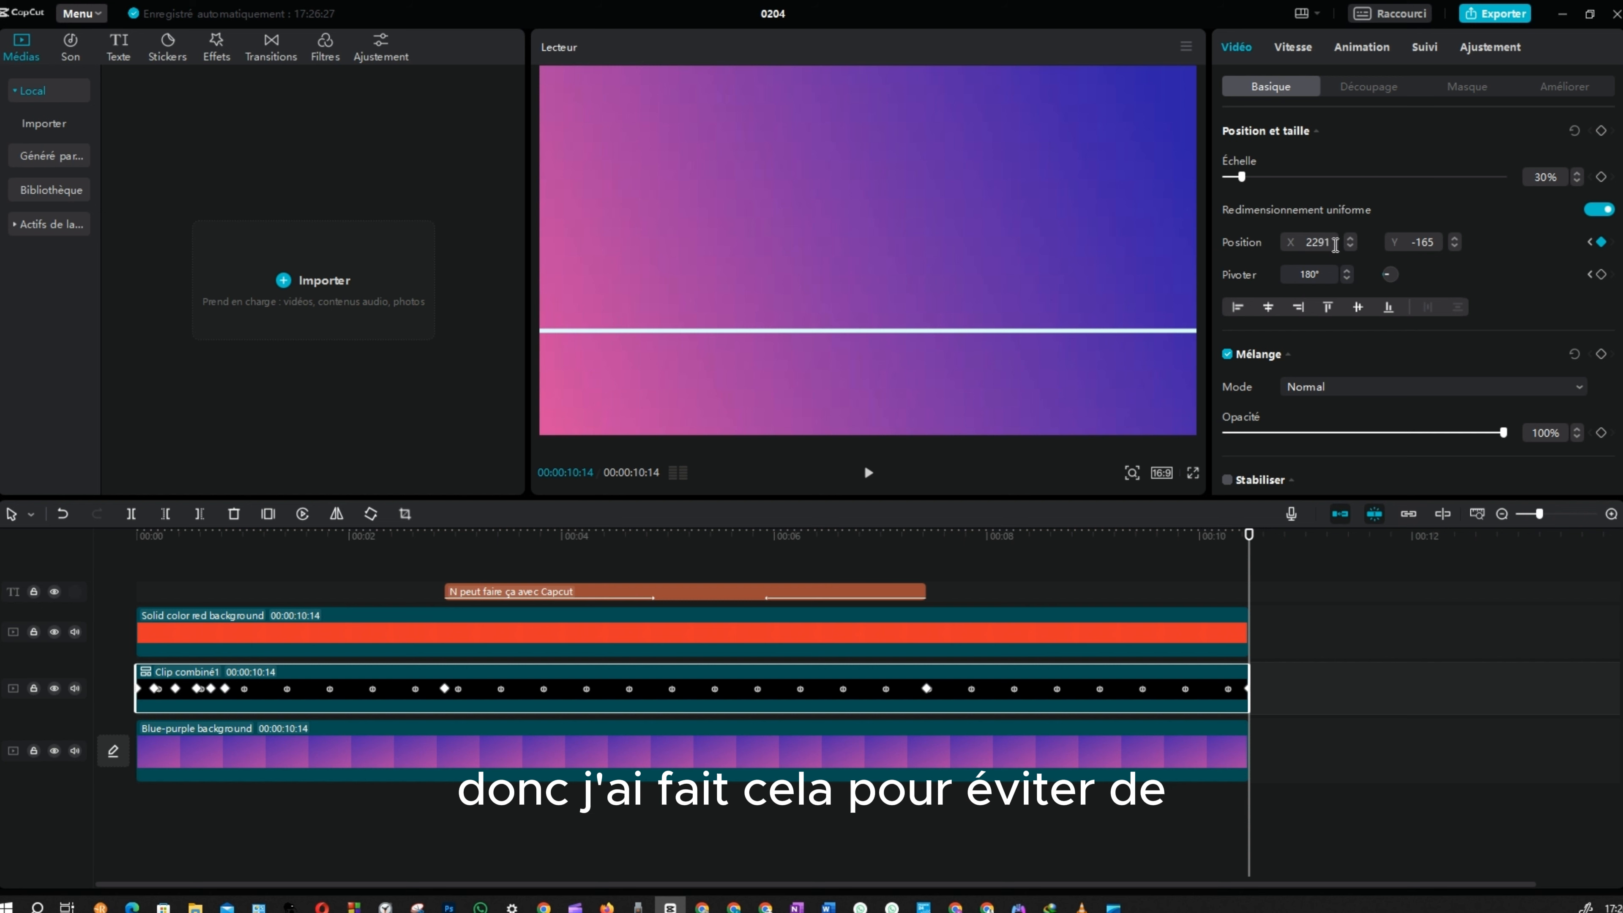
left_click(1300, 248)
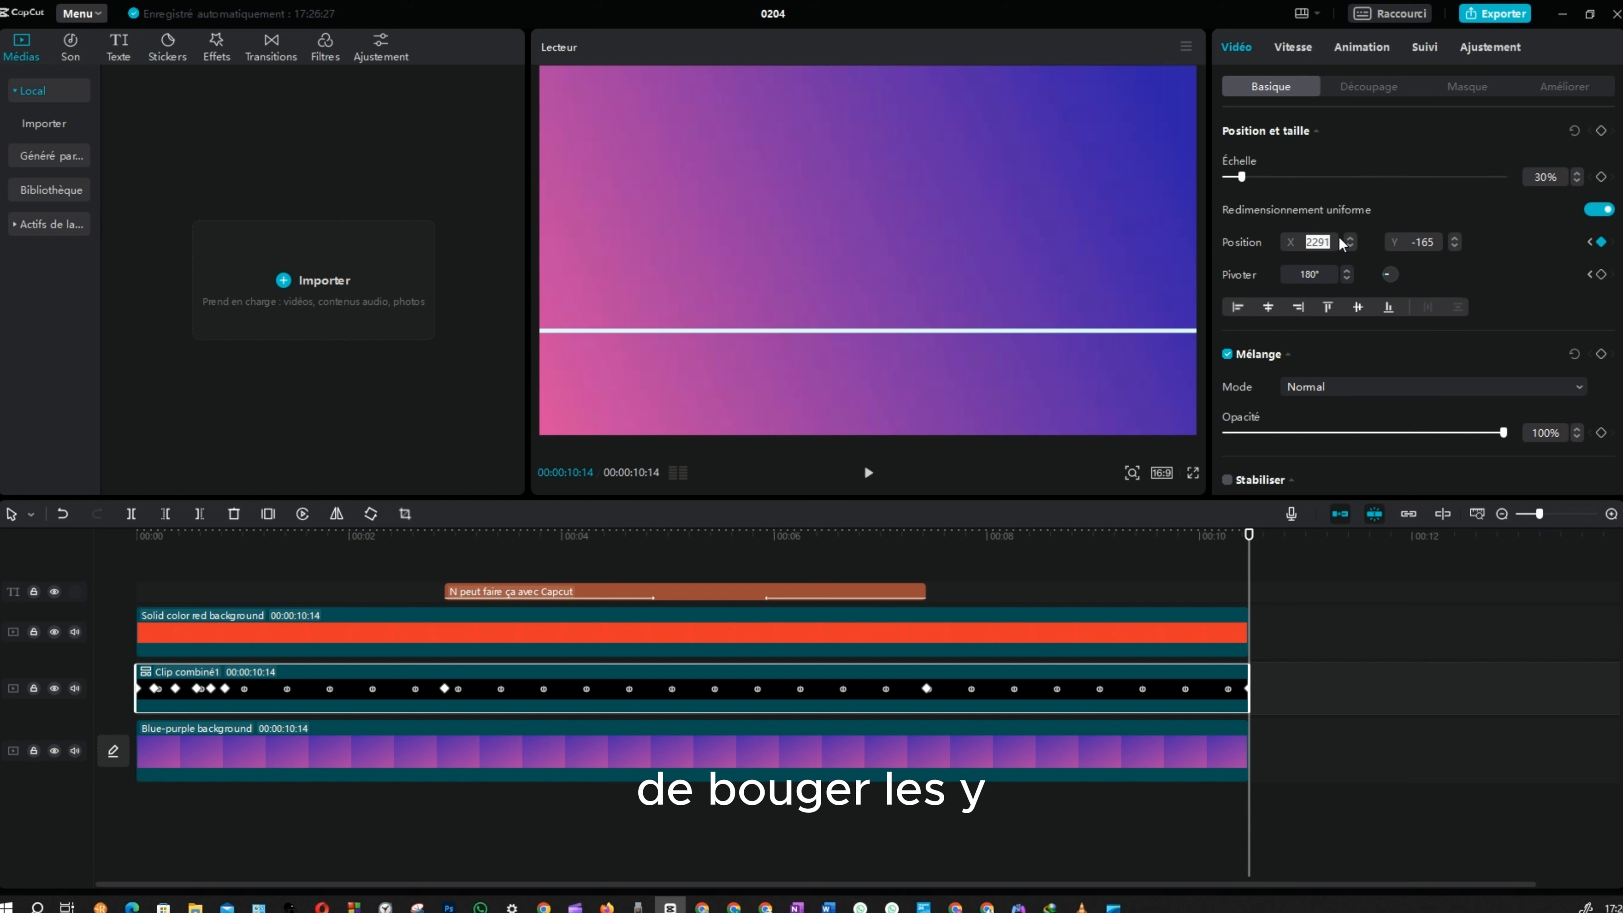
left_click(1353, 242)
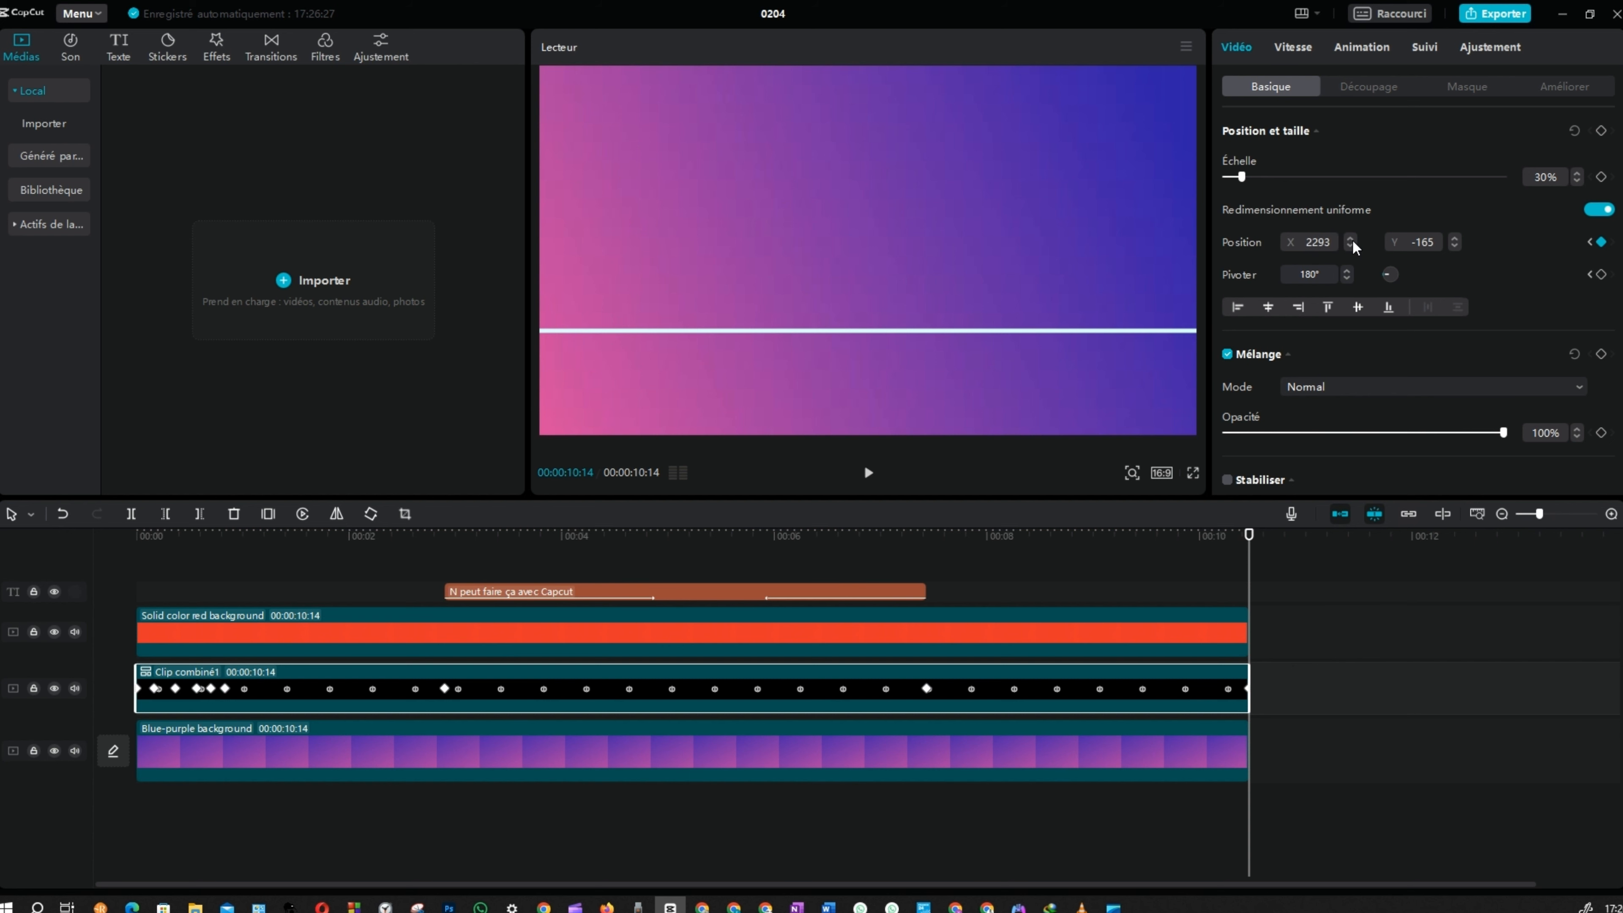
double_click(1352, 243)
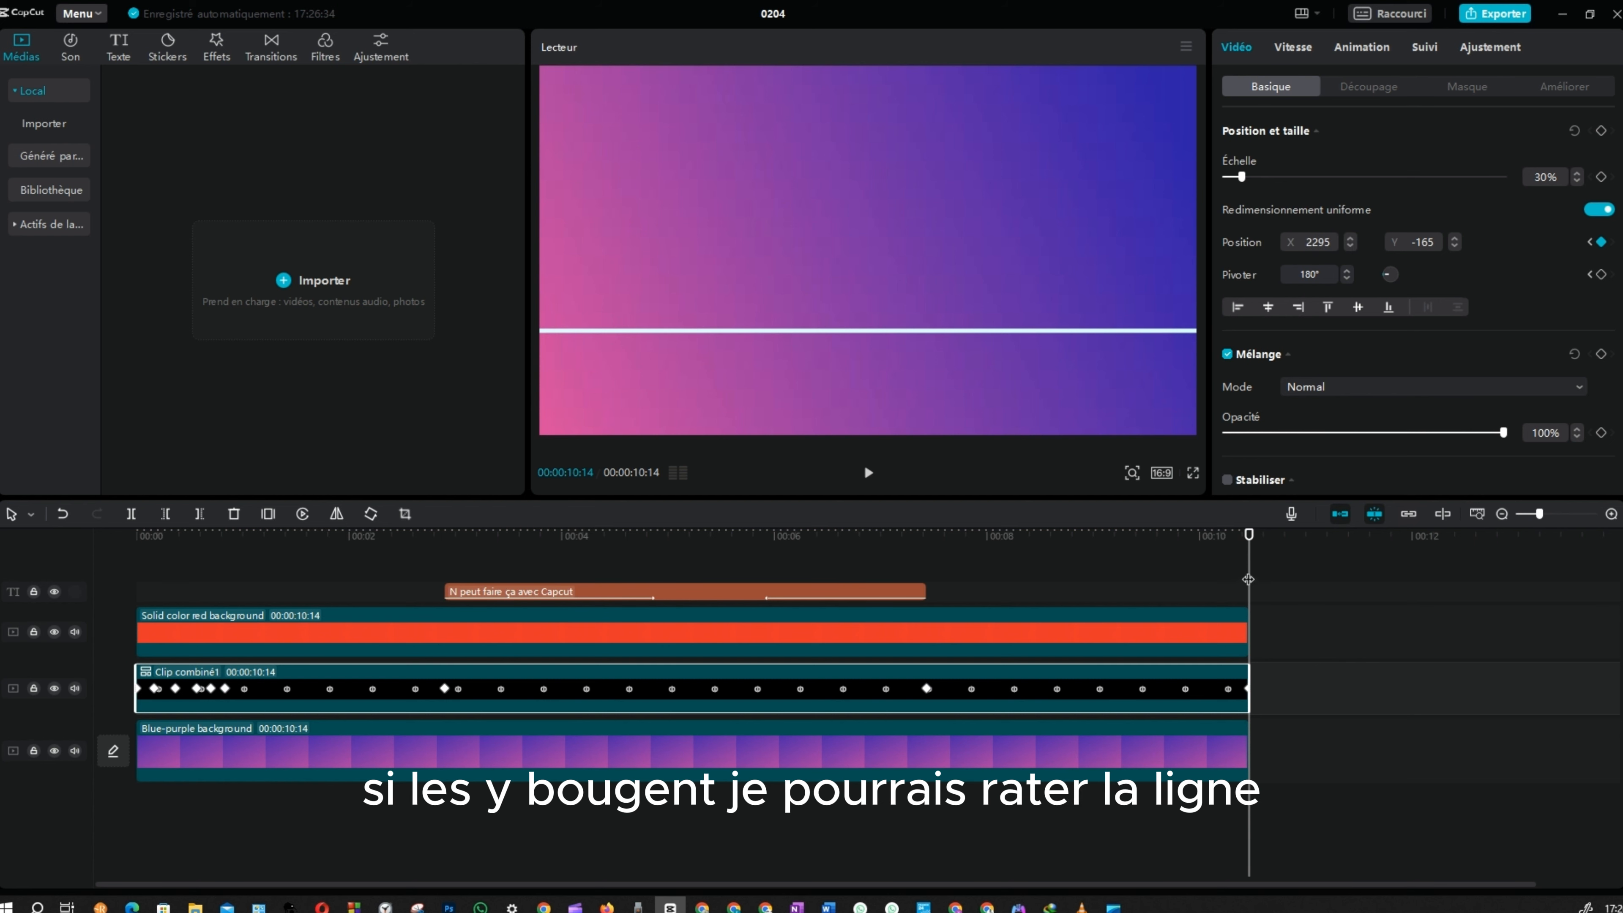
Set the symbol's rotation to 360° at 00:00:10:14, and scrub back to about 00:00:07:08 to check its roll out of frame
left_click(927, 688)
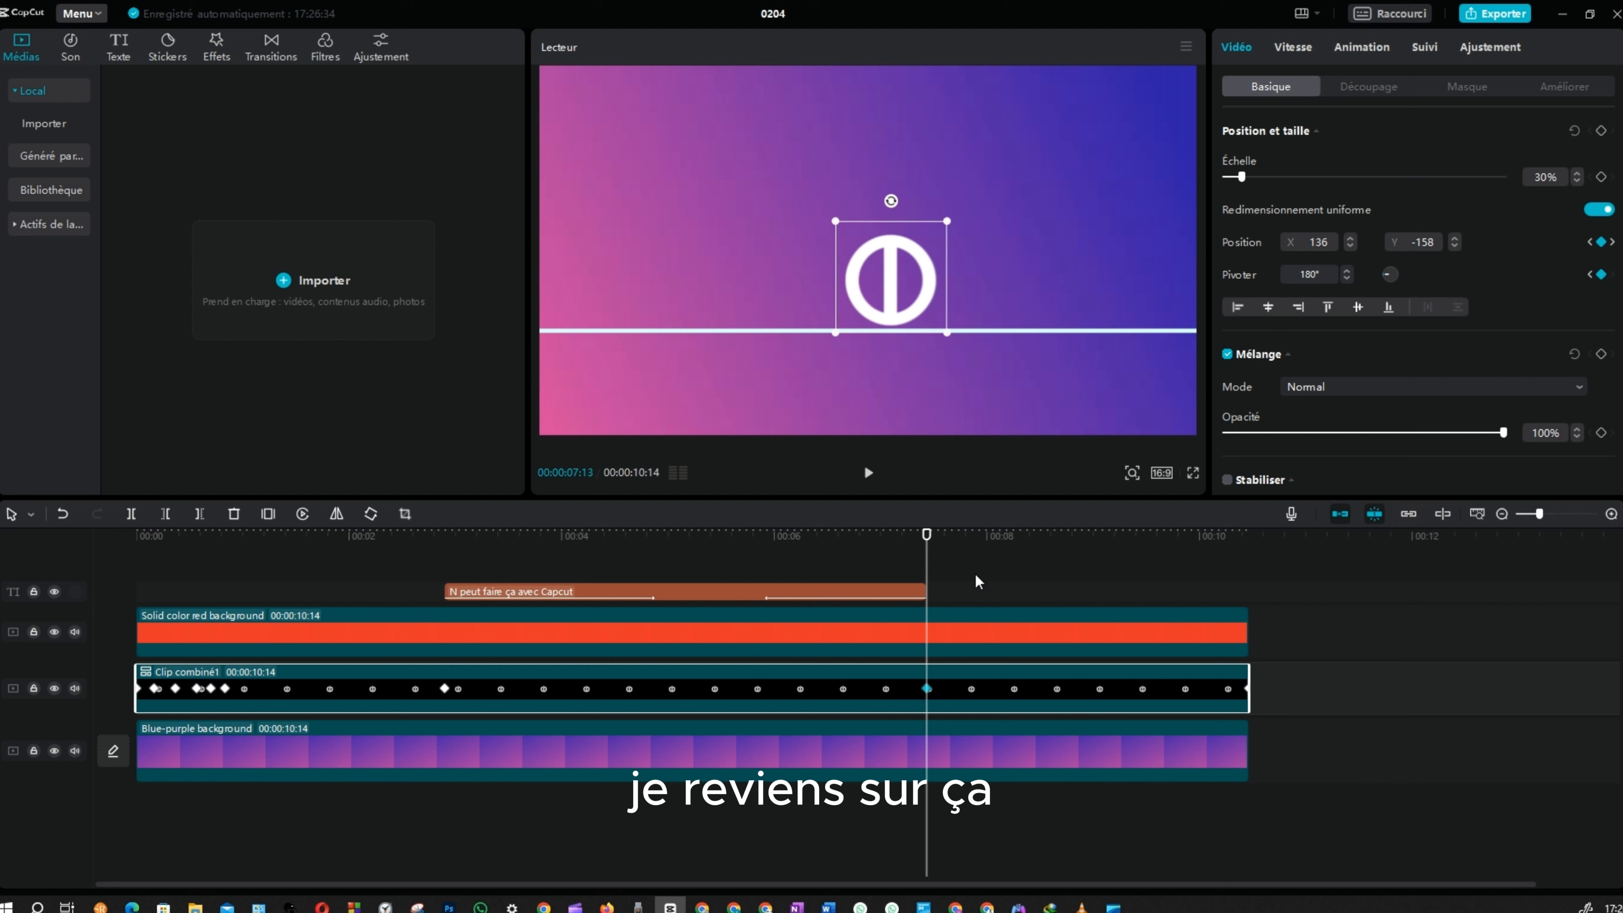
left_click_drag(924, 564, 1249, 563)
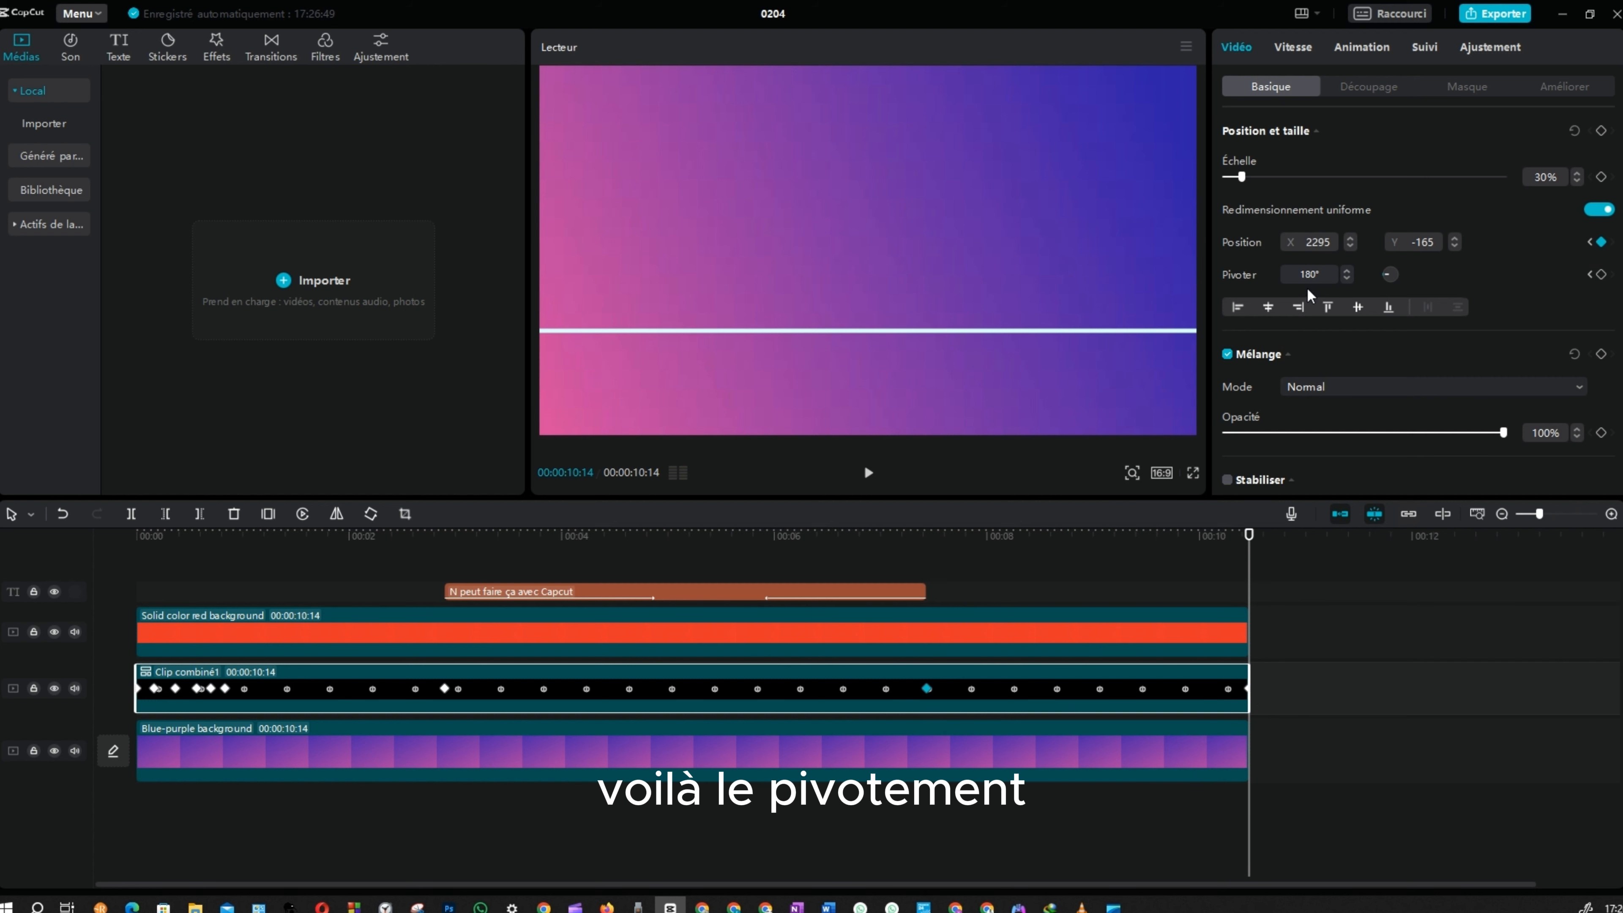
left_click(1316, 276)
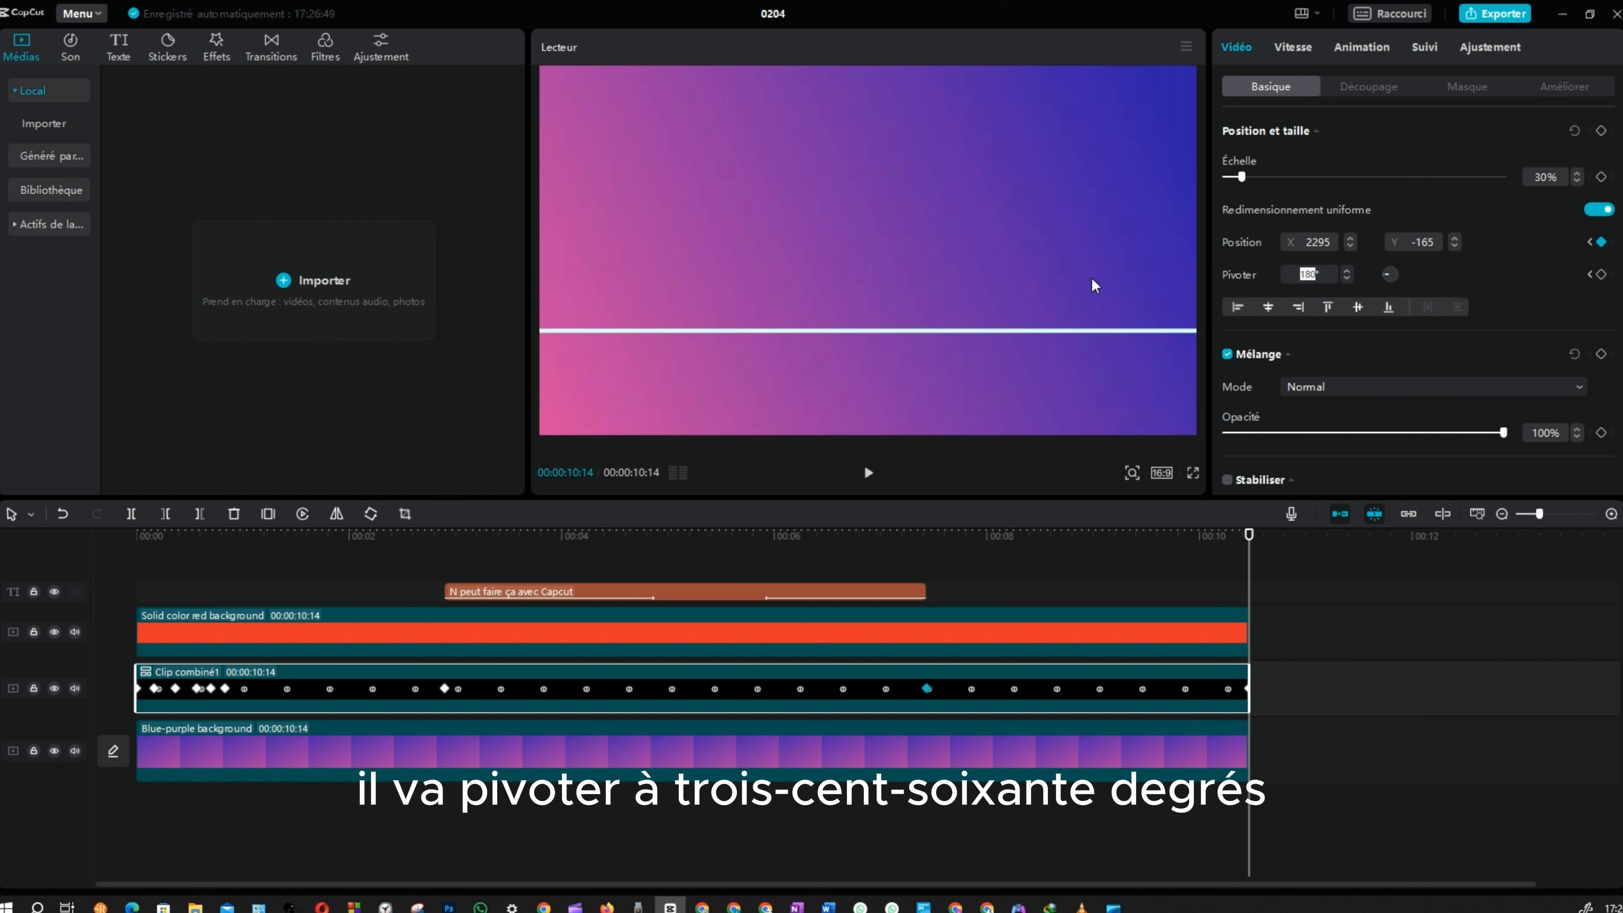
type("360")
left_click_drag(1374, 255, 1477, 272)
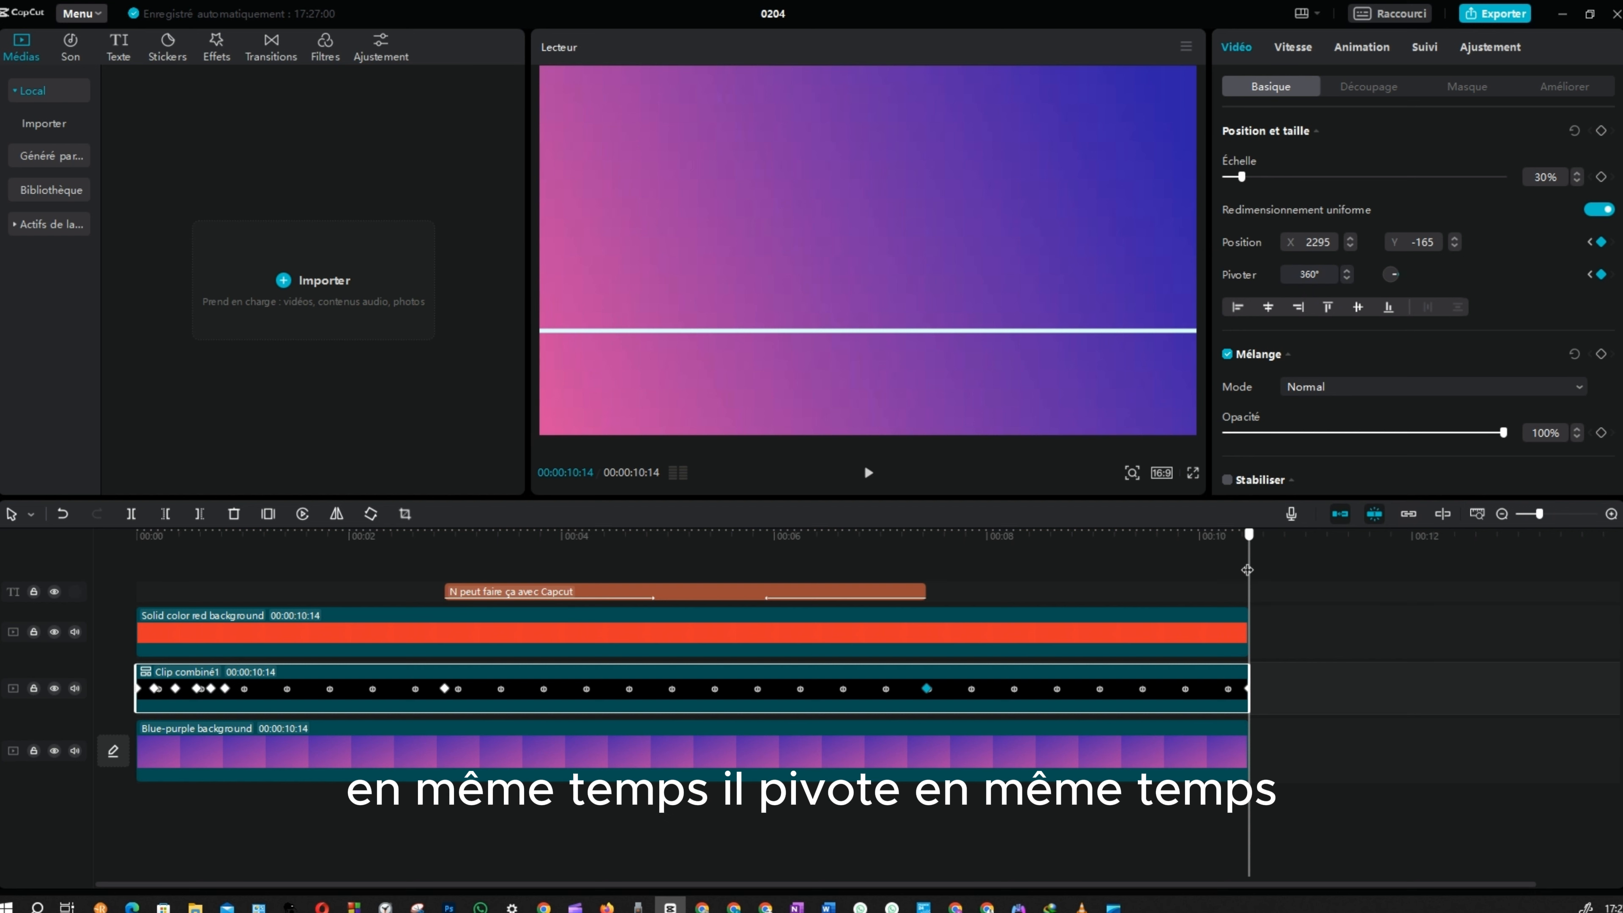
left_click_drag(1247, 569, 909, 570)
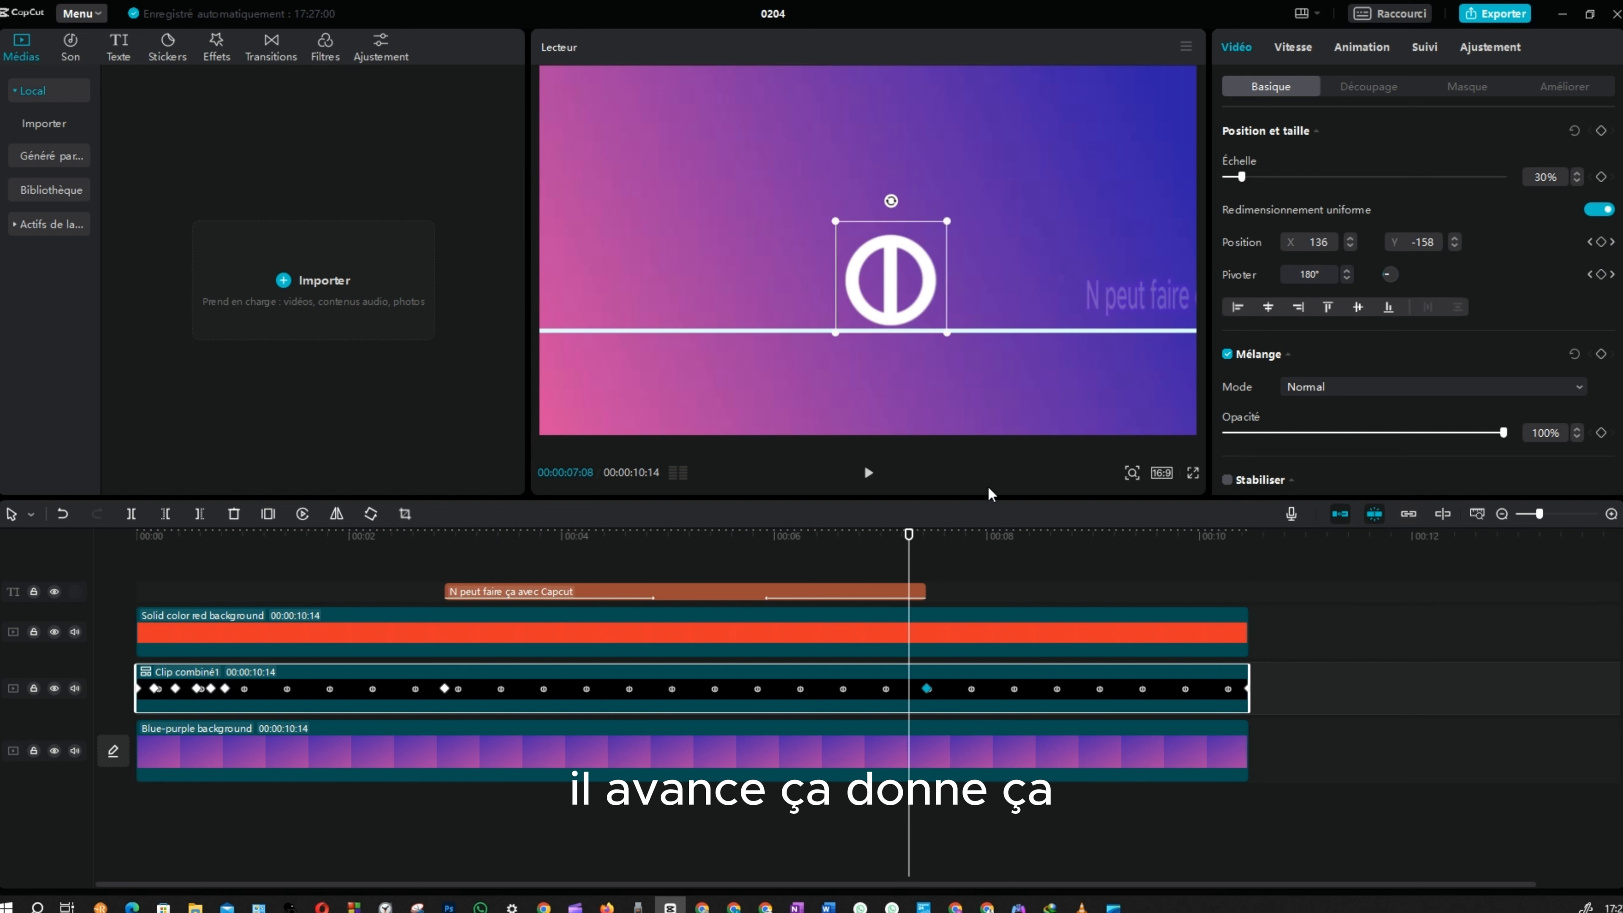
Play back the symbol's exit roll from 00:00:07:13 to the end and check its alignment with the line around 00:00:09:20
key("space")
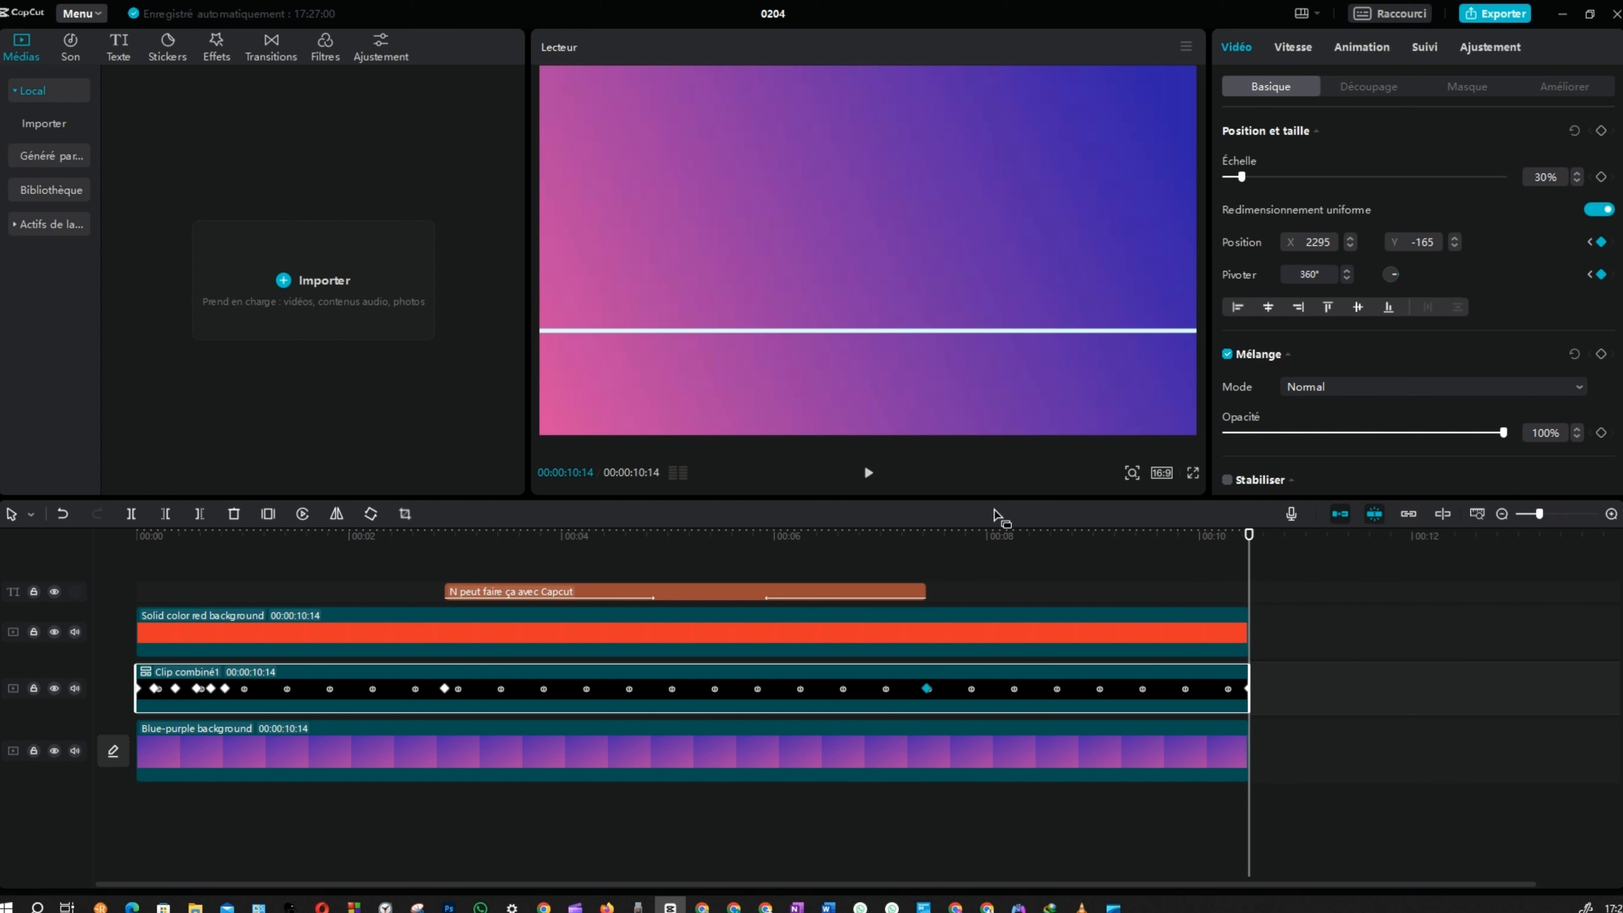
left_click_drag(1250, 566, 930, 562)
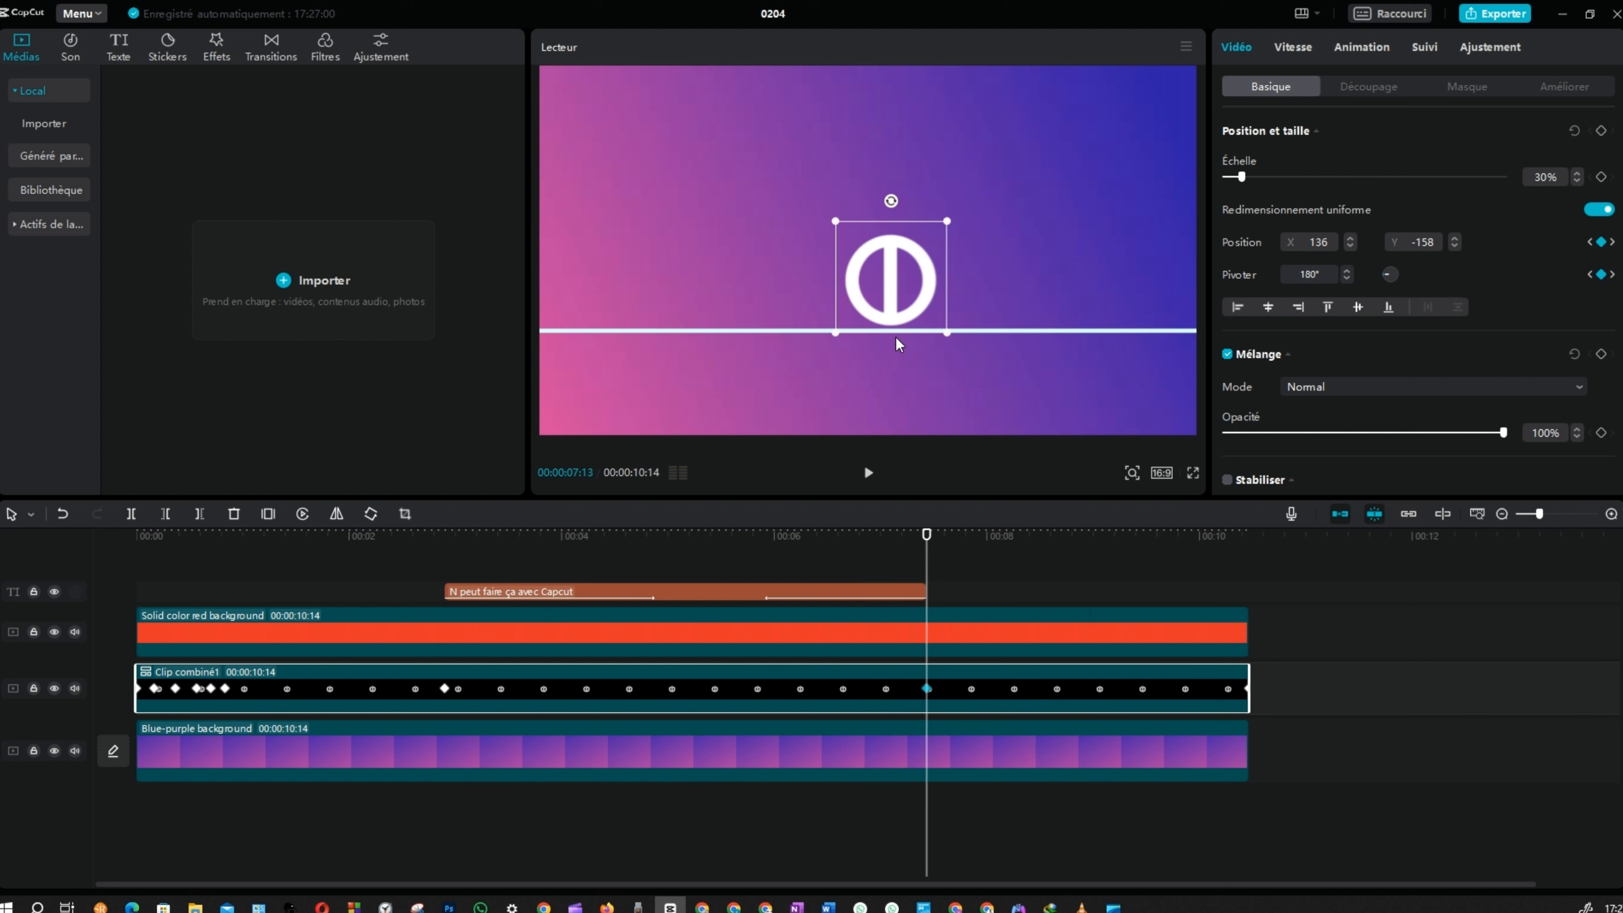
key("space")
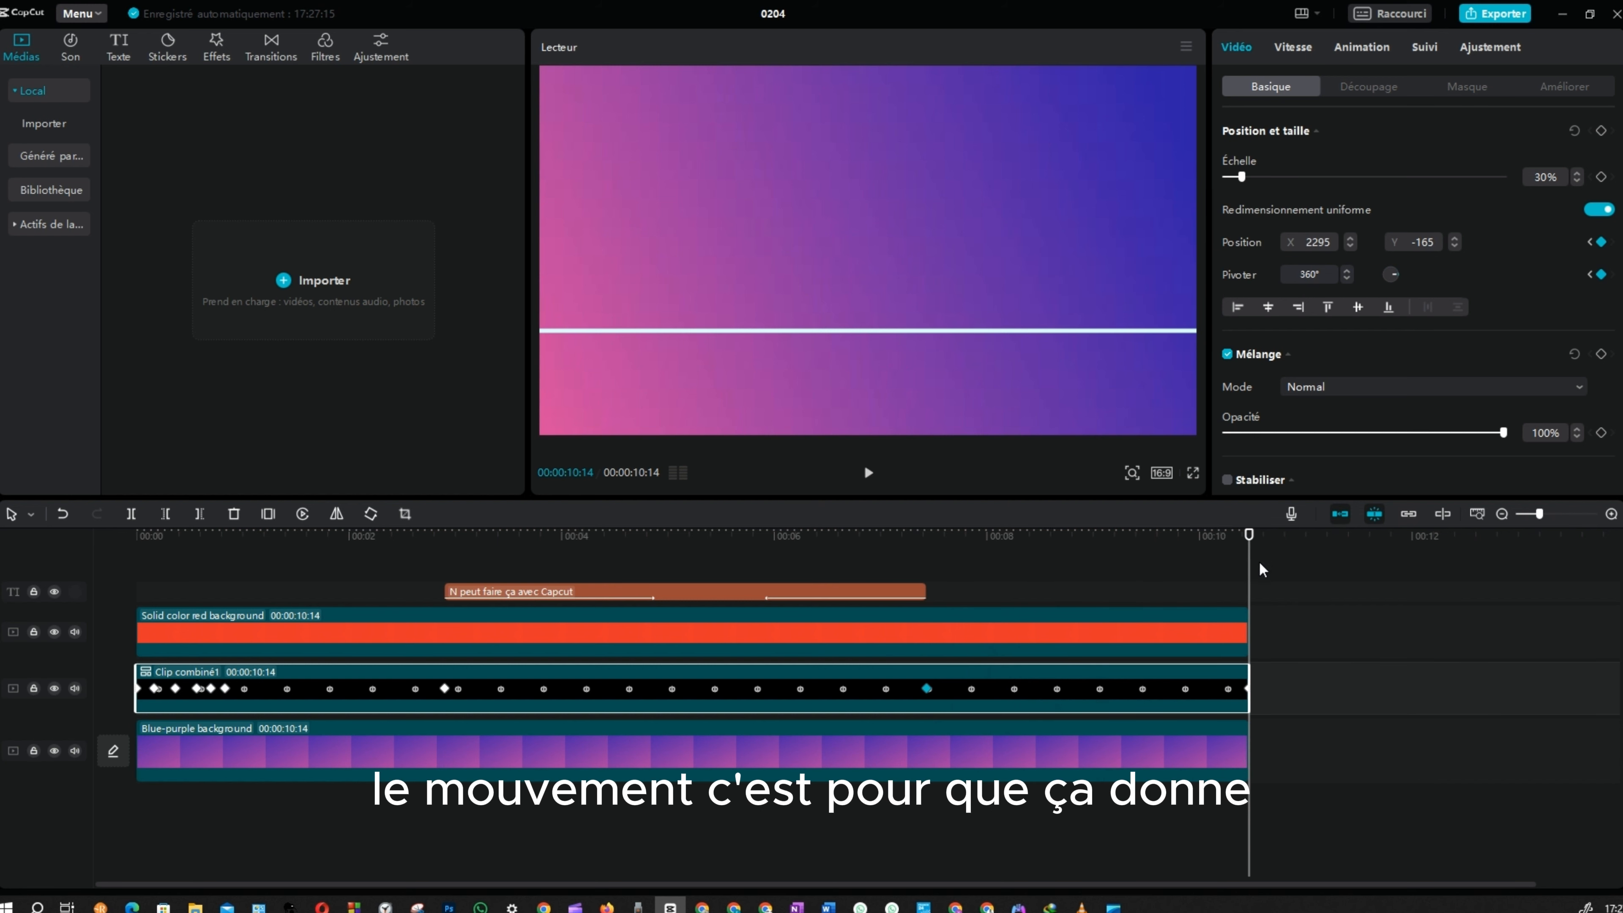
left_click_drag(1251, 575, 927, 558)
key("space")
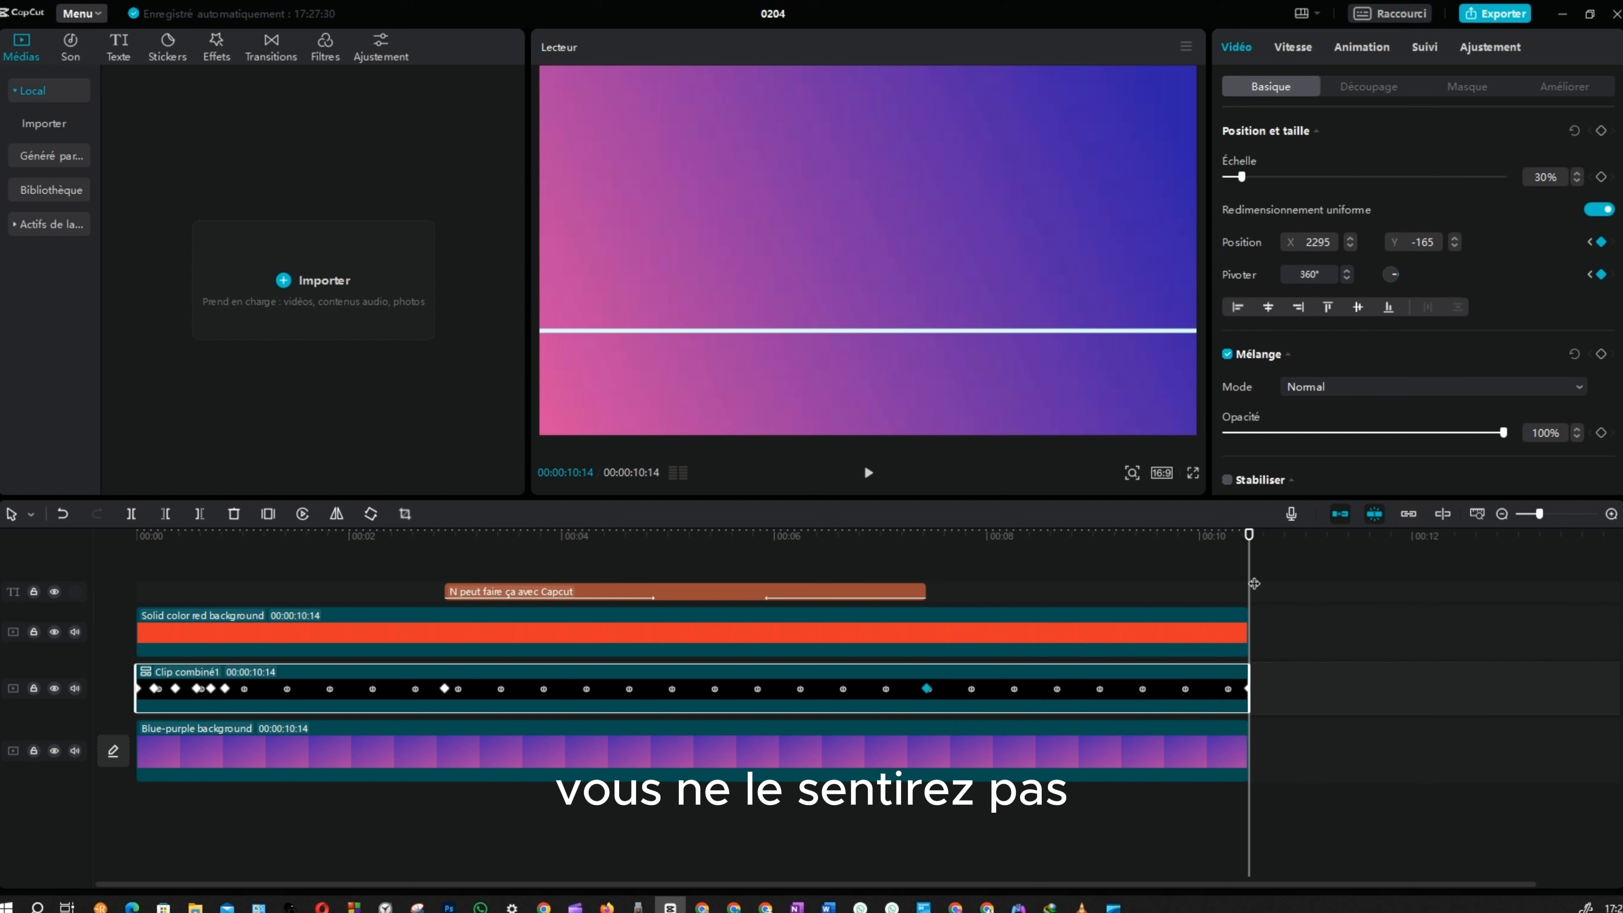
left_click_drag(1248, 585, 1164, 581)
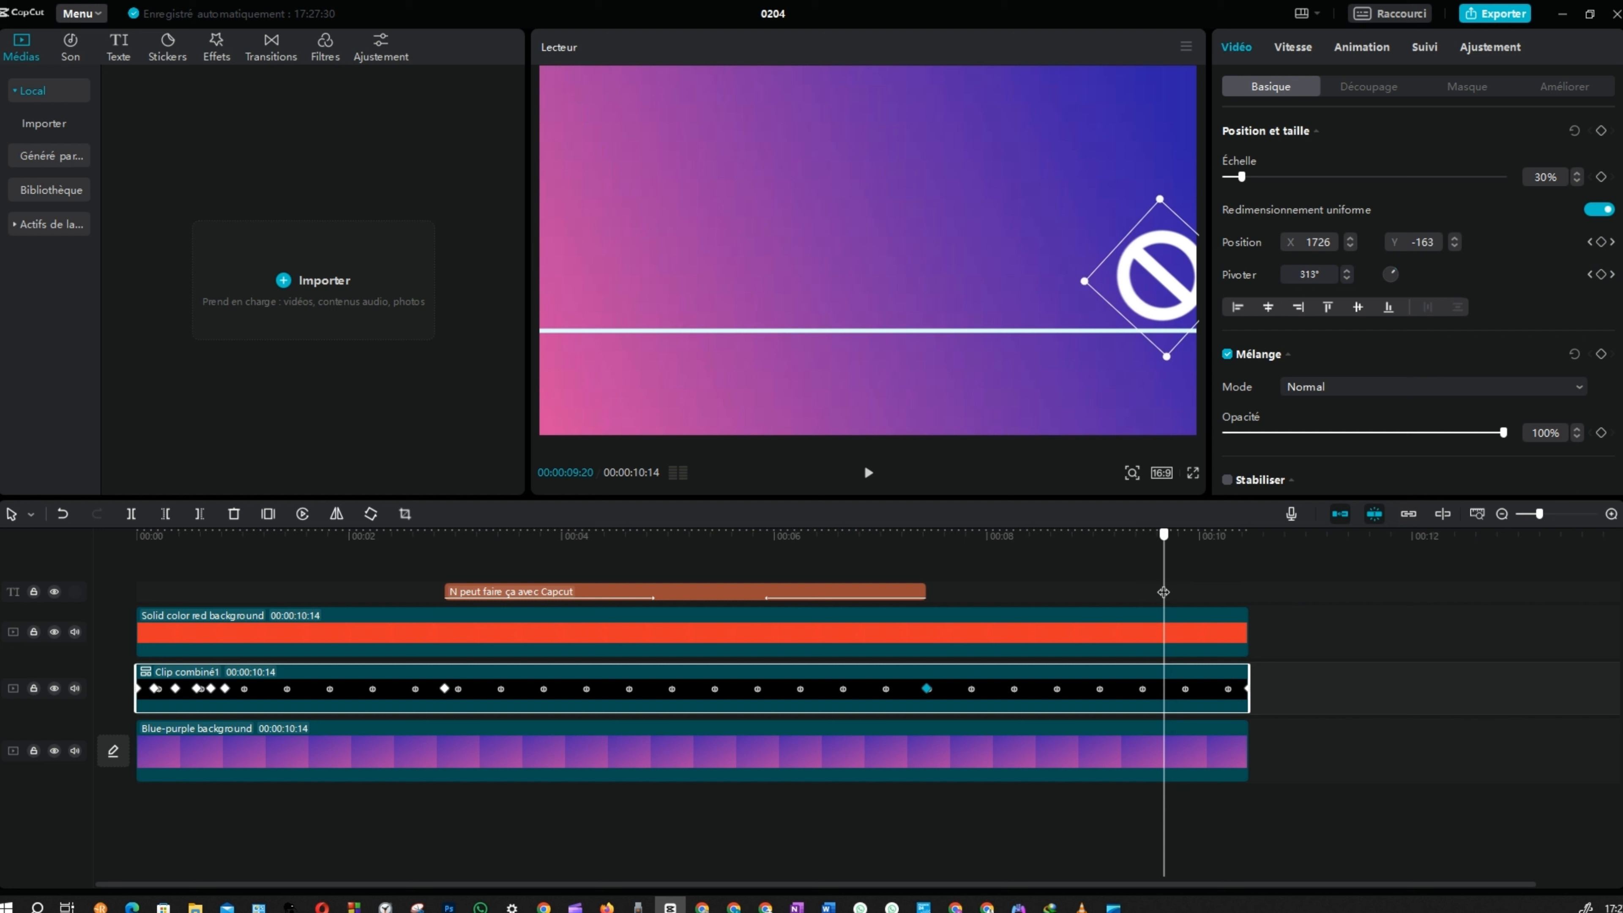
left_click_drag(1163, 593, 1247, 592)
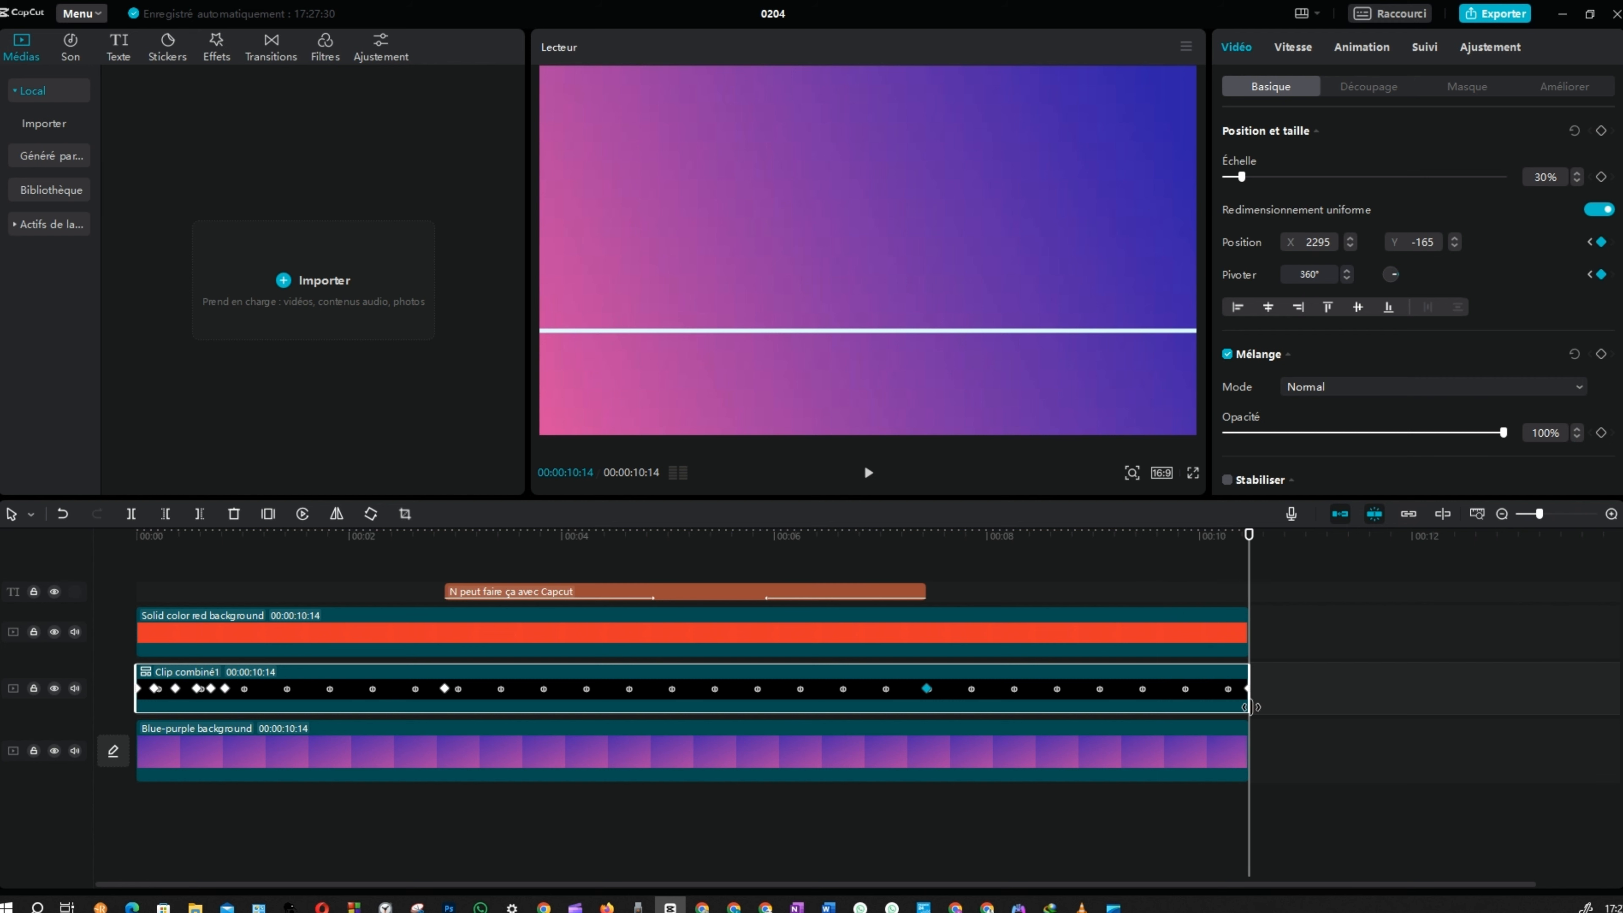
Lower the symbol's Y position to -200 at the 00:00:10:14 keyframe and play back its exit roll
left_click(1247, 688)
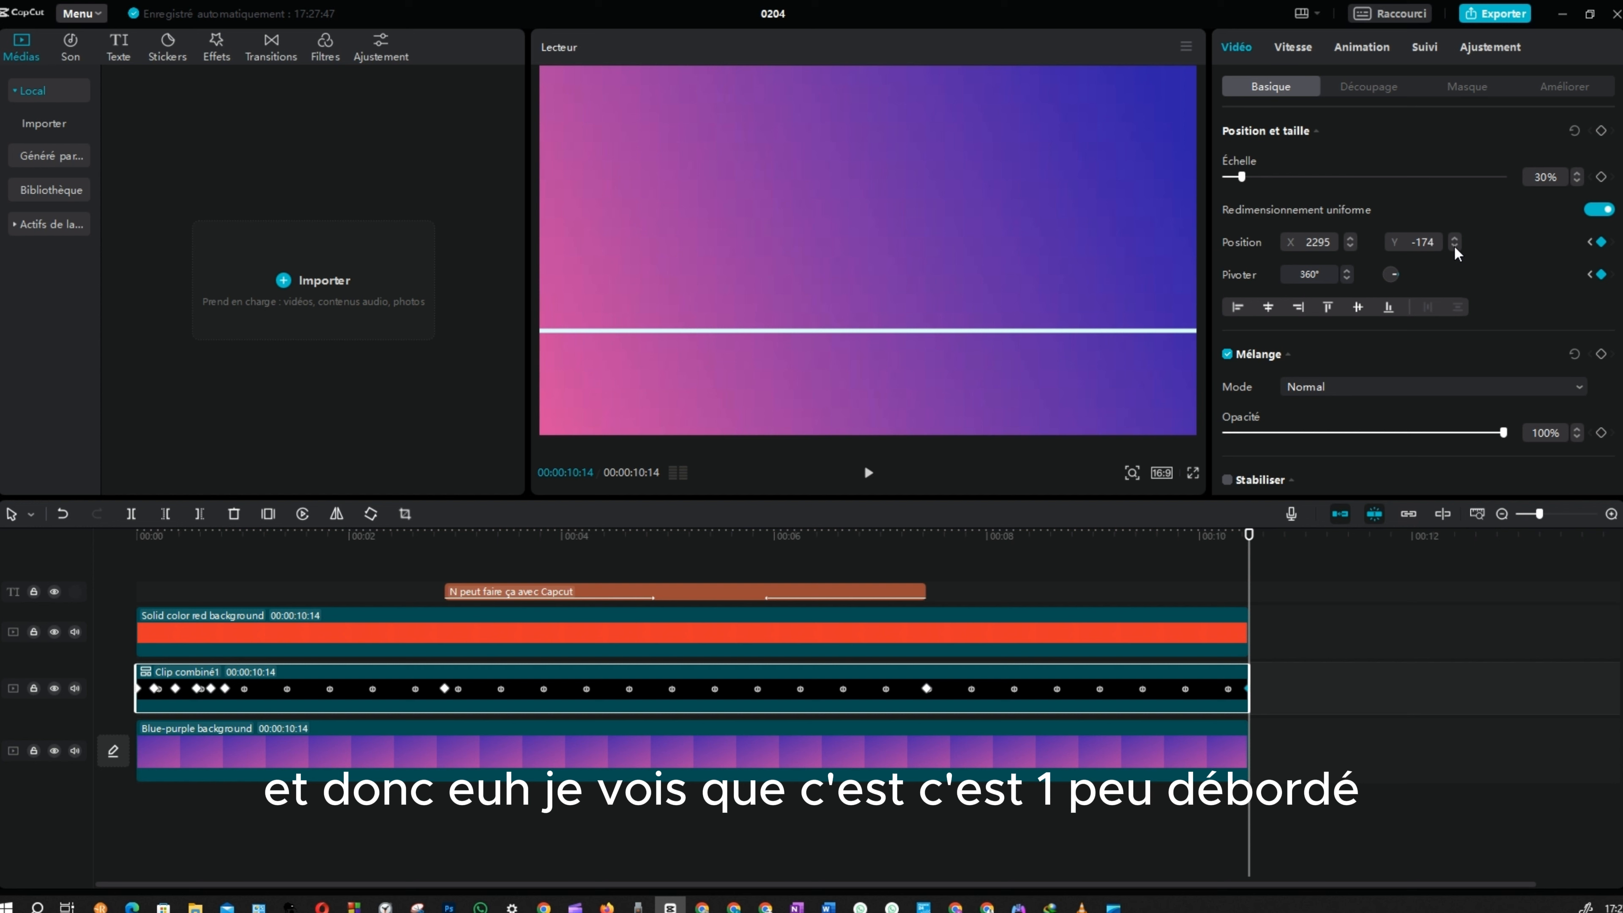
left_click(1455, 246)
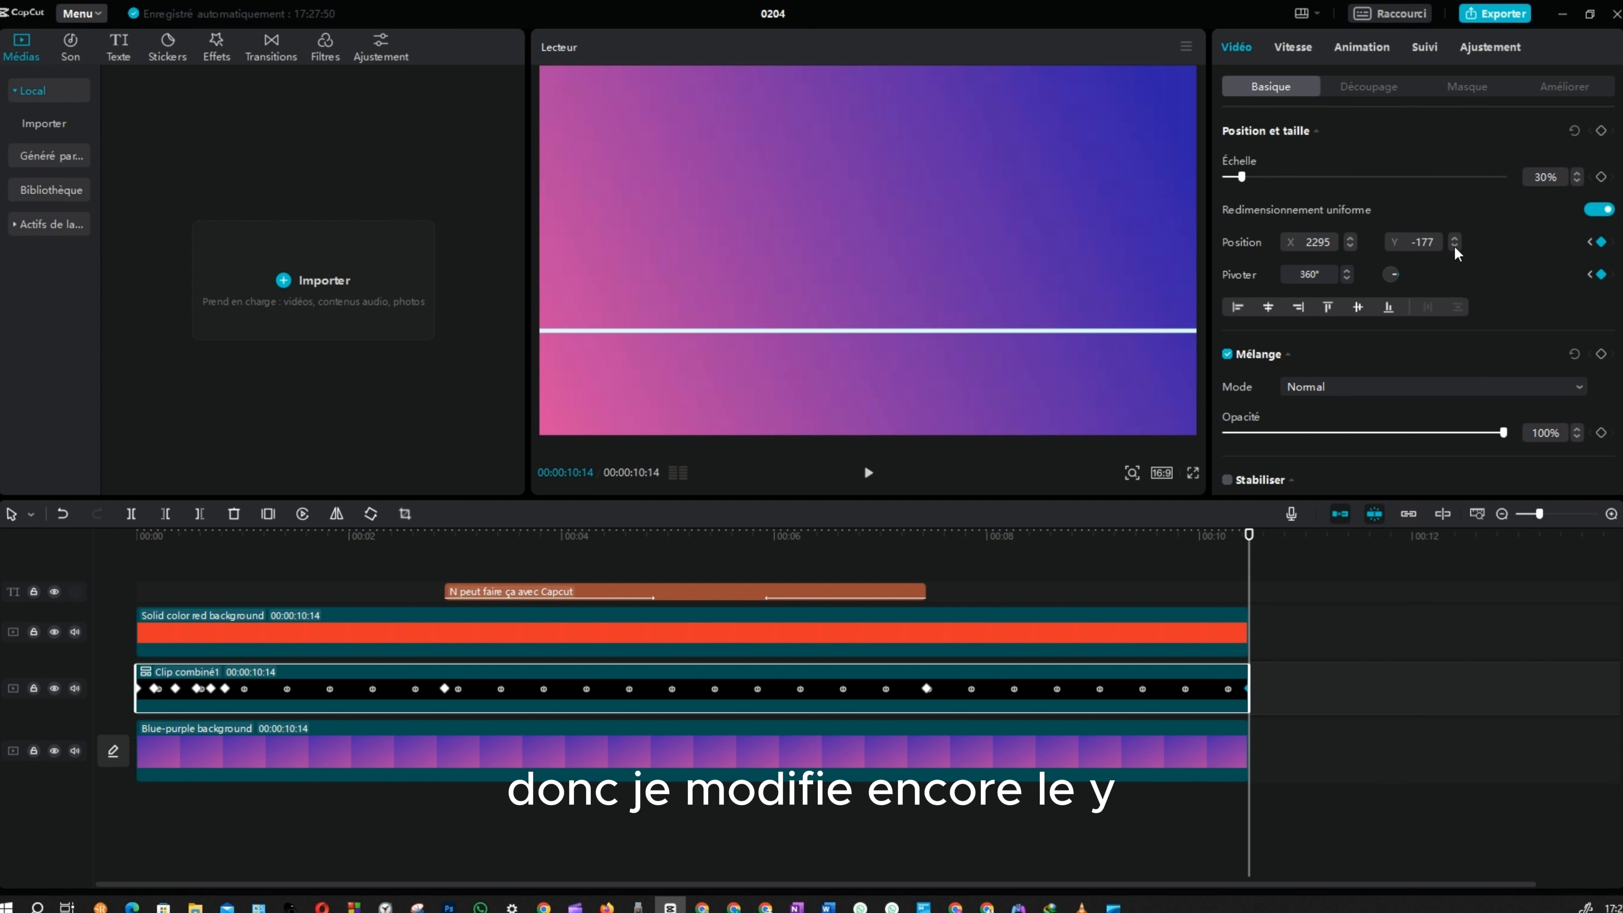
left_click(1455, 246)
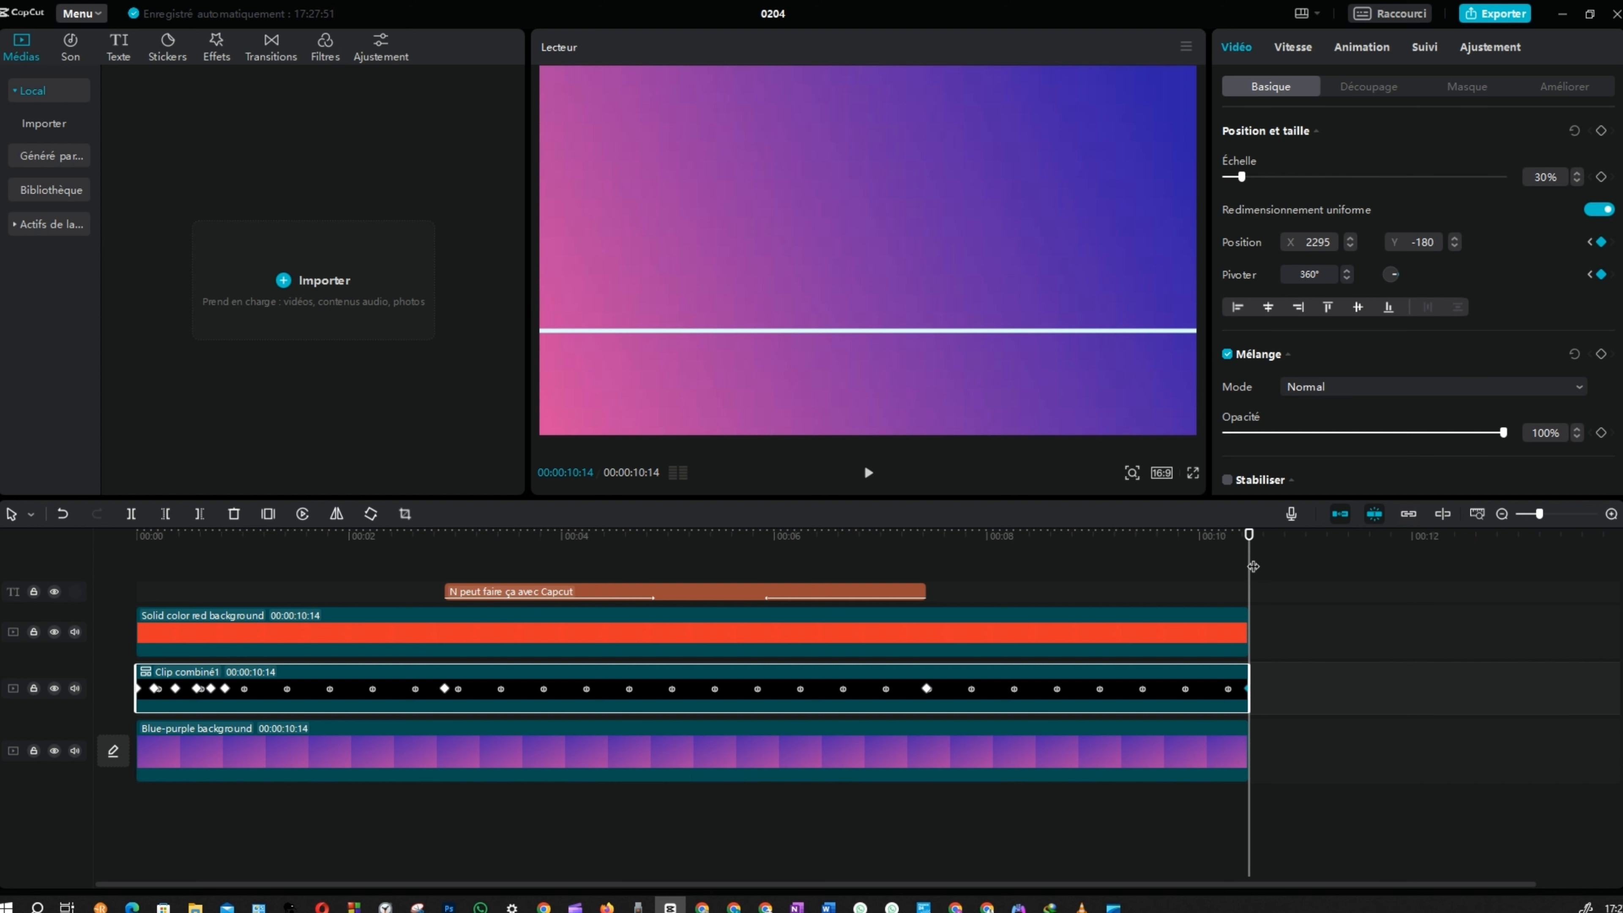
left_click_drag(1227, 566, 1263, 557)
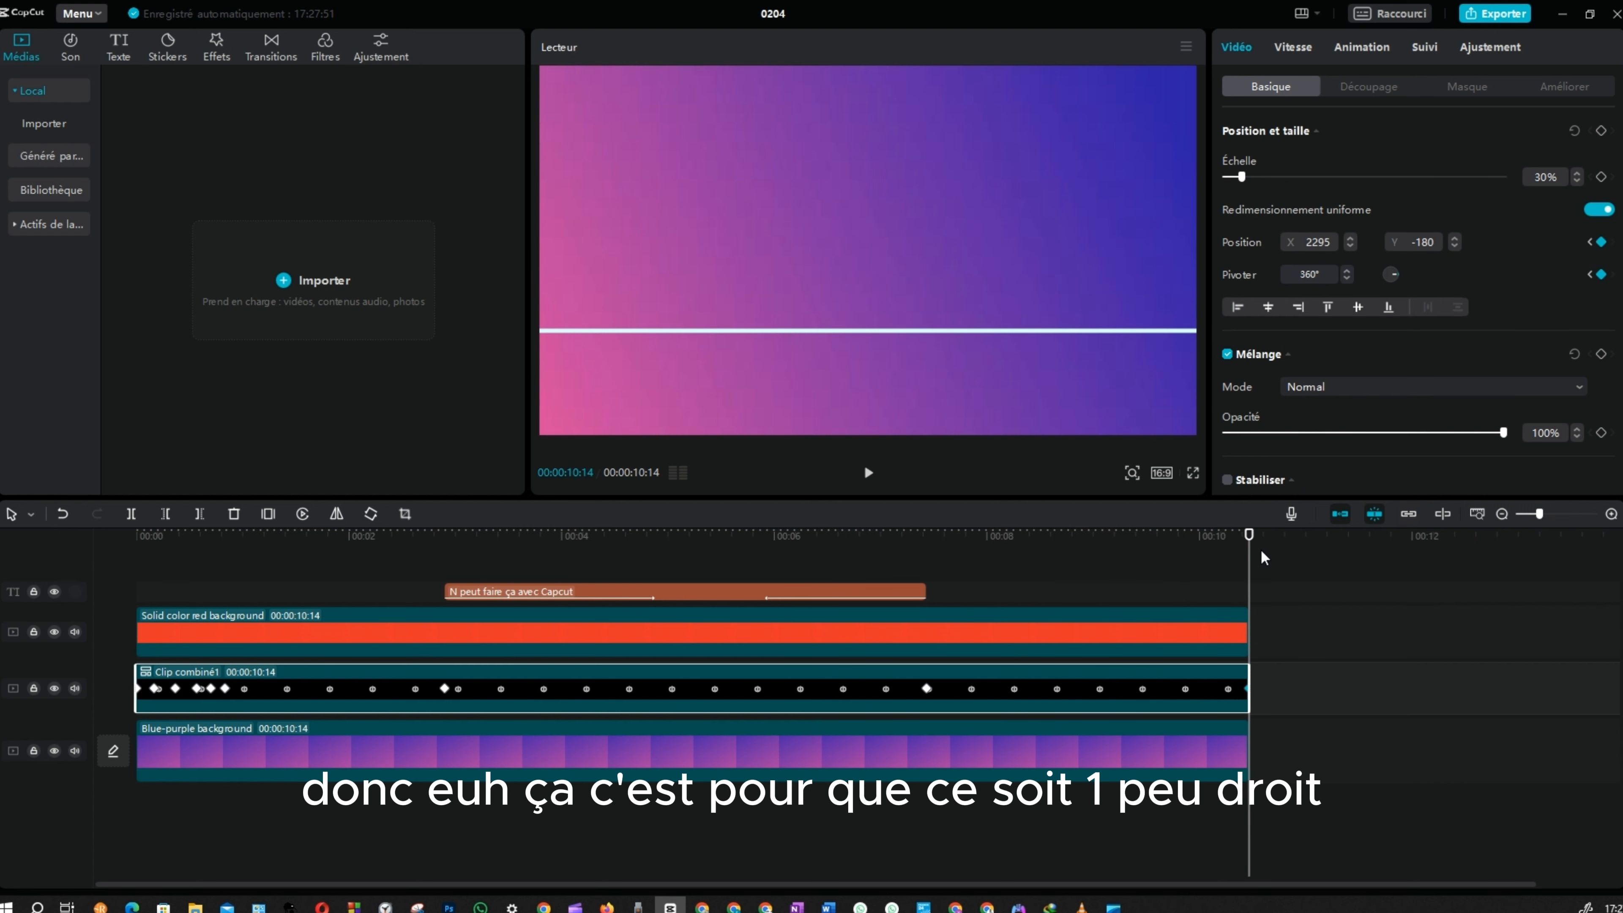
left_click(1454, 245)
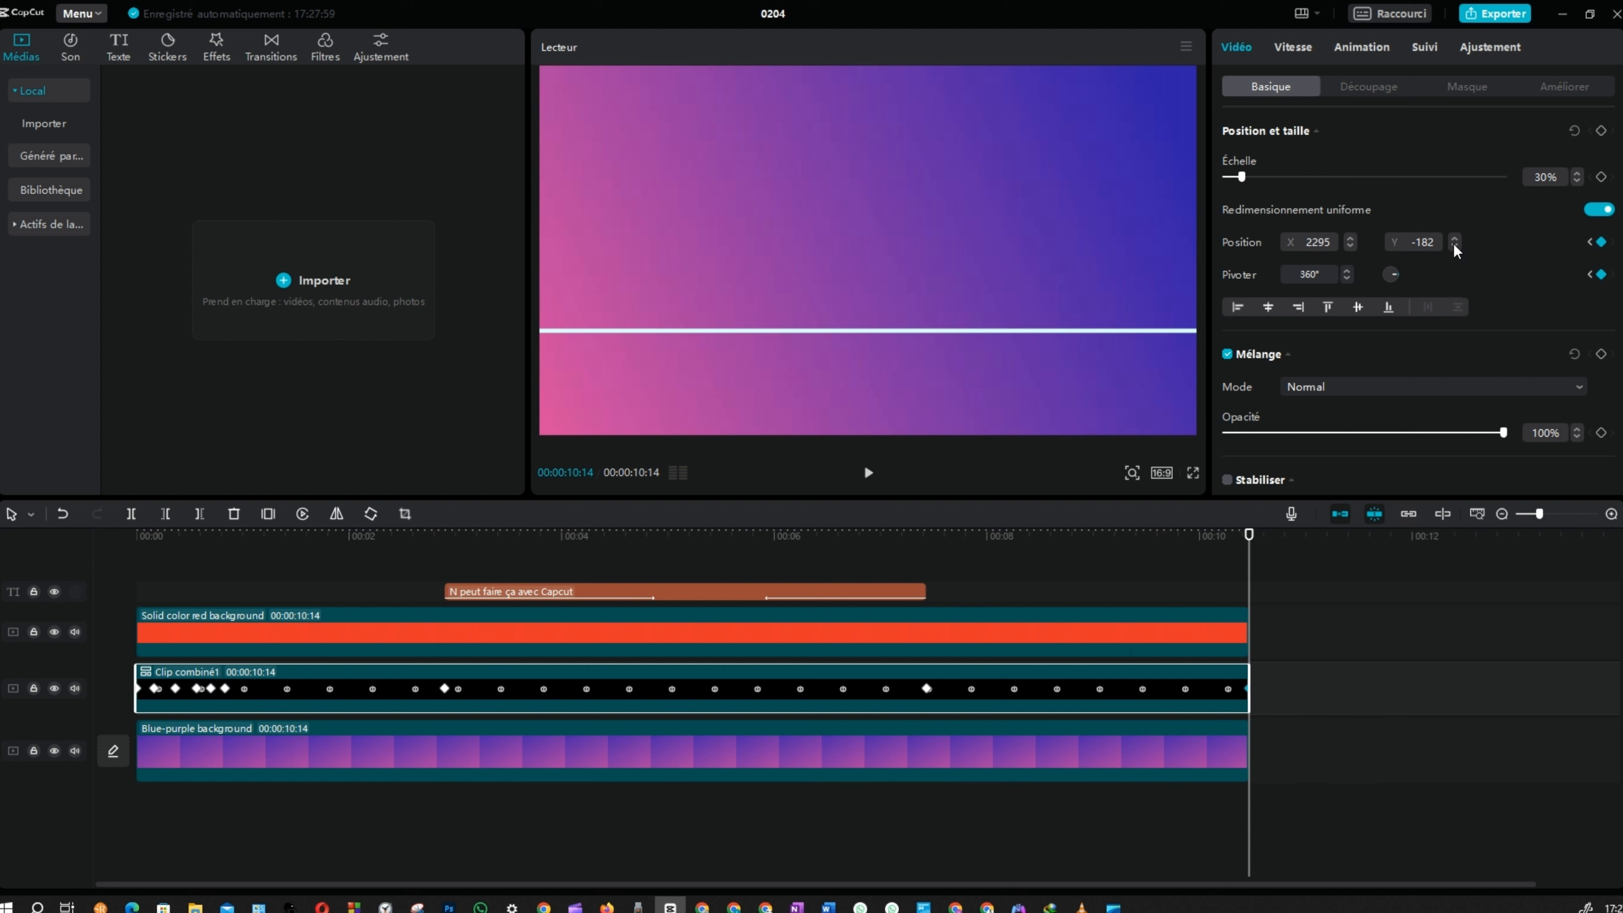
double_click(1453, 245)
double_click(1454, 245)
double_click(1454, 245)
double_click(1454, 245)
left_click(1454, 239)
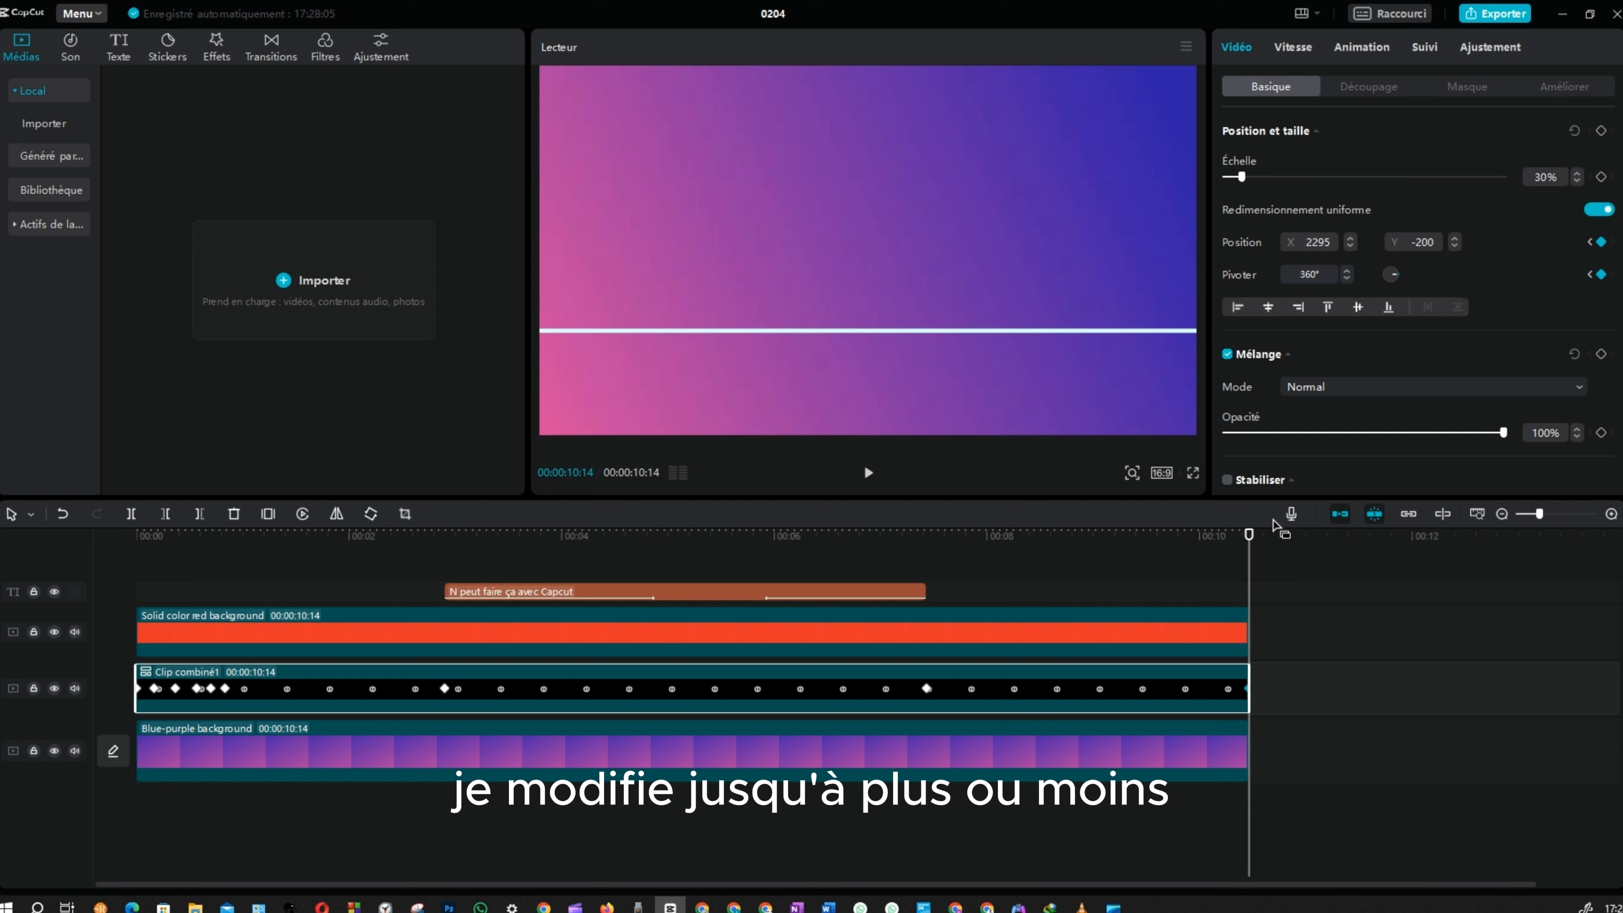
left_click_drag(1249, 573, 903, 585)
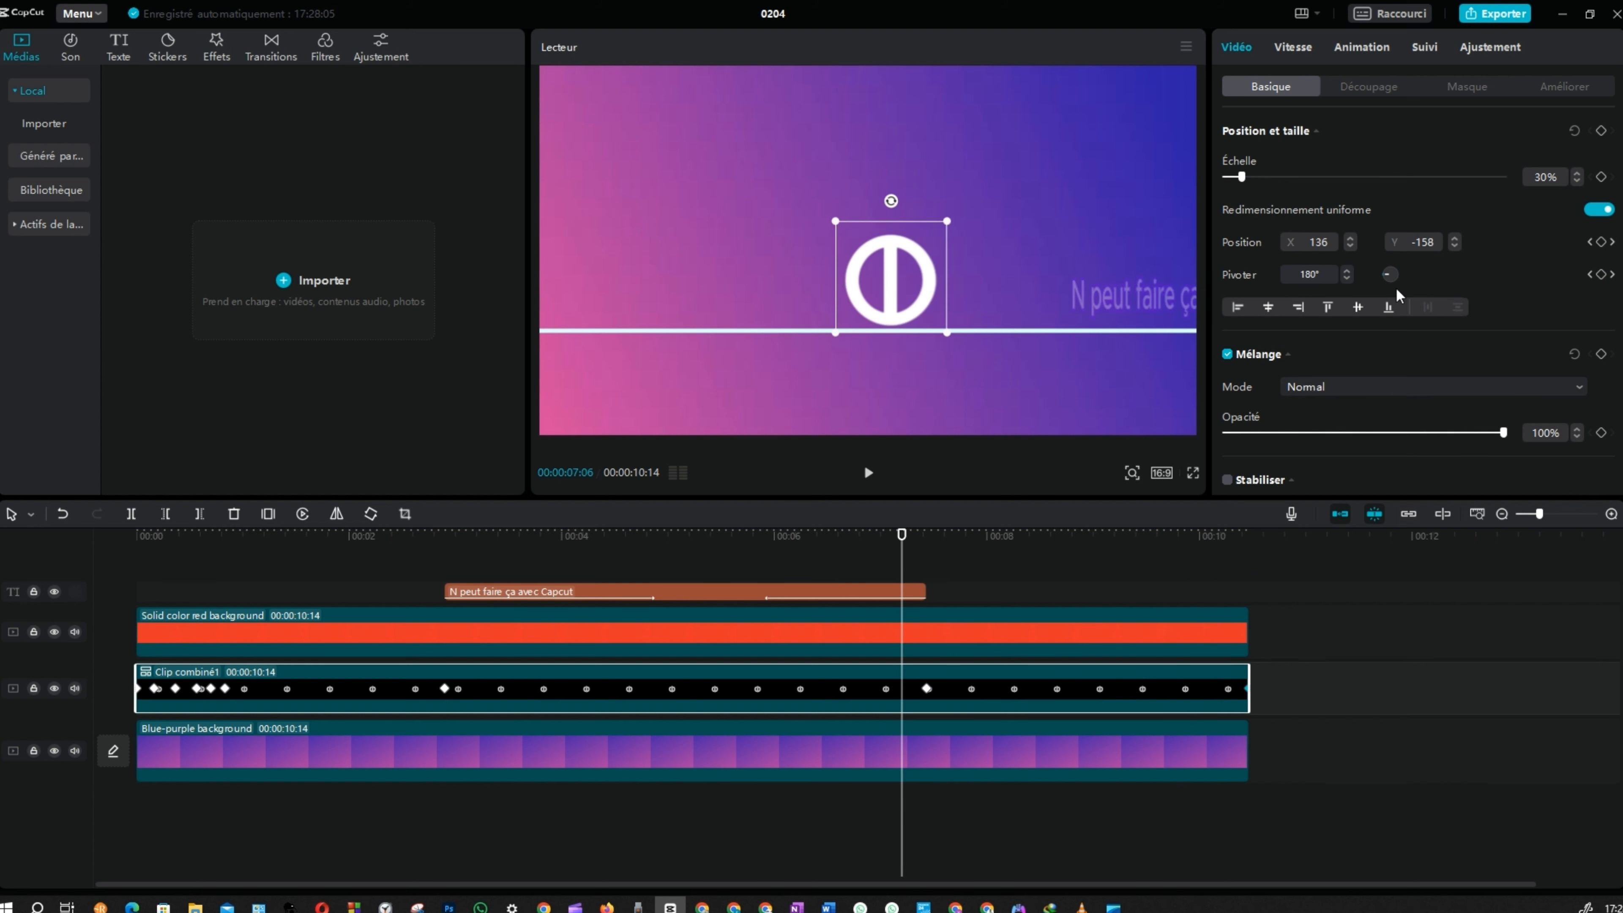
key("space")
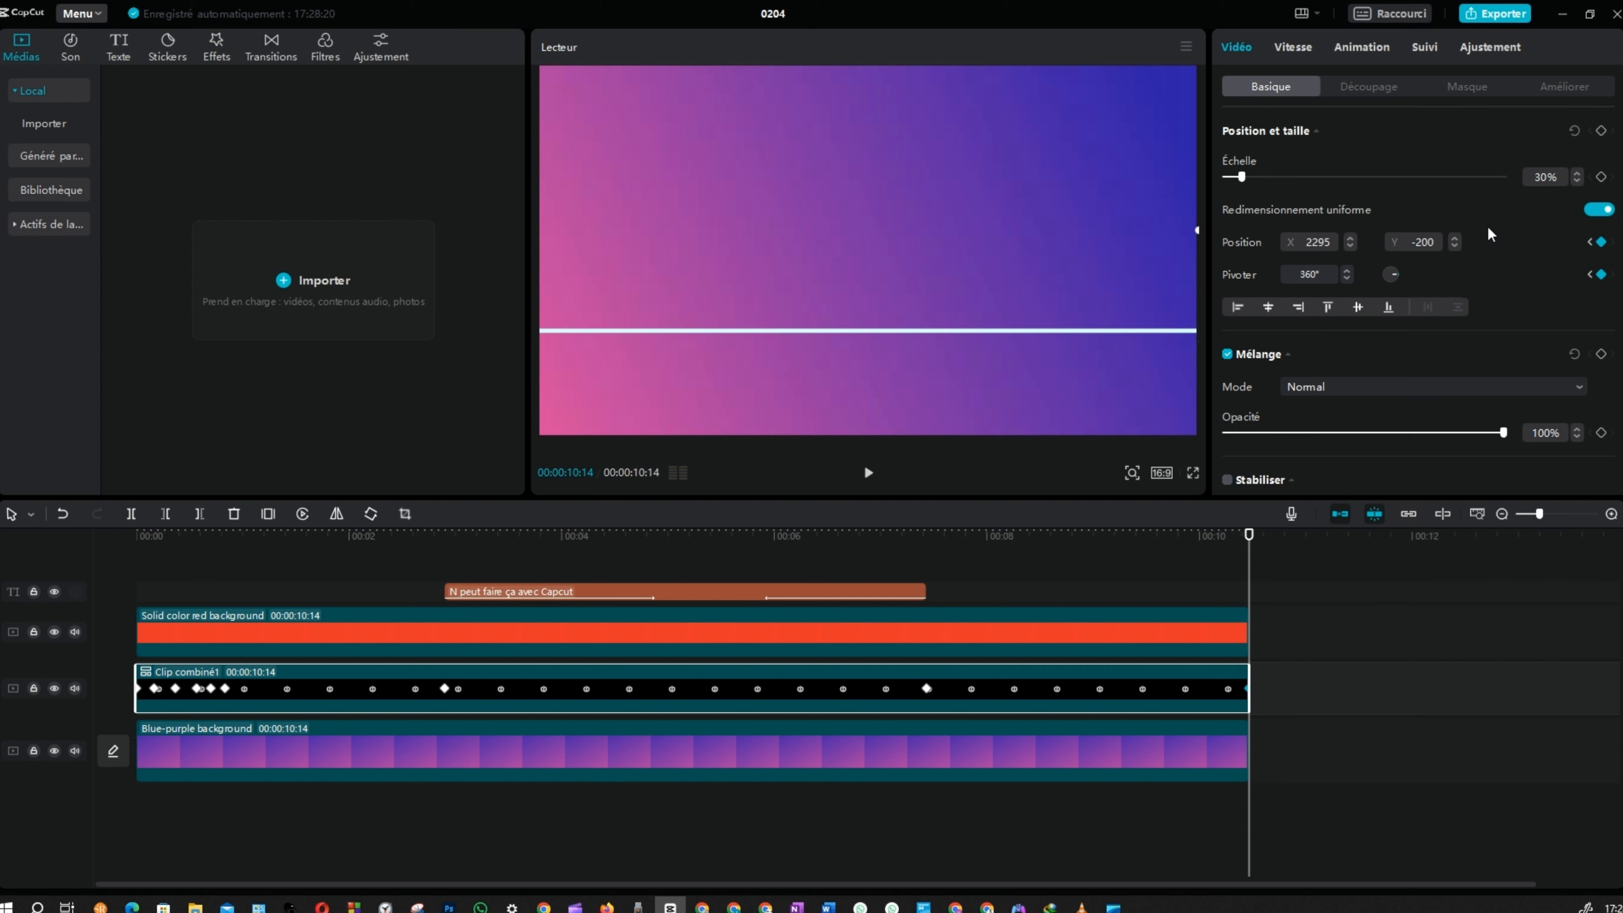
Return to the start of the timeline and search the sound effects for "drum"
left_click(301, 536)
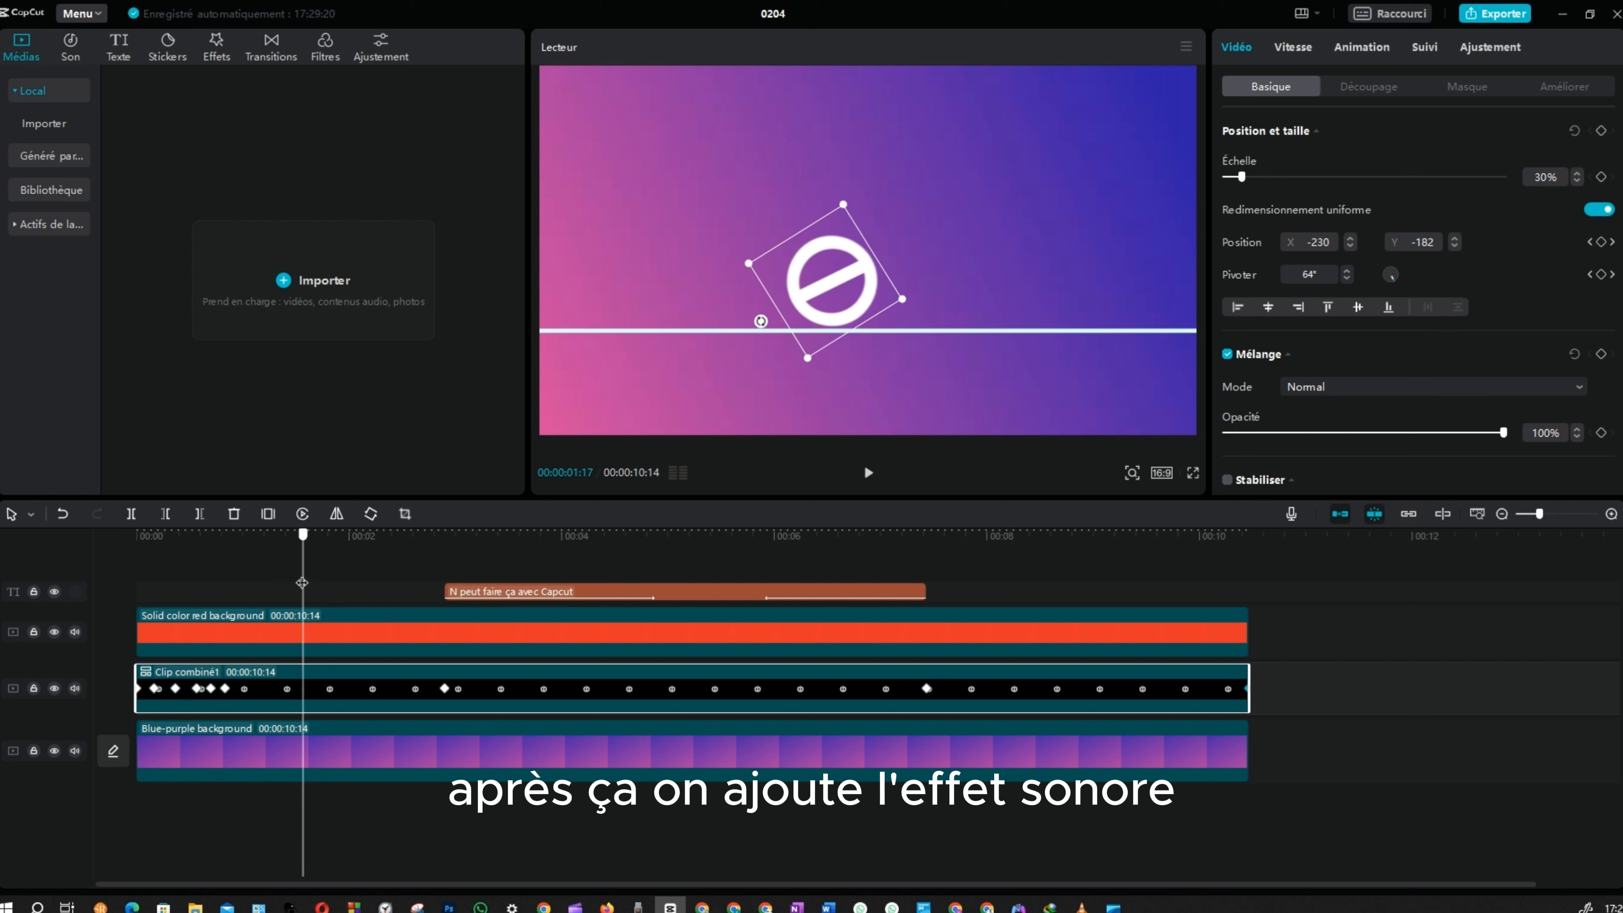
left_click_drag(300, 536, 137, 536)
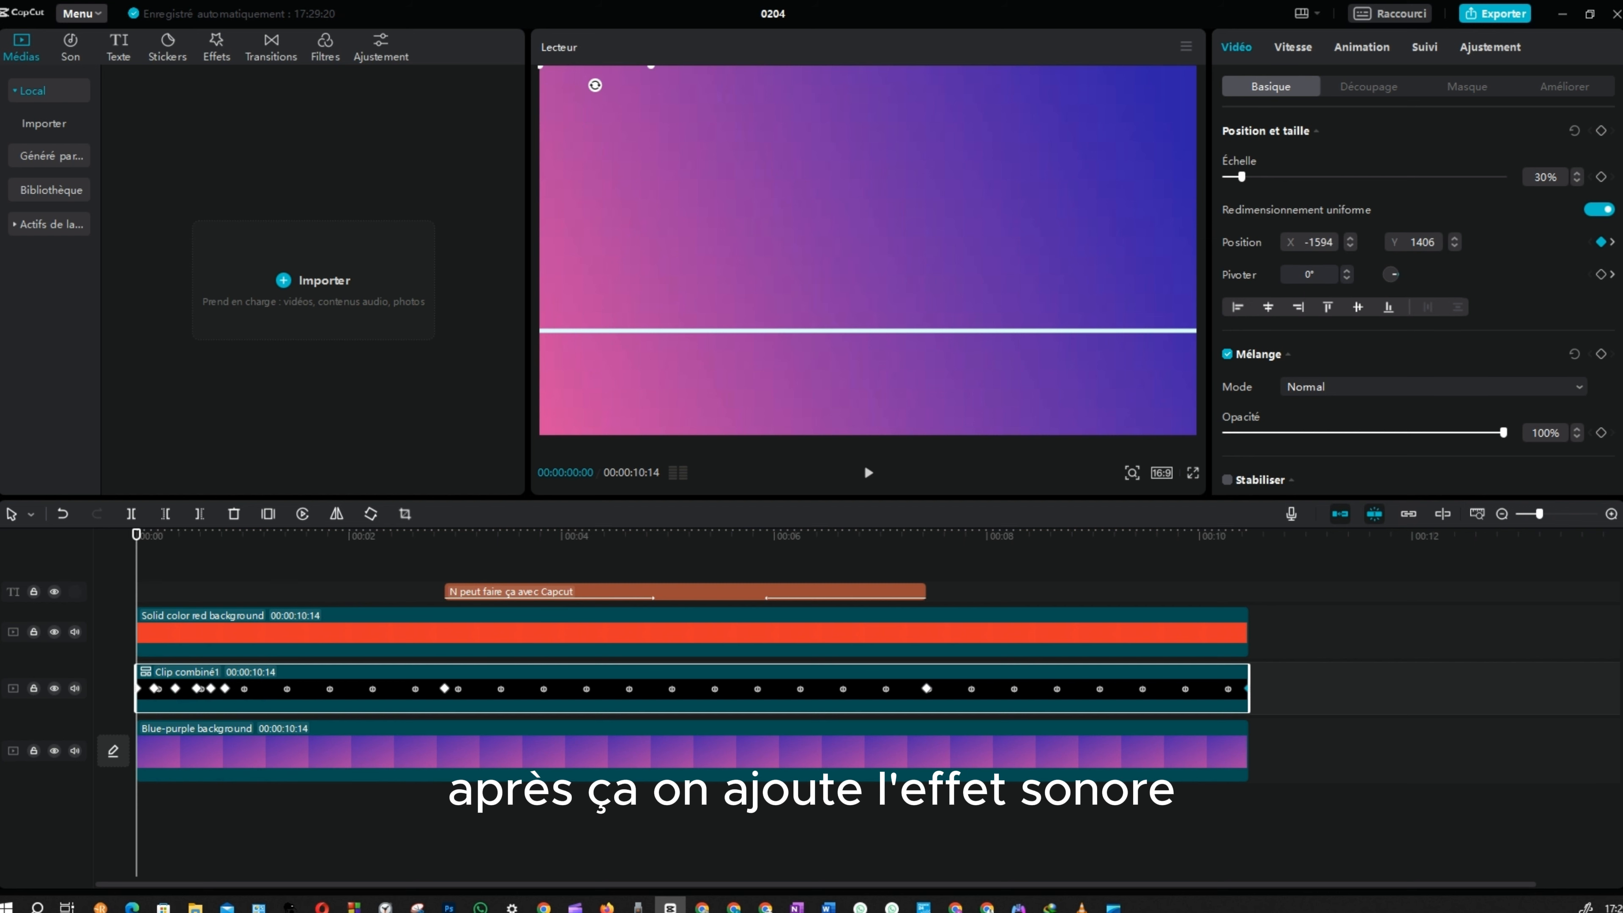
left_click(66, 48)
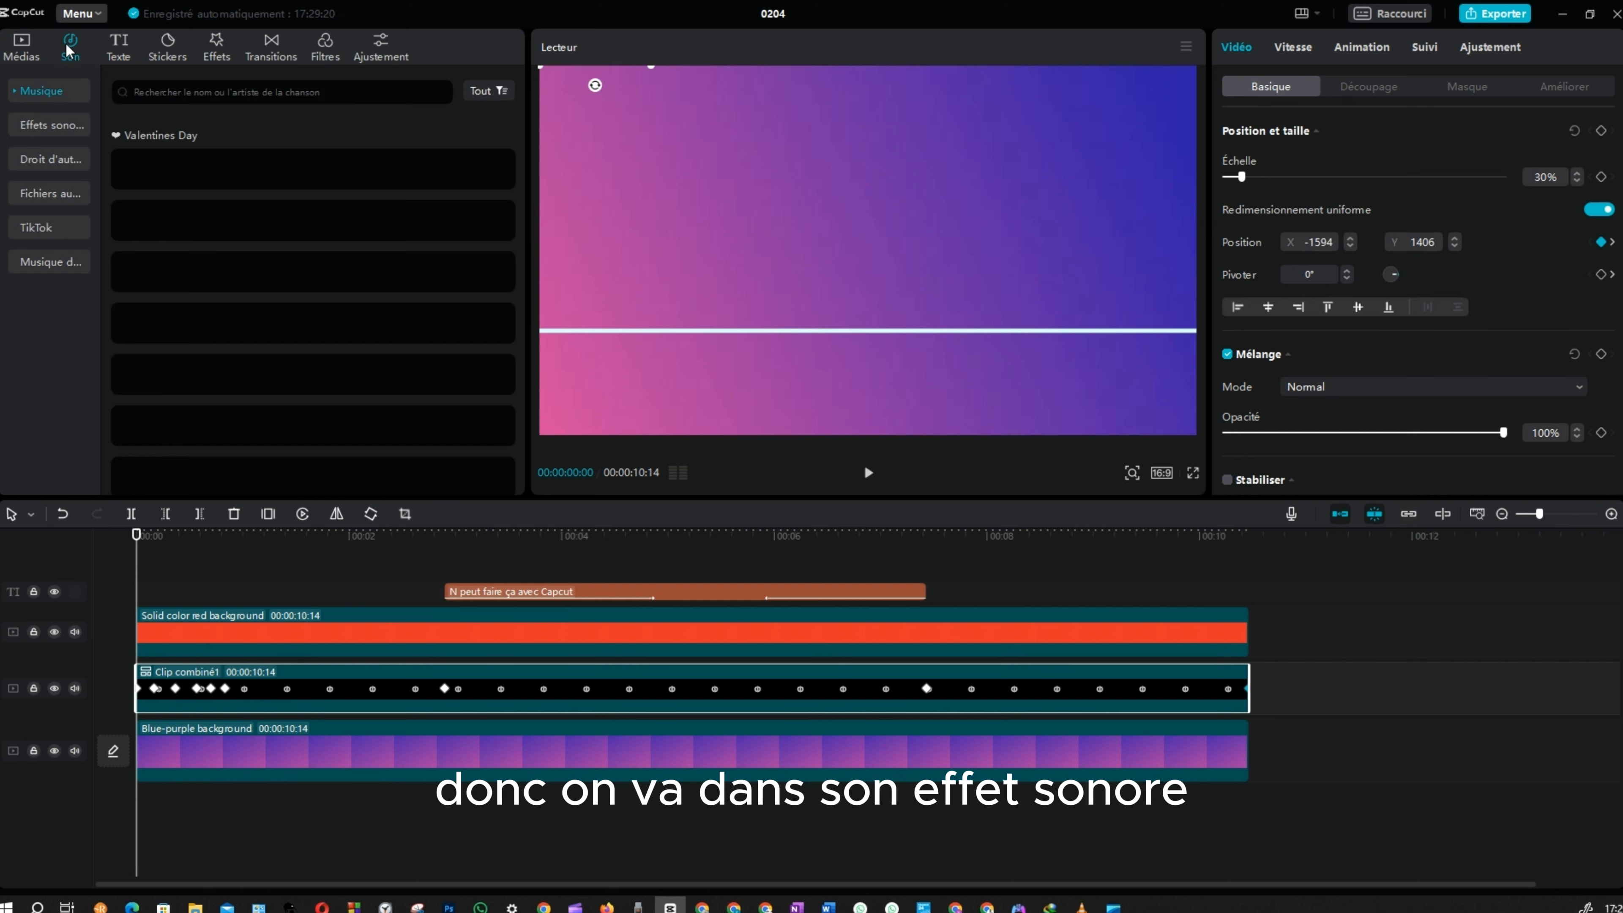
left_click(45, 128)
left_click(248, 93)
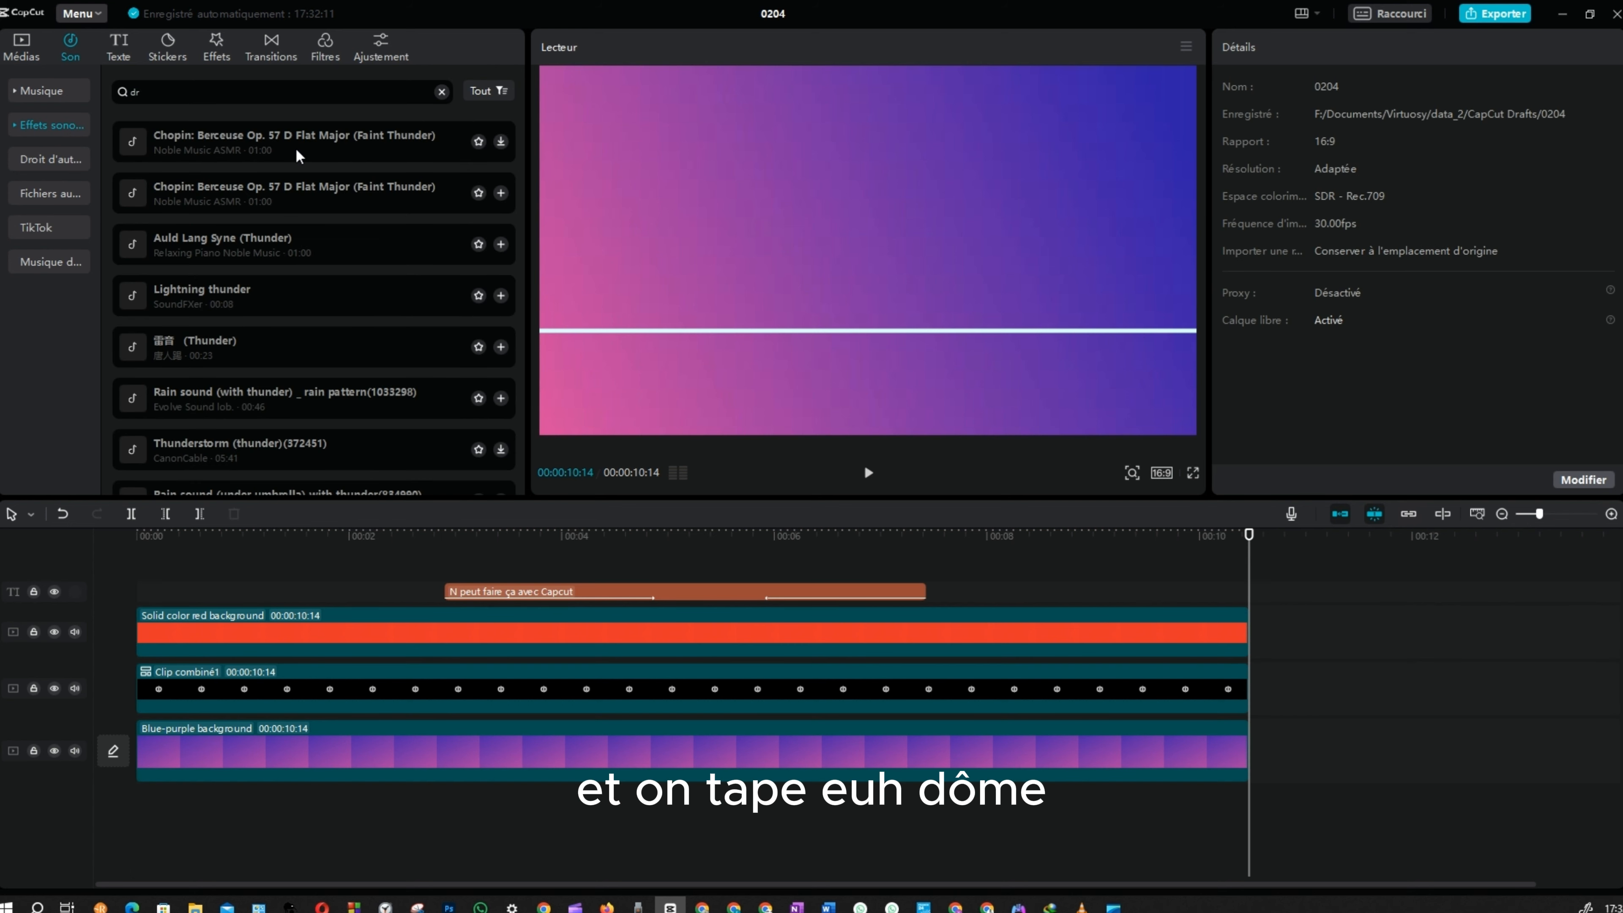
type("m")
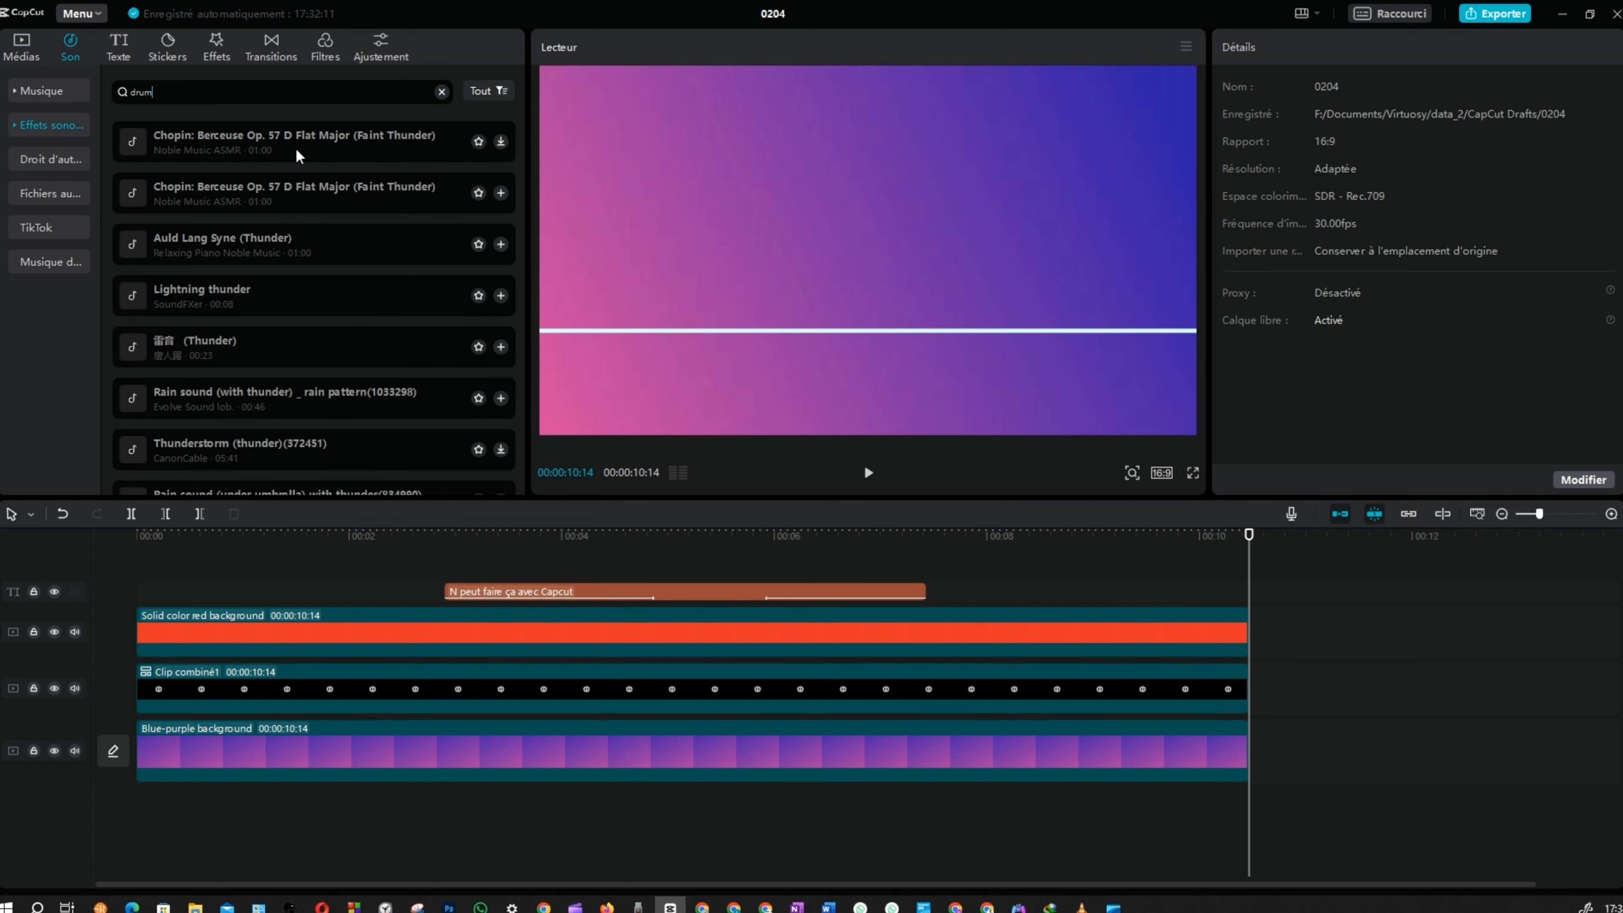
key("Return")
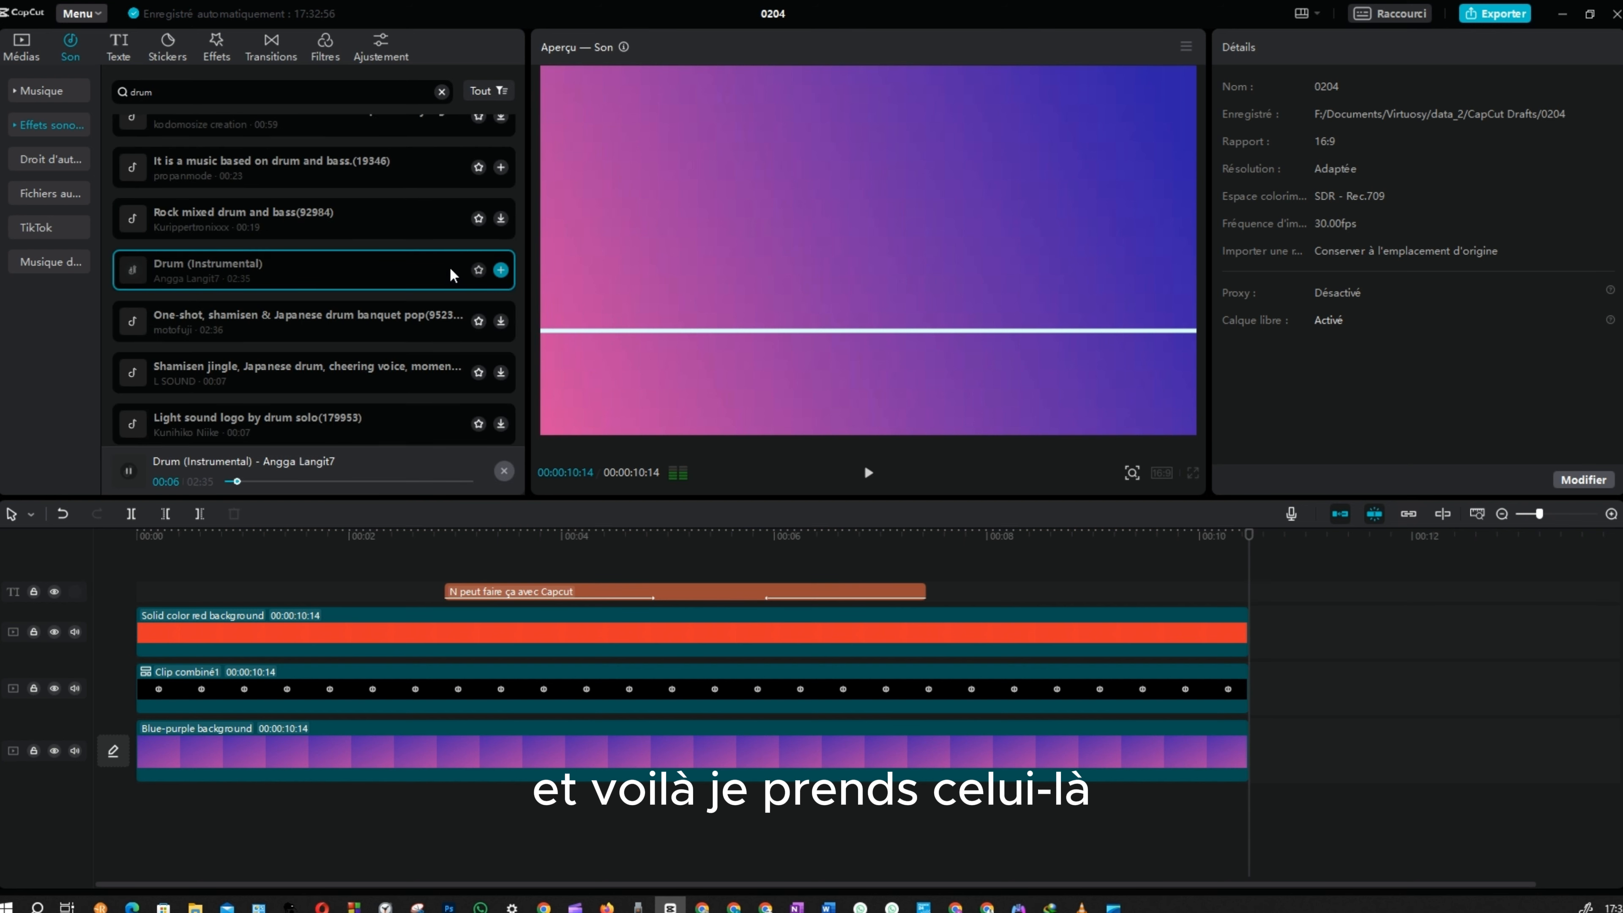
Add Drum (Instrumental) at the start of the timeline and cut off its quiet opening up to 00:00:01:05
left_click(501, 269)
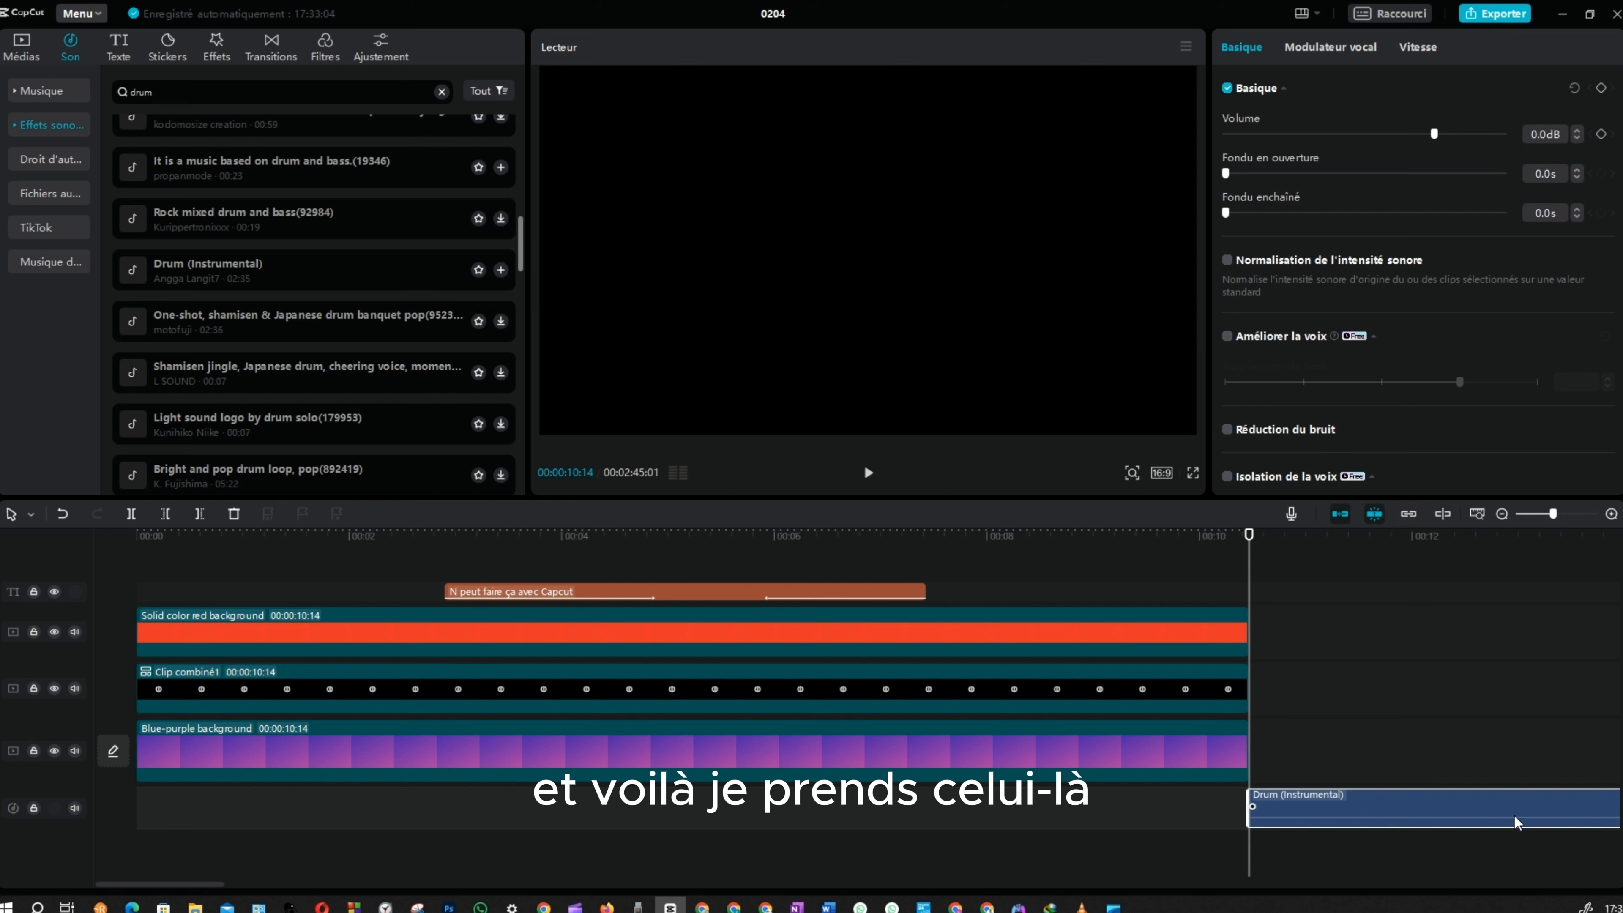
left_click_drag(1413, 820, 166, 815)
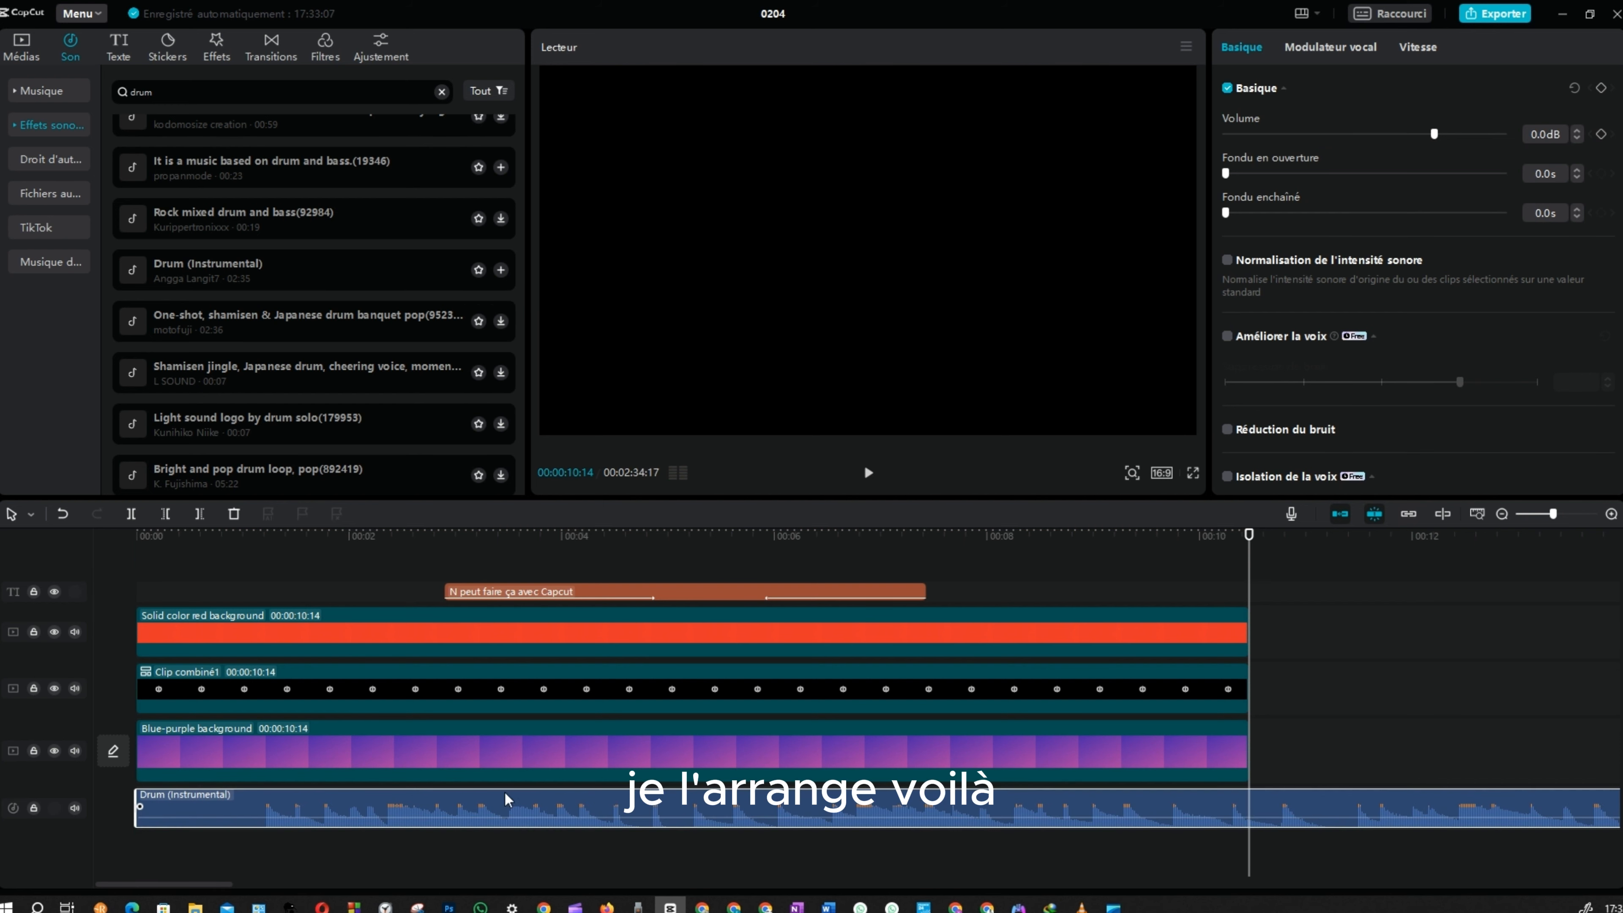
left_click_drag(1249, 586, 261, 603)
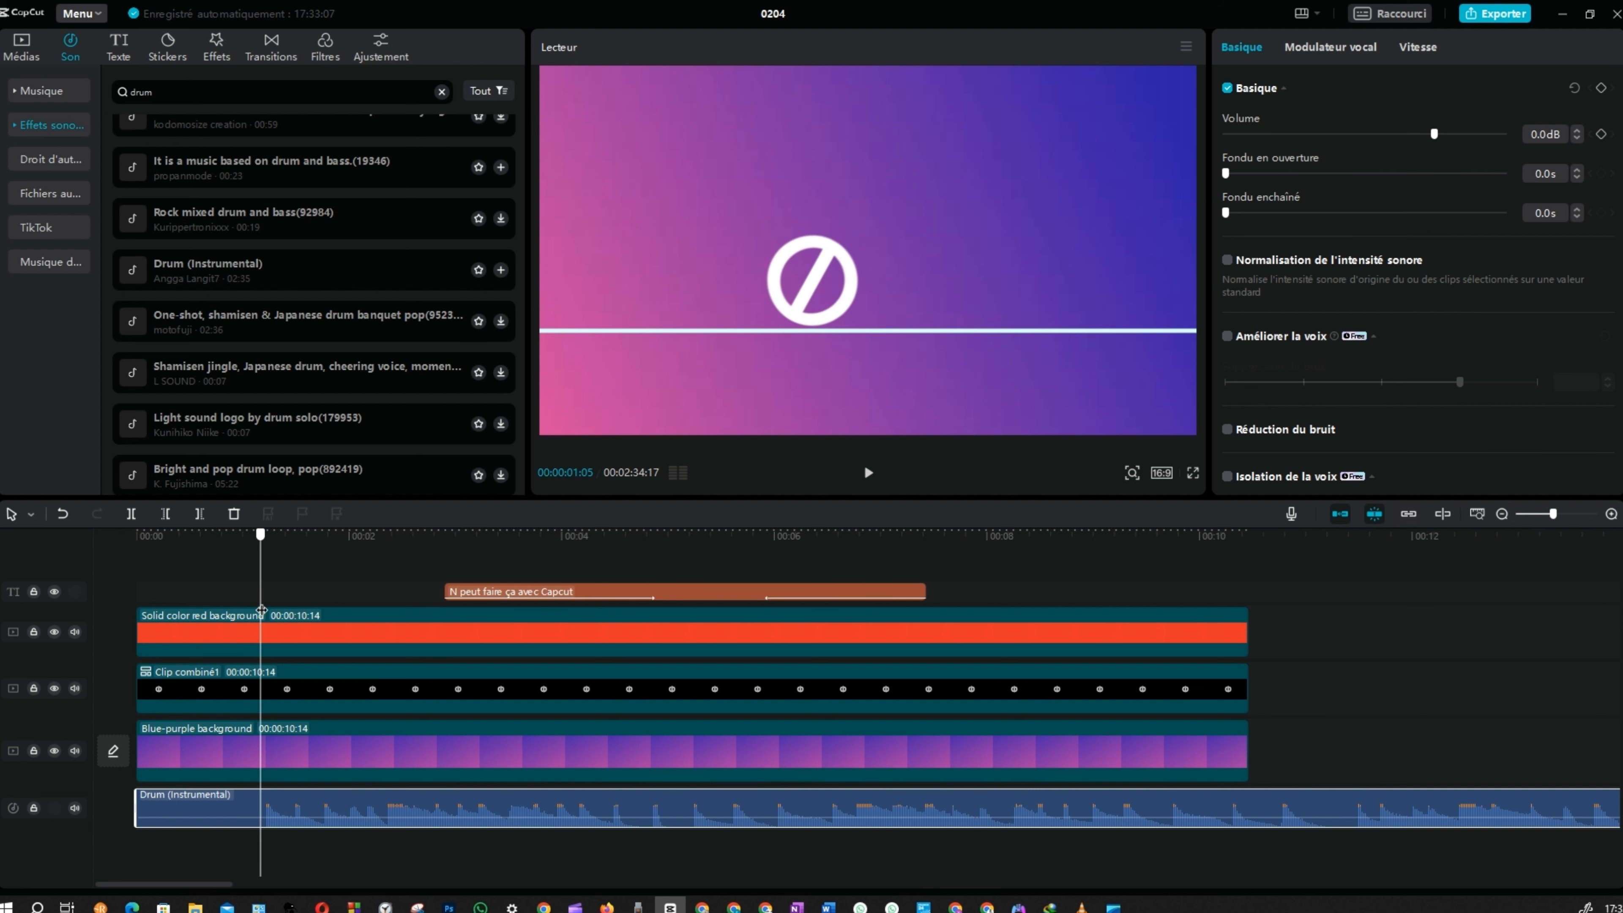
left_click_drag(313, 805, 262, 811)
Listen to the drum sound from the start, cut it at 00:00:01:05, remove the remainder and shorten its end slightly more
key("Home")
key("space")
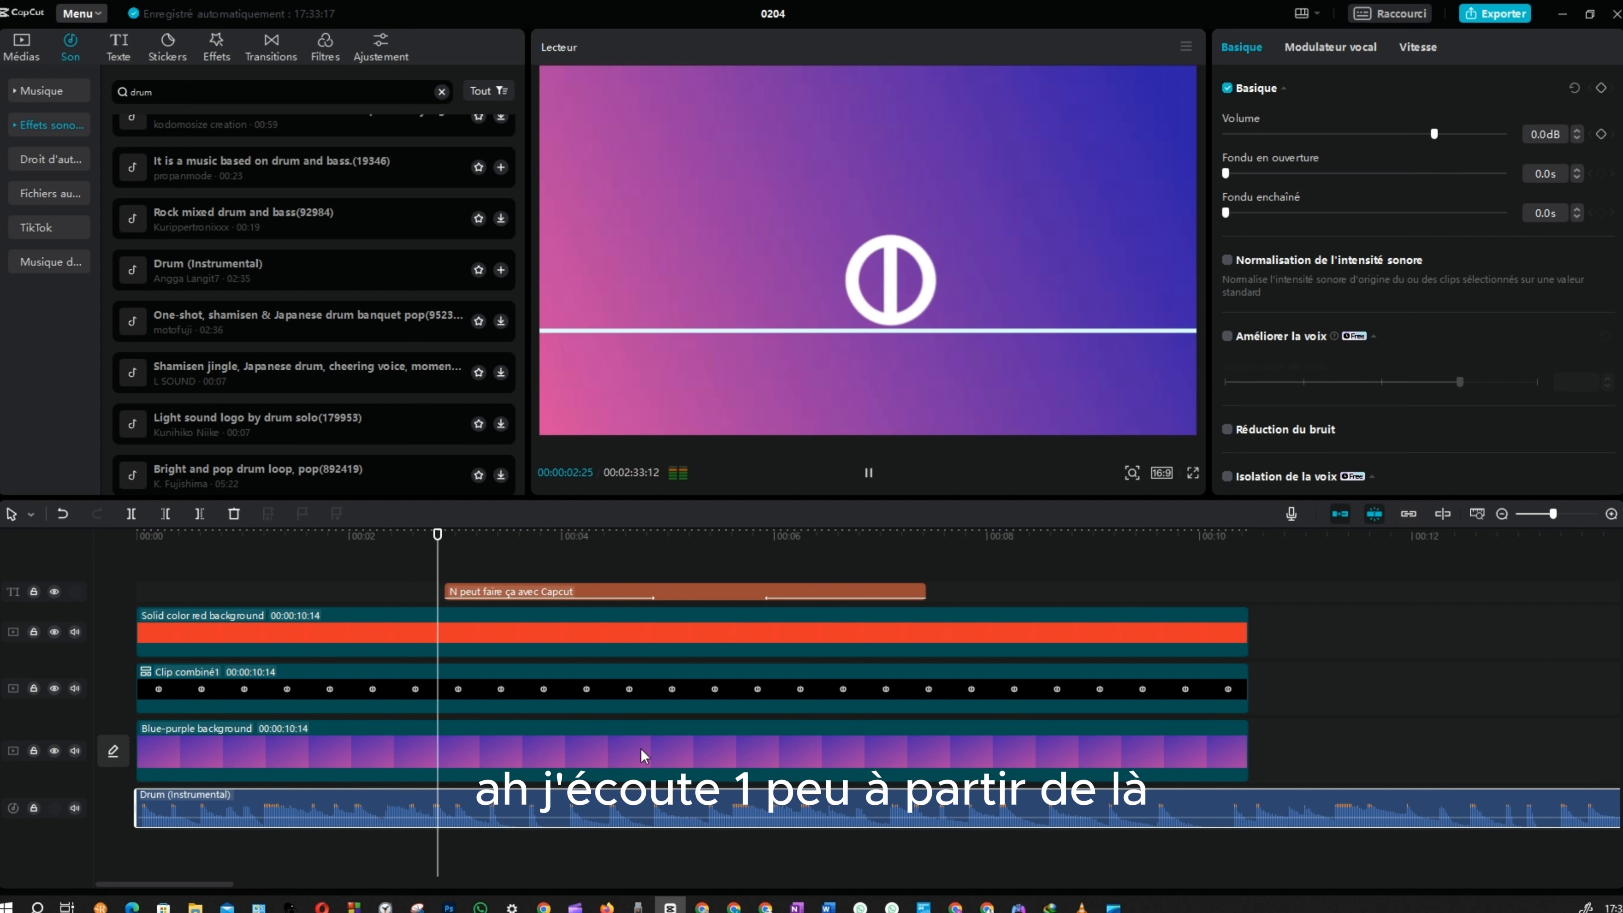
key("space")
key("Home")
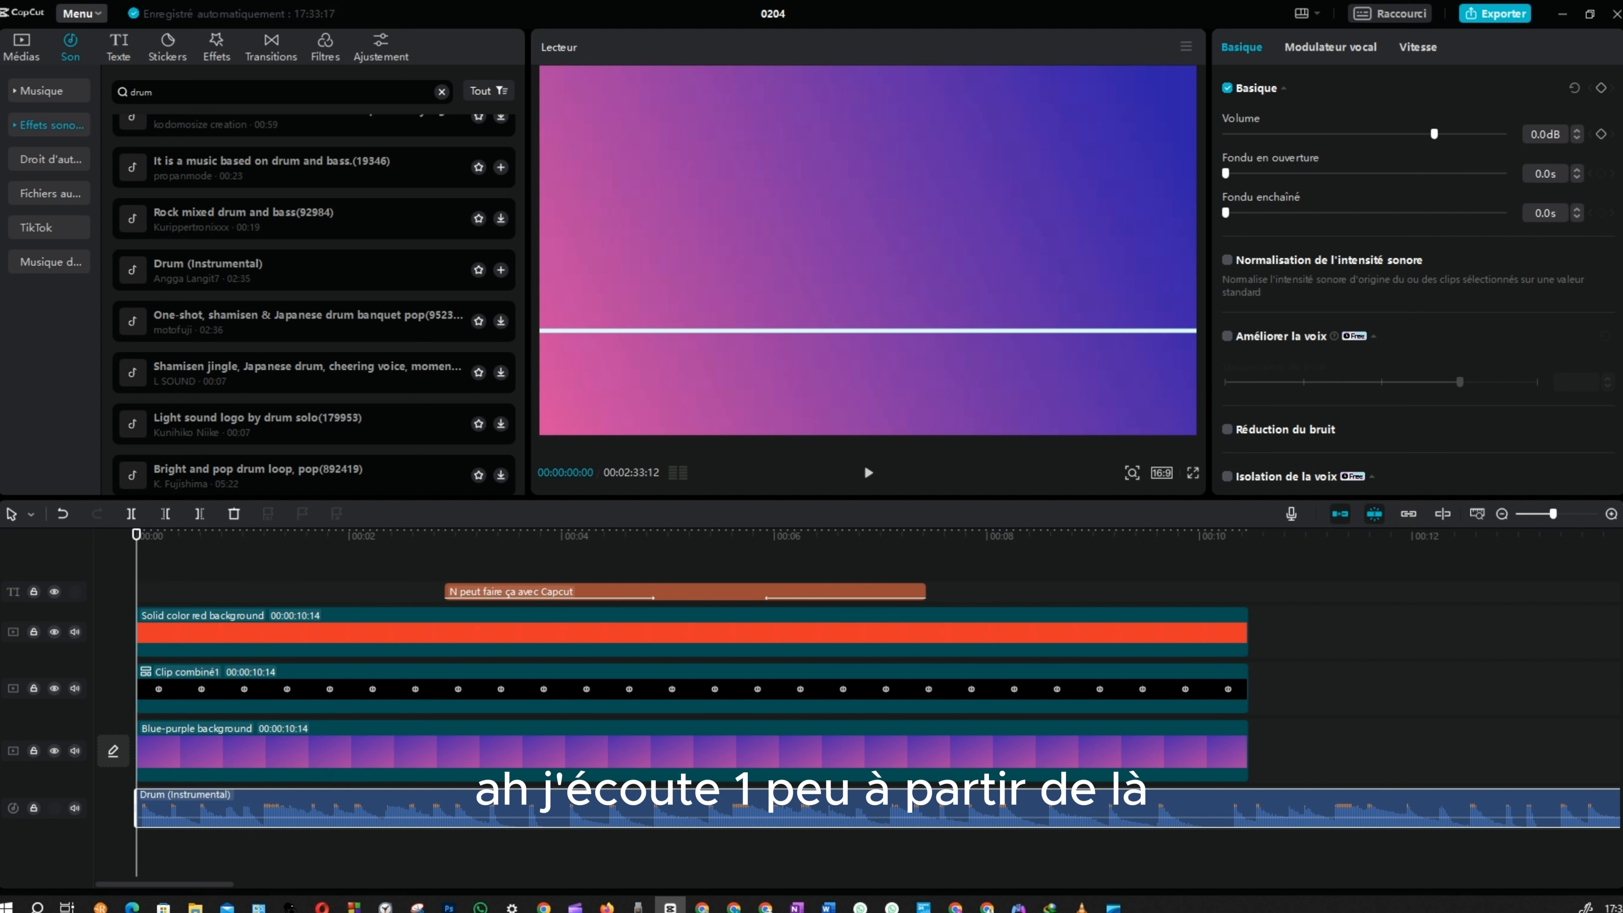
key("space")
key("space")
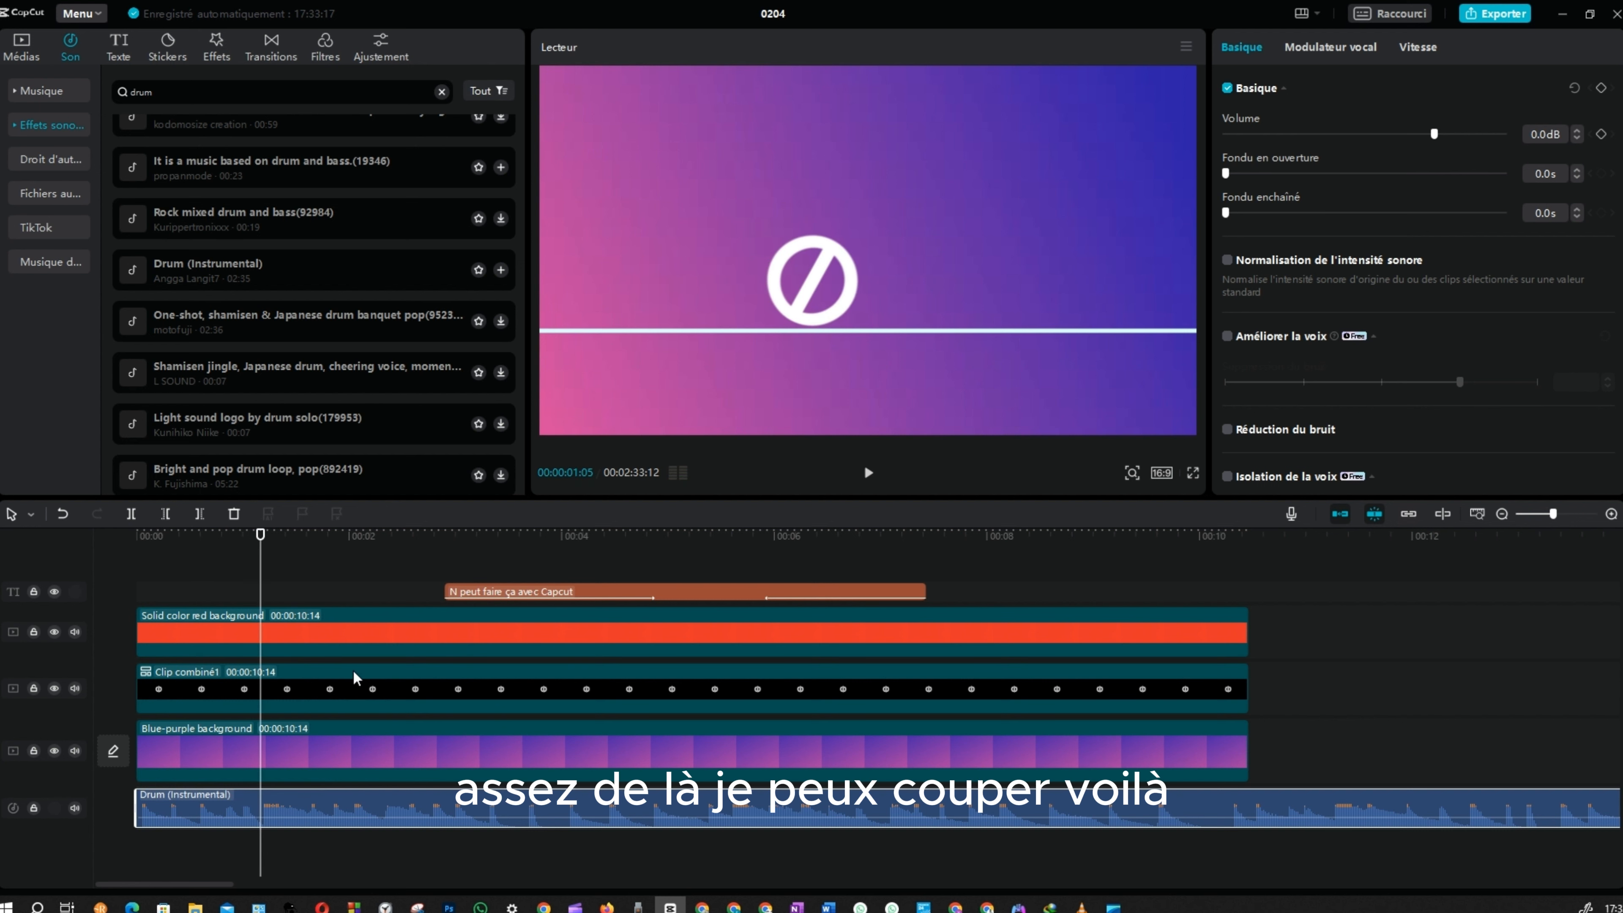
key("ctrl+b")
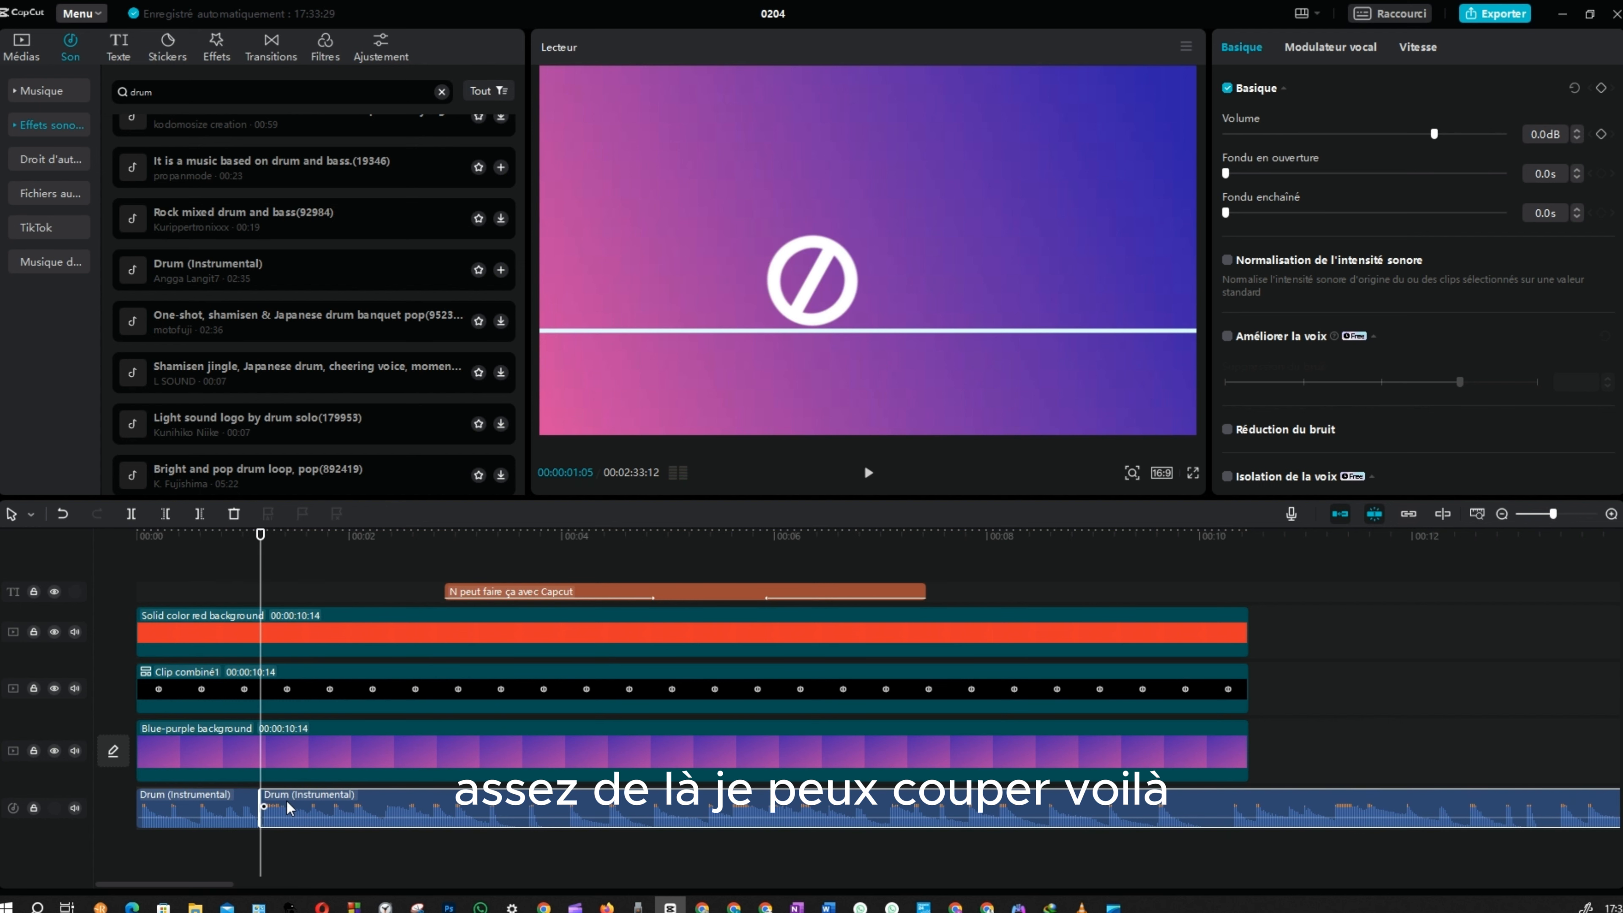
key("Delete")
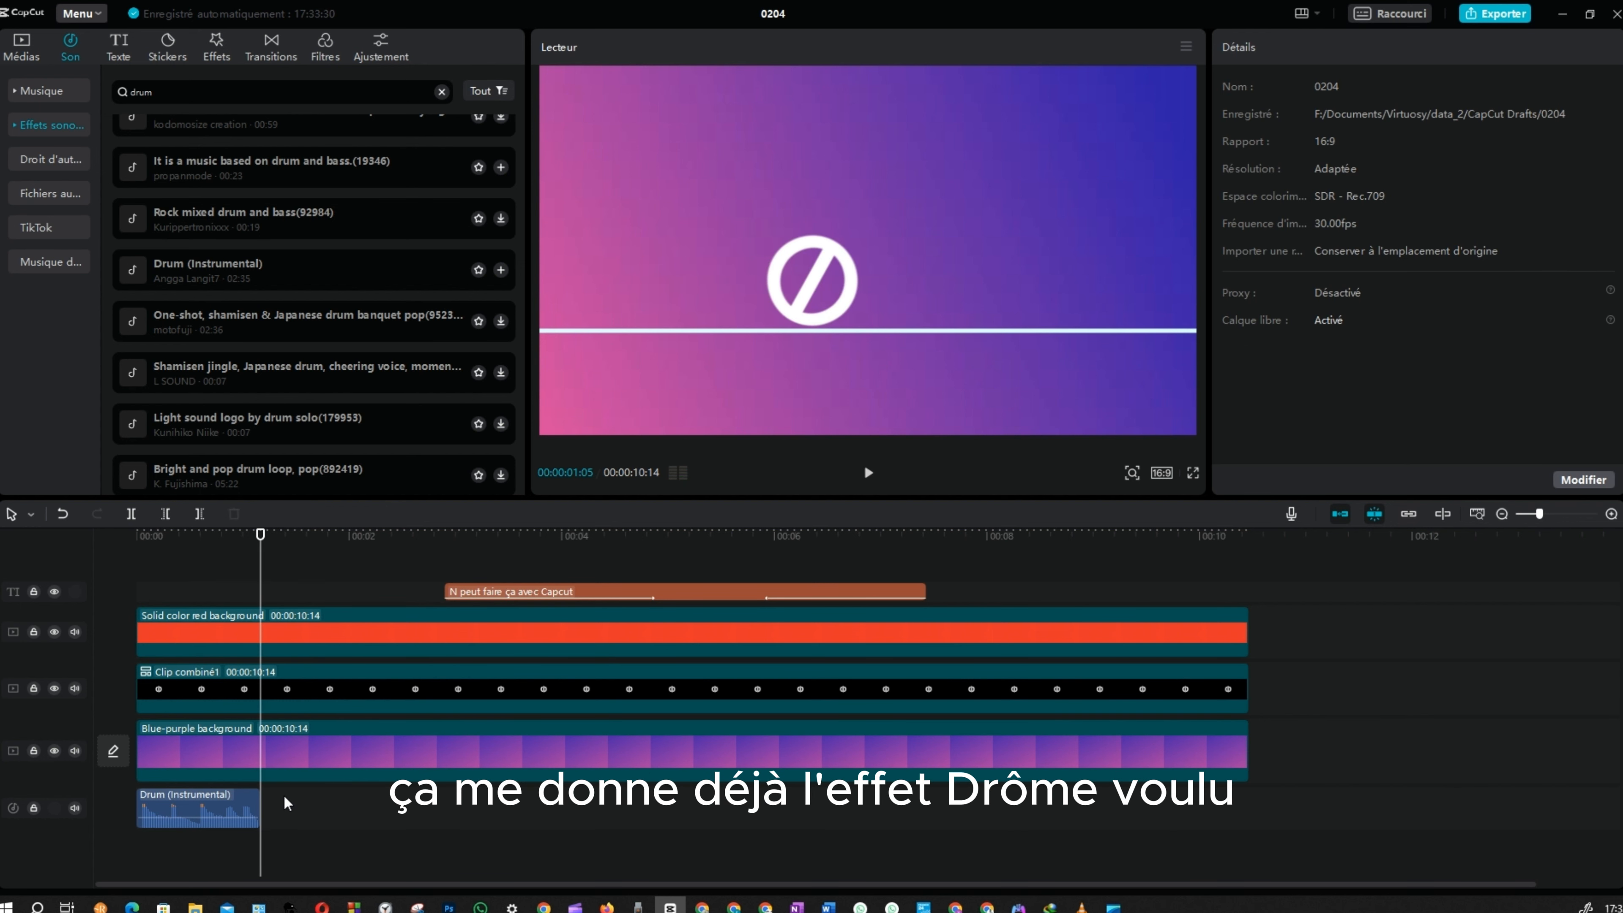
left_click_drag(258, 808, 223, 809)
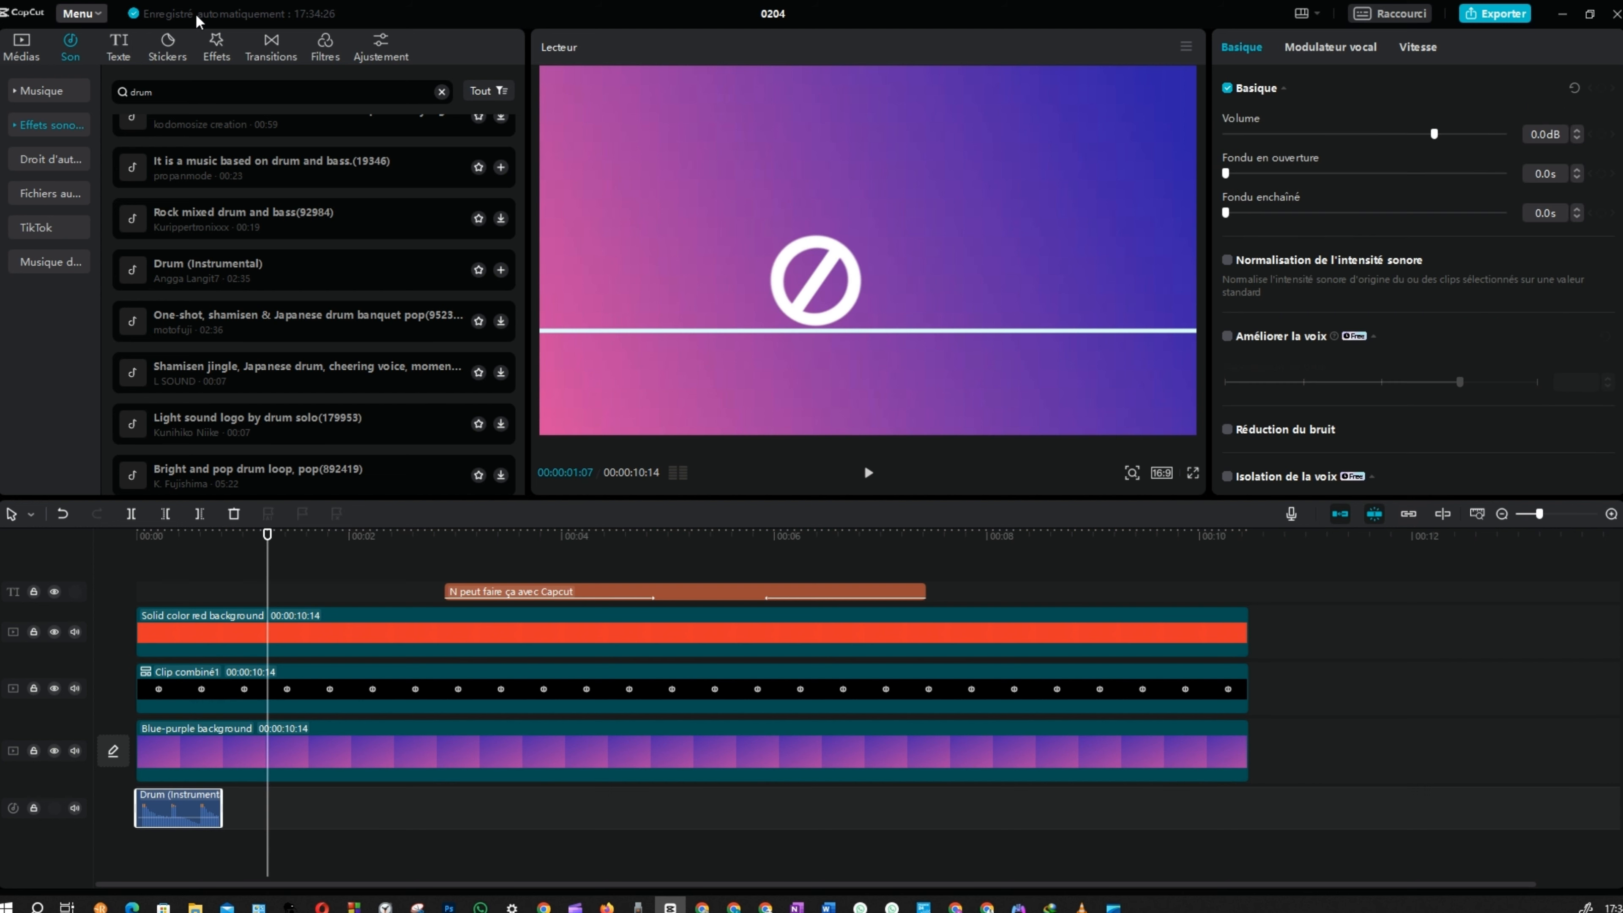
Search the sound effects for "vent", and narrow the search to "Gales"
key("ctrl+a")
type("vent")
key("Return")
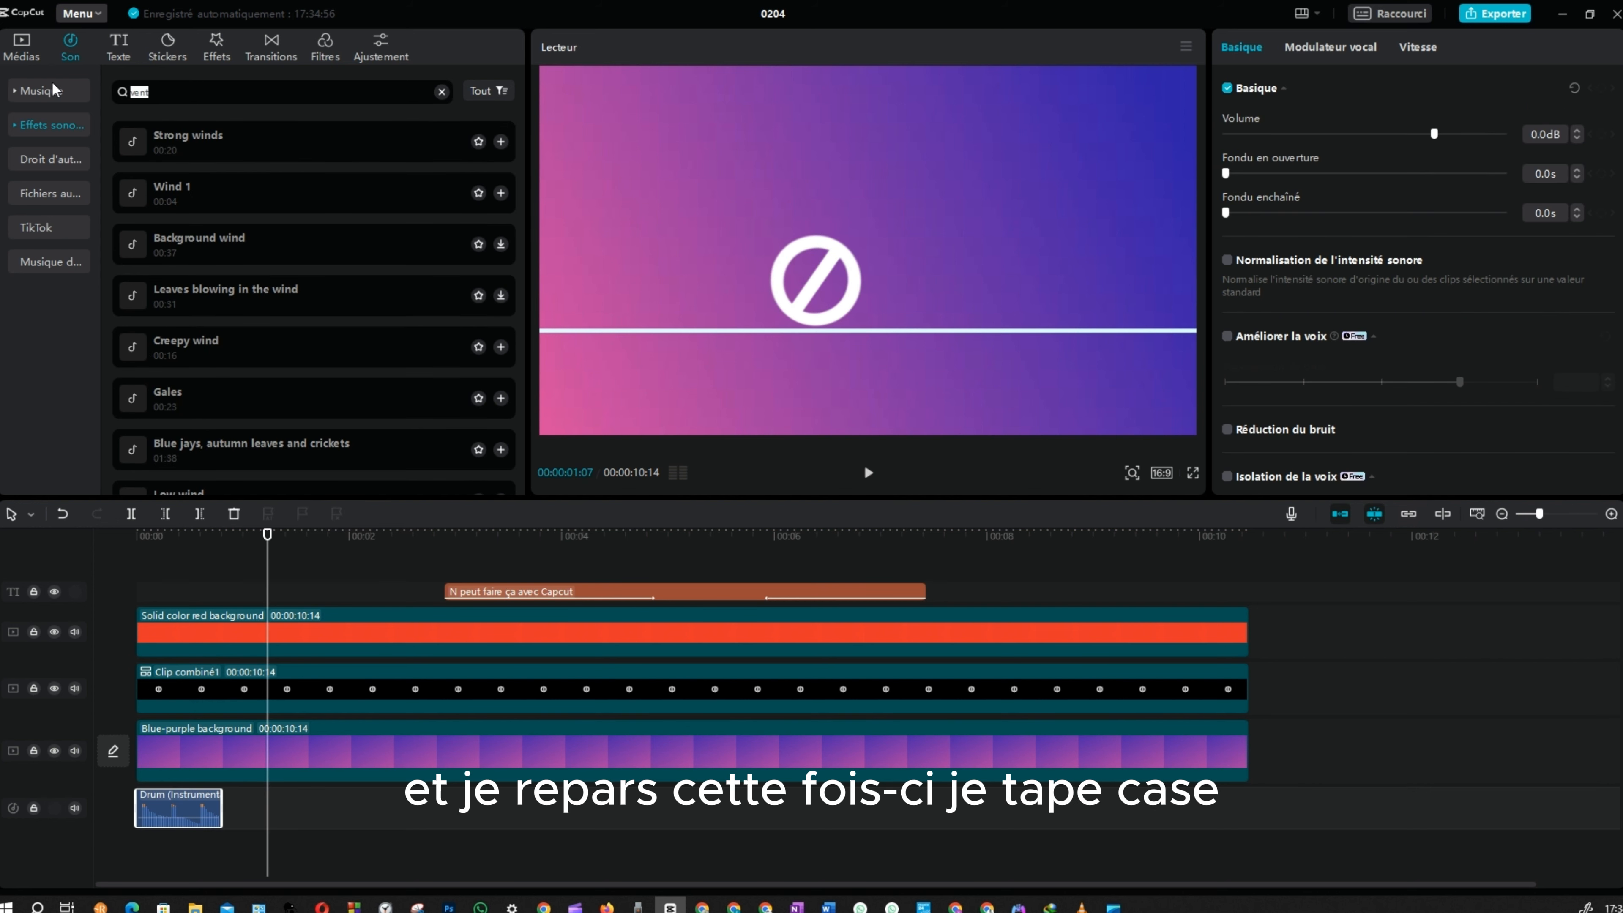
type("Gales")
key("Return")
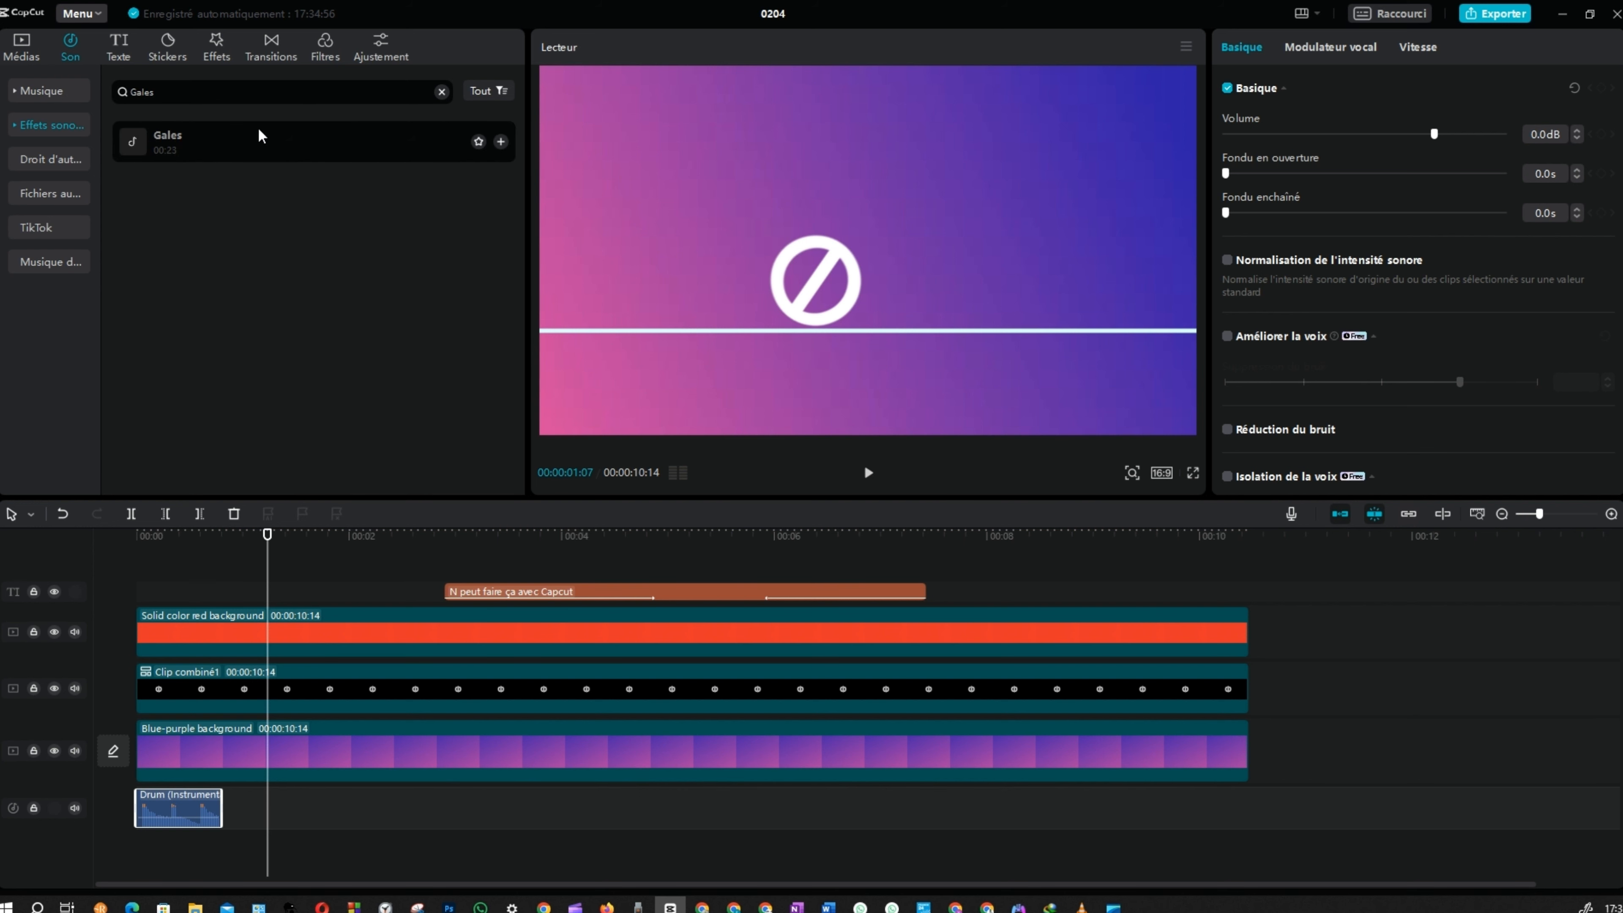
Preview the Gales sound, place it at the timeline start on its own track below the drum sound, and play the sequence
left_click(377, 141)
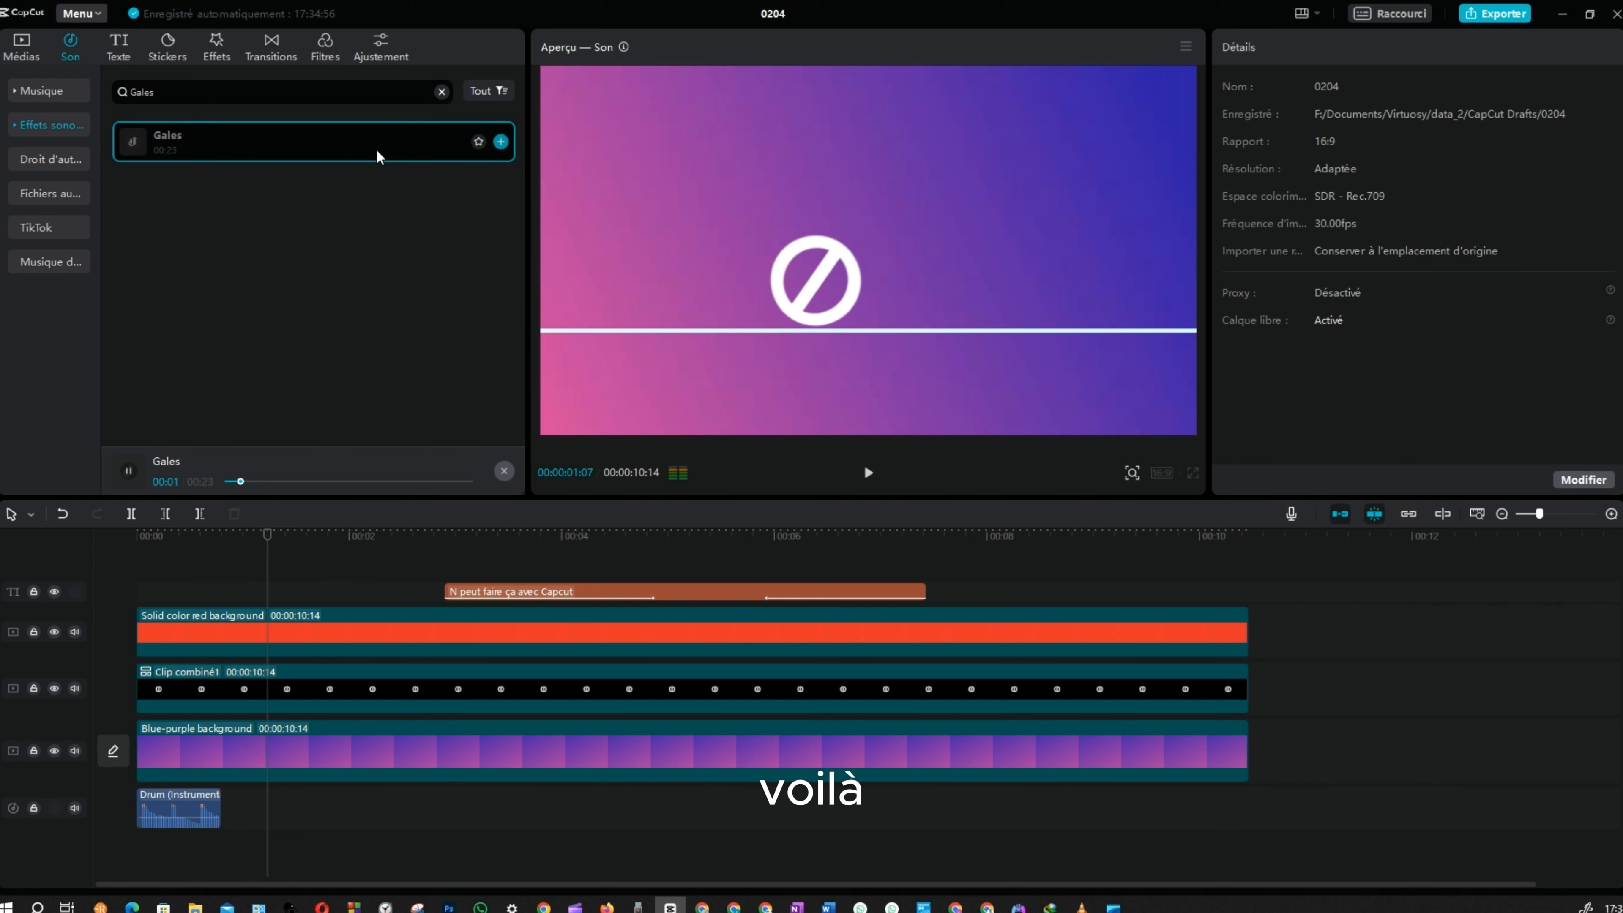
left_click(500, 141)
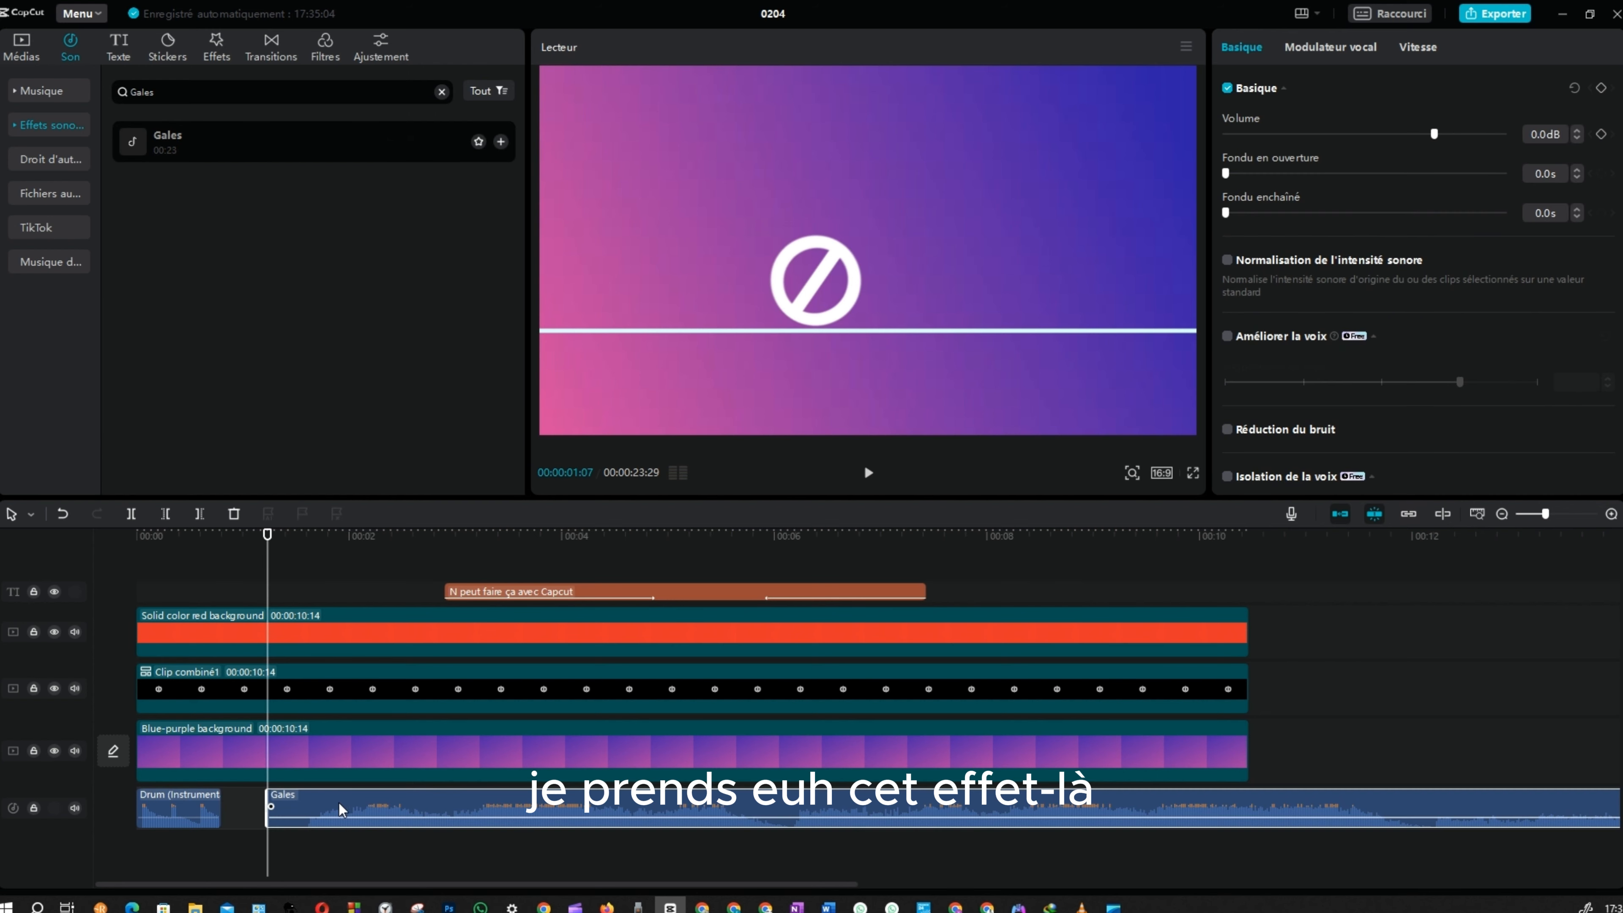
left_click_drag(337, 817, 225, 858)
key("ctrl+z")
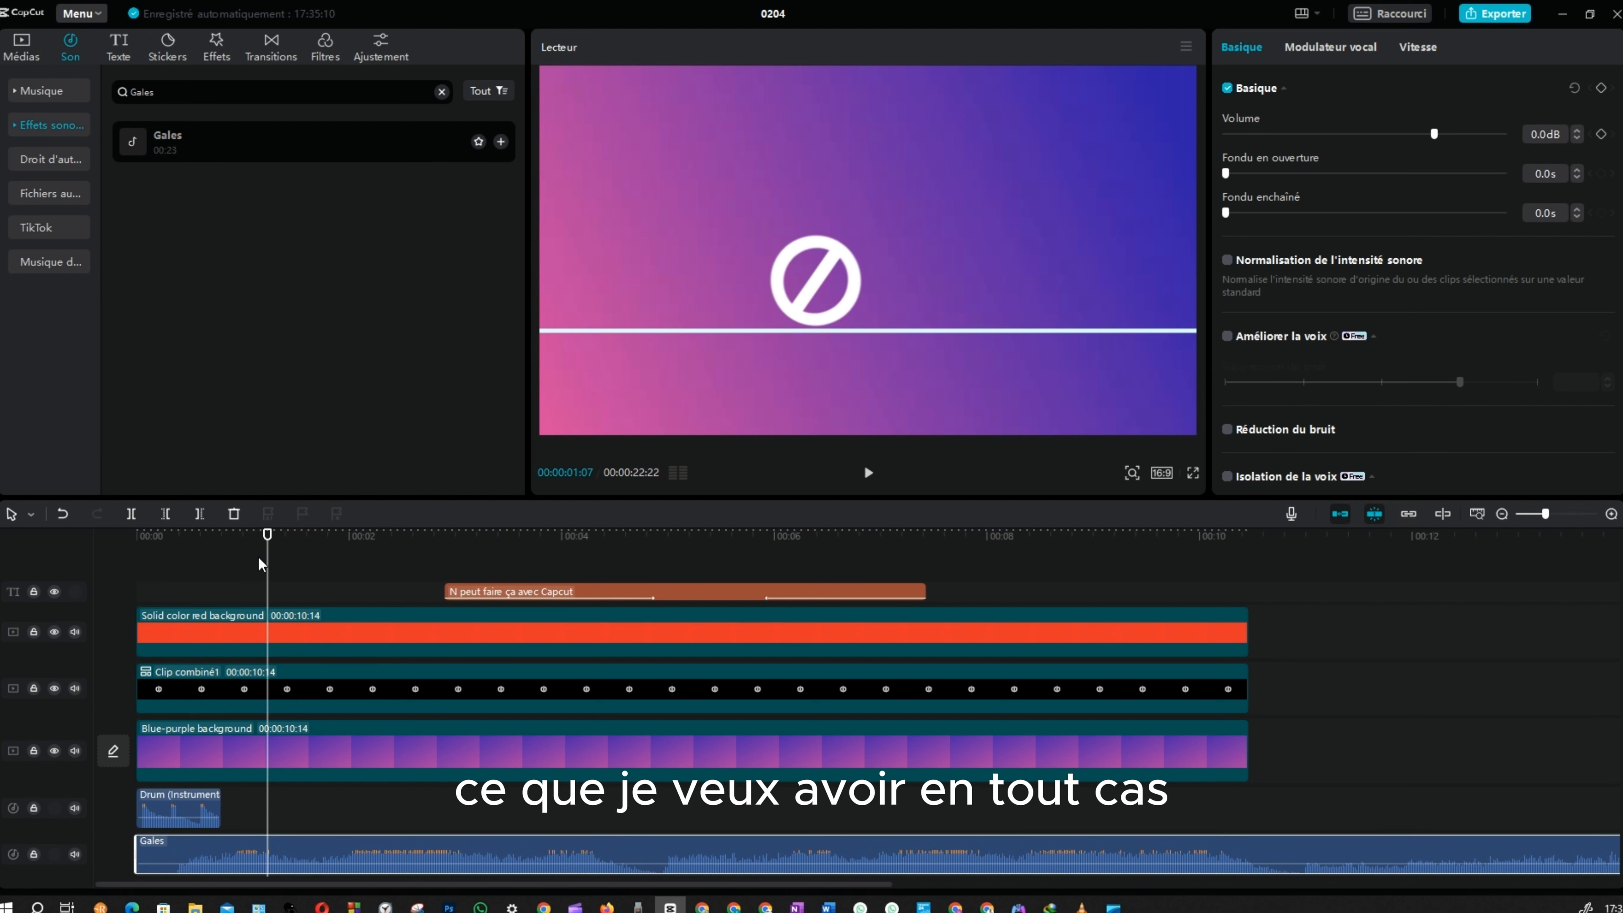
key("Home")
key("space")
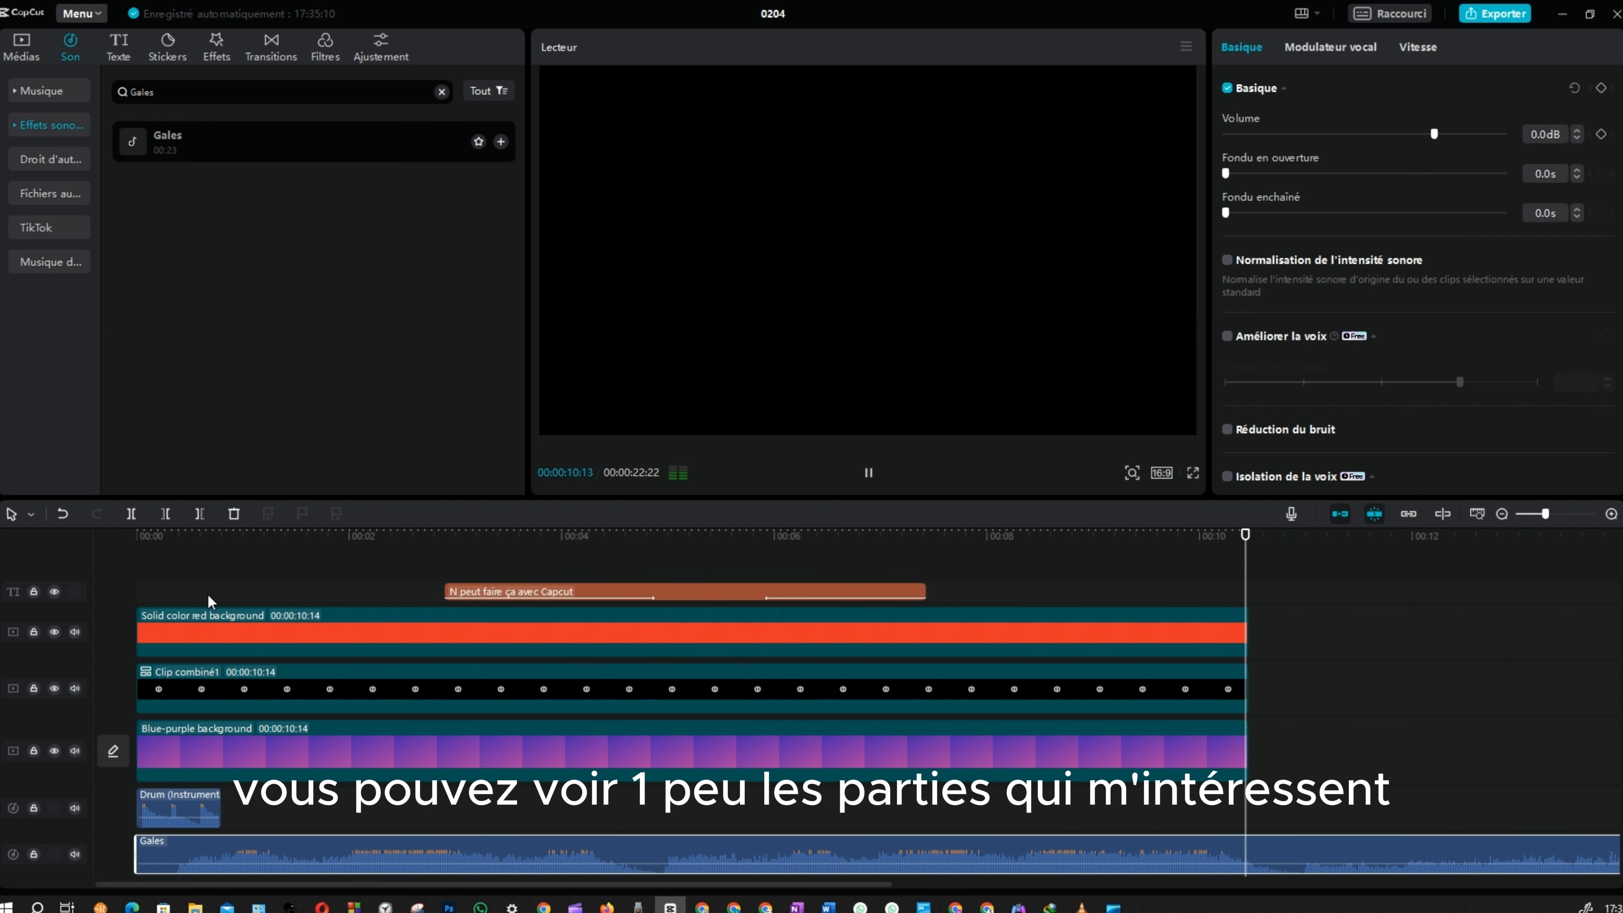
Stop playback, split the Gales sound at 00:00:10:14 where the video clips end, and delete the remainder
key("space")
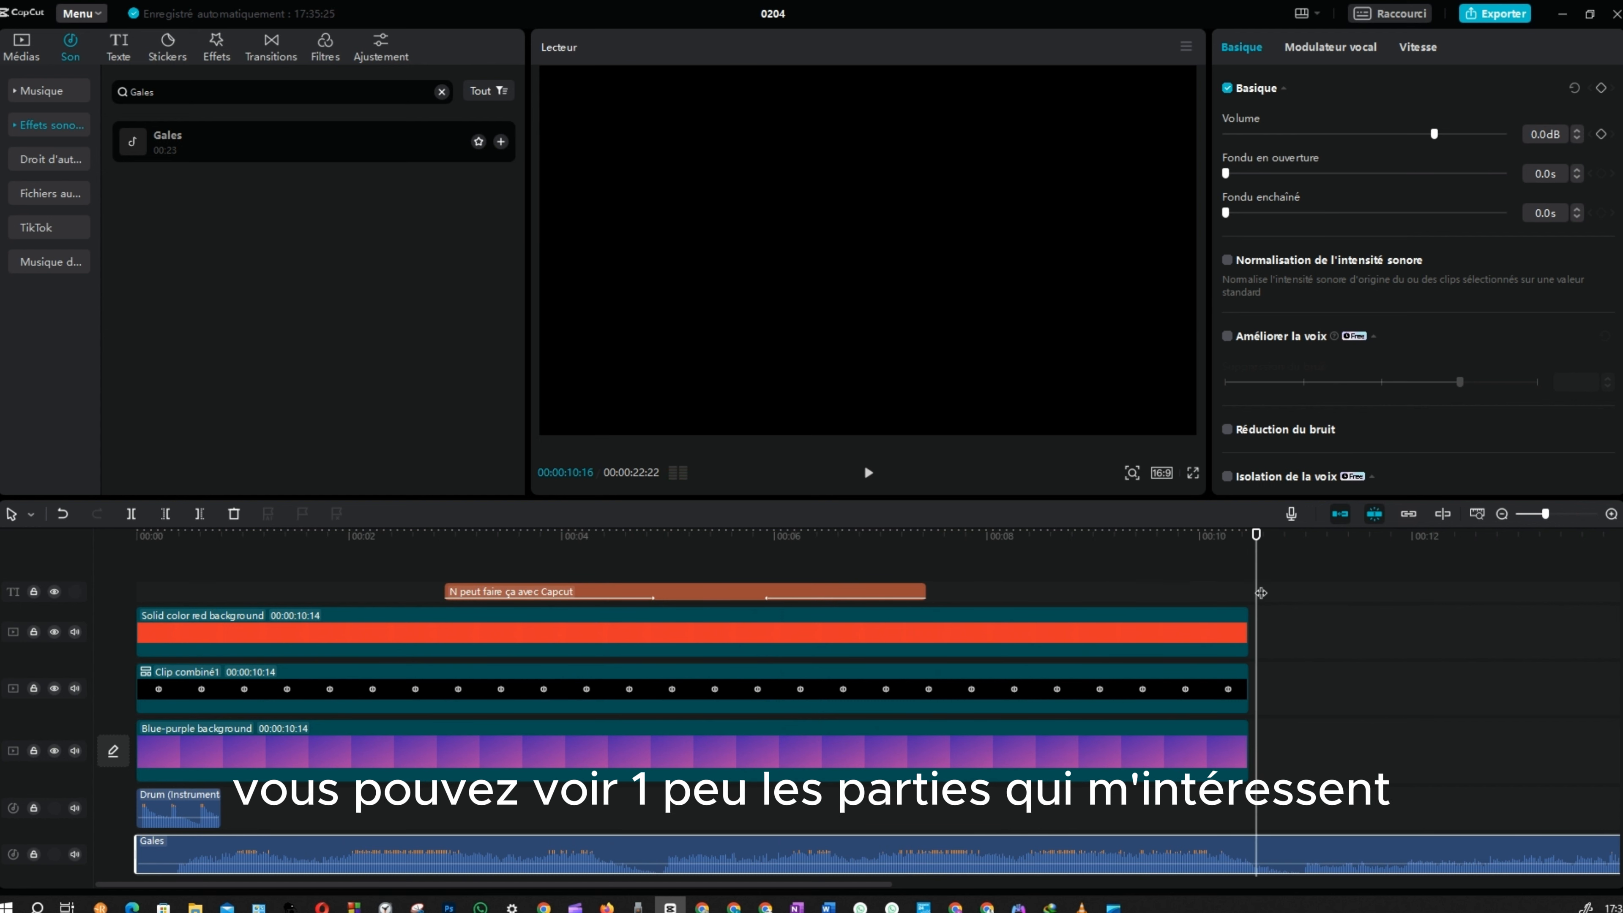
key("Left")
key("Left")
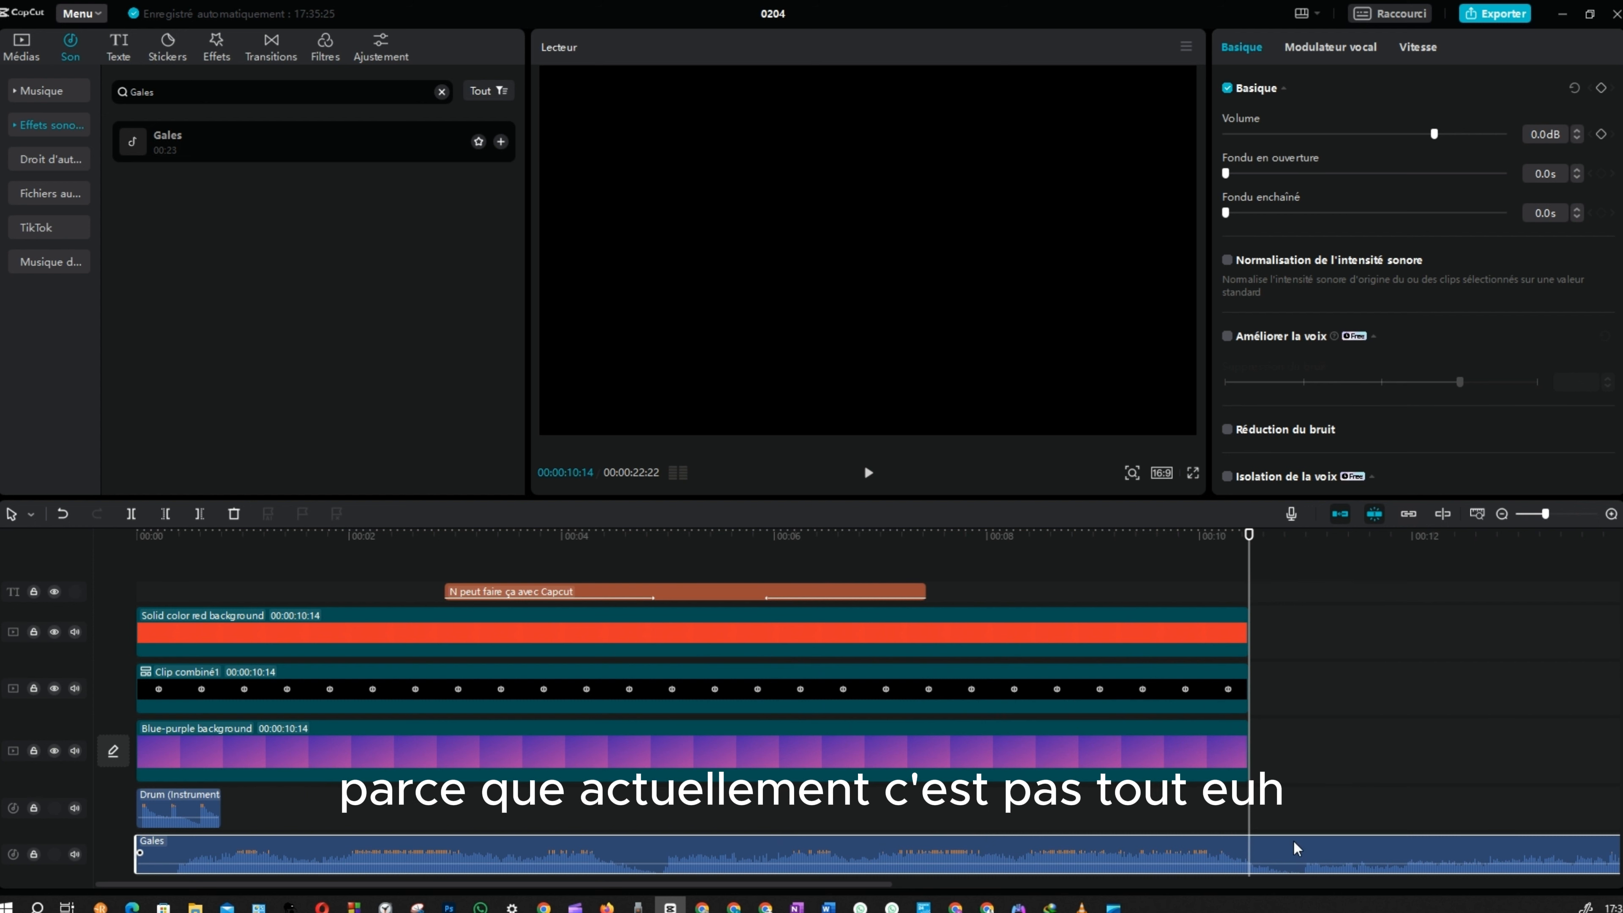
key("ctrl+b")
left_click(1285, 850)
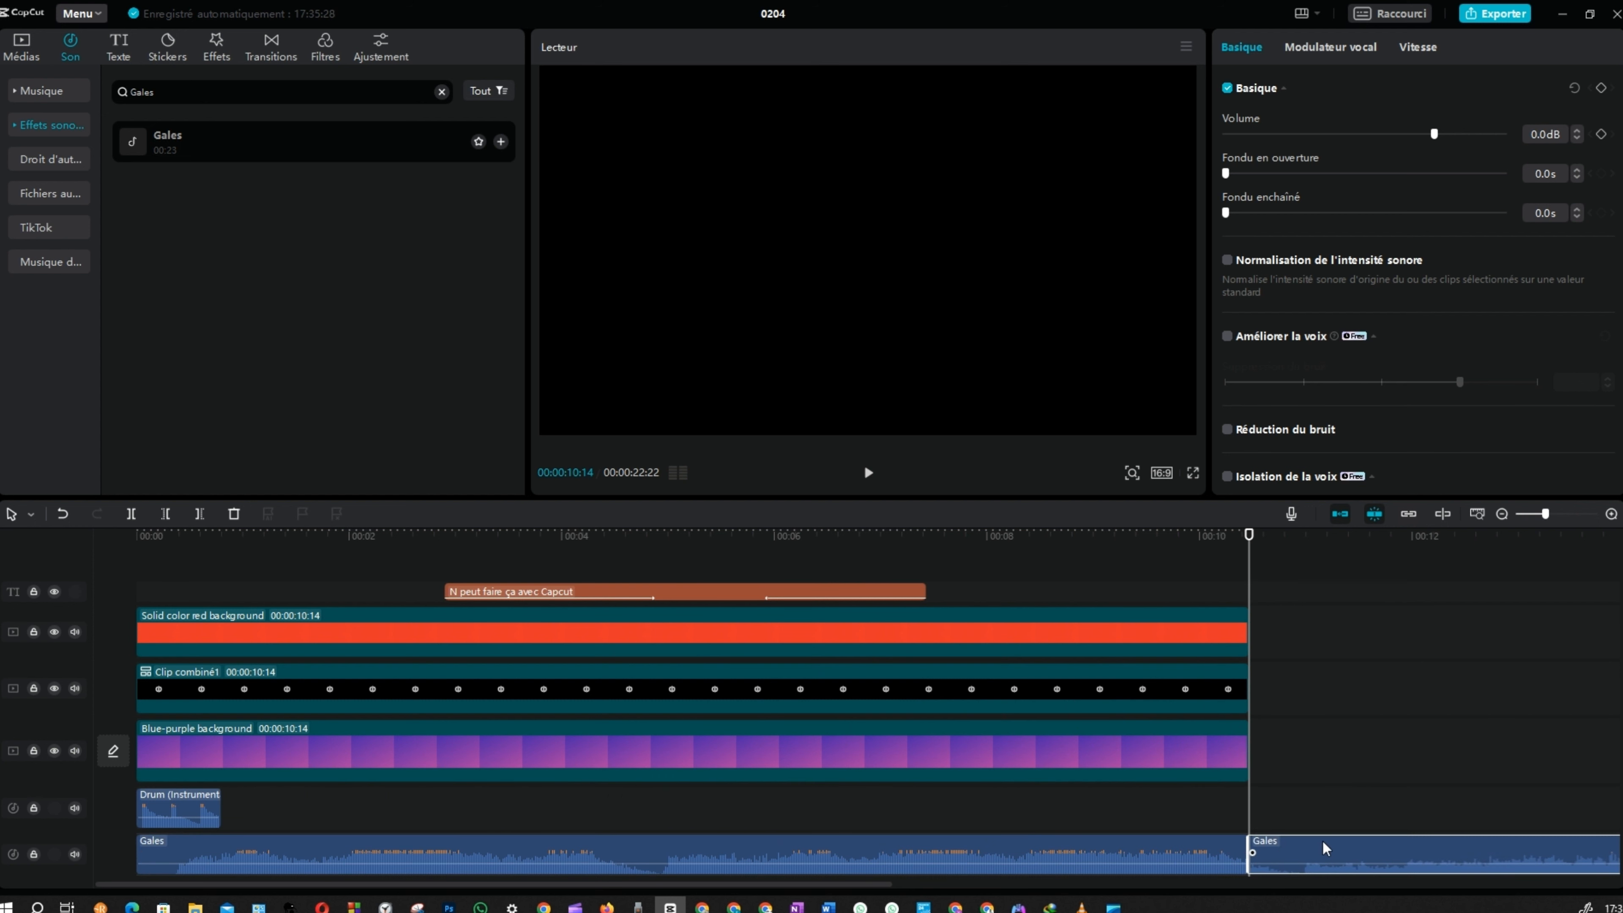
key("Delete")
Split the Gales sound at 00:00:04:26 and 00:00:05:28, isolating the part where the symbol stands still
left_click_drag(1250, 586, 655, 614)
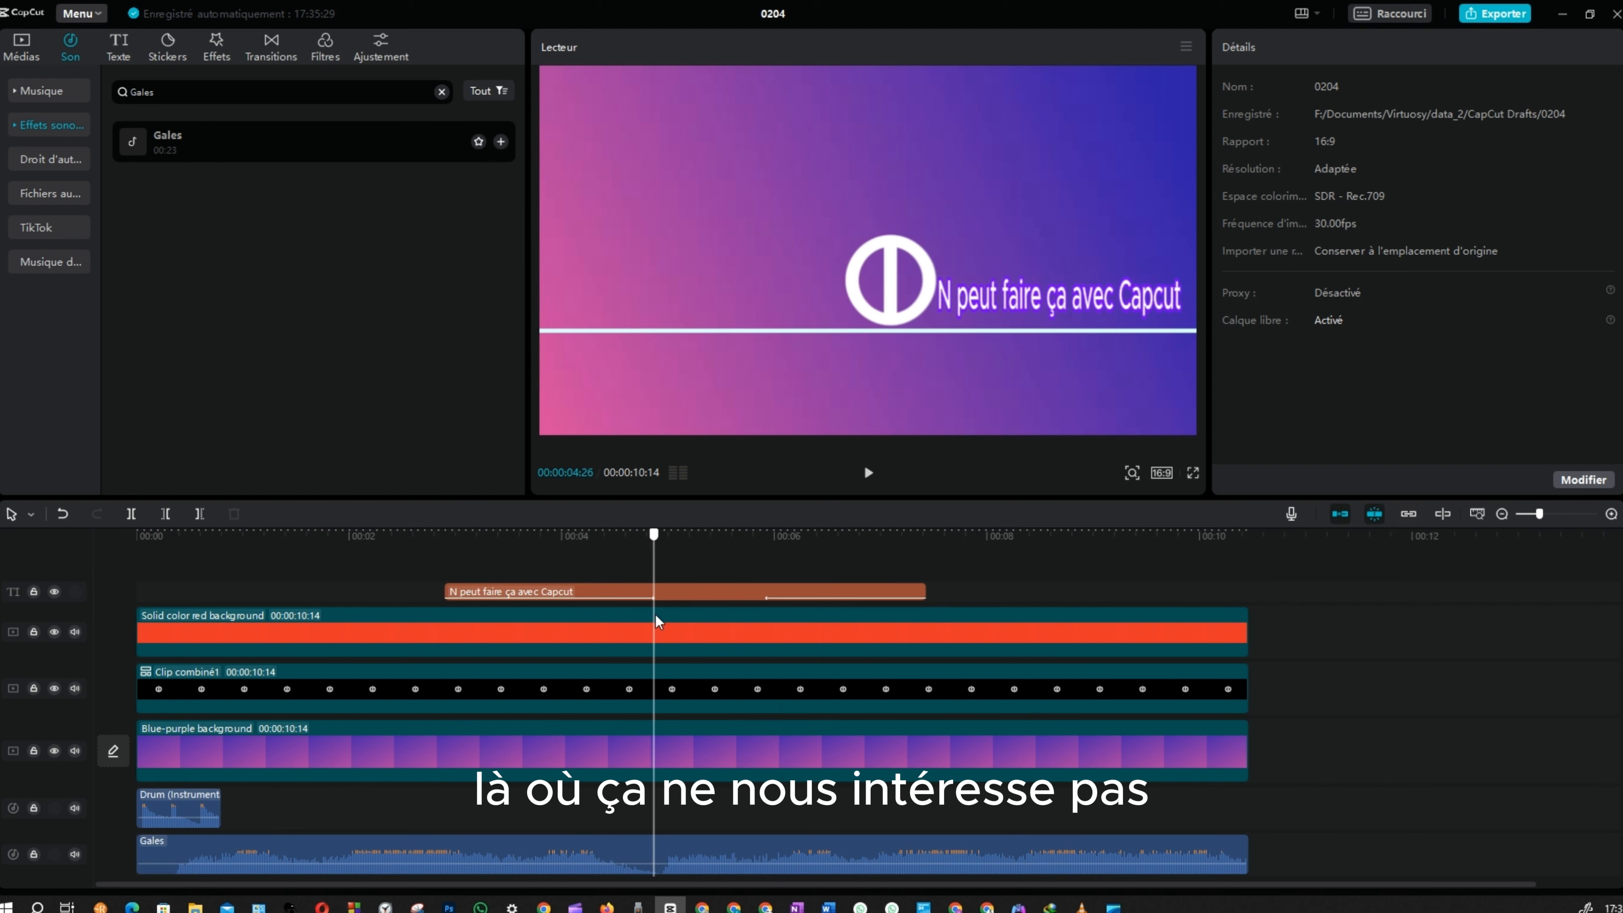
left_click(672, 852)
key("ctrl+b")
key("space")
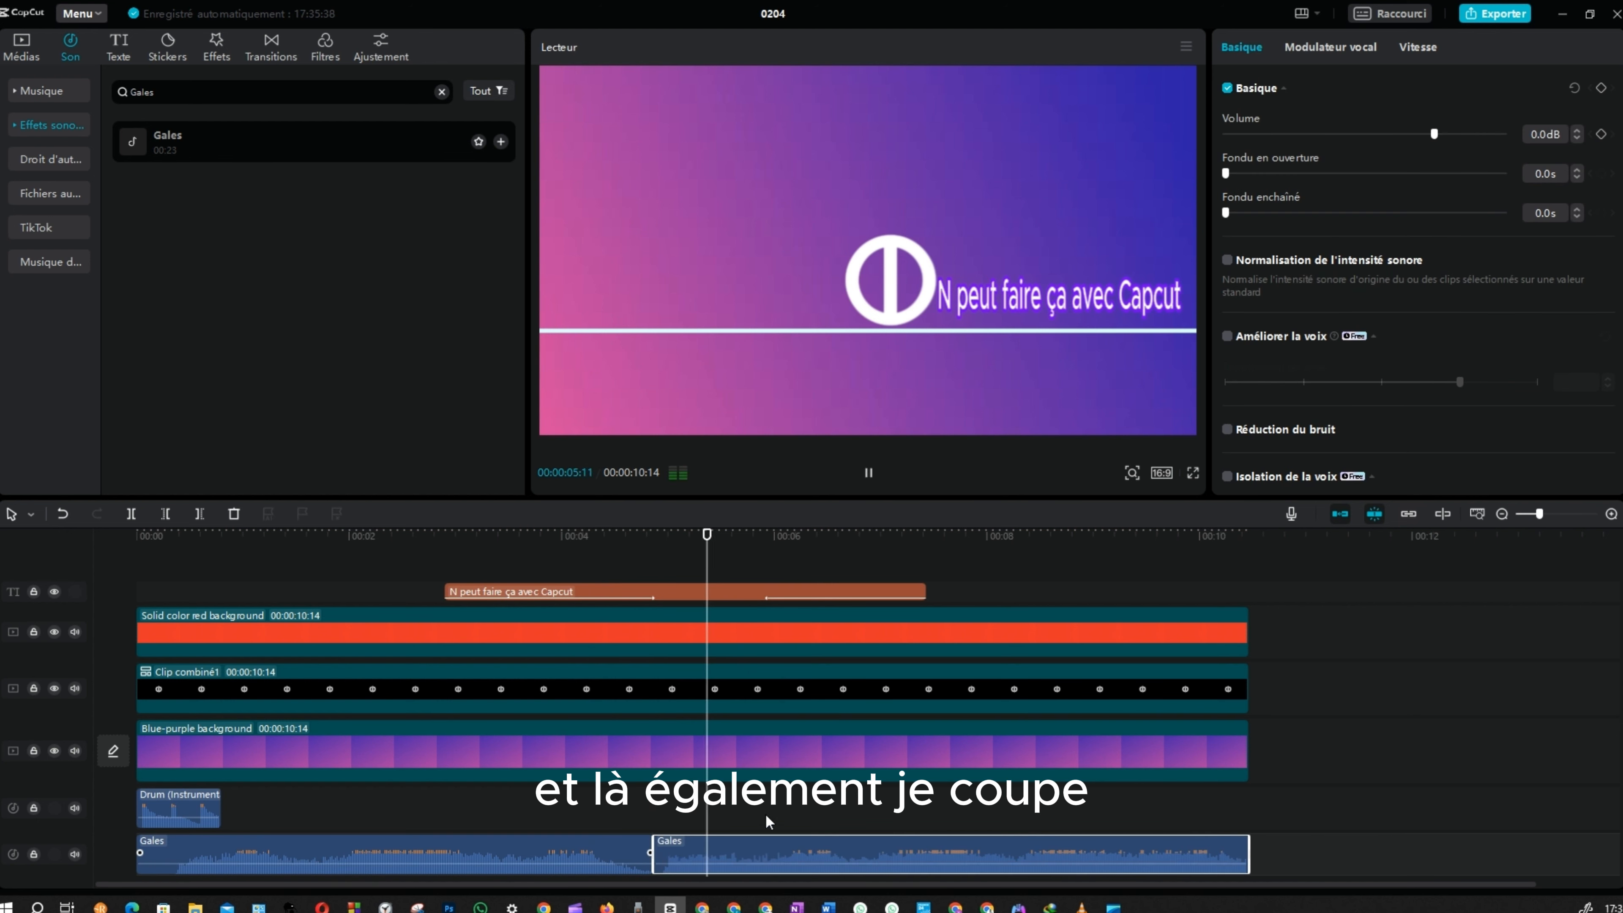
key("space")
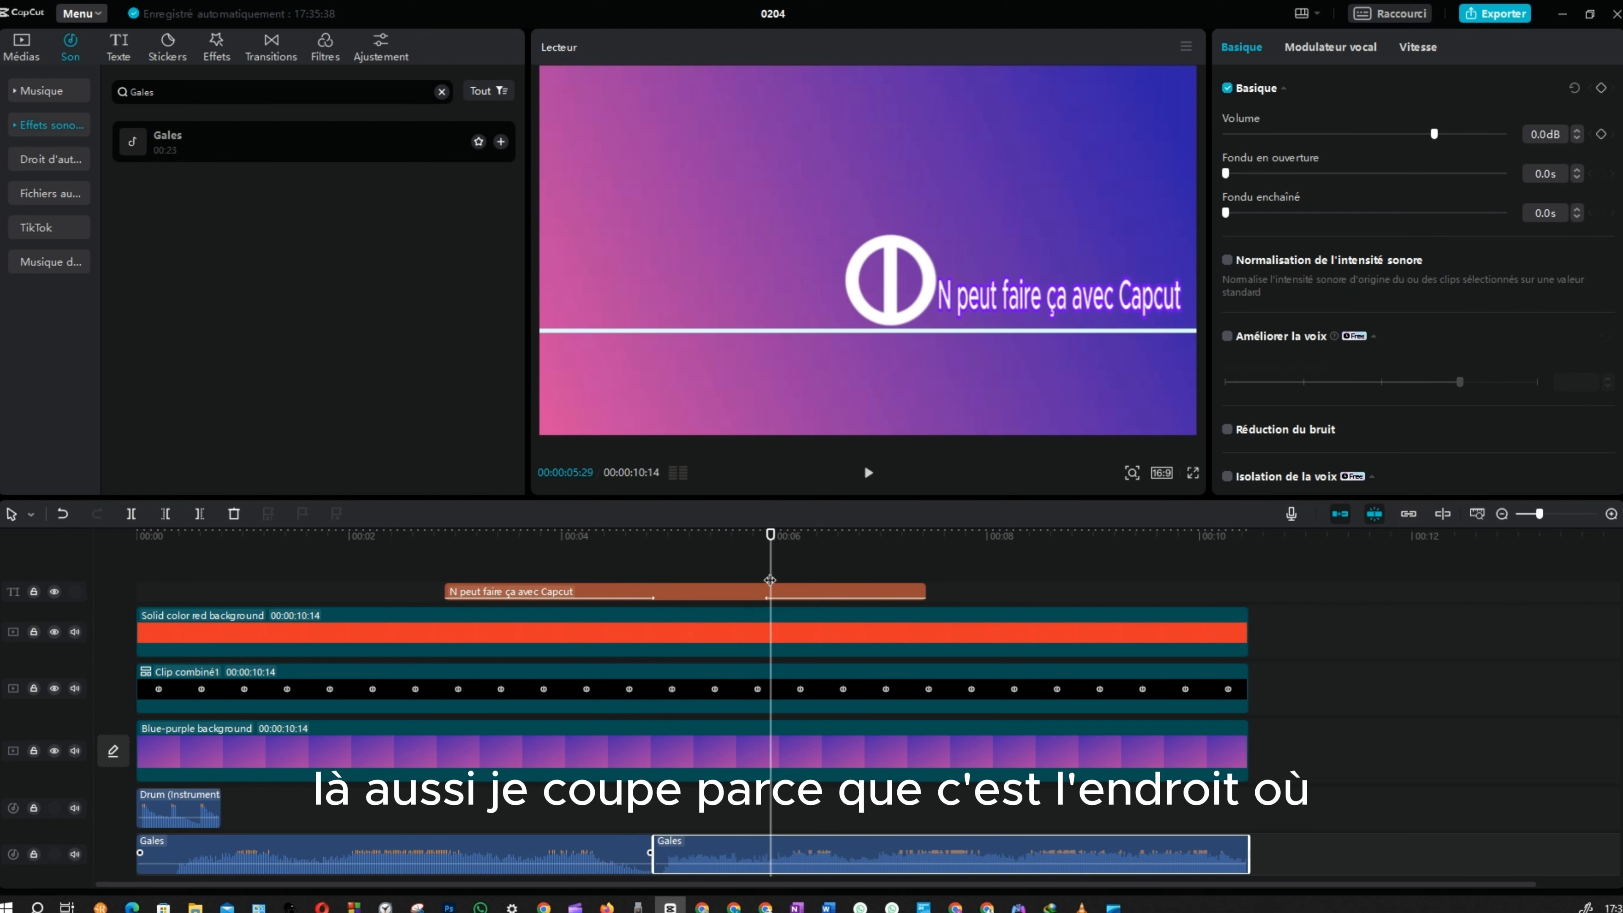
left_click_drag(770, 580, 767, 580)
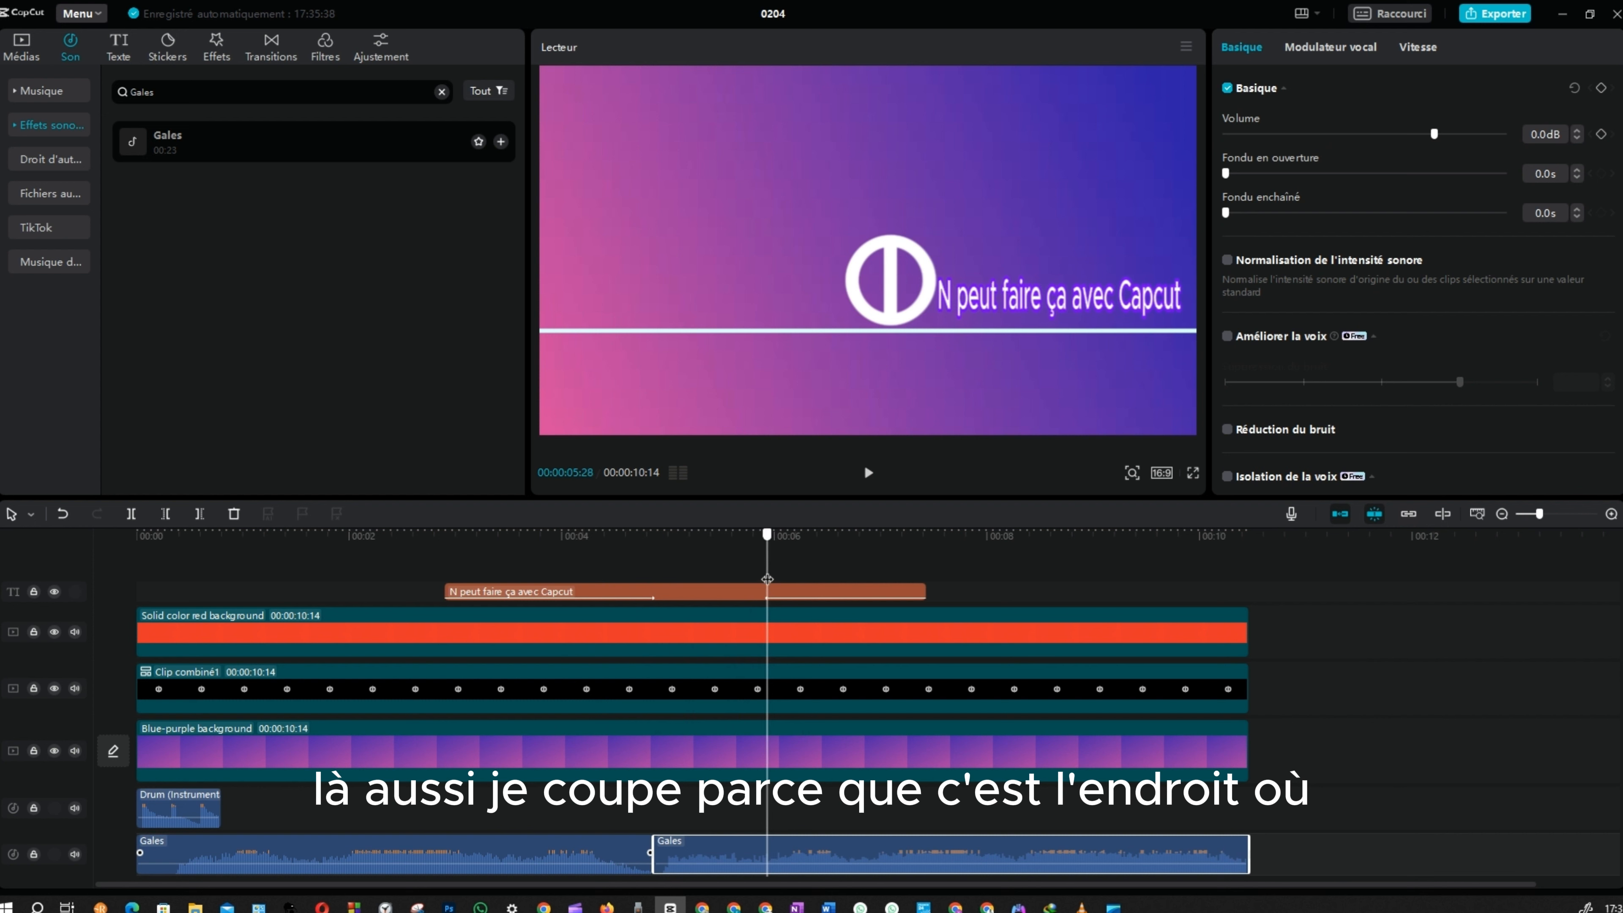
key("ctrl+b")
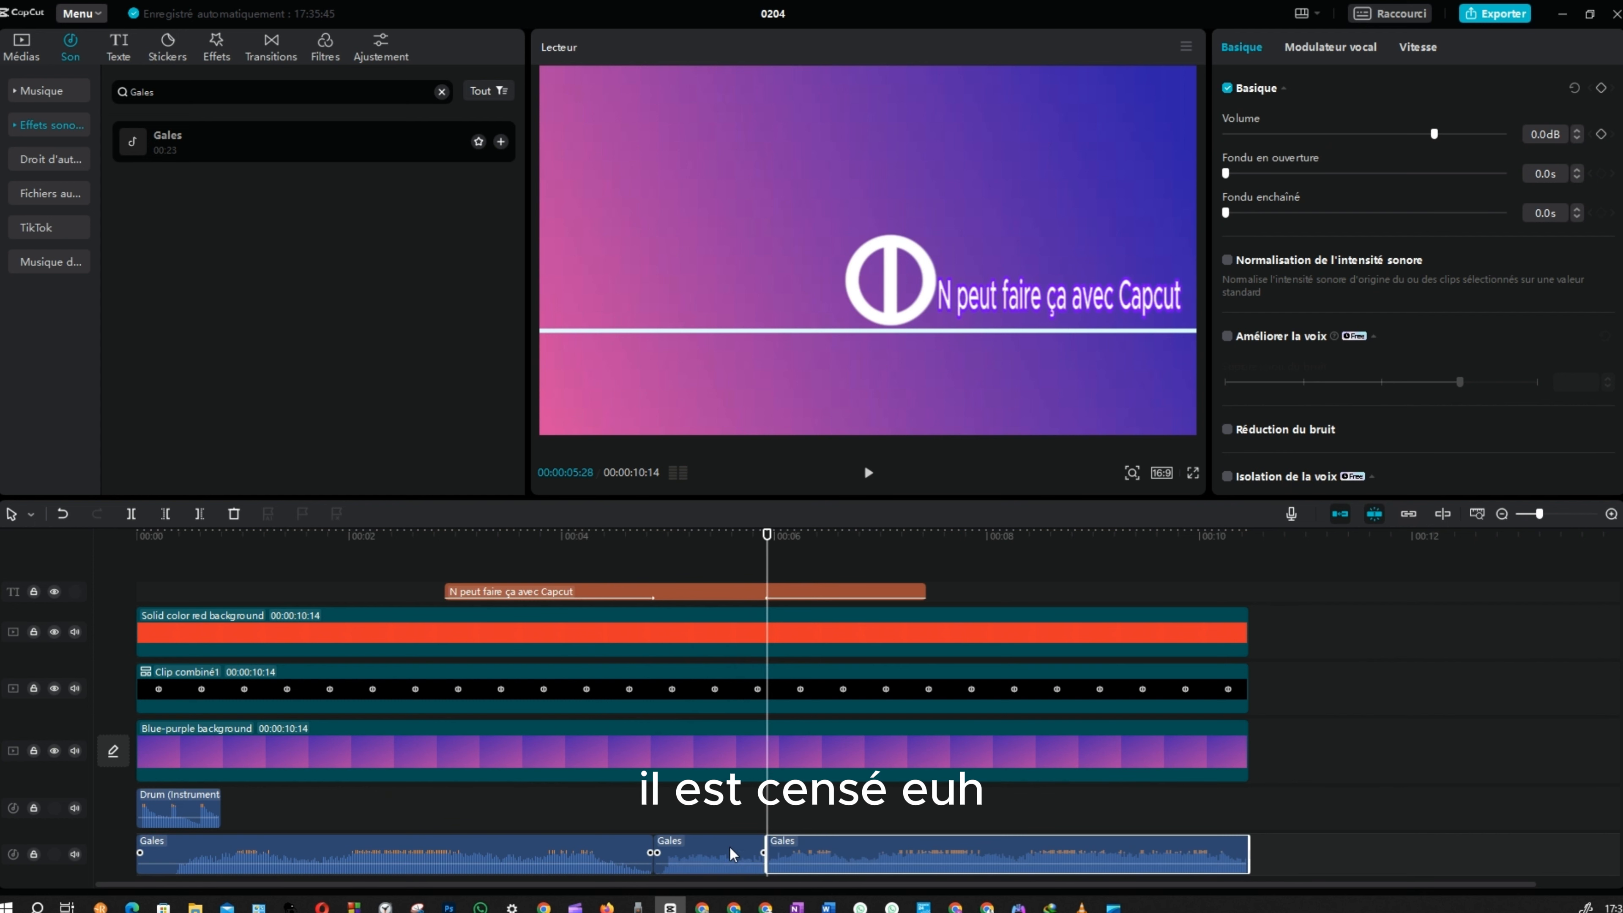
Give the middle Gales piece a 1.0 s fade-out, lower its volume to -27.7 dB, and play the sequence
left_click_drag(761, 853, 661, 852)
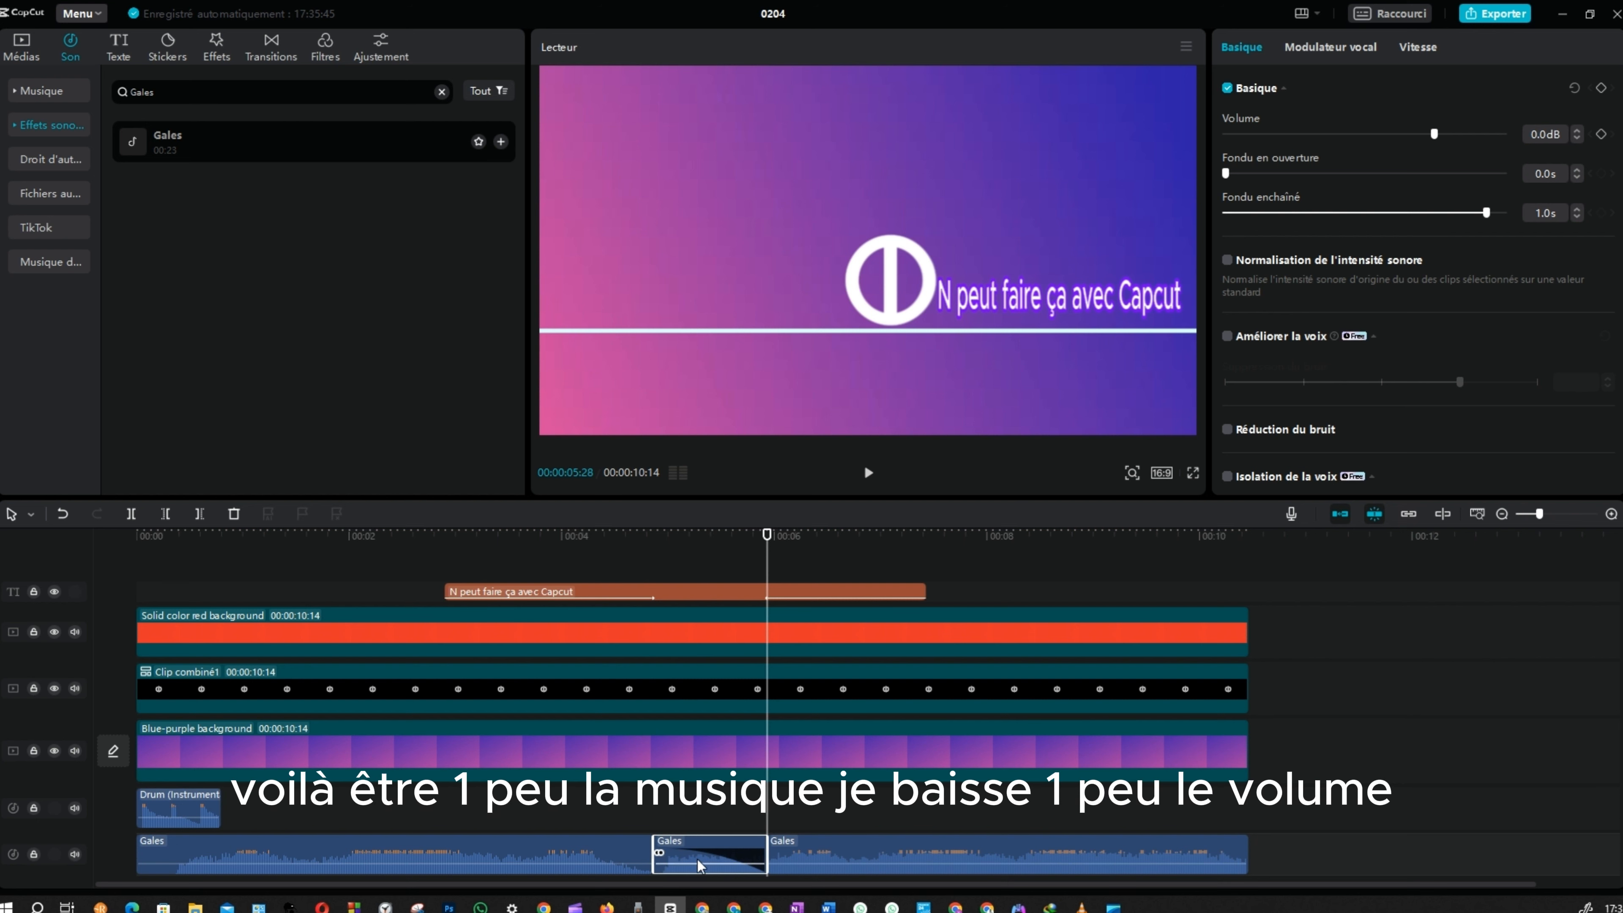
mouse_move(700, 862)
left_mouse_down()
mouse_move(715, 904)
mouse_move(719, 844)
mouse_move(719, 860)
left_mouse_up()
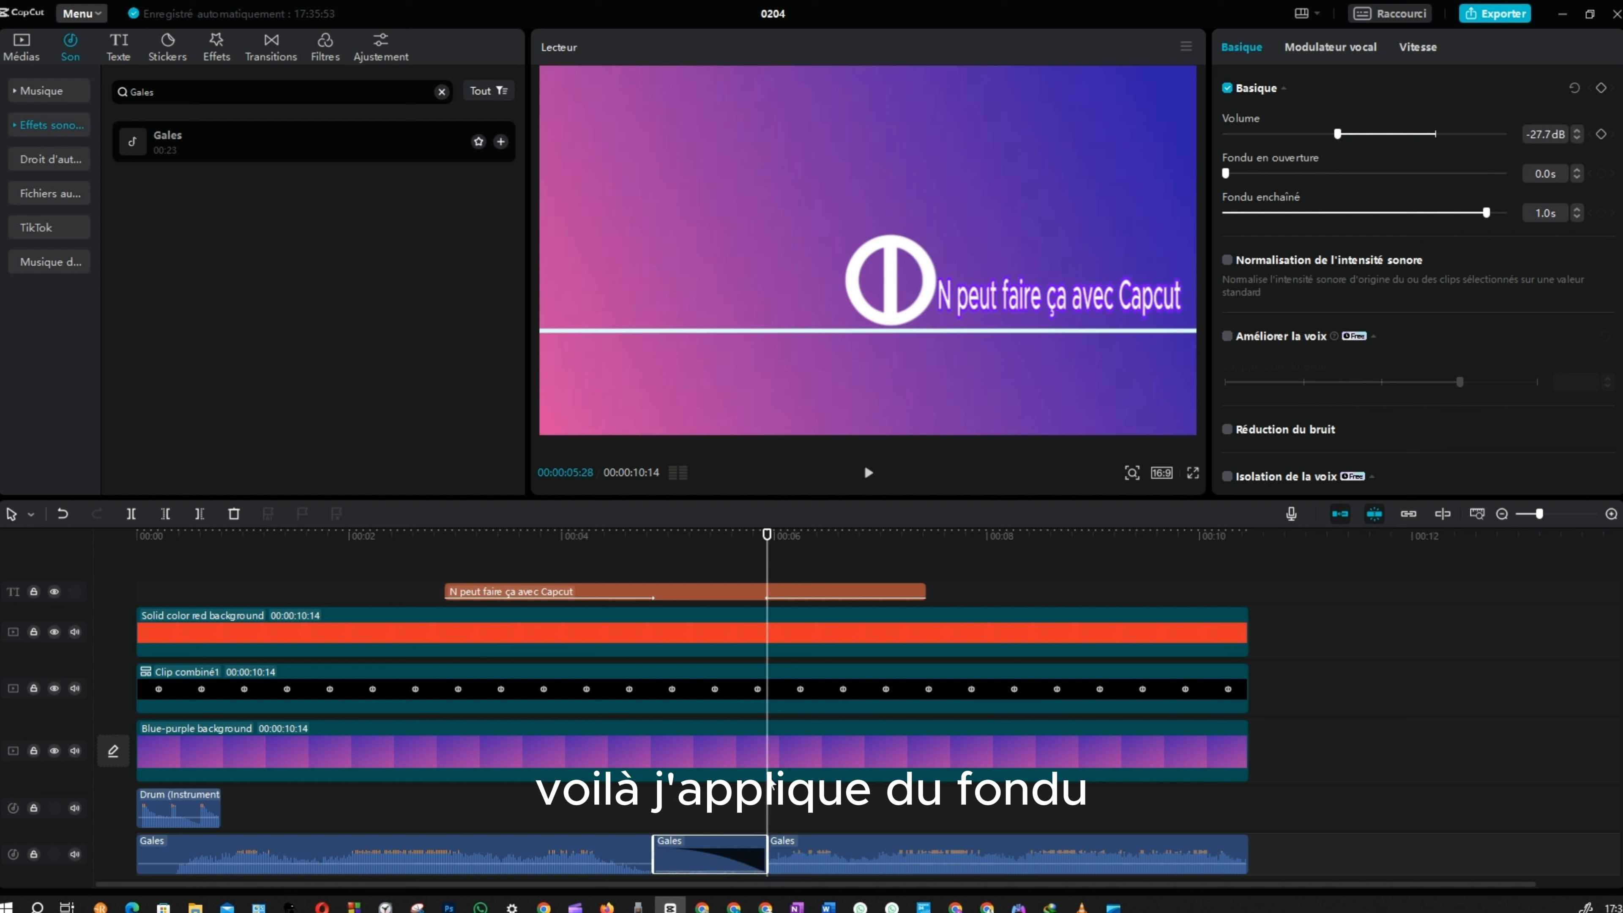
left_click_drag(766, 795, 195, 809)
key("space")
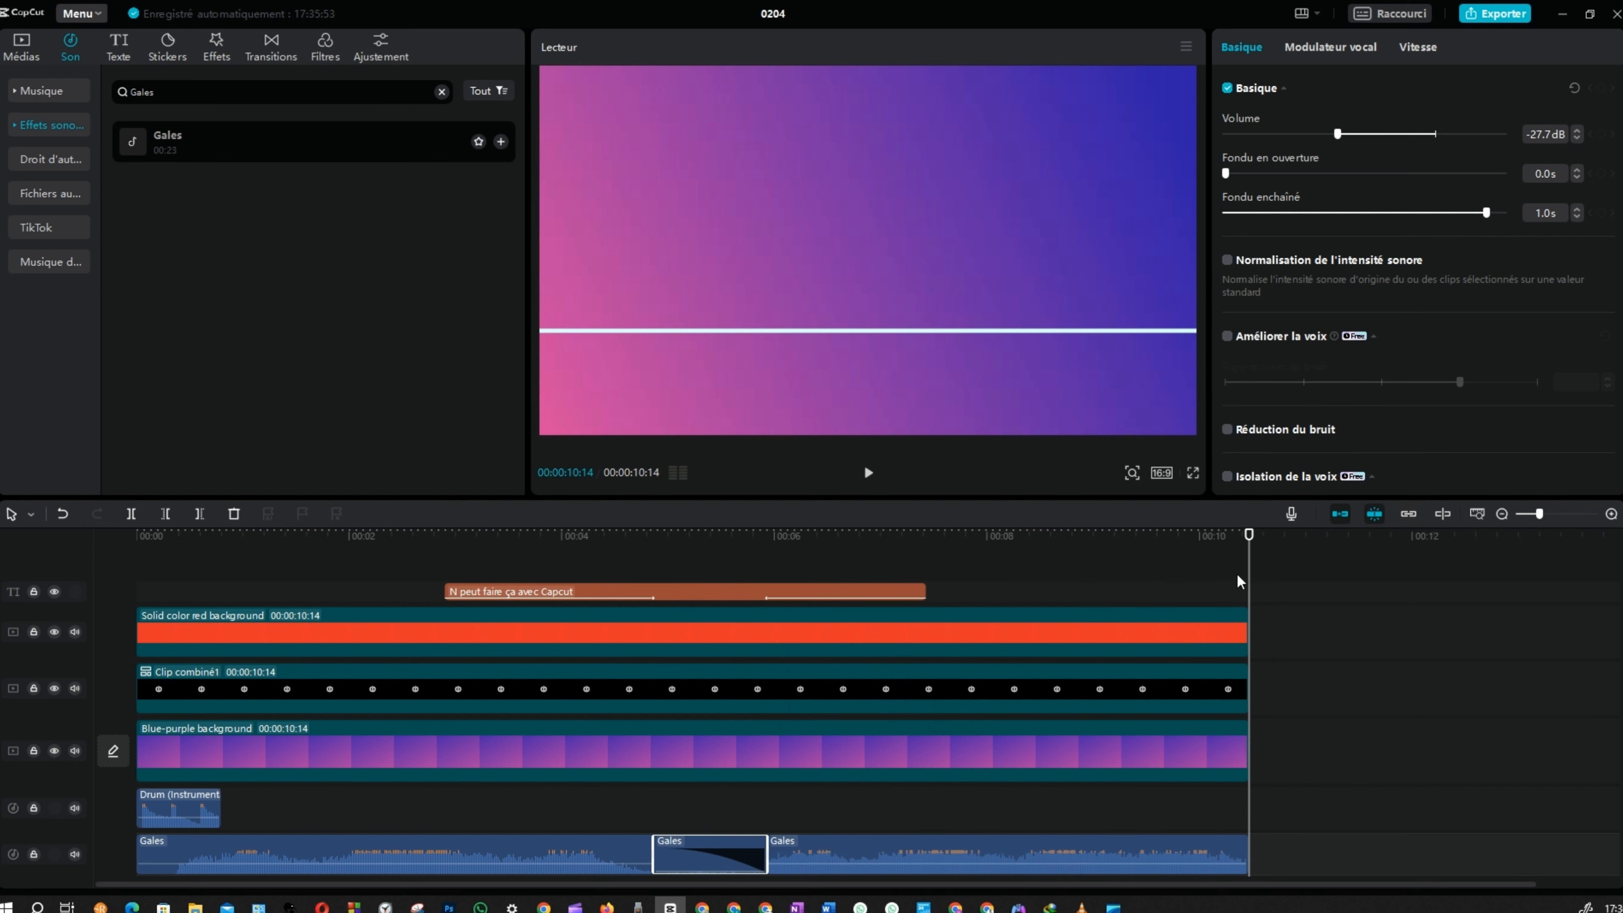
key("space")
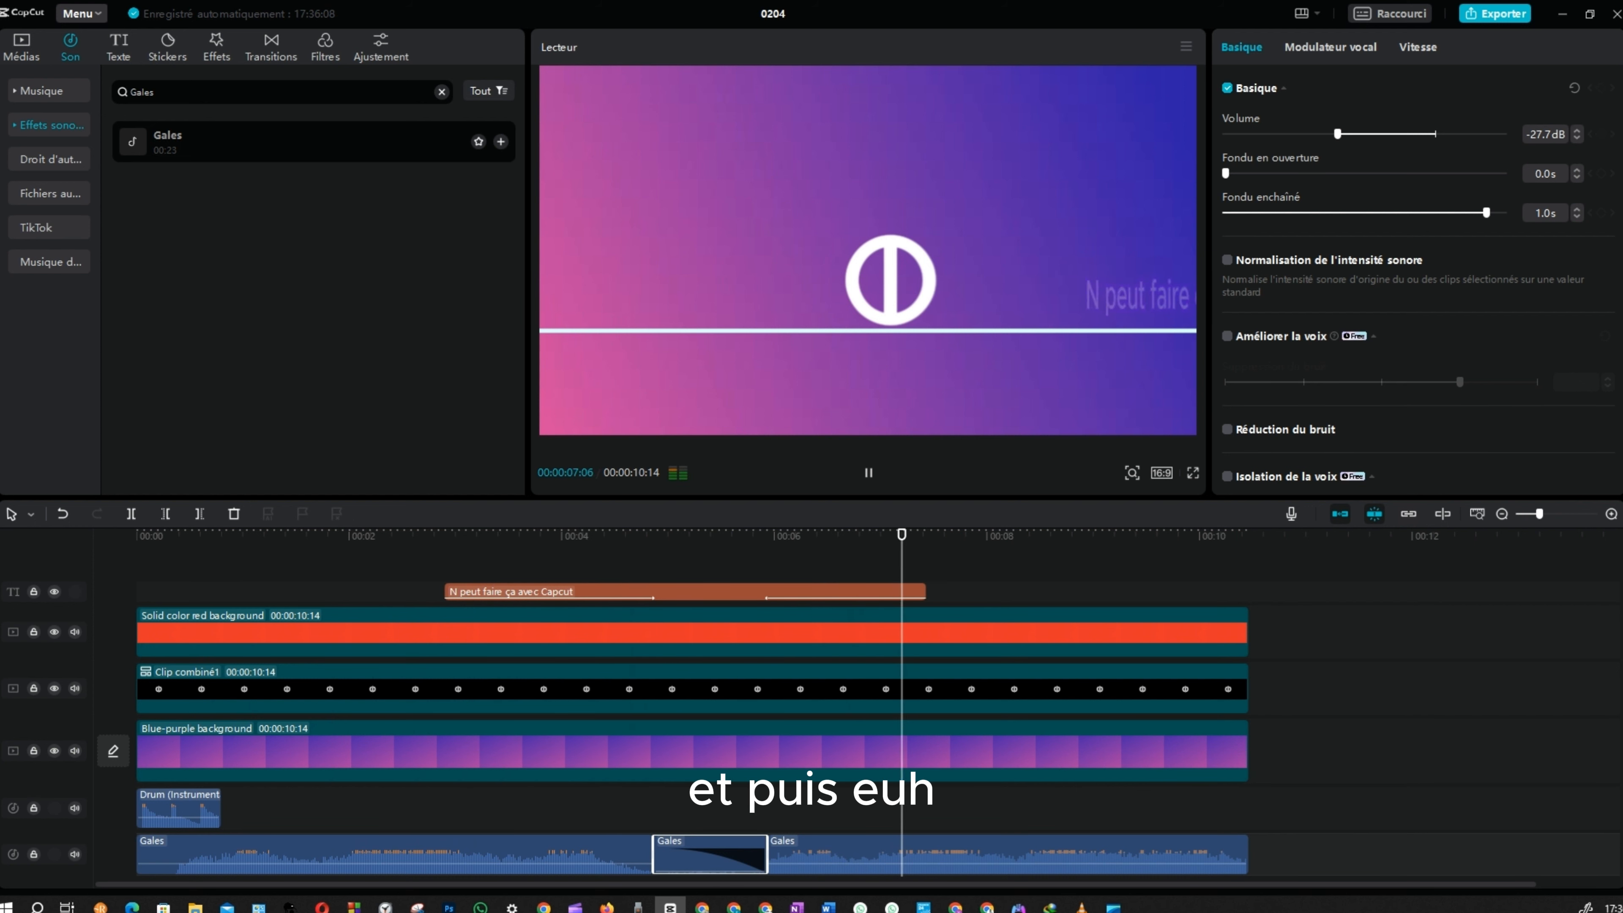
key("space")
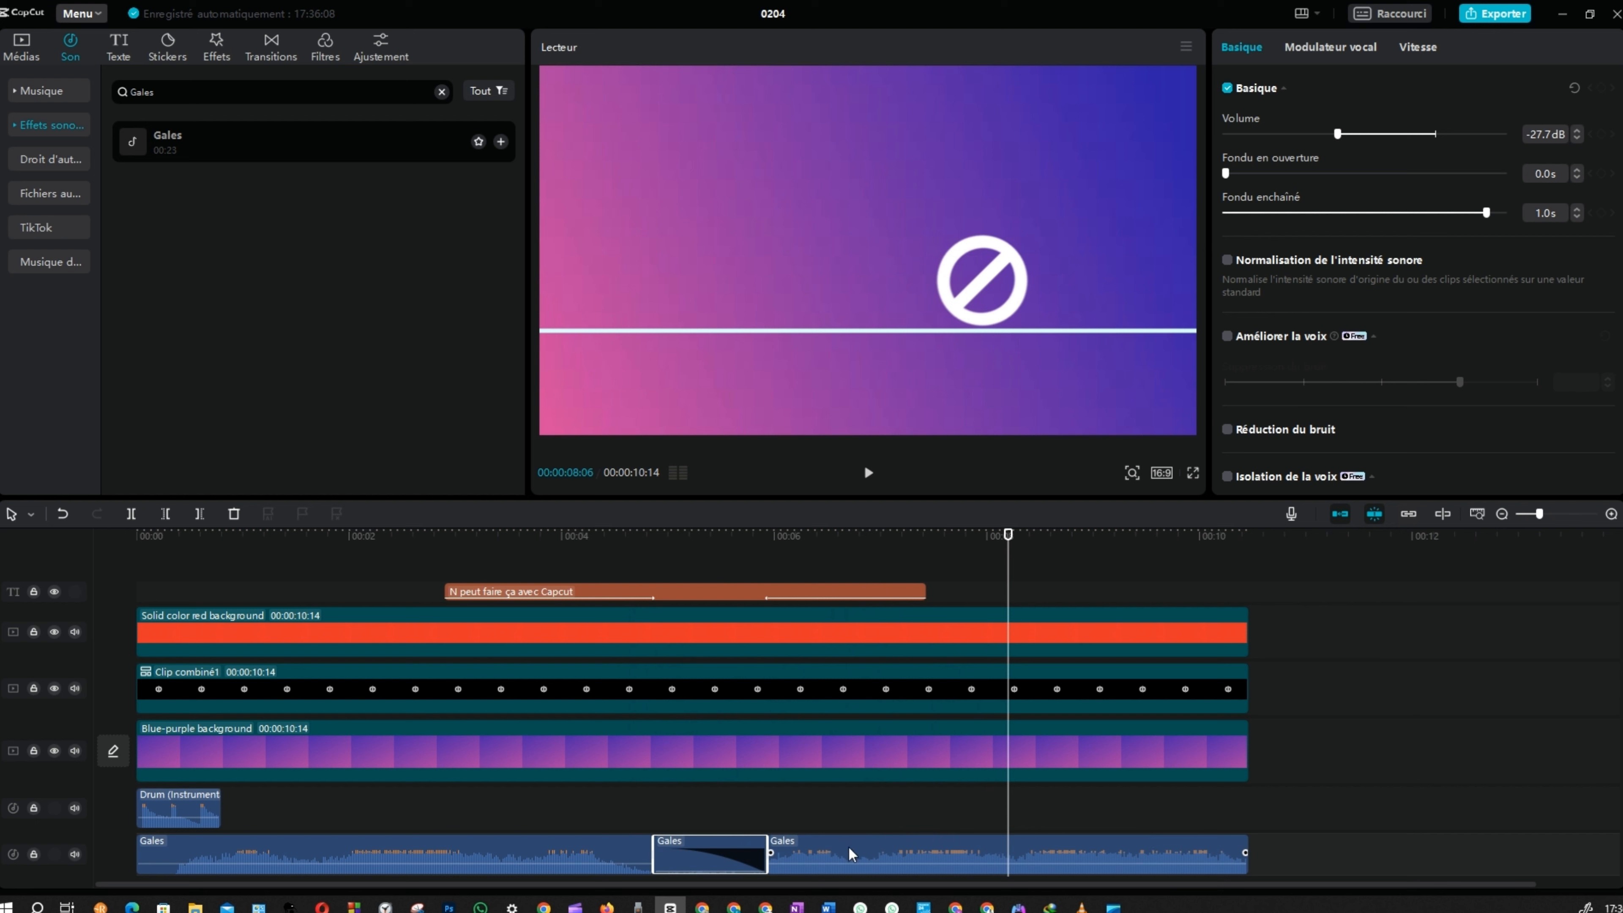
Add a 1.2 s fade-in to the last Gales piece and listen to the sequence from before the text stops
left_click(831, 855)
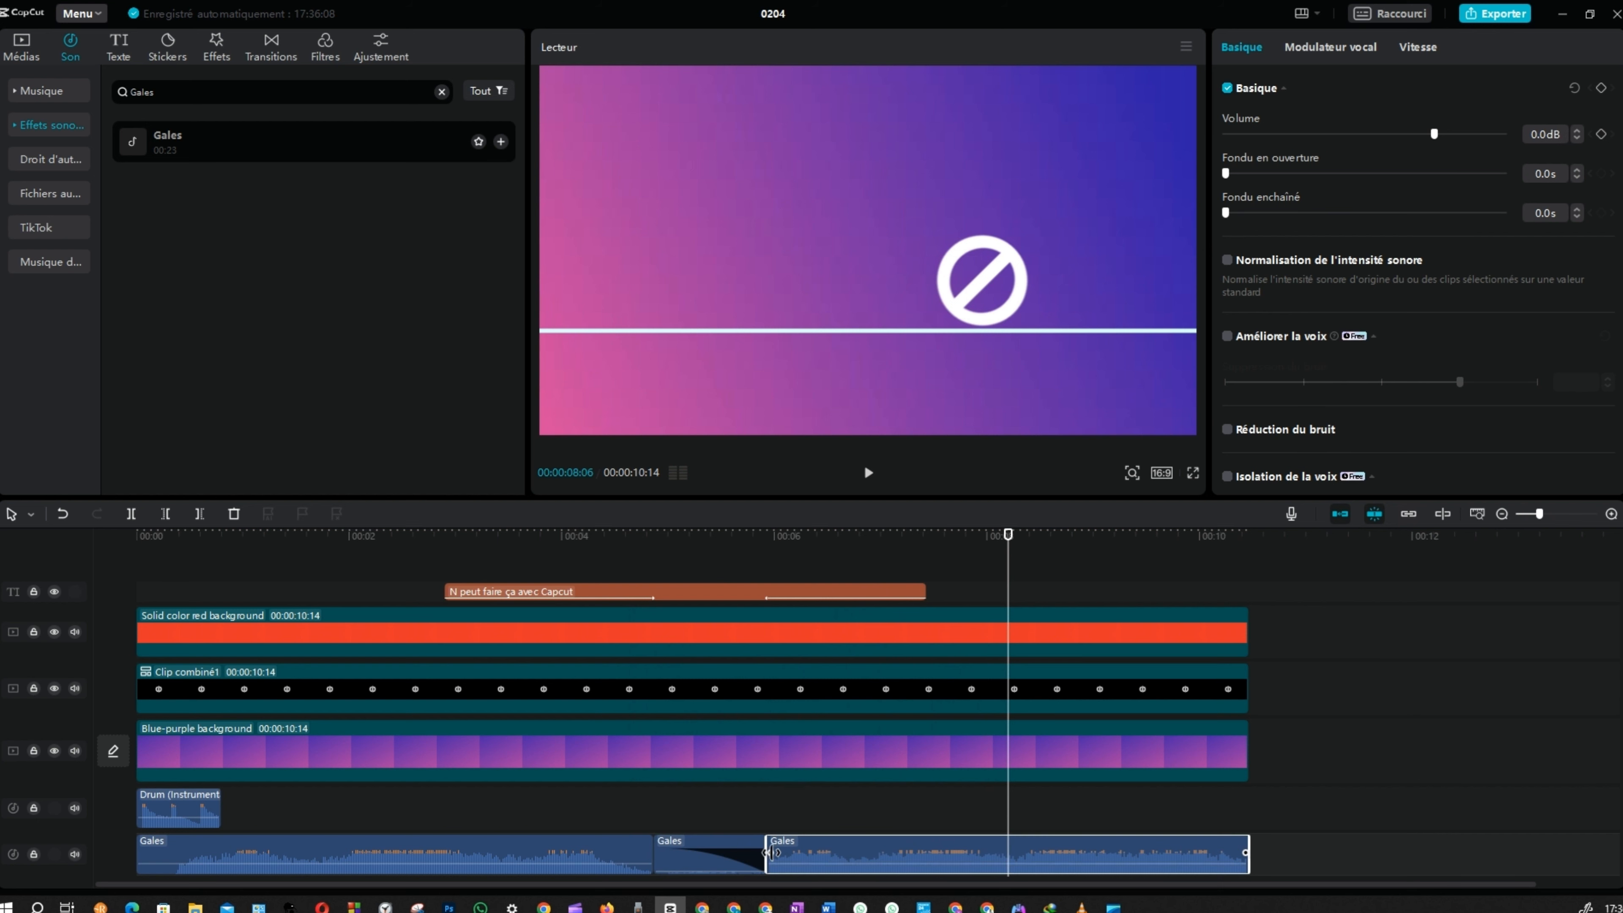
left_click_drag(833, 856, 1141, 868)
left_click_drag(1000, 849, 895, 854)
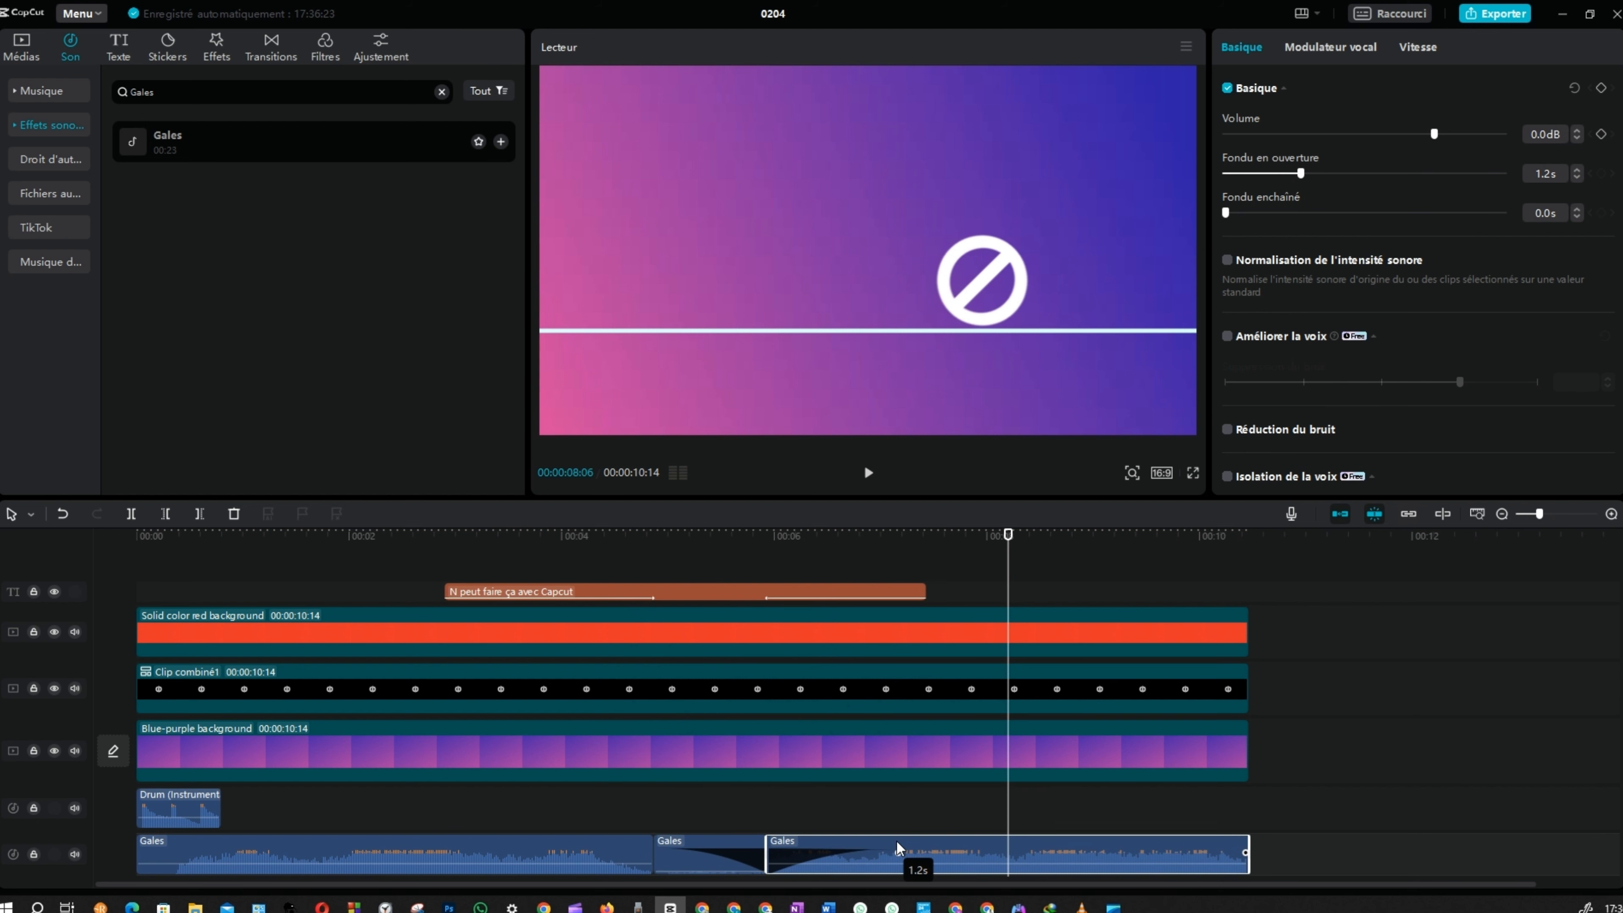
left_click_drag(1006, 569, 531, 568)
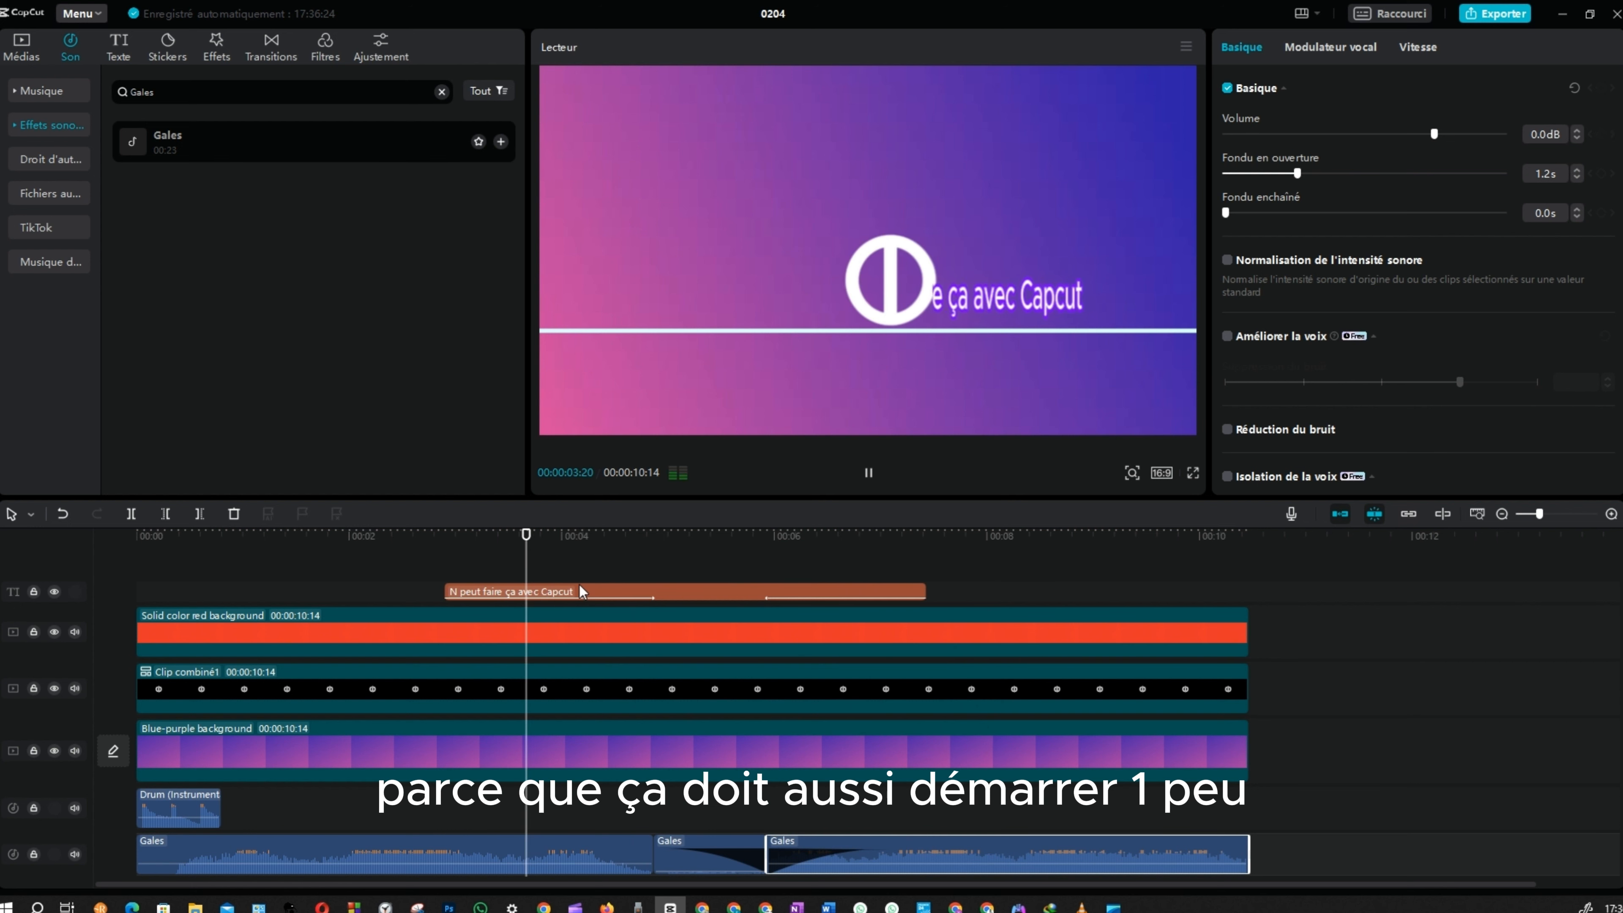
key("space")
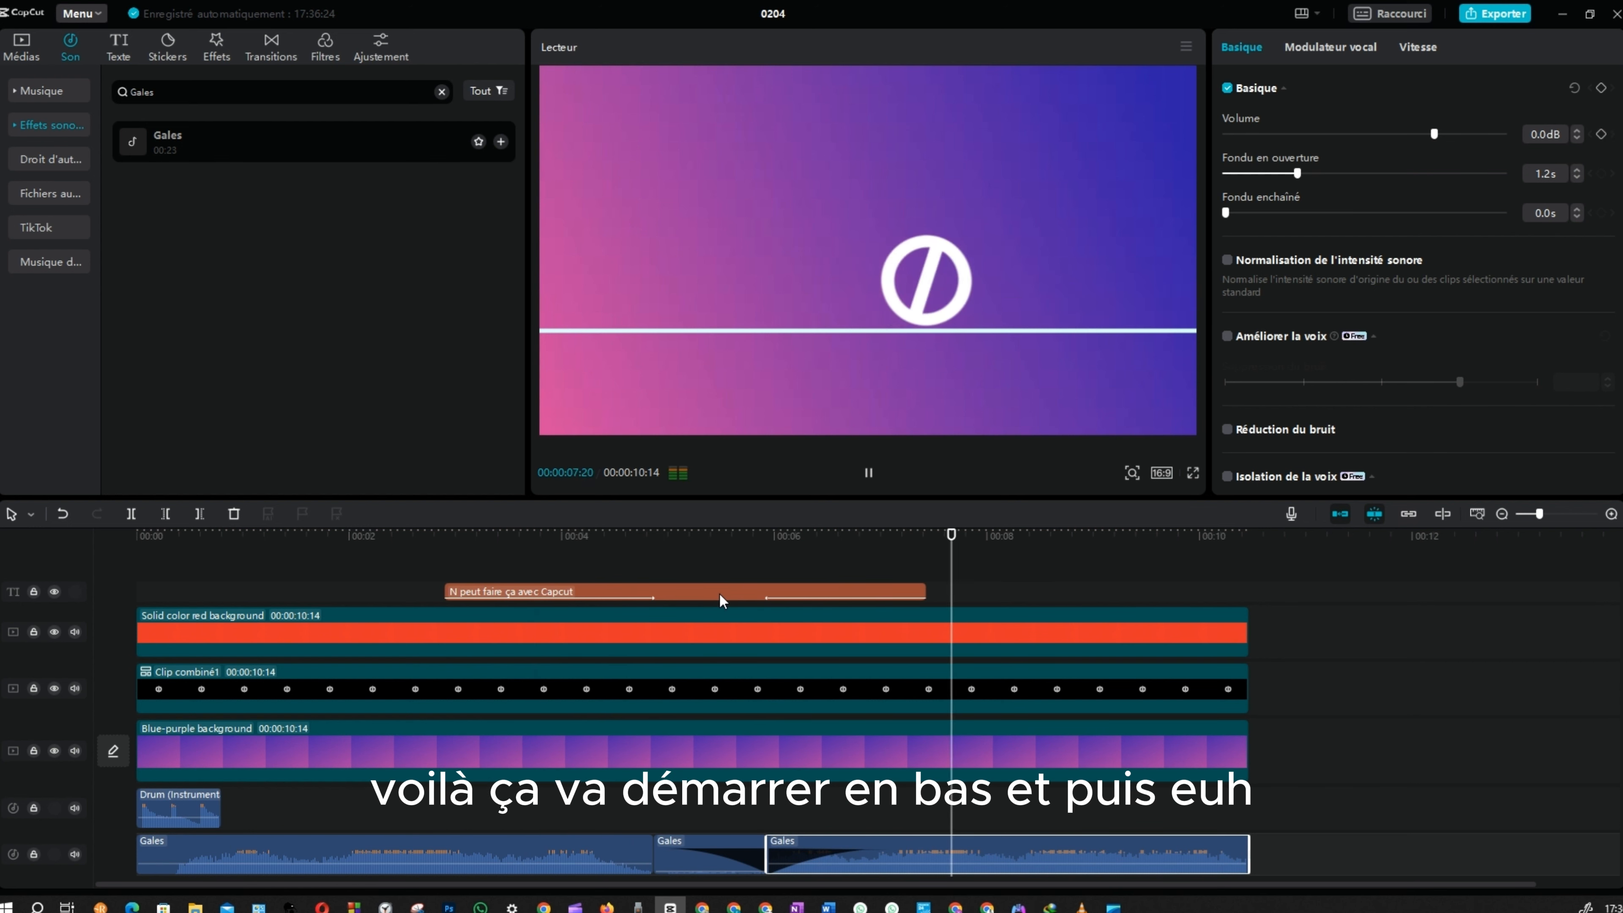
key("space")
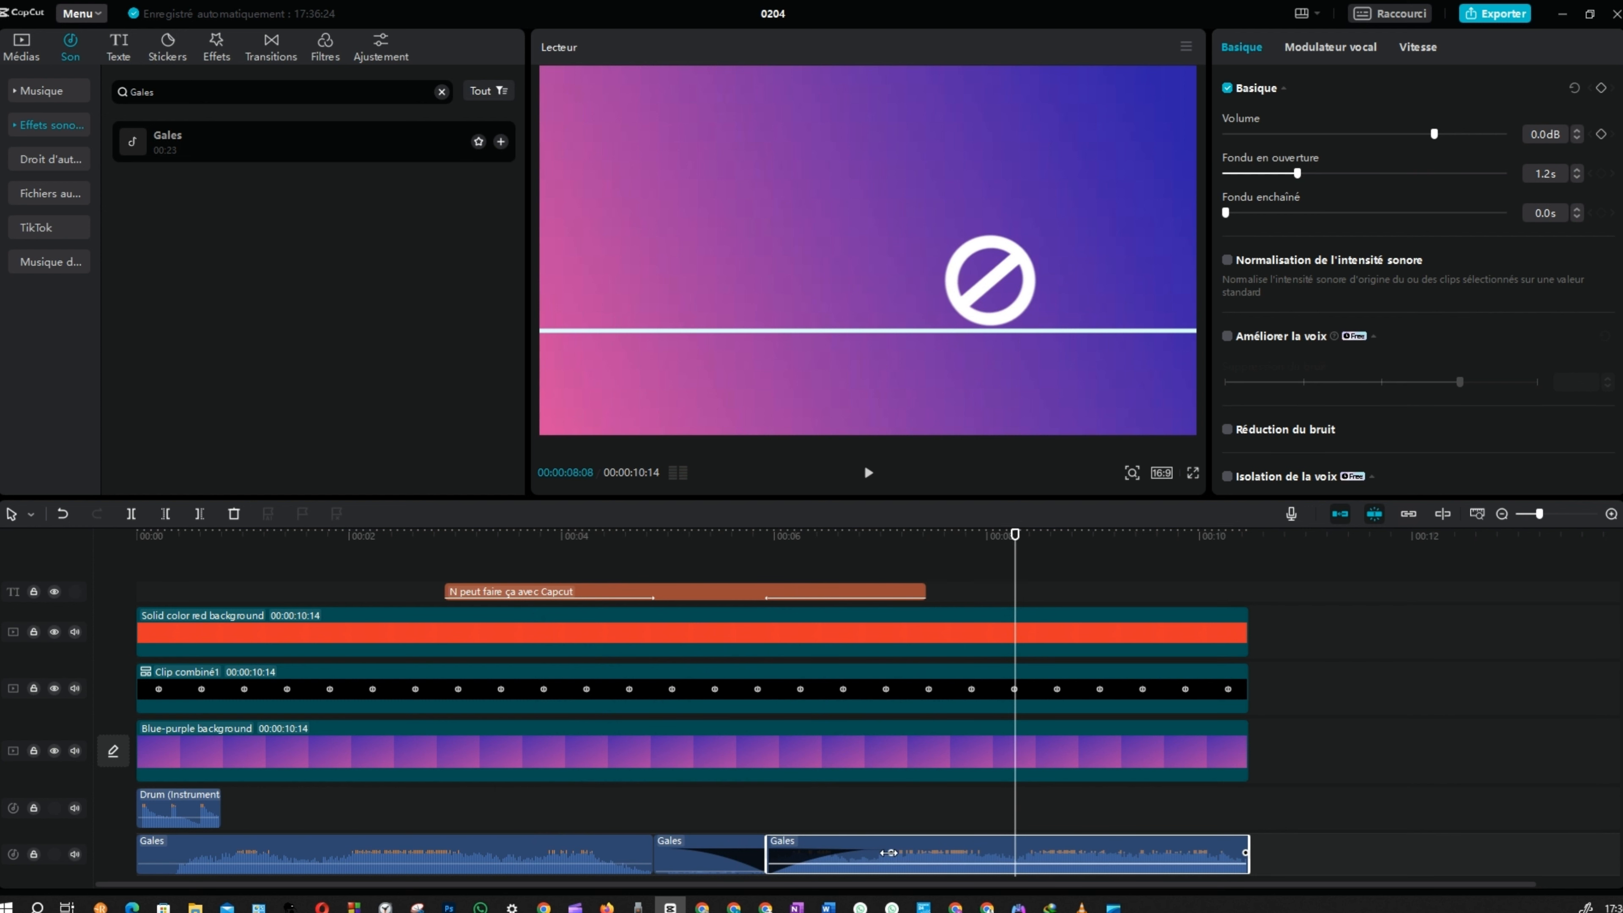
Set the last Gales piece's fade-in to 2.5 s and play the whole sequence from the start
left_click_drag(888, 853, 1025, 857)
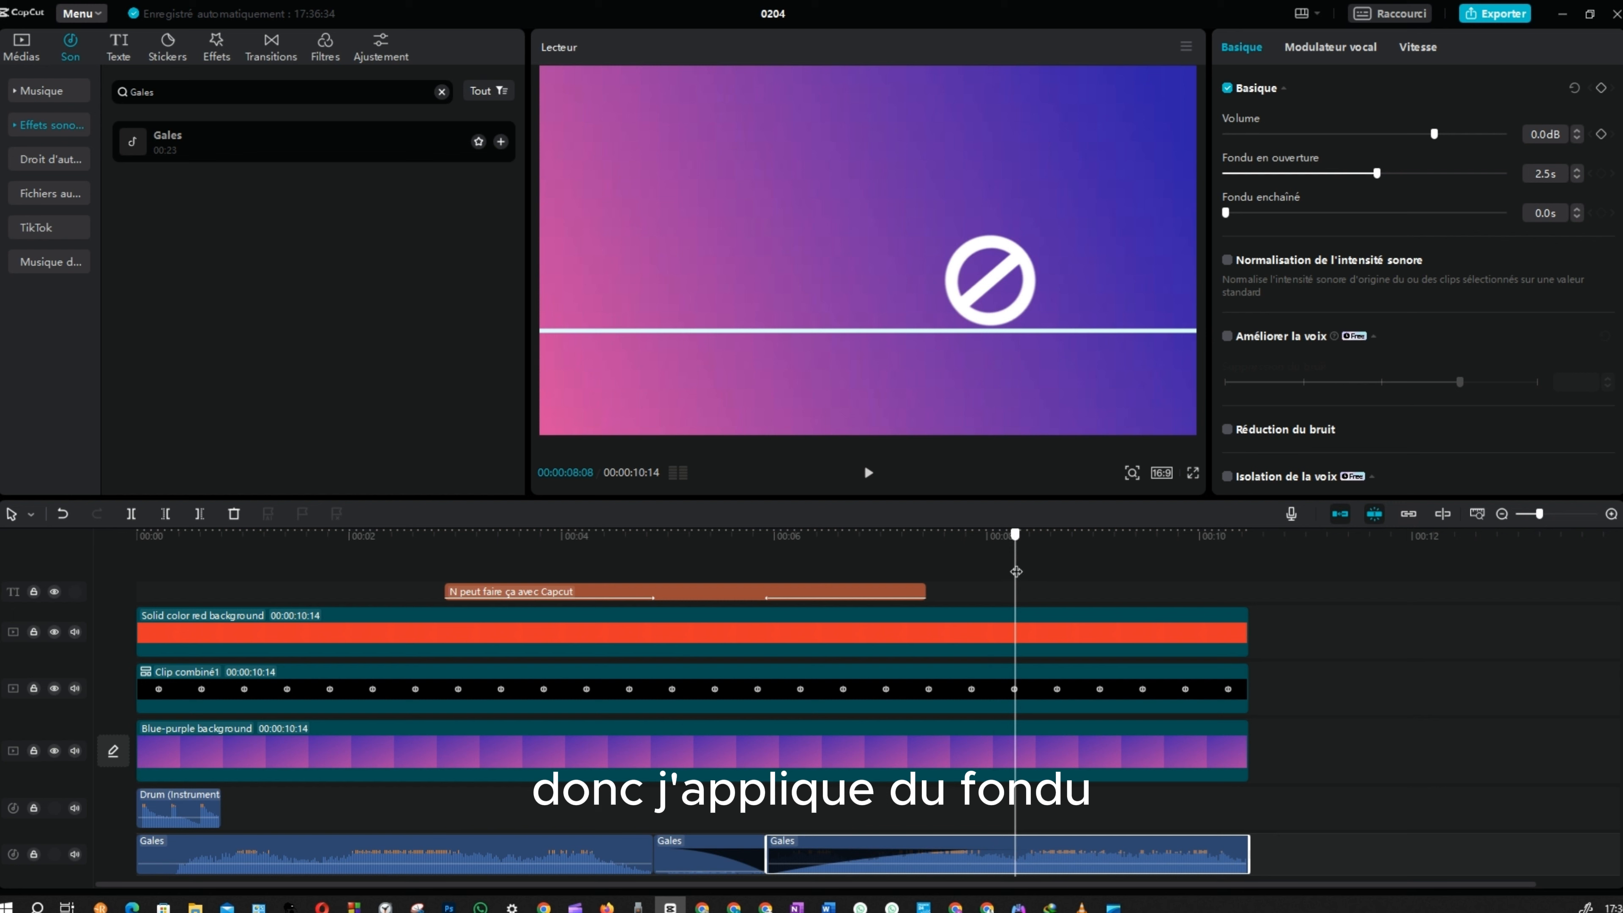
left_click_drag(1016, 571, 18, 569)
key("space")
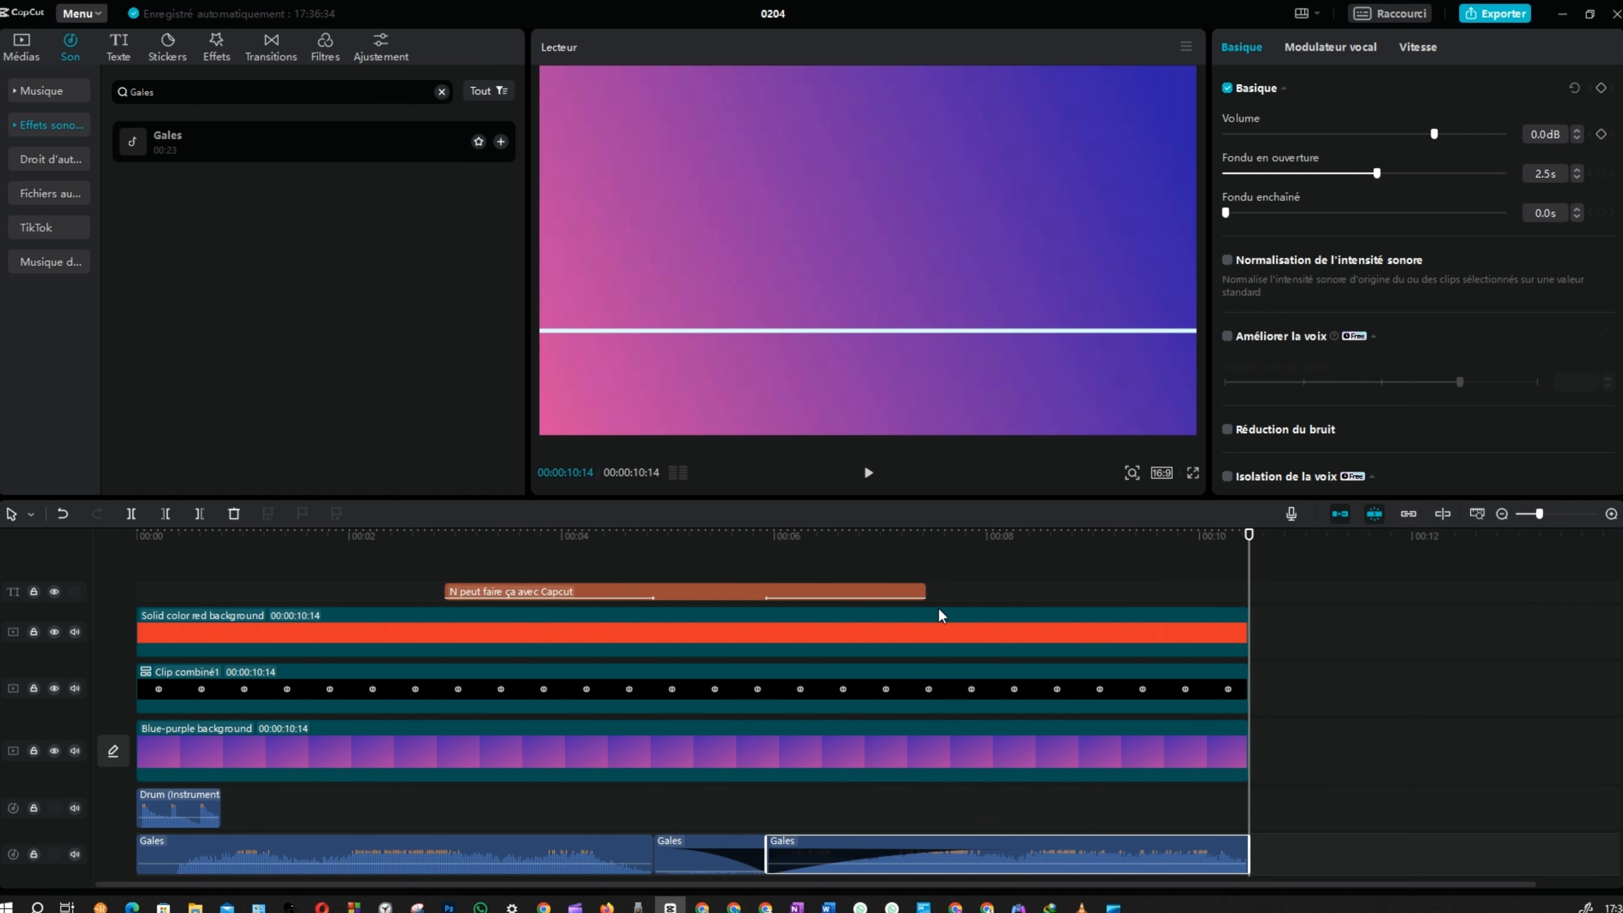
Apply the slide-to-the-right exit animation to the Solid color red background clip that forms the line
left_click(929, 630)
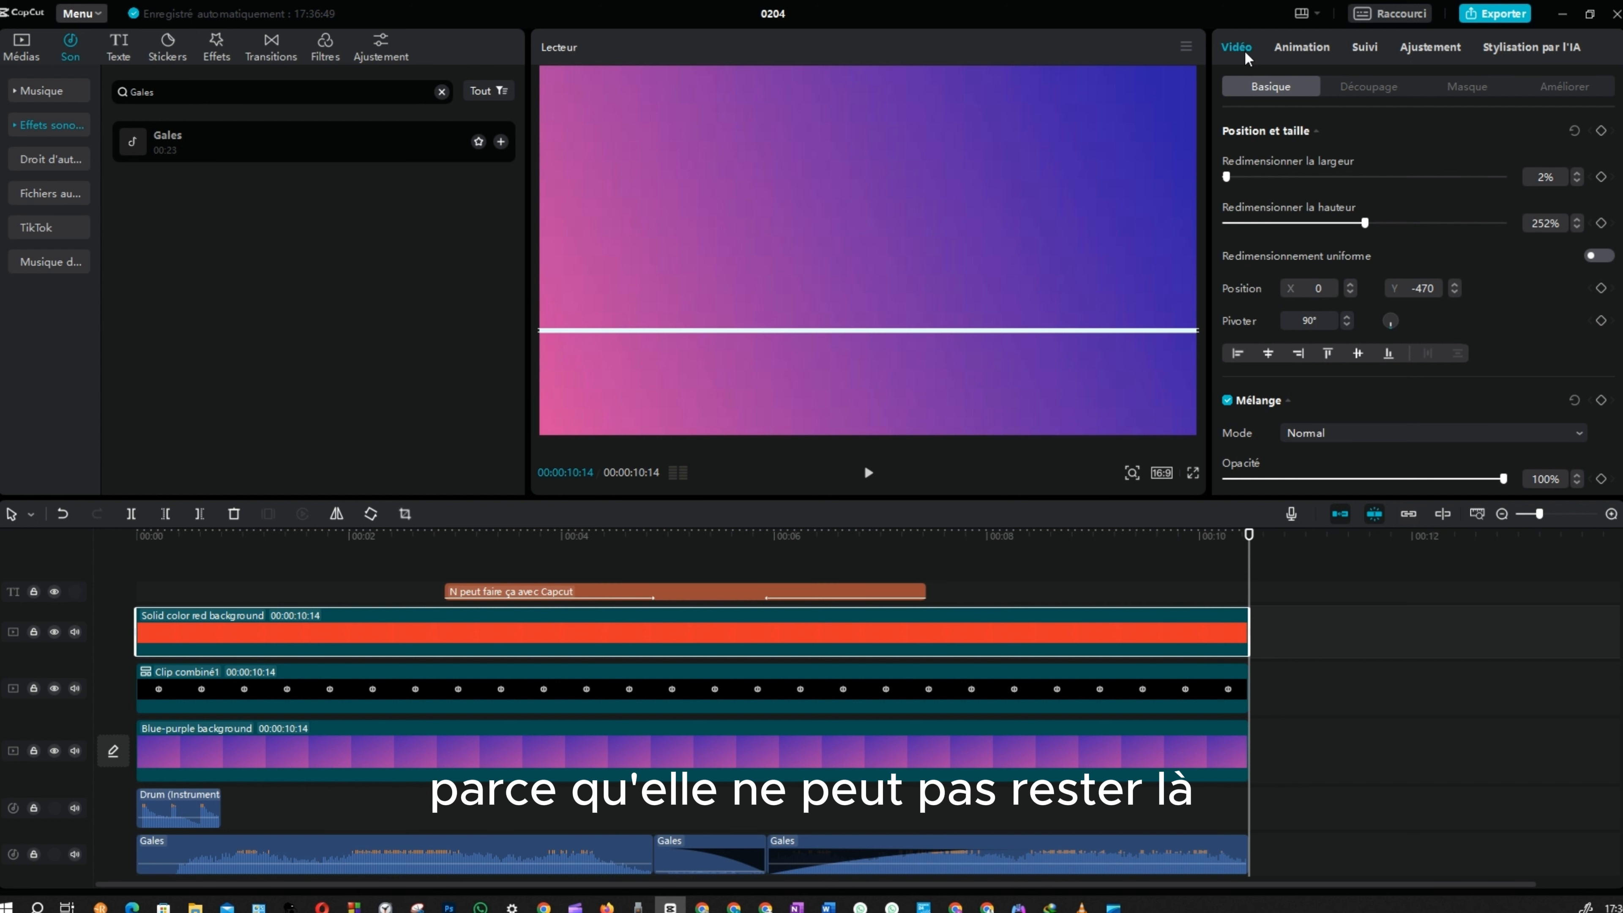
left_click(1300, 50)
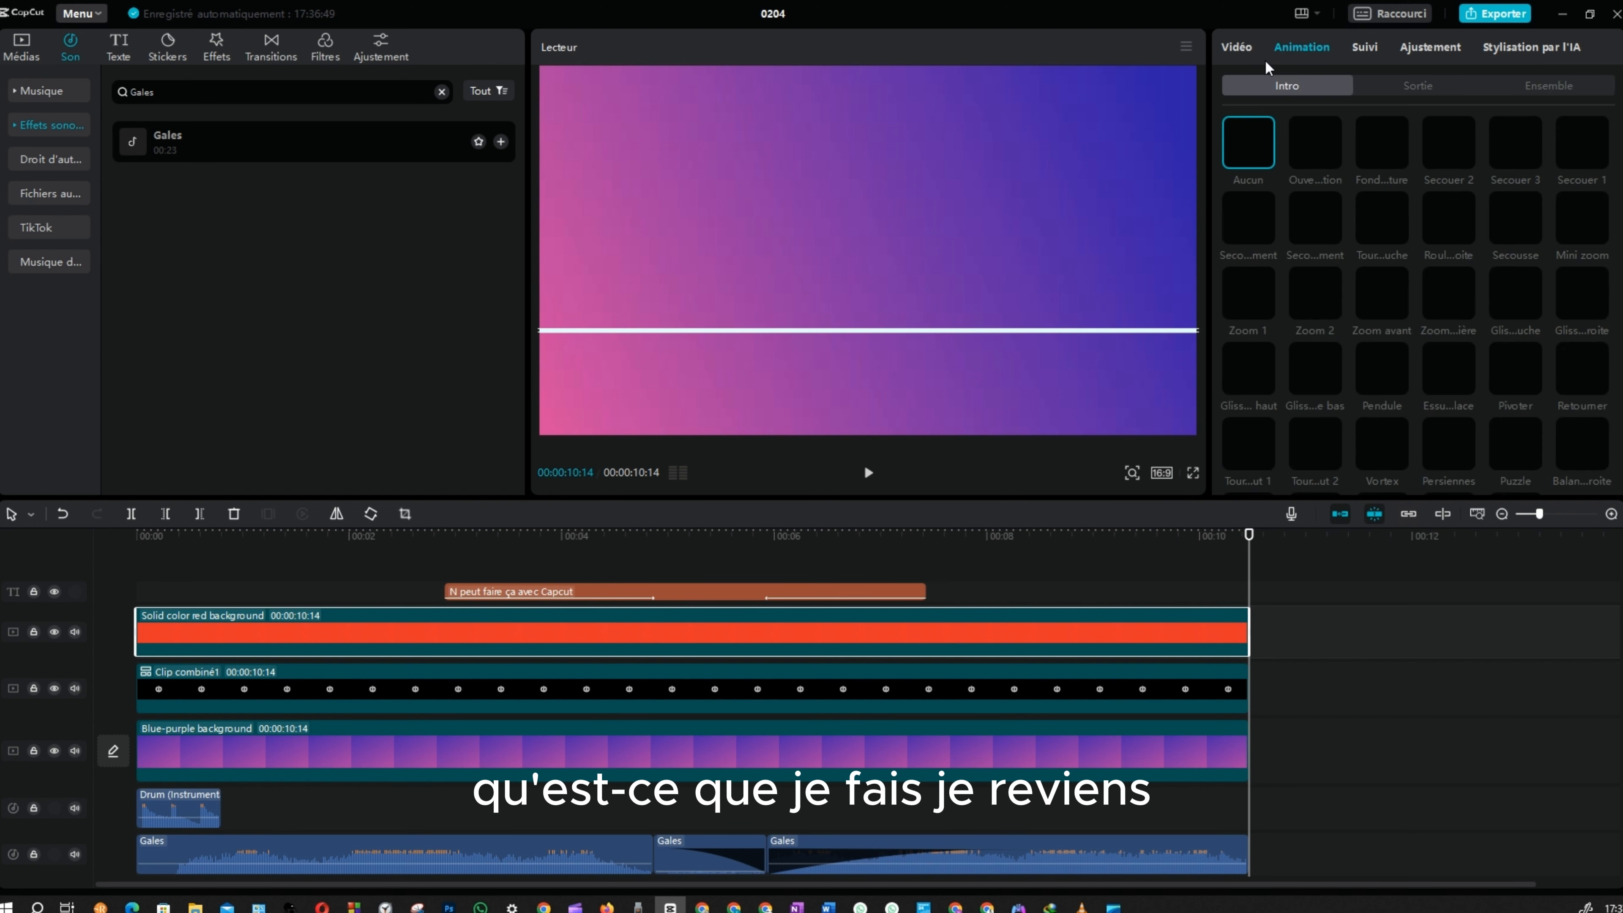
left_click(1406, 87)
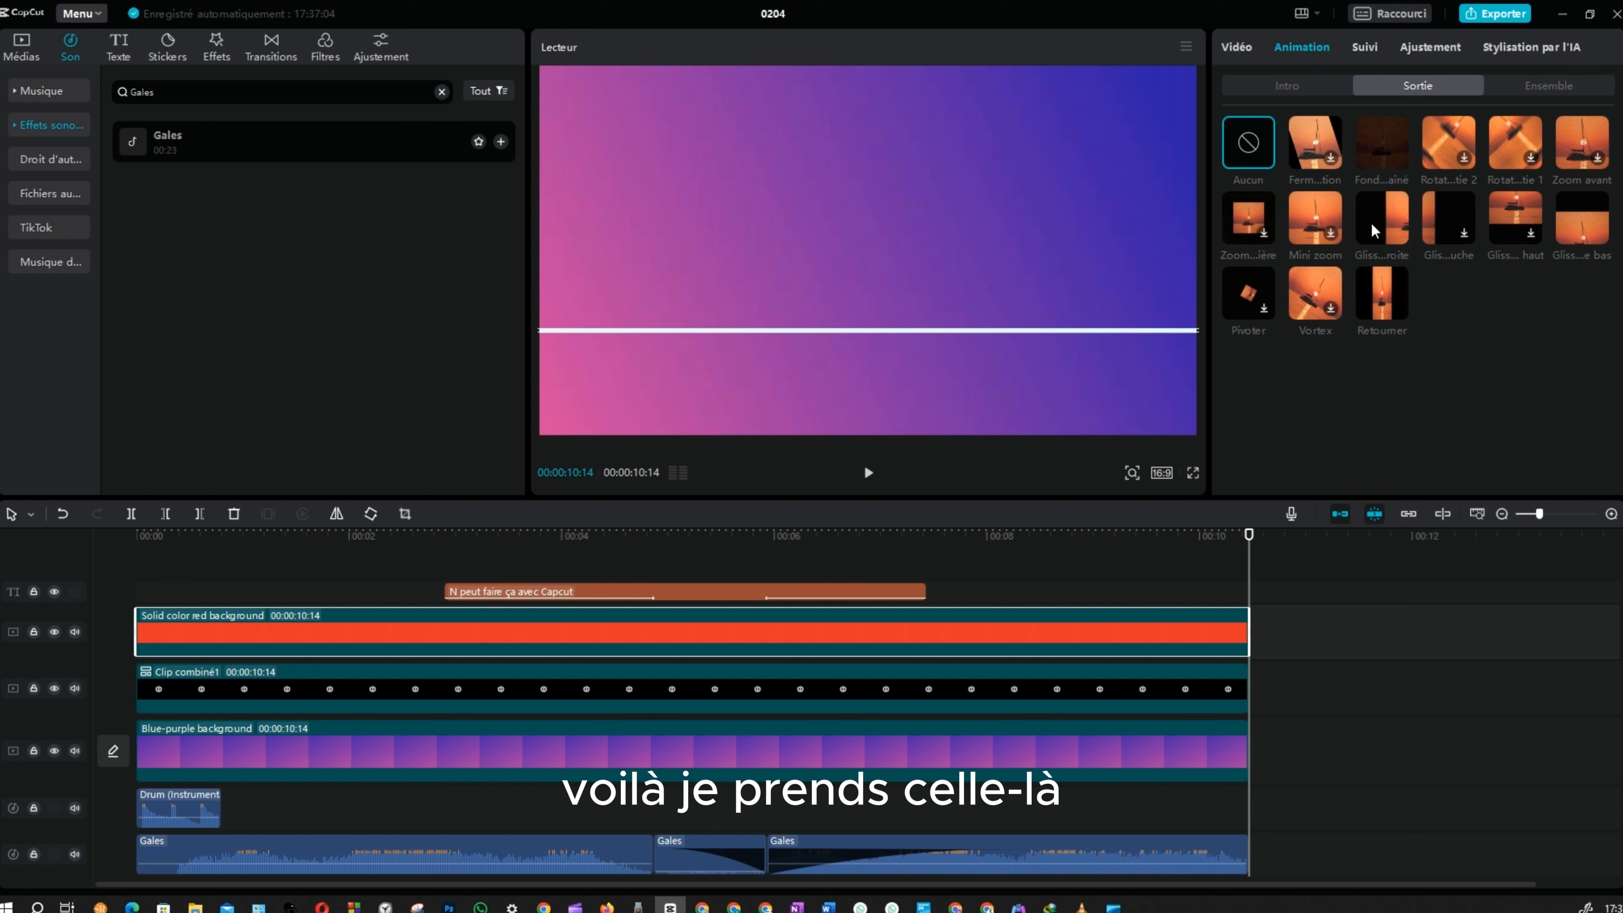
left_click(1400, 251)
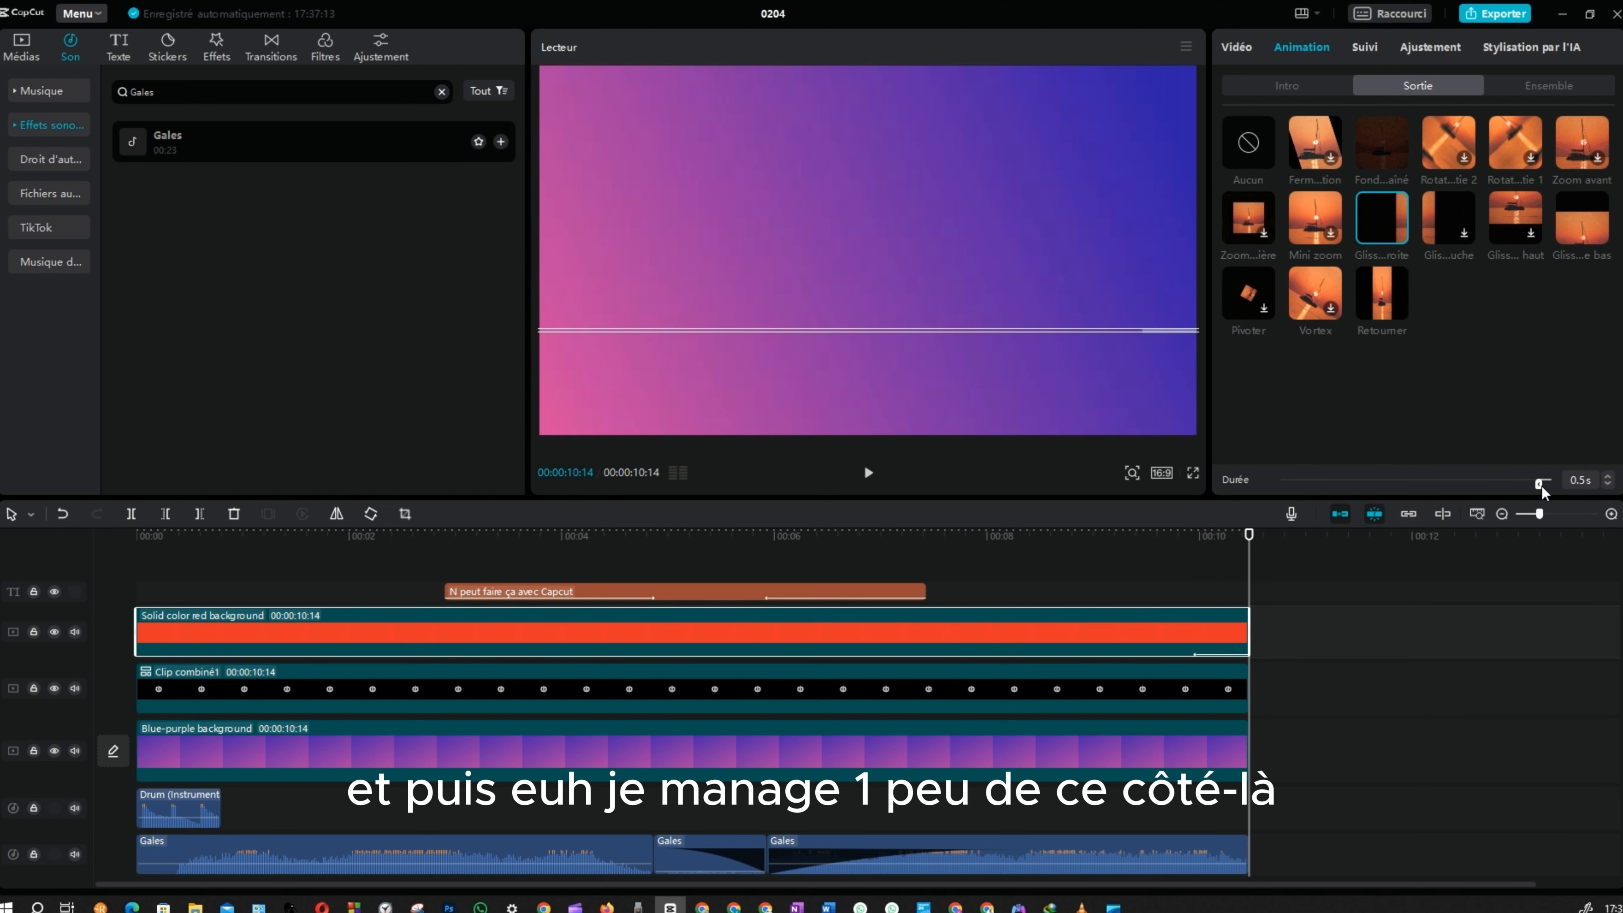
Lengthen the line's exit animation to 5.9 s, previewing it along the way, so the line follows behind the symbol
left_click(1457, 484)
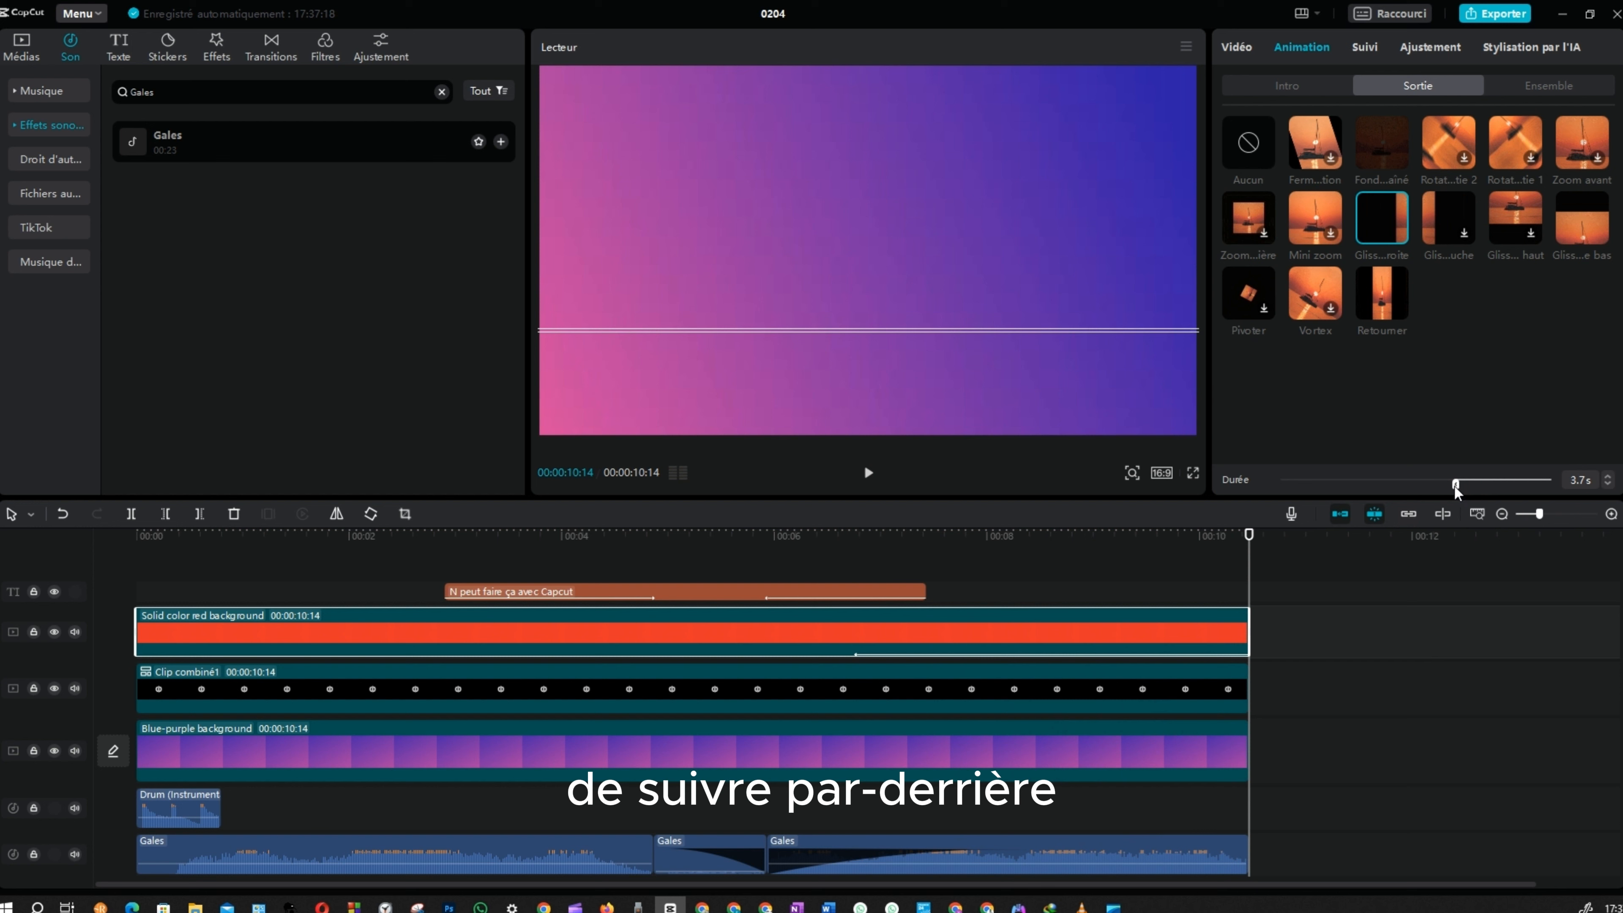
left_click_drag(1455, 485, 1447, 484)
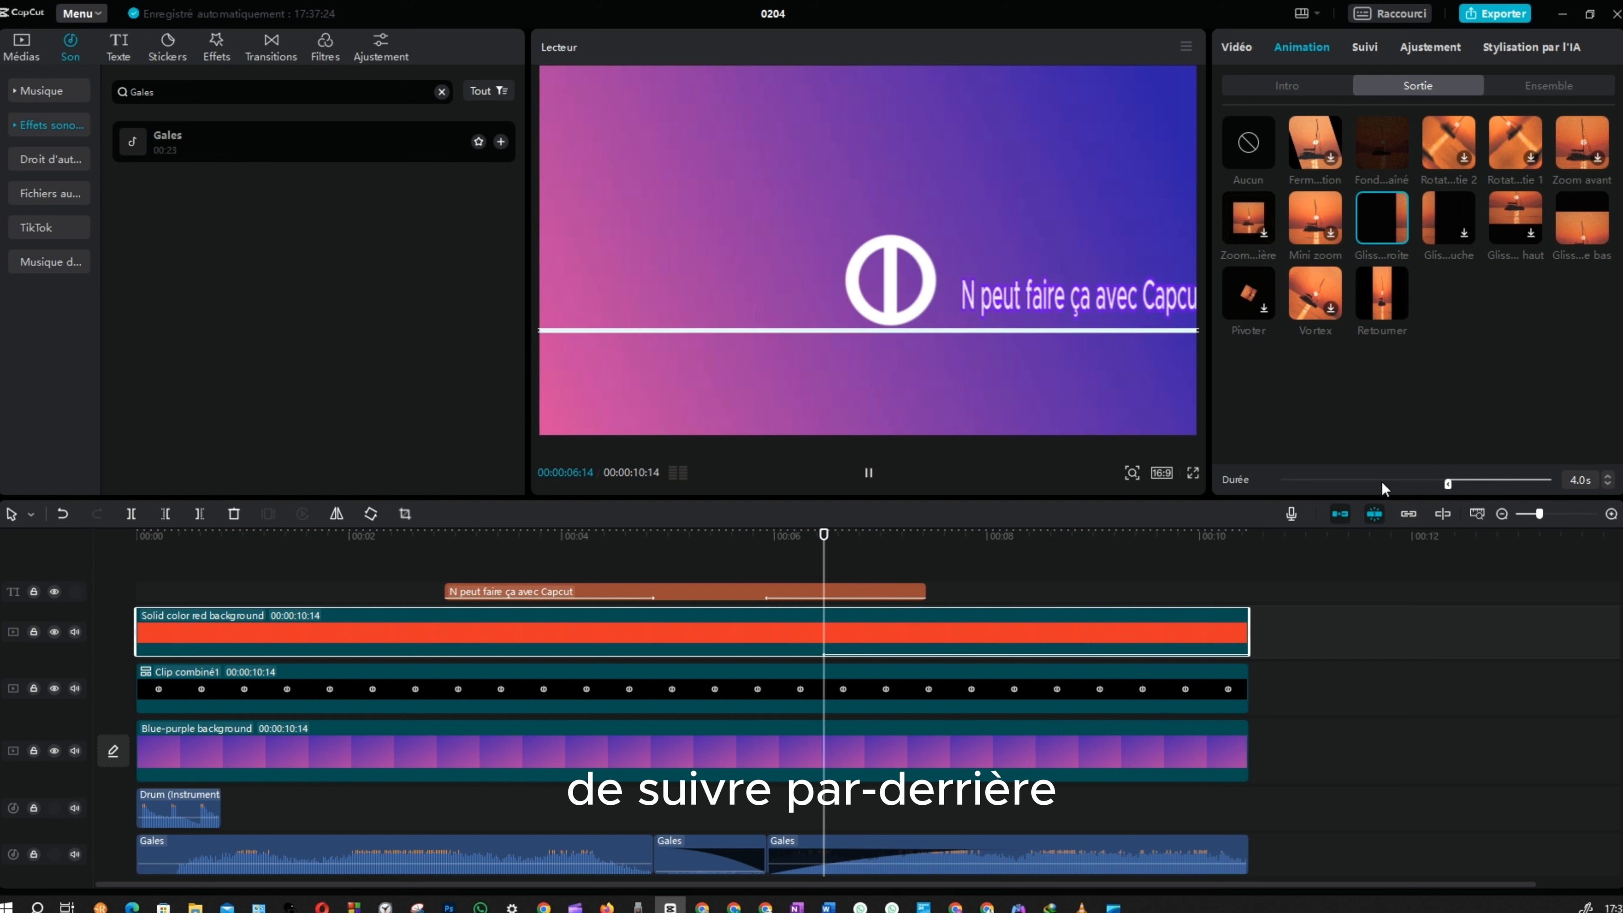
left_click(1338, 517)
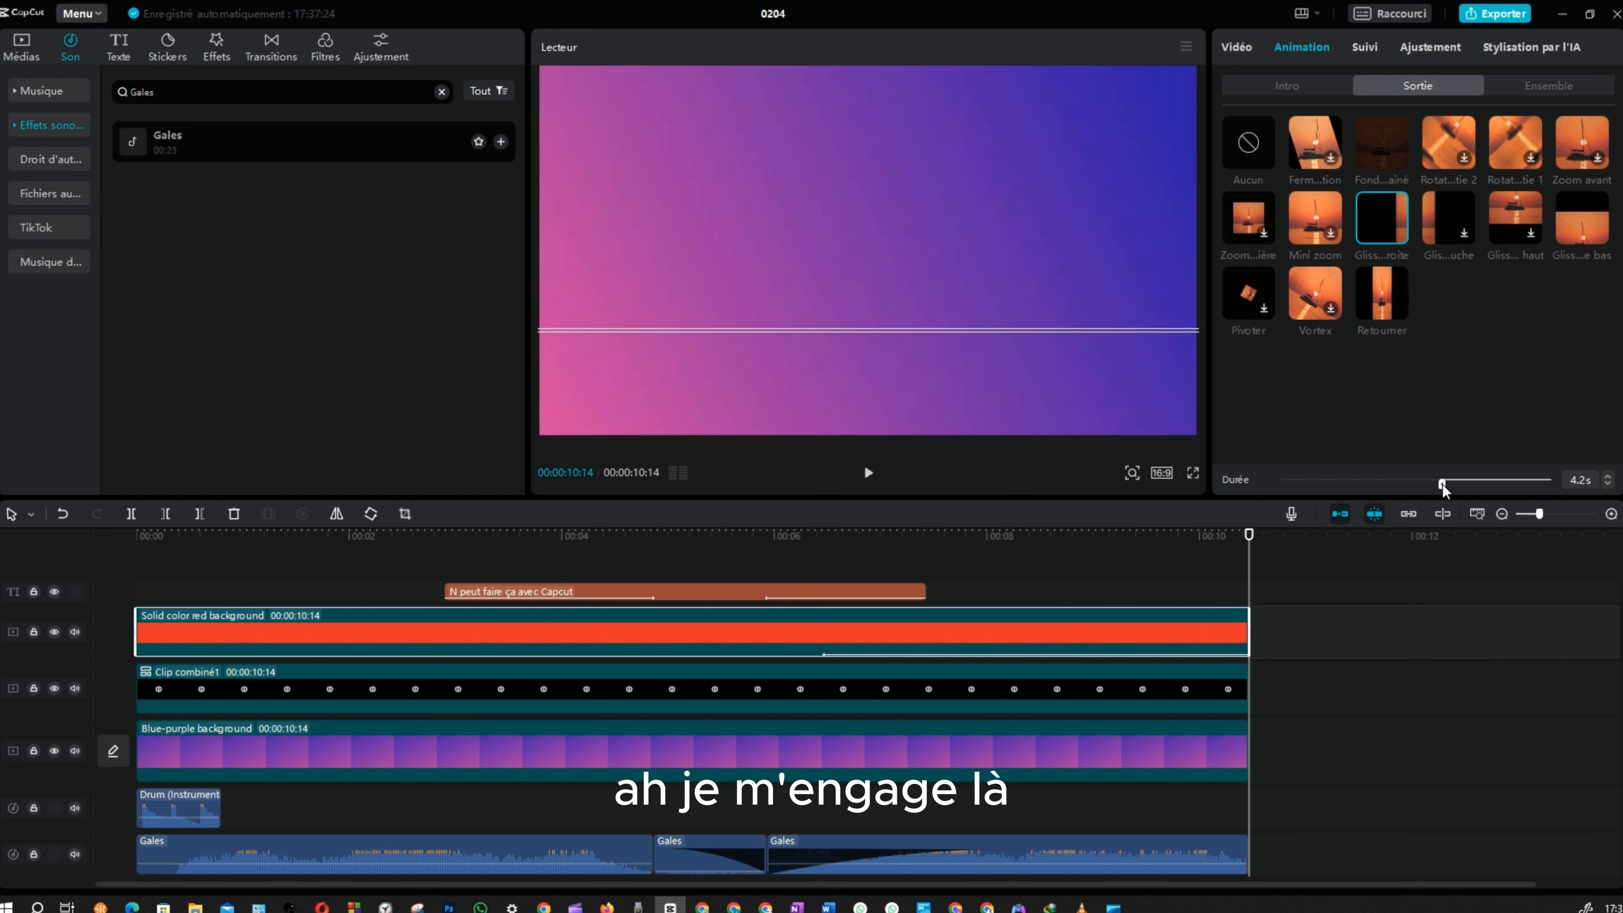
left_click_drag(1442, 483, 1425, 484)
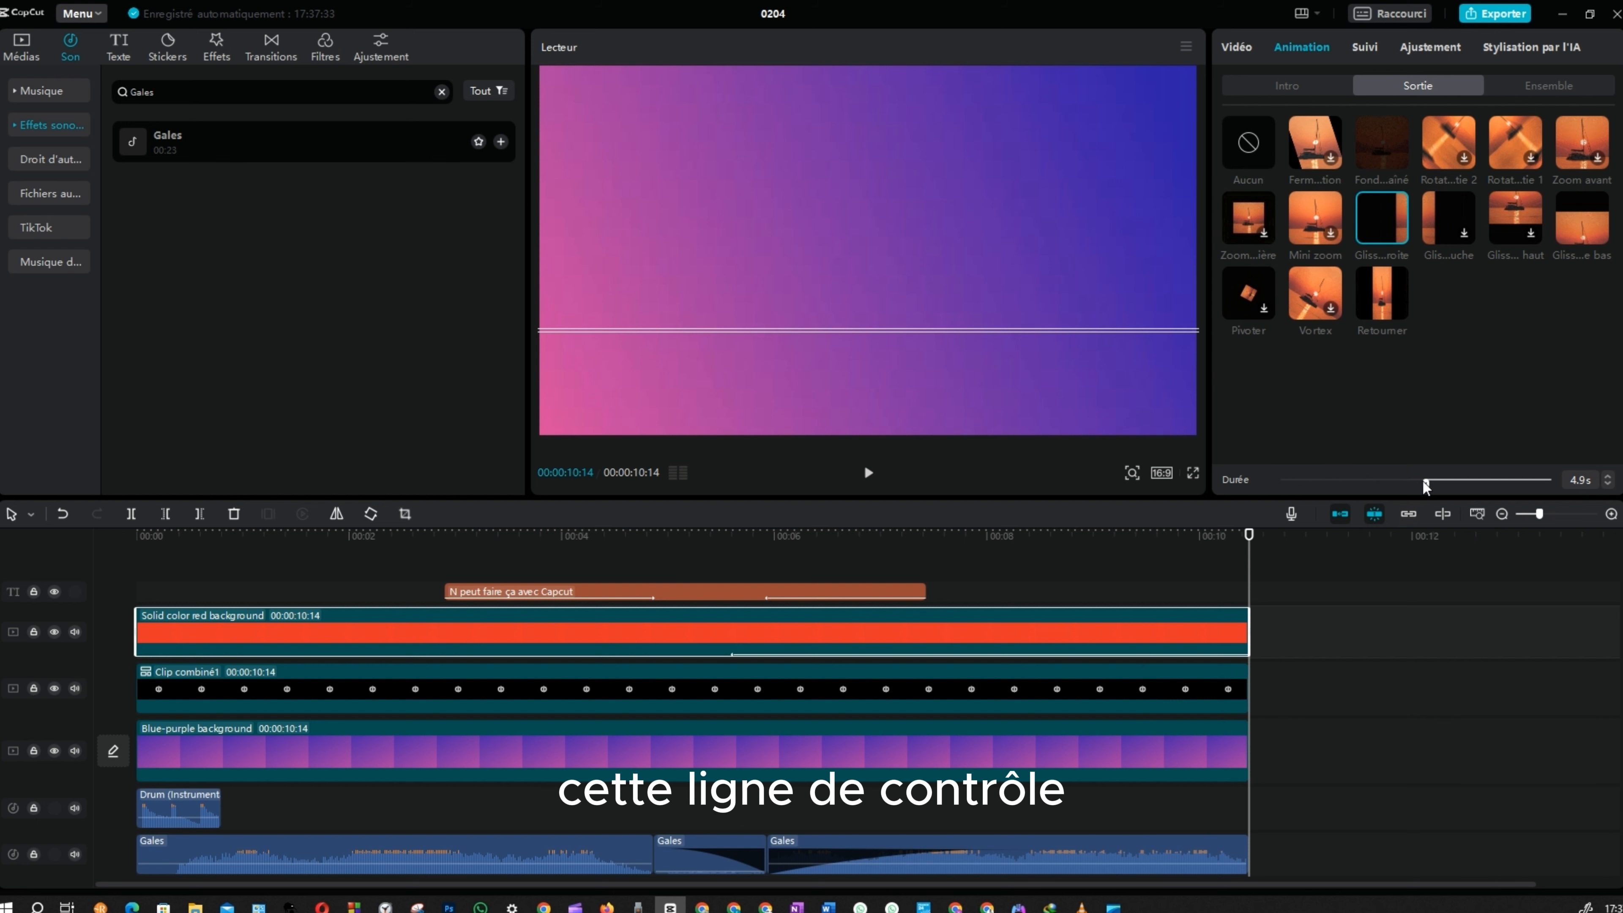
left_click(1417, 484)
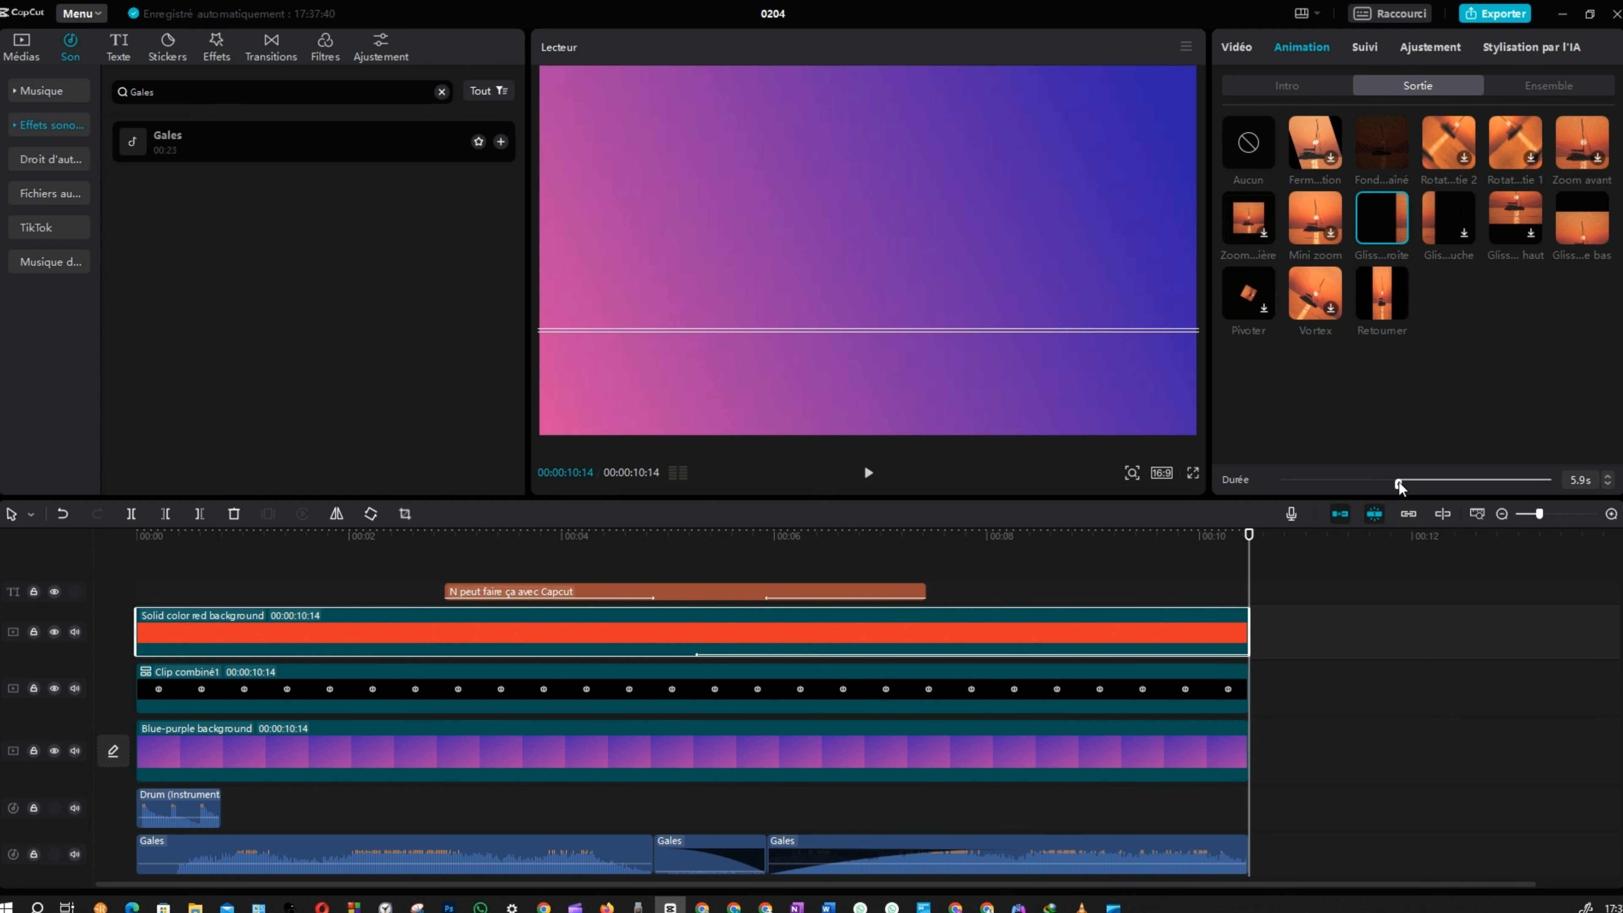
left_click(1398, 482)
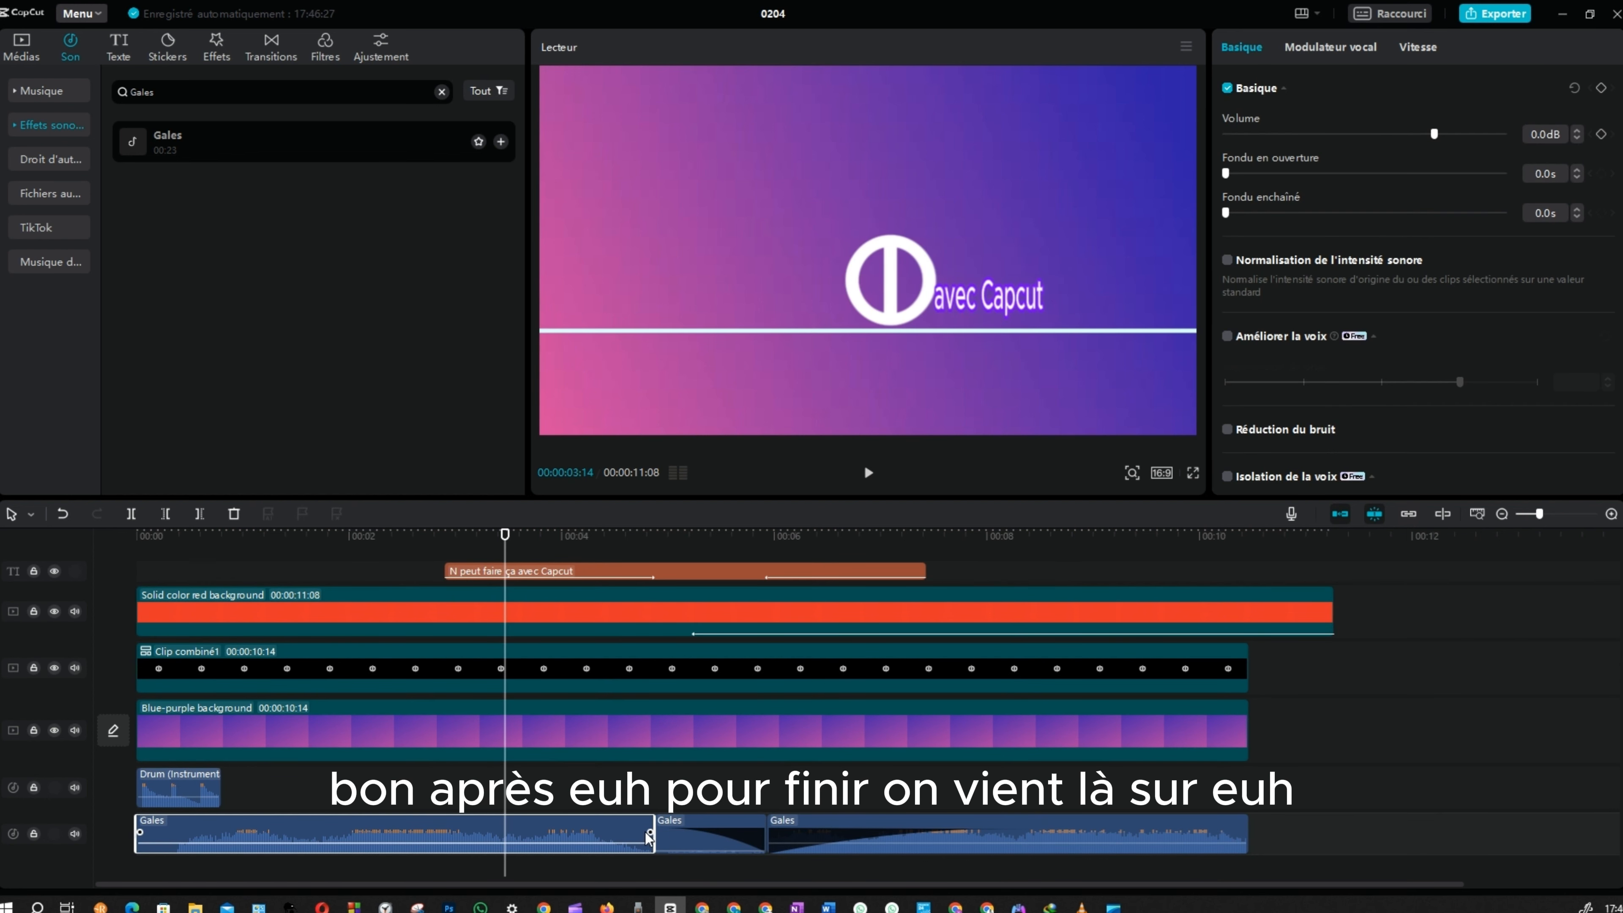
Give the first Gales piece a 2.1 s fade-out, listen to the sequence, and extend the fade-out to 4.9 s
left_click_drag(650, 830, 429, 828)
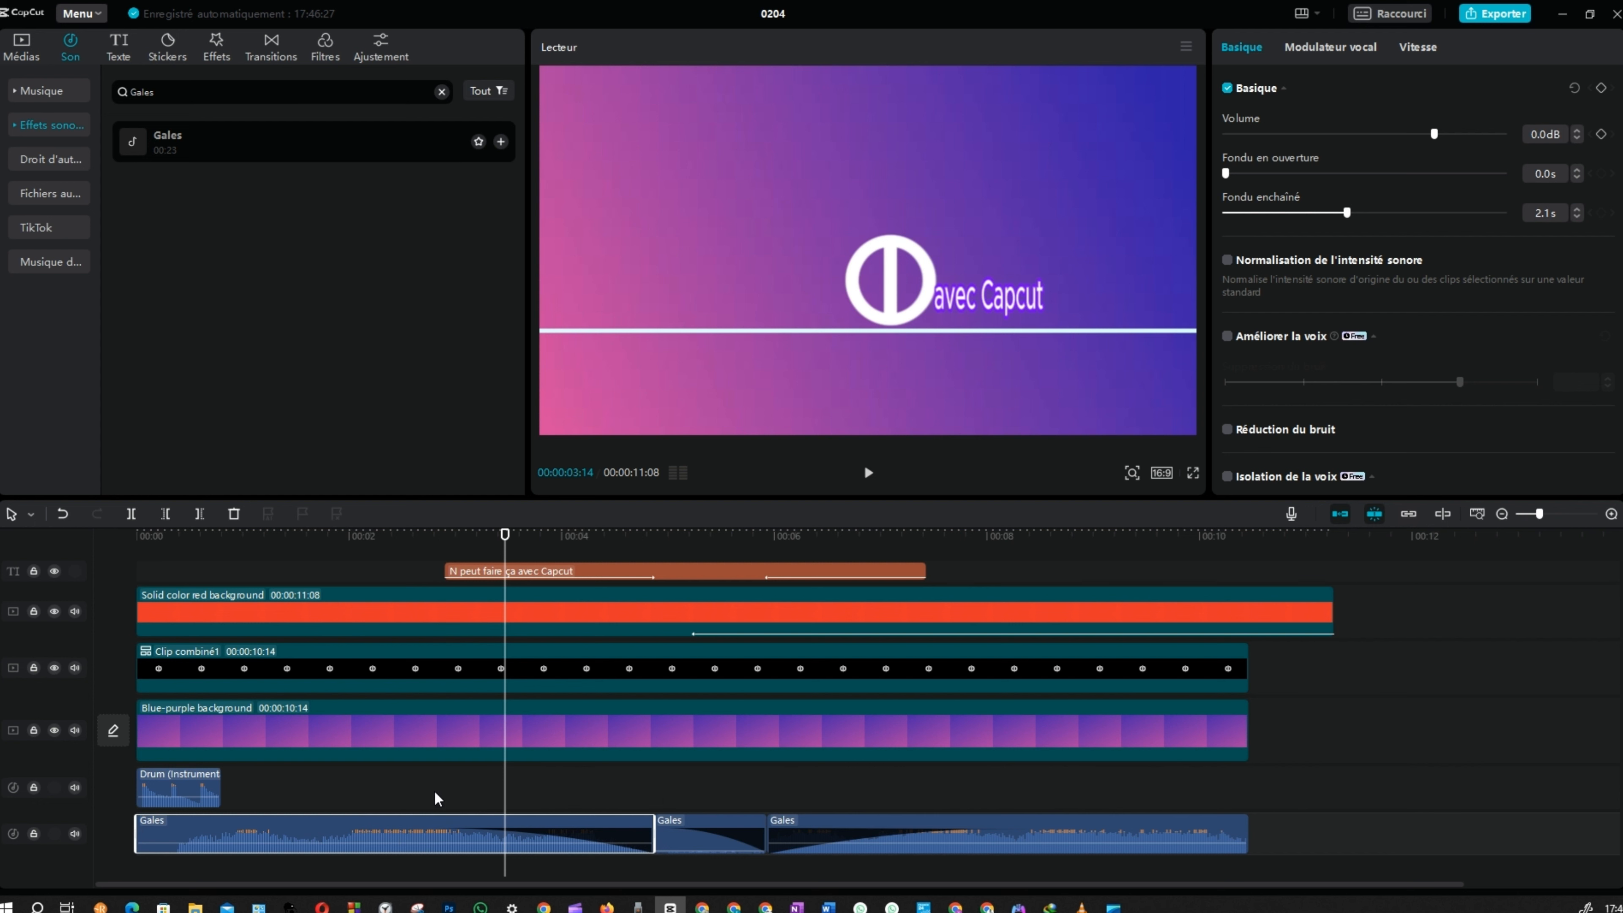
key("space")
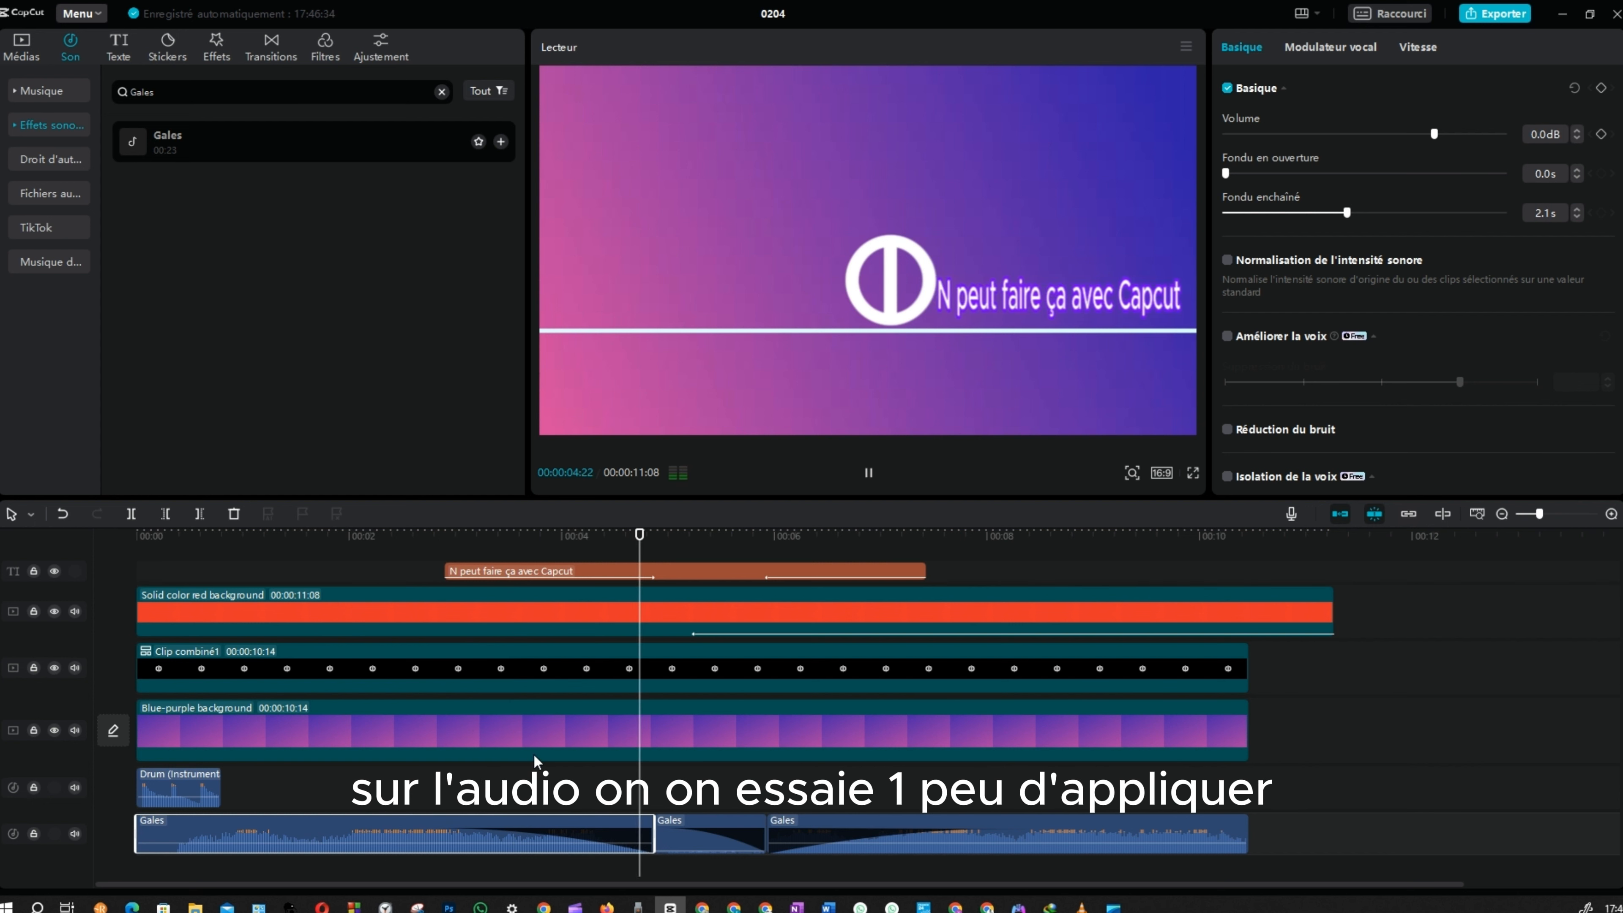
key("space")
key("Home")
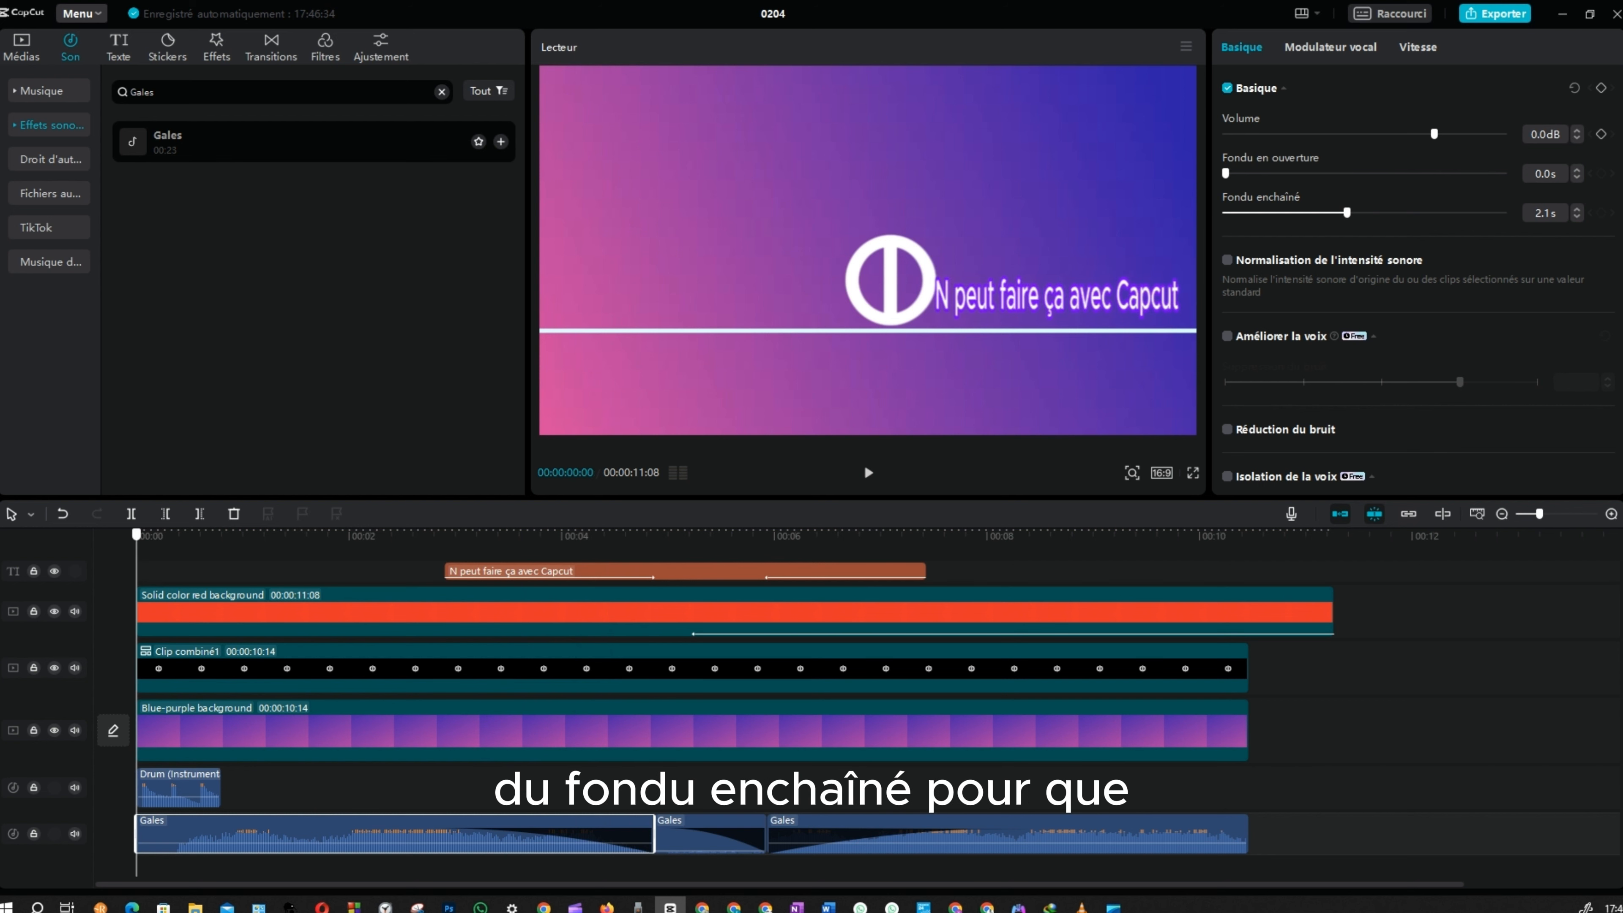
key("space")
key("space")
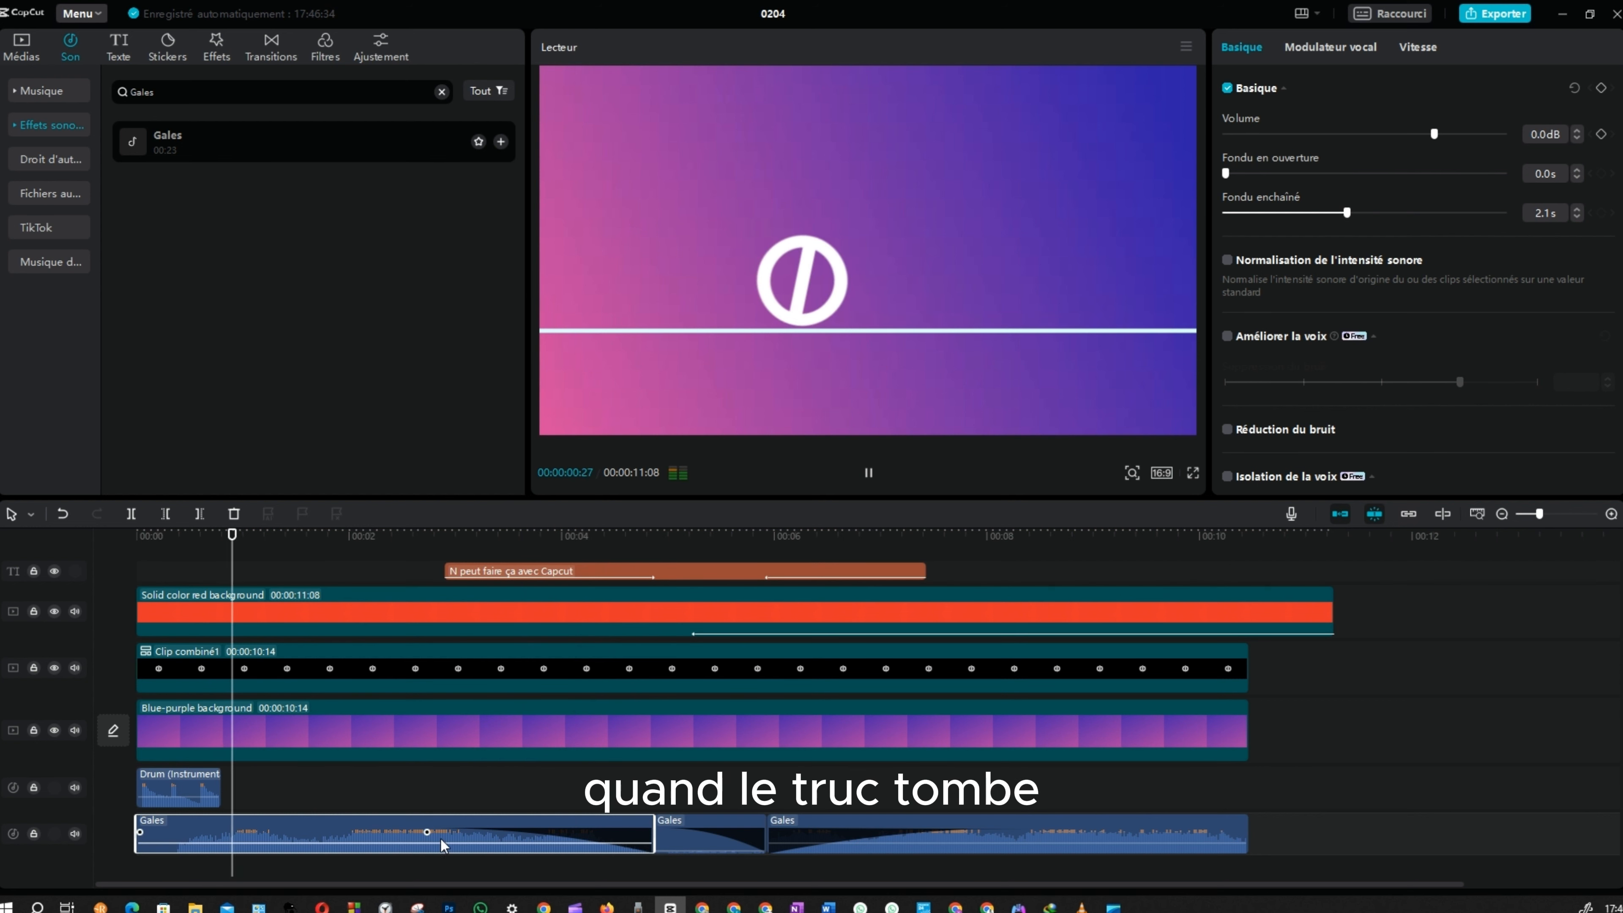
left_click_drag(427, 830, 6, 823)
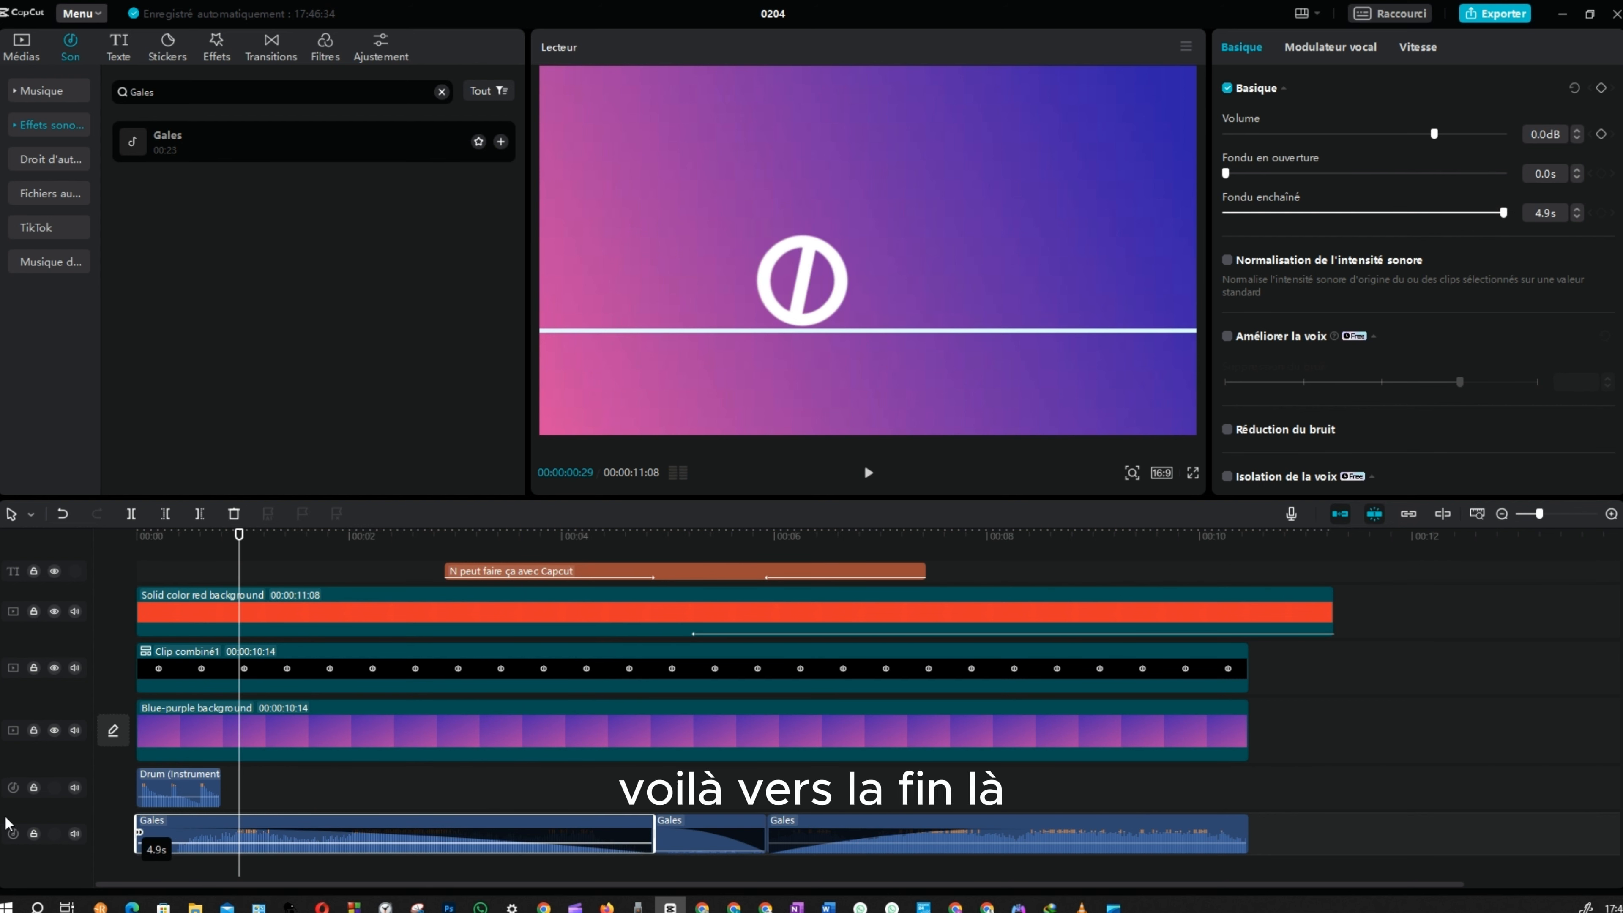
Listen to the first Gales piece's fade-out, lower its volume to -6.4 dB, and replay the sequence from the start
key("space")
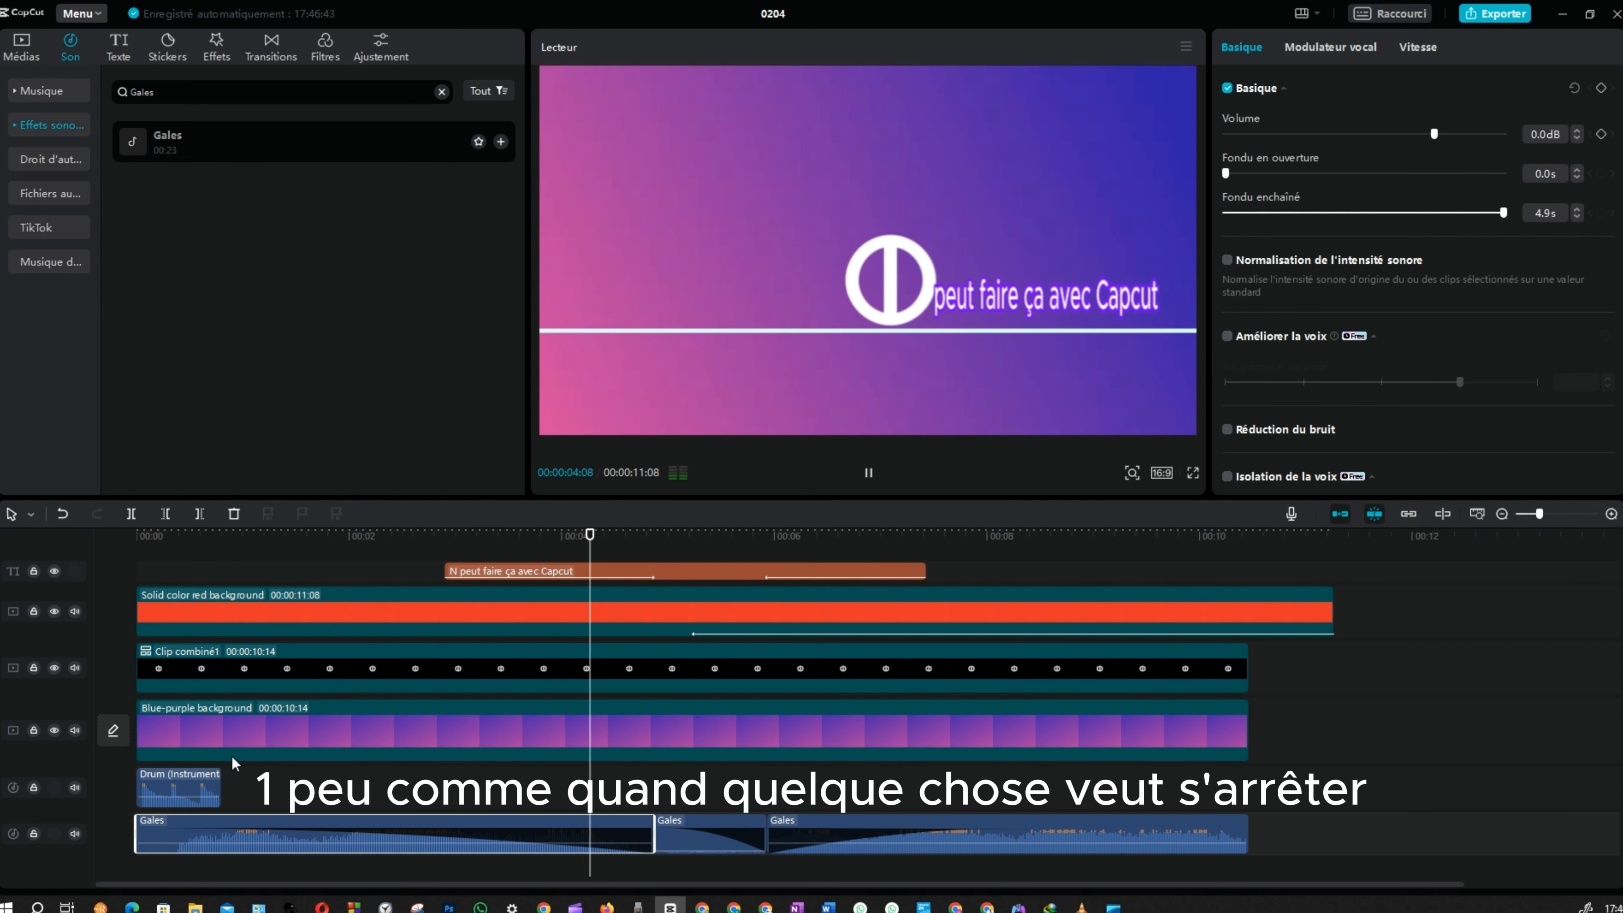
key("space")
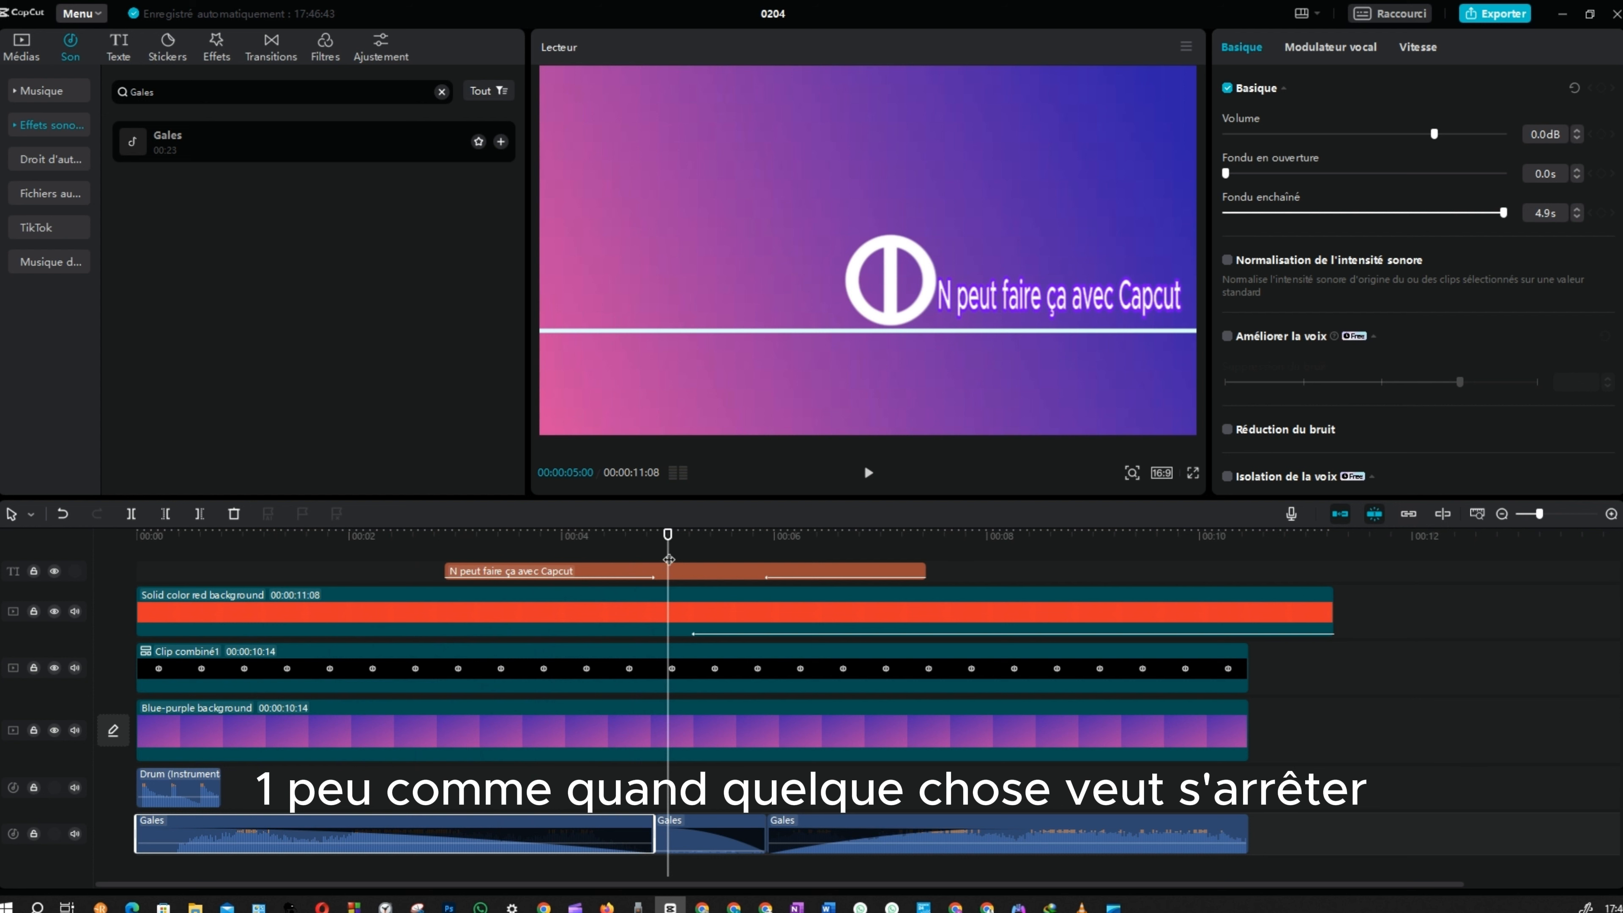
left_click_drag(668, 560, 136, 639)
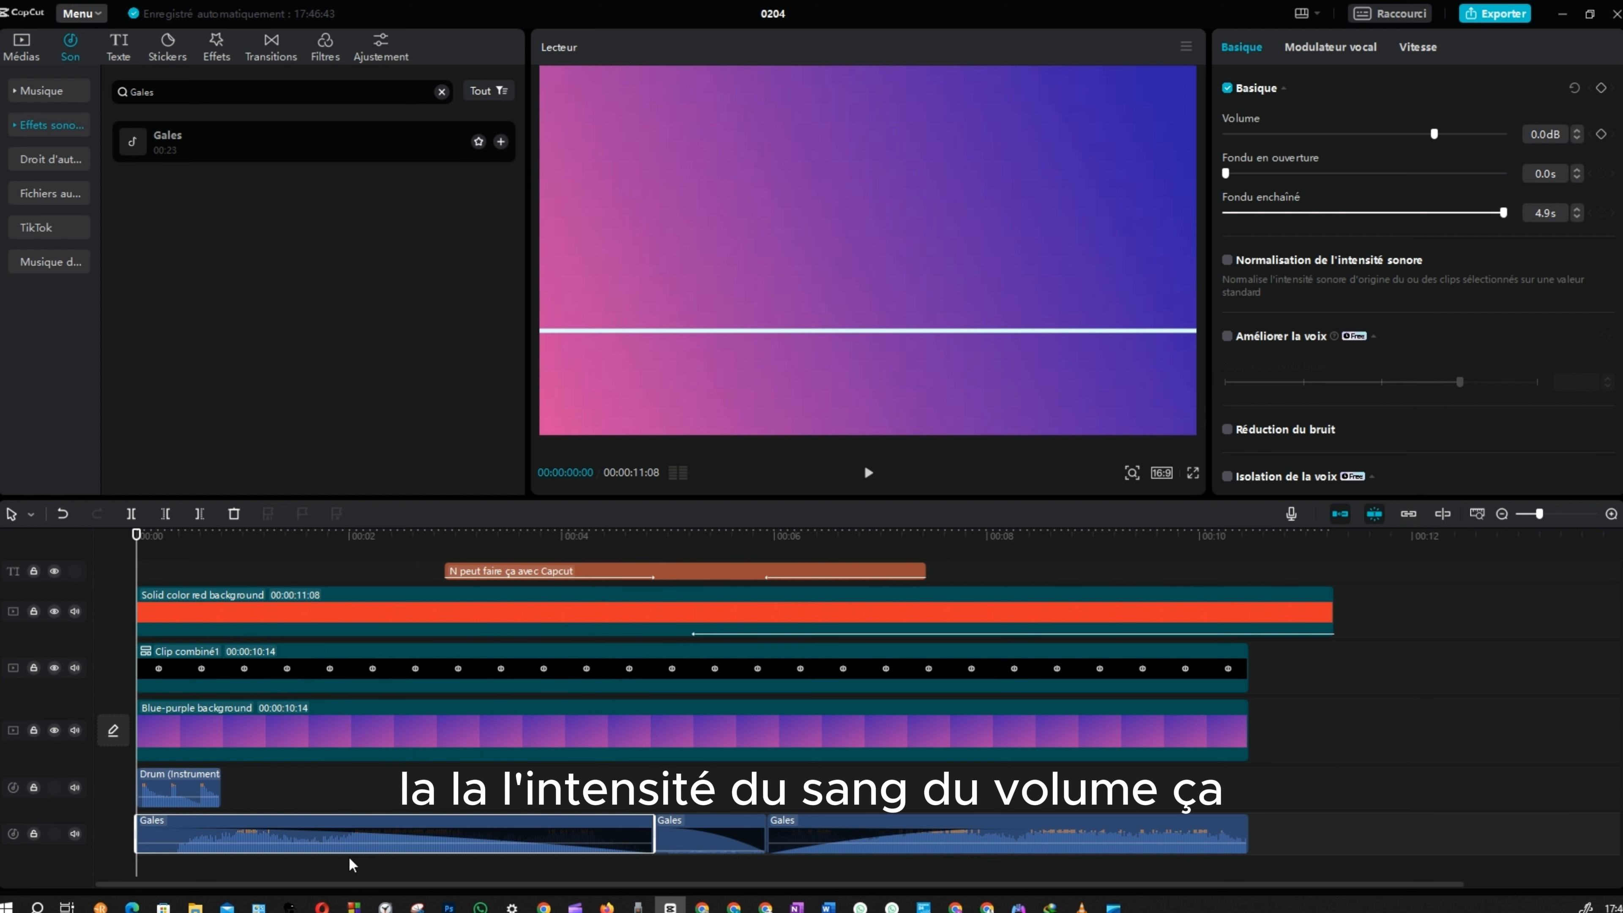
left_click_drag(364, 842, 360, 843)
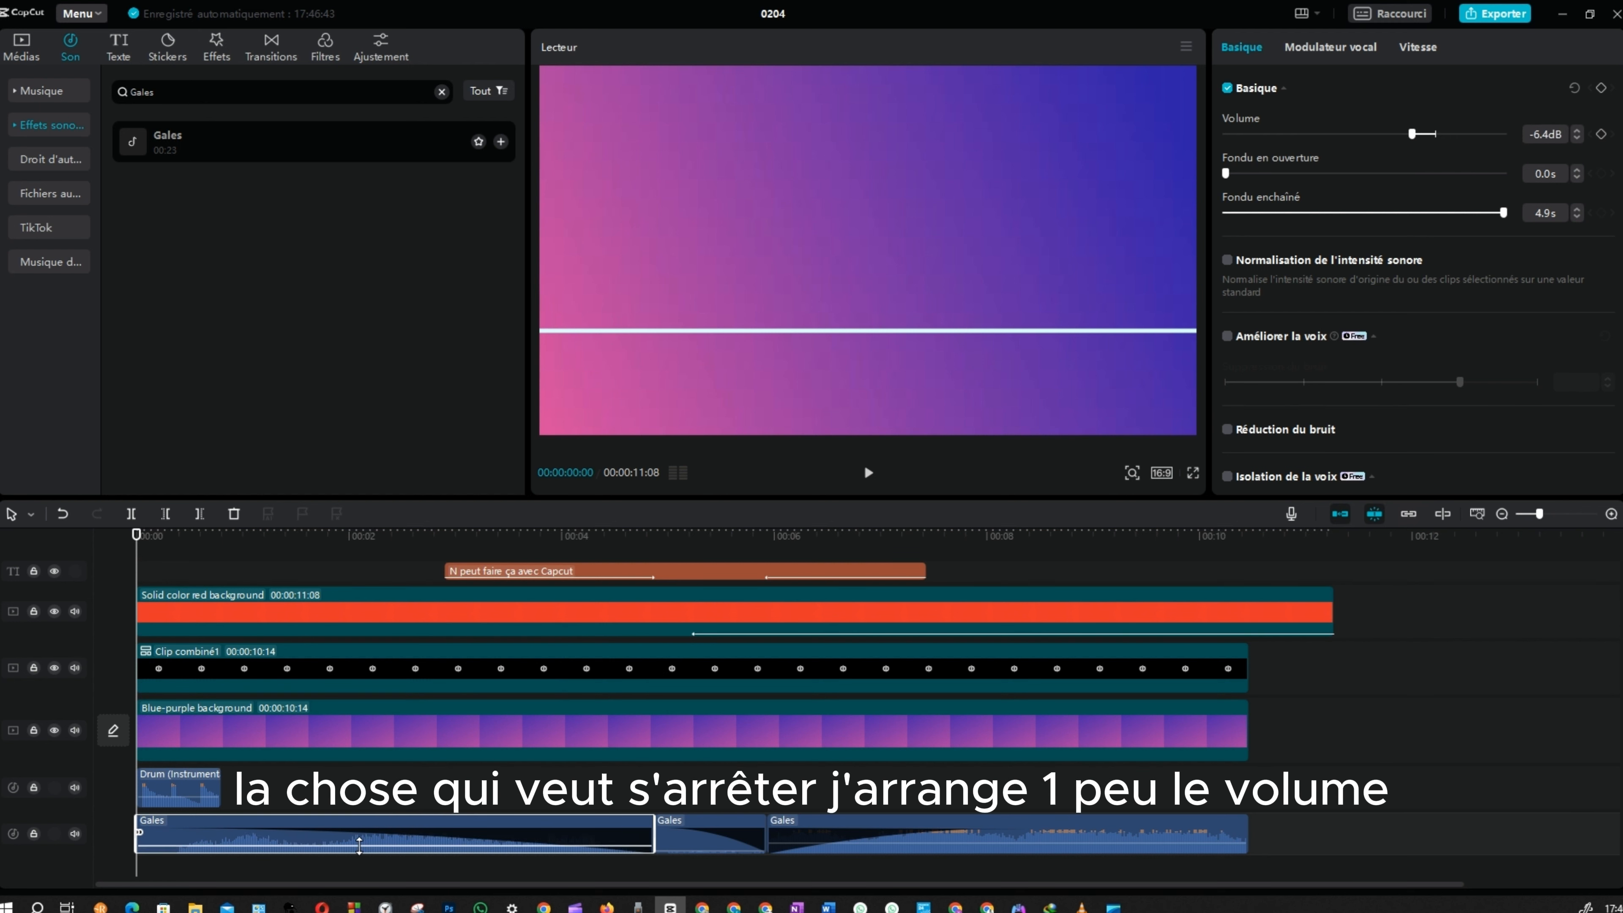
key("space")
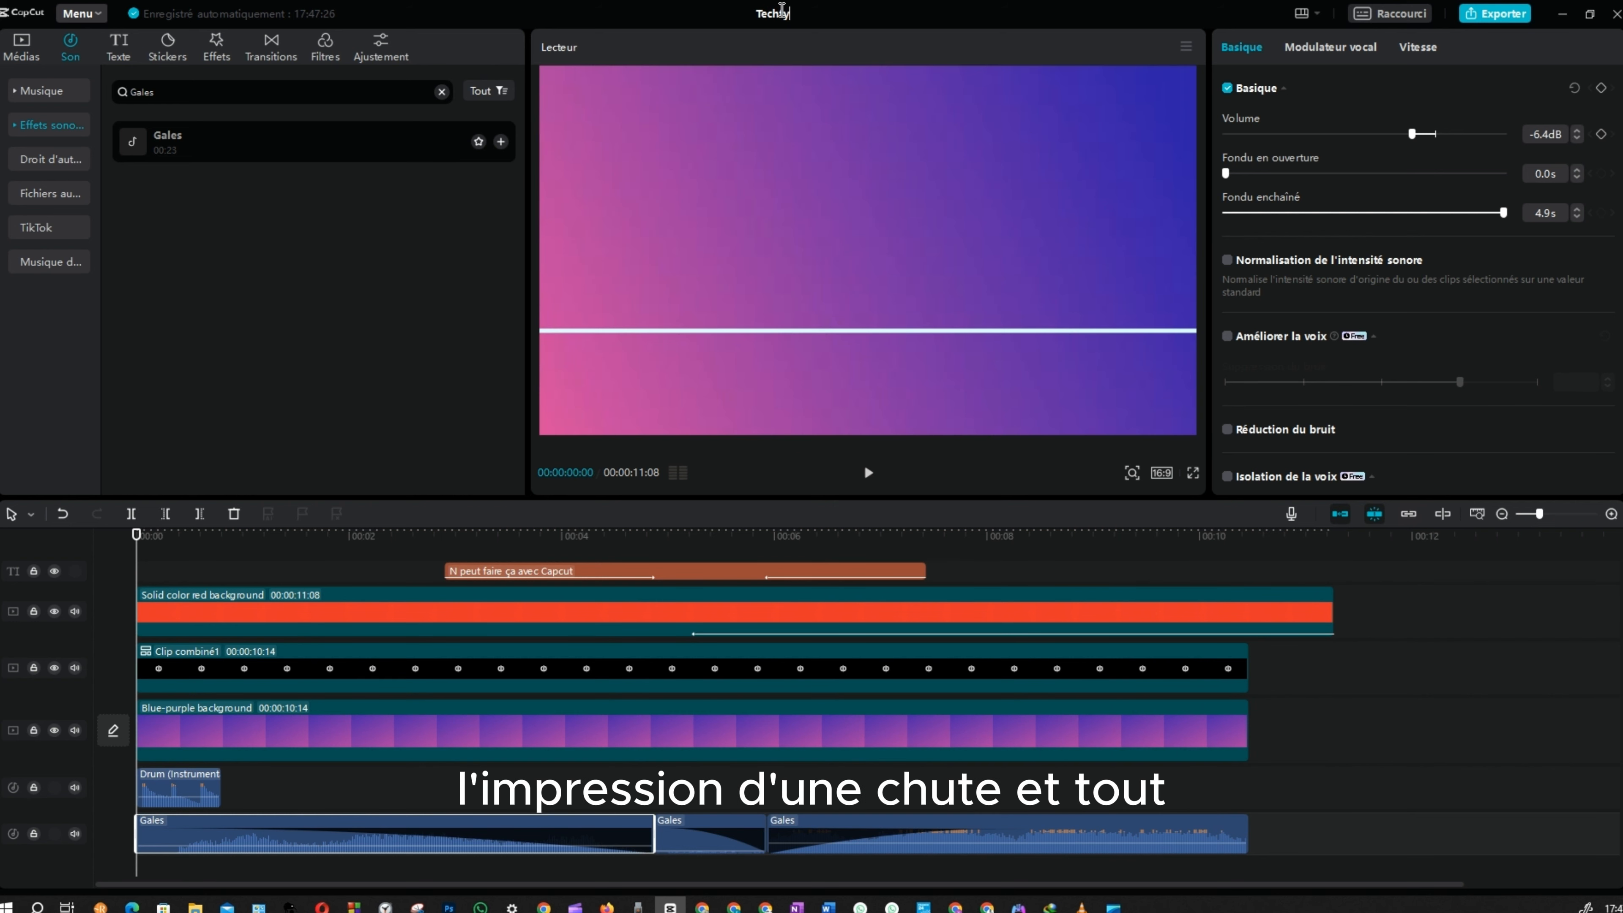
Rename the project as Techtypique
type("ip")
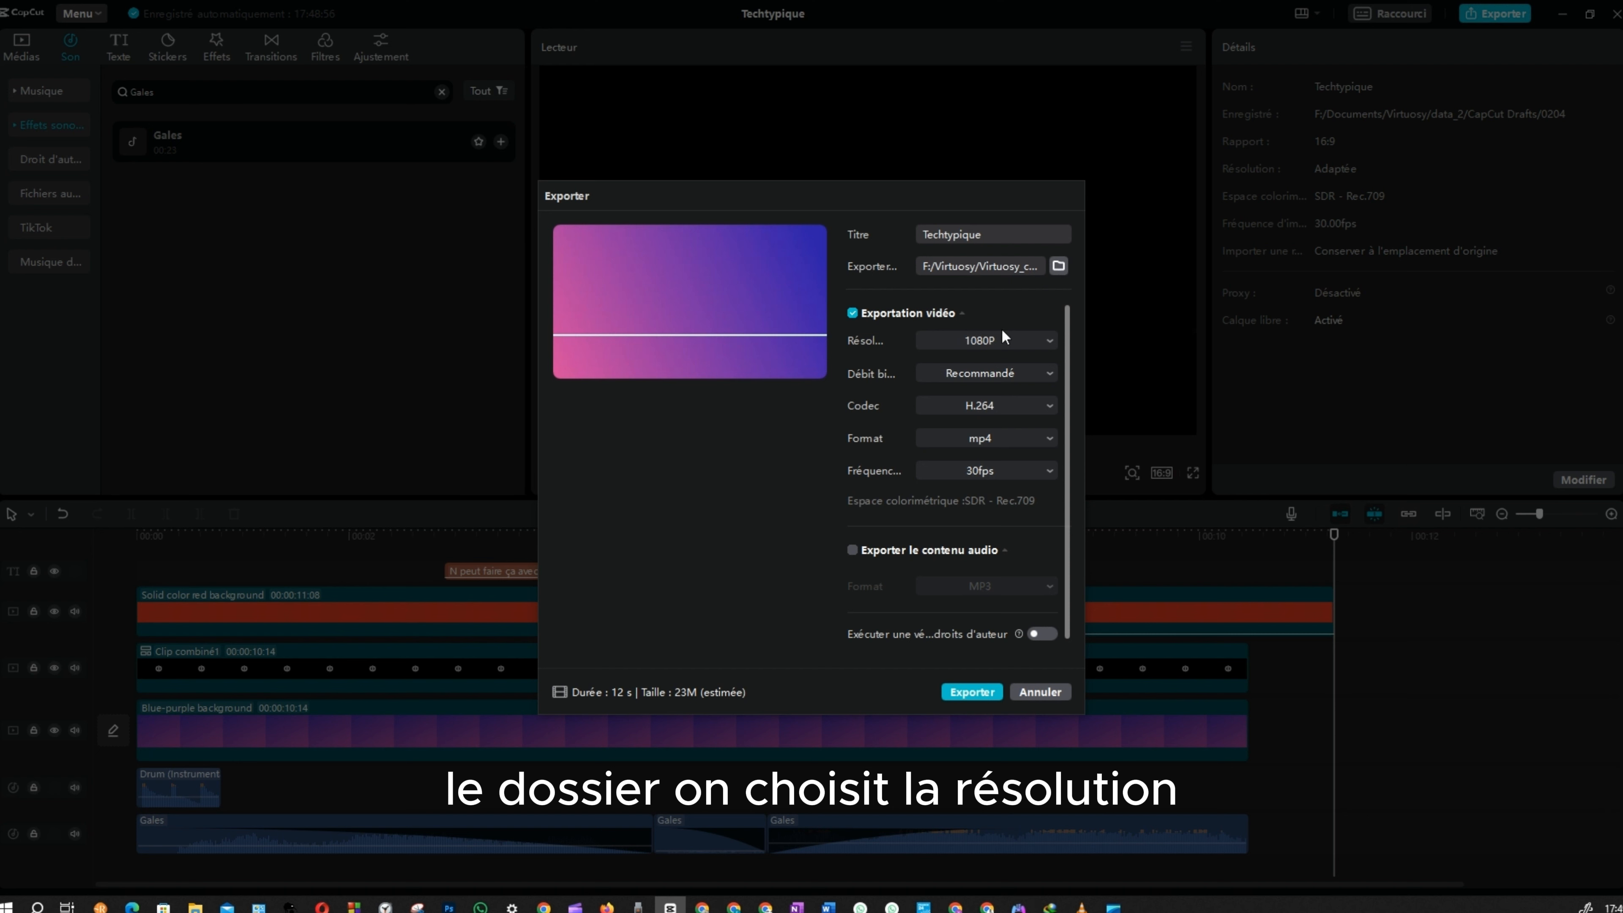
Set the video export resolution to 4K and turn on the copyright check
left_click(1053, 342)
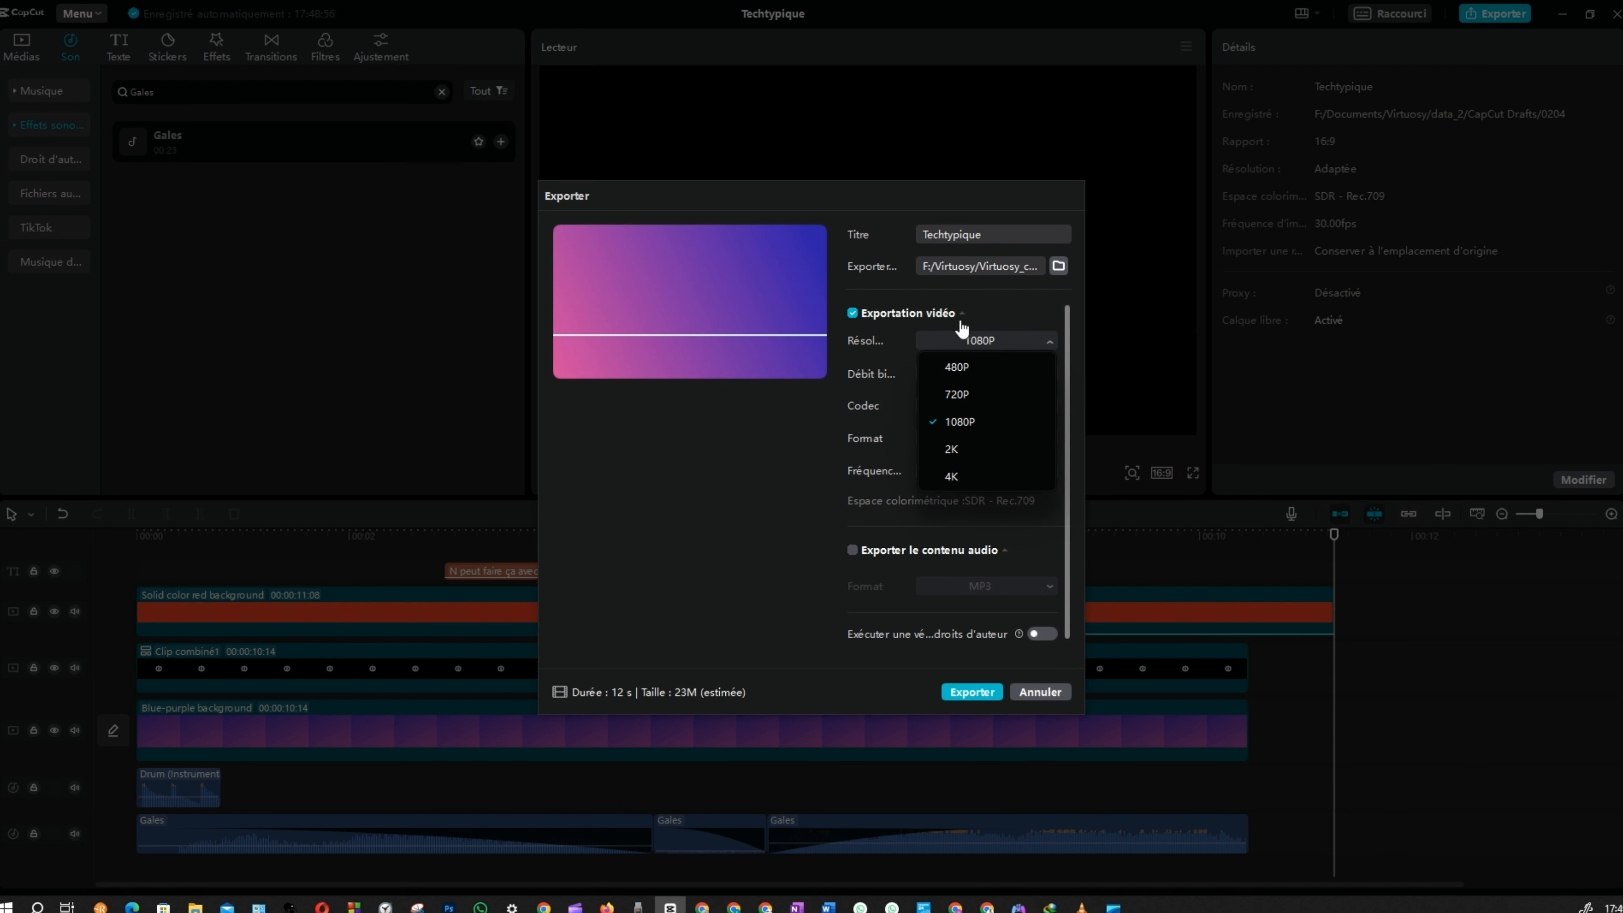
left_click(988, 476)
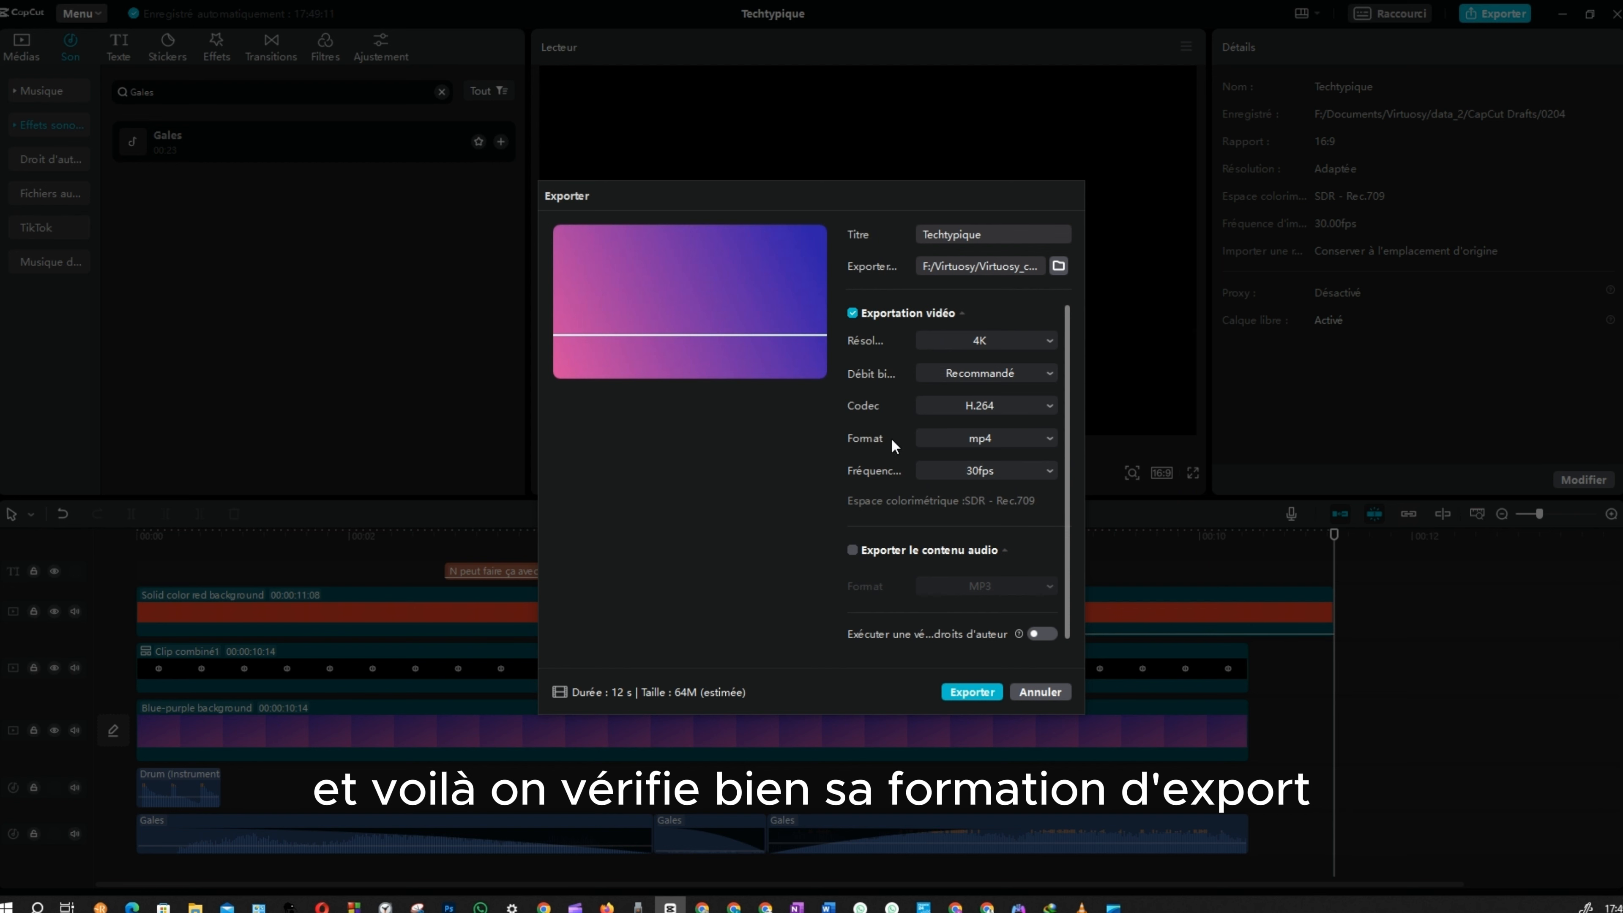
left_click(1038, 634)
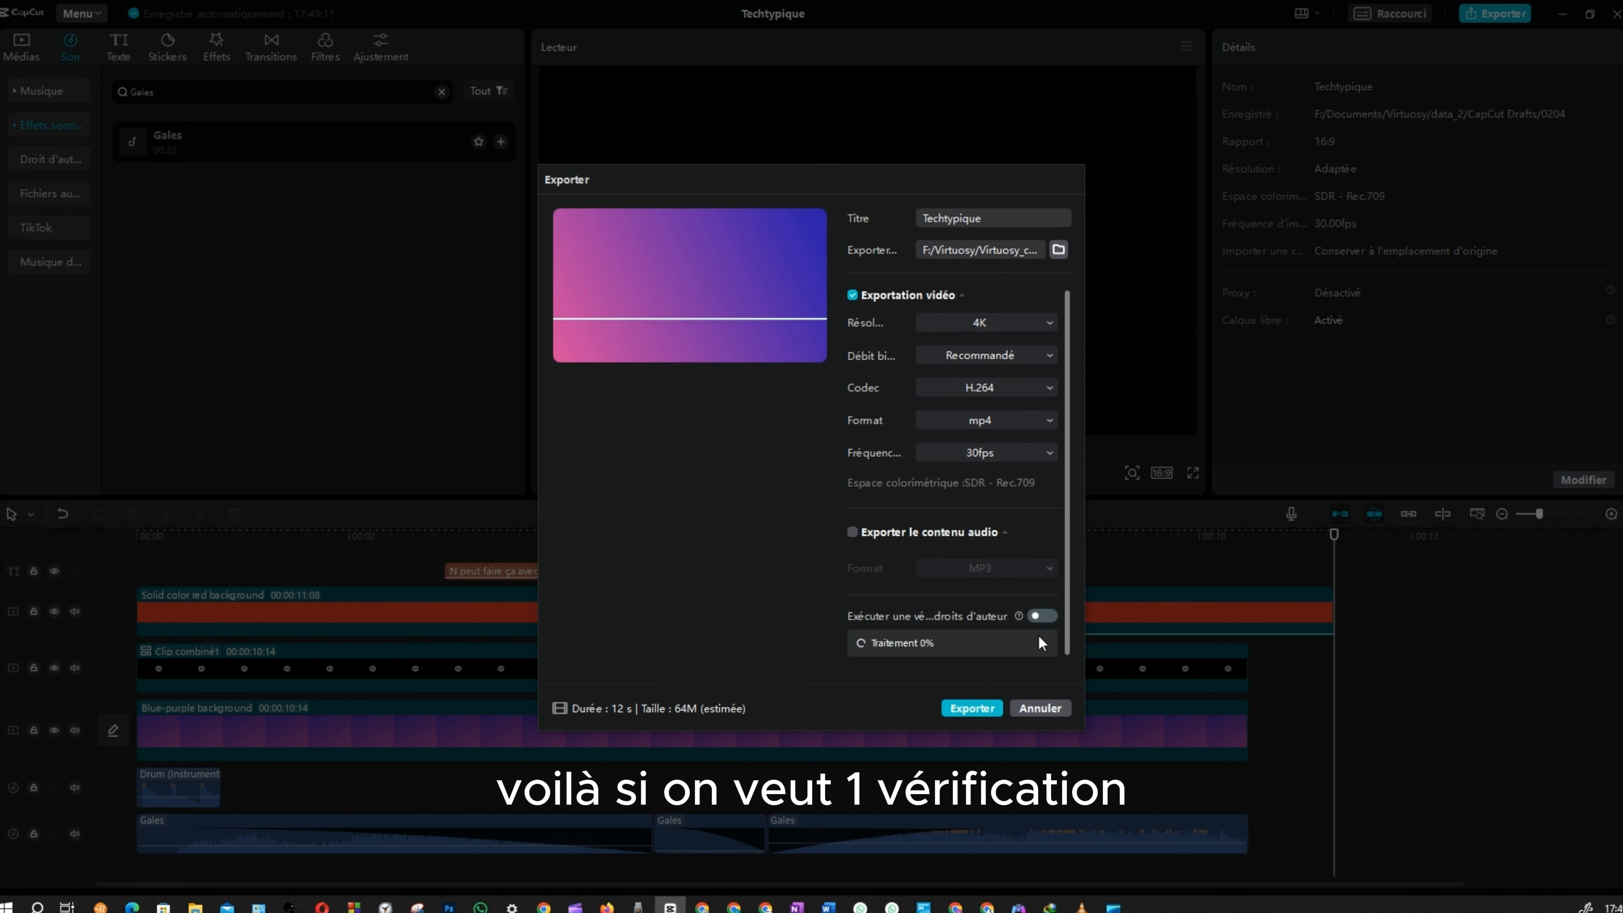